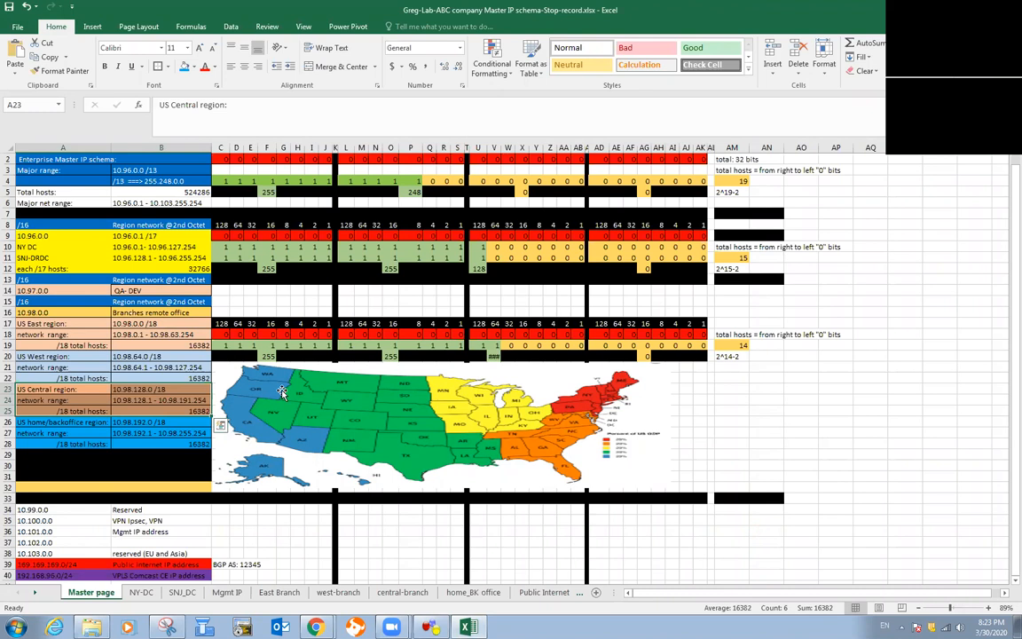
Step: View the ABC company topology in GNS3, and return to the Excel IP schema zoomed to 95%
key("alt+Tab")
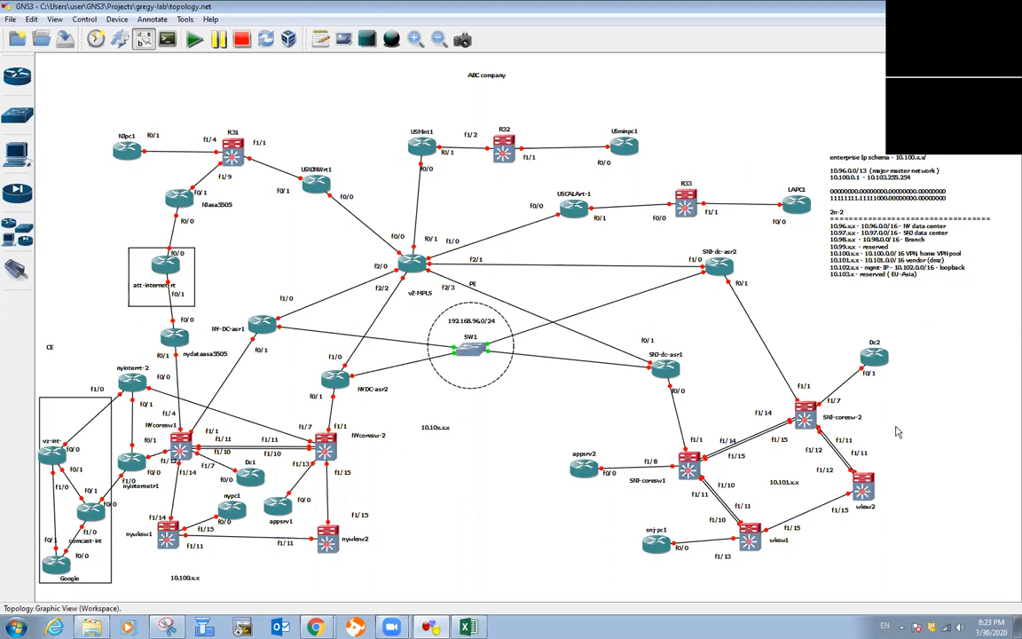
left_click(468, 627)
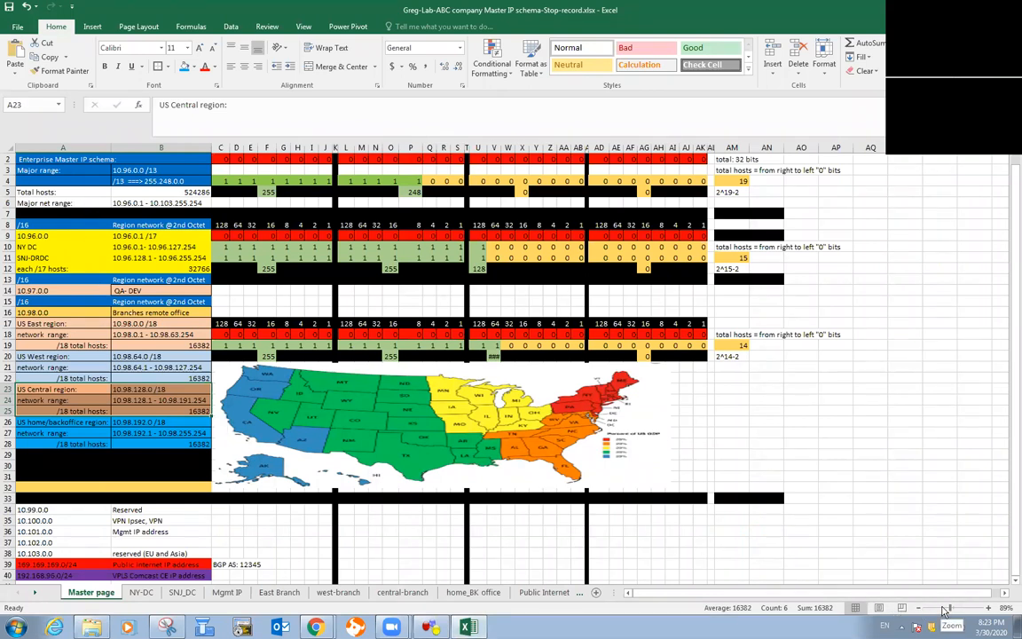
left_click_drag(950, 608, 953, 611)
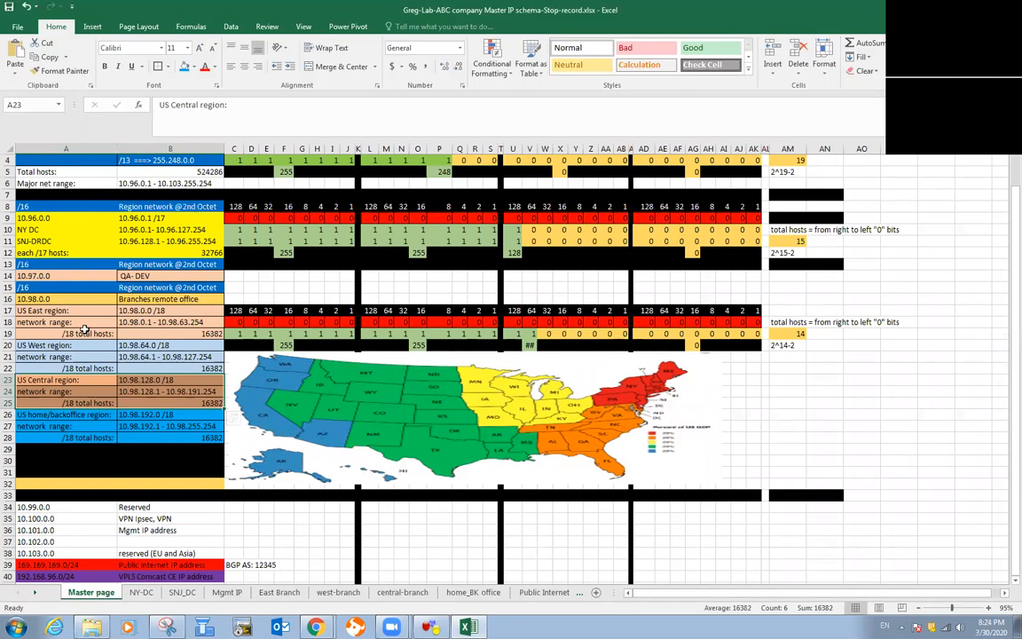
Step: Examine the US East, West and Central region networks, their ranges and the /18 host total on the Master page
left_click(171, 310)
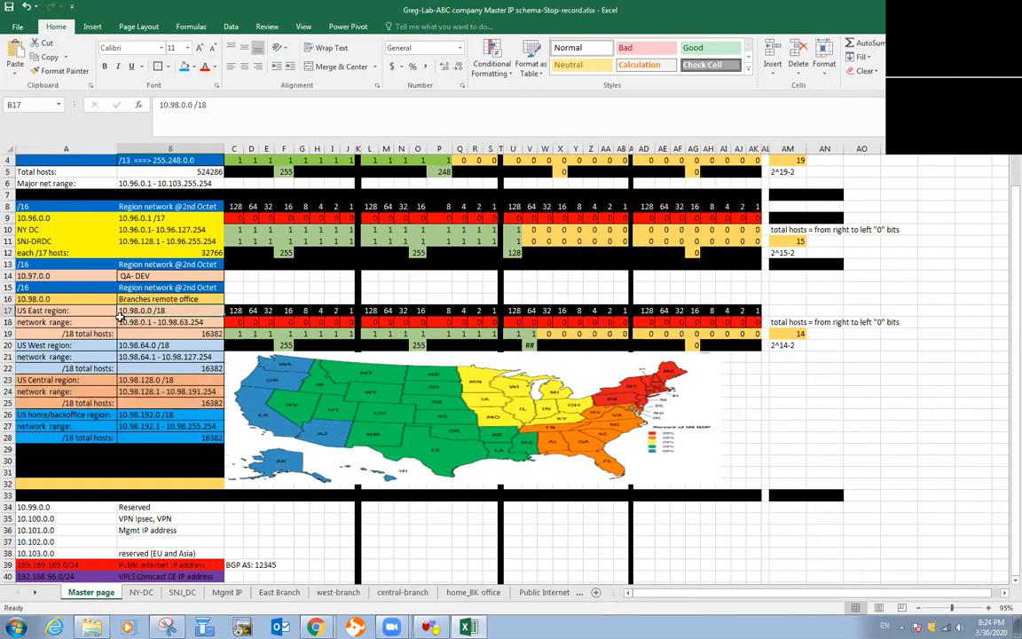
left_click(60, 315)
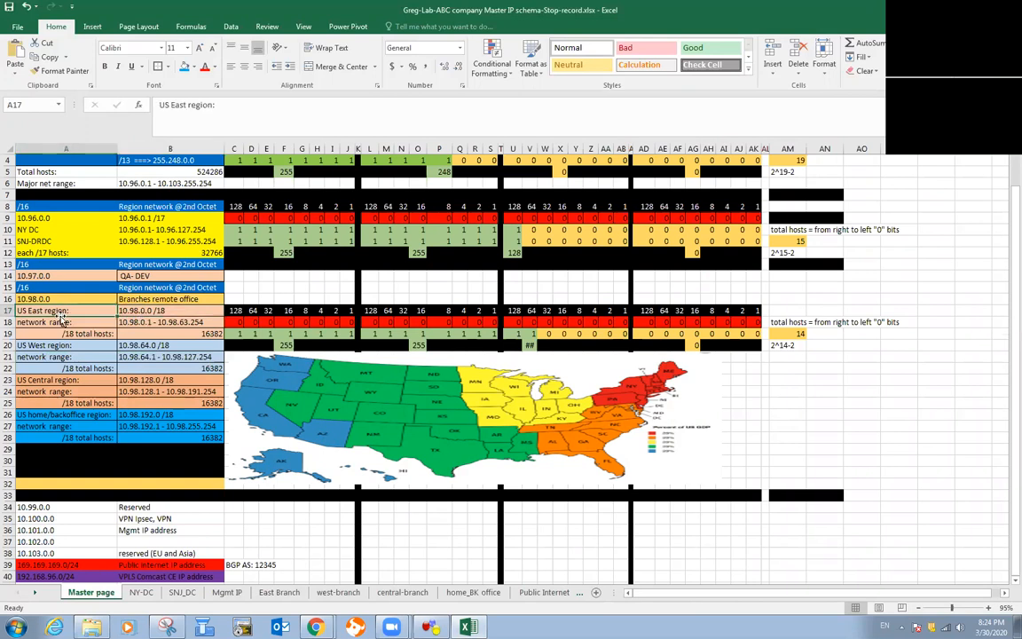
left_click(68, 355)
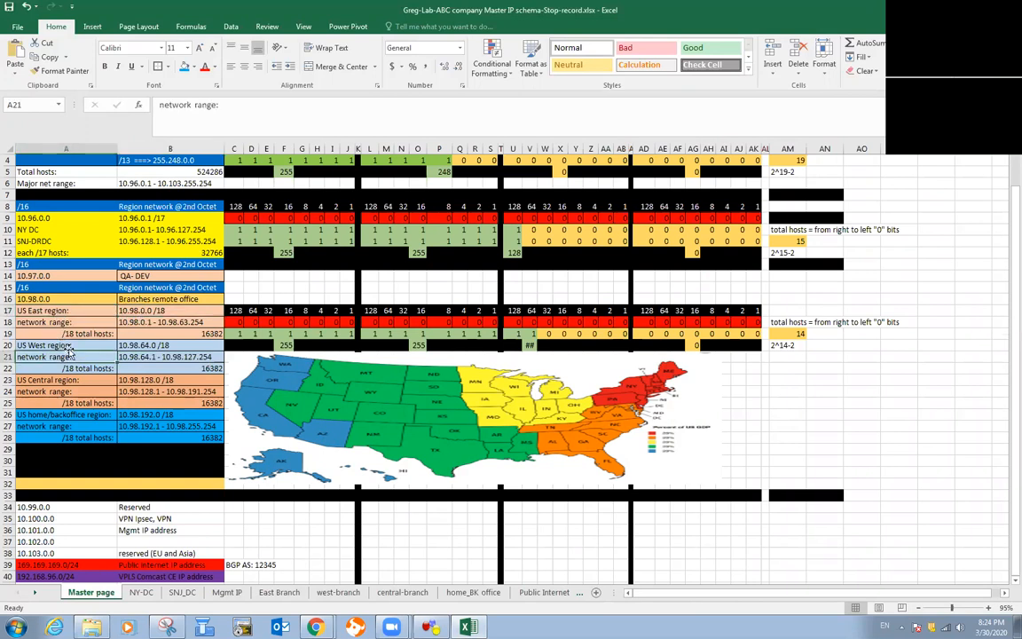
left_click(66, 345)
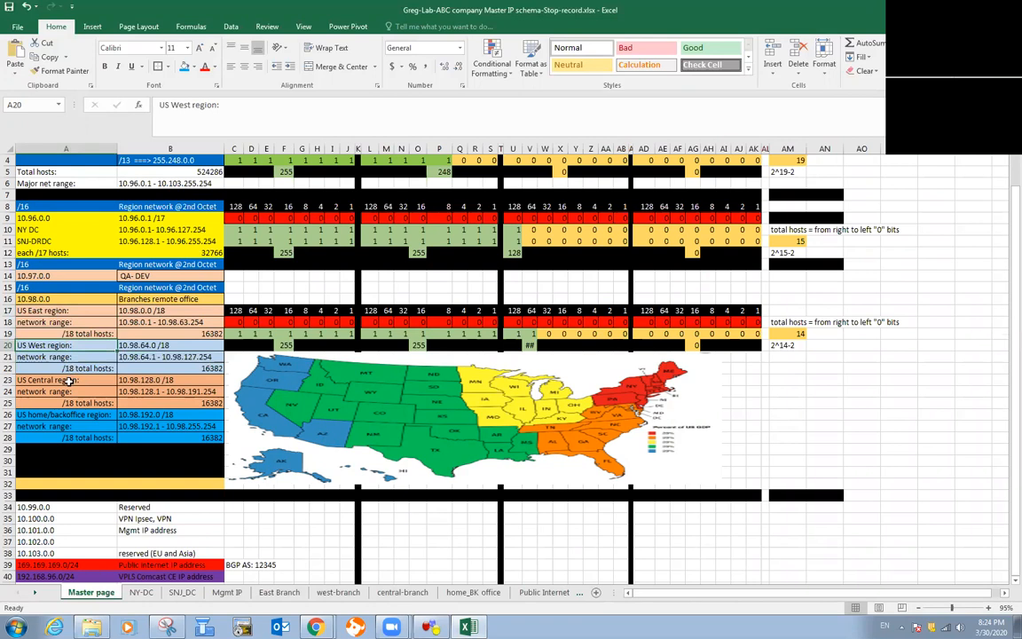
left_click(69, 390)
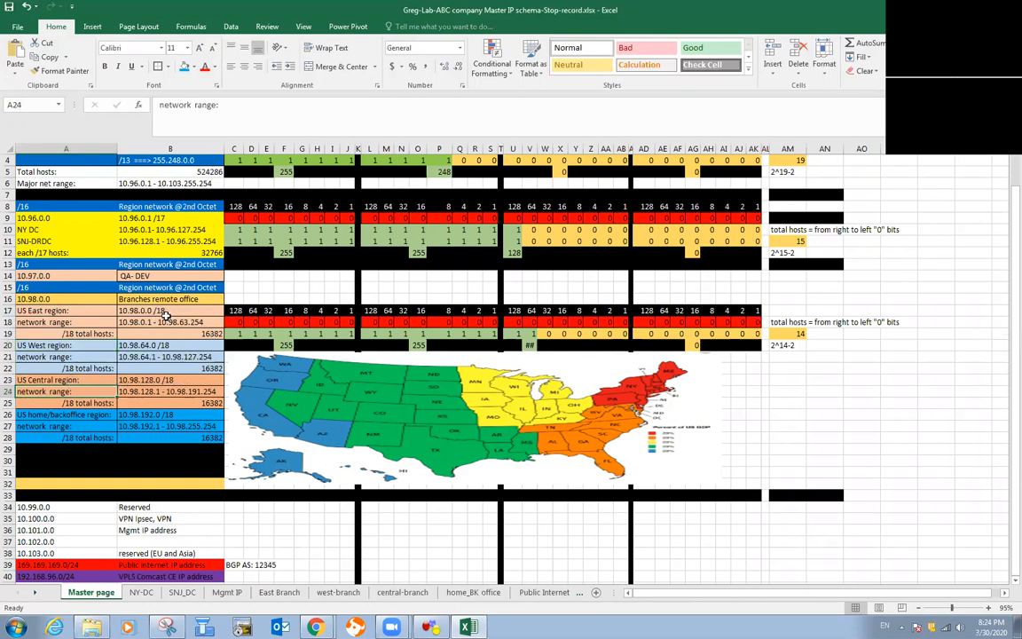
left_click(67, 289)
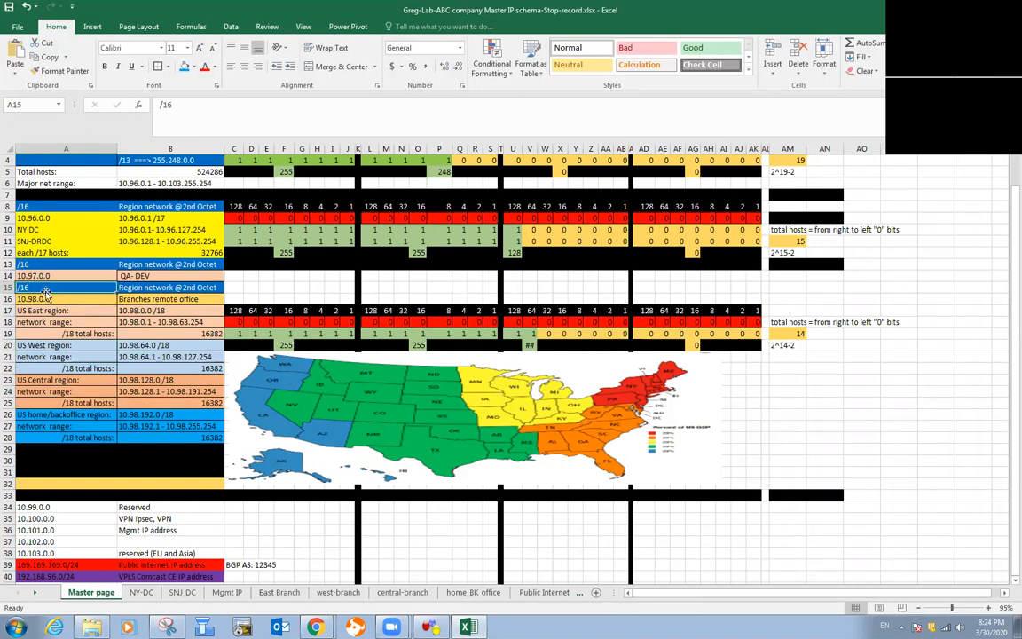
left_click(174, 311)
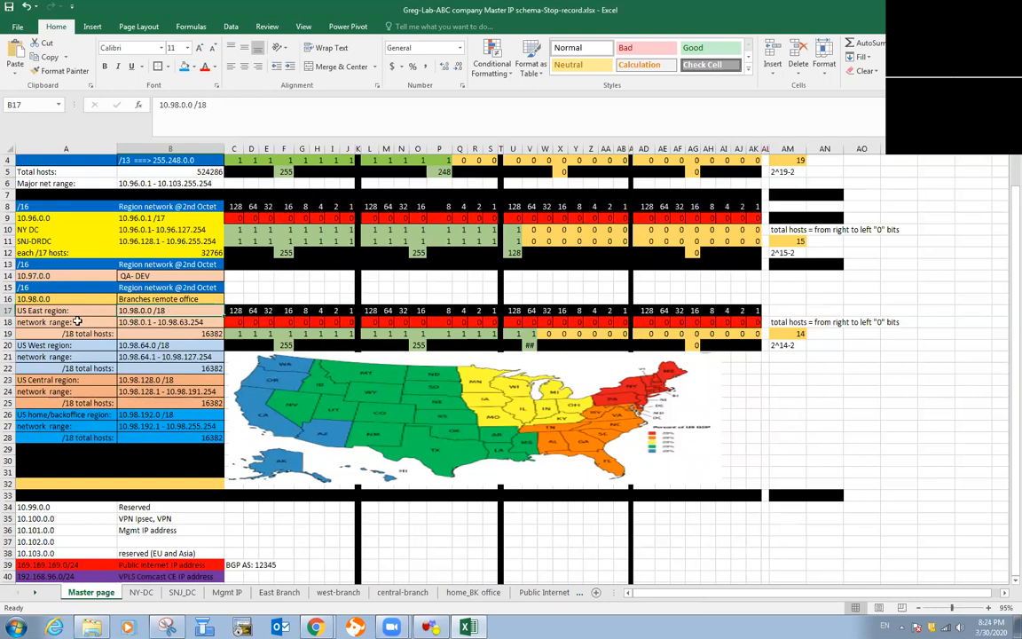
left_click(27, 312)
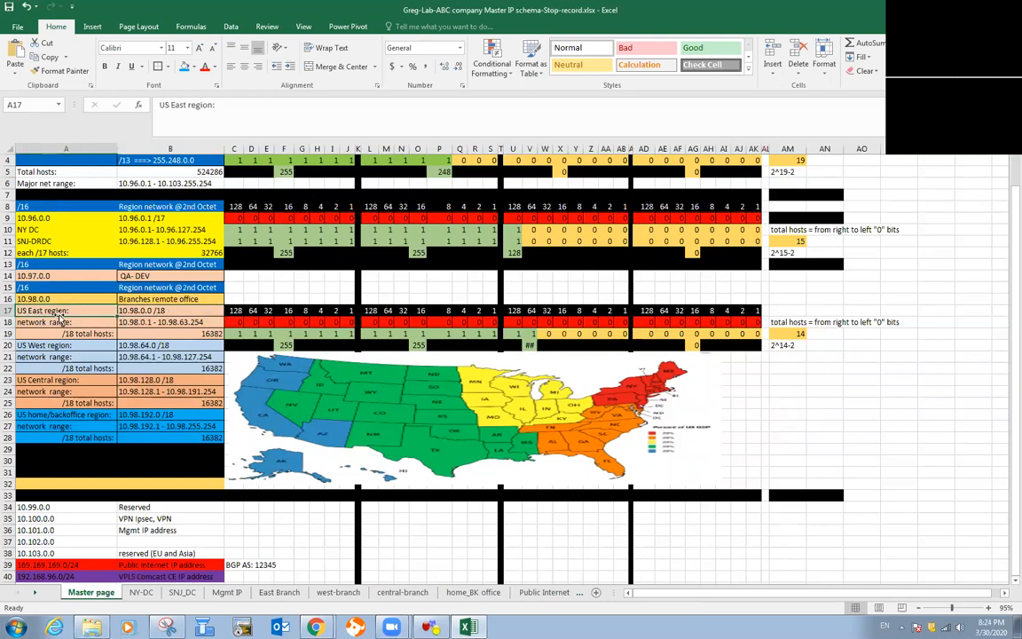
left_click(186, 334)
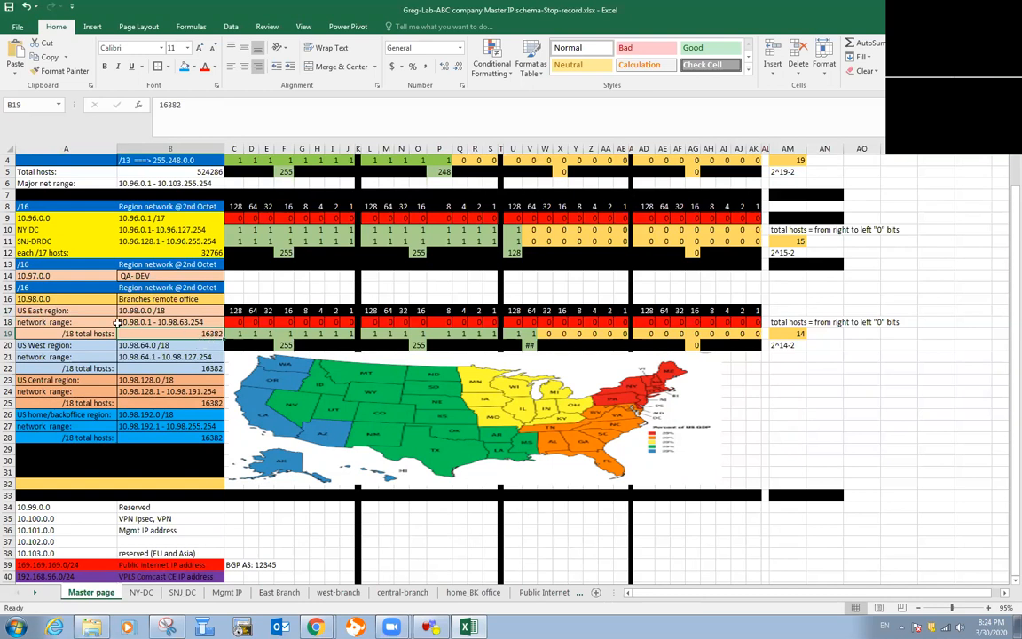
left_click(175, 311)
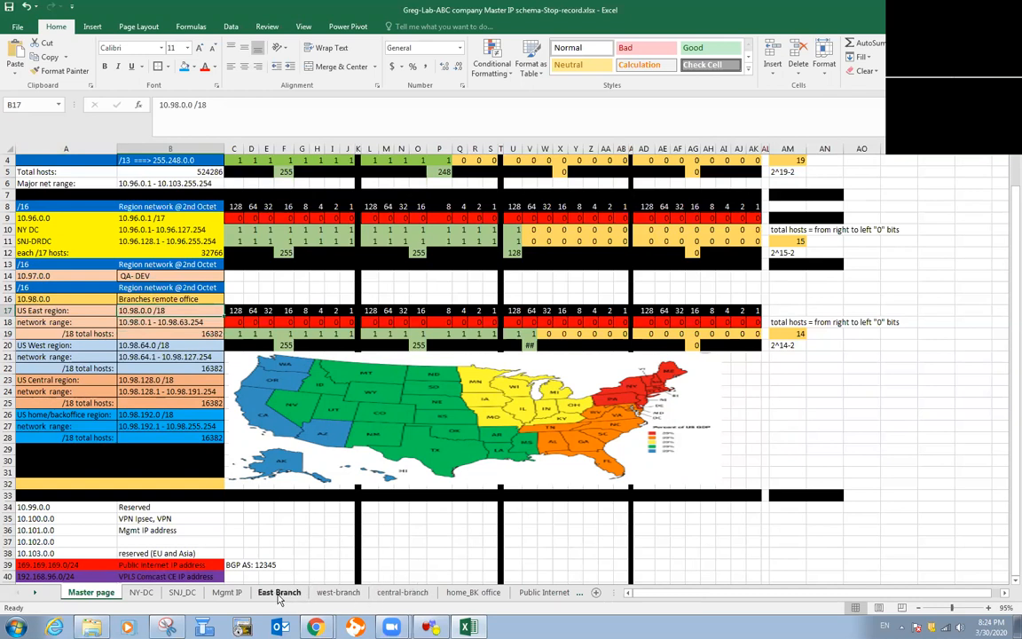
Step: Compare the US East region's network on the East Branch sheet with the branch topology in GNS3
left_click(278, 594)
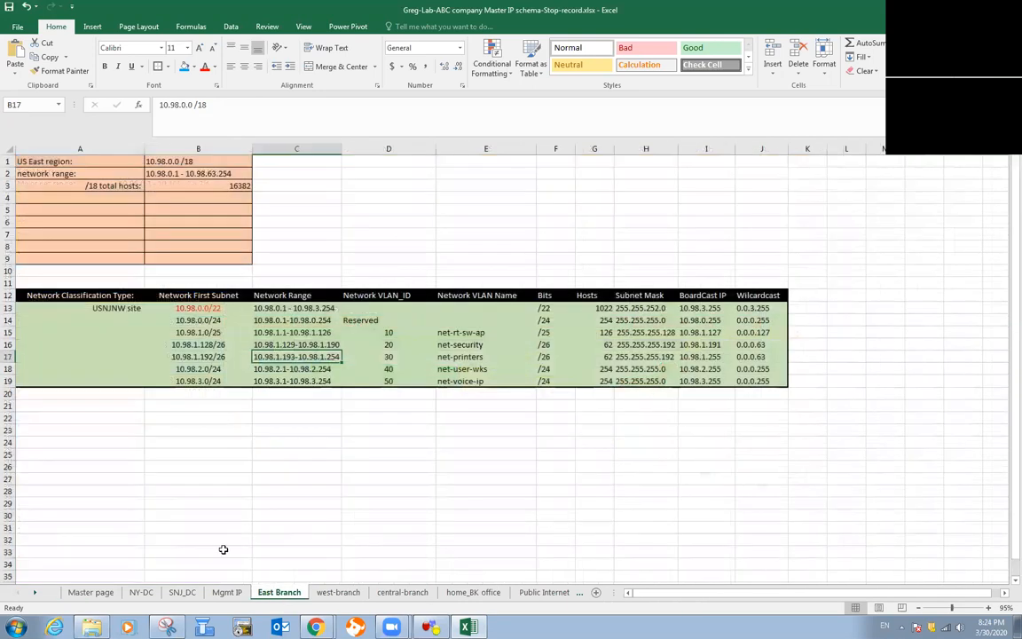
left_click(71, 165)
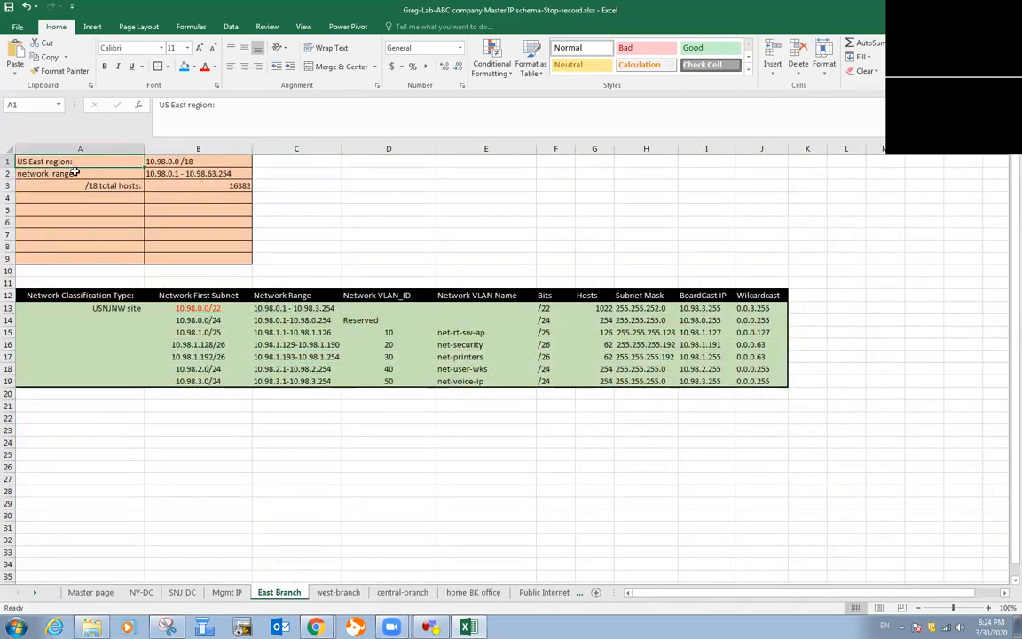
left_click(153, 164)
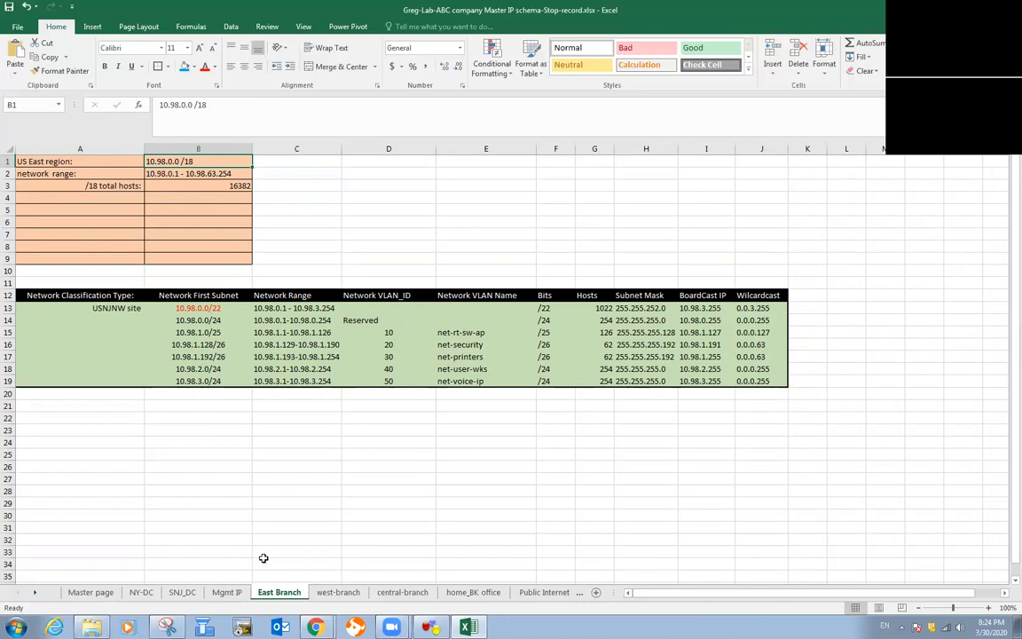
left_click(429, 627)
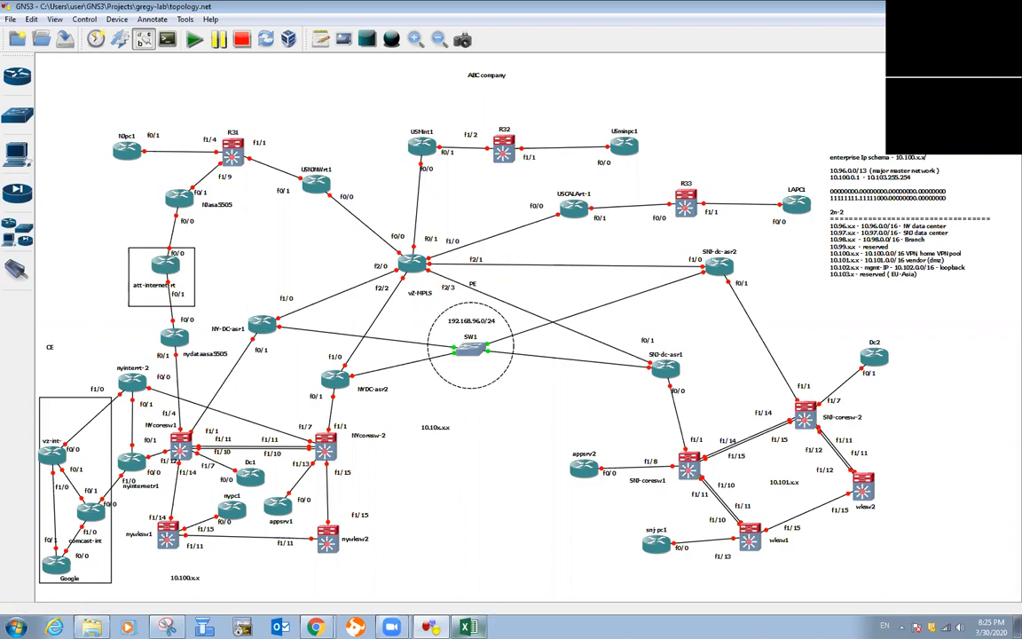
key("alt+Tab")
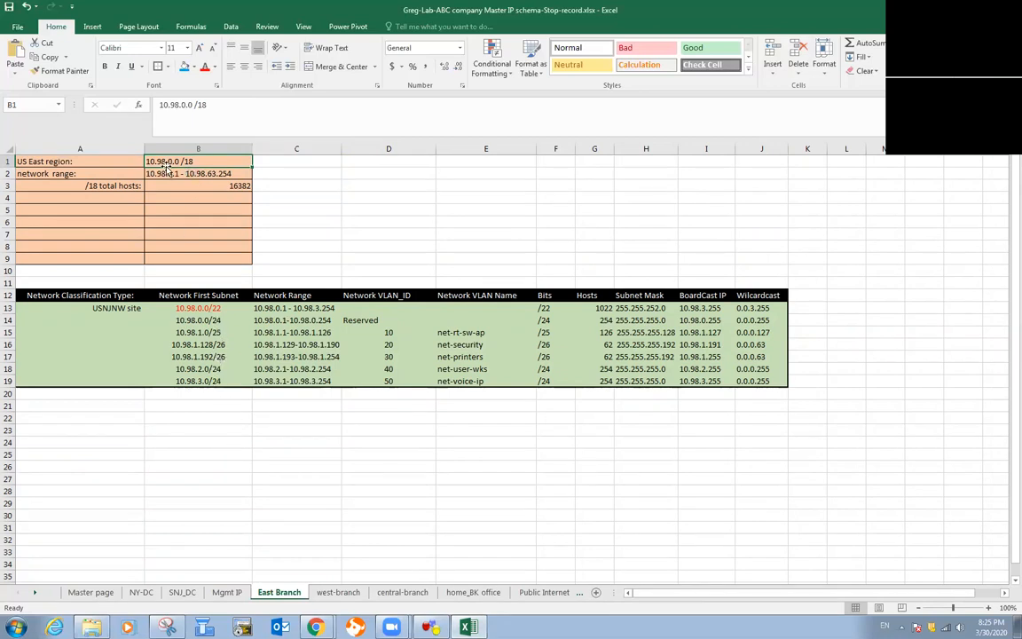
Step: Examine the USNJNW site's /22 network, its host count, the reserved /24 subnet and the first /25 subnet
left_click(209, 310)
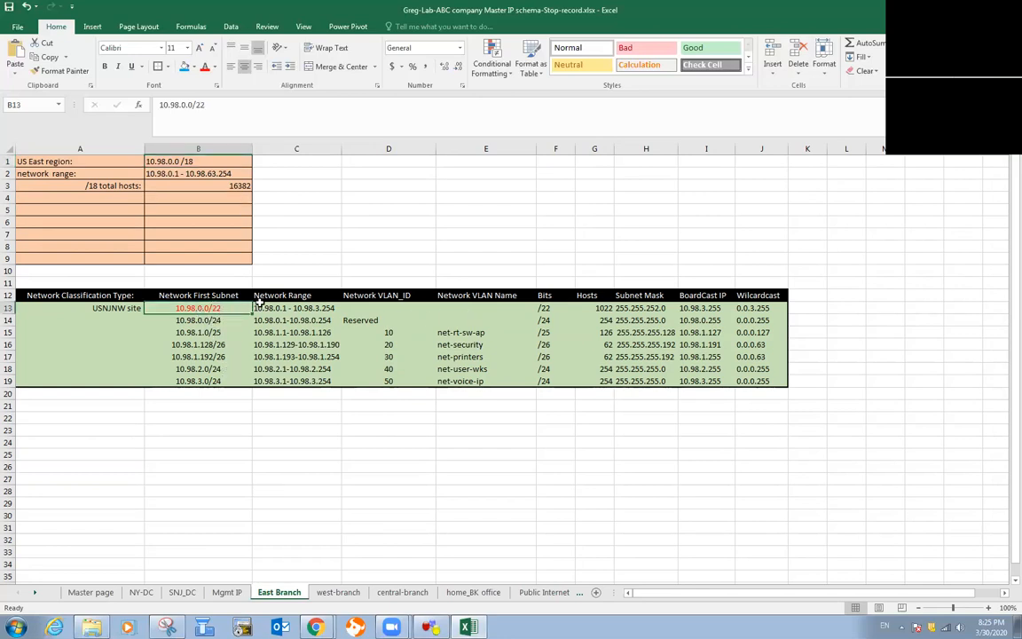
left_click(595, 308)
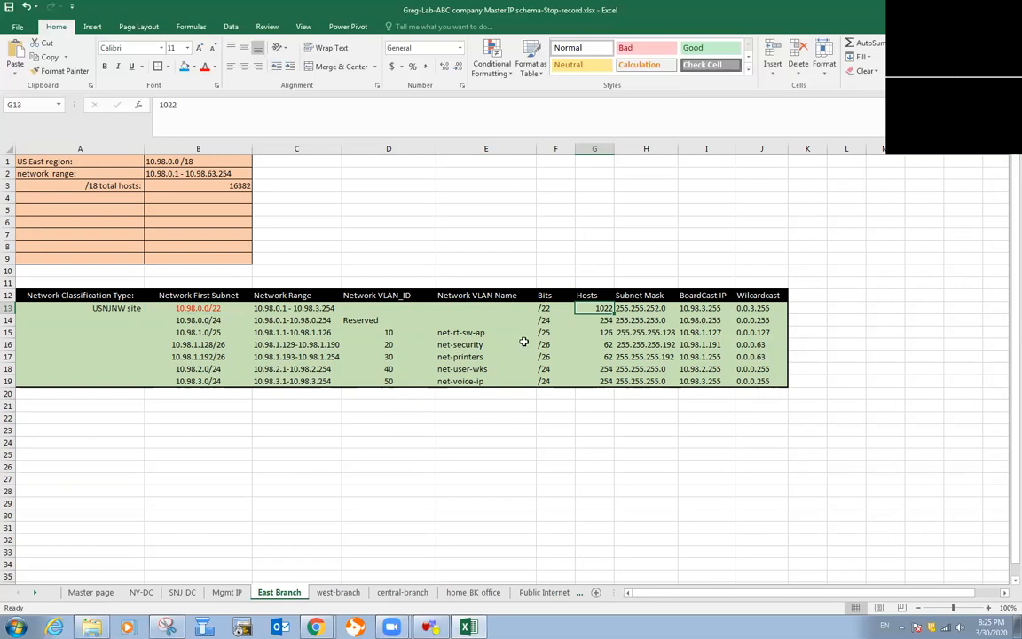
left_click(225, 320)
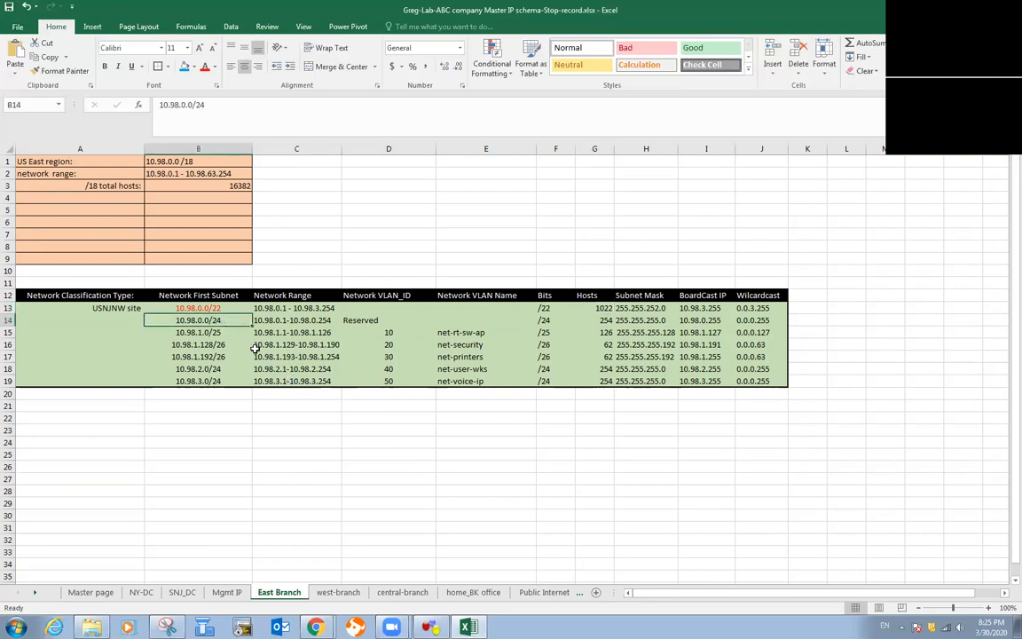
left_click(237, 334)
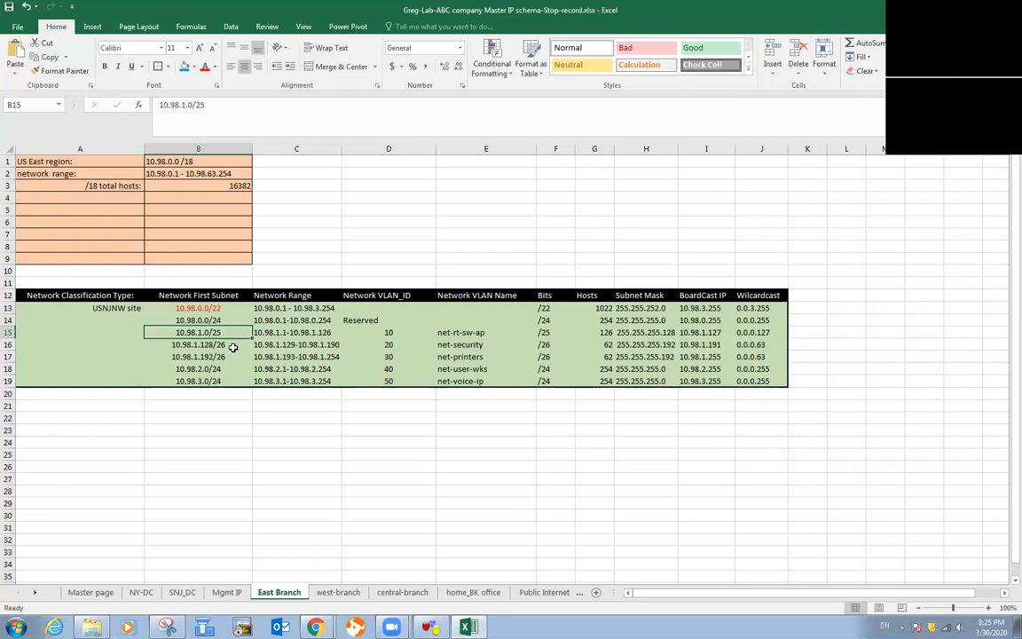
left_click(232, 322)
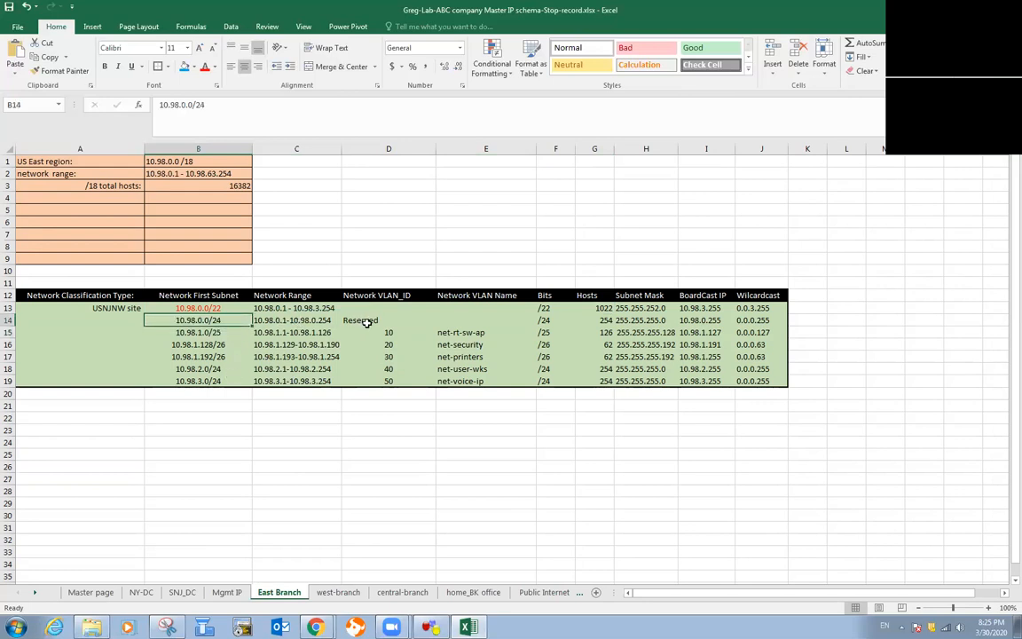
left_click(218, 332)
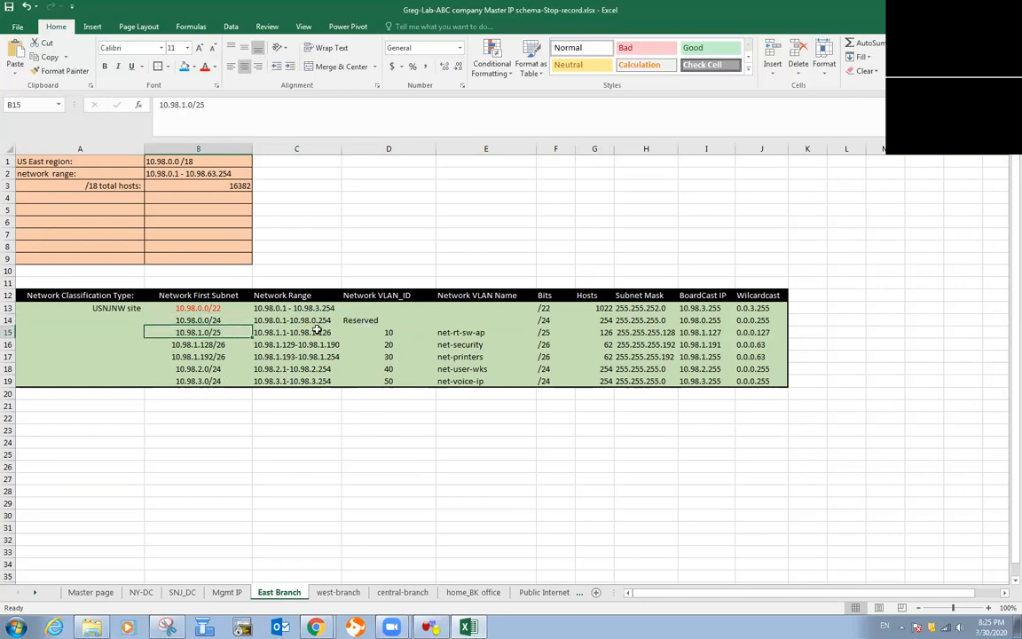
left_click(215, 320)
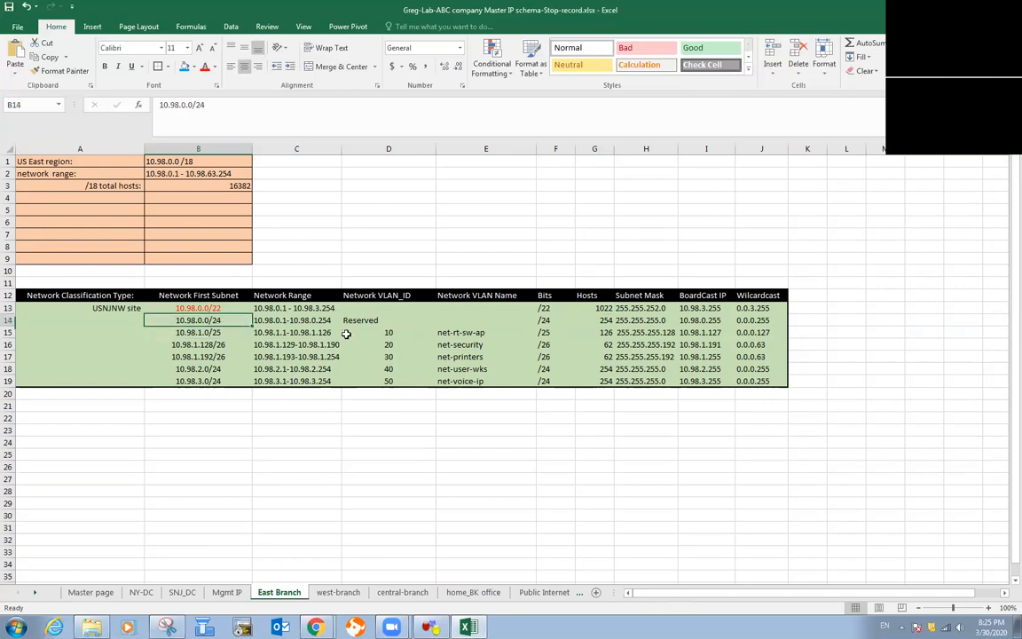
left_click(209, 332)
left_click(228, 320)
left_click(221, 333)
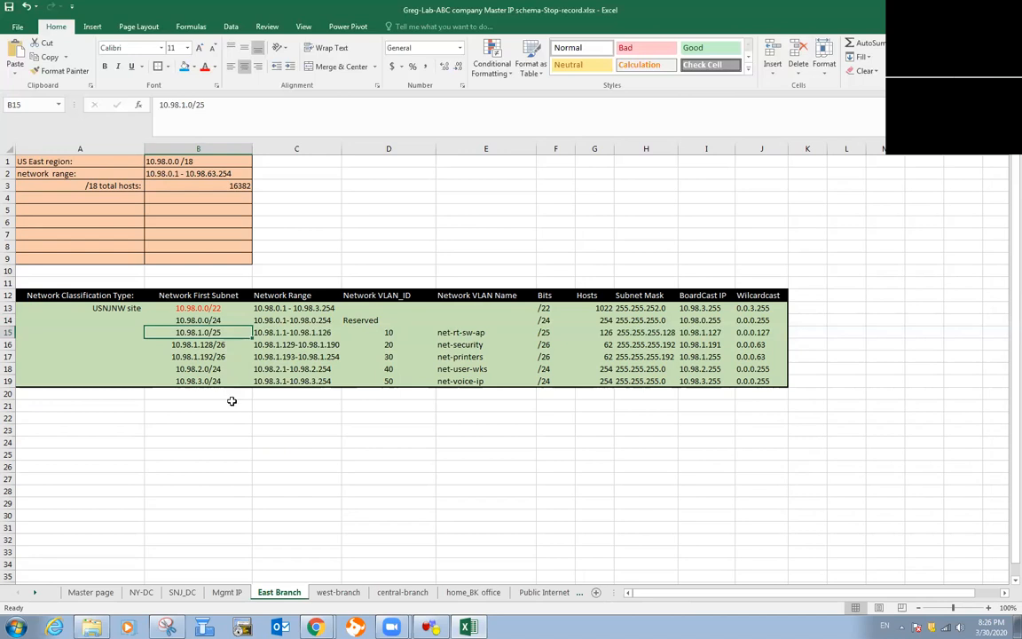
Step: Review the VLAN IDs and matching VLAN names of the USNJNW site's subnets, from net-rt-sw-ap down to net-voice-ip
left_click(404, 333)
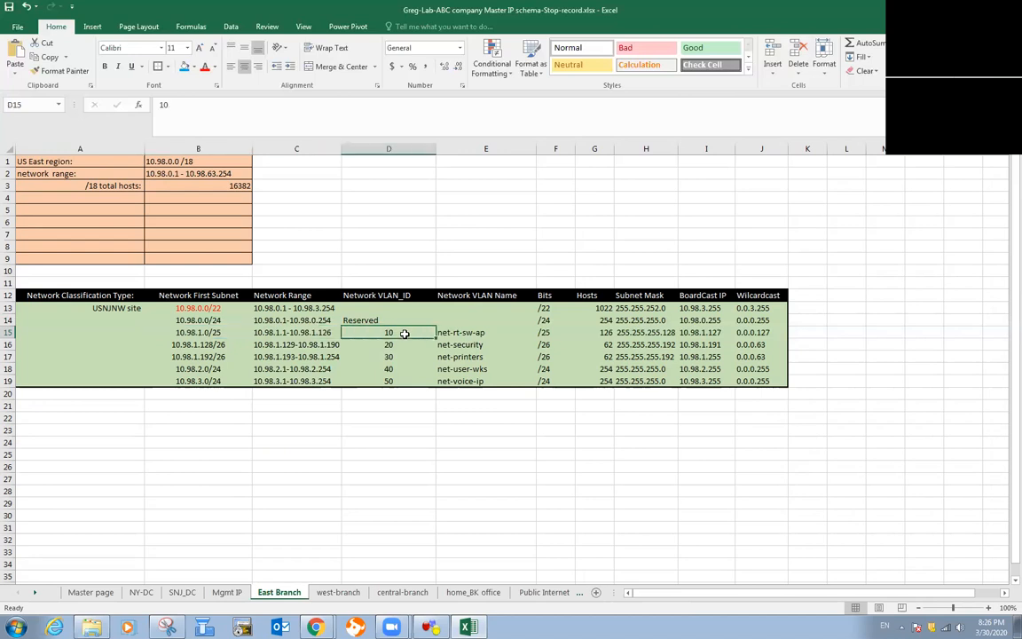
left_click(403, 345)
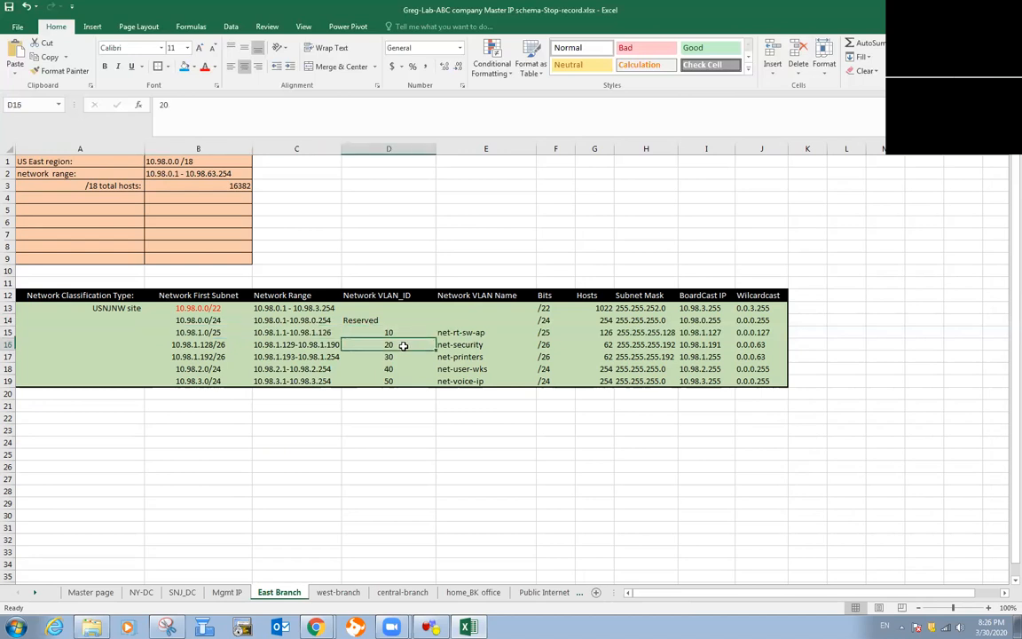
left_click(403, 356)
left_click(405, 369)
left_click(407, 381)
left_click(484, 333)
left_click(471, 345)
left_click(479, 356)
left_click(485, 370)
left_click(485, 381)
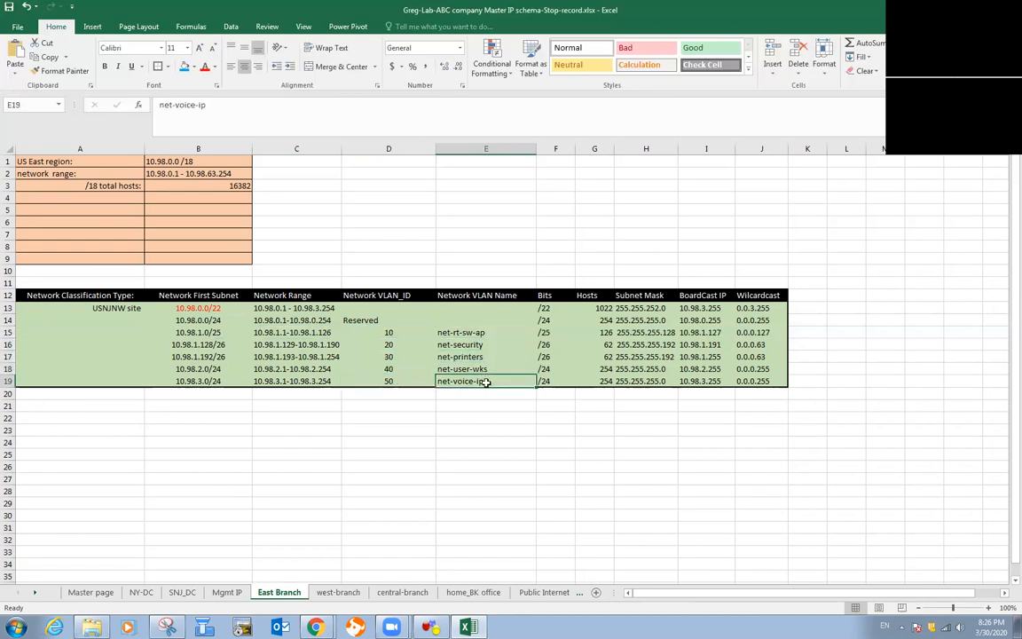
Step: Examine the net-rt-sw-ap VLAN's subnet, subnet mask, broadcast IP and wildcard in the East Branch table
left_click(481, 334)
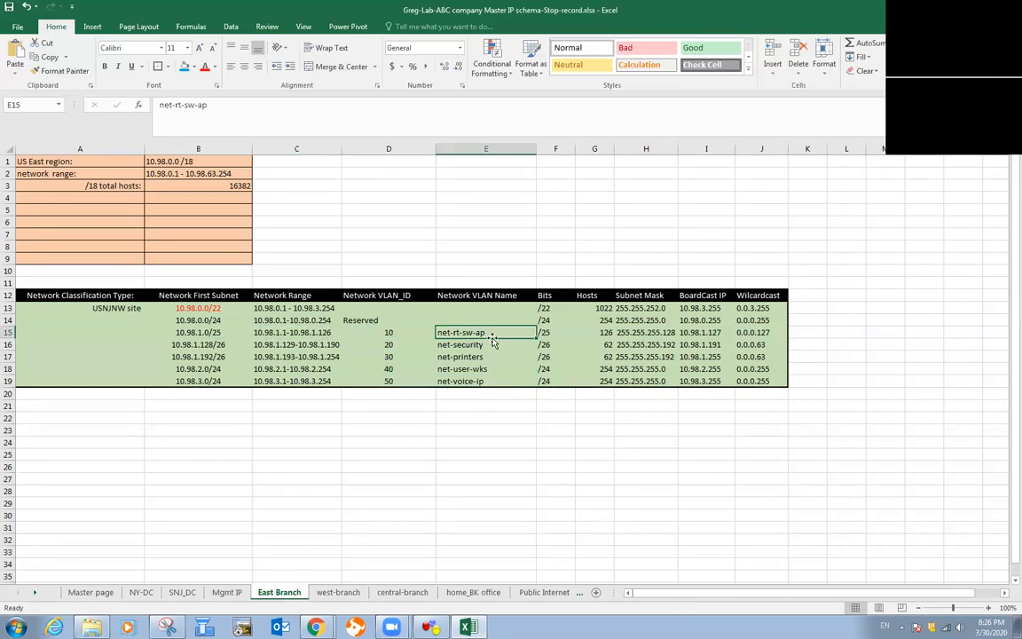
left_click(204, 335)
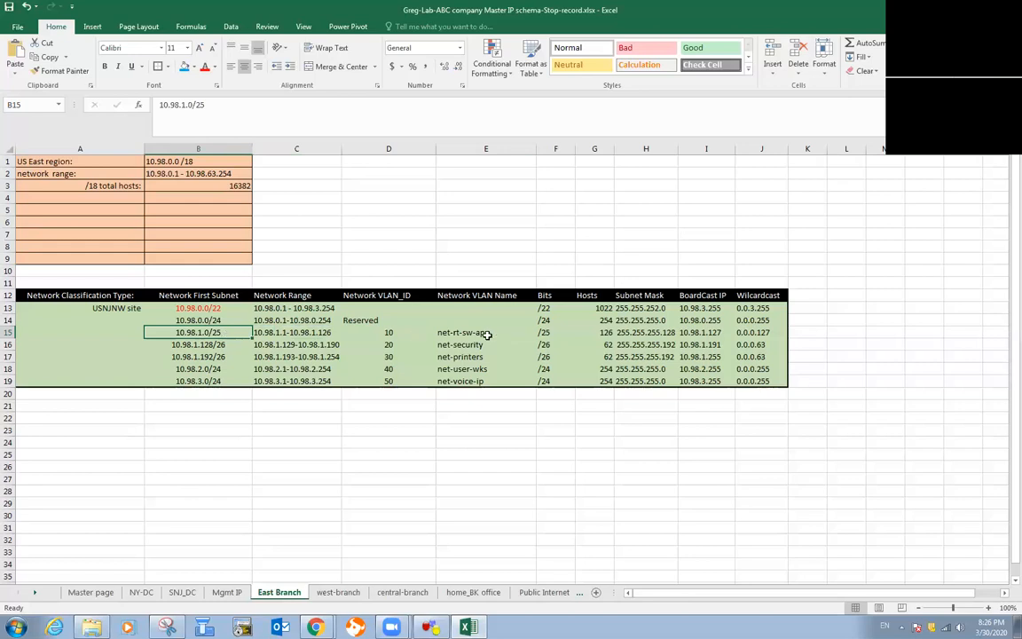
left_click(639, 333)
key("Right")
key("Right")
left_click(696, 335)
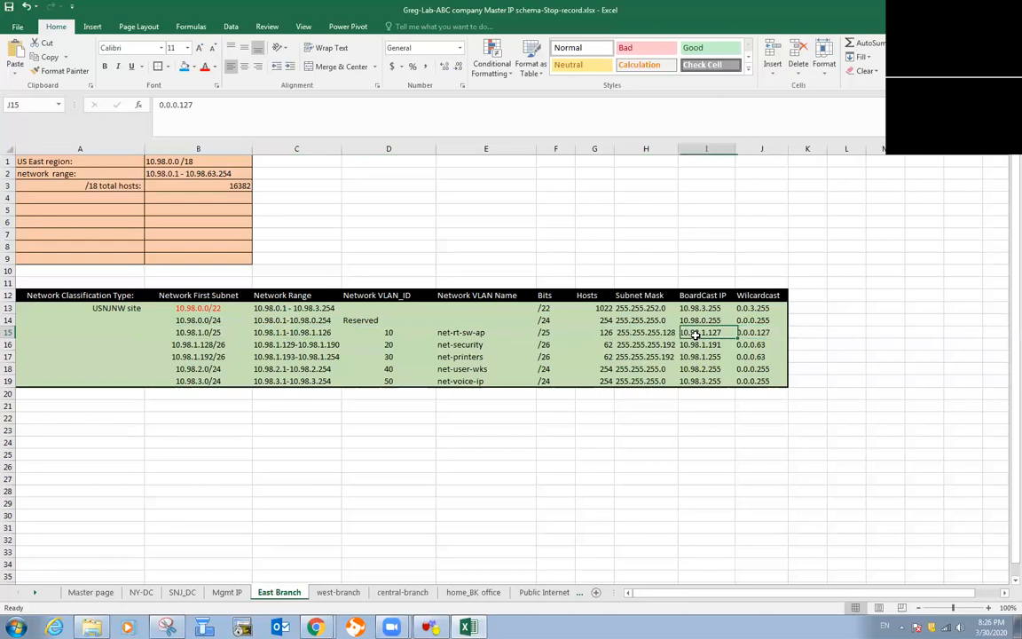
left_click(631, 336)
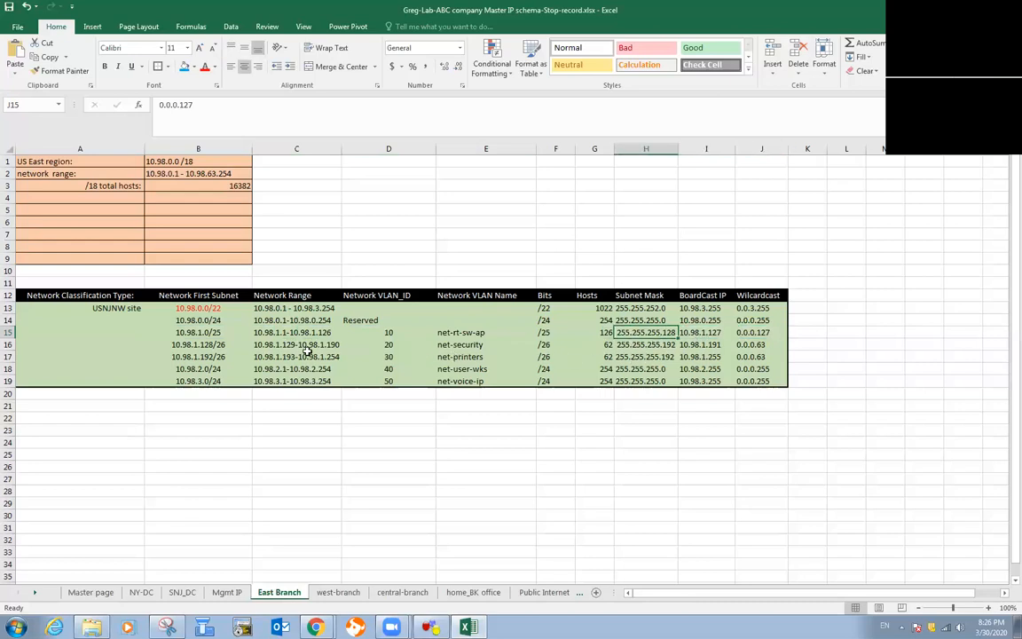
left_click(477, 332)
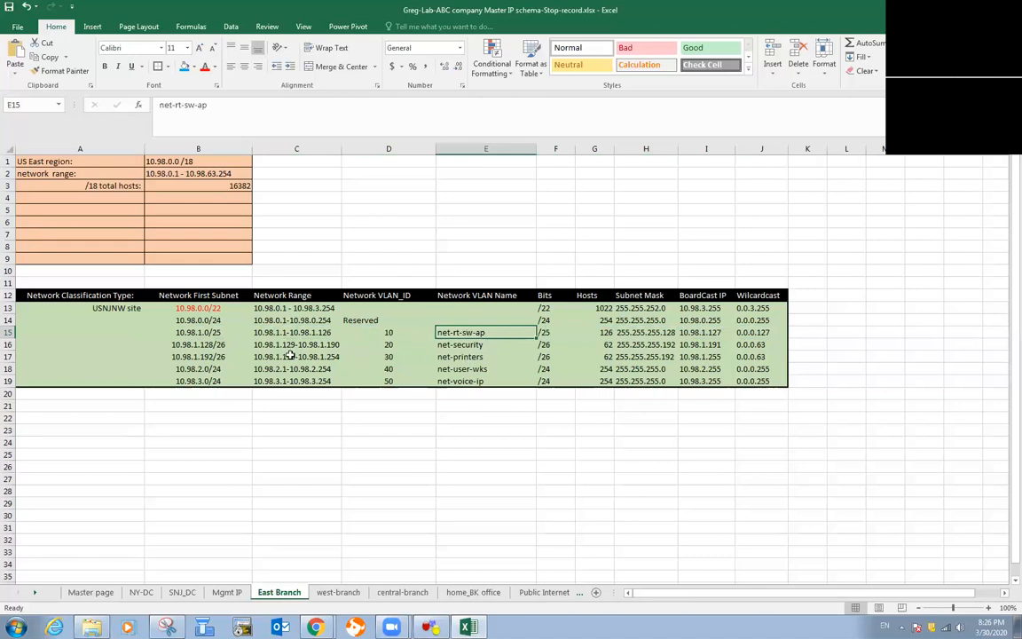
Step: Examine the net-security VLAN's /26 subnet, host count and network range in the USNJNW site's table
left_click(201, 343)
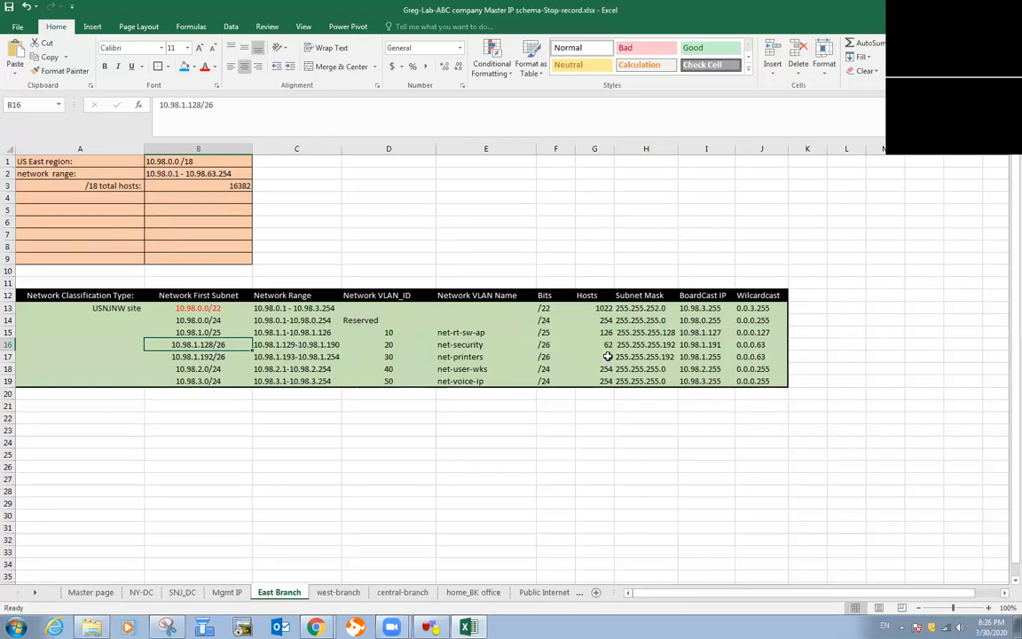
left_click(605, 347)
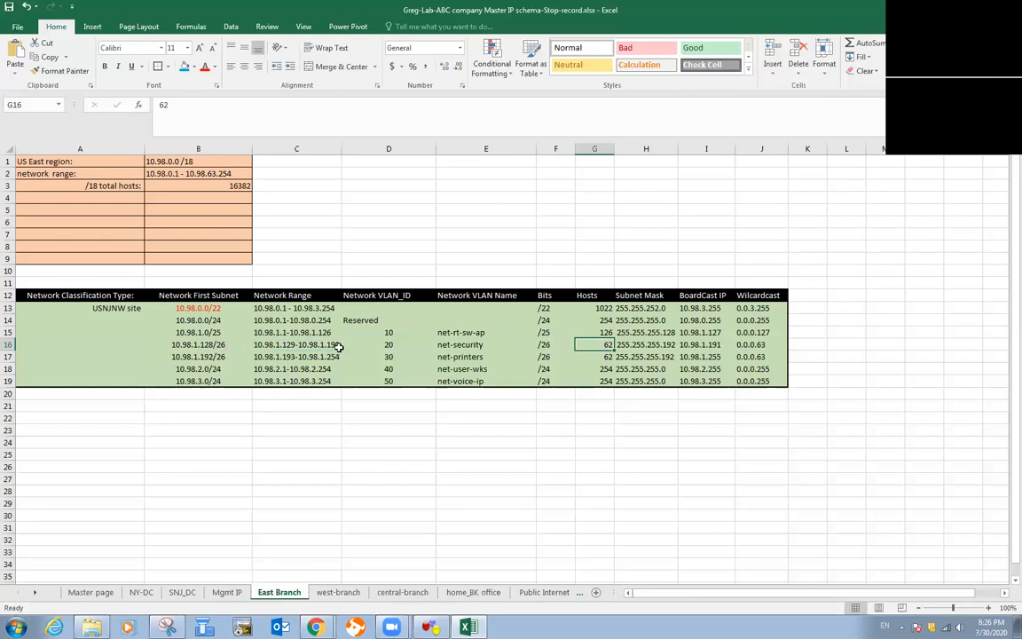
left_click(296, 346)
left_click(484, 357)
left_click(486, 346)
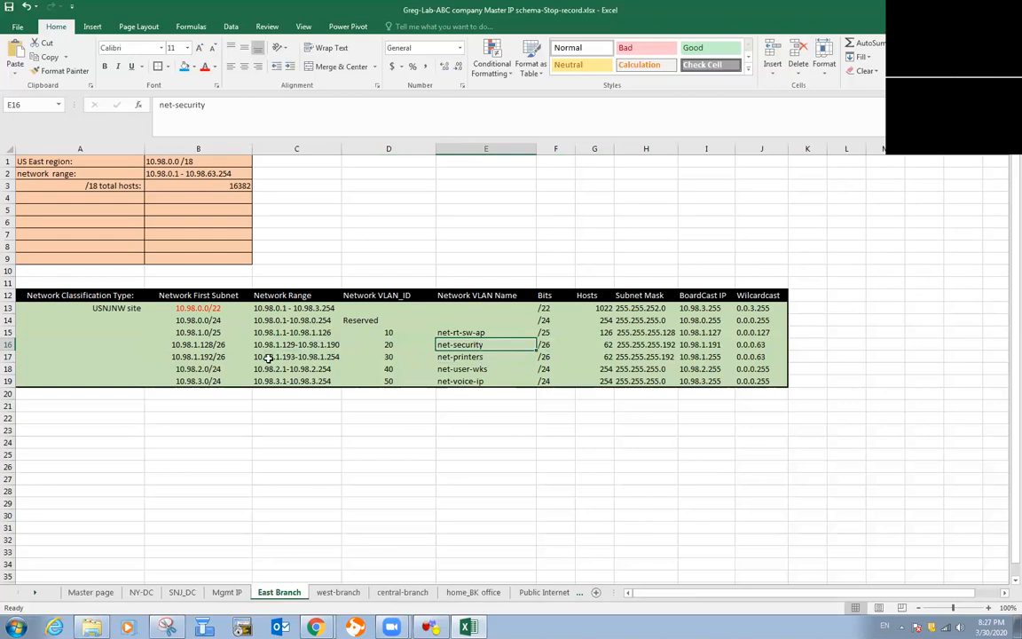
left_click(171, 346)
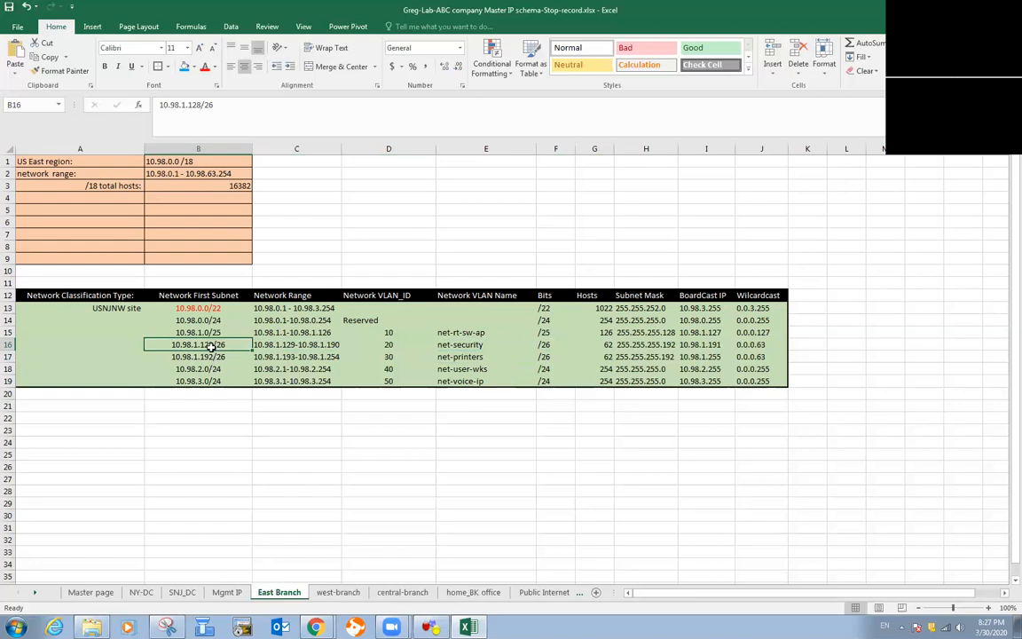
Step: Enter 10.98.1.0/24 in the Network Classification Type column beside the 10.98.1.0/25 subnet and right-align it
left_click(210, 333)
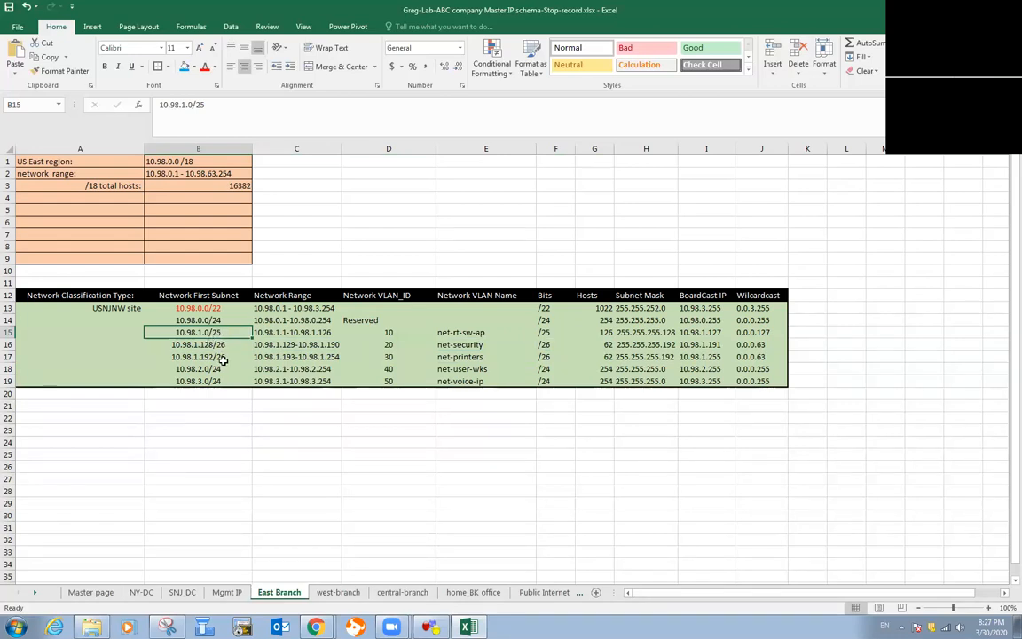
left_click(130, 336)
type("10.98.1")
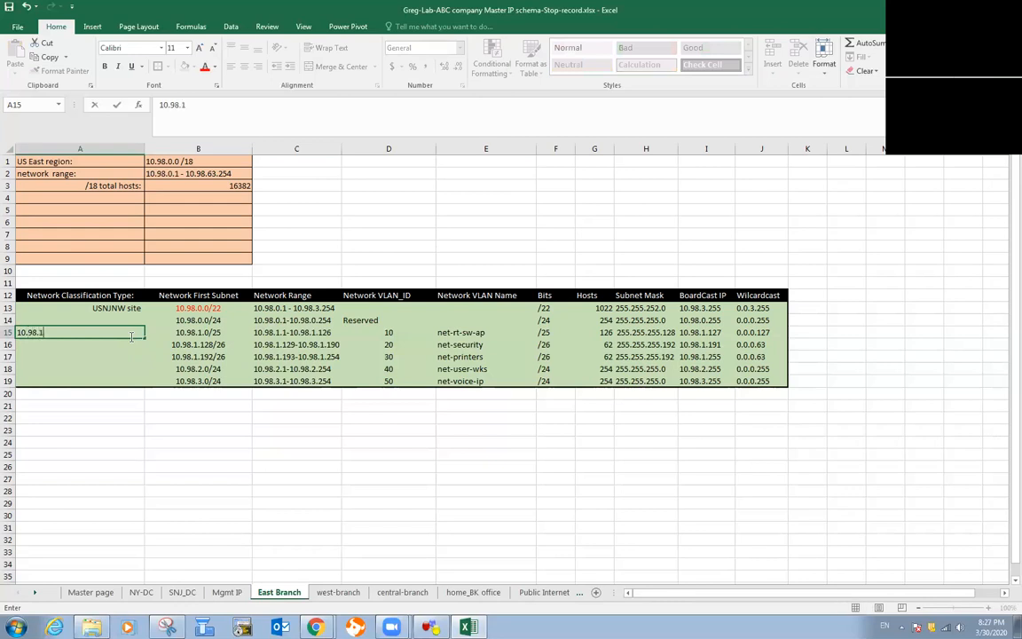
type(".0/24")
key("Return")
key("Return")
left_click(96, 335)
left_click(258, 67)
left_click(125, 354)
left_click(136, 336)
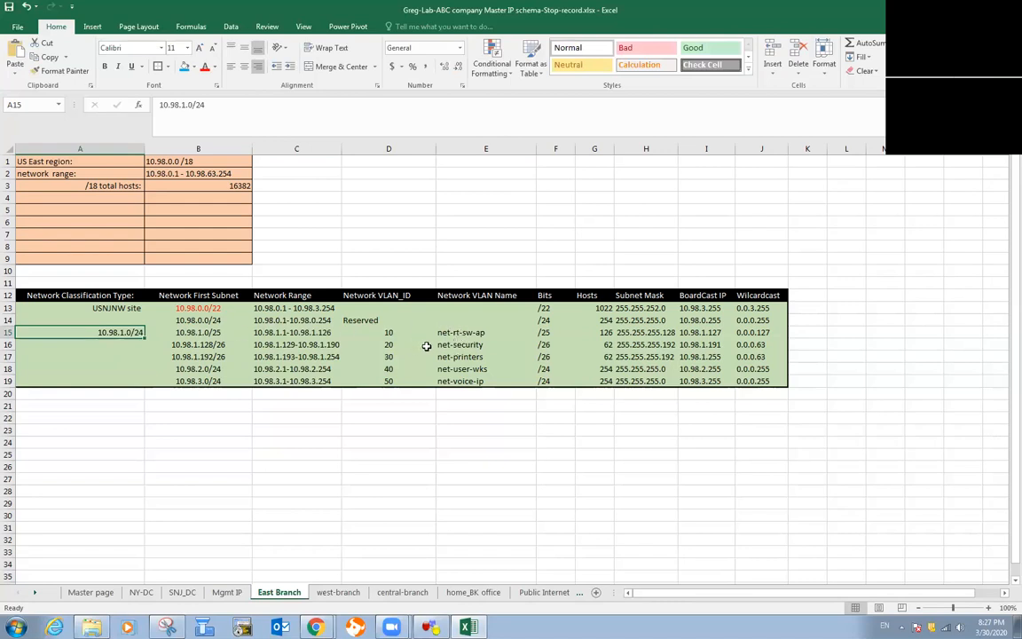
Step: Review the net-rt-sw-ap row's /25 subnet, network range, VLAN ID and wildcard against the adjacent net-security subnet
left_click(462, 333)
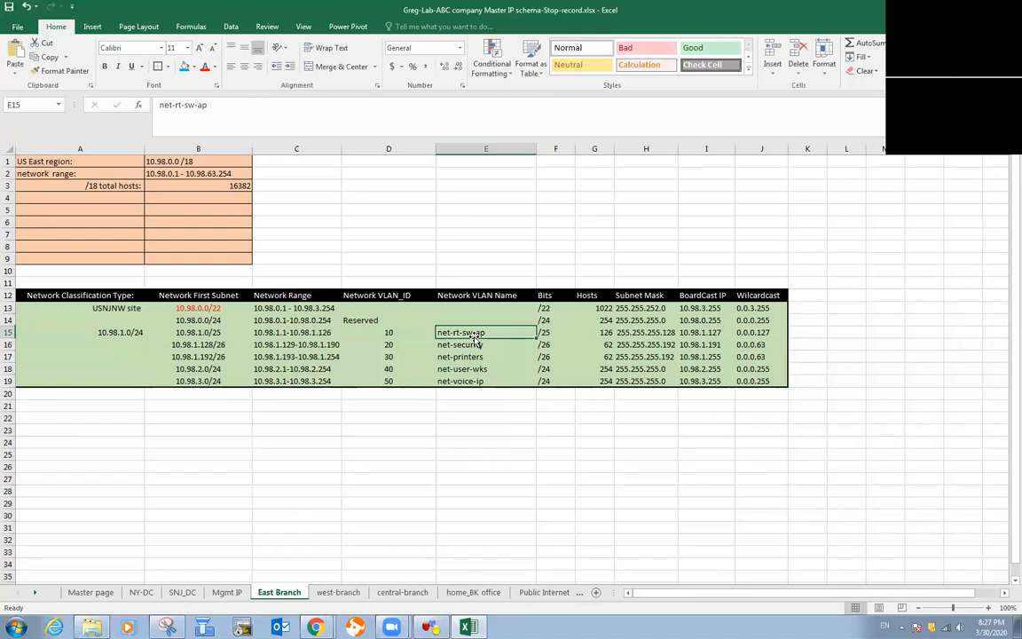
left_click(229, 332)
left_click(280, 333)
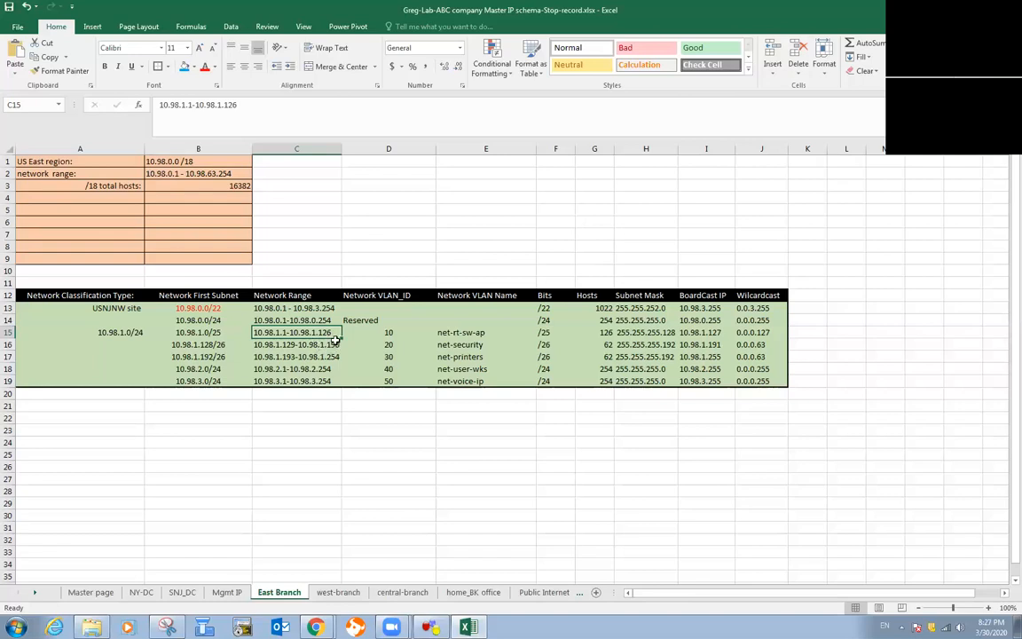
left_click(193, 332)
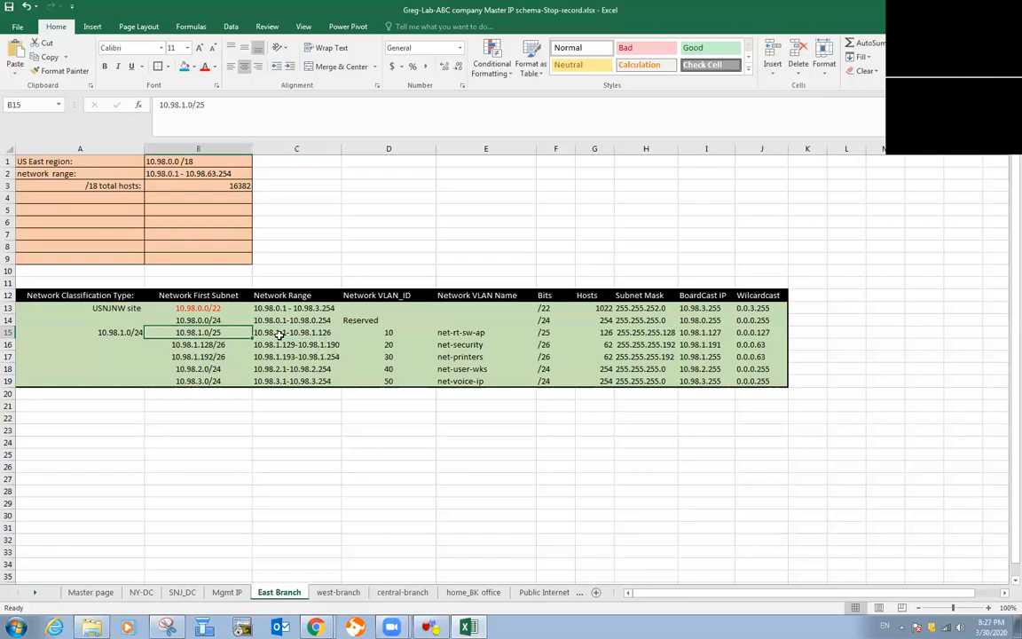
left_click(416, 335)
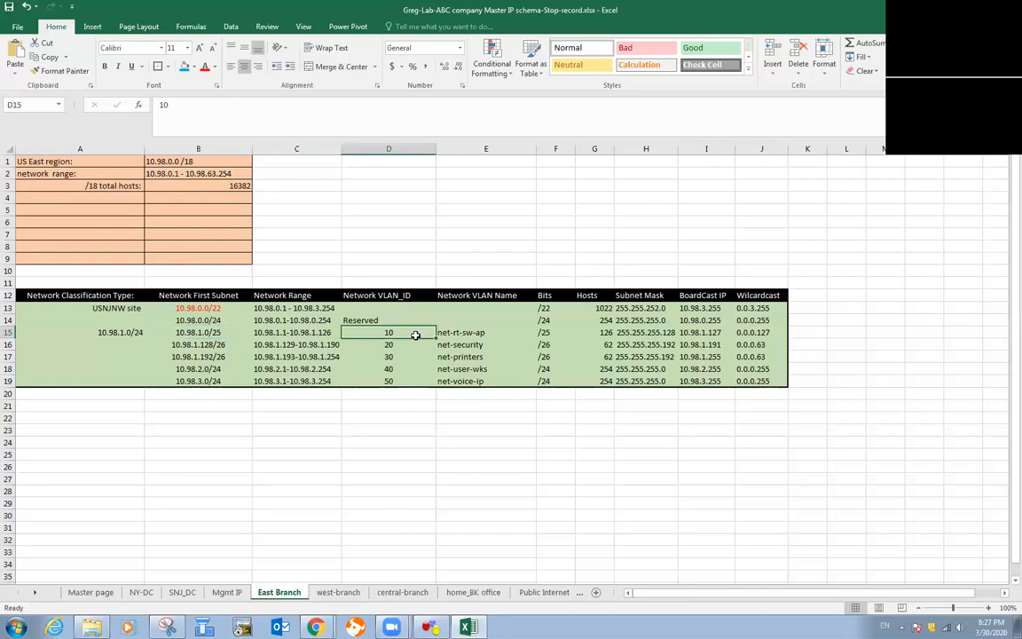
left_click(213, 346)
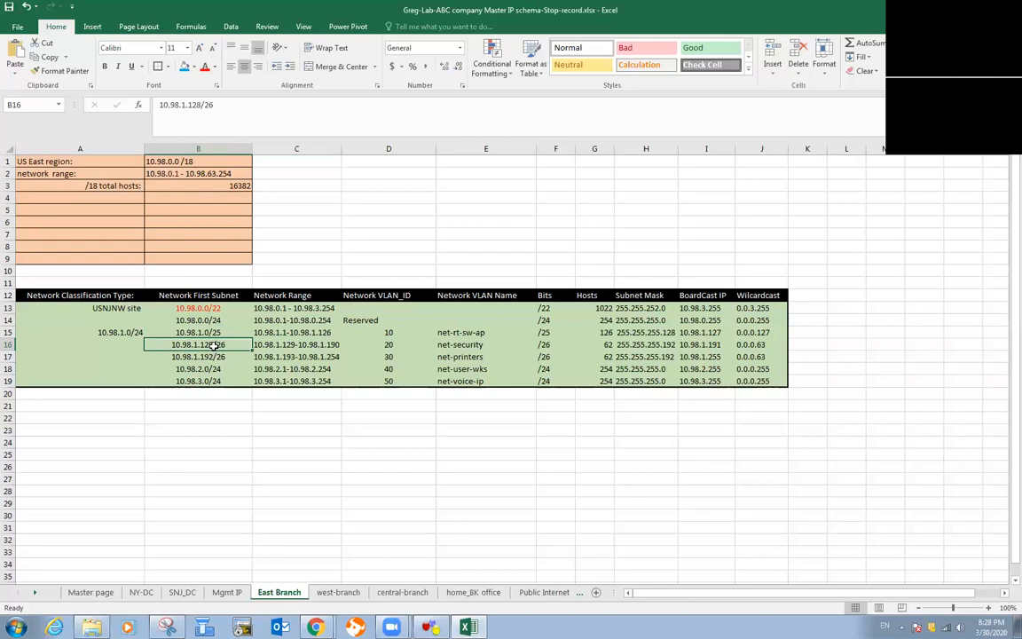
left_click(220, 335)
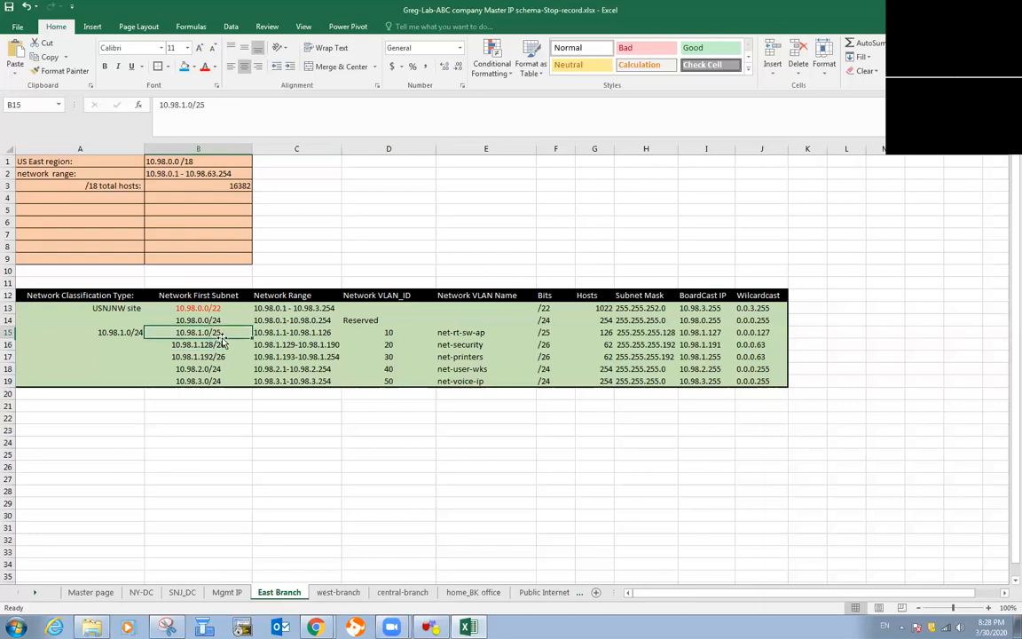
left_click(326, 336)
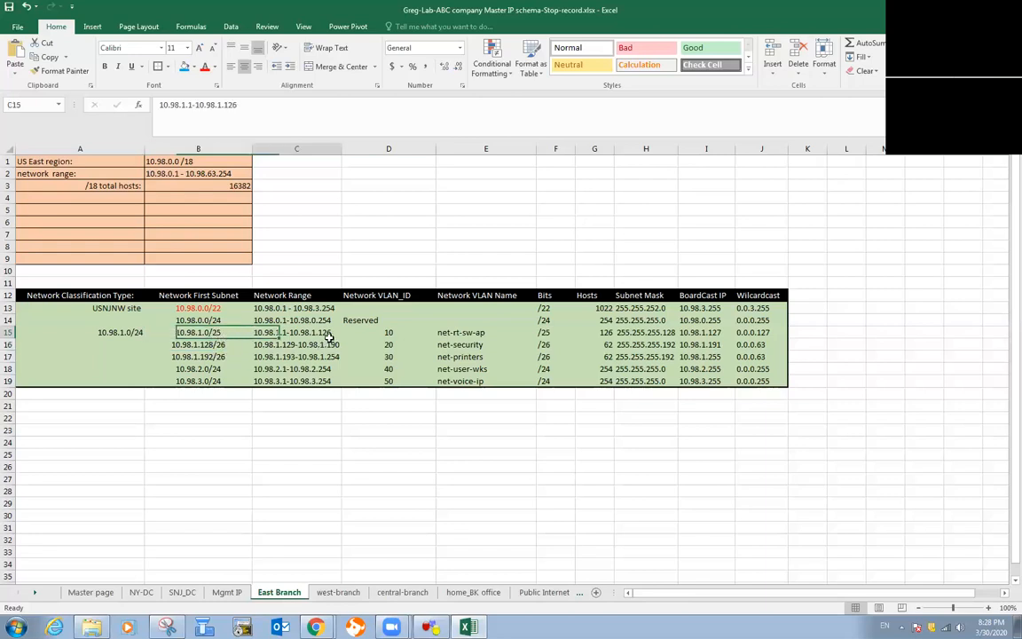
left_click(761, 334)
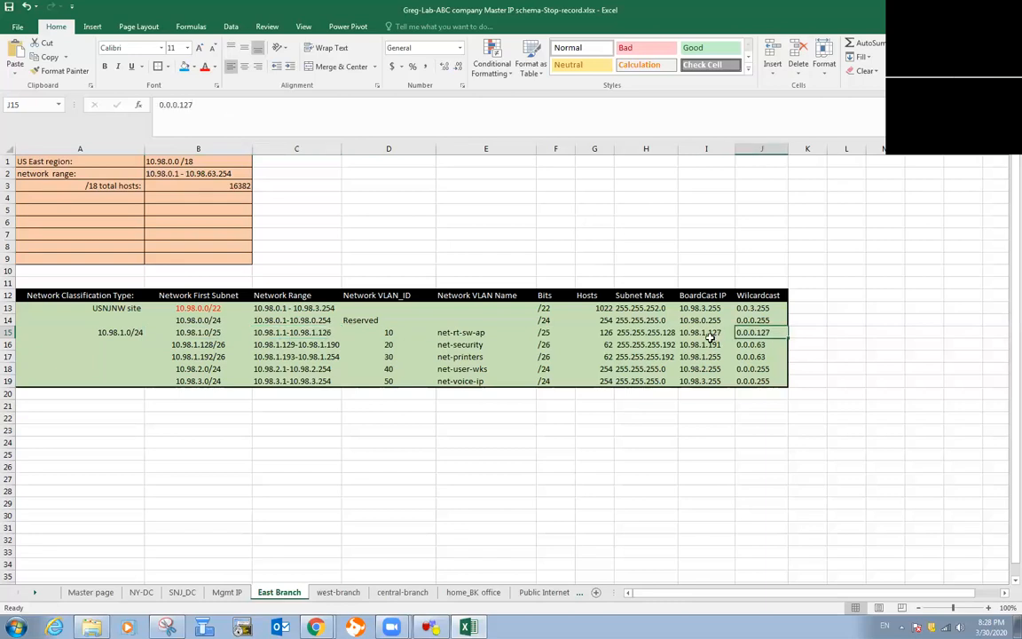
Step: Compare the USNJNW site's remaining subnets, from net-security down to net-voice-ip, with their VLAN names
left_click(203, 345)
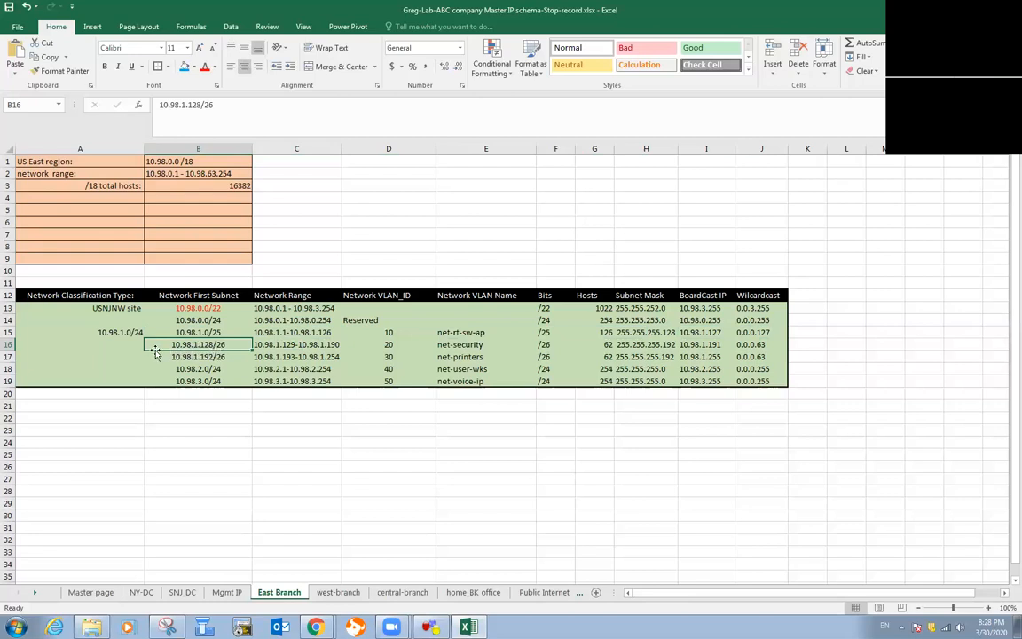
left_click(235, 358)
left_click(235, 346)
left_click(227, 356)
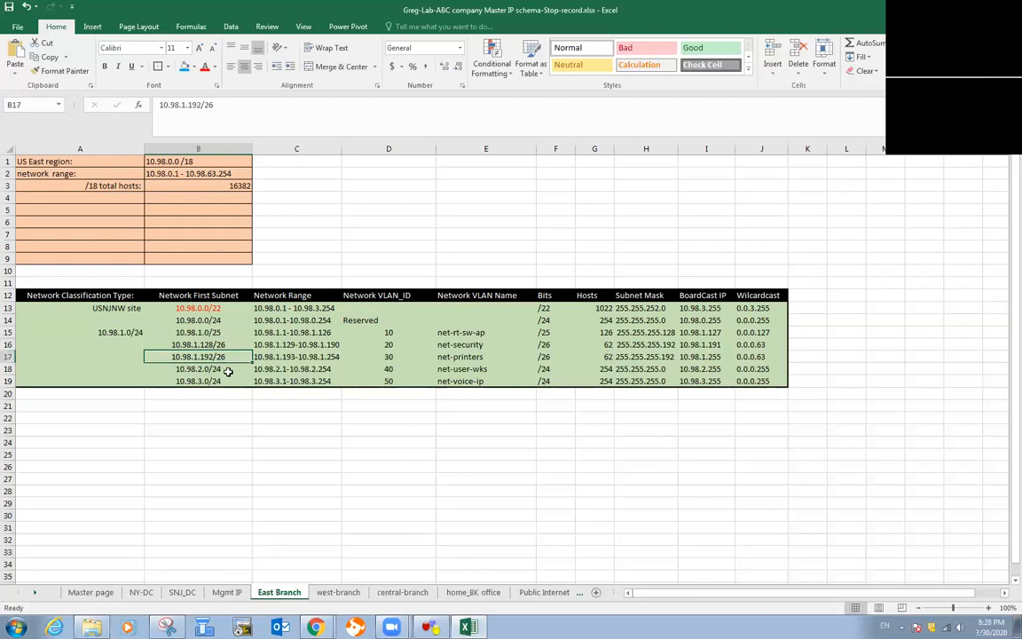
left_click(226, 370)
left_click(225, 384)
left_click(231, 370)
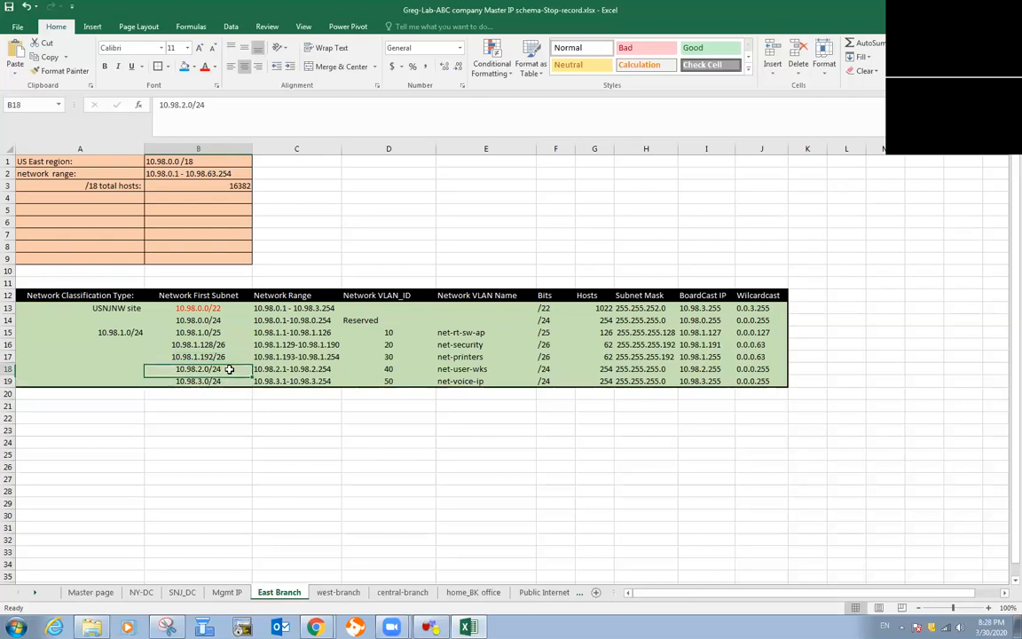
left_click(456, 369)
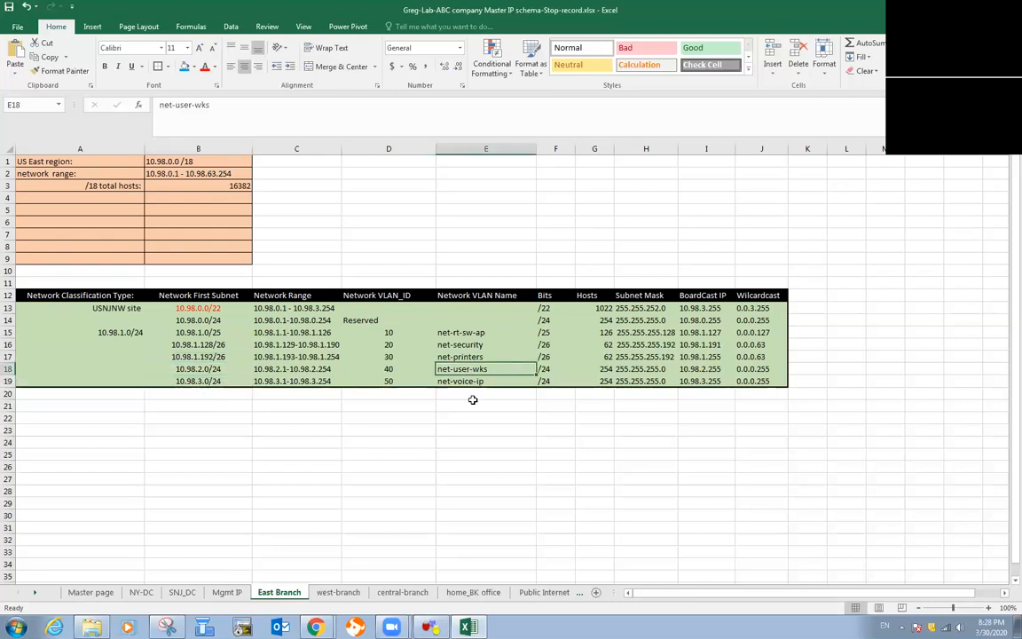
left_click(209, 382)
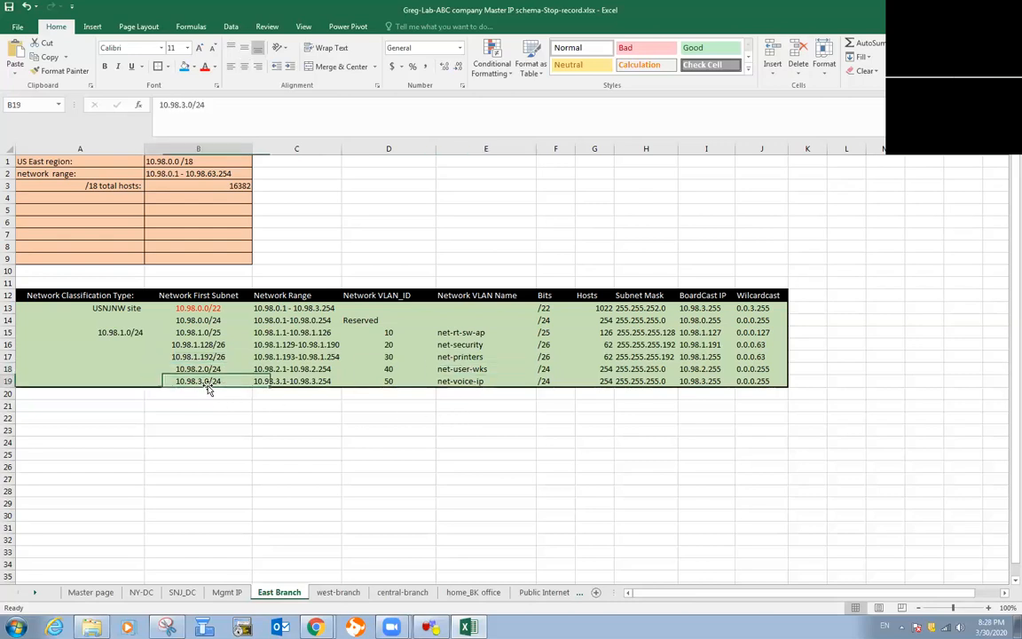
left_click(492, 382)
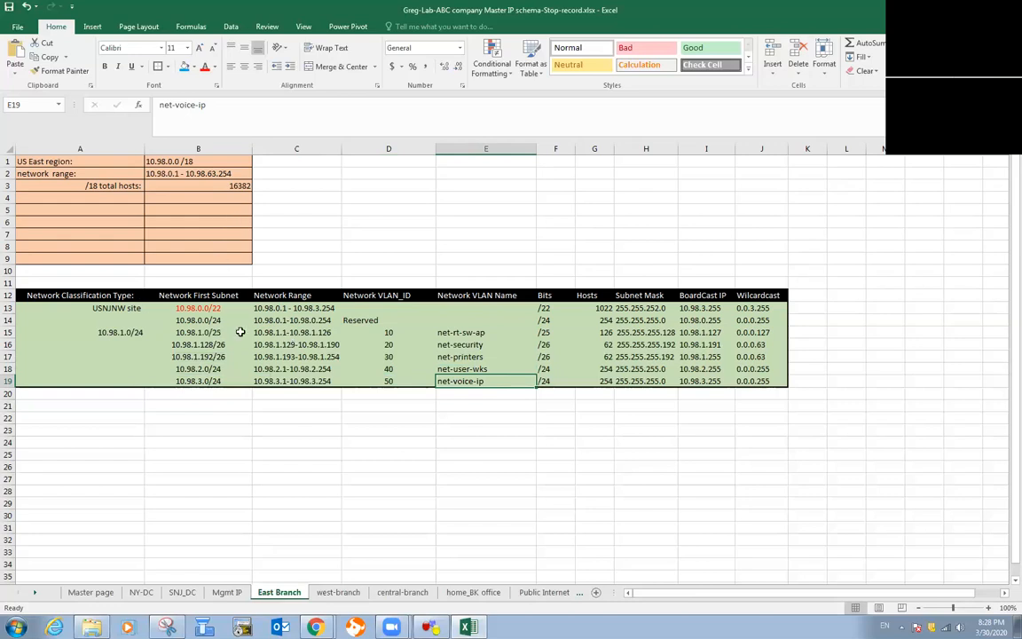
Step: Review the USCALA site's VLAN IDs and VLAN names on the west-branch sheet
left_click(333, 591)
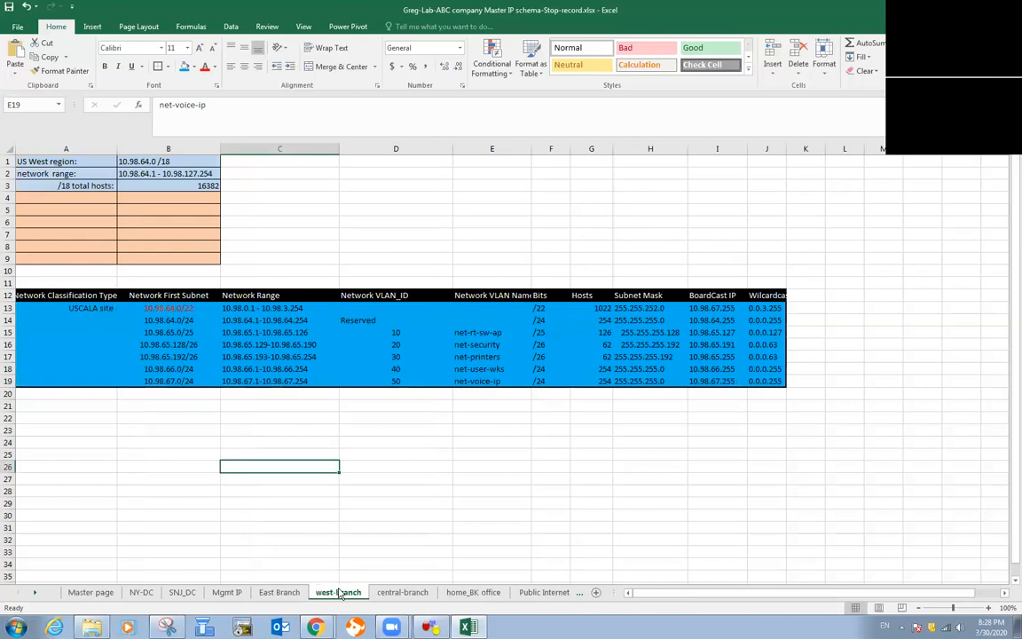
left_click(94, 306)
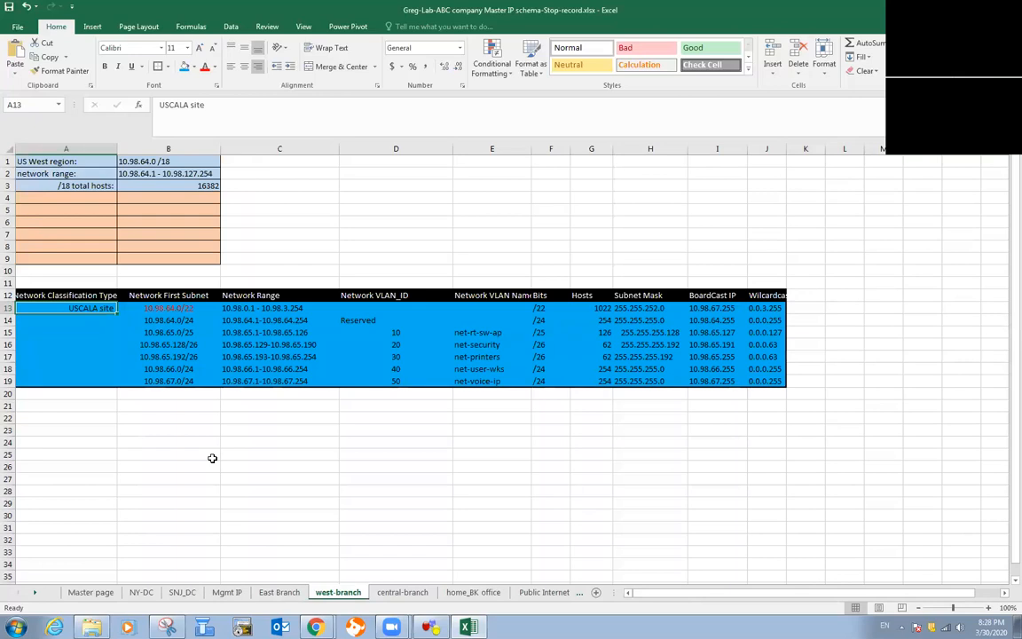
left_click(395, 333)
left_click(408, 370)
left_click(402, 345)
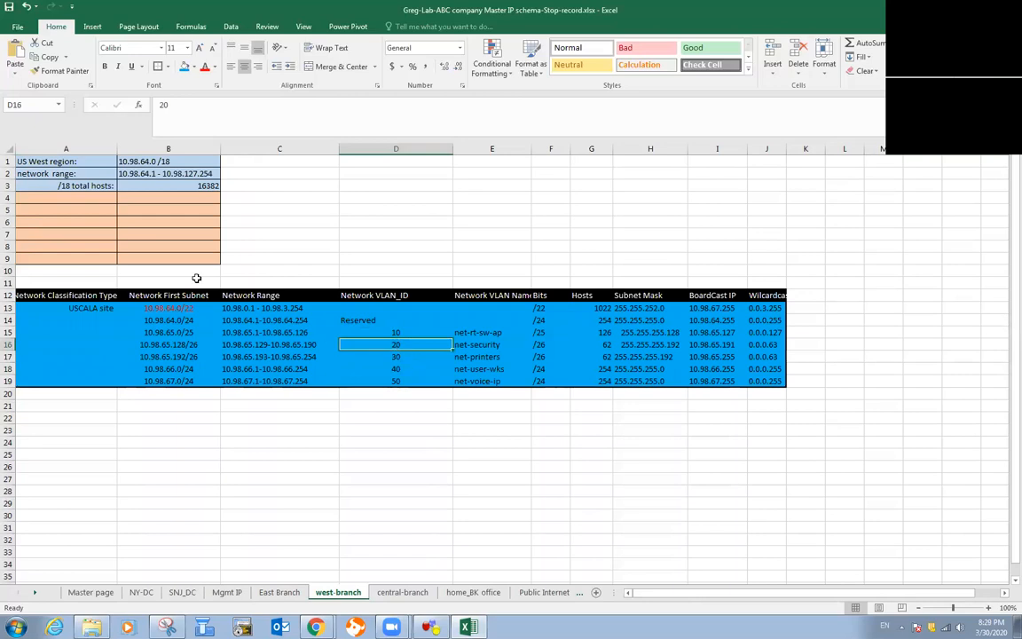
left_click(497, 333)
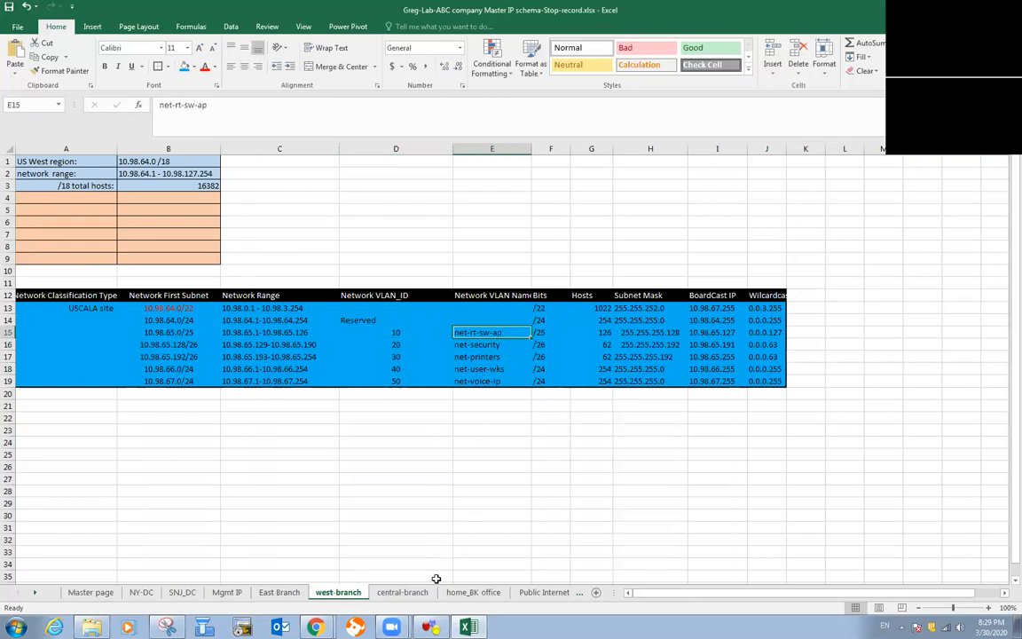
Step: Examine the USMNIN site's /22 subnet on the central-branch sheet and the regional map on the Master page
left_click(404, 592)
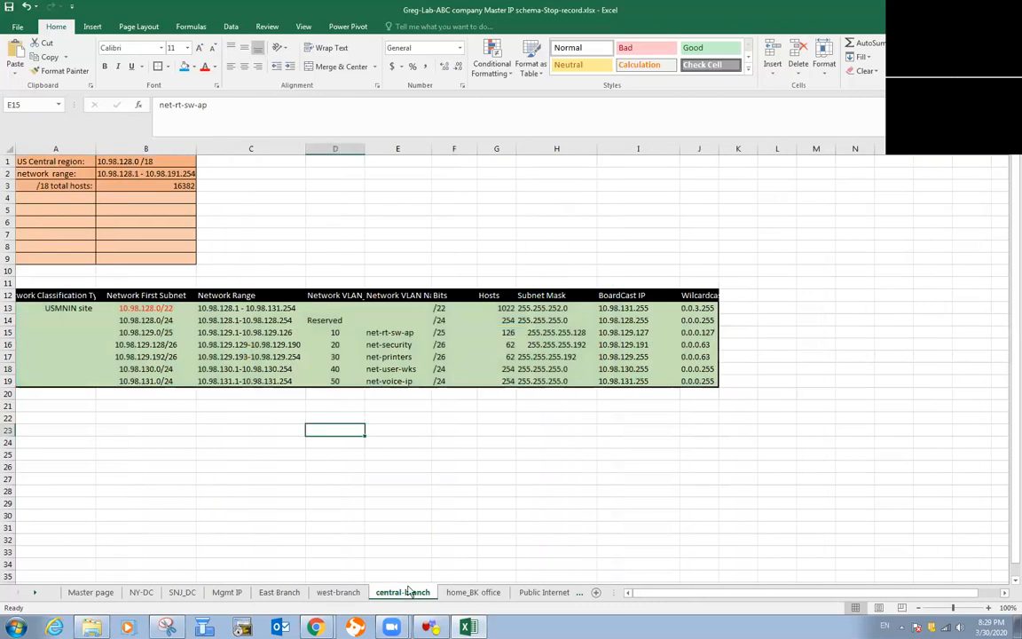
left_click(140, 308)
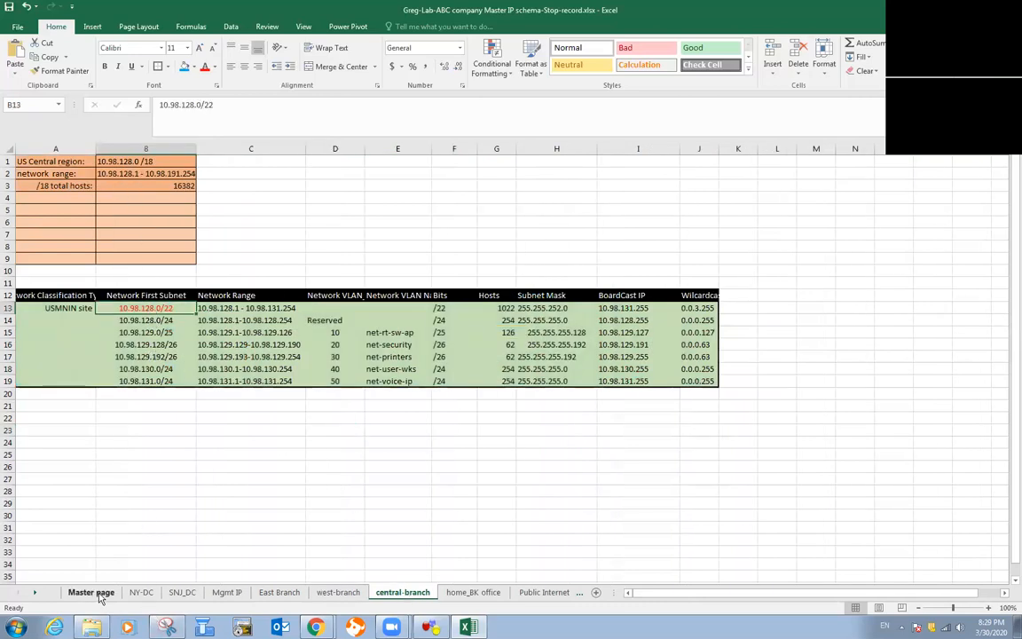
left_click(94, 592)
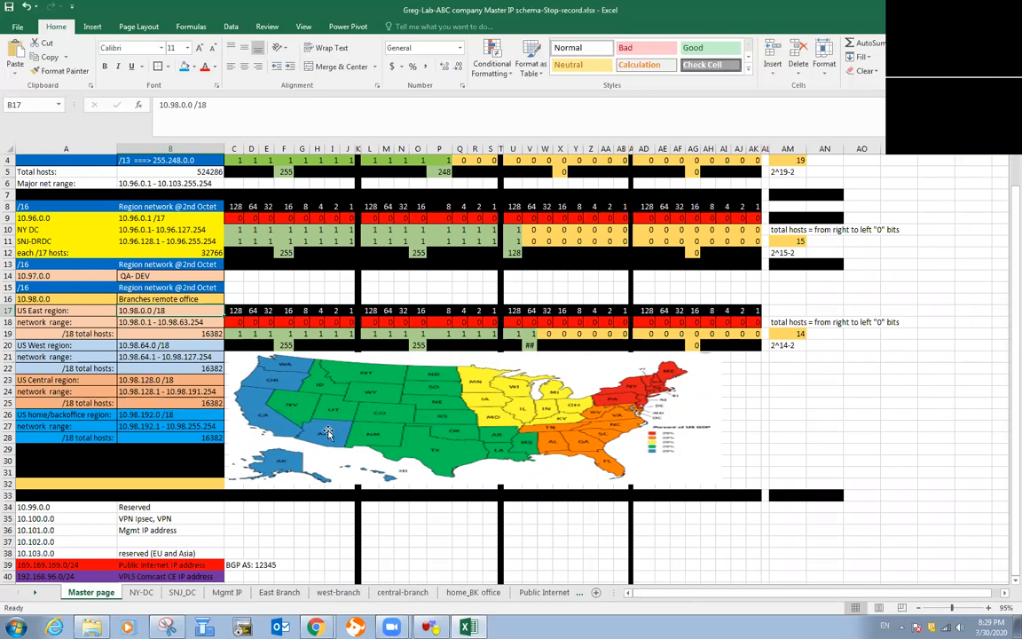
left_click(399, 593)
left_click(129, 393)
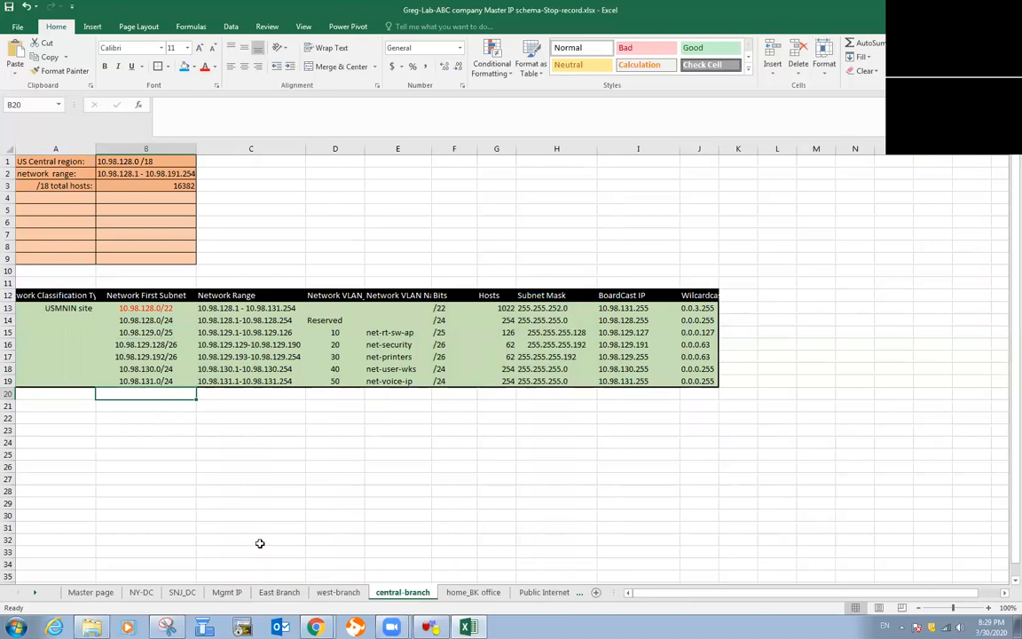
Step: Enter 10.98.4.0 in cell B20 below the East Branch table's last subnet and colour its text purple
left_click(280, 592)
left_click(212, 393)
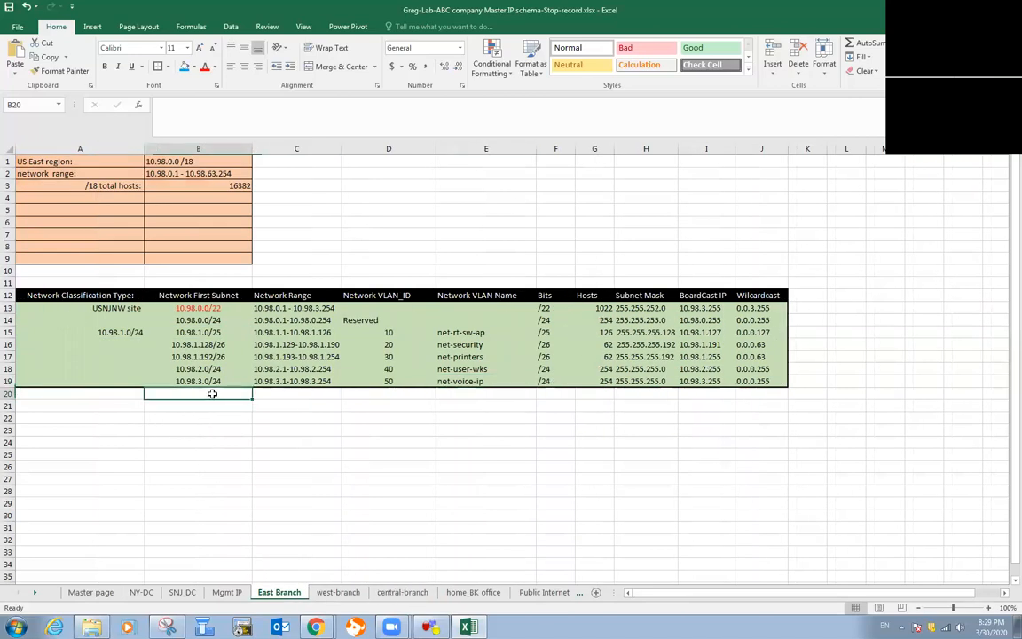
type("10.98.4.0")
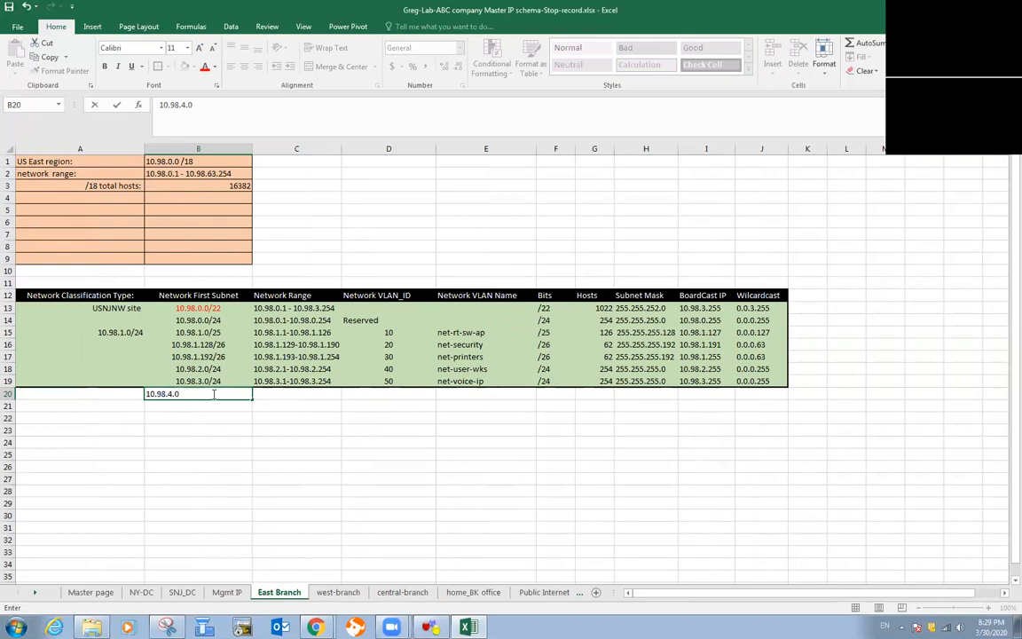
left_click(205, 428)
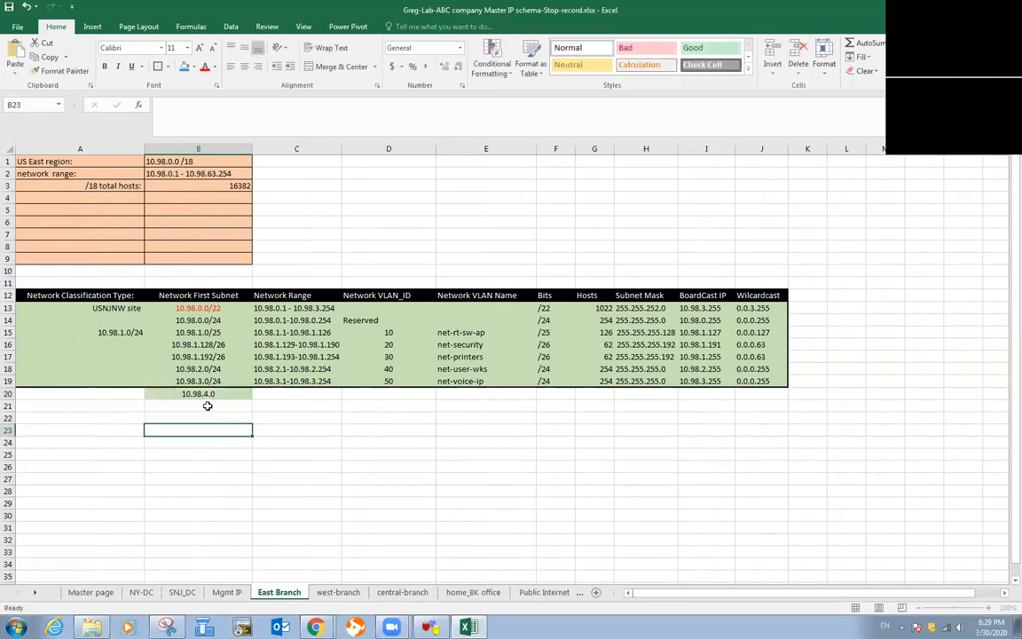
left_click(214, 393)
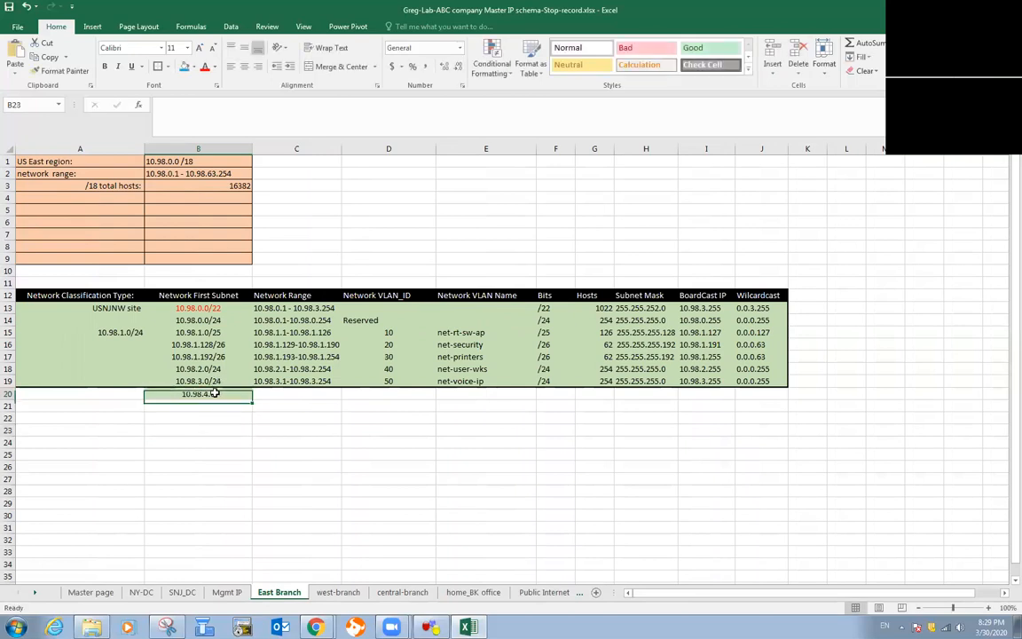
left_click(214, 68)
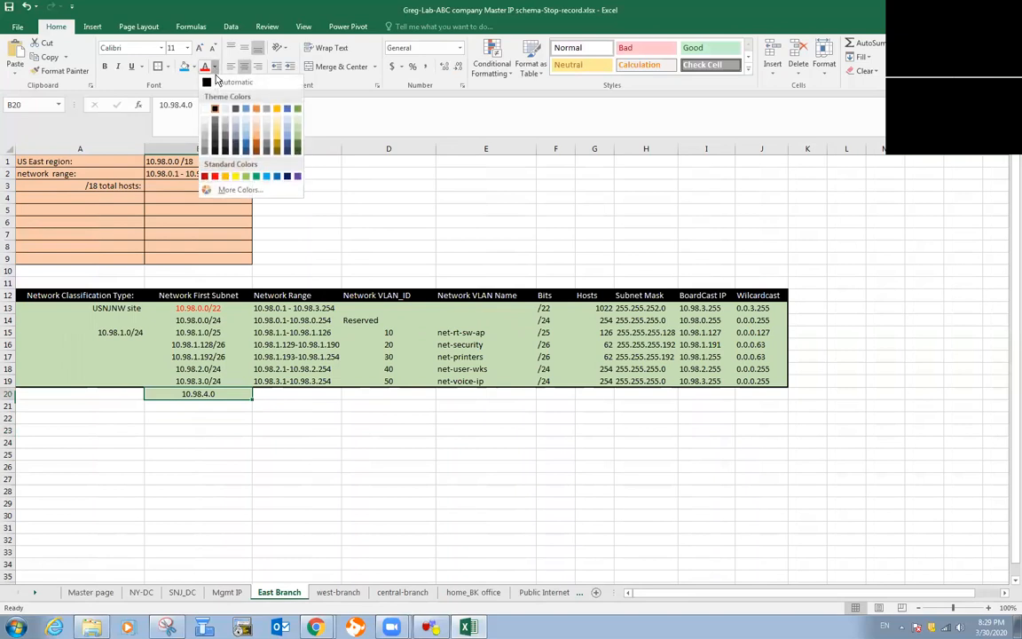
left_click(298, 179)
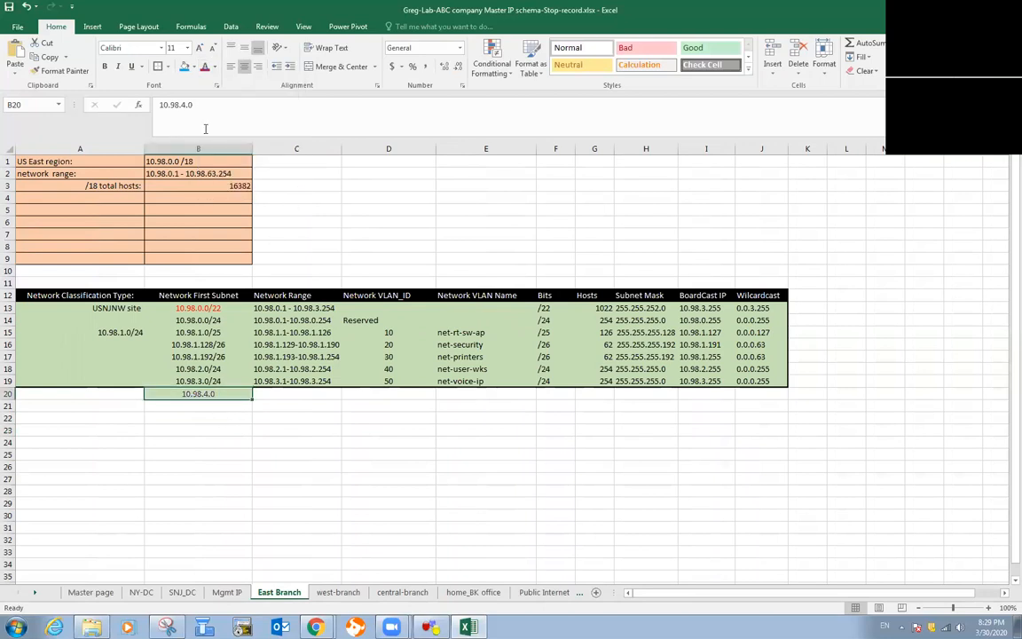
Step: Fill cell B20, holding 10.98.4.0, with purple and change its text colour to white
left_click(194, 68)
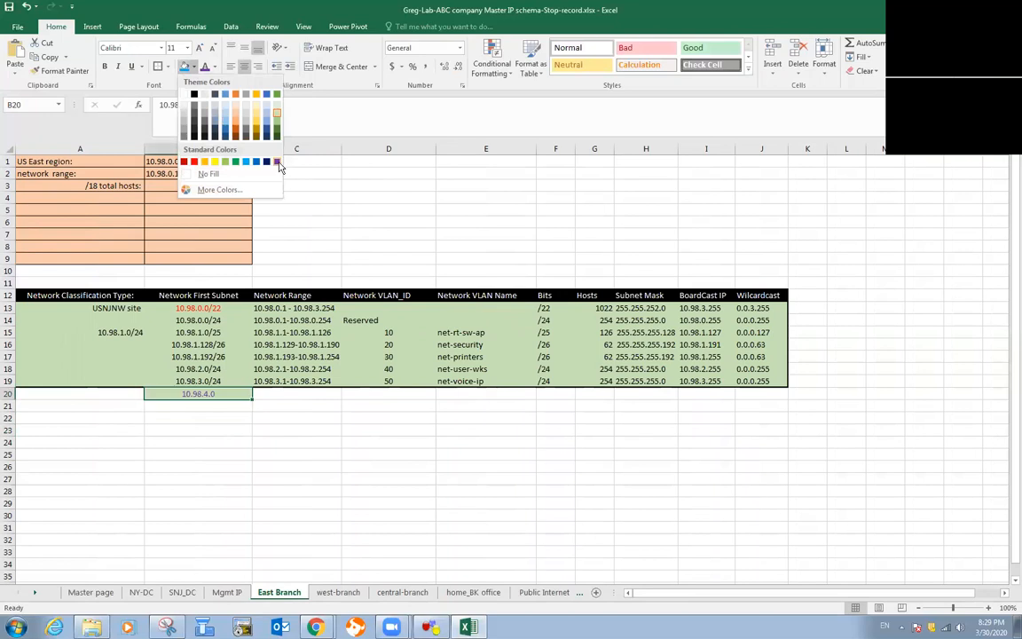
left_click(277, 162)
left_click(236, 432)
left_click(225, 391)
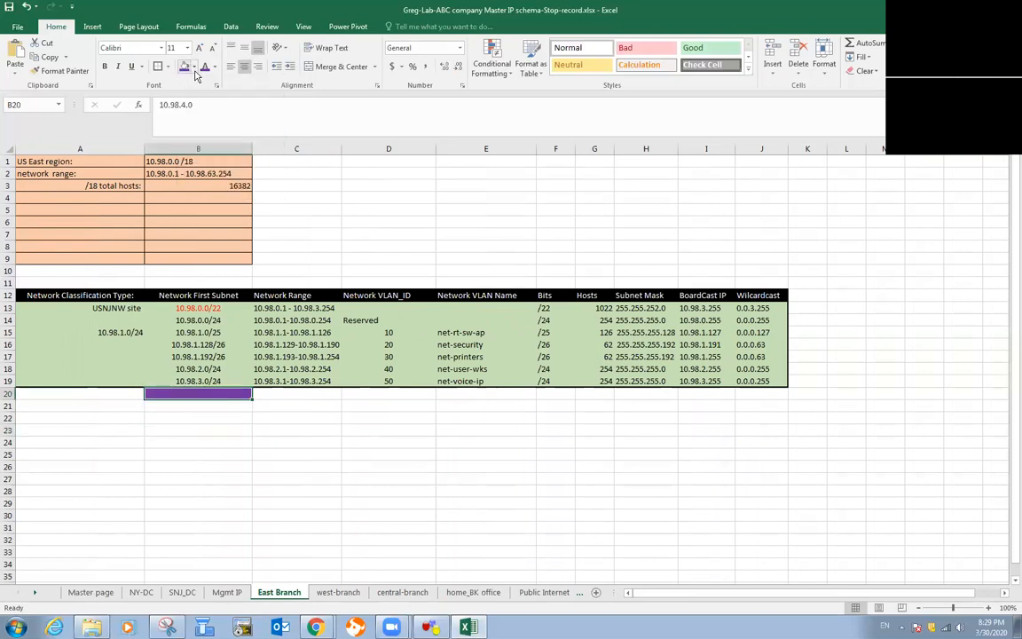
left_click(213, 67)
left_click(207, 108)
left_click(194, 439)
left_click(215, 391)
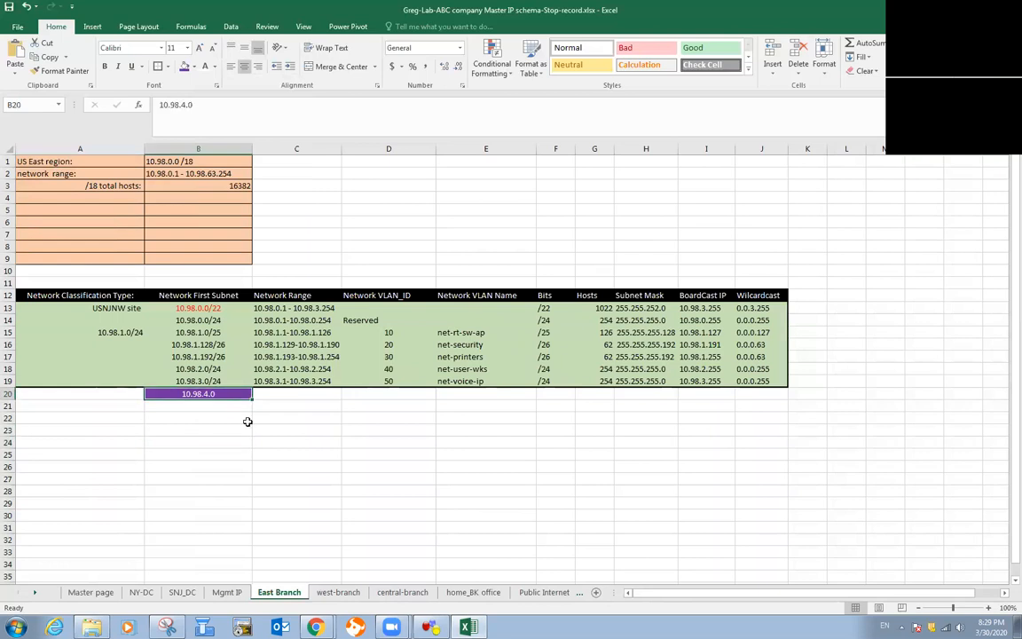
Step: Enter the site code USDEWI in cell A20 and align it right
left_click(119, 398)
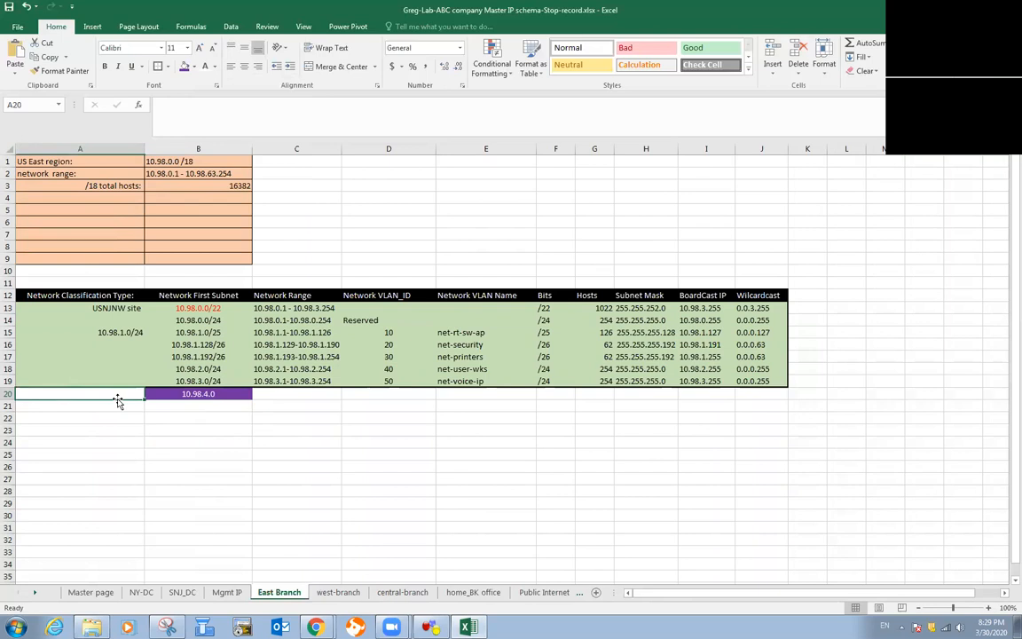
type("USDEWI")
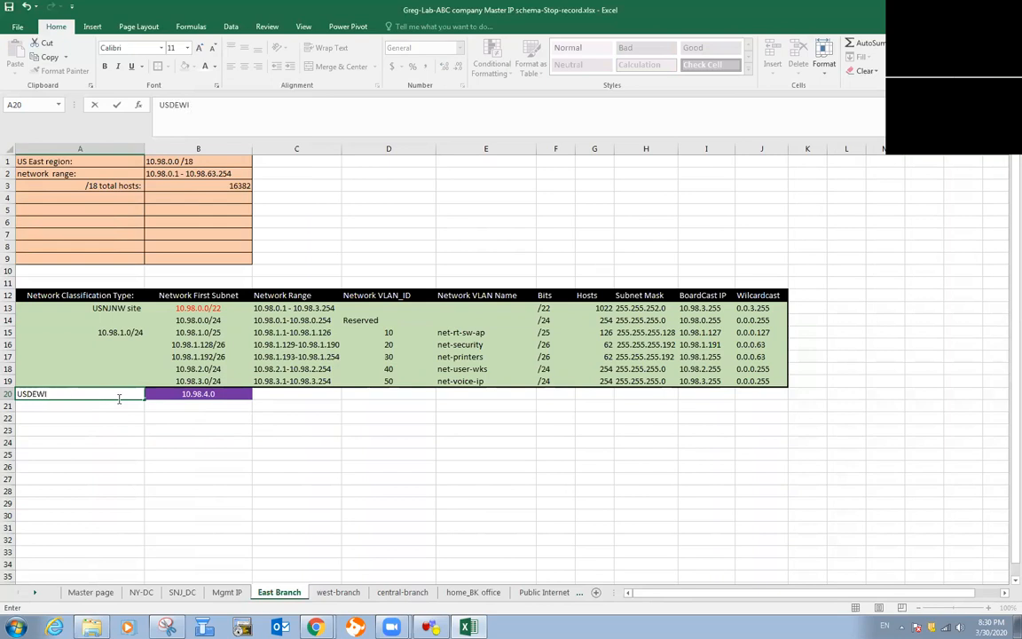
left_click(133, 430)
left_click(123, 392)
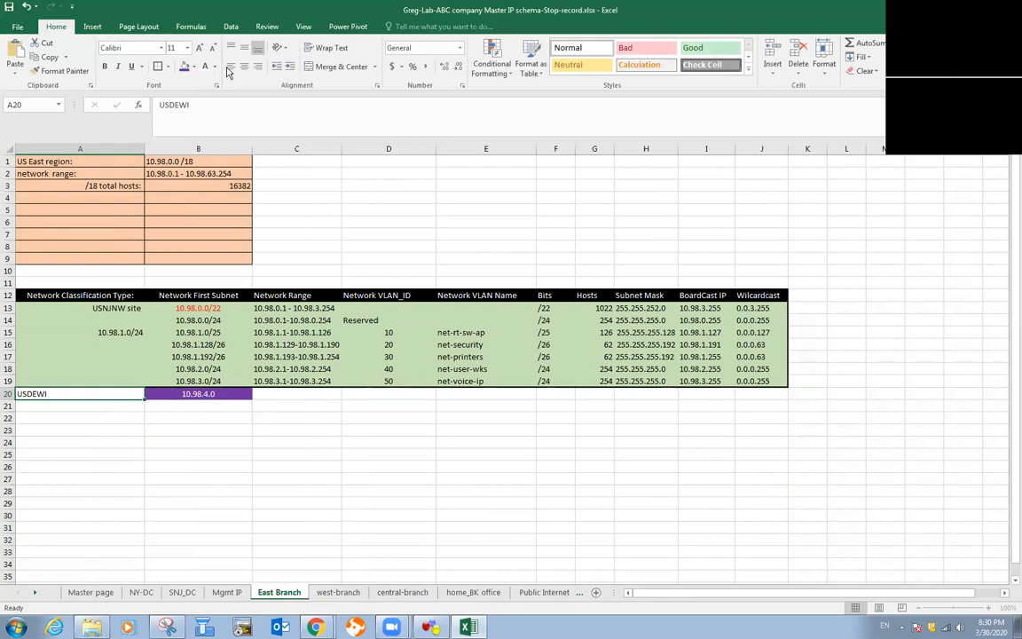
left_click(257, 67)
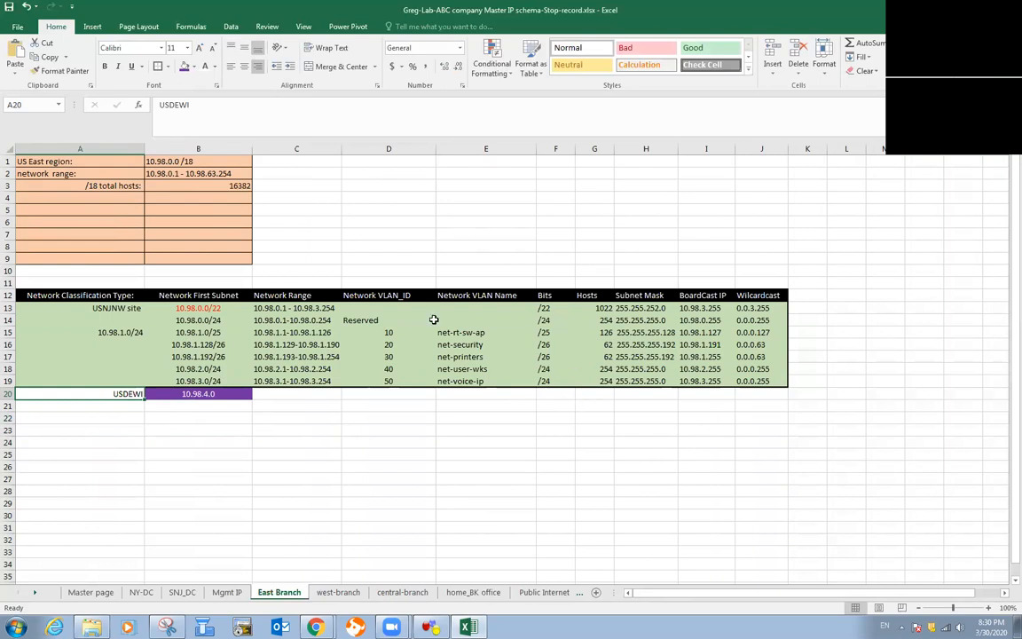
Step: Append the /23 prefix to the USDEWI subnet in B20 so it reads 10.98.4.0/23
left_click(215, 413)
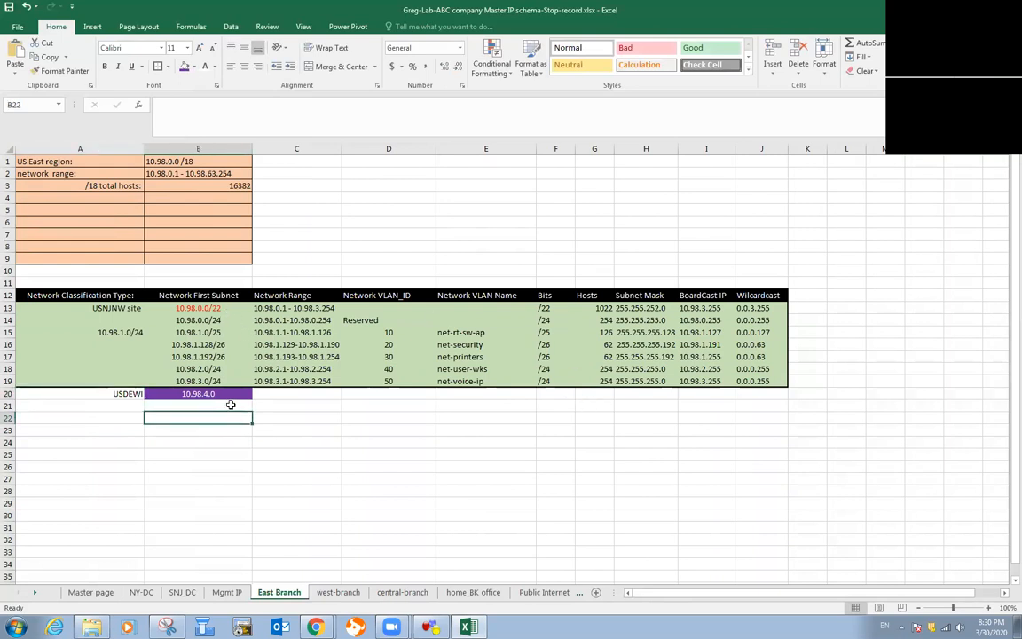
left_click(219, 309)
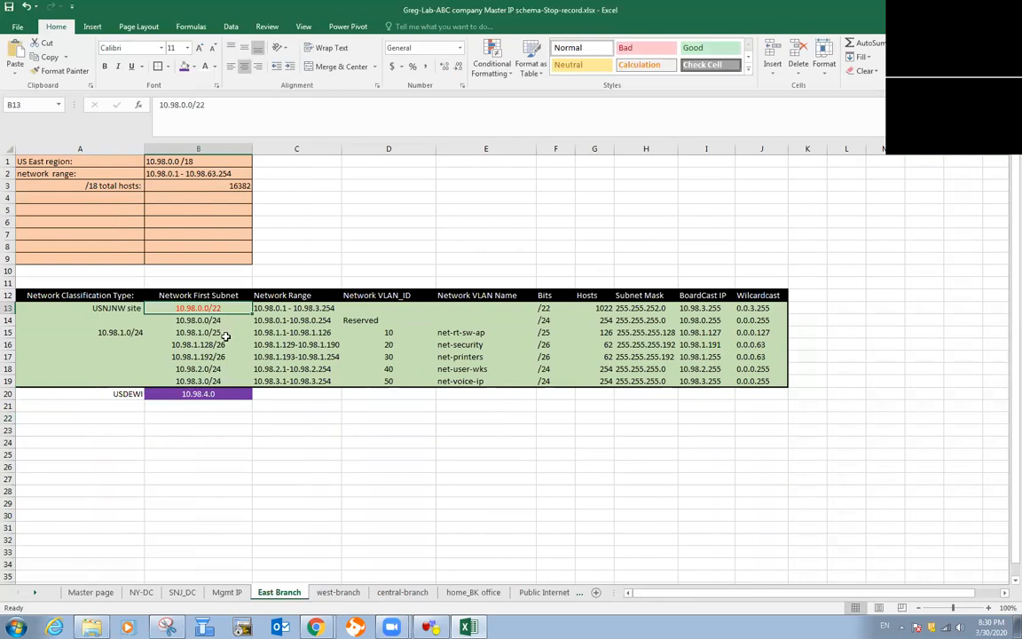
left_click(236, 406)
left_click(232, 396)
left_click(226, 116)
type("/23")
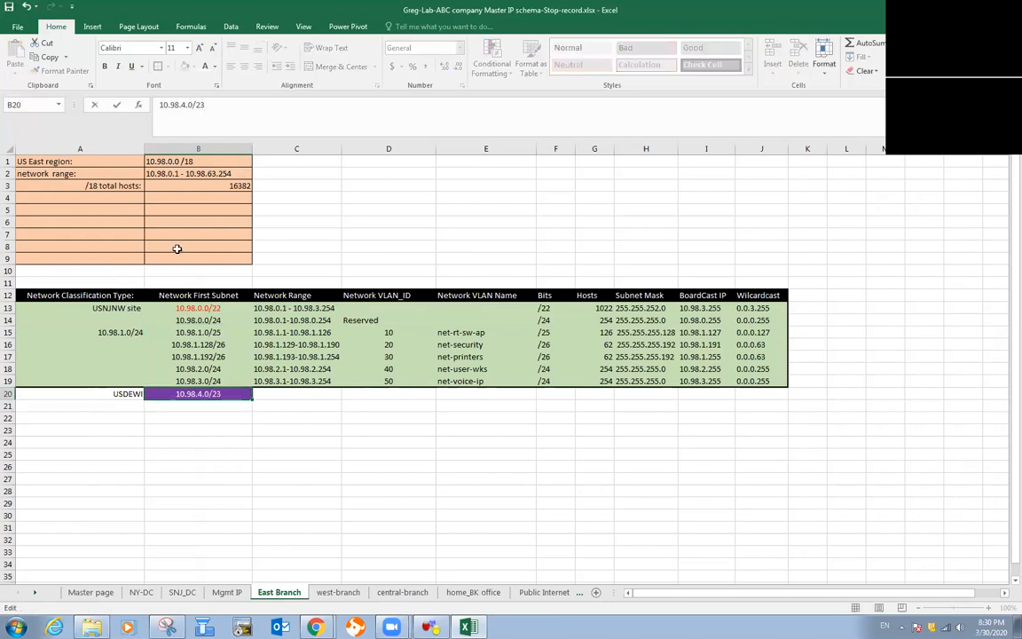
left_click(206, 406)
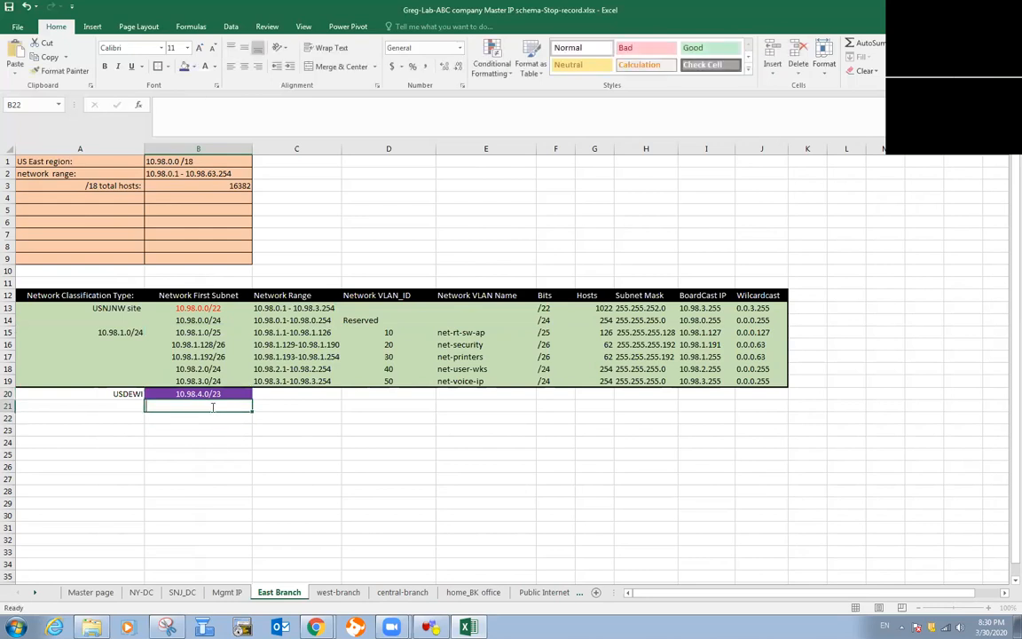
Step: Enter the address range 10.98.4.1-10.98.5.254 in cell B21 below the USDEWI subnet
double_click(213, 407)
type("1")
type("10.")
type("98.4.")
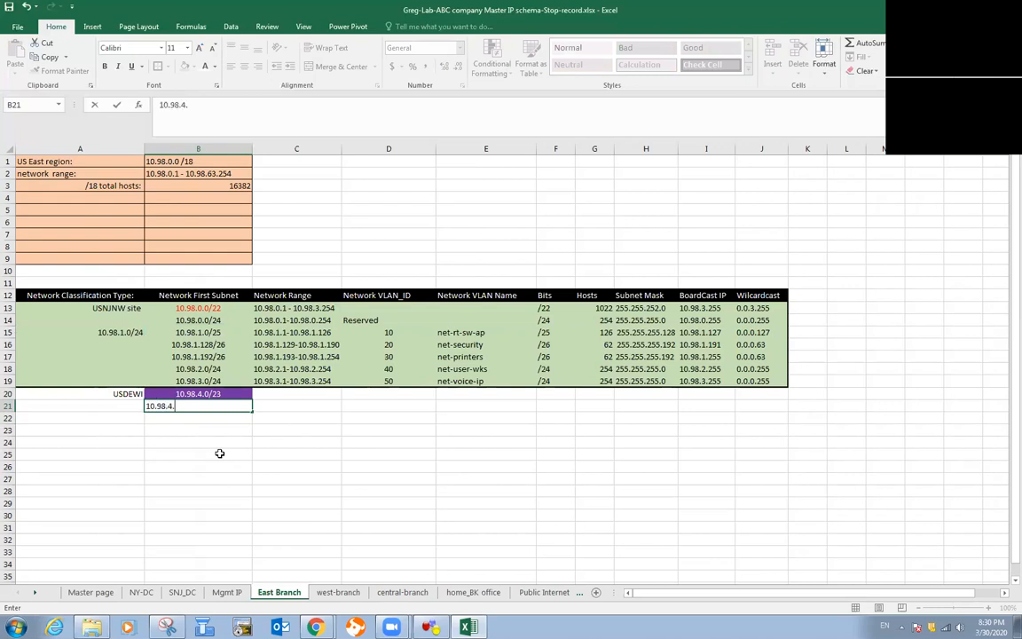
type("1-10.98.5.254")
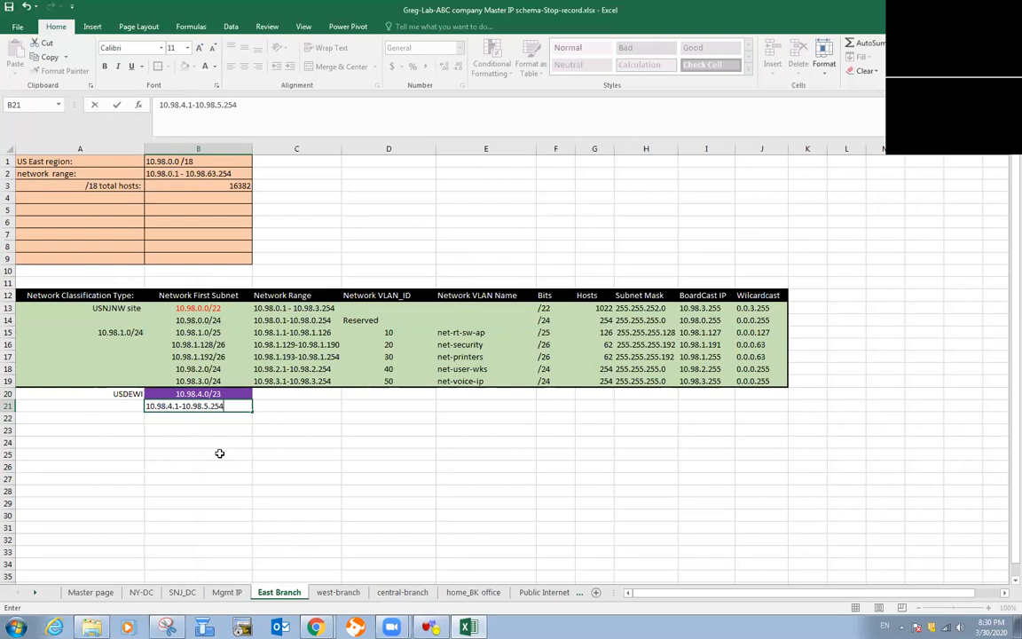
left_click(168, 453)
Step: Move the address range from B21 to C20 in the Network Range column of the USDEWI row
left_click(236, 405)
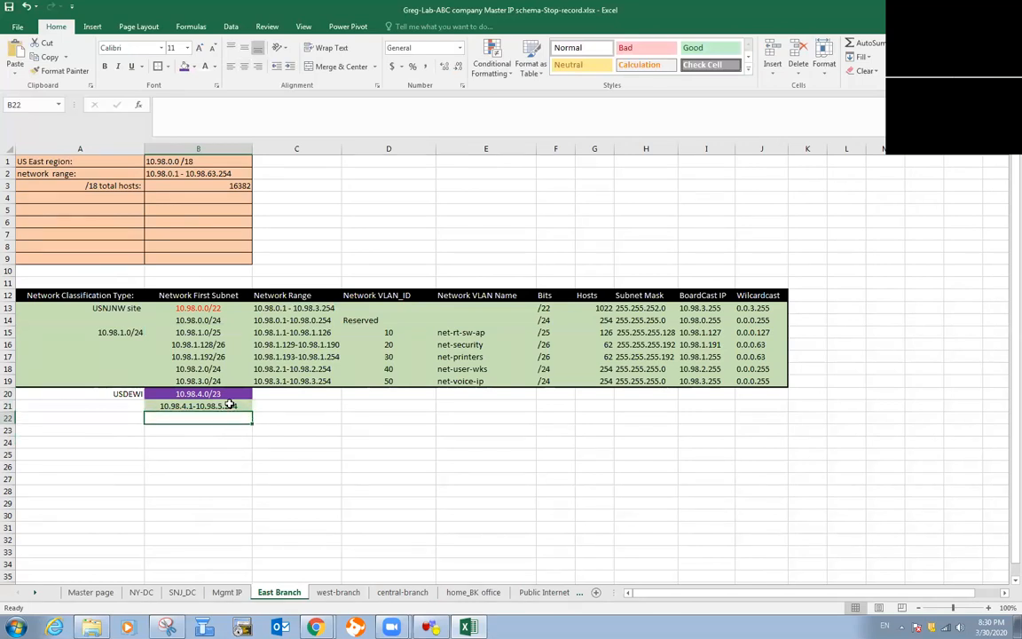
right_click(229, 410)
left_click(278, 157)
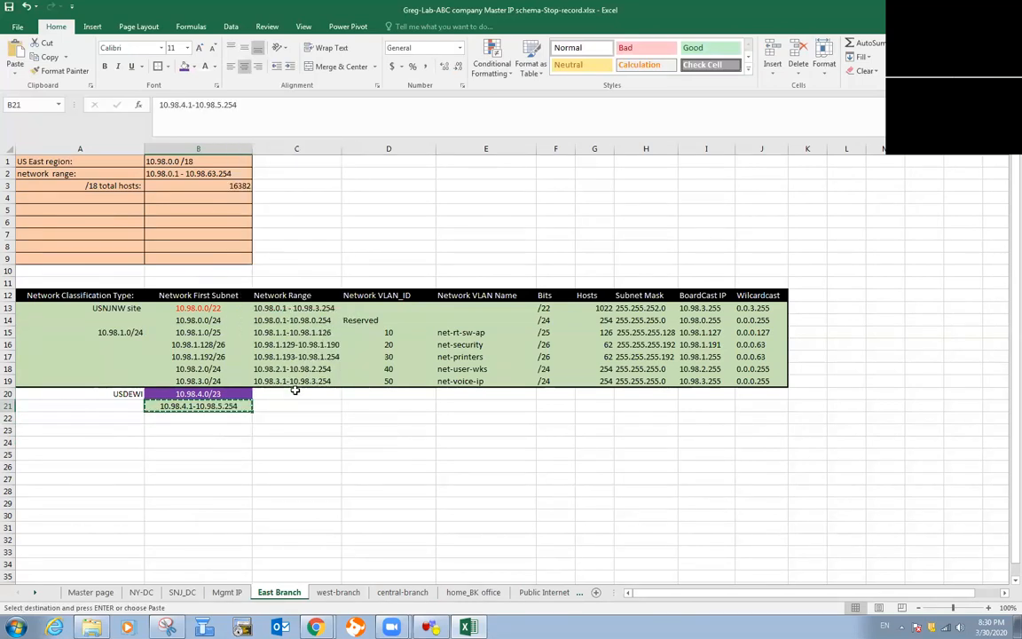
left_click(293, 391)
key("ctrl+v")
left_click(316, 451)
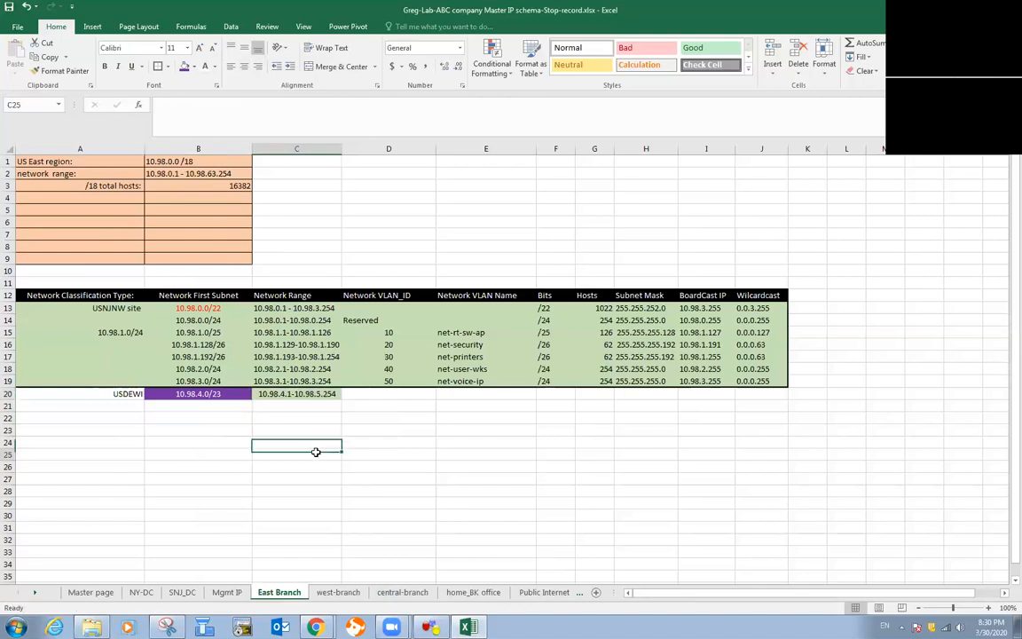
Step: Compare the empty space below the USDEWI subnet with the USNJNW site's VLAN names, starting at net-rt-sw-ap
left_click_drag(225, 406, 229, 483)
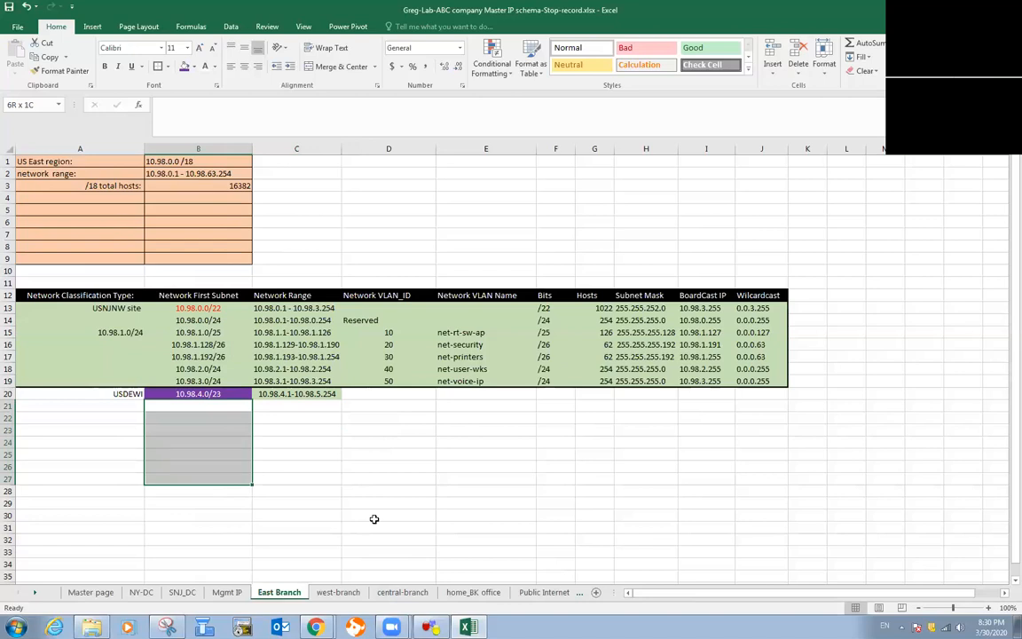
left_click(474, 337)
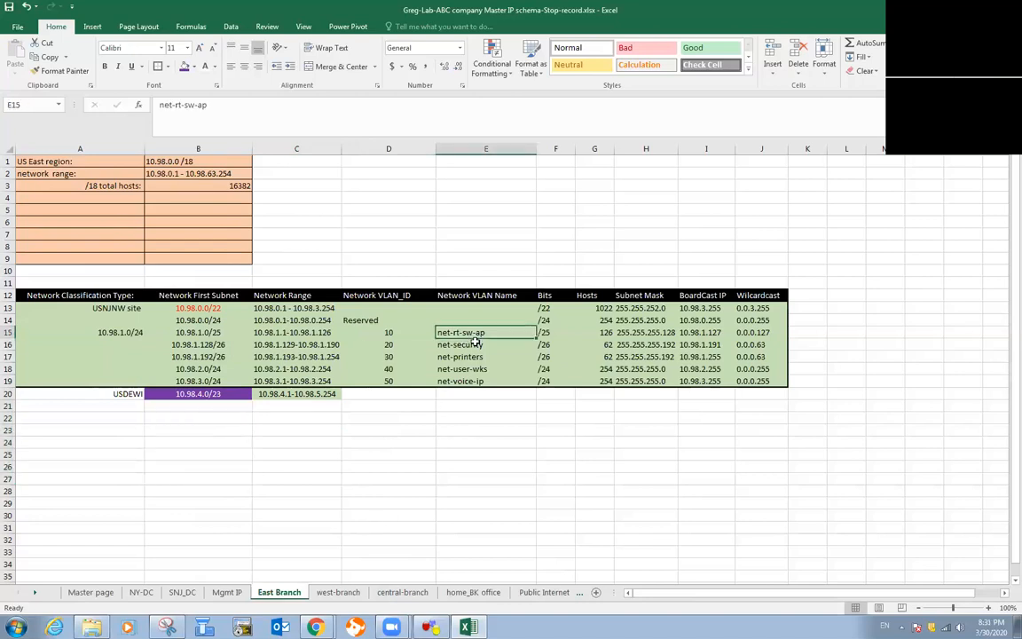
left_click_drag(476, 341, 474, 376)
left_click(473, 443)
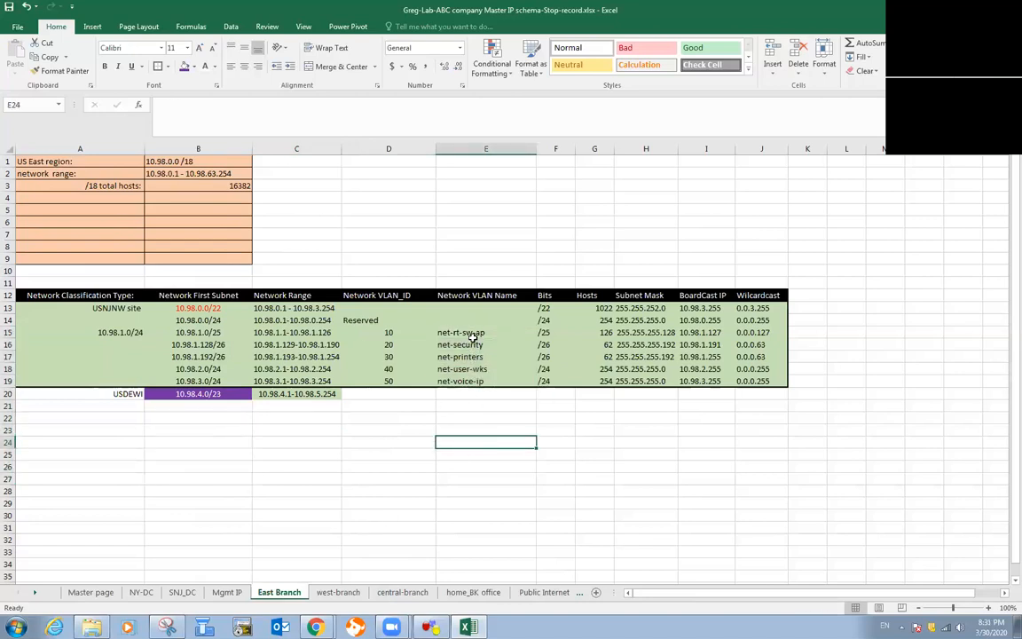
left_click_drag(473, 334, 475, 357)
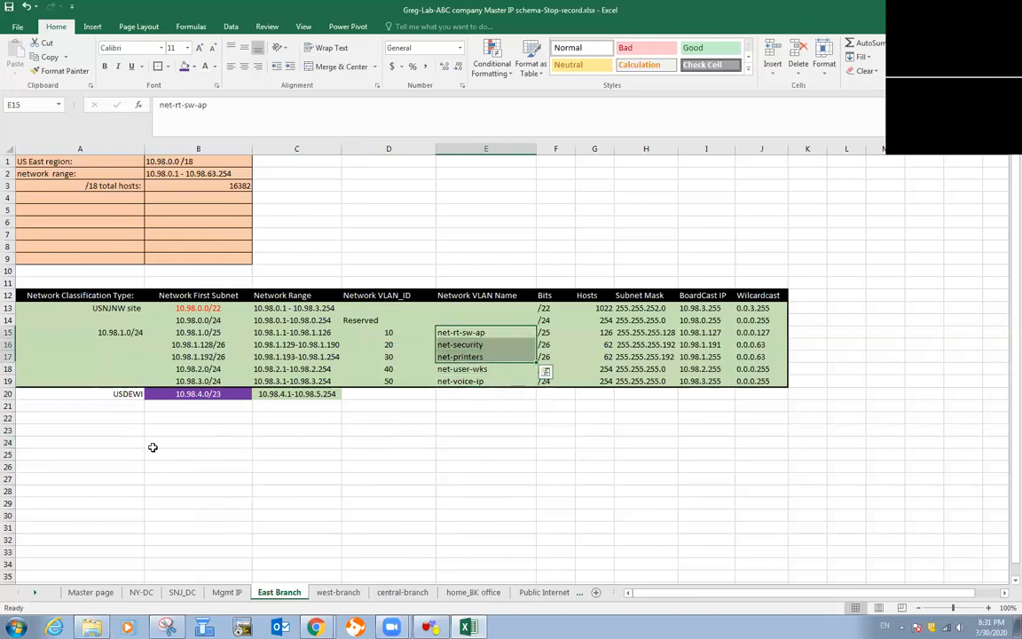
left_click(355, 525)
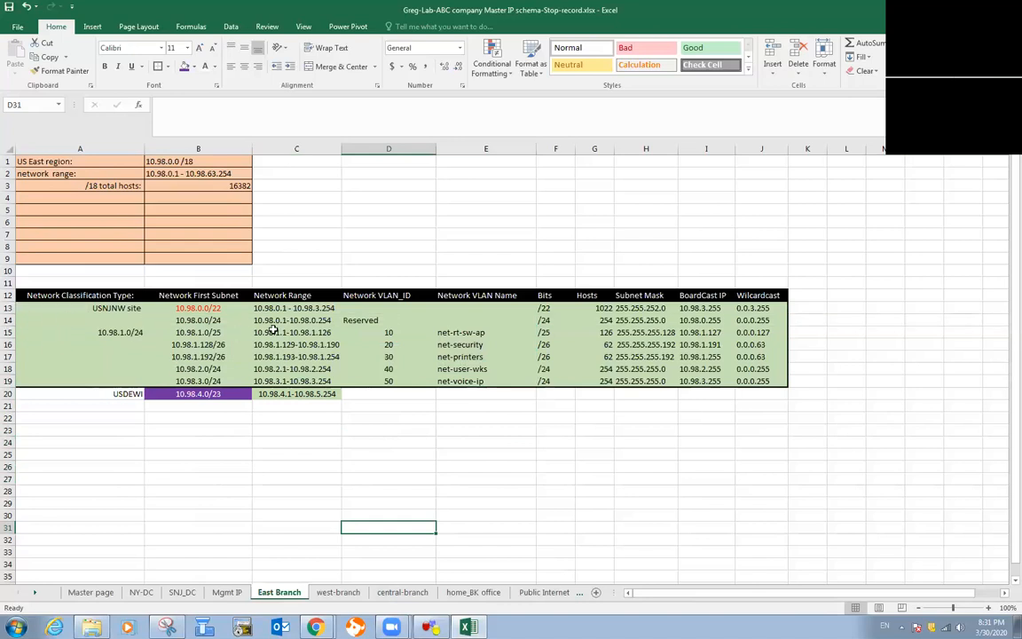
Step: Examine the reserved 10.98.0.0/24 row and how 10.98.1.0/24 is split, starting with the 10.98.1.0/25 subnet
left_click(8, 321)
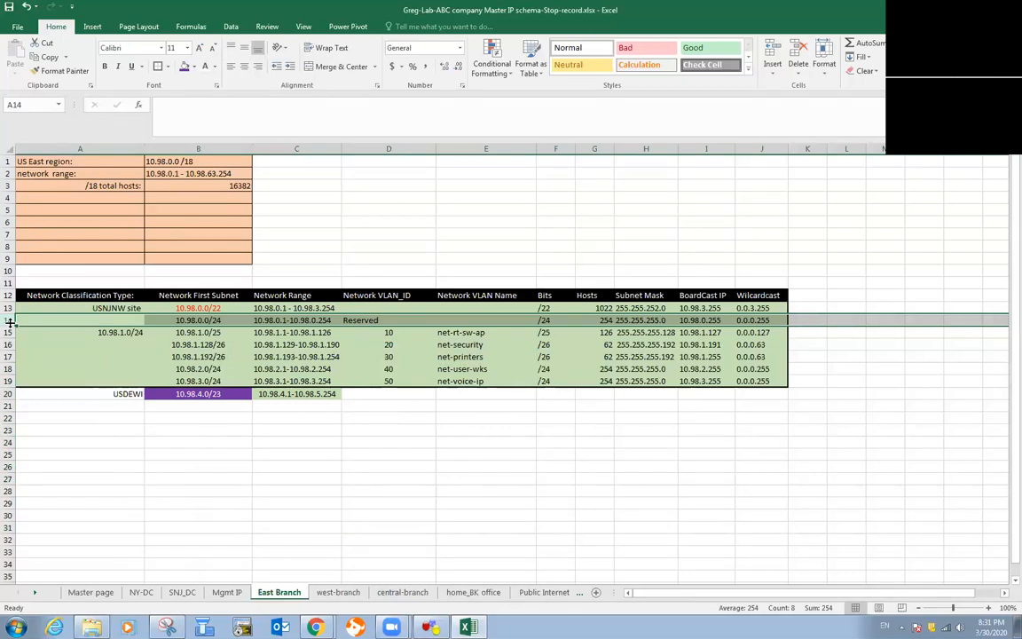
left_click(9, 332)
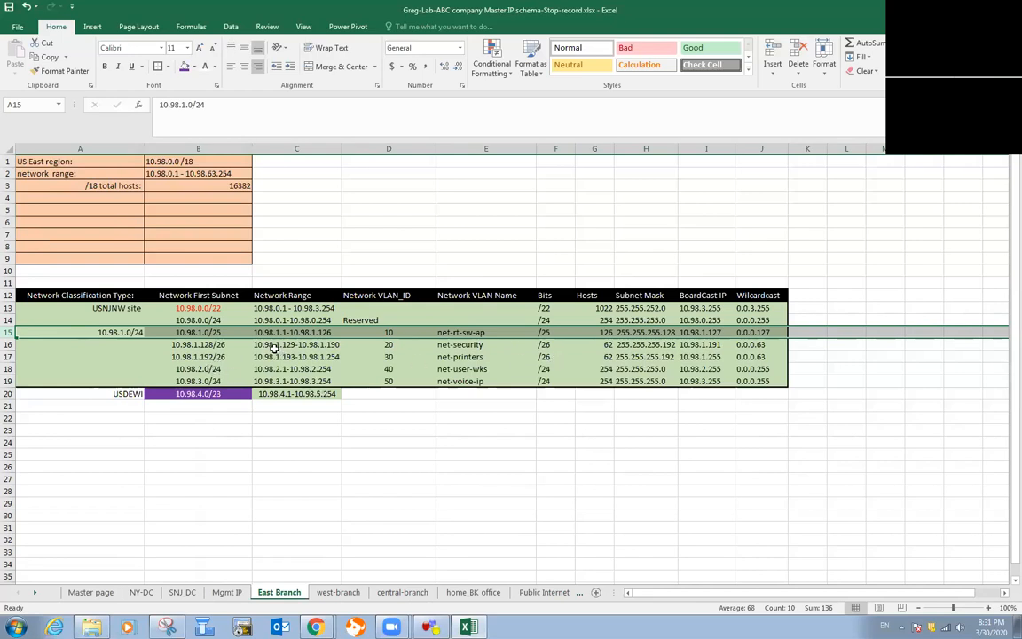
left_click(226, 321)
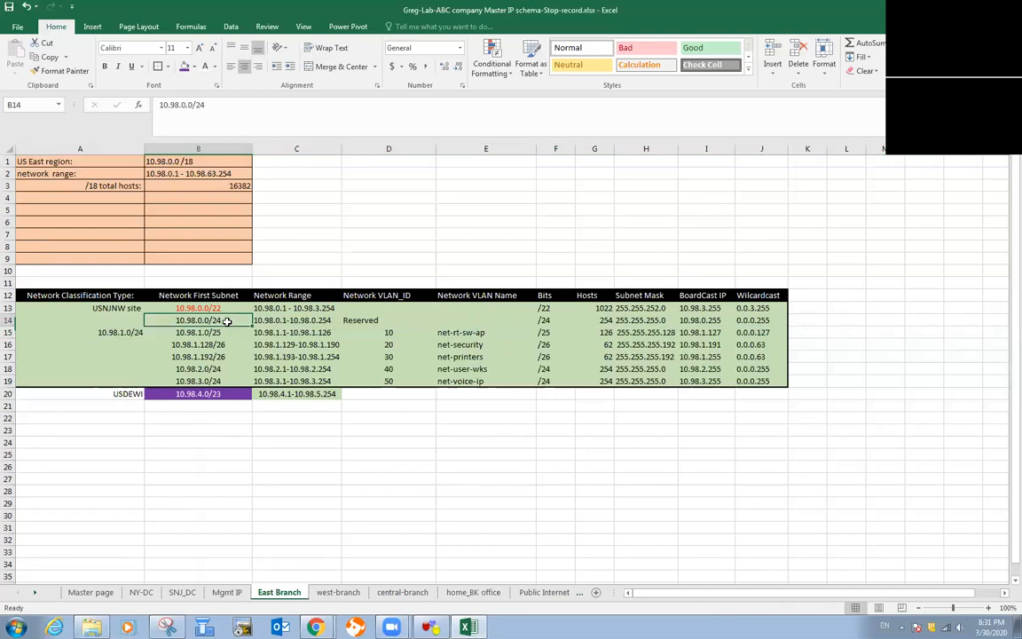
left_click(111, 332)
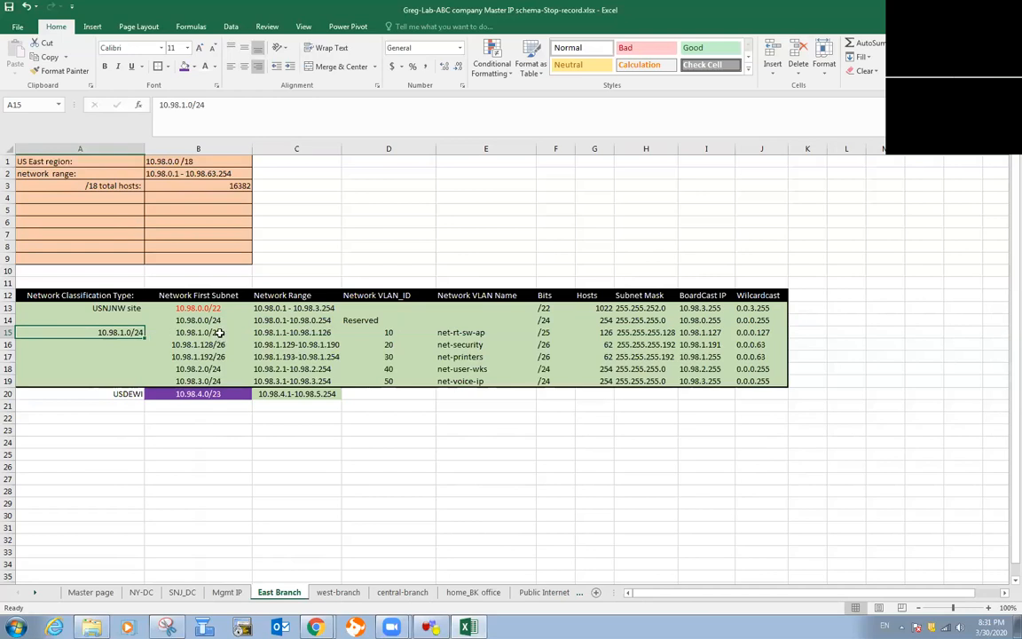
left_click(224, 336)
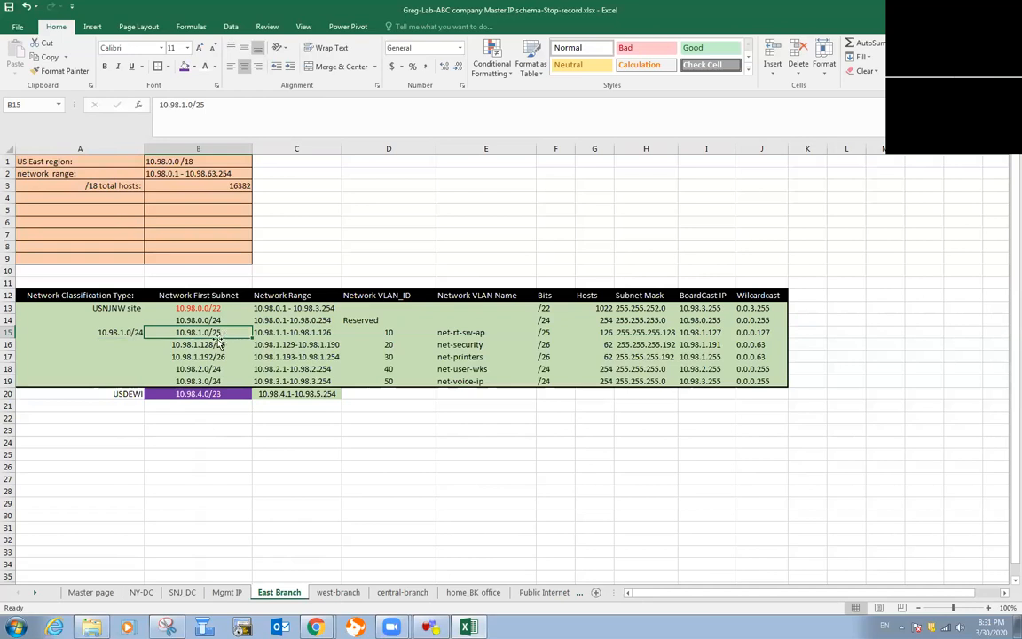
left_click(127, 335)
left_click(130, 358)
left_click(131, 336)
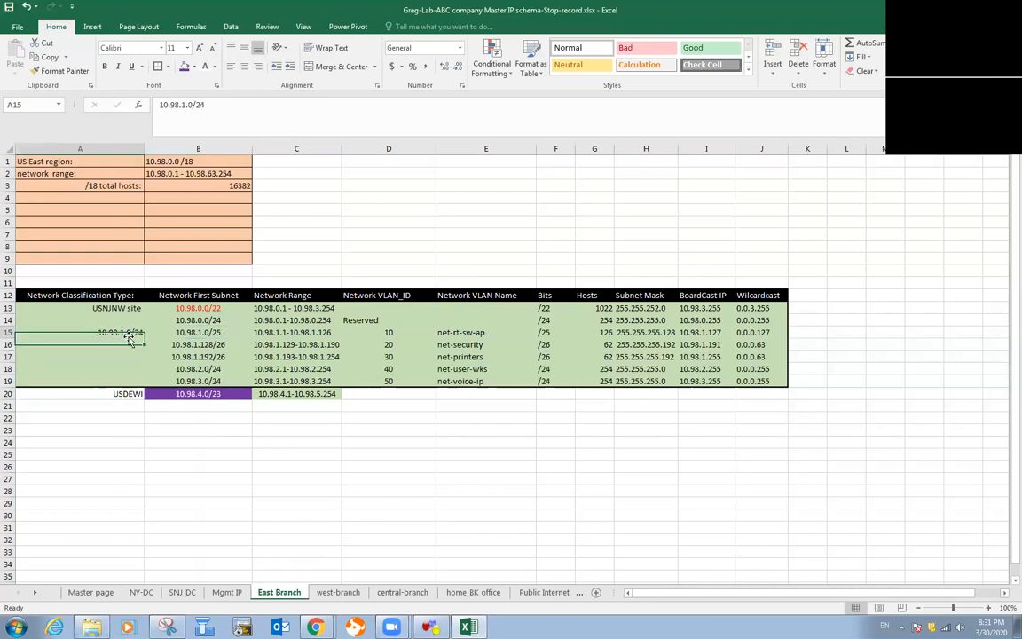
Step: Try inserting a blank row above the net-security subnet and copying the 10.98.1.0/24 label, and undo the insertion
left_click(22, 354)
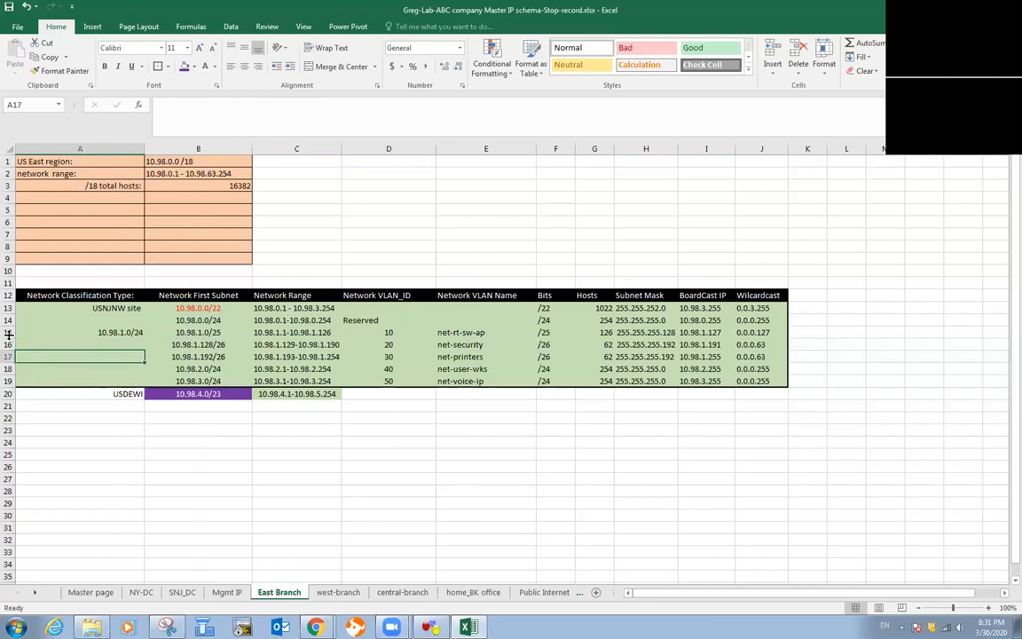
left_click(8, 344)
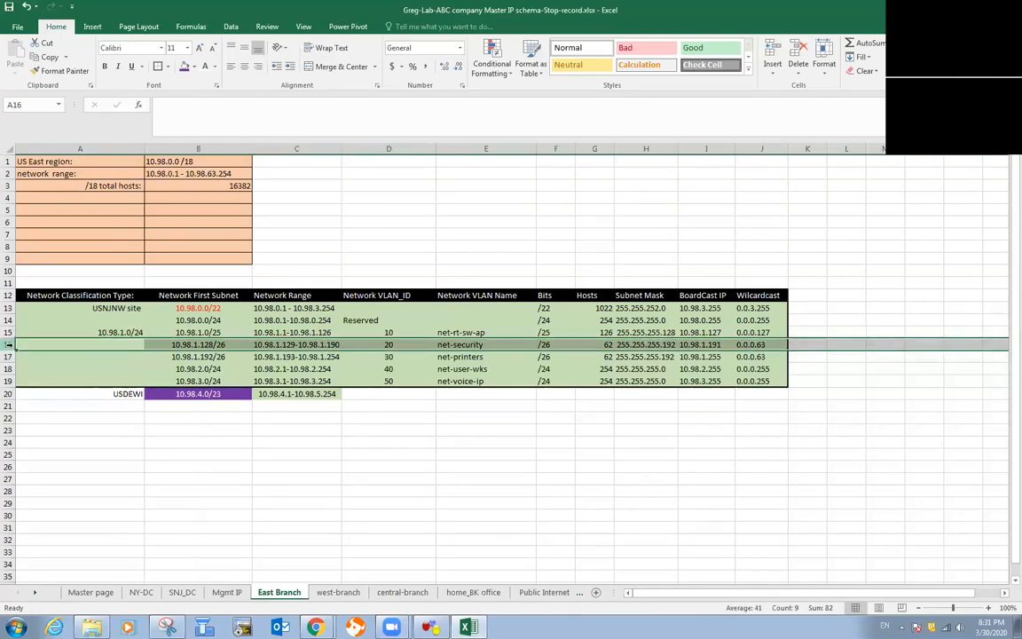
right_click(9, 345)
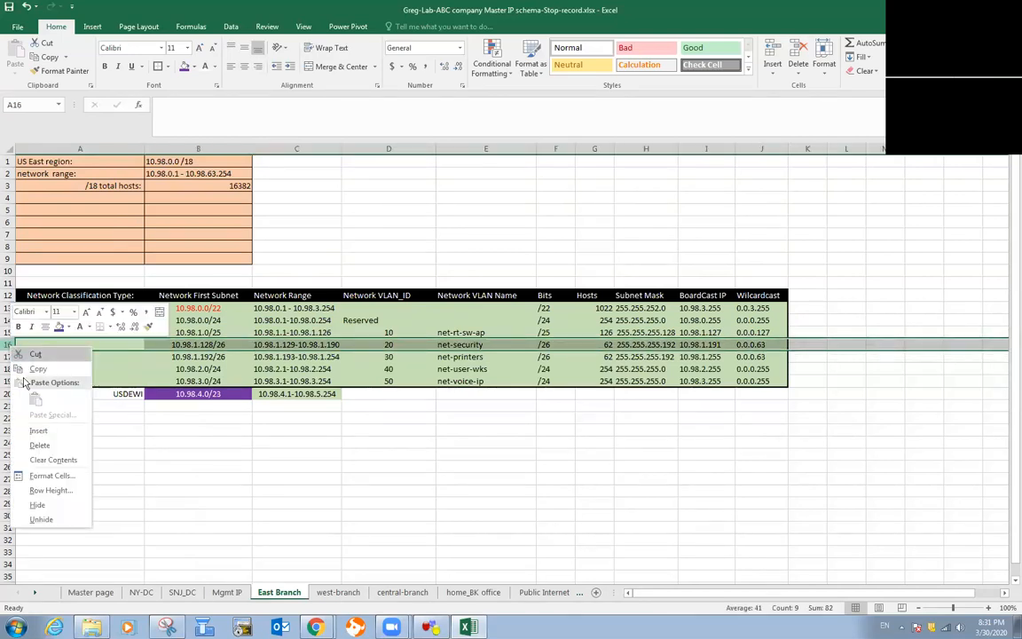
left_click(38, 430)
left_click(130, 334)
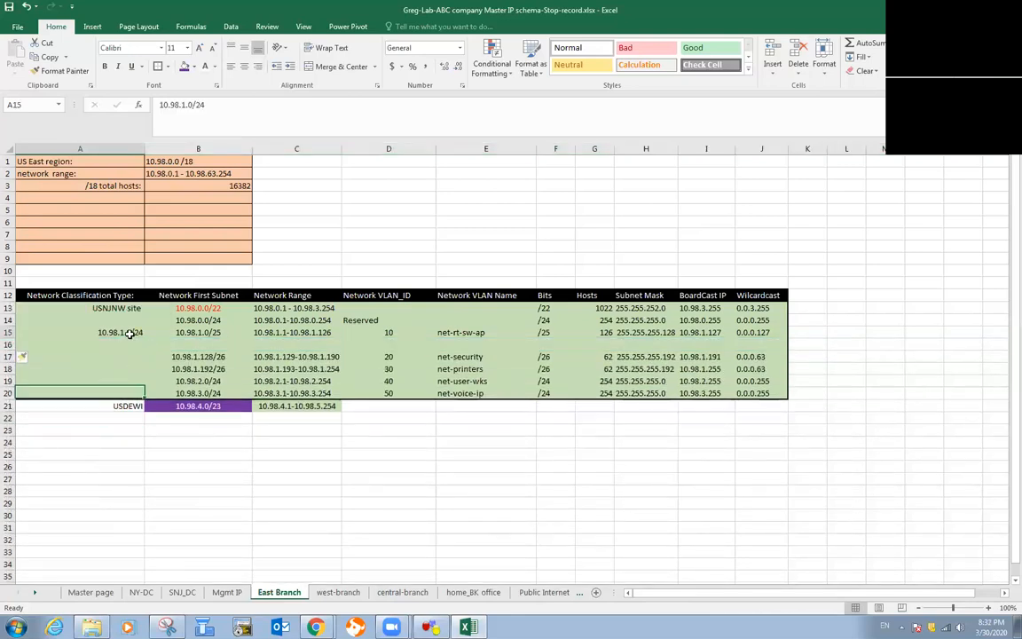
right_click(129, 333)
left_click(156, 344)
left_click(45, 356)
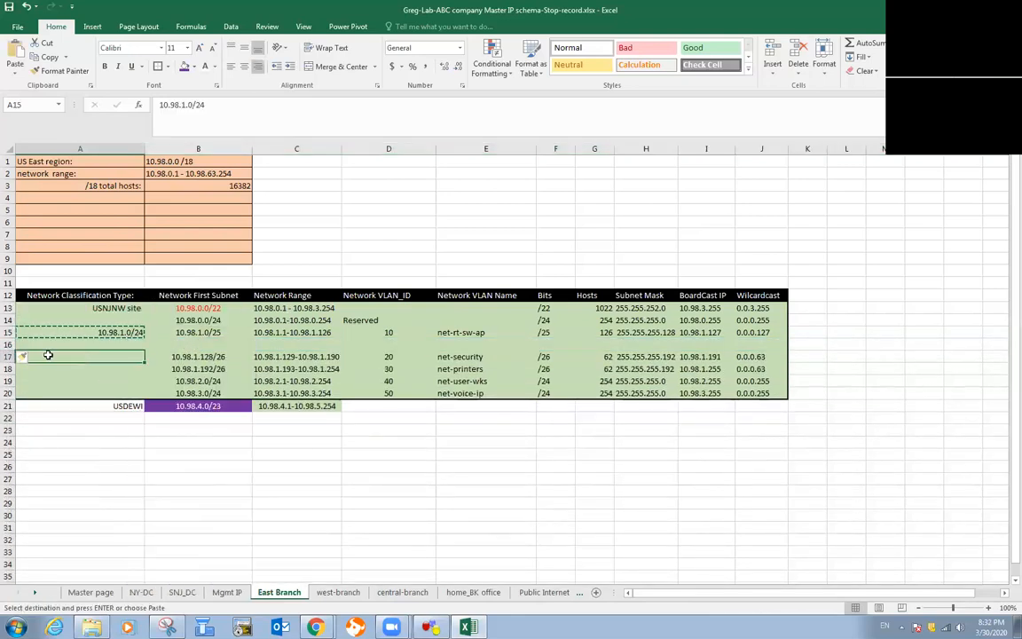
left_click(27, 7)
left_click(124, 454)
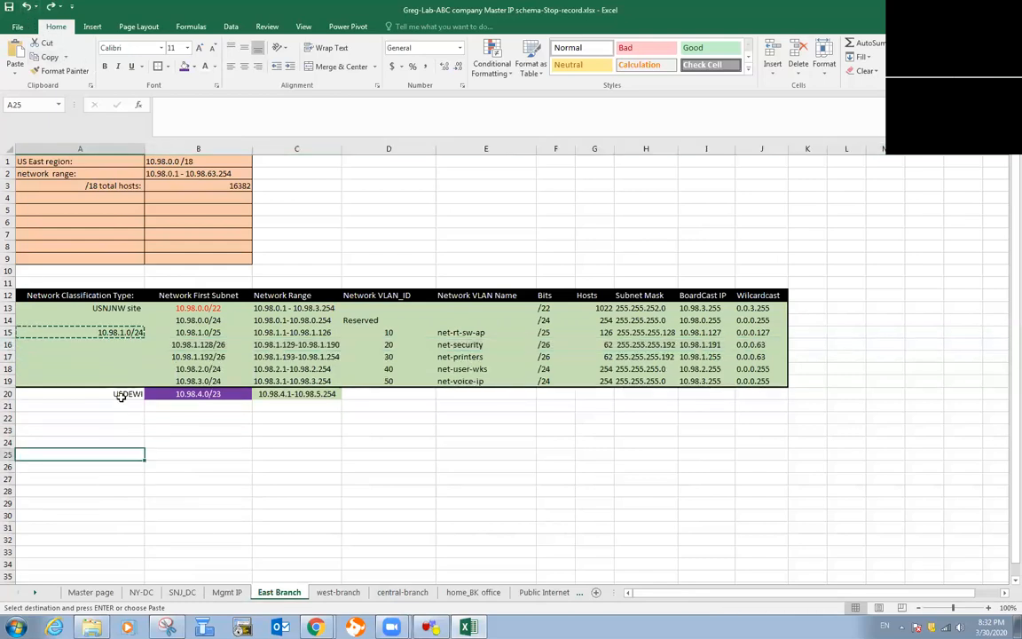
left_click(201, 321)
key("Escape")
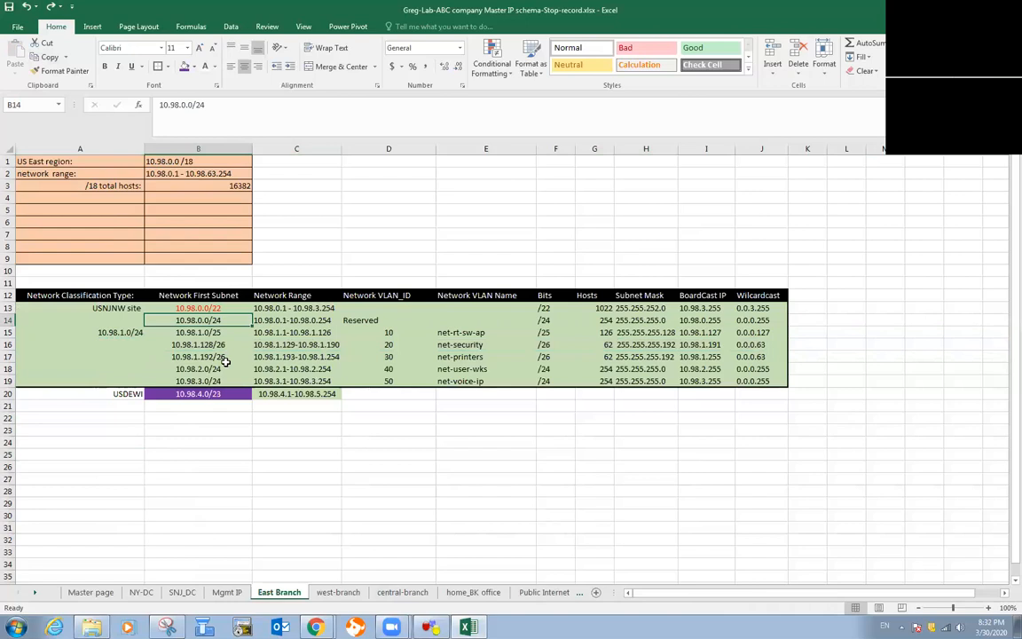
left_click(163, 333)
left_click(156, 343)
left_click(8, 344)
right_click(10, 345)
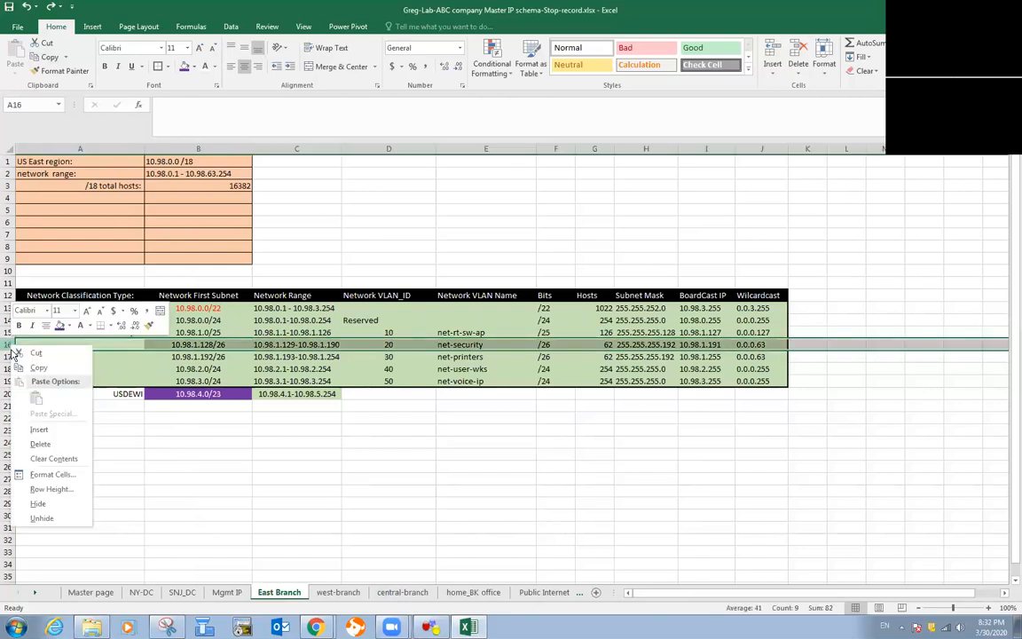
left_click(39, 428)
left_click(104, 431)
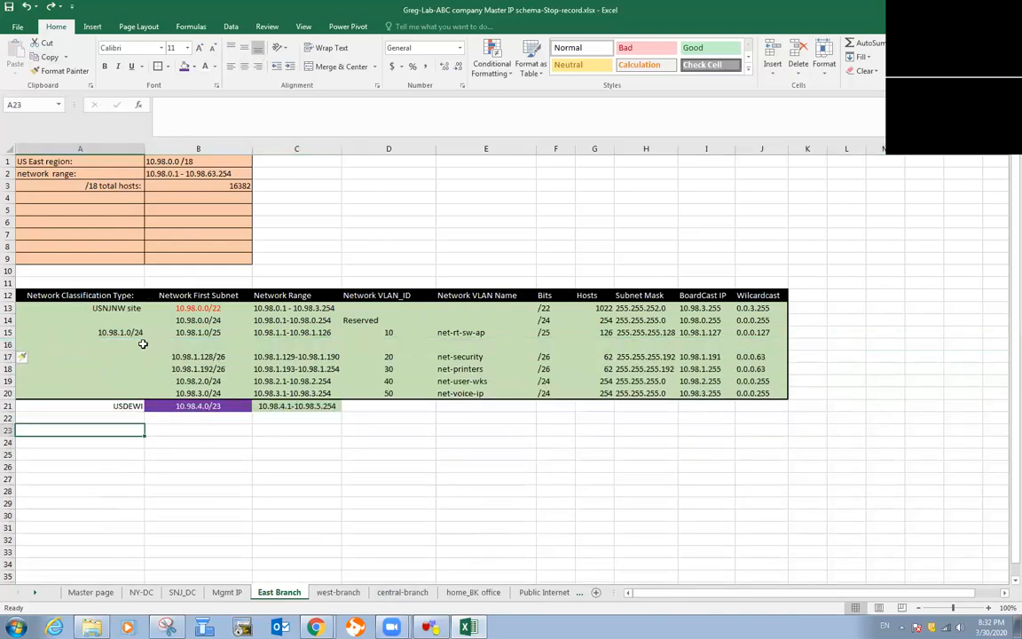
left_click(177, 333)
left_click(156, 345)
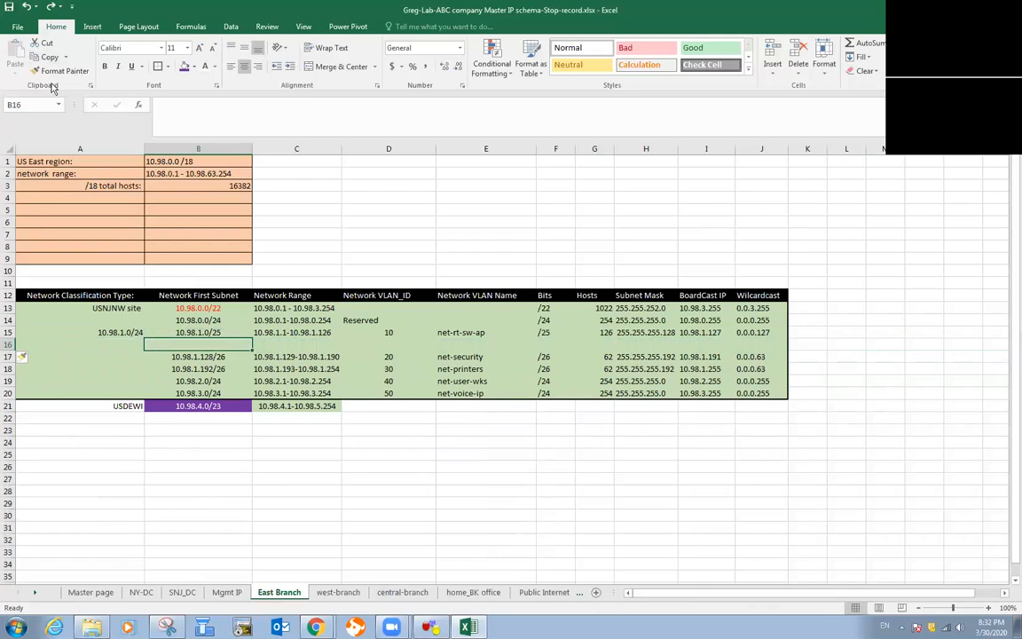
left_click(26, 6)
Step: Insert a blank row above the 10.98.1.0/25 subnet and move the 10.98.1.0/24 label into its Network First Subnet cell, B15
left_click(8, 331)
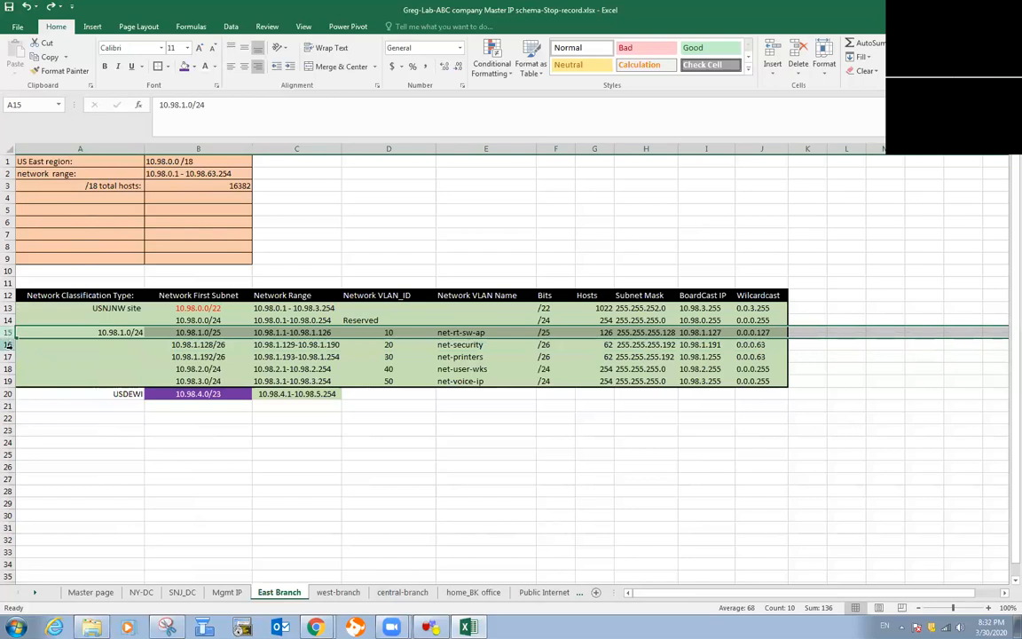
left_click(106, 360)
left_click(8, 332)
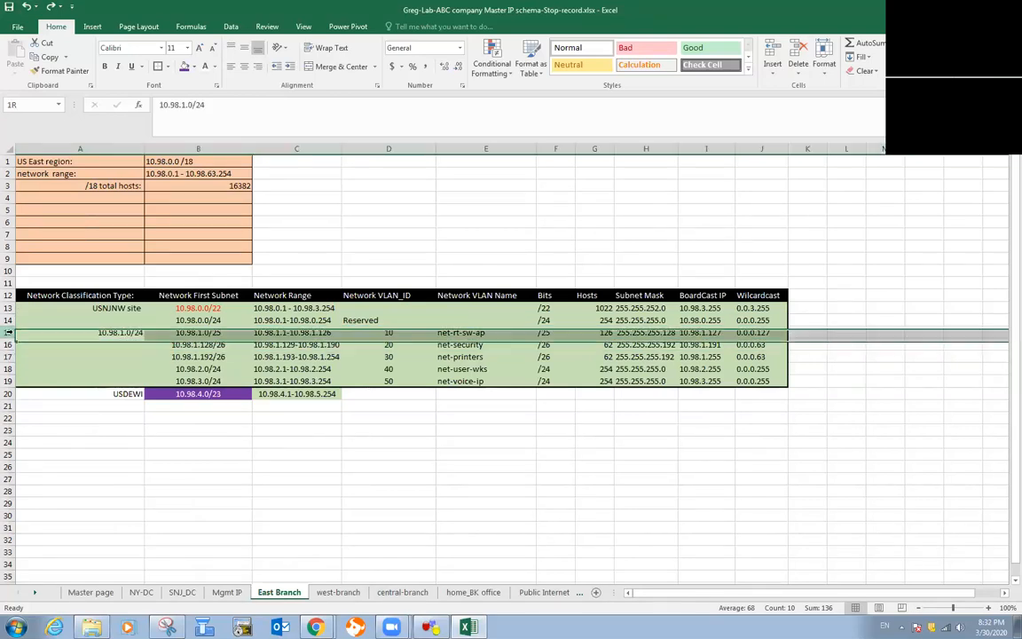
right_click(8, 333)
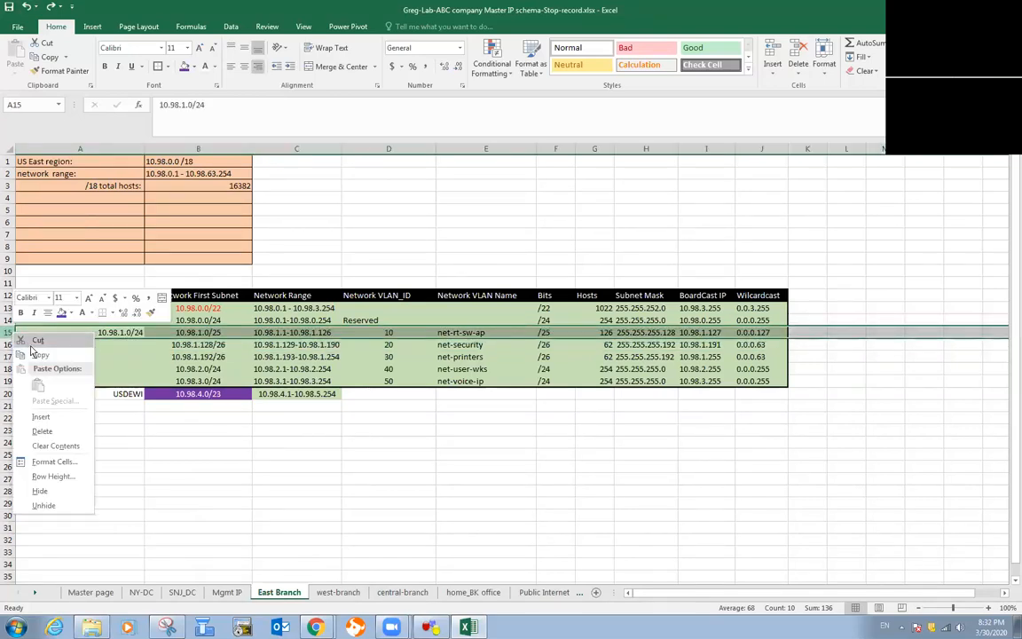
left_click(41, 416)
right_click(123, 349)
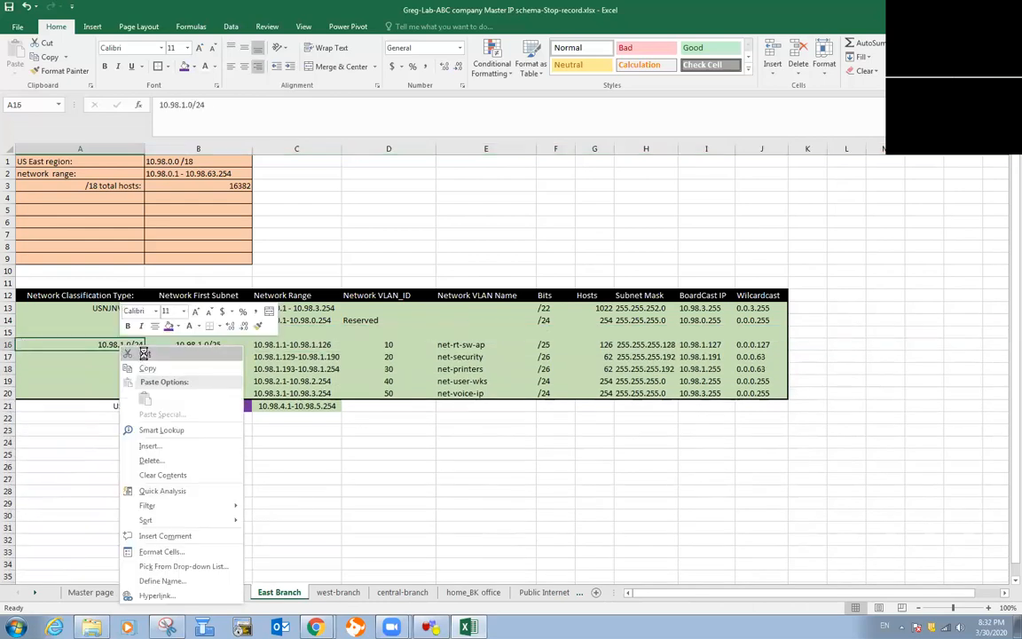
left_click(144, 353)
left_click(177, 334)
key("ctrl+v")
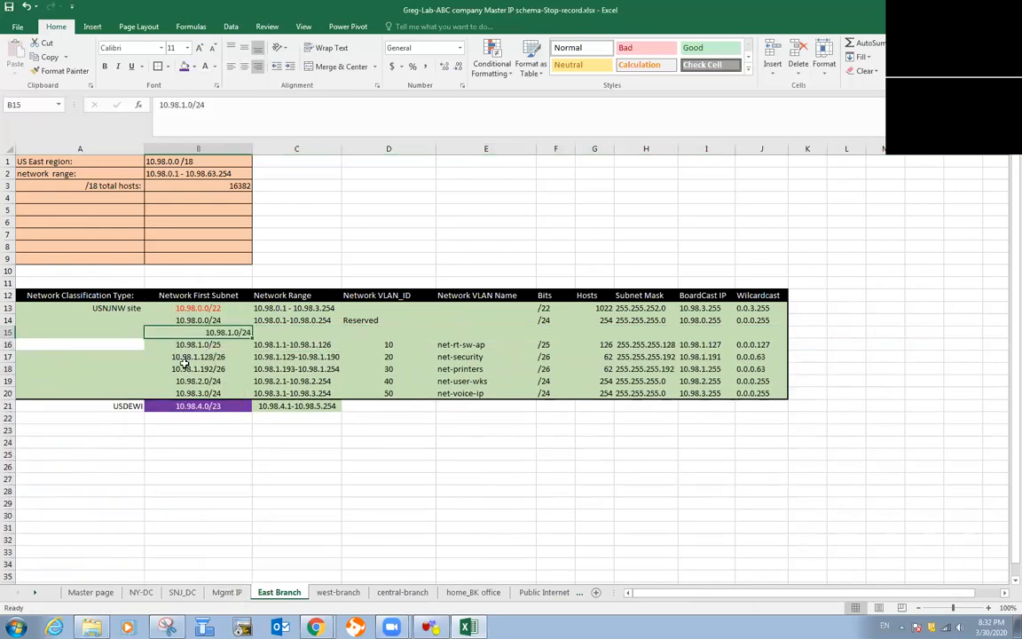
Step: Left-align the 10.98.1.0/24 label in B15 and give the cell a purple fill
left_click(231, 66)
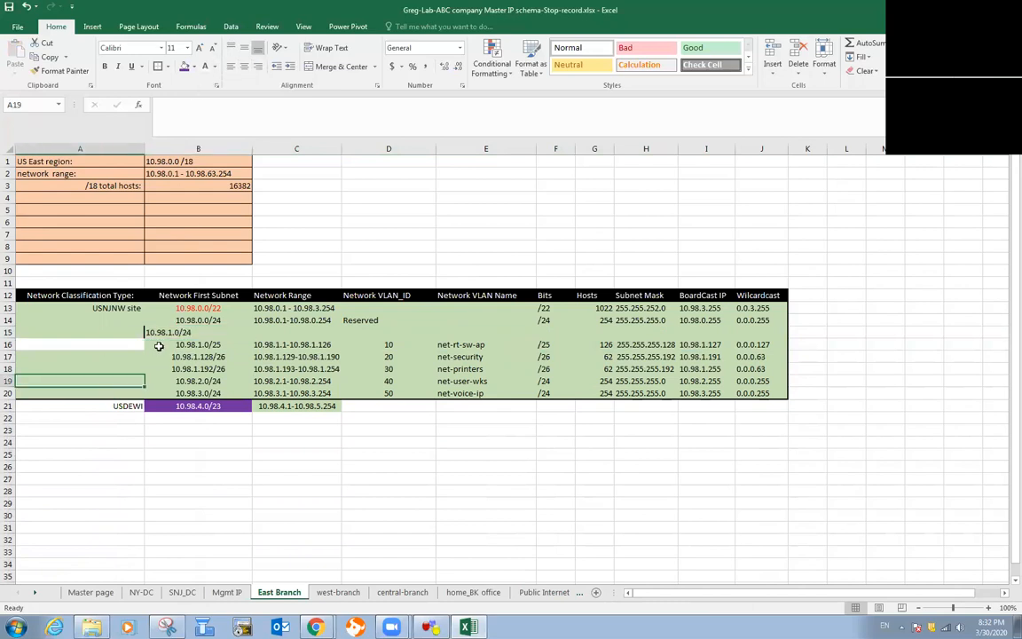
left_click(184, 67)
key("Down")
key("Down")
key("Down")
left_click(175, 331)
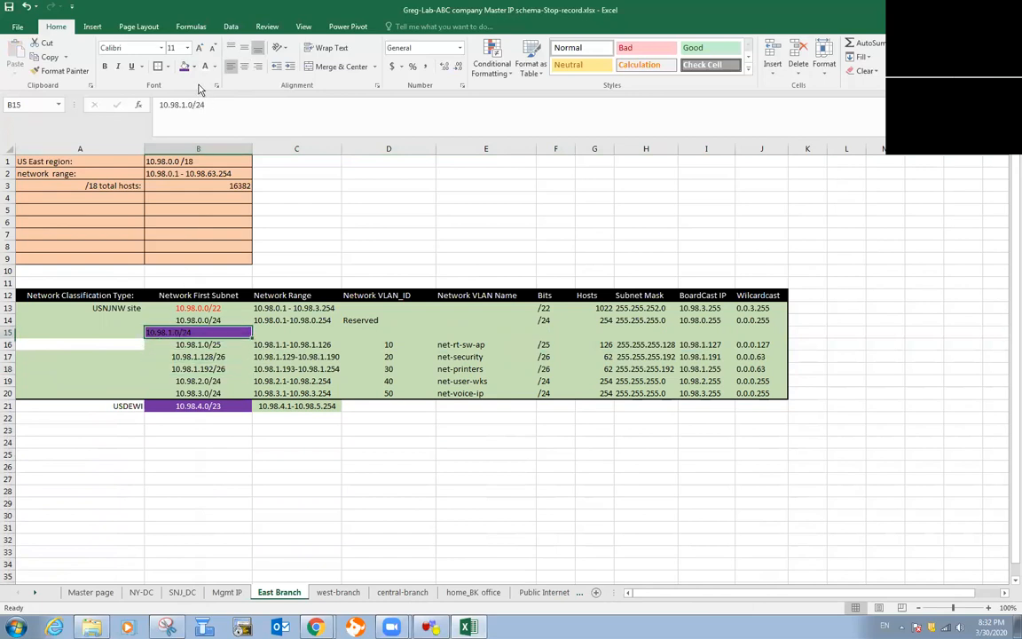
Step: Examine the reserved 10.98.0.0/24 row and the three subnets under 10.98.1.0/24, from 10.98.1.0/25 to 10.98.1.192/26
key("Down")
key("Down")
key("Down")
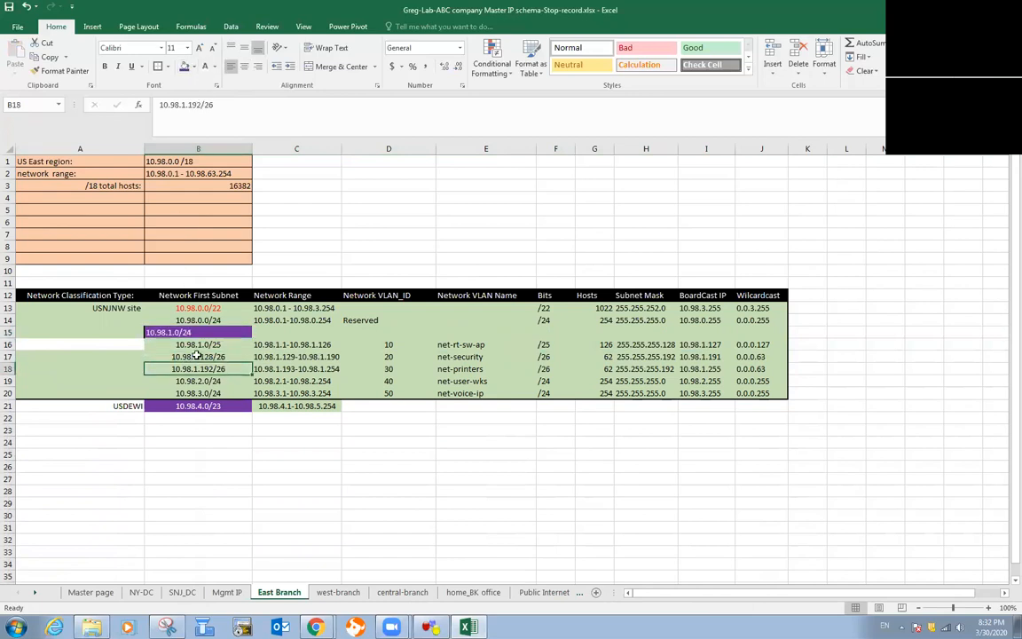
left_click(213, 322)
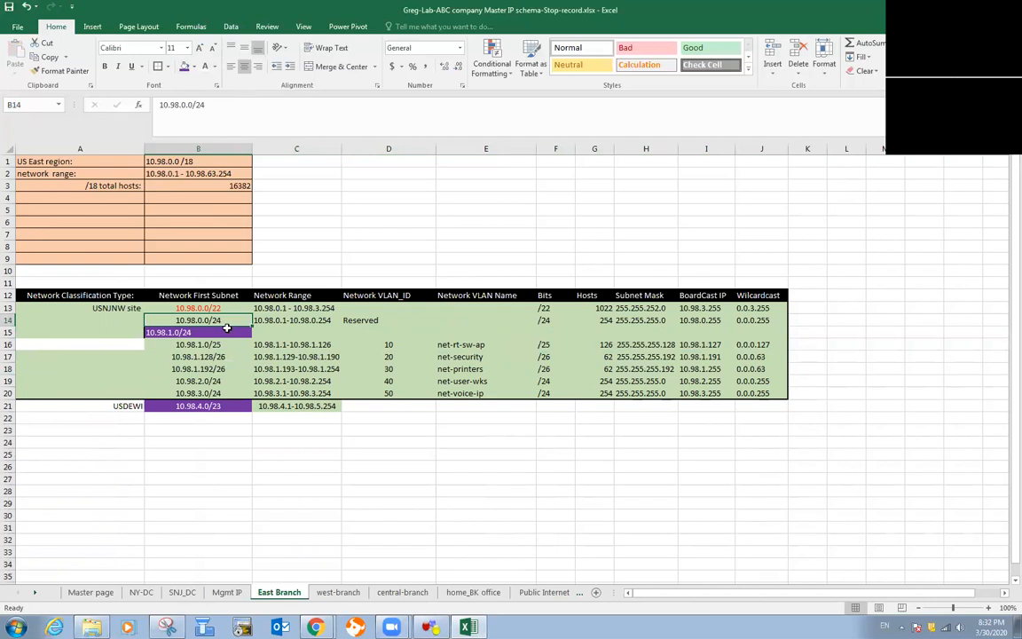
left_click(168, 333)
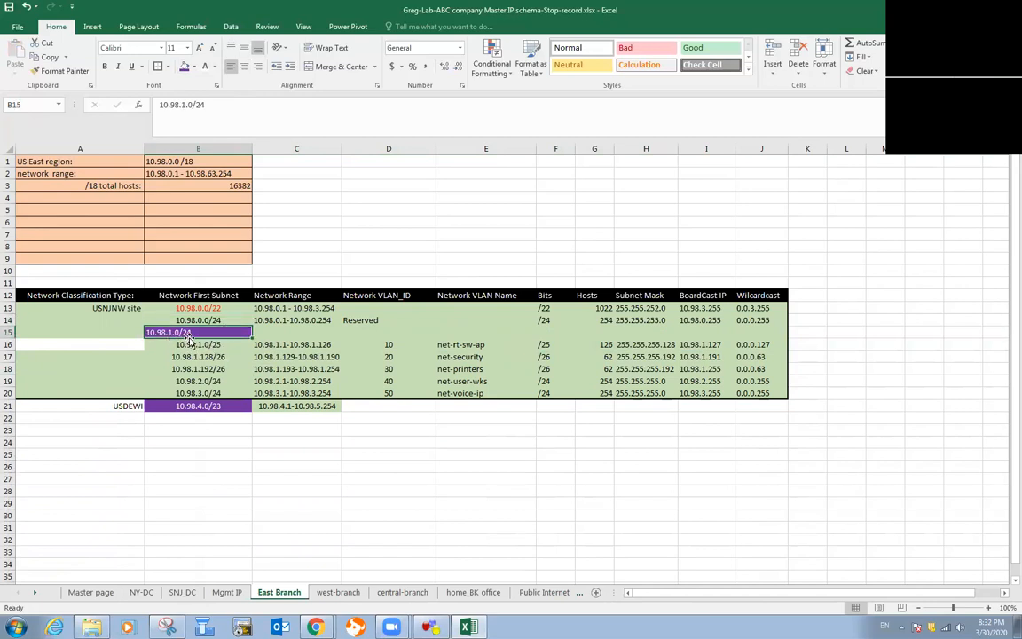
left_click_drag(195, 344, 217, 370)
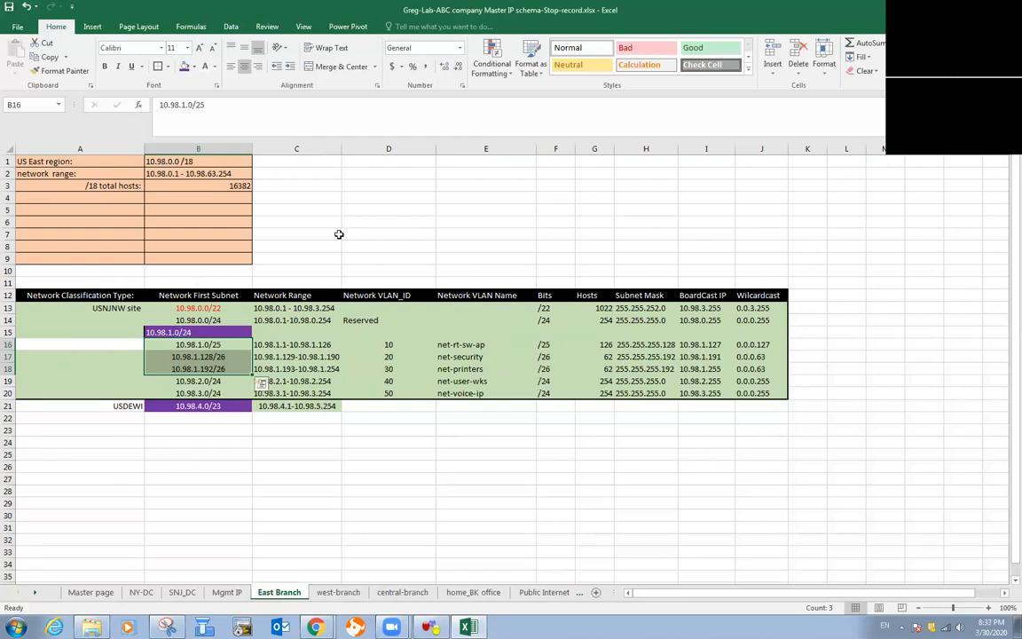
Step: Enter the two halves of the /24 network beside the region table: 10.98.1.0/25 in D5 and 10.98.1.128/25 in D6
left_click(378, 210)
type("10.")
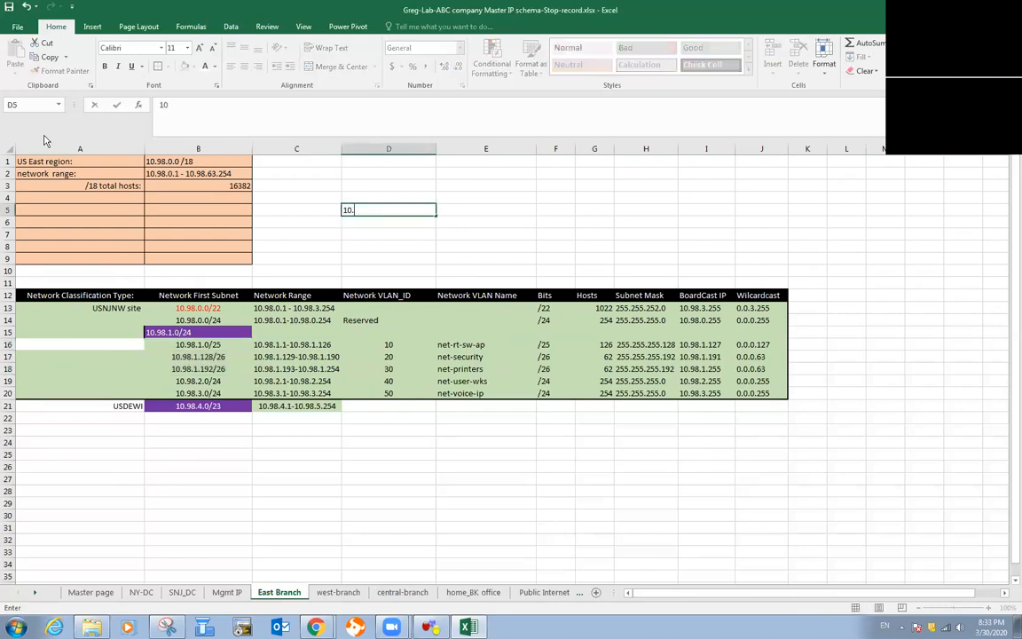
type("98.1.0/25")
key("Return")
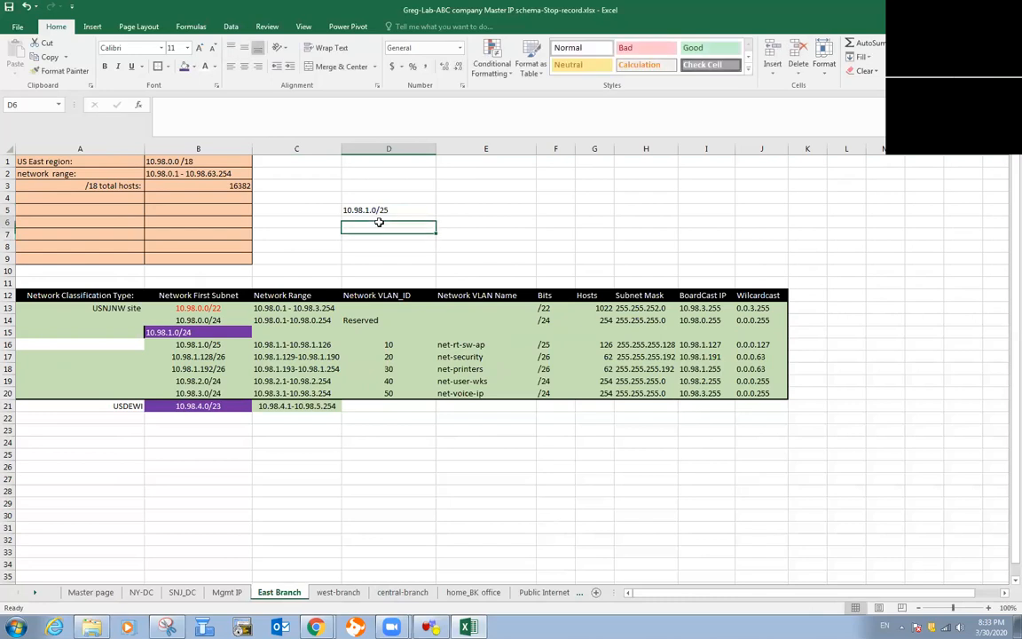
type("10.9")
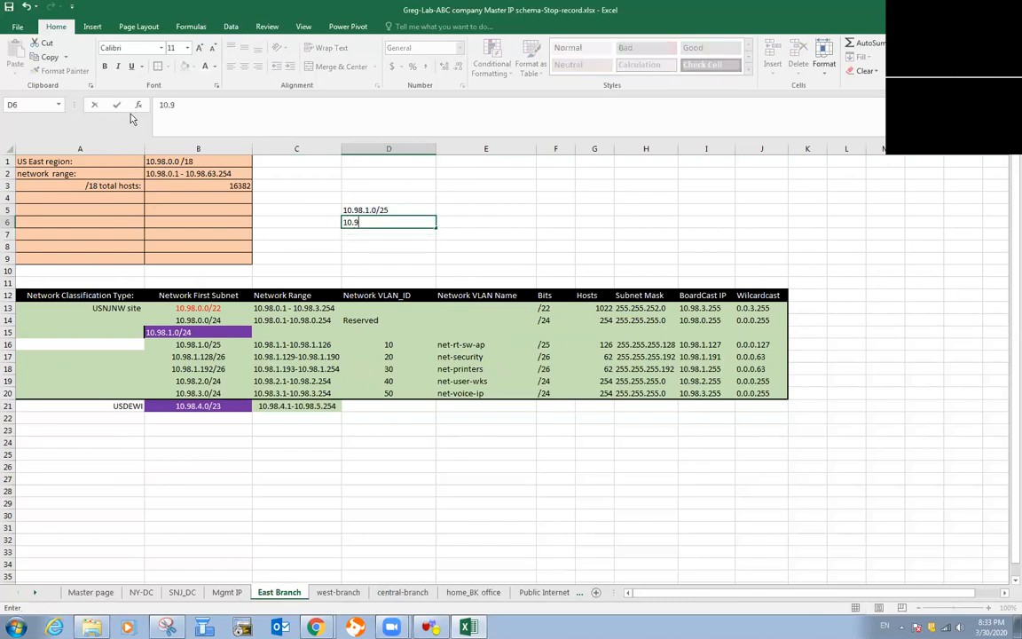
type("8.1.128/25")
left_click(387, 243)
left_click(392, 211)
left_click(407, 221)
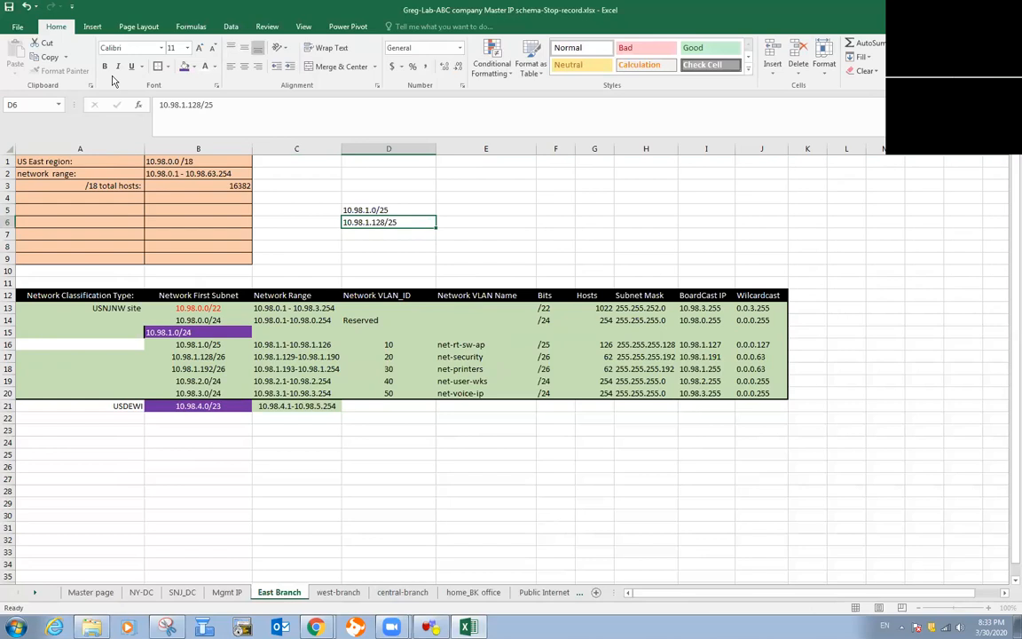
Step: Enter the parent network 10.98.1.0/24 in D4, above the two /25 subnets, and highlight both halves
left_click_drag(411, 212, 409, 225)
left_click(408, 234)
left_click(387, 199)
type("10.")
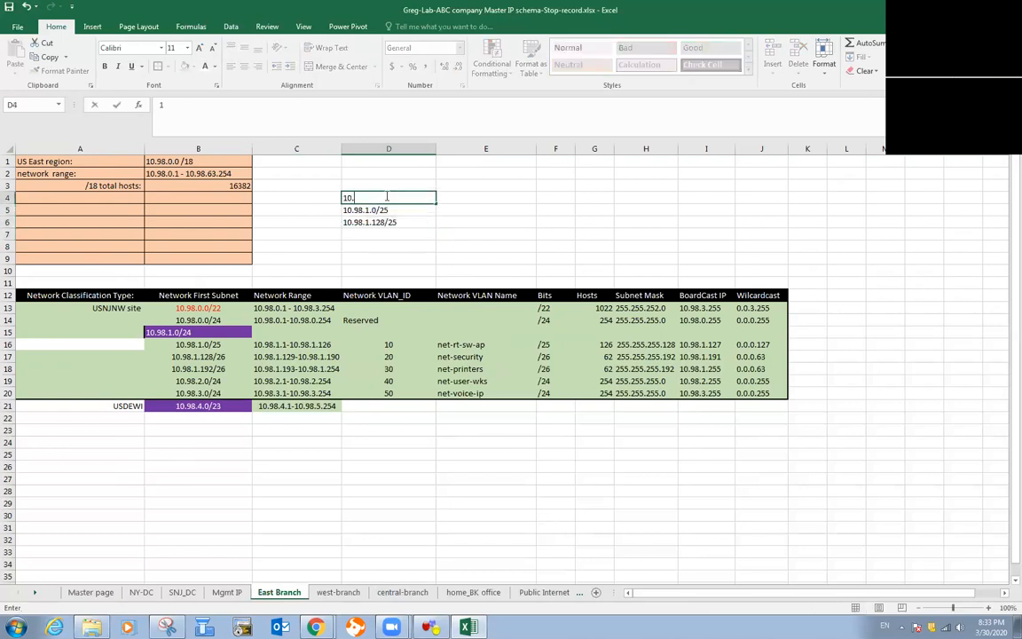
type("98.1.0/24")
left_click(411, 249)
left_click_drag(415, 213, 414, 222)
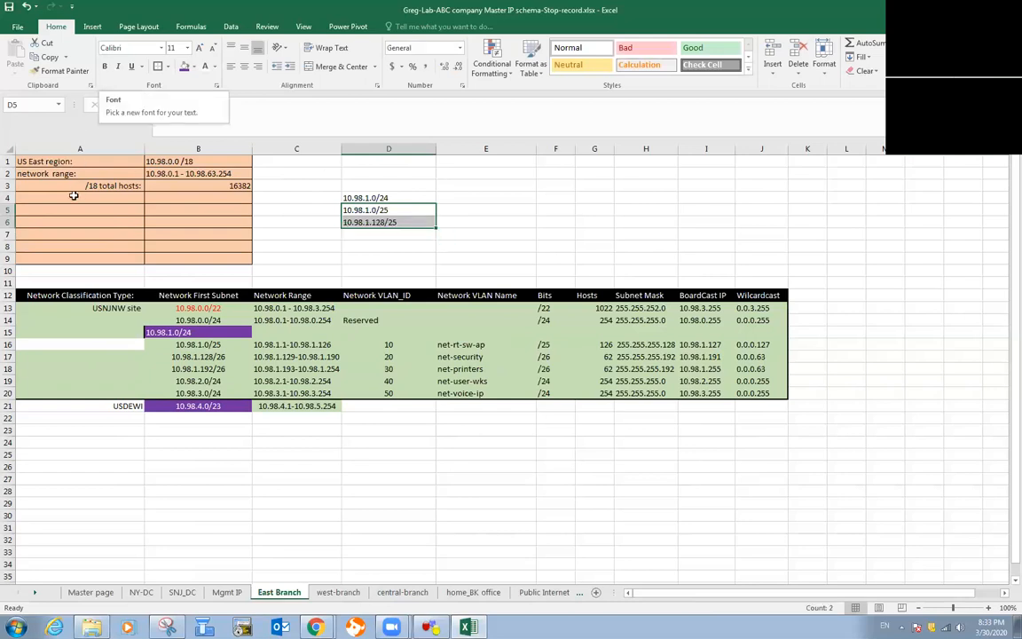
Step: Compare the 10.98.1.0/24 row with its 10.98.1.0/25, 10.98.1.128/26 and 10.98.1.192/26 subnets in the Network First Subnet column
left_click(247, 366)
left_click(176, 332)
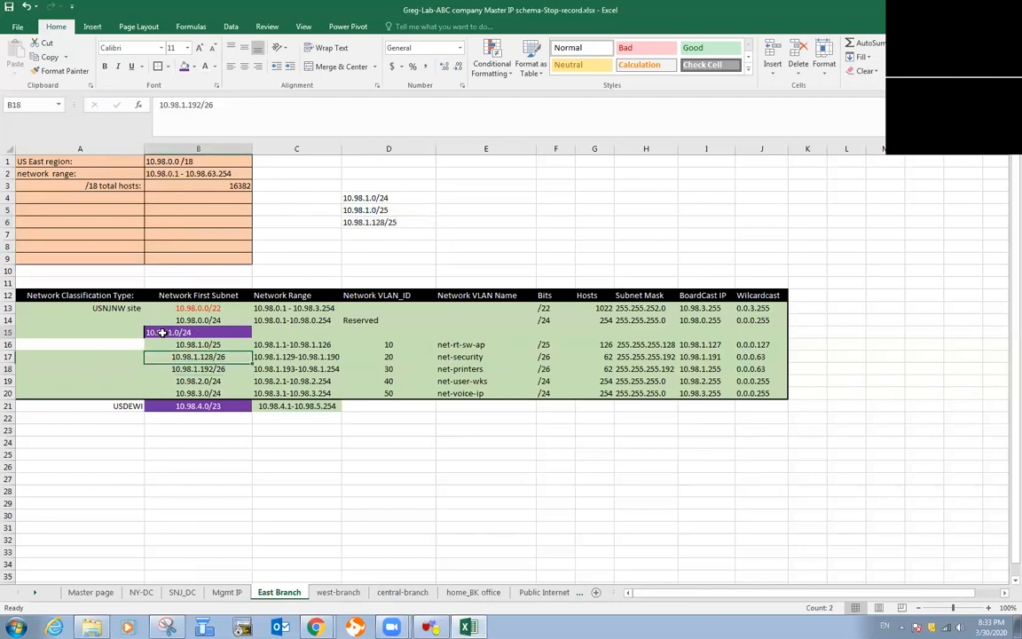
left_click(215, 345)
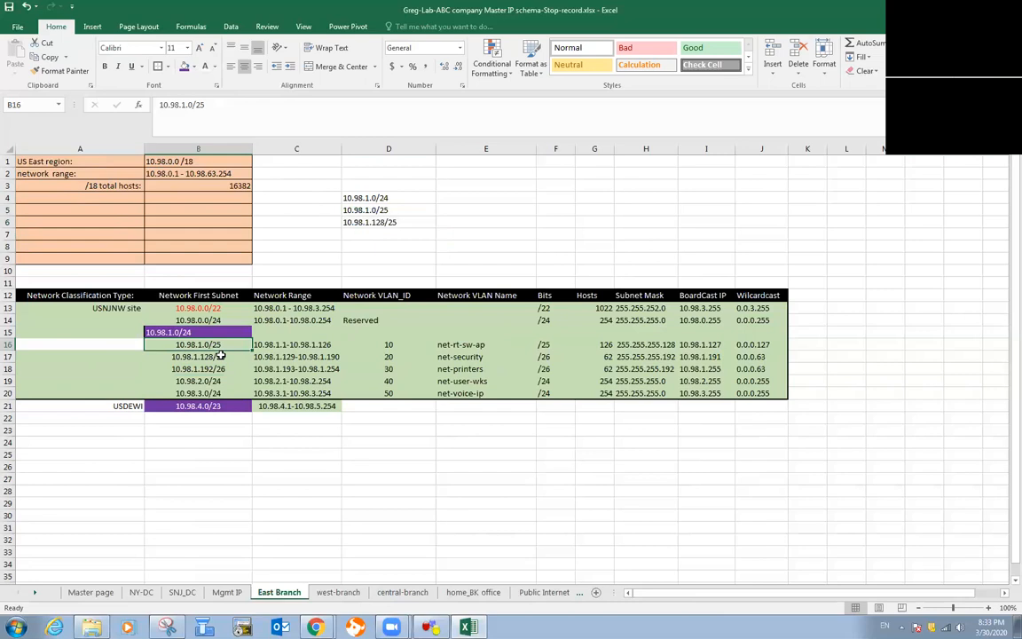
left_click(220, 351)
left_click(190, 359)
left_click(205, 347)
left_click_drag(205, 347, 206, 367)
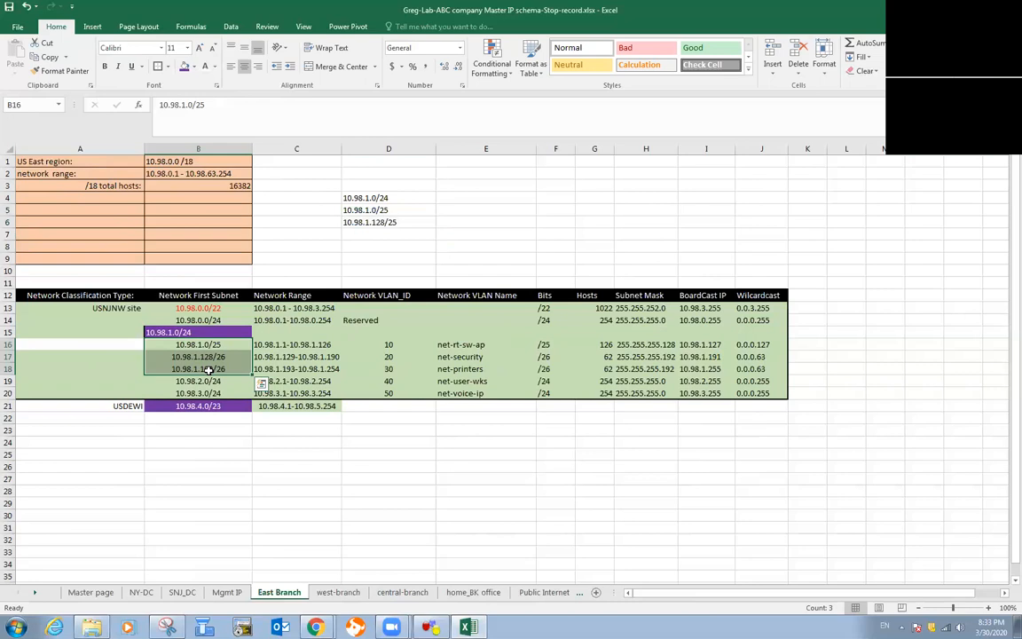
left_click(215, 346)
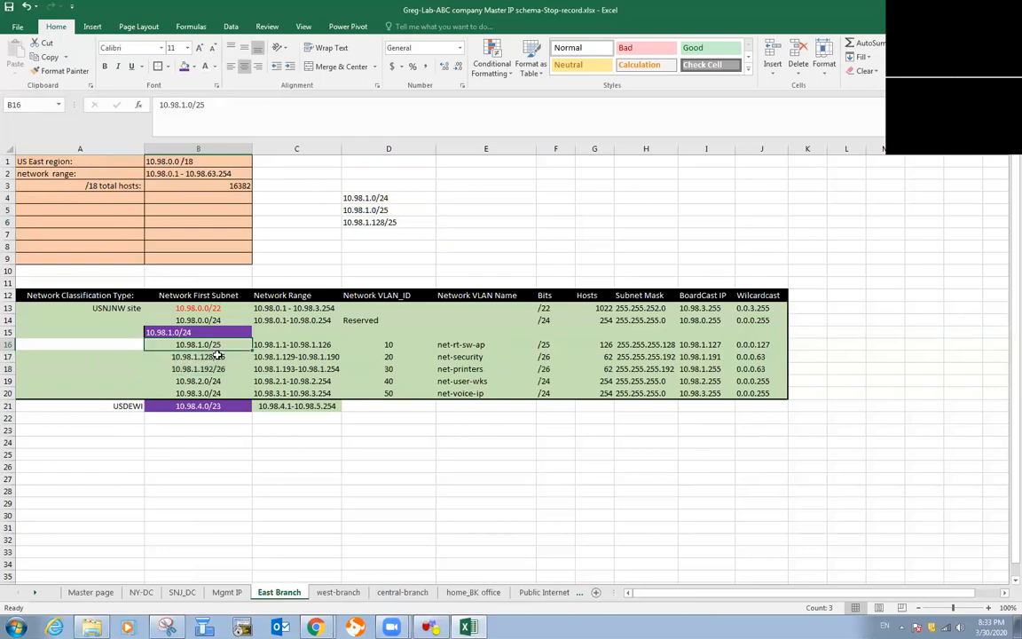
left_click(221, 370)
left_click(202, 345)
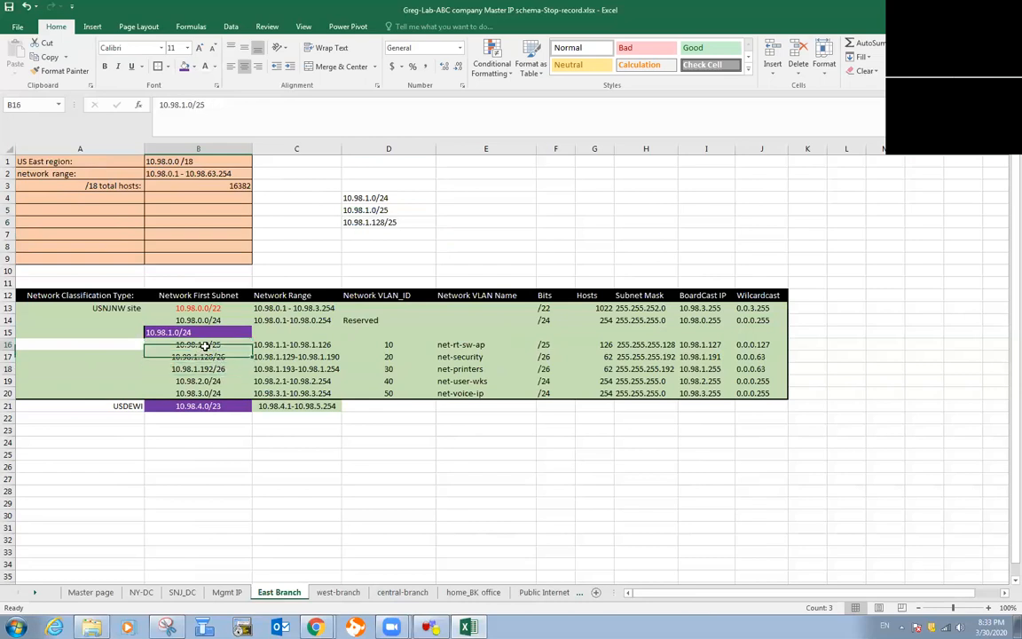
left_click(162, 333)
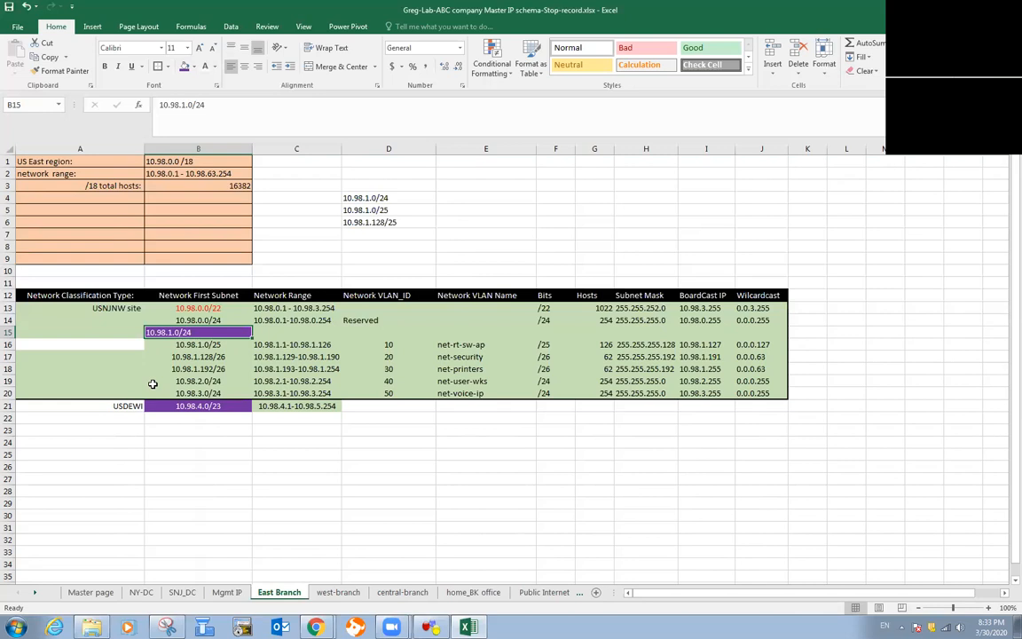
left_click(228, 465)
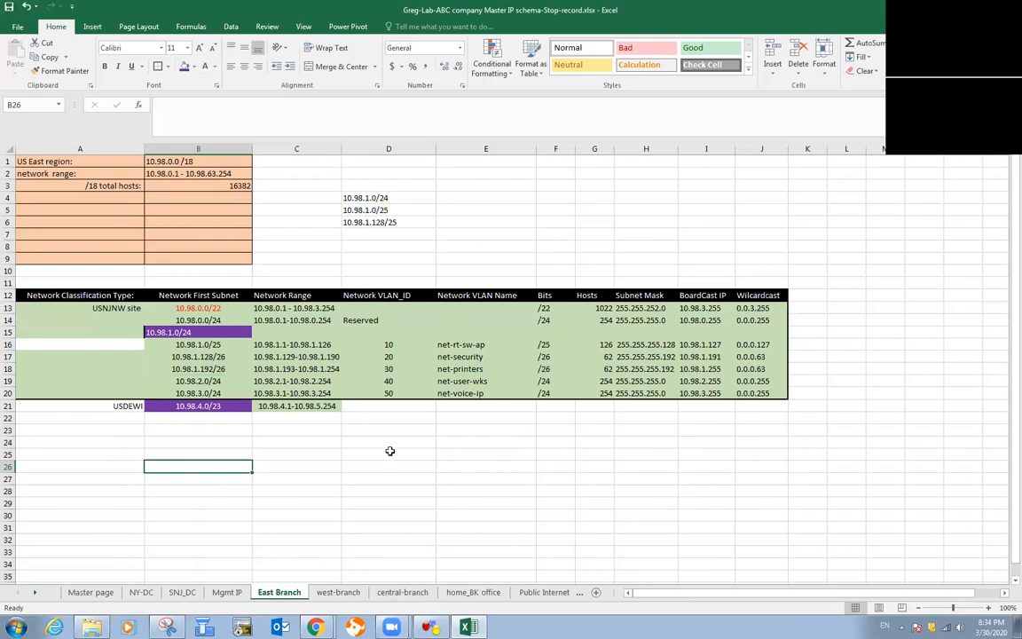
left_click(395, 477)
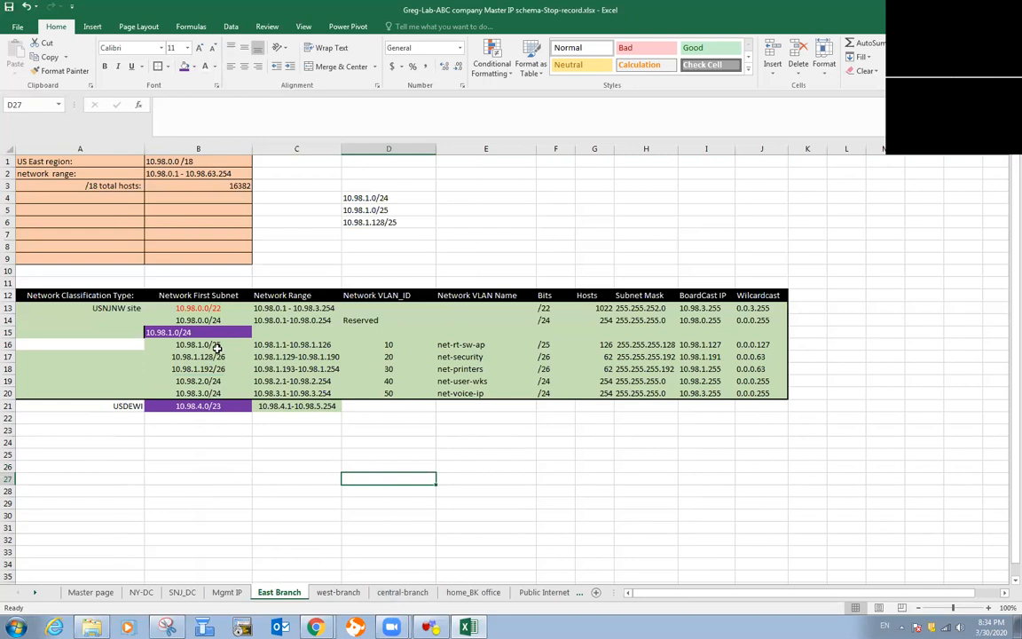
Step: Copy the five USNJNW subnet rows from B16 to J20 and paste them as a text note into the GNS3 topology
left_click_drag(220, 348, 752, 387)
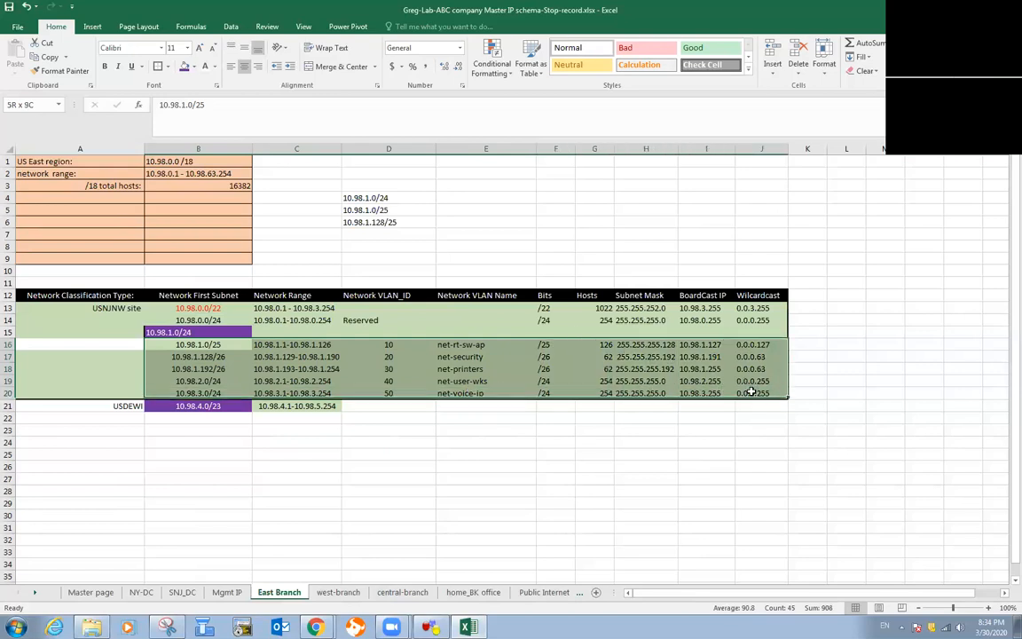
right_click(203, 379)
left_click(222, 133)
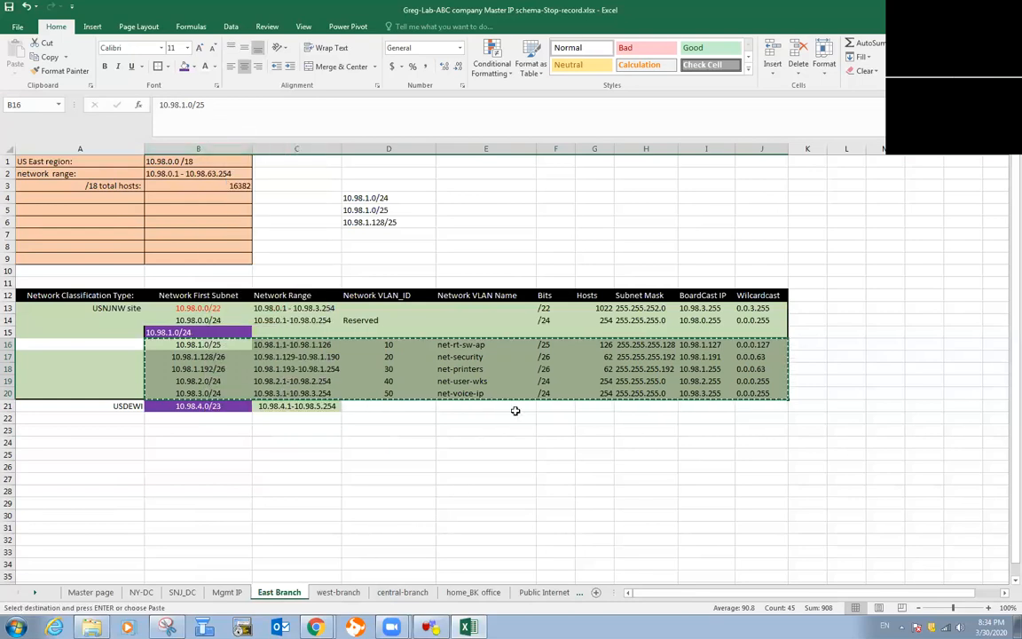
key("alt+Tab")
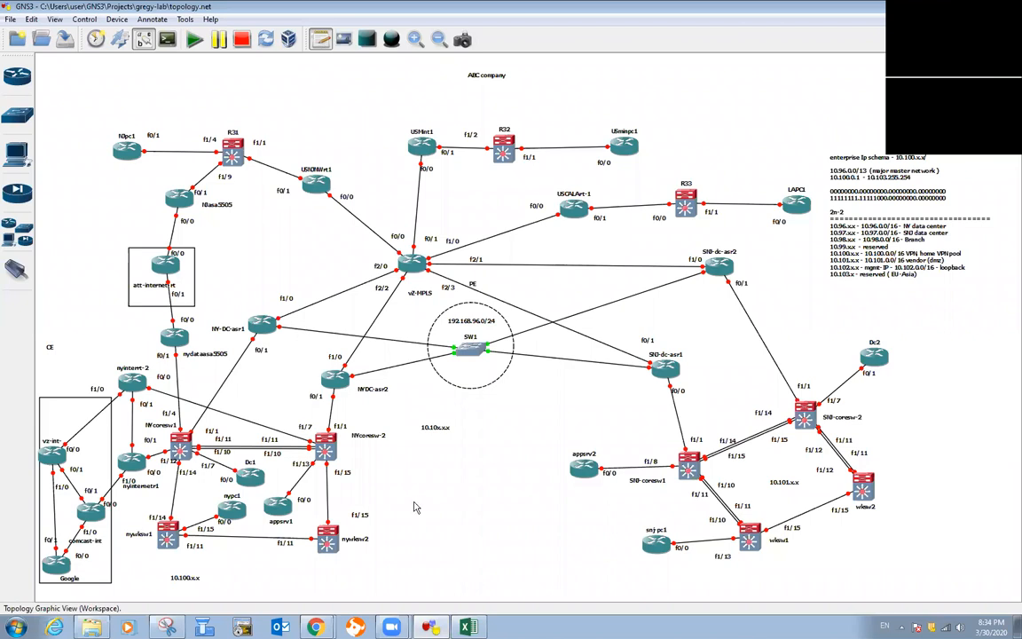
key("ctrl+v")
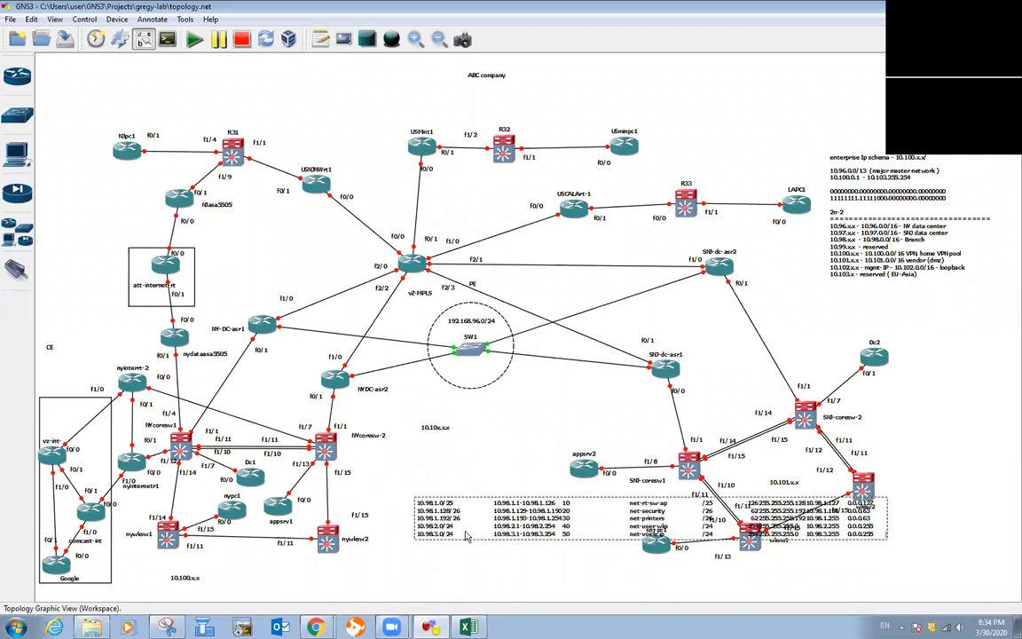
Step: Move the ABC company title aside and place the pasted subnet note above the N0pc1 and R31 devices
left_click_drag(464, 475, 383, 418)
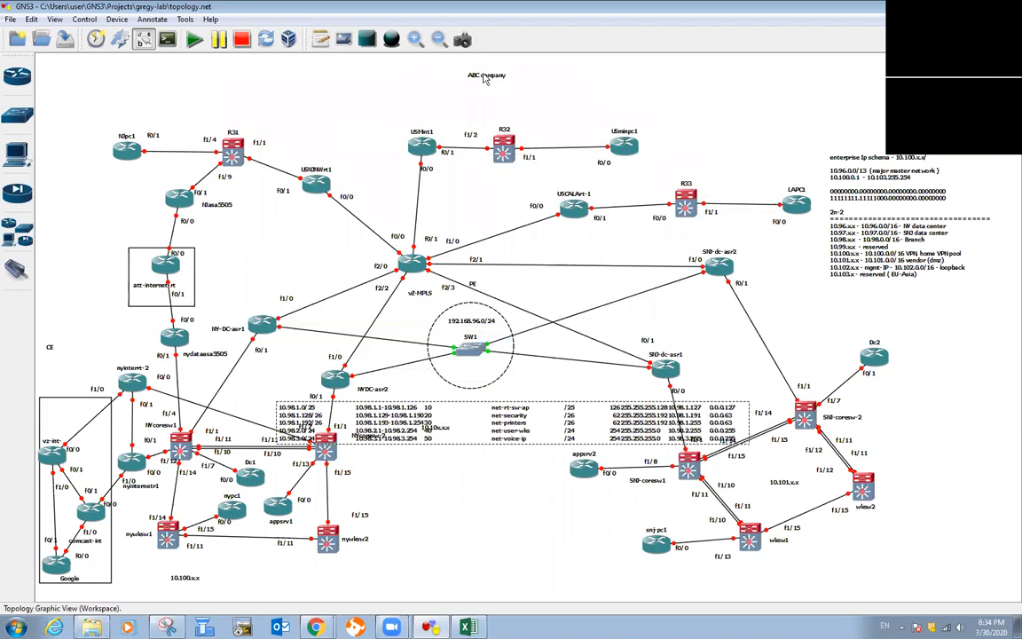
left_click_drag(485, 76, 665, 88)
left_click_drag(503, 425, 282, 91)
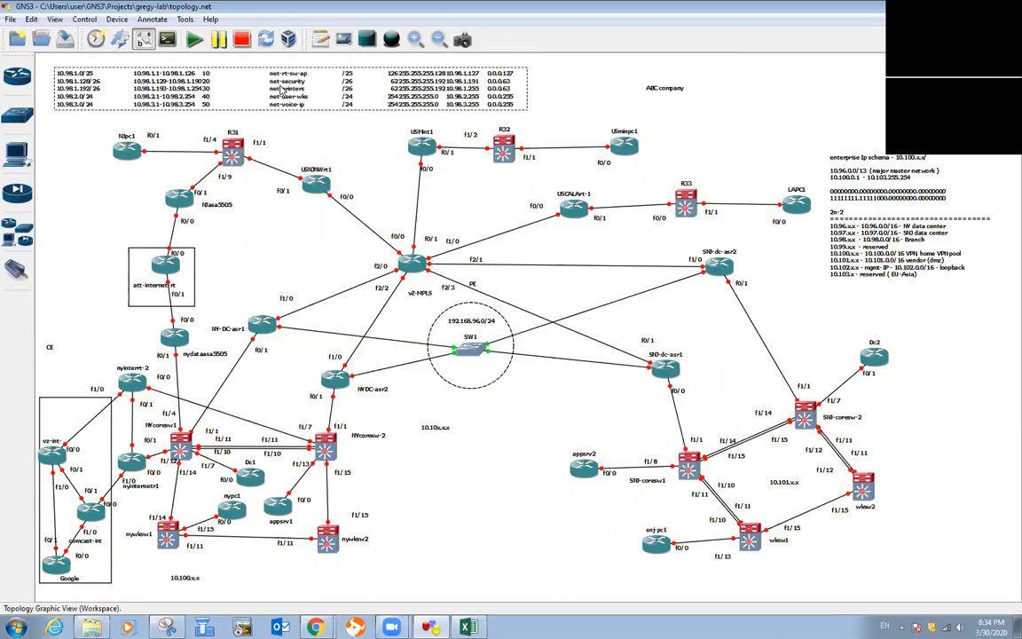
left_click(258, 212)
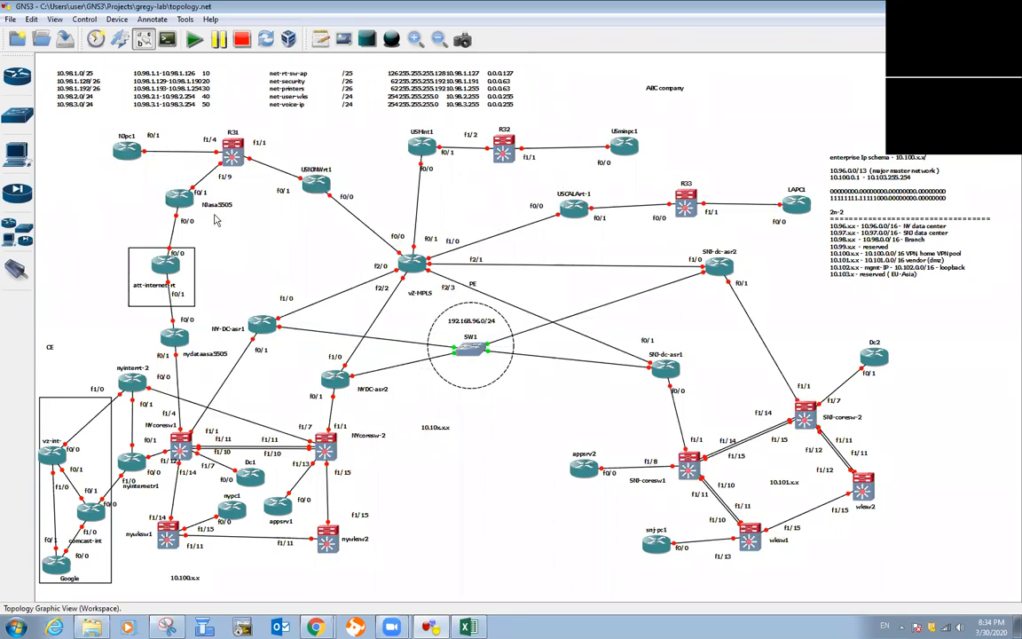
Step: Nudge the USNJNW subnet note slightly sideways above the N0pc1 and R31 devices and deselect it
left_click_drag(404, 104, 395, 103)
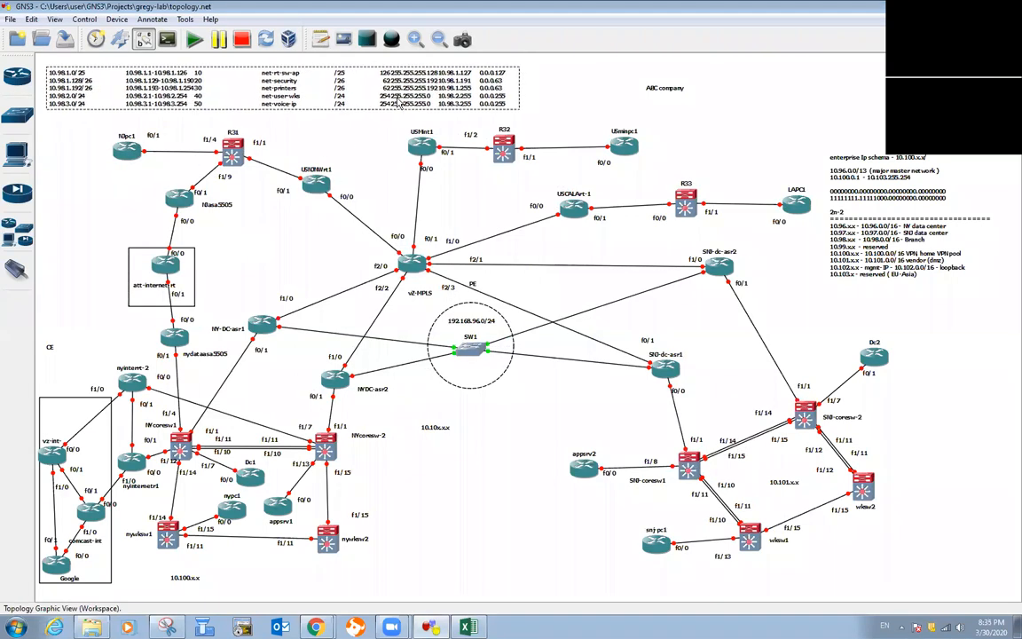
left_click(346, 265)
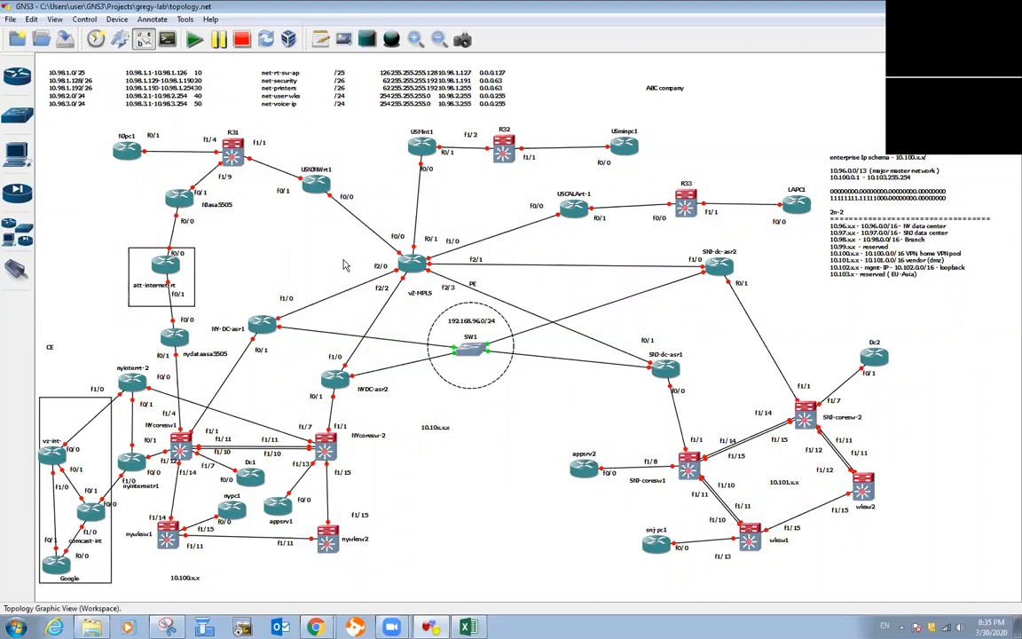
Step: Copy the USCALA site rows A13 to J19 from the west-branch sheet of the Excel IP schema workbook
left_click(432, 565)
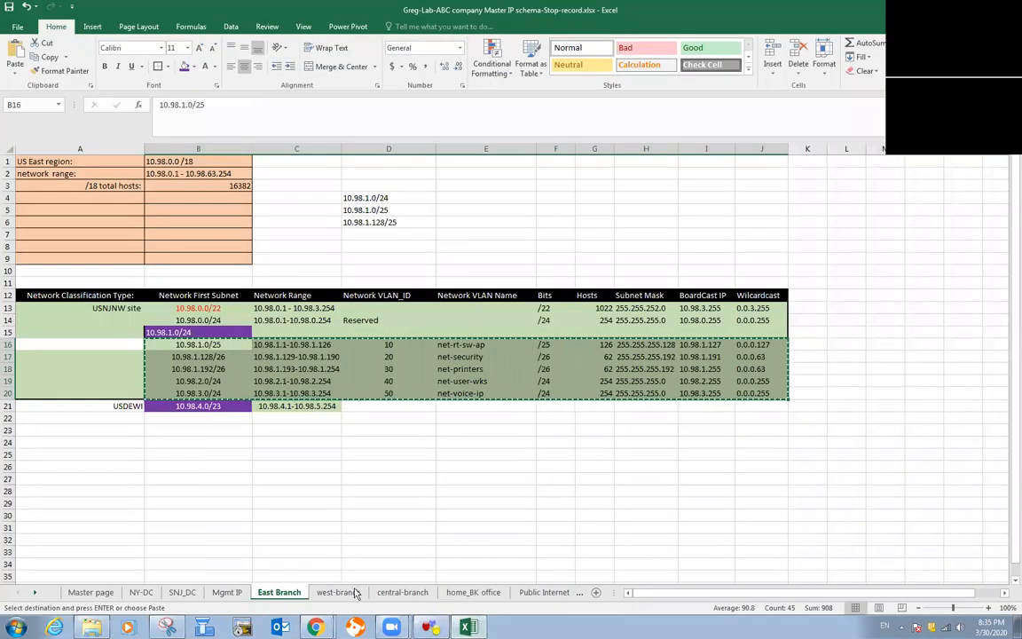
left_click(355, 593)
left_click(201, 479)
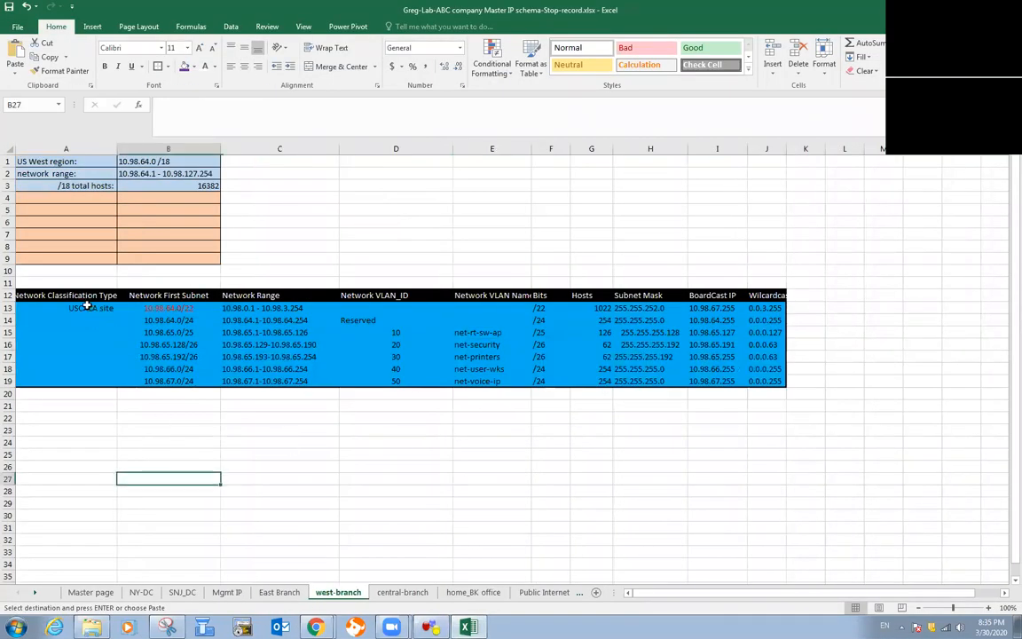
left_click(87, 307)
left_click(83, 405)
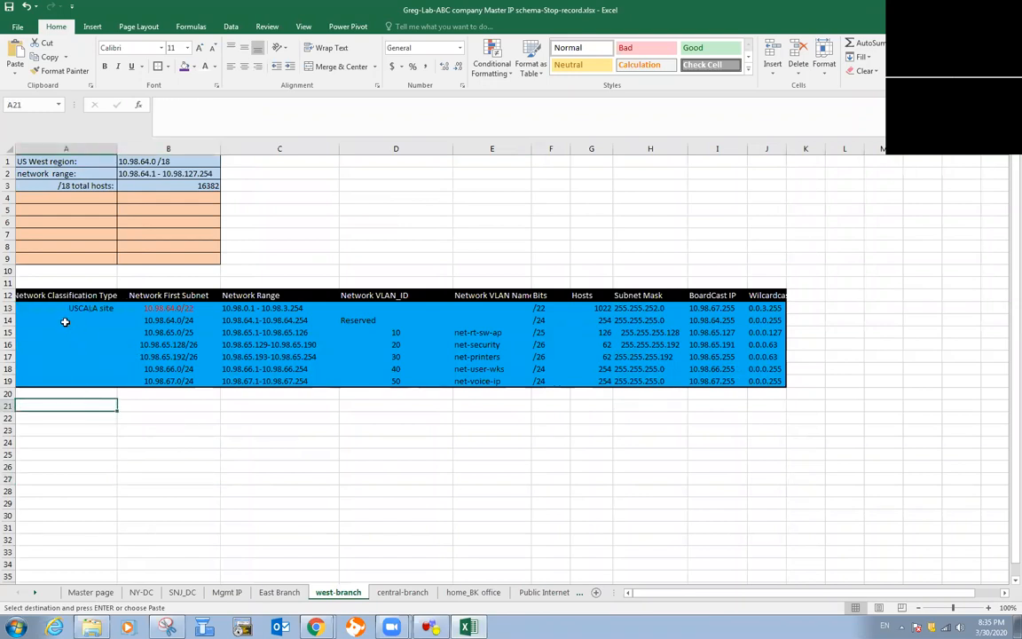
left_click_drag(57, 308, 764, 381)
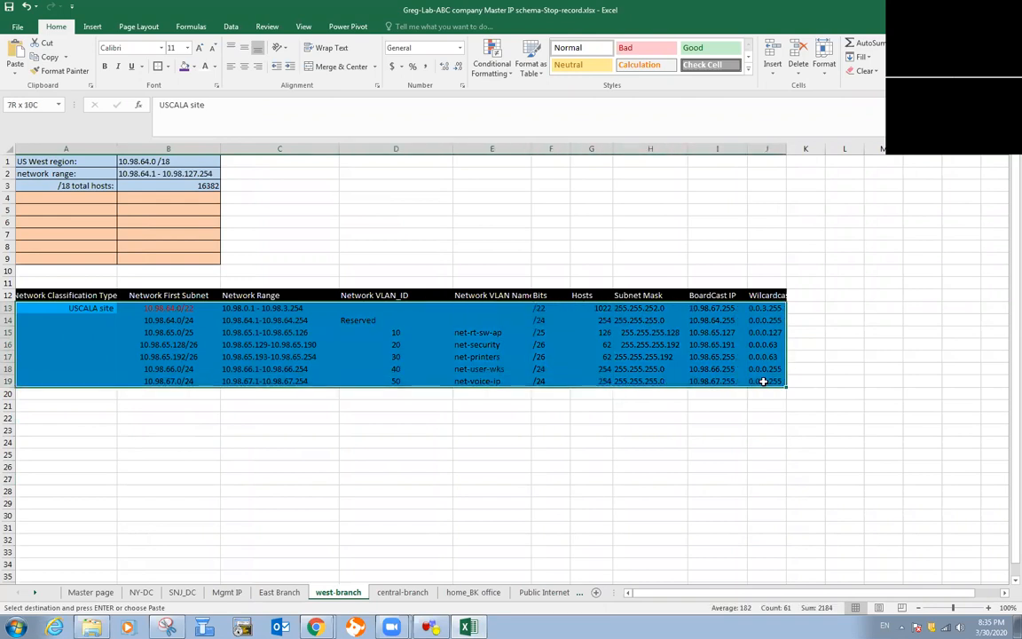
right_click(103, 354)
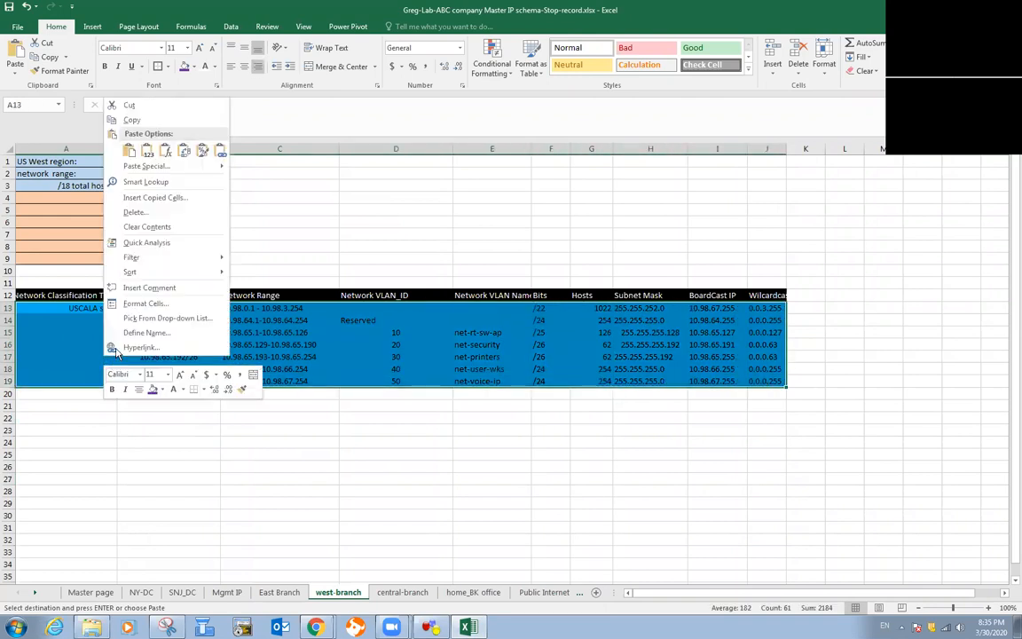
left_click(135, 125)
Step: Switch to GNS3 and paste the copied USCALA site rows into the topology as a new text note
key("alt+Tab")
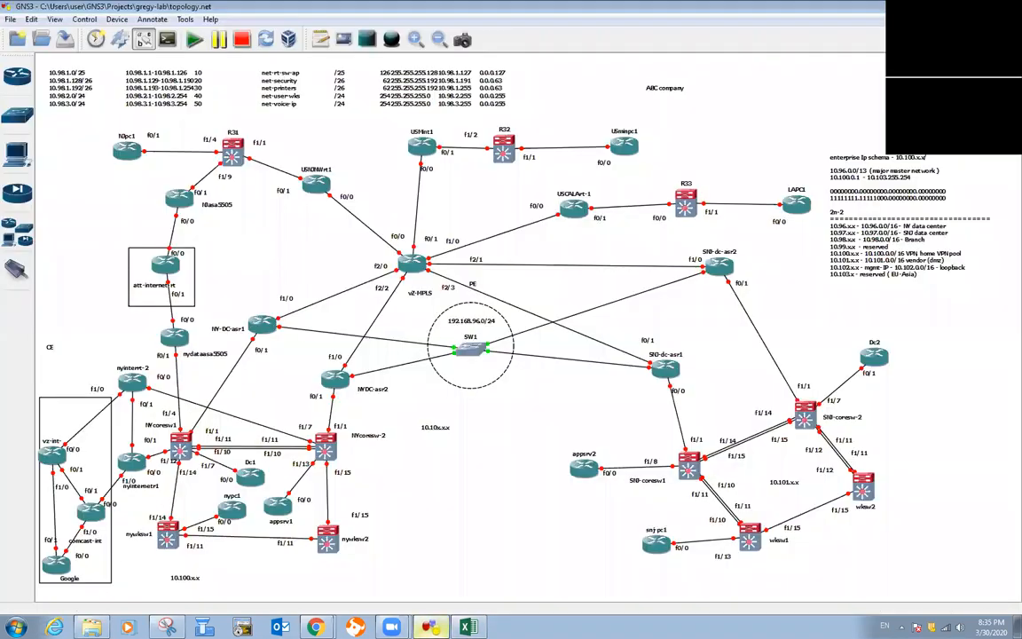
left_click(321, 39)
left_click(418, 499)
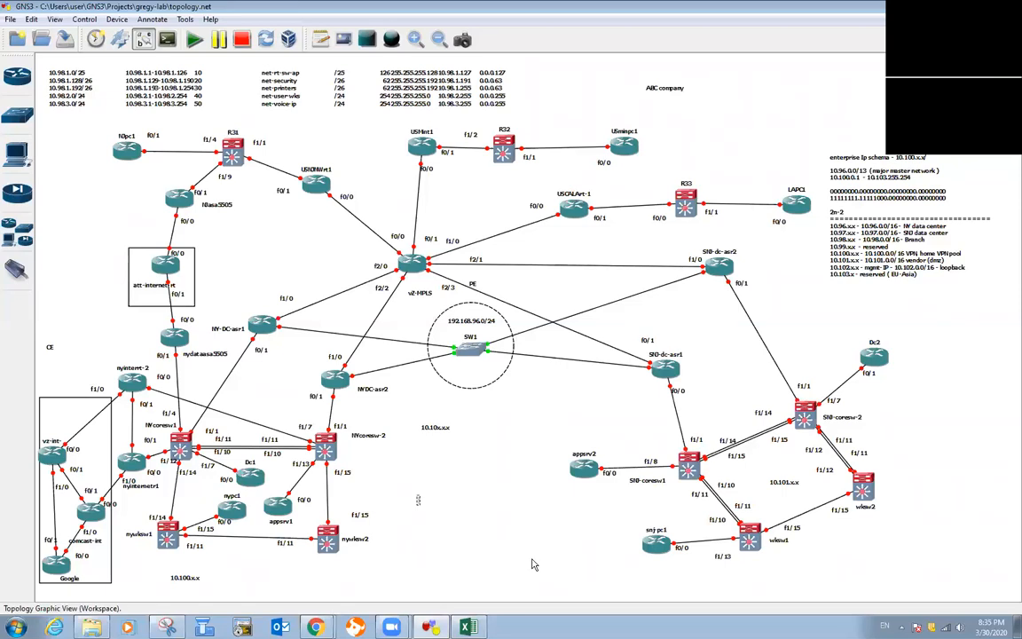
key("ctrl+v")
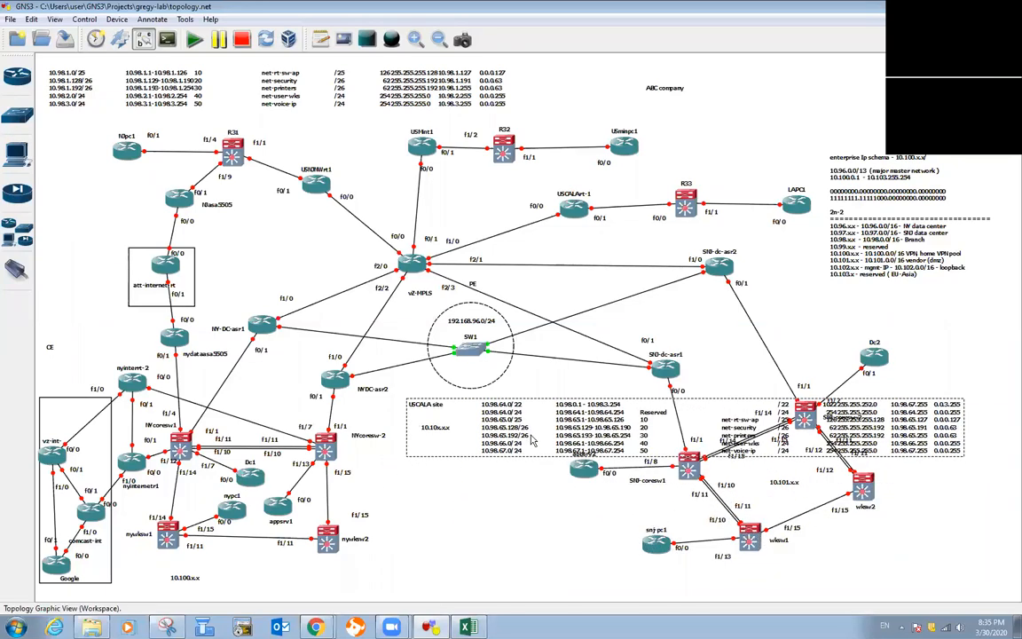
Step: Move the ABC company title and the enterprise IP schema note out of the way and place the USCALA note above R32 and USCALArt-1
left_click_drag(531, 441, 499, 467)
left_click_drag(903, 240, 996, 618)
left_click_drag(466, 462, 630, 240)
left_click_drag(655, 93, 966, 479)
left_click_drag(714, 246, 702, 100)
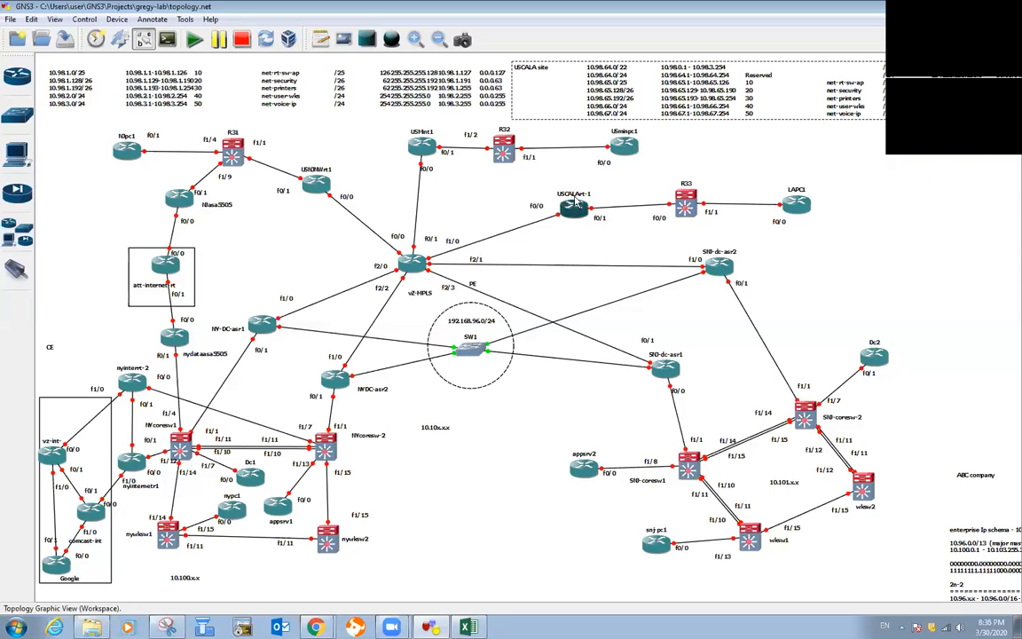
Step: Start R33, open its console, and move the console window below the device
right_click(684, 207)
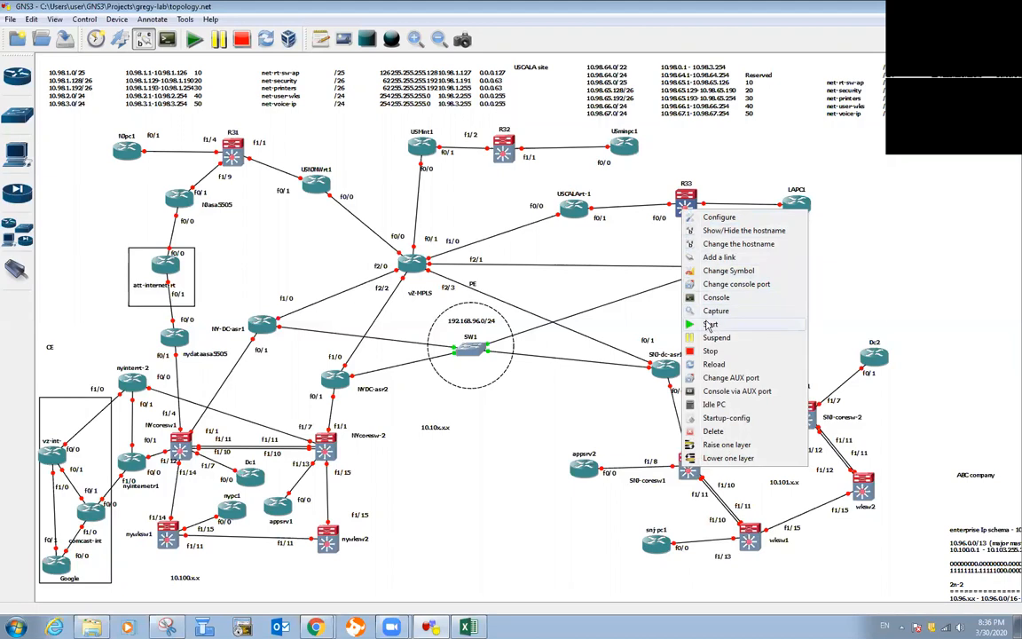
left_click(701, 325)
right_click(683, 210)
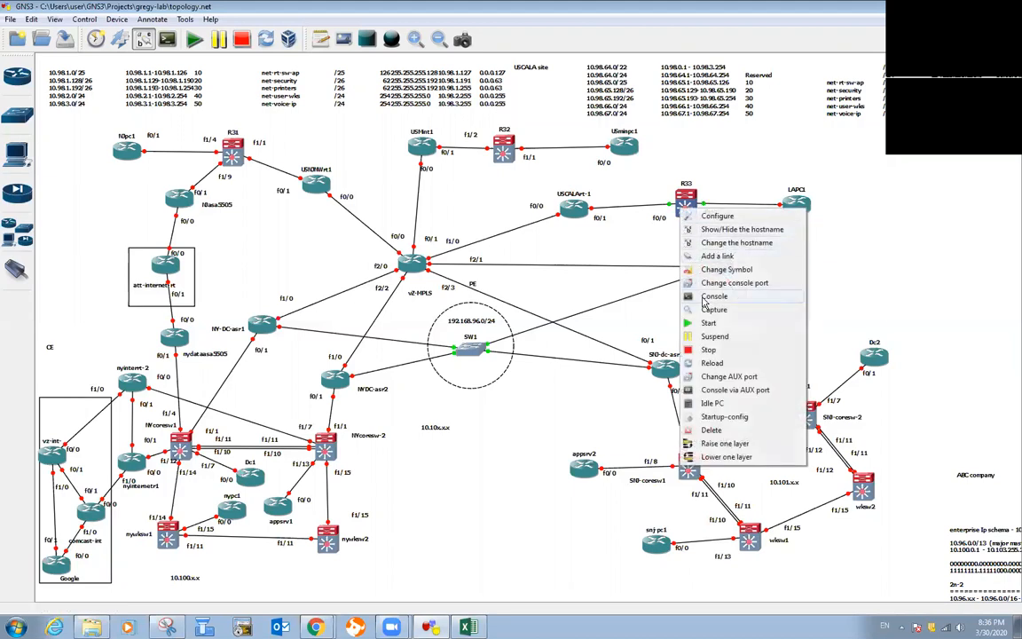
left_click(713, 296)
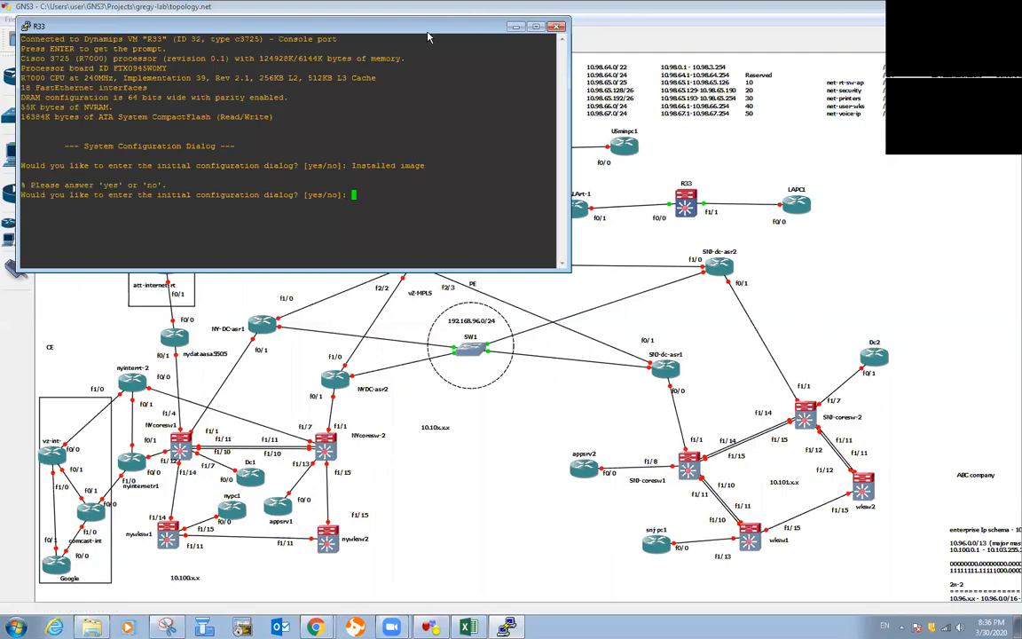
left_click_drag(428, 37, 764, 263)
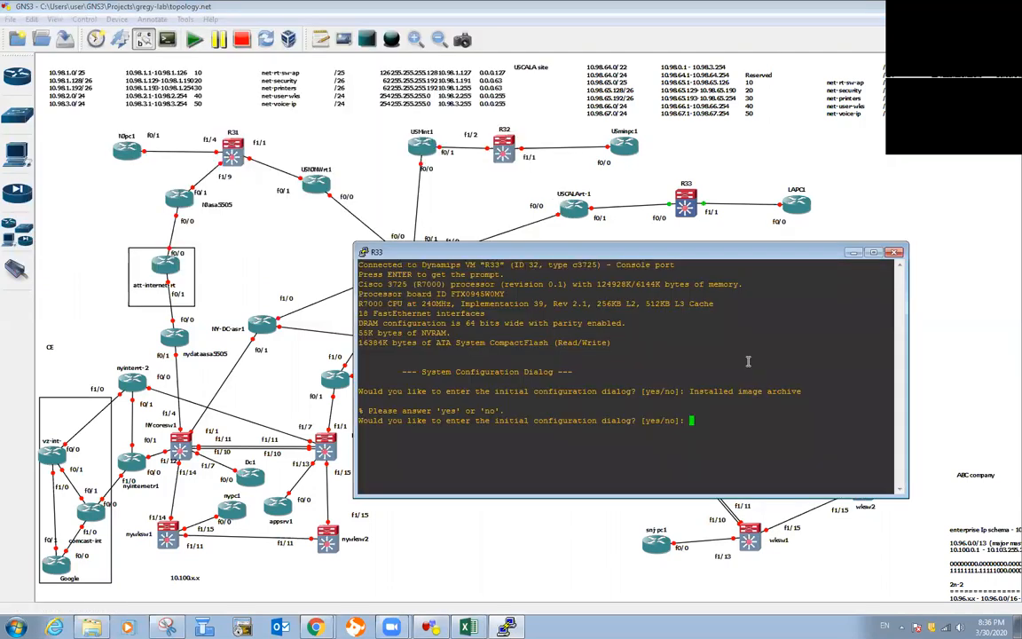
Step: Get past R33's initial configuration dialog to the user EXEC prompt
key("Return")
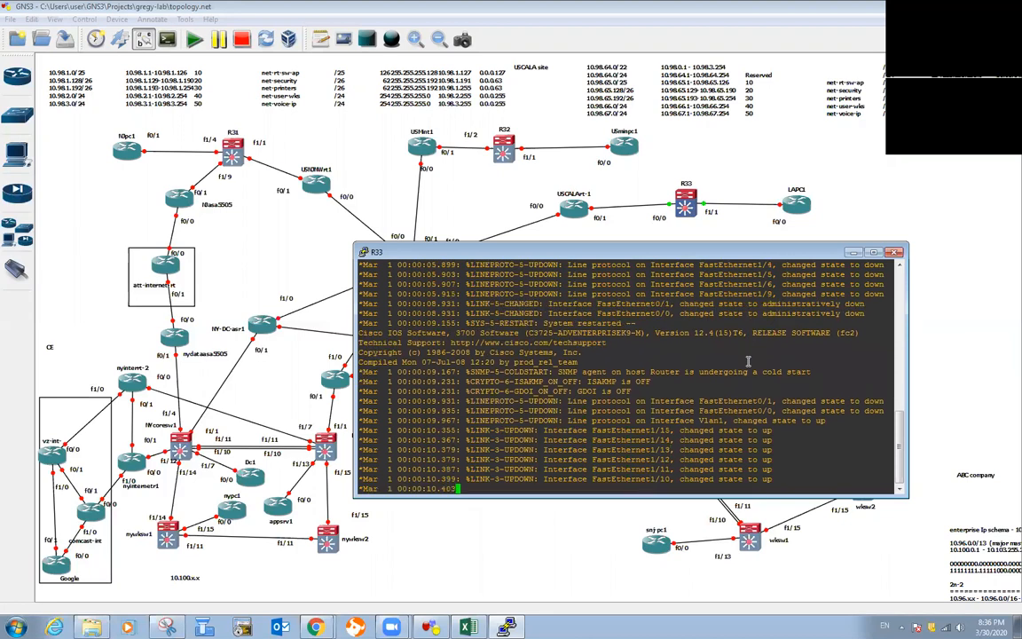
key("Return")
key("Return")
key("Return")
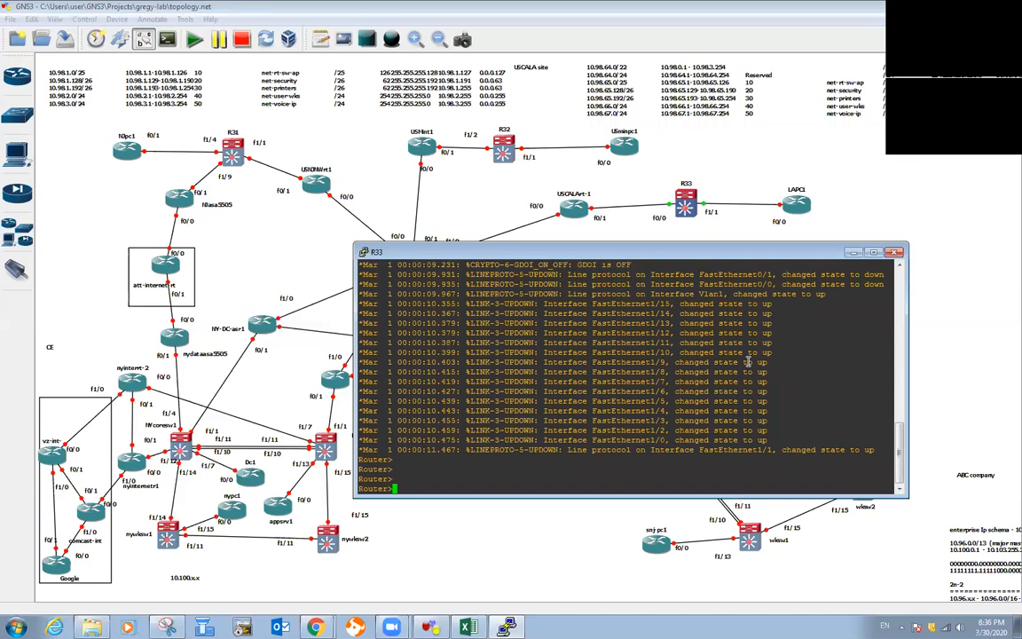
Step: Enable privileged mode on R33 and enter global configuration mode with config t
type("config t")
key("Return")
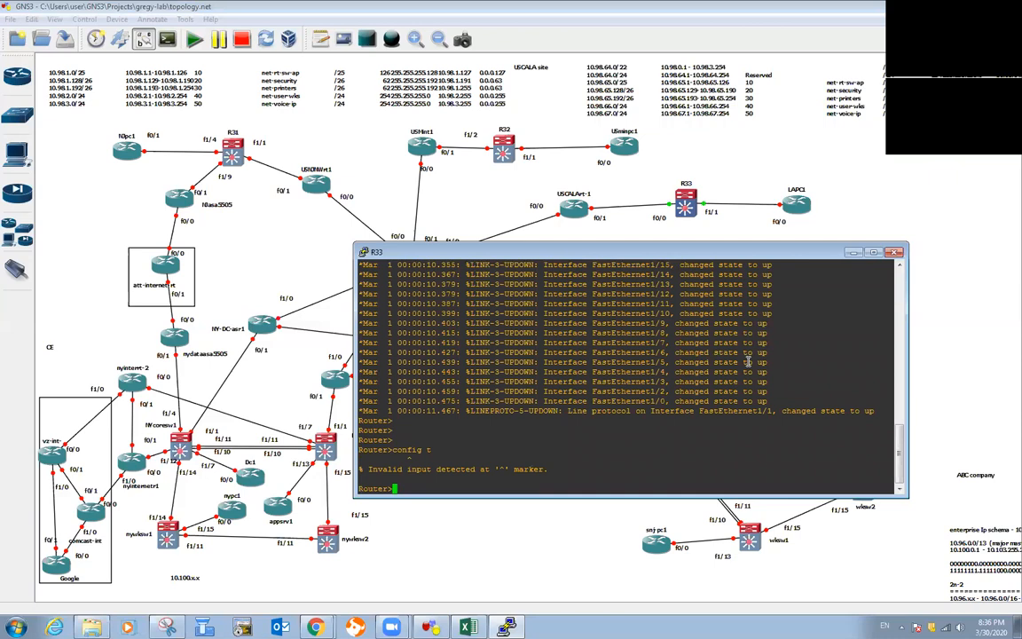
type("en")
key("Return")
type("co")
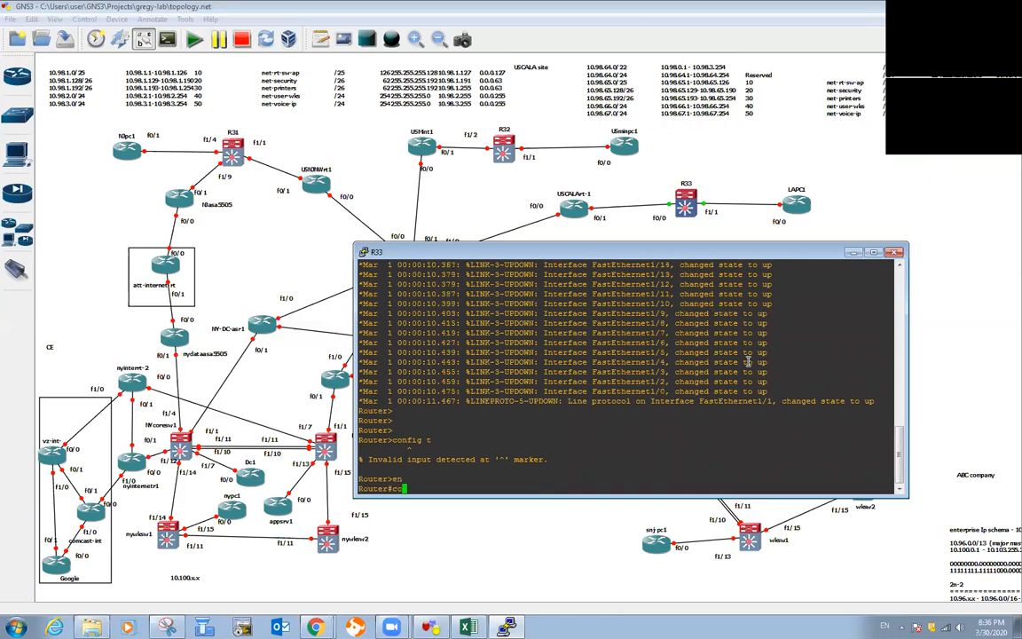
type("nfig t")
key("Return")
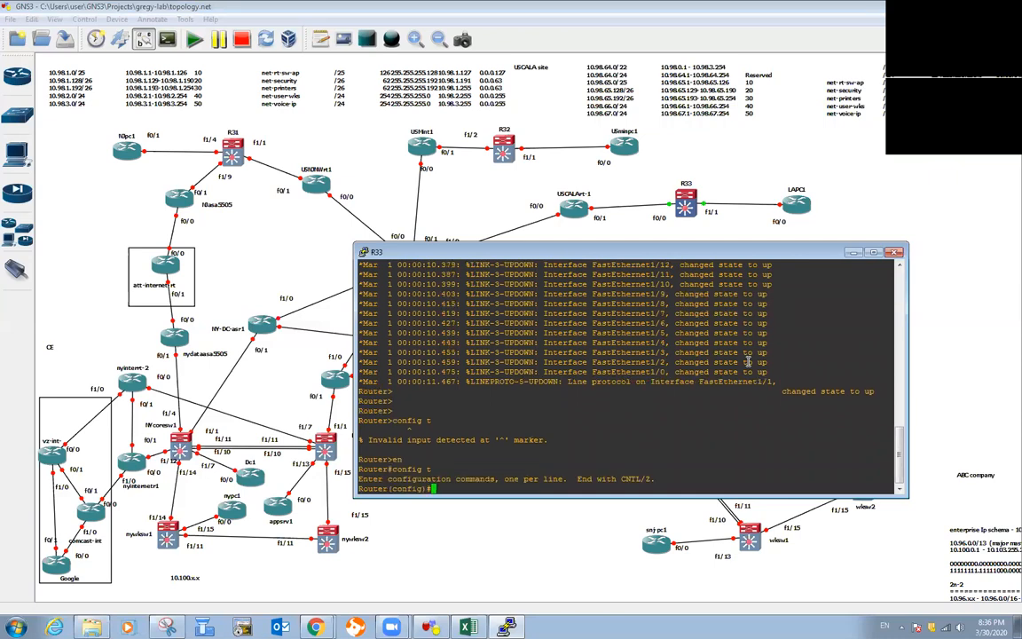
key("Return")
Step: Set R33's hostname to USCALA-sw-01 and leave configuration mode
type("hostname USCALA")
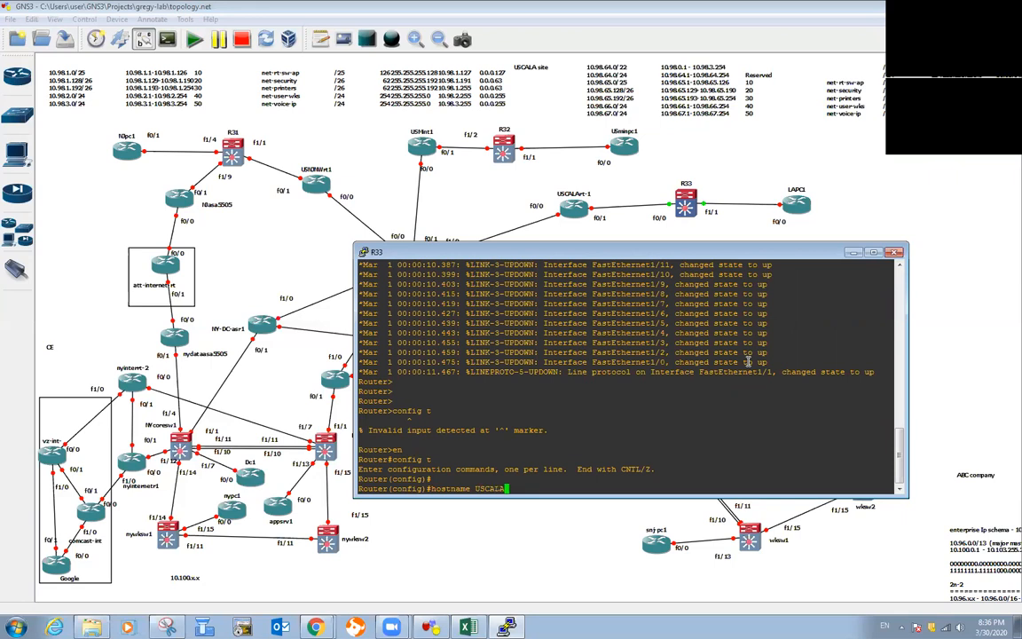
type("-sw-01")
key("Return")
key("Return")
key("Return")
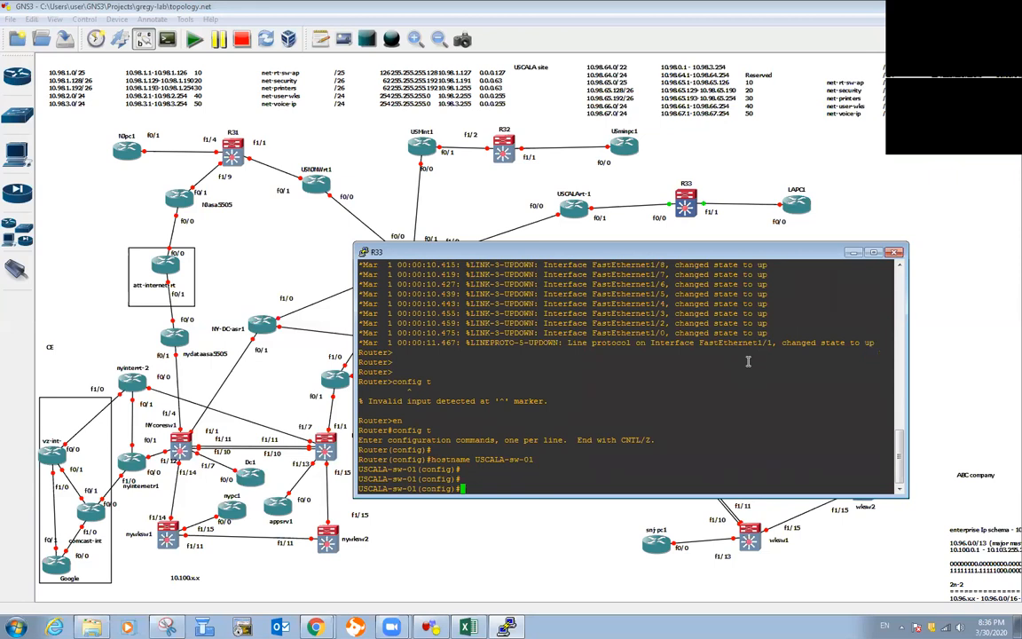
type("end")
key("Return")
key("Return")
key("Return")
key("Return")
key("Return")
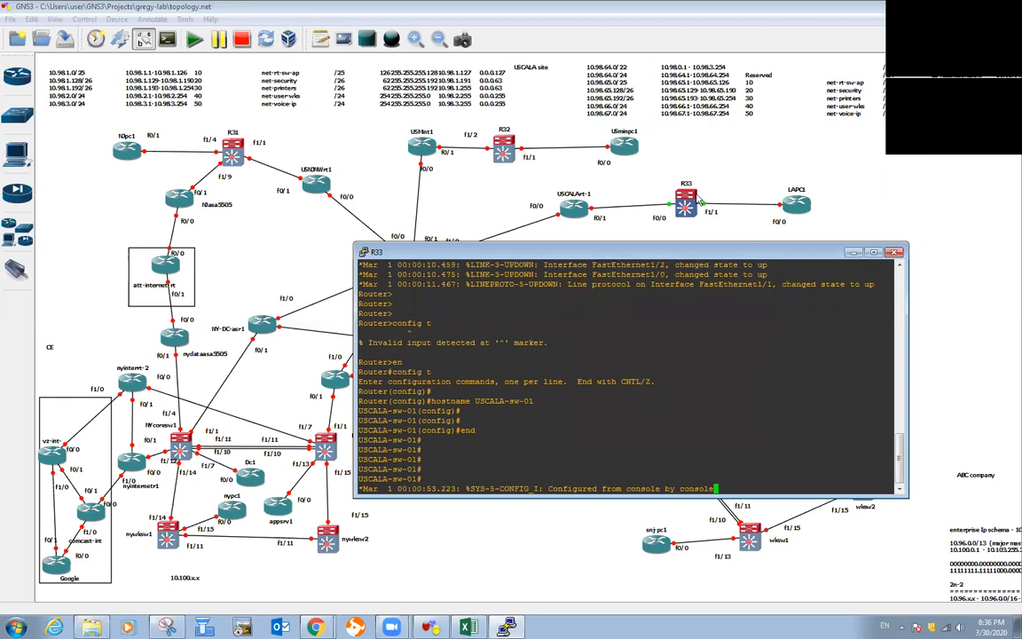
key("Return")
key("Return")
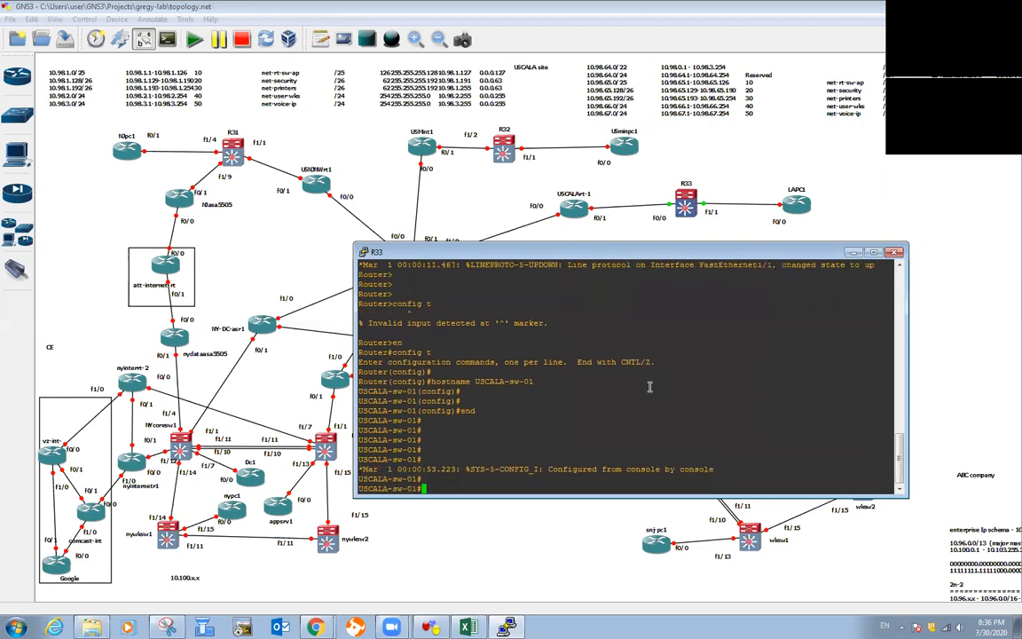
Step: List the switch's VLANs with show vlan-switch and enlarge the console window to read the output
type("show vlan b rief")
key("BackSpace")
key("BackSpace")
key("BackSpace")
key("BackSpace")
key("BackSpace")
key("BackSpace")
key("BackSpace")
key("BackSpace")
key("BackSpace")
key("BackSpace")
key("BackSpace")
type("va")
key("BackSpace")
type("lan-switch")
key("Return")
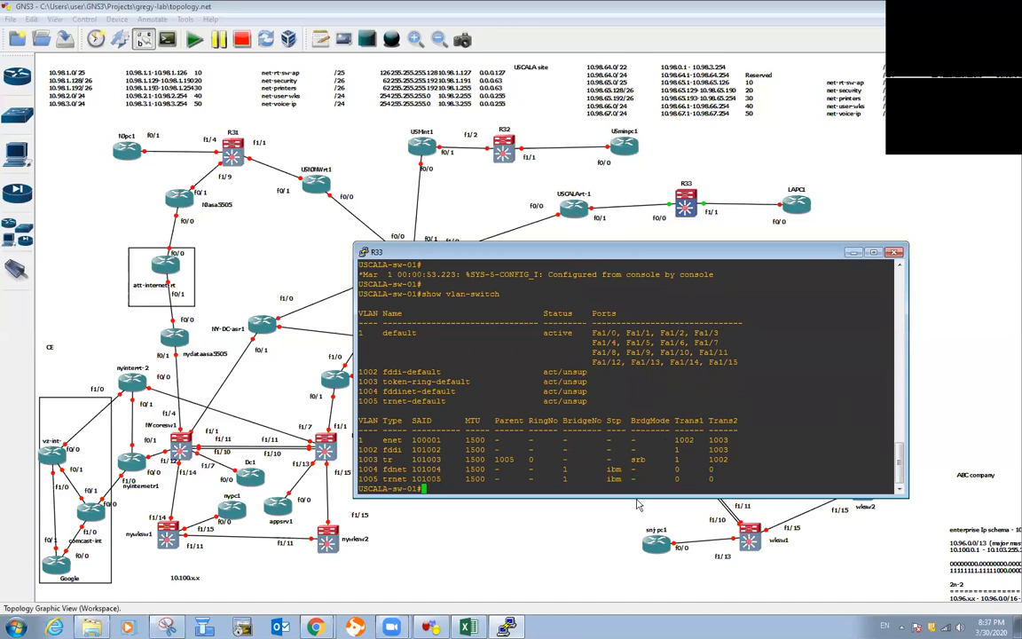
left_click_drag(638, 497, 640, 526)
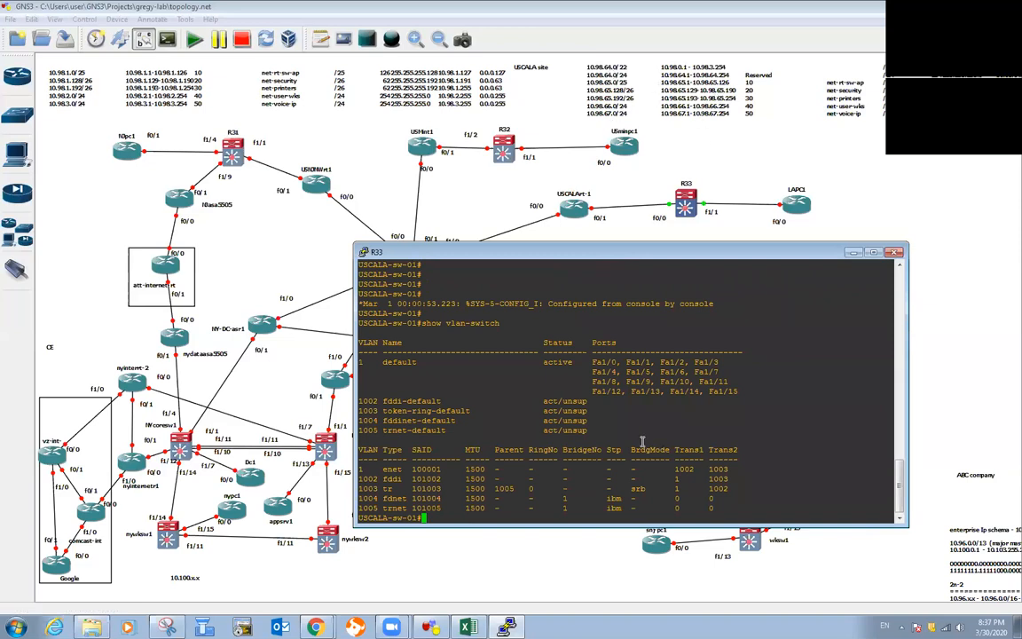
key("Return")
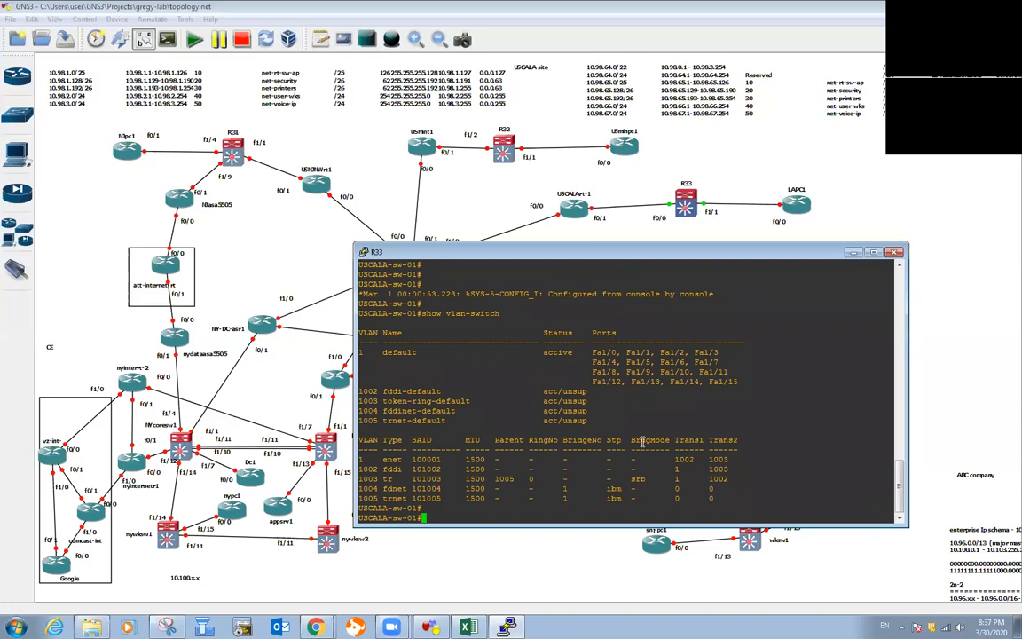
Step: Enter global configuration mode, create VLAN 10 with the name net-rt-sw-ap, and exit VLAN configuration
type("config t")
key("Return")
type("vlan 10")
key("Return")
type("name ")
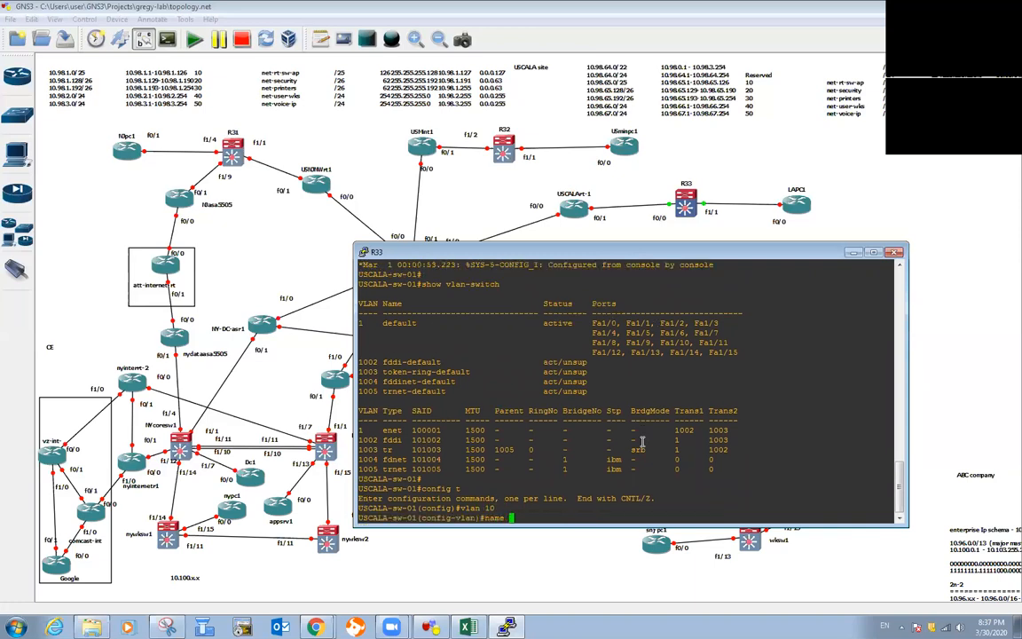
type("net-rt-sw-ap")
key("Return")
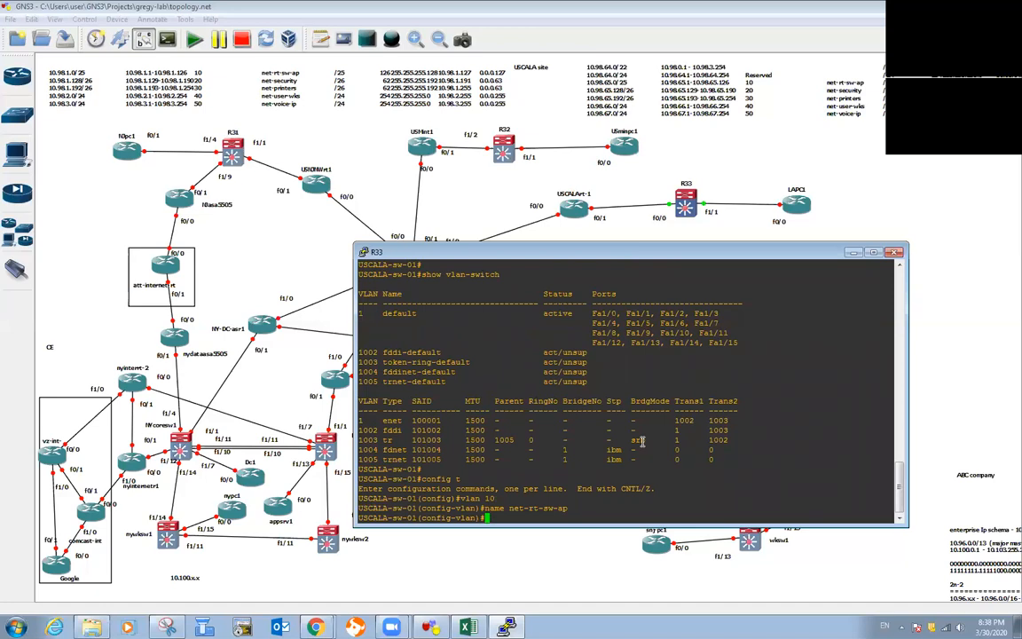
type("exit")
key("Return")
Step: Create VLAN 20 with the name net-security and exit VLAN configuration
type("vlan 20")
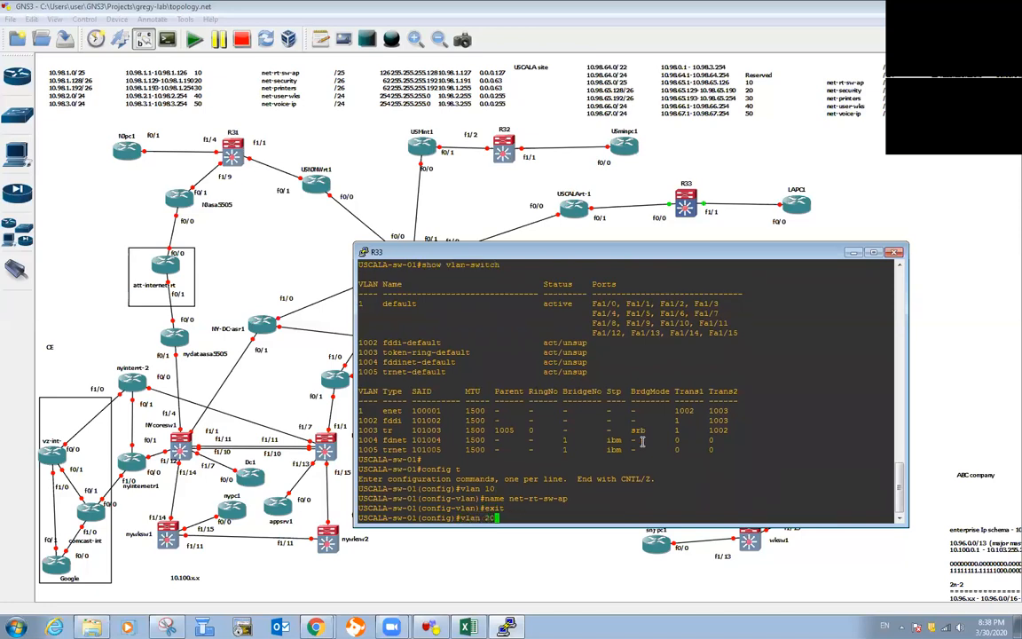
key("Return")
type("name net-security")
key("BackSpace")
key("BackSpace")
key("BackSpace")
key("BackSpace")
key("BackSpace")
type("urity")
key("Return")
type("exit")
key("Return")
Step: Create VLAN 30 with the name net-printers and exit VLAN configuration
type("vlan ")
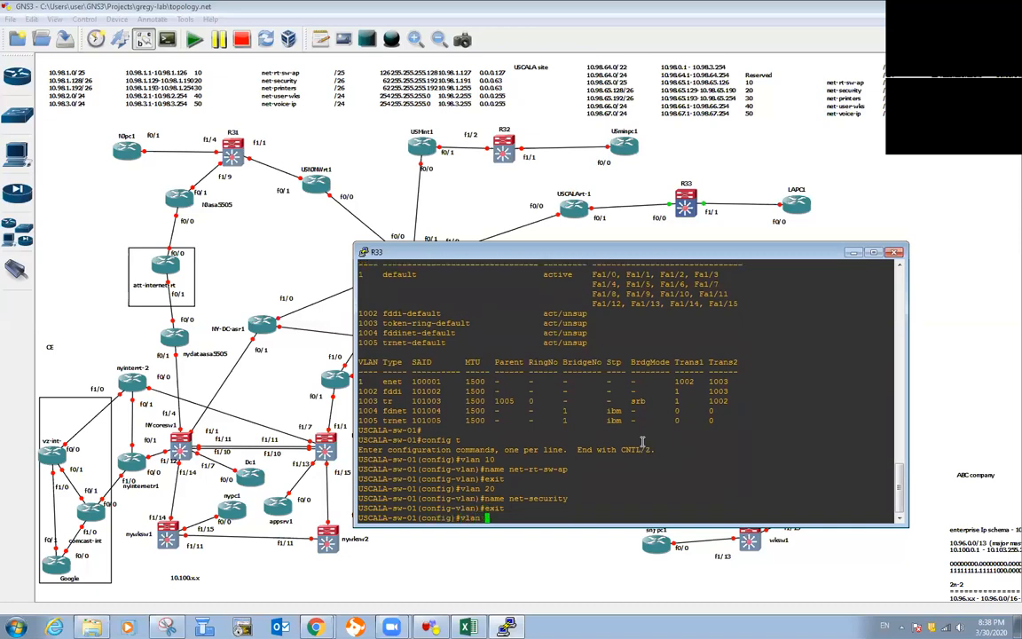
type("30")
key("Return")
type("name ")
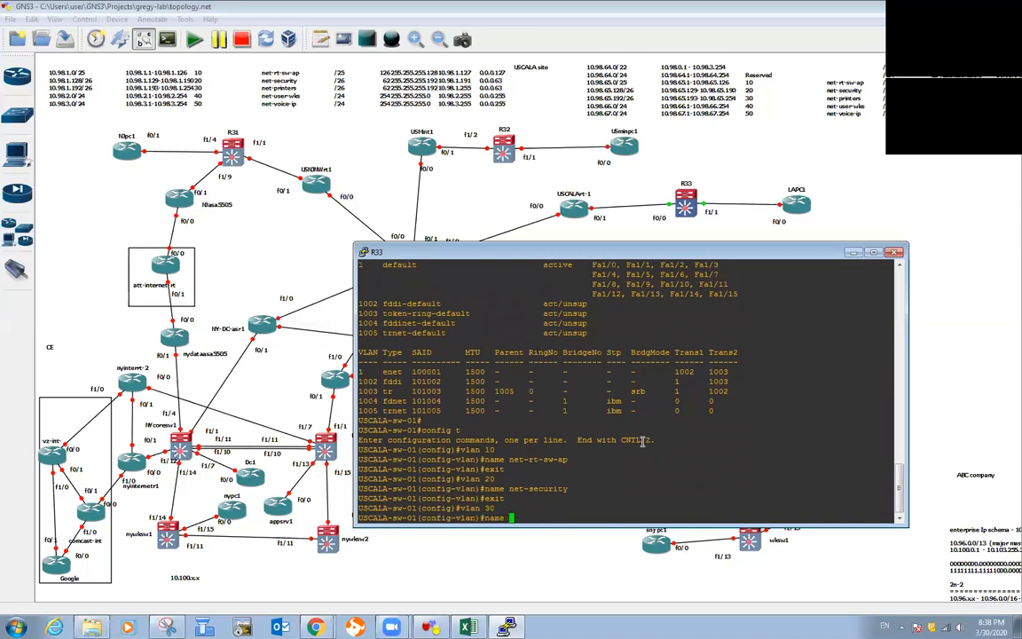
type("net-printers")
key("Return")
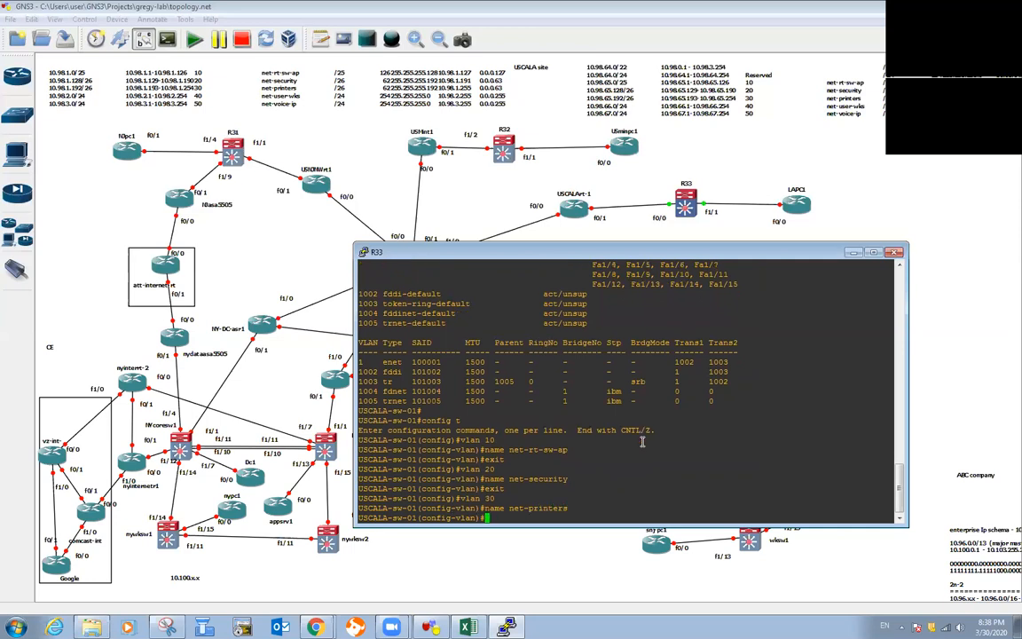
type("exit")
key("Return")
Step: Create VLAN 40 with the name user-wks and exit VLAN configuration
type("vlan")
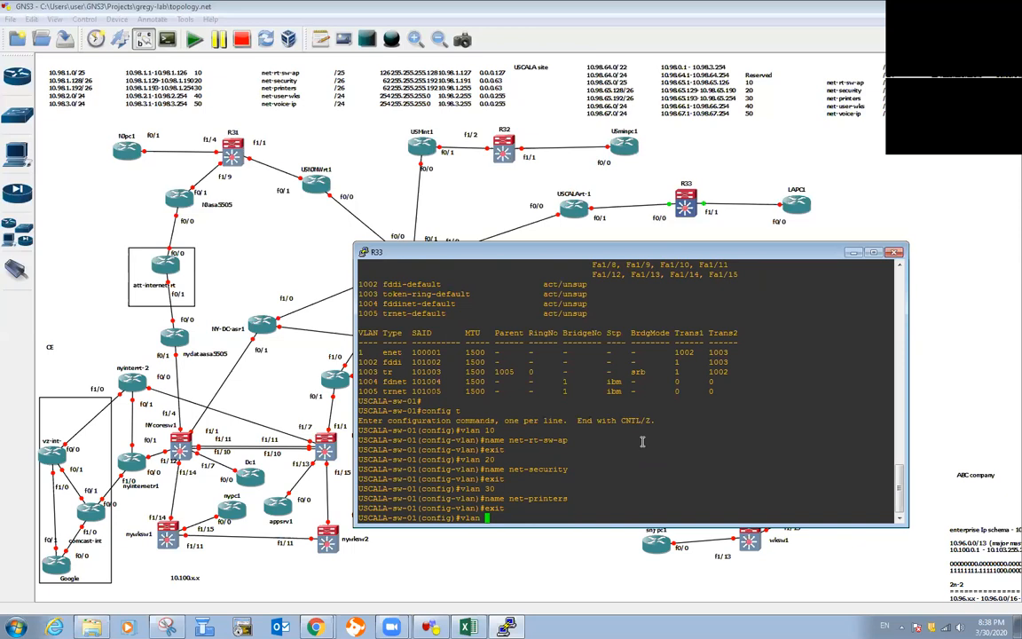
type("40")
key("Return")
type("name ")
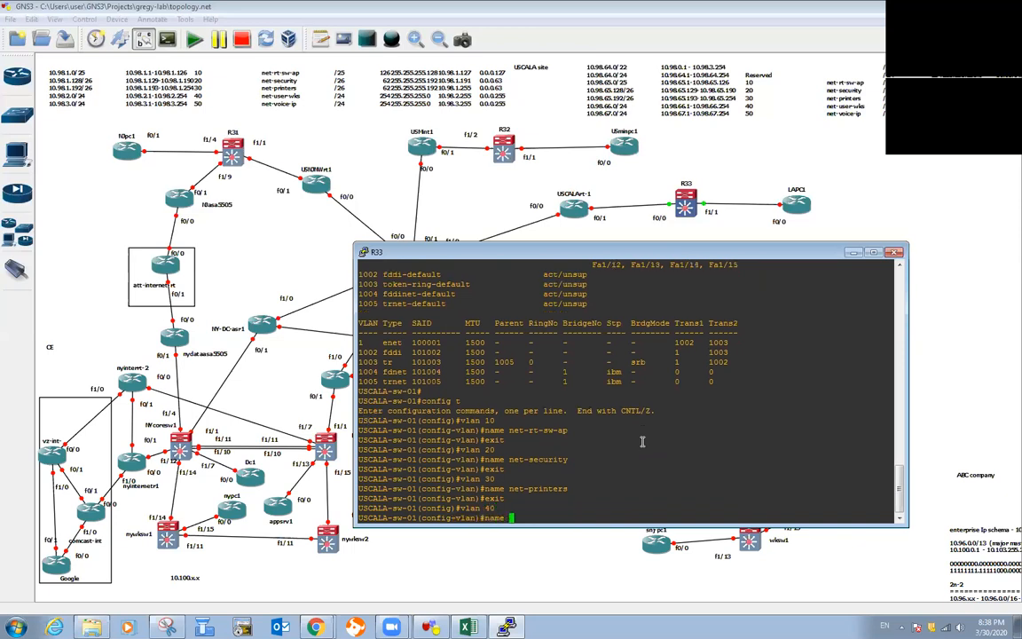
type("user-wks")
key("Return")
type("exit")
key("Return")
Step: Create VLAN 50 with the name voice-ip and end configuration mode
type("vlan")
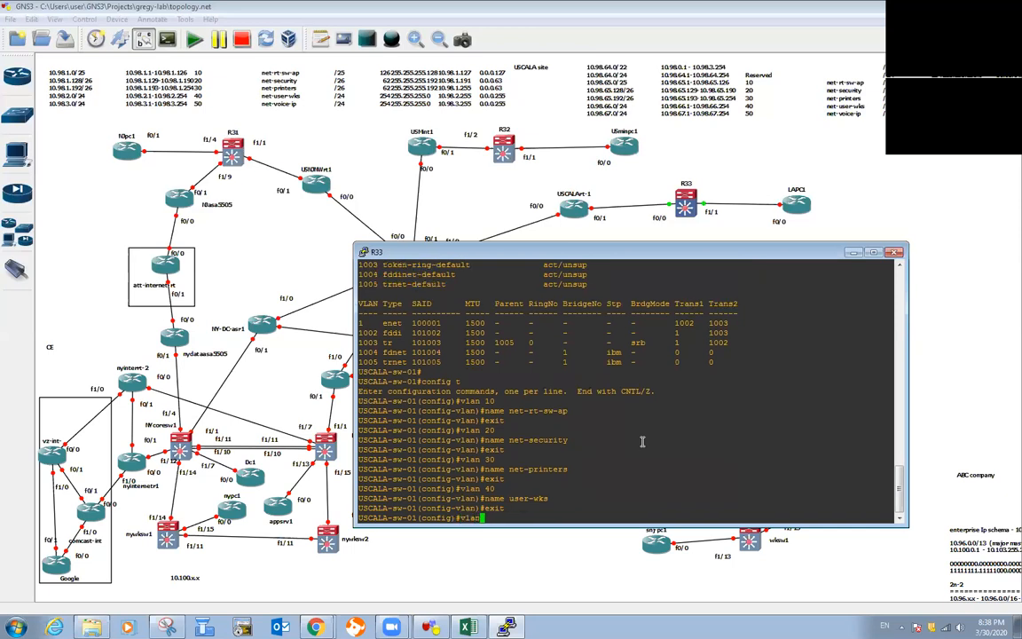
type(" 50")
key("Return")
type("name ")
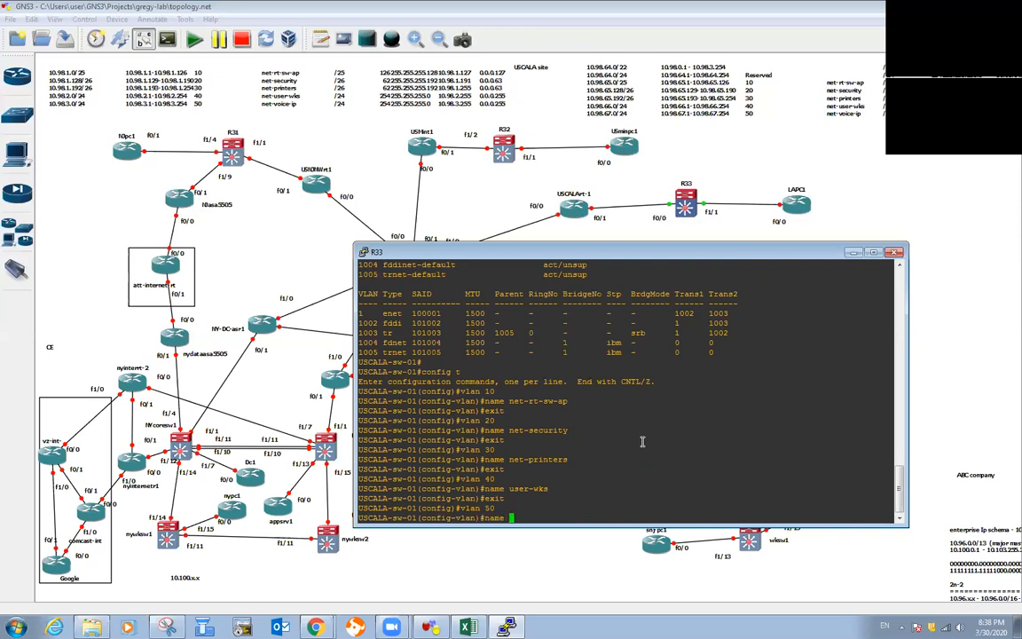
type("voice-ip")
key("Return")
type("end")
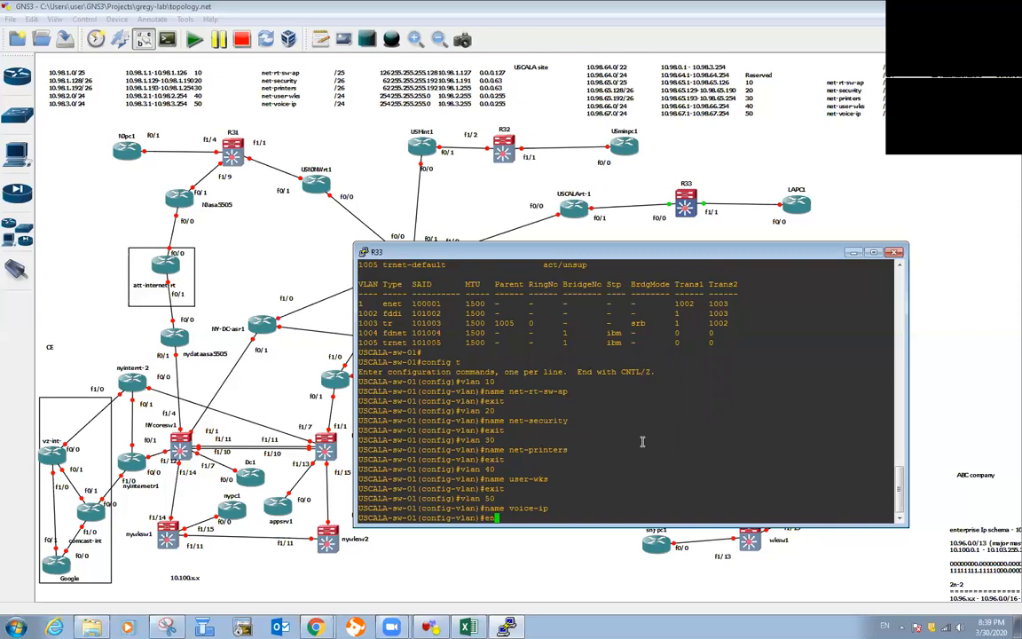
key("Return")
key("Return")
key("Return")
key("Return")
Step: List the switch's VLANs with show vlan-switch, enlarge the console window, and check the IDs and names of the site VLANs
type("show vlan-s")
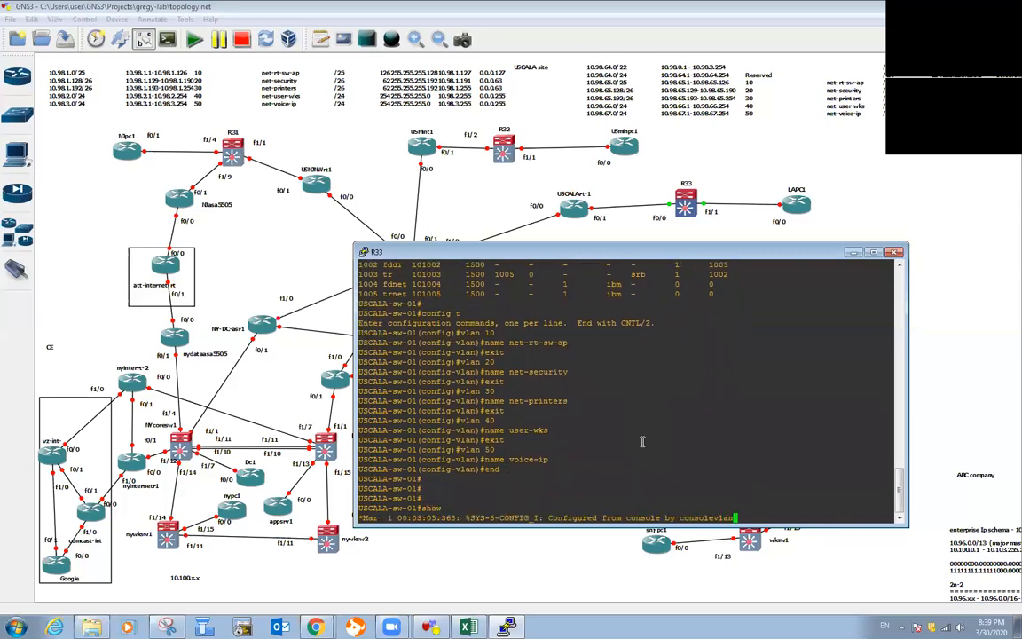
type("witch")
key("Return")
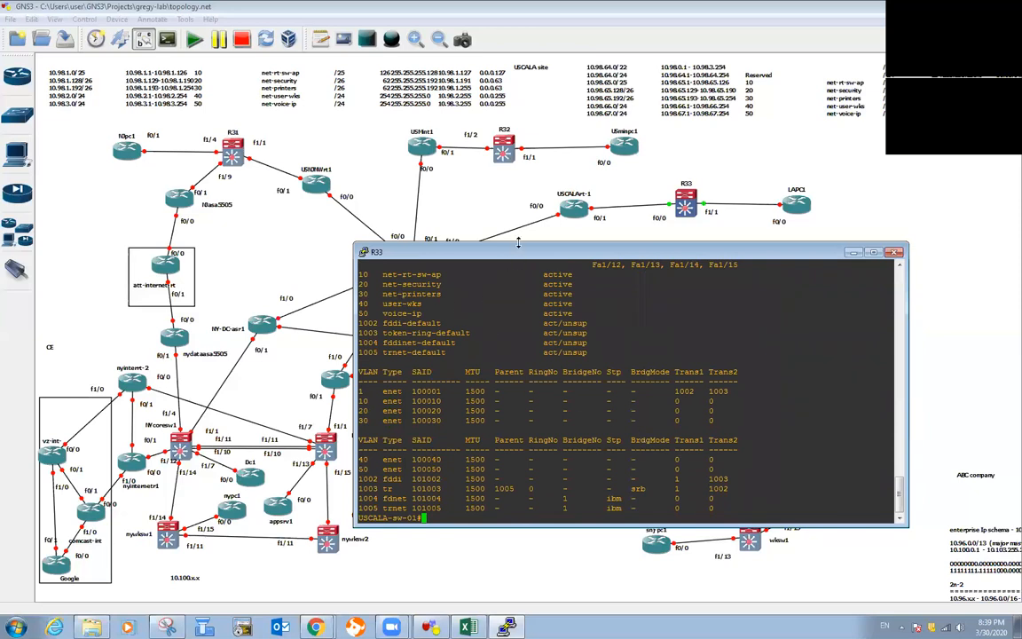
left_click_drag(519, 242, 519, 197)
left_click_drag(359, 274, 372, 314)
left_click(362, 303)
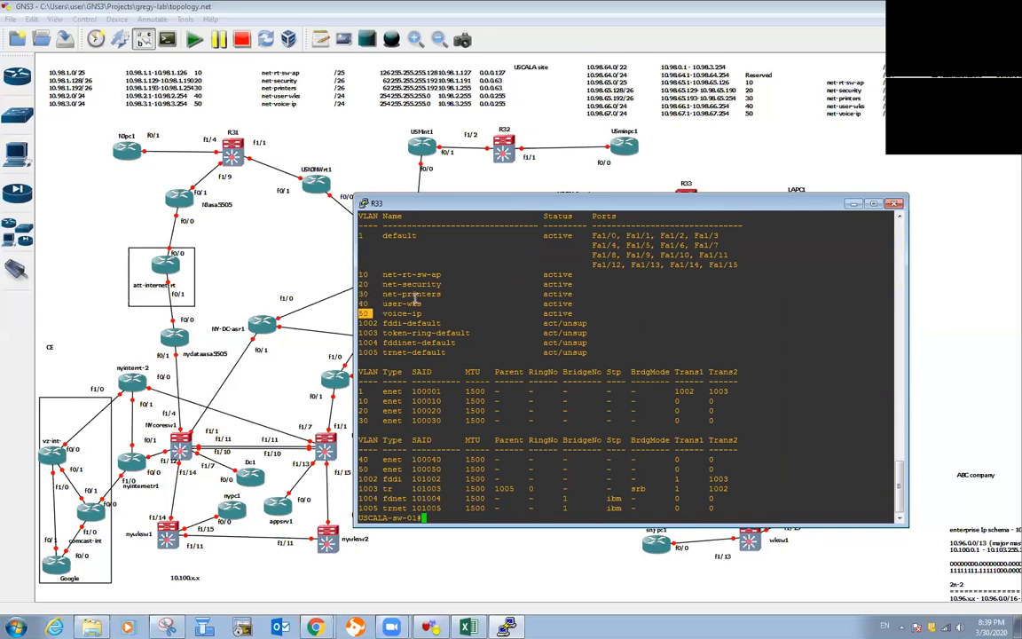
left_click_drag(385, 274, 417, 286)
left_click(408, 288)
left_click_drag(384, 274, 412, 274)
key("Return")
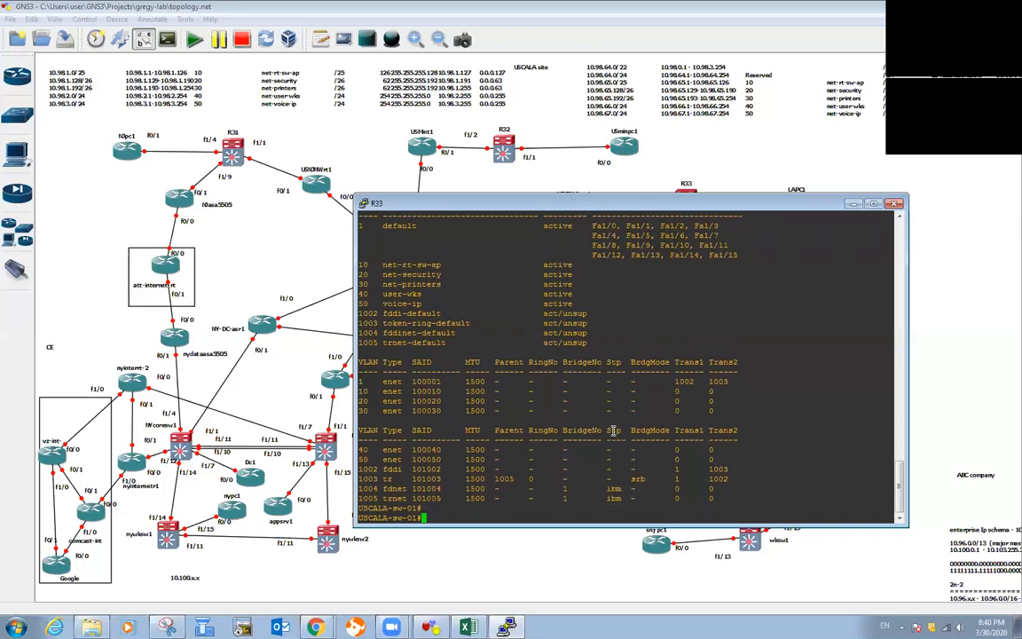
Step: Display the VTP status with show vtp s, restore the console window's height, and check the VTP operating mode
type("show vtp s")
key("Return")
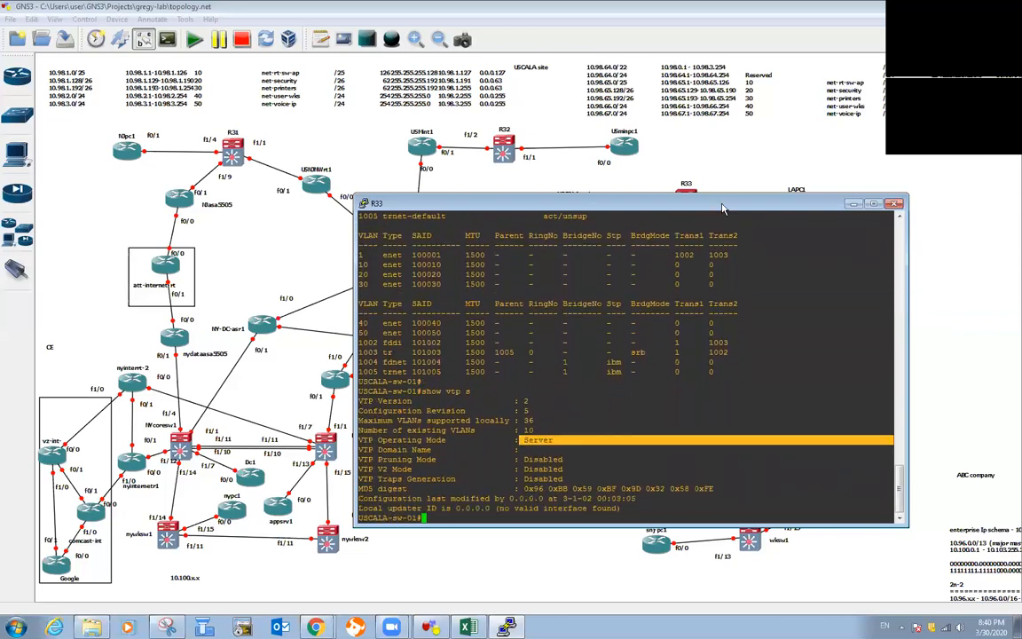
left_click_drag(726, 193, 726, 241)
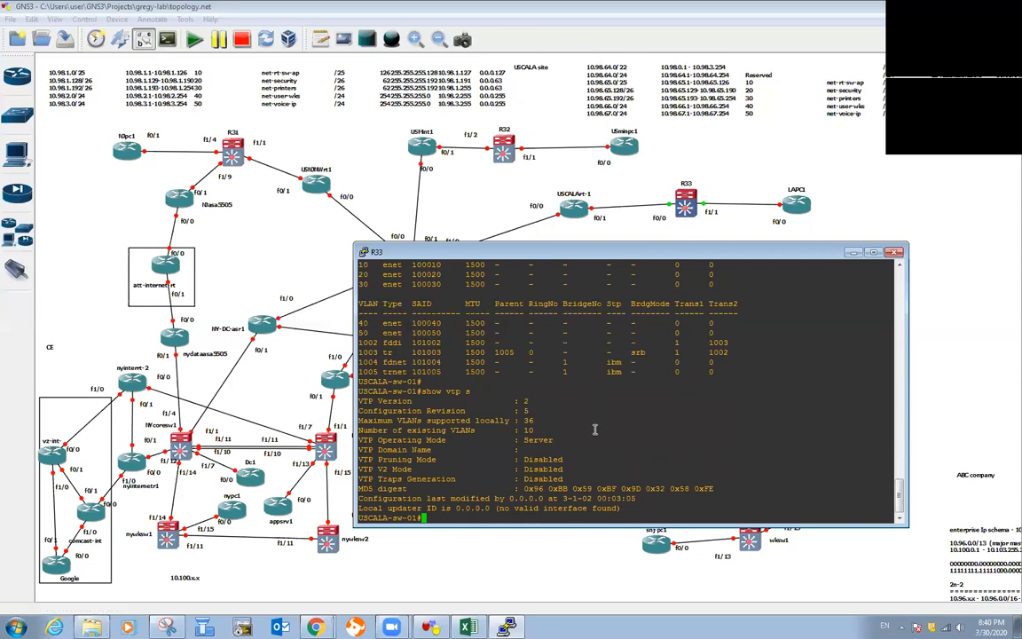
double_click(543, 441)
left_click(551, 438)
key("Return")
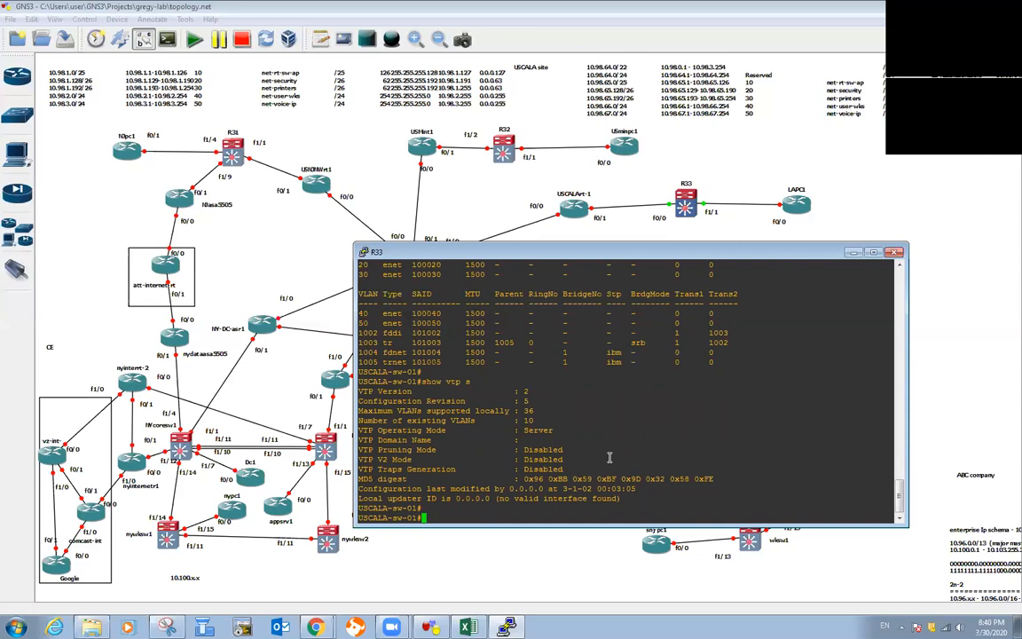
Step: Enter global configuration mode and list the options of the vtp command with its context help
type("config t")
key("Return")
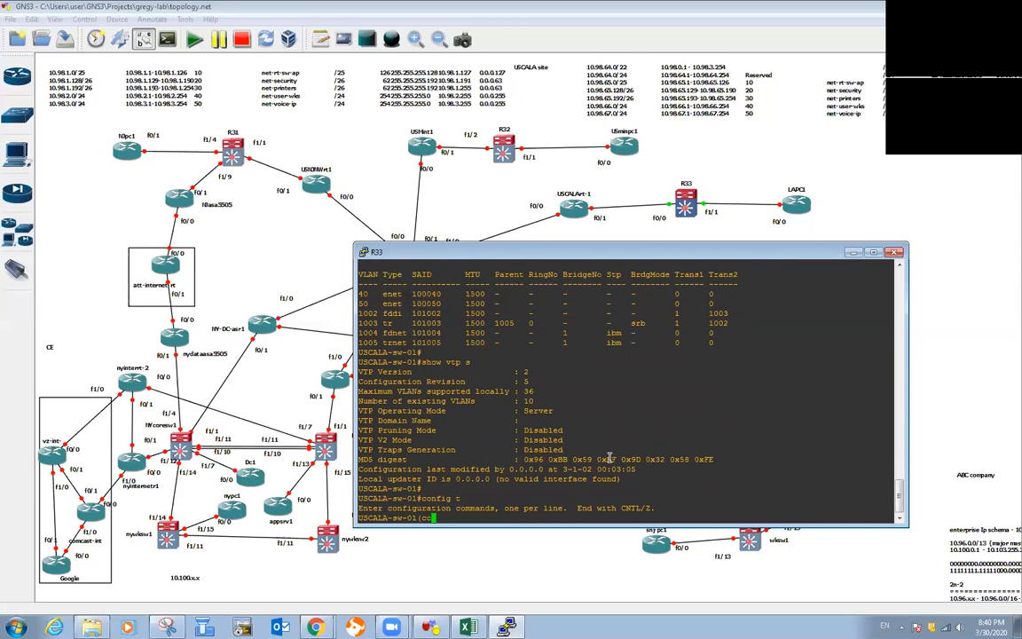
type("vtp mode")
key("BackSpace")
key("BackSpace")
key("BackSpace")
key("BackSpace")
key("BackSpace")
type("c")
type("omai")
type(" ?")
key("BackSpace")
key("BackSpace")
key("BackSpace")
key("BackSpace")
key("BackSpace")
key("BackSpace")
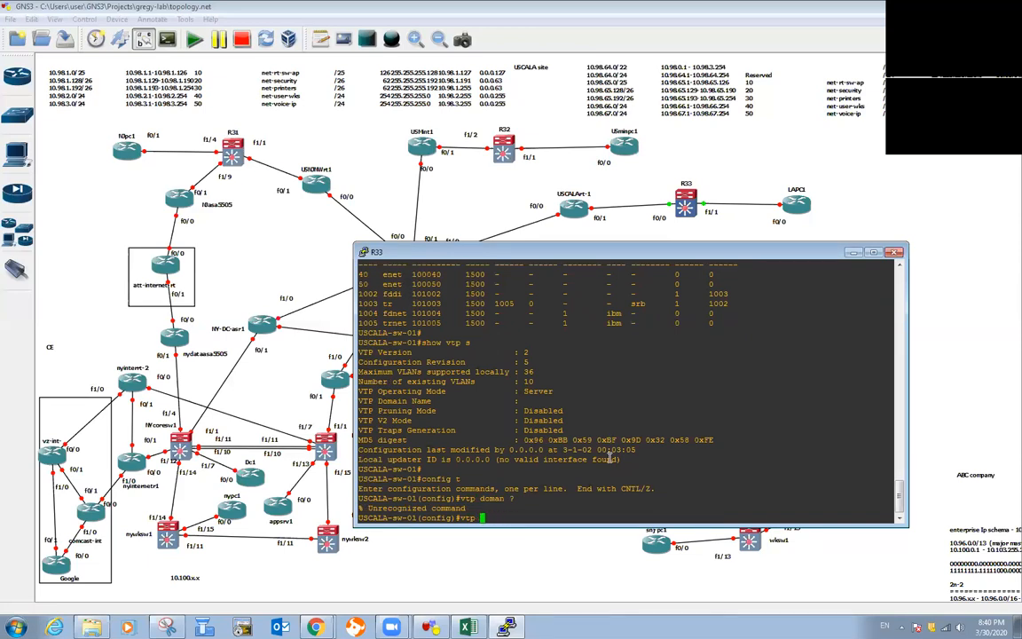
type("?")
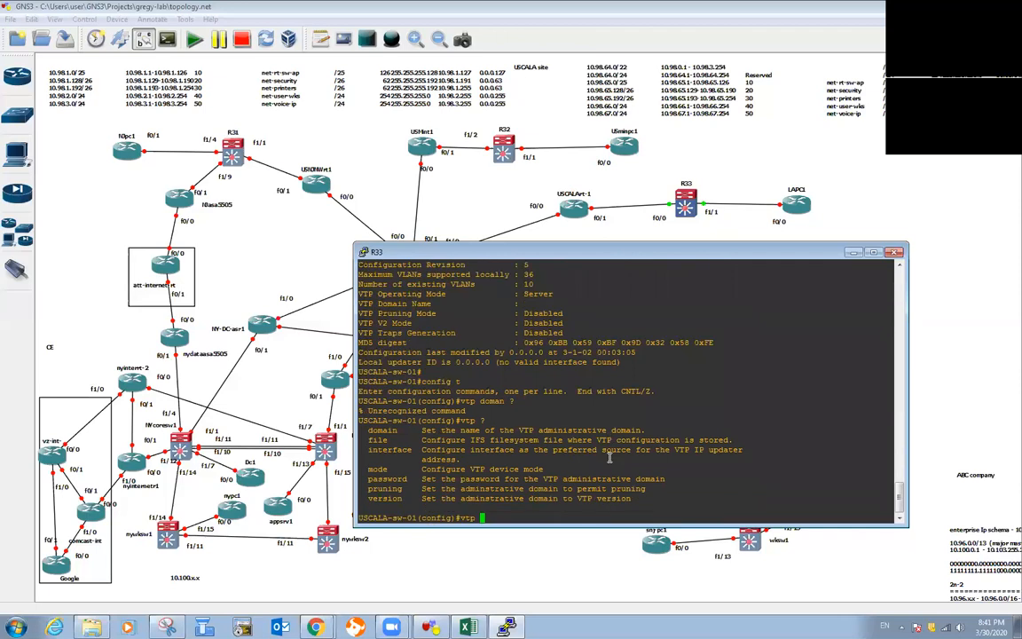
Step: Check the help for vtp domain, set the VTP domain name to ABC_domain, and end configuration mode
type("domain ?")
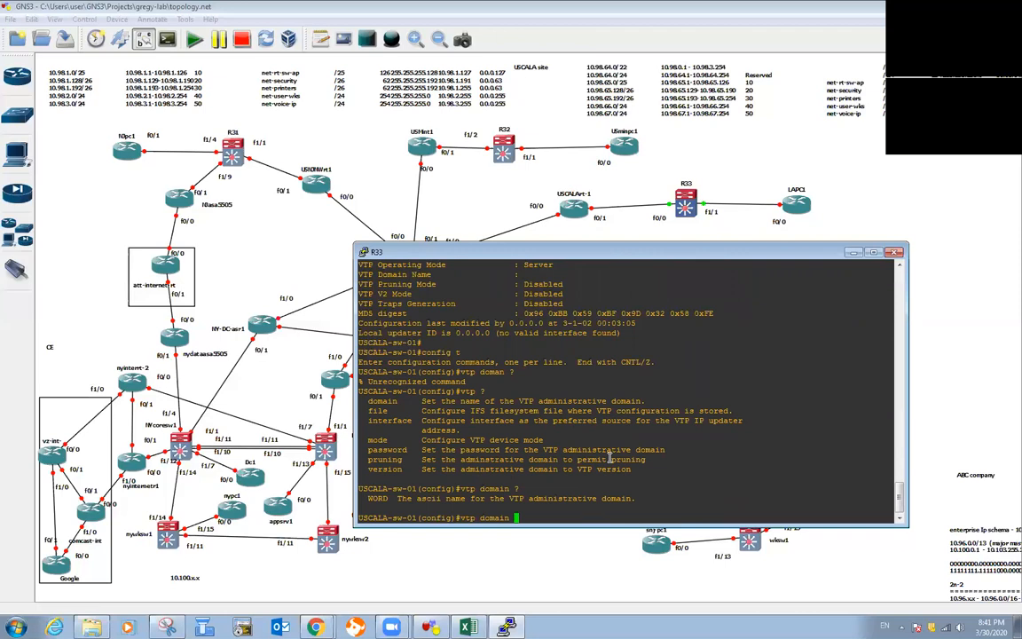
type("ABC")
type(" do")
key("BackSpace")
key("BackSpace")
type("domain")
key("Return")
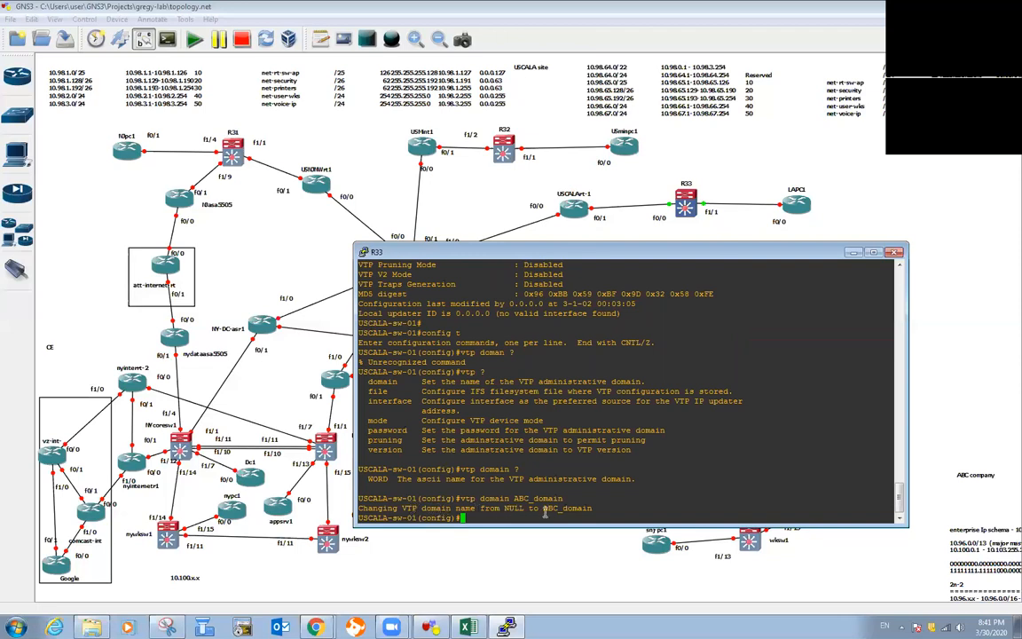
left_click_drag(541, 508, 600, 508)
left_click(599, 507)
type("end")
key("Return")
key("Return")
key("Return")
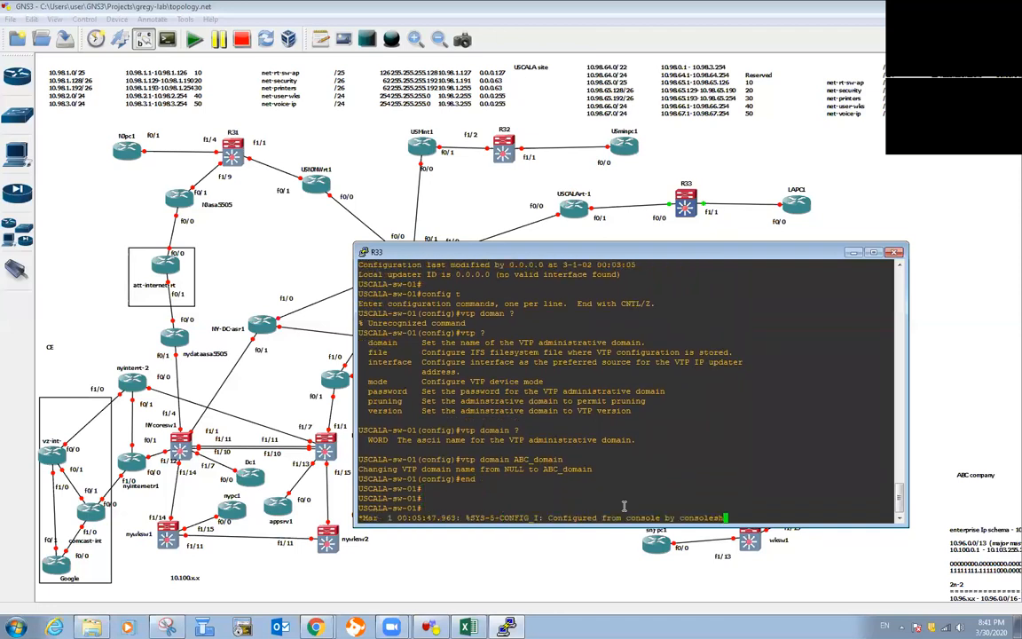
key("Return")
key("Return")
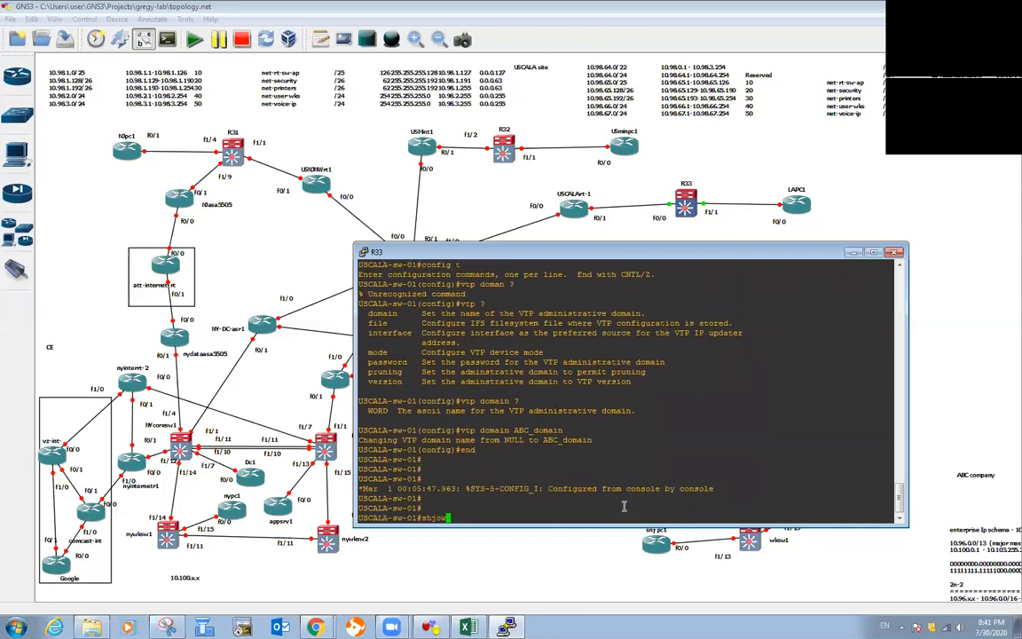
Step: Display the VTP information with show vtp status and check the switch's operating mode
type("show vtp s")
key("Tab")
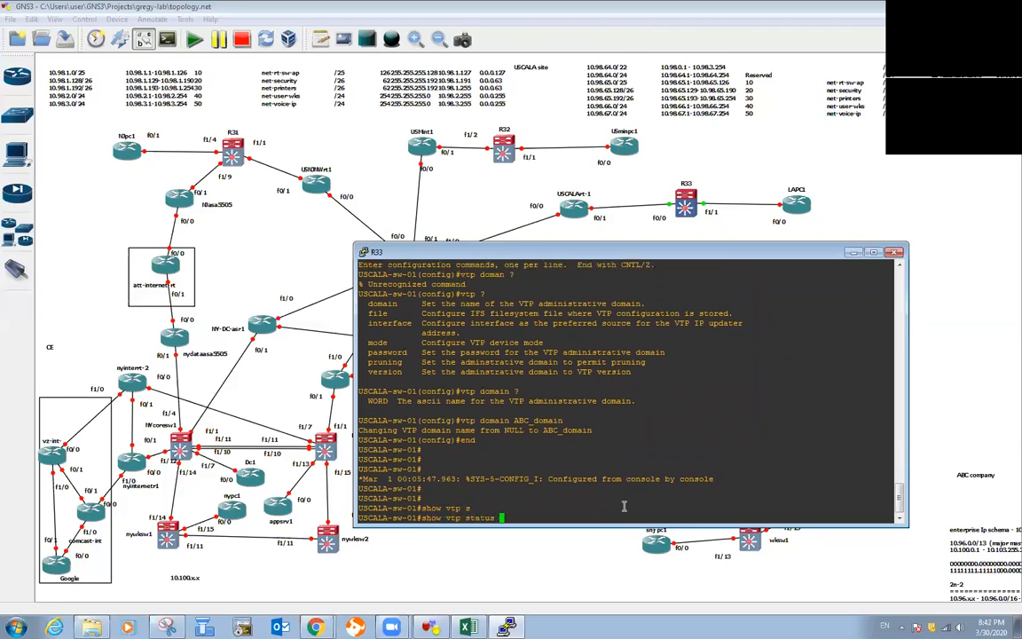
key("Return")
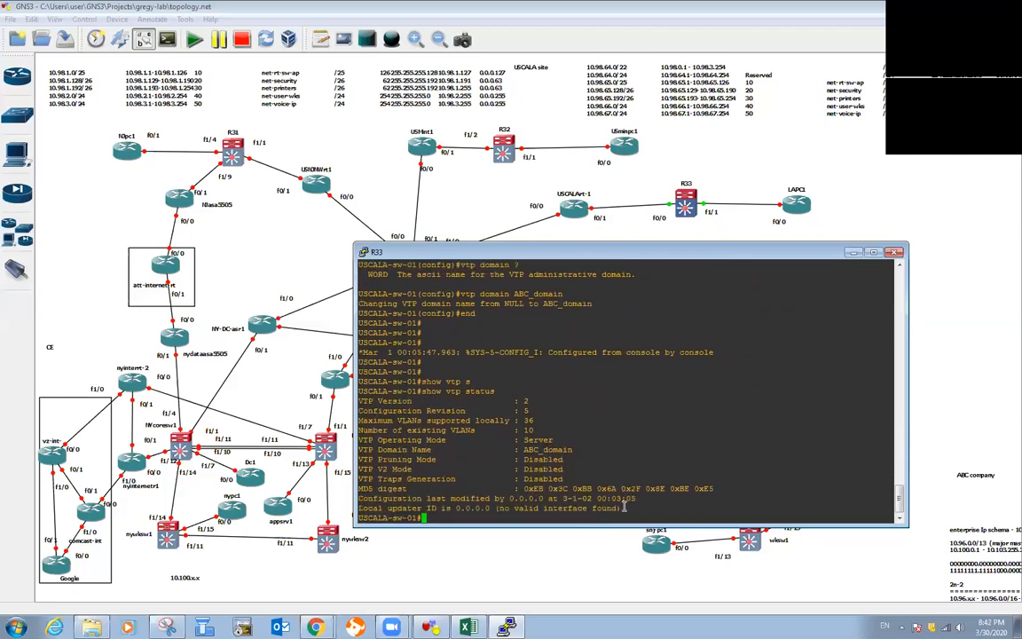
left_click_drag(518, 440, 565, 441)
left_click(572, 471)
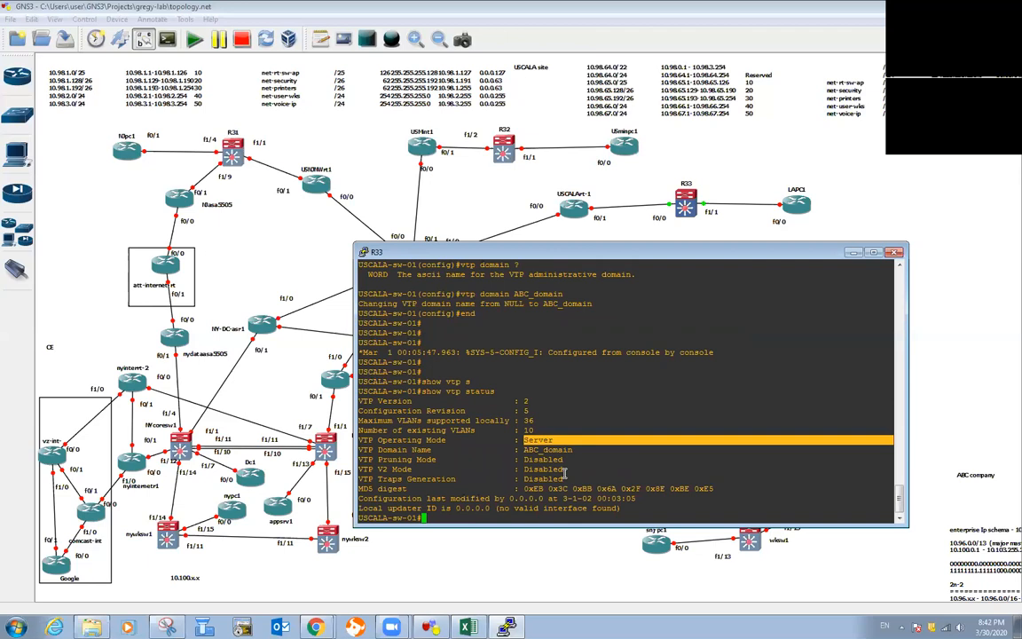
Step: List the VLANs with show vlan-switch, compare them with the VTP status output above, and page through to the end
type("show vlan-switch")
key("Return")
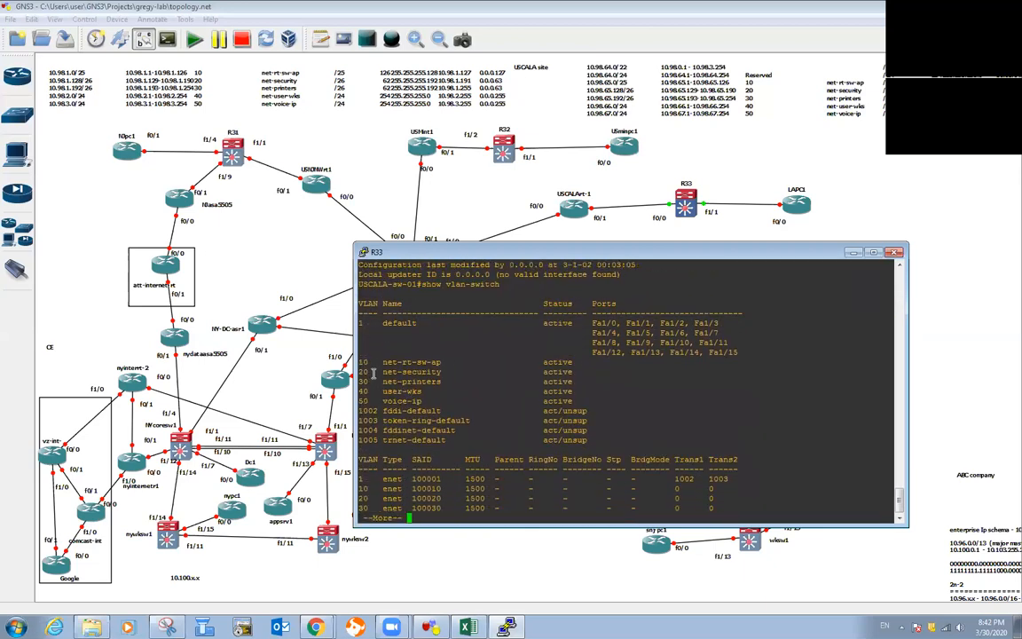
left_click_drag(361, 374, 371, 374)
scroll(539, 468, "up", 8)
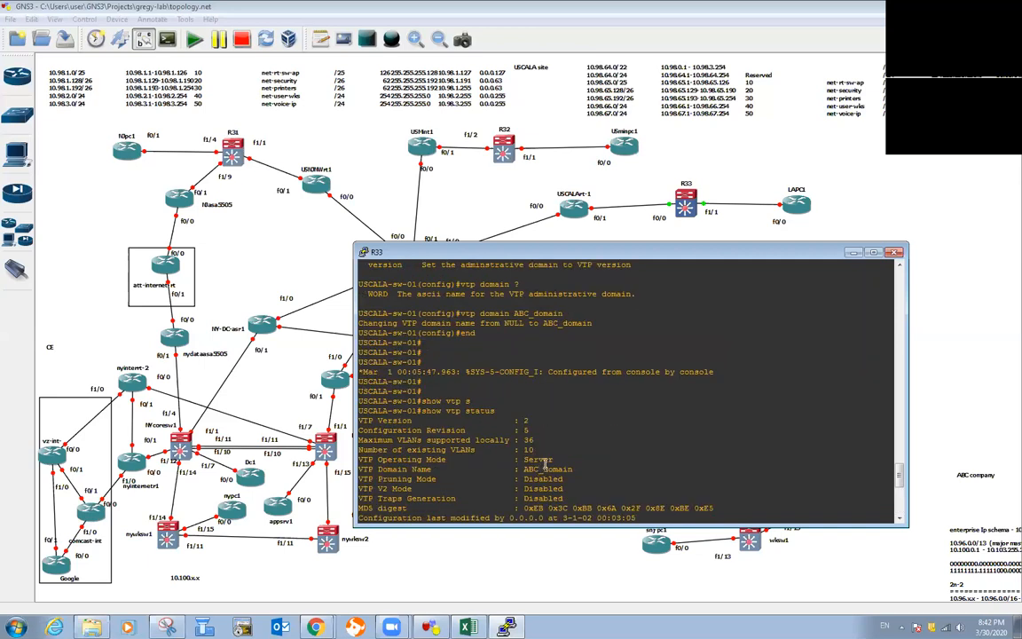
scroll(543, 462, "down", 8)
key("space")
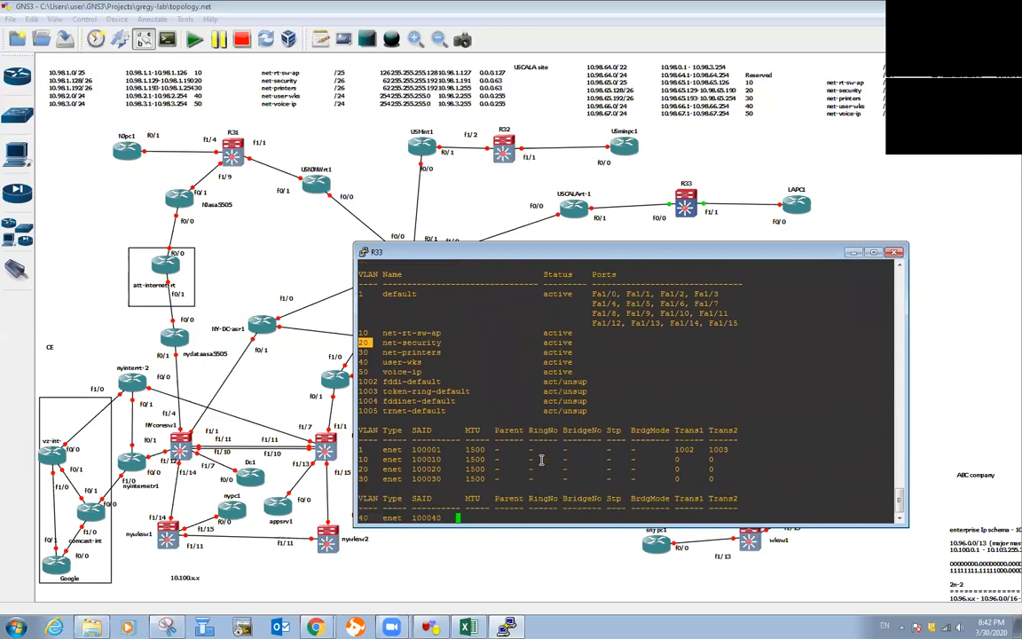
key("Return")
key("Return")
Step: Display the VTP status again and examine the domain name and pruning mode entries
type("show vtp s")
key("Tab")
key("Return")
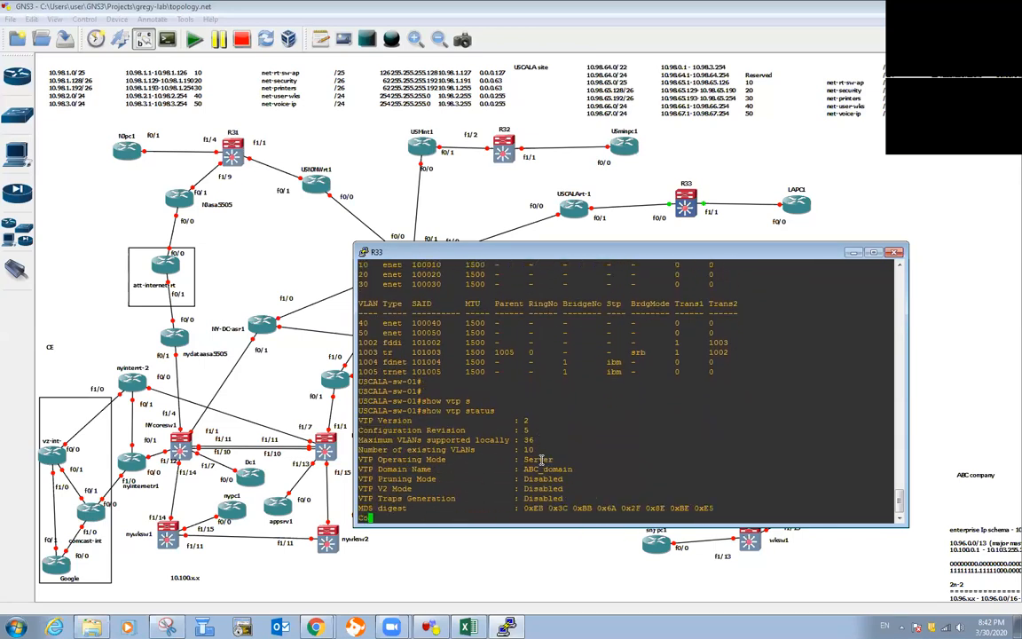
left_click_drag(523, 450, 572, 451)
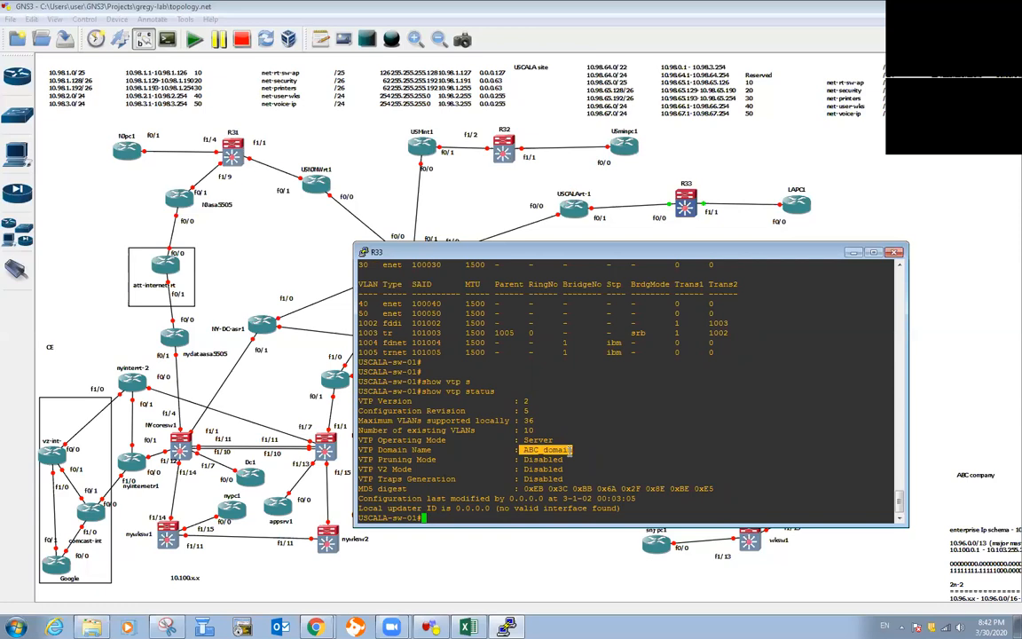
left_click(579, 463)
mouse_move(526, 450)
left_mouse_down()
mouse_move(572, 450)
mouse_move(537, 451)
left_mouse_up()
left_click(574, 452)
left_click_drag(543, 451, 572, 451)
left_click(577, 463)
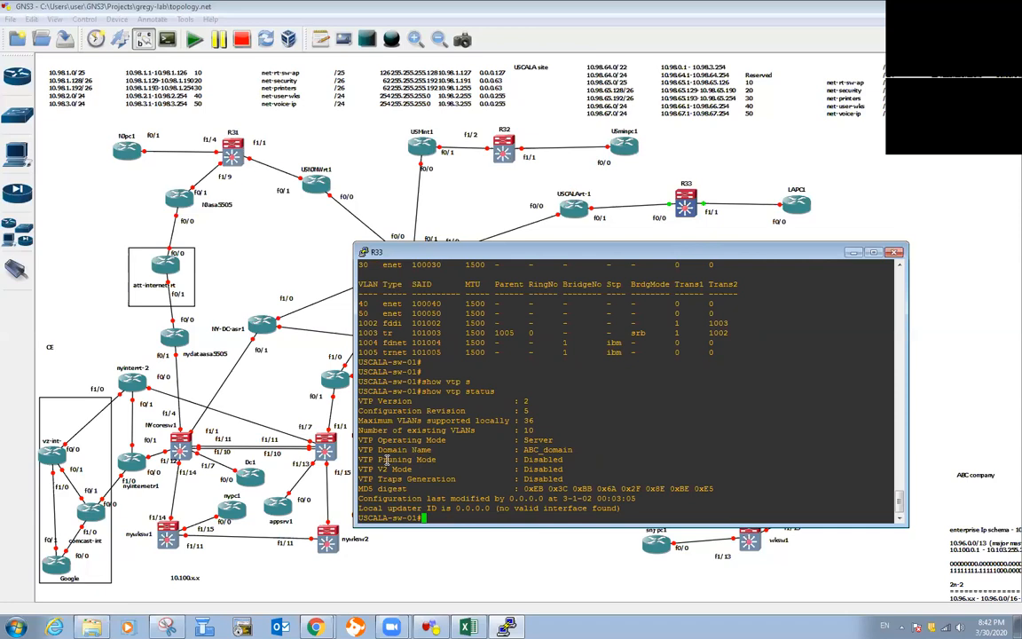
left_click_drag(521, 451, 582, 453)
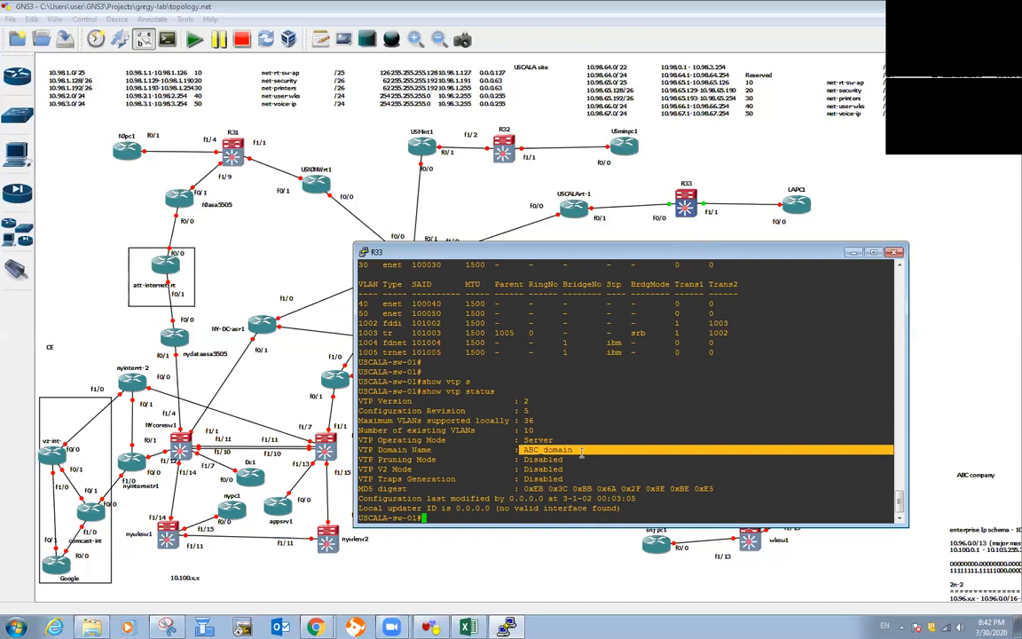
left_click(545, 450)
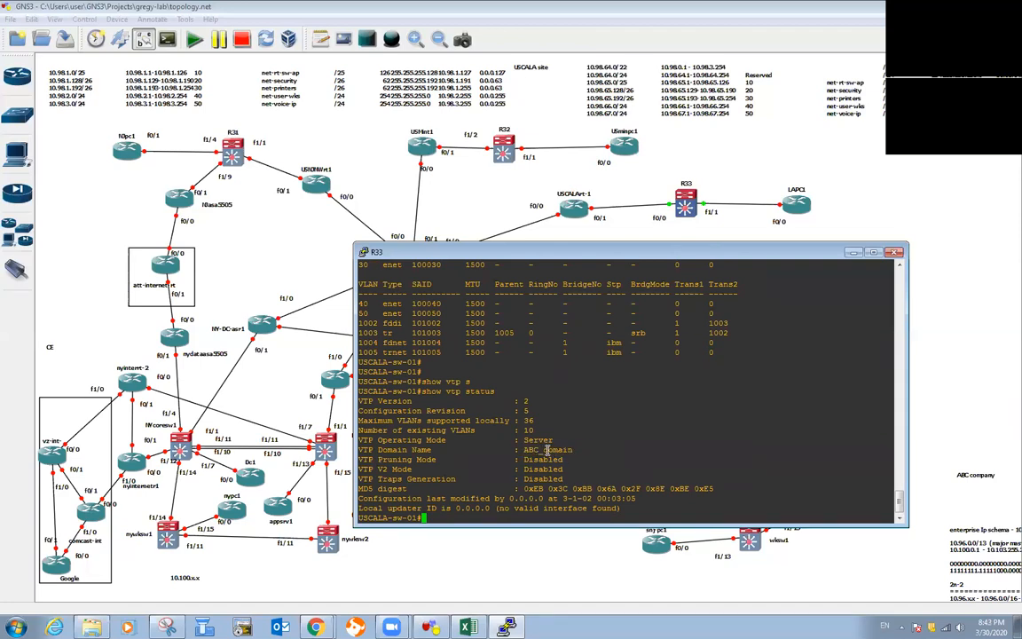
left_click_drag(547, 450, 612, 474)
left_click(586, 470)
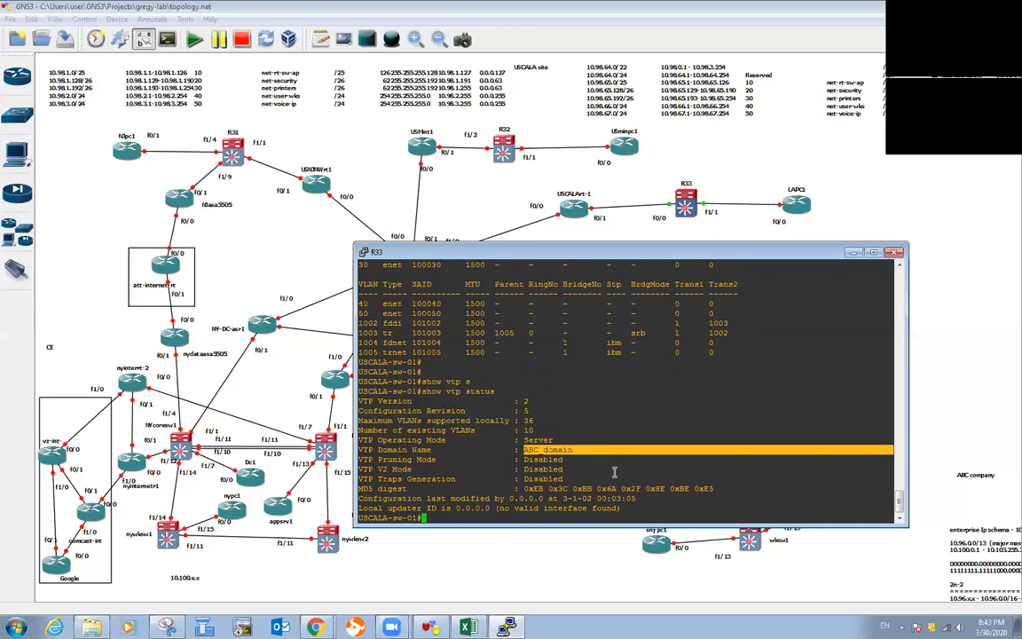
left_click(611, 474)
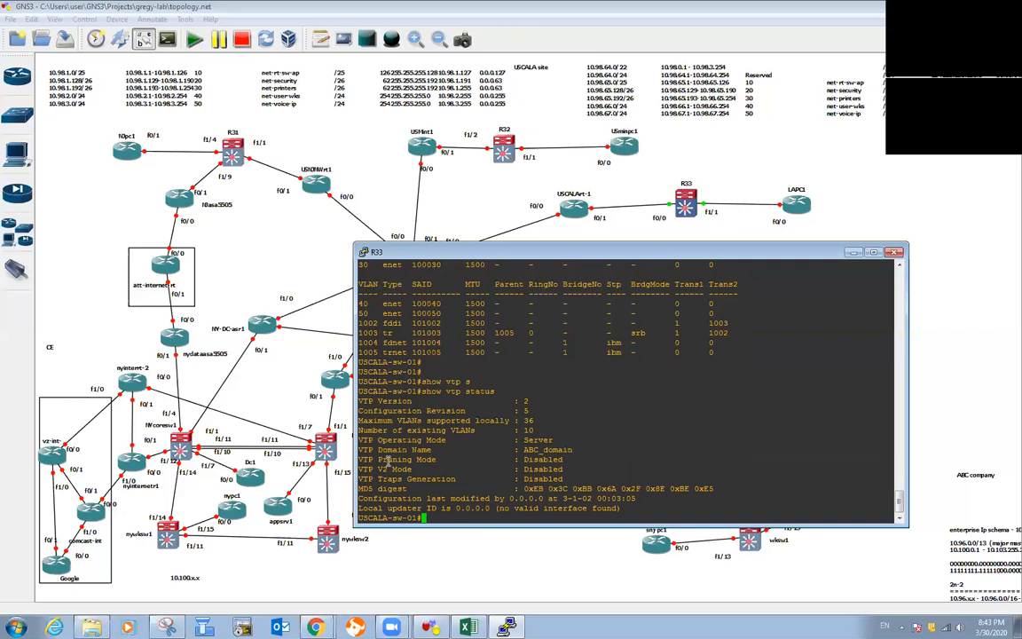
left_click_drag(460, 459, 380, 460)
key("Return")
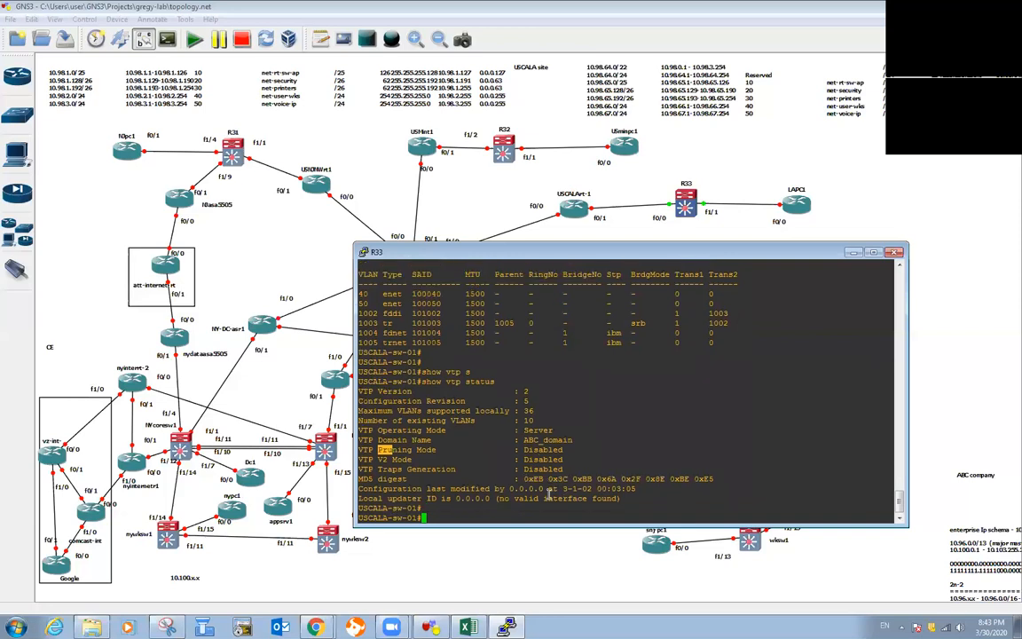
Step: List the switch's VLANs again with sh vlan-sw and page through the output
type("sh vlan-sw")
key("Return")
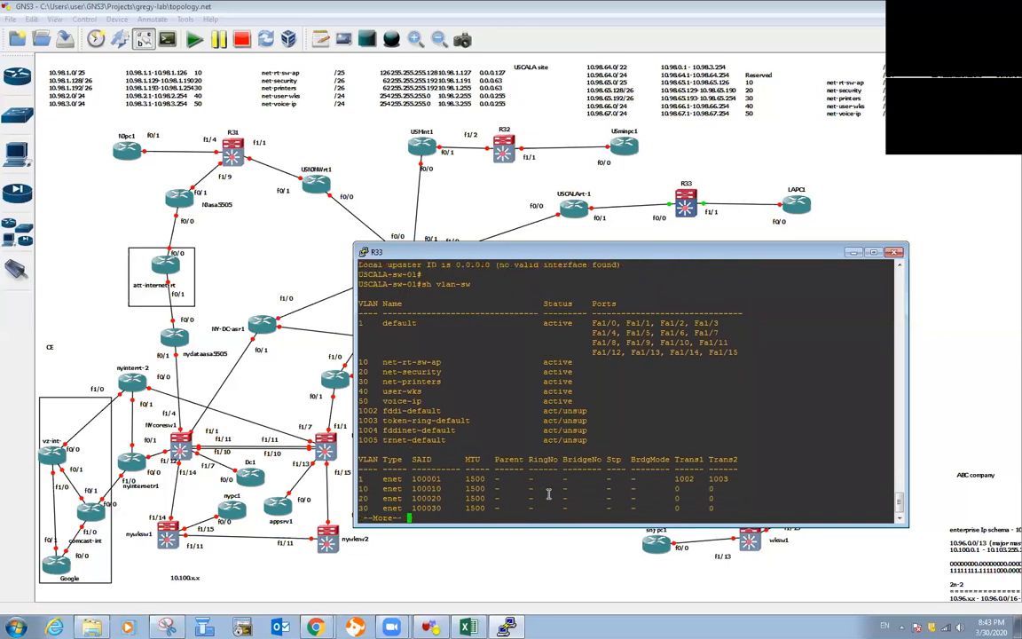
key("space")
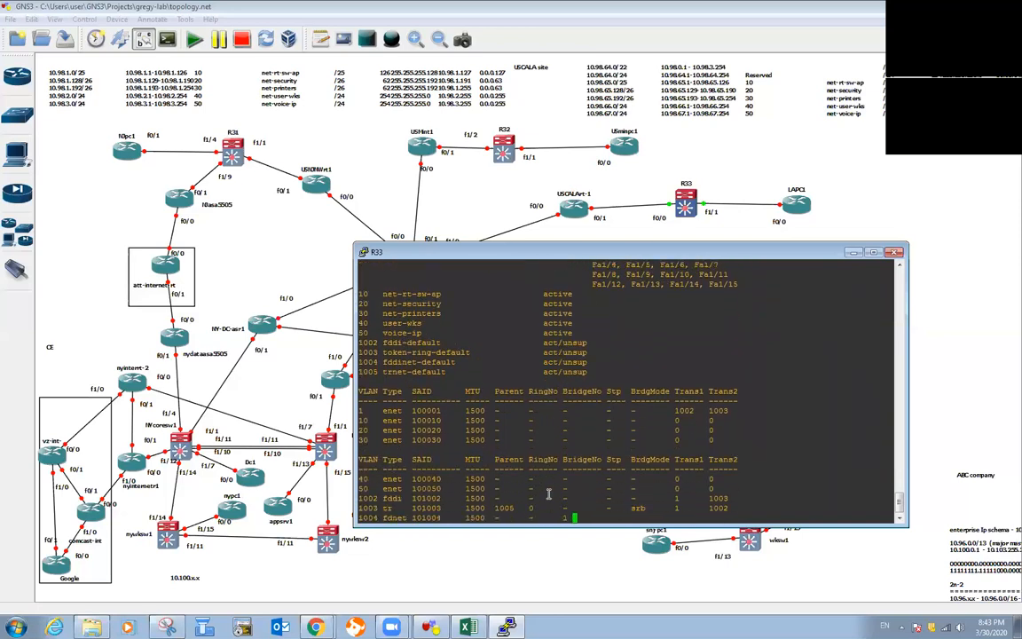
Step: Return to the R33 switch prompt, list the interfaces with show ip int b and examine the Vlan1 entry
key("Return")
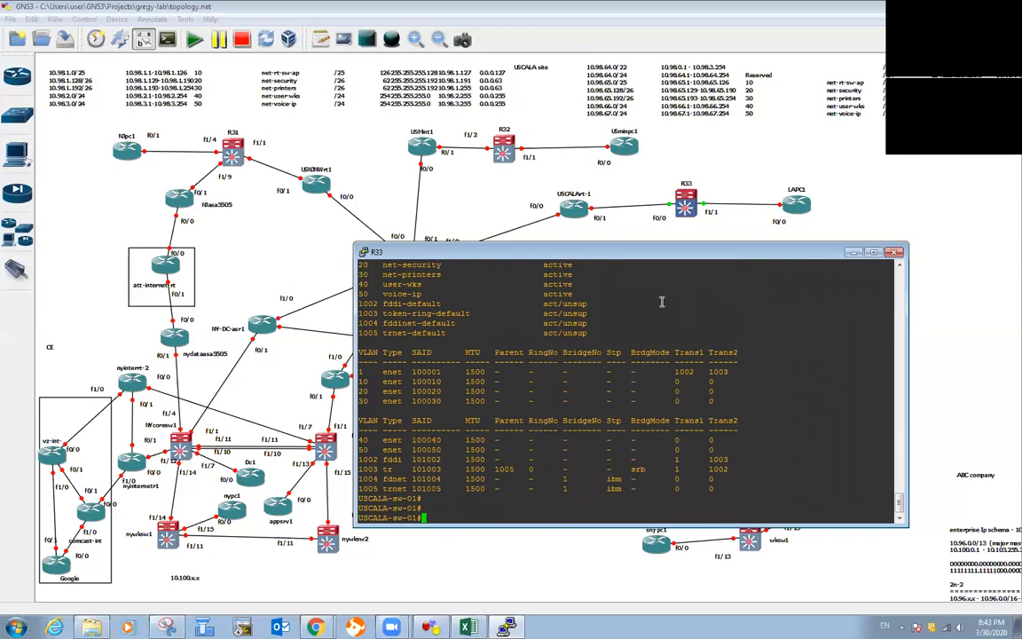
left_click_drag(703, 251, 705, 275)
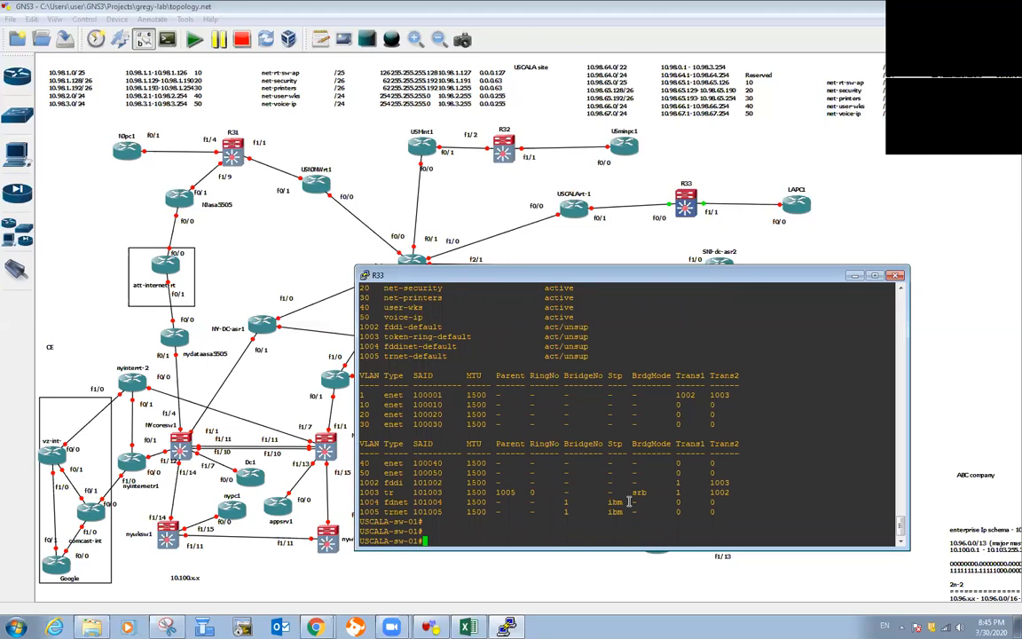
type("show ip int b")
key("Return")
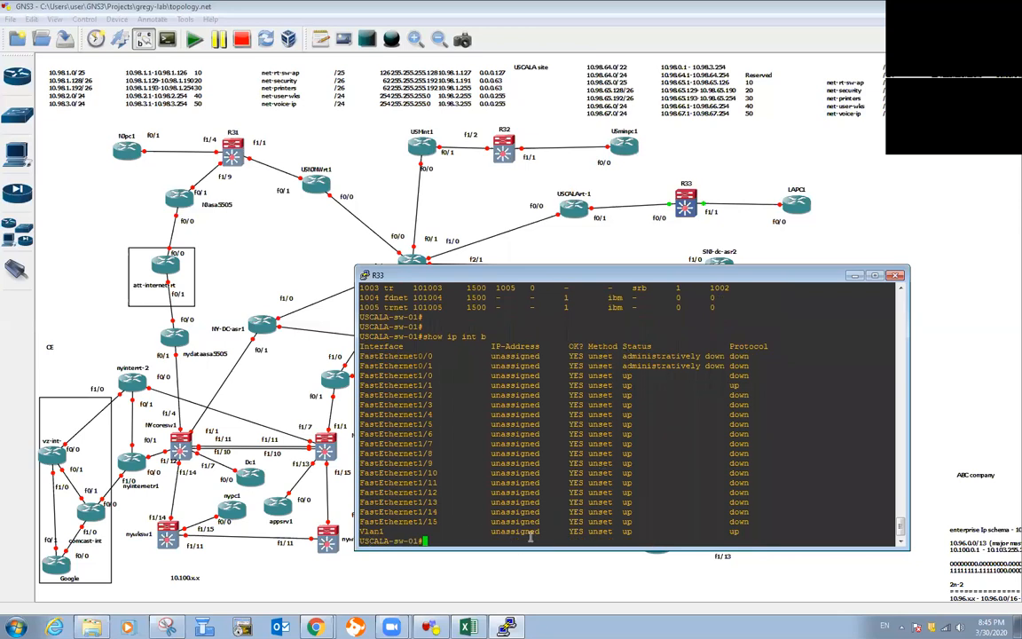
double_click(388, 532)
triple_click(390, 532)
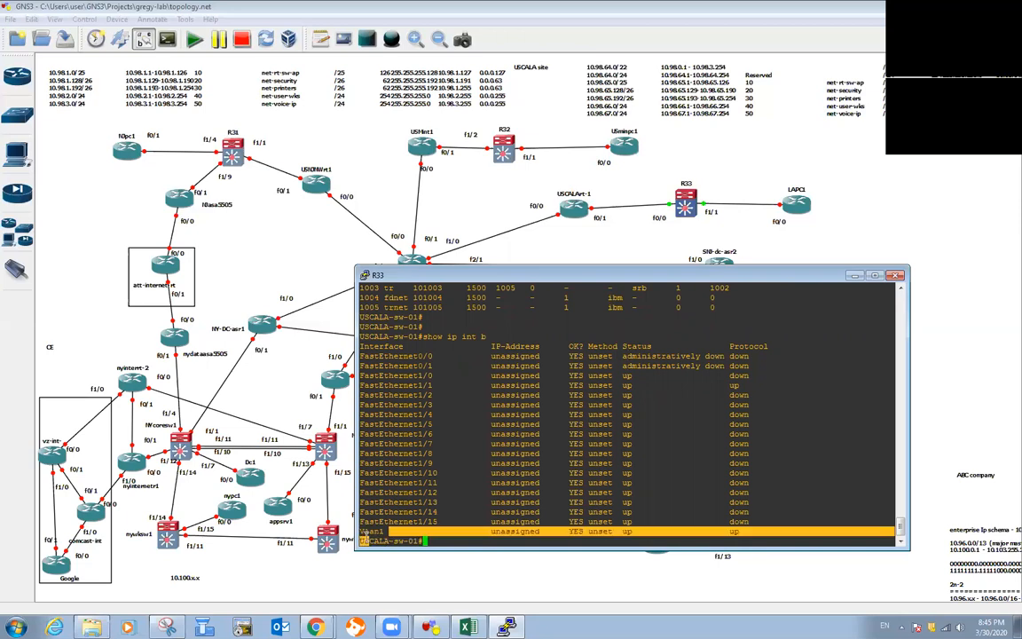
left_click(377, 533)
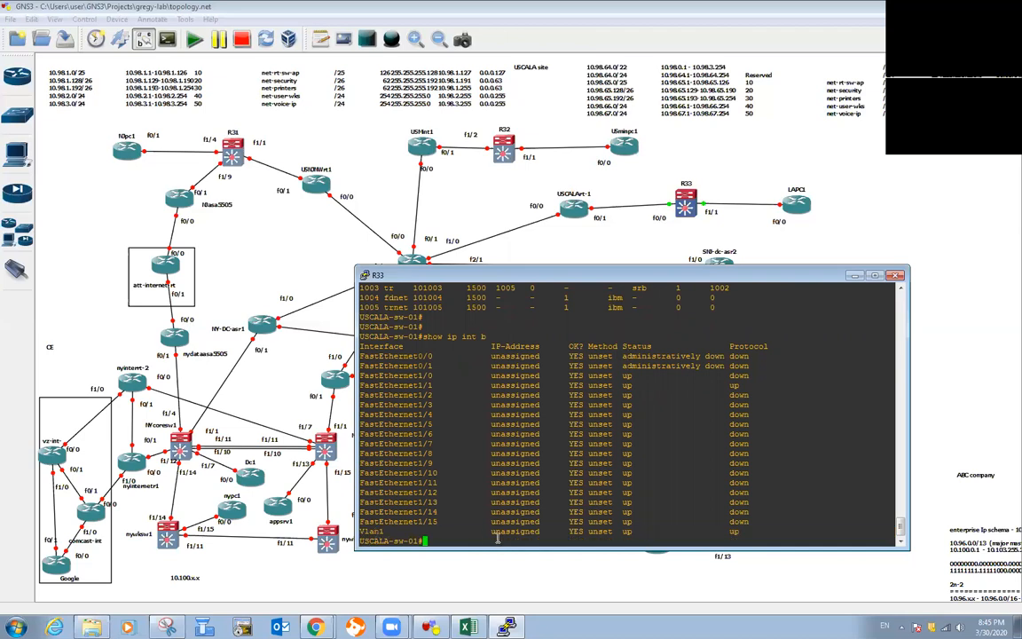
Step: Create VLAN 999 on the switch, name it unused and leave configuration mode
key("Return")
type("config t")
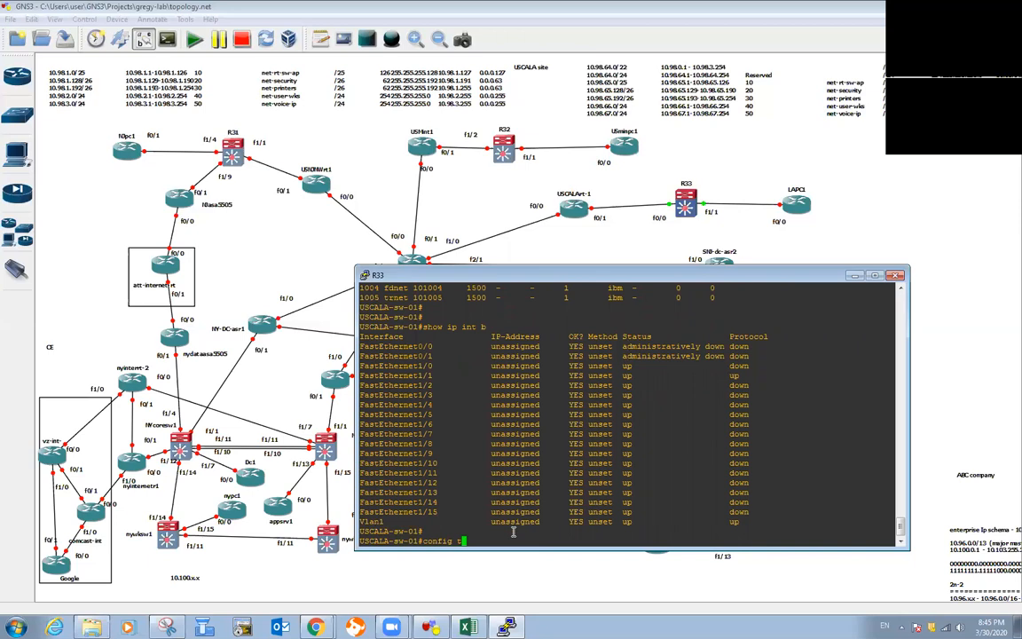
key("Return")
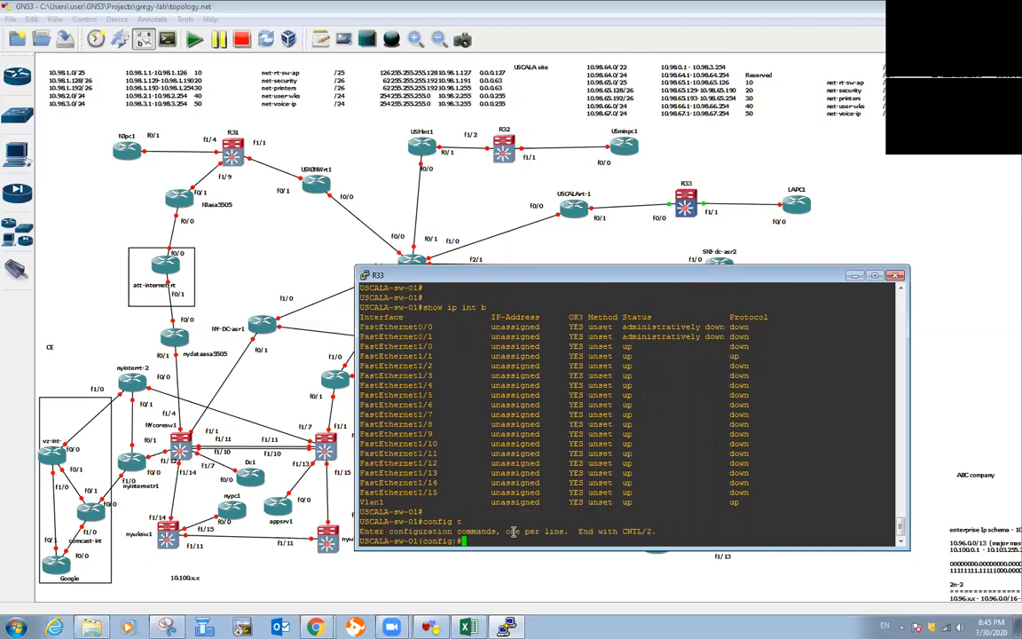
type("vlan 999")
key("Return")
type("name un")
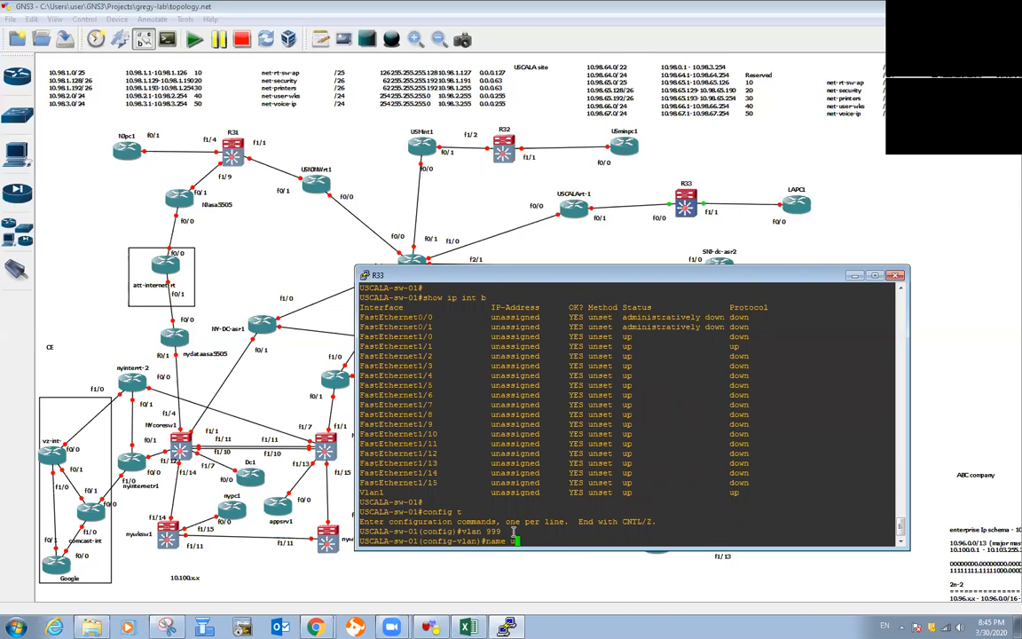
type("used")
key("Return")
type("end")
key("Return")
key("Return")
key("Return")
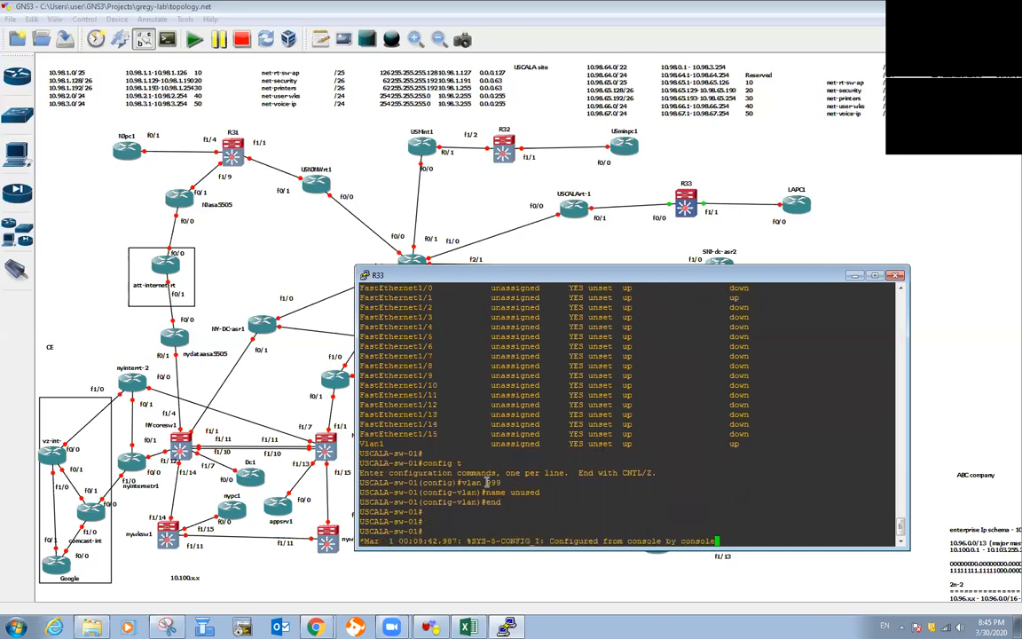
Step: Review the VLAN 999 command against the FastEthernet ports in the interface list, then return to the switch prompt
left_click_drag(486, 482, 522, 483)
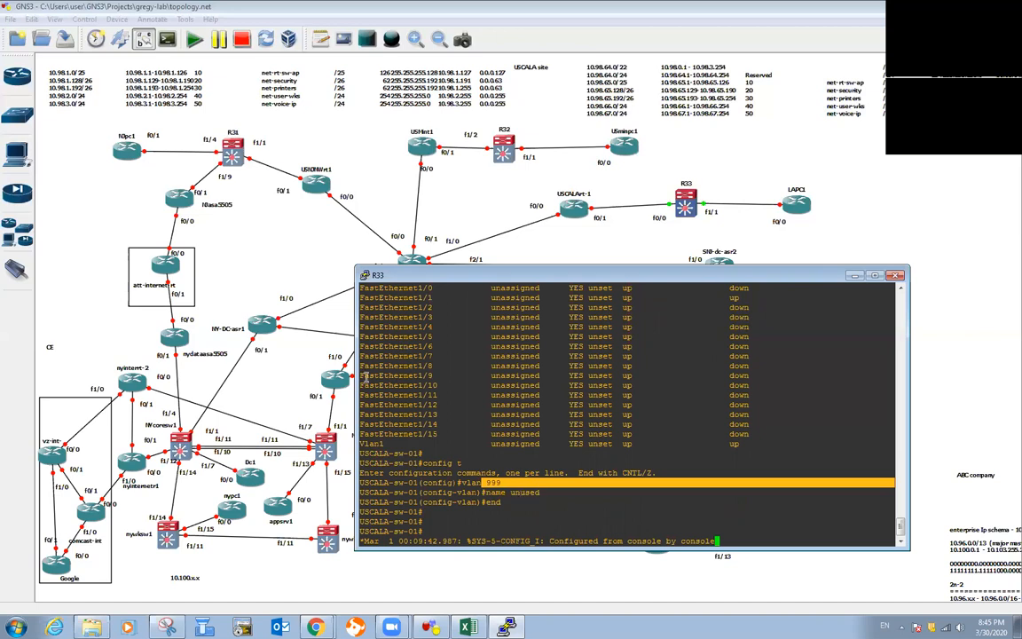
left_click_drag(360, 365, 436, 375)
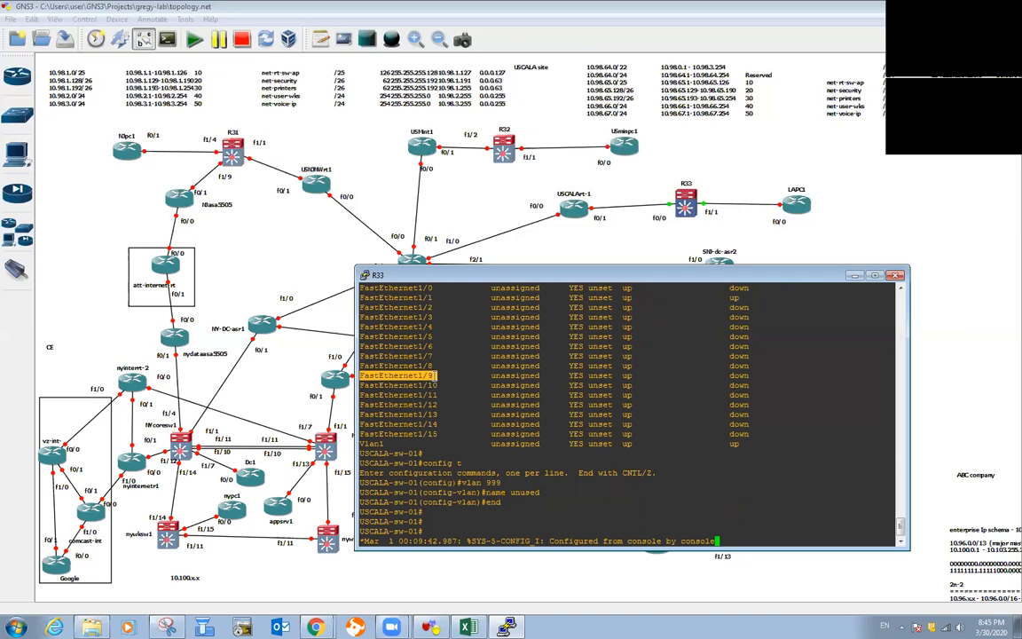
left_click(362, 385)
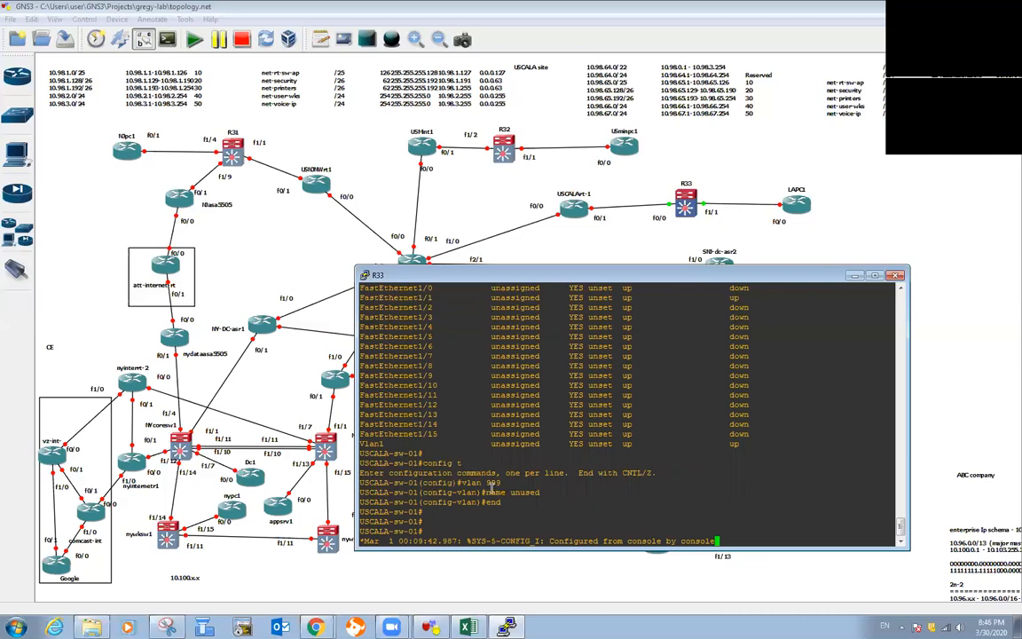
left_click_drag(502, 484, 487, 481)
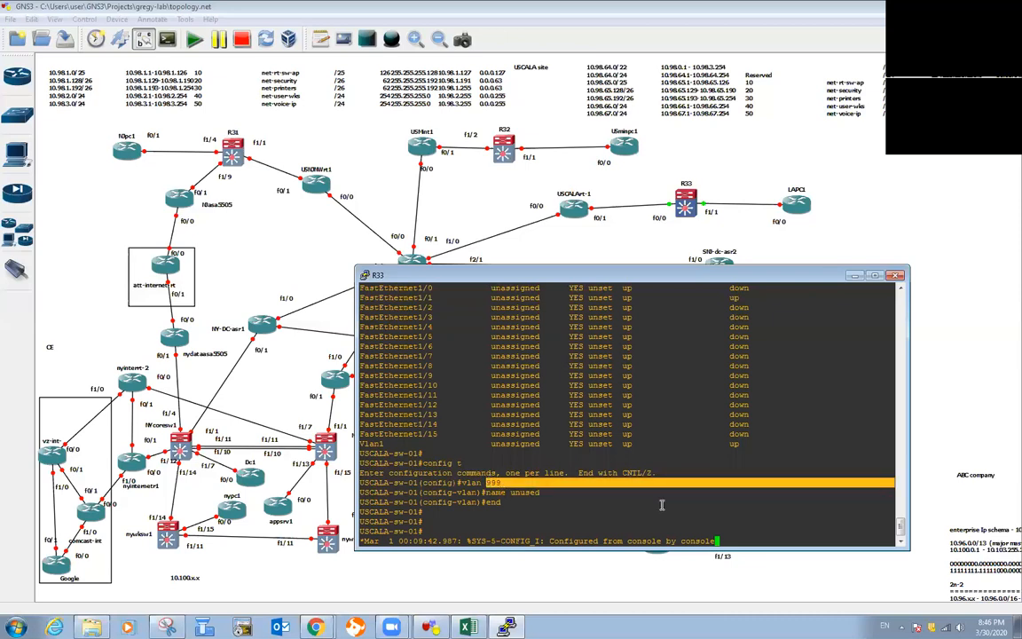
left_click(722, 503)
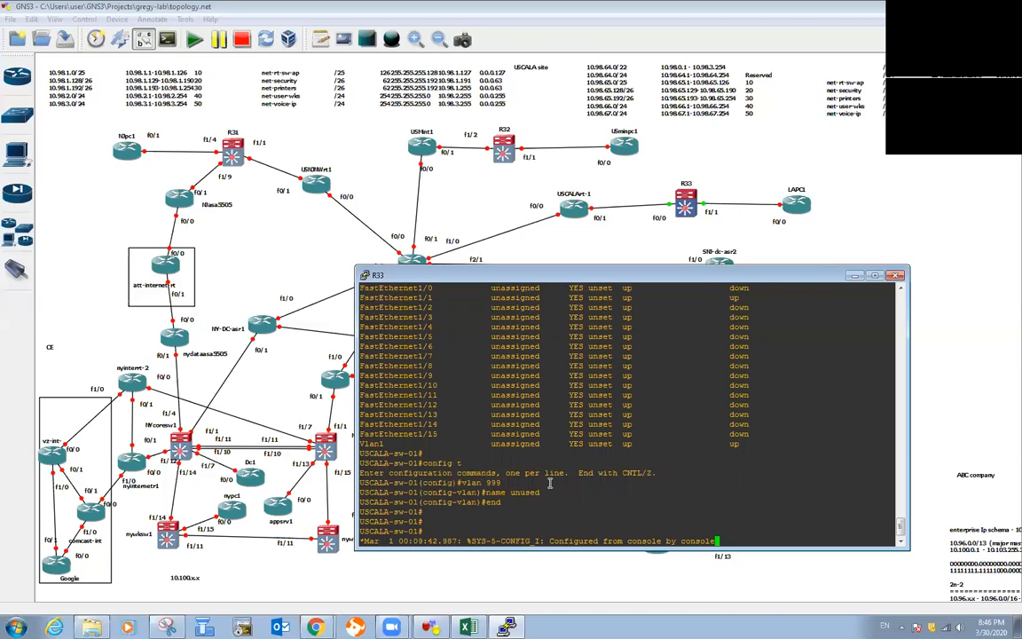
key("Return")
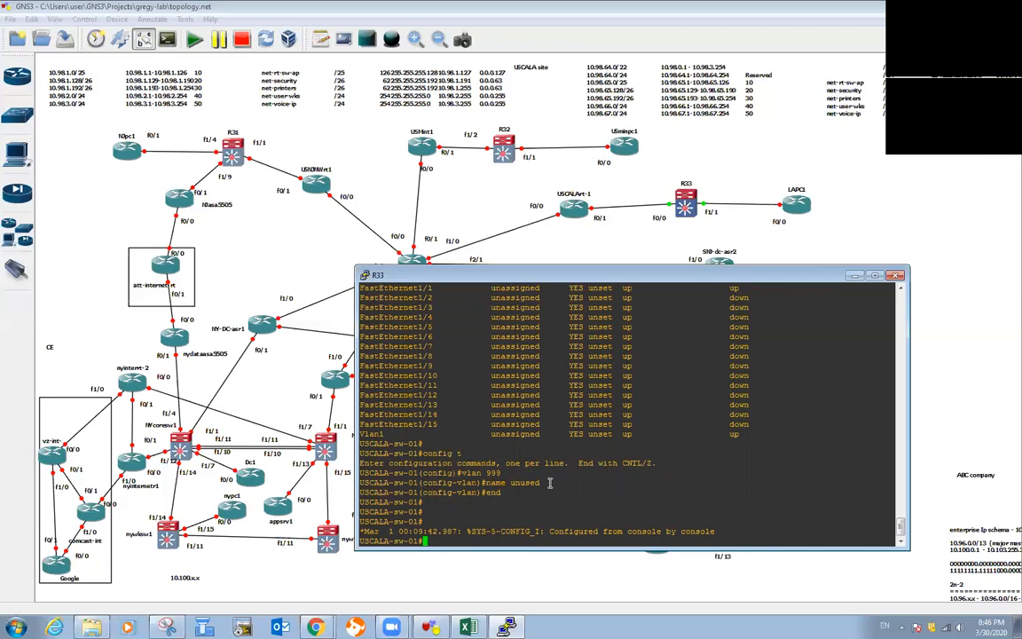
Step: Reposition the R33 console over the topology and display the interface summary again with show ip int b
type("sh")
left_click_drag(492, 278, 571, 283)
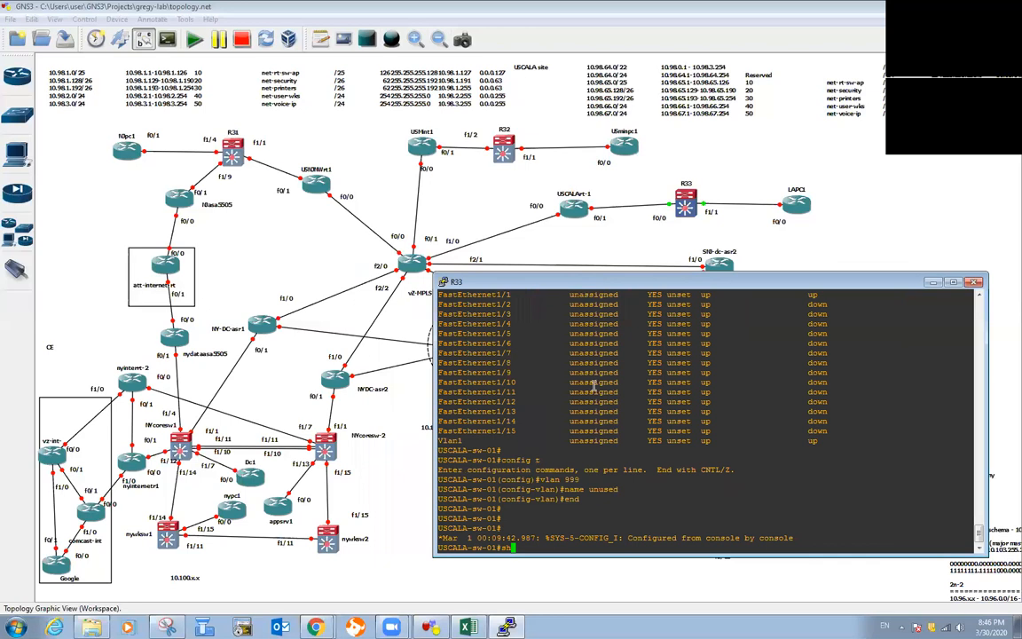
left_click_drag(672, 284, 575, 434)
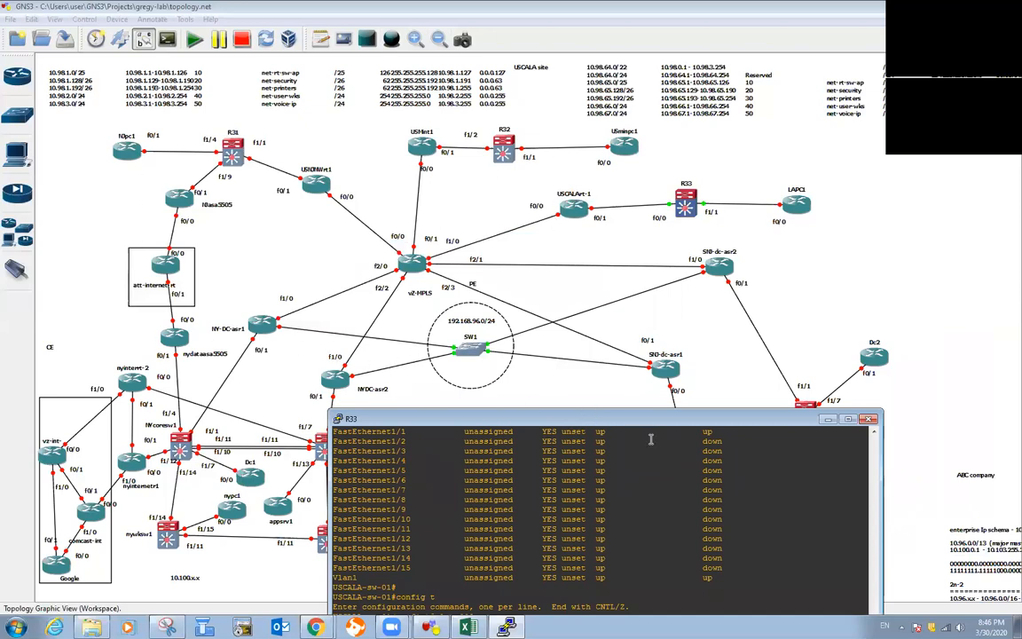
left_click_drag(652, 422, 674, 262)
key("BackSpace")
key("BackSpace")
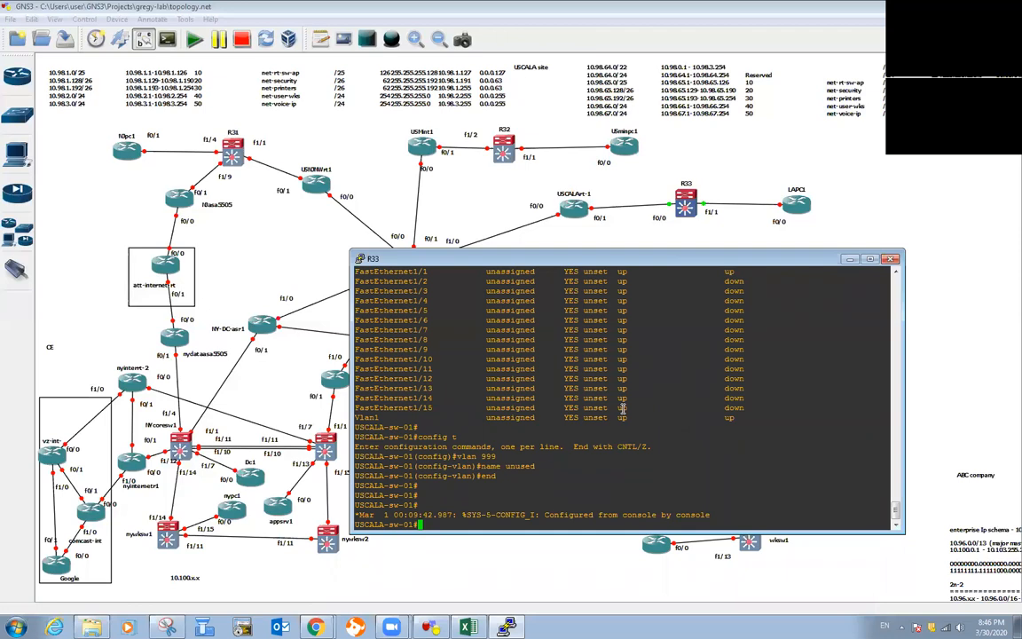
type("how ip int b")
key("Return")
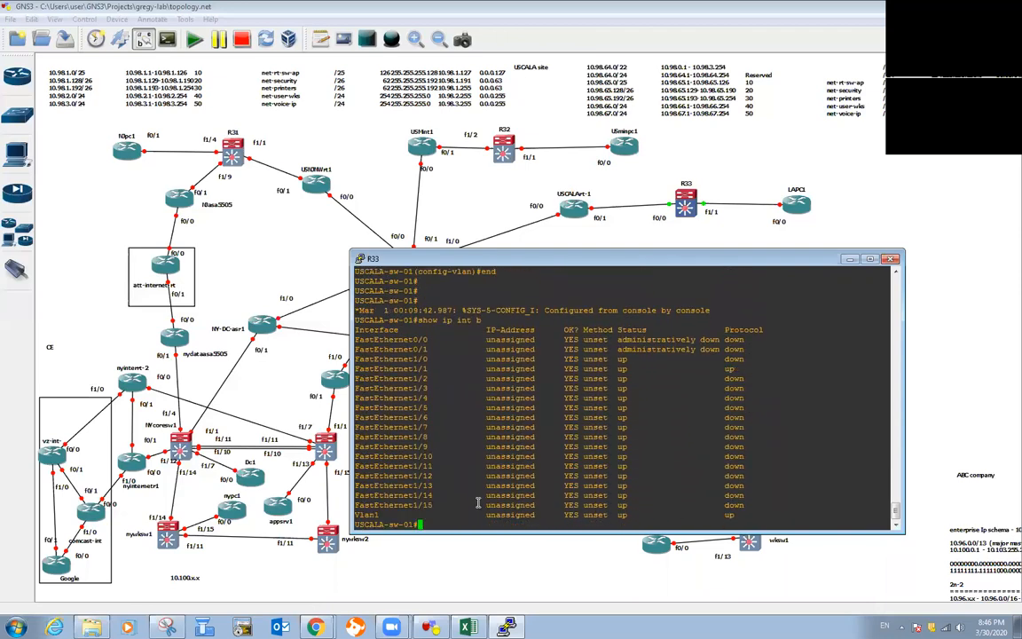
Step: Enter interface configuration for VLAN 10 and start its ip address command with 10.98.65.2
type("config t")
key("Return")
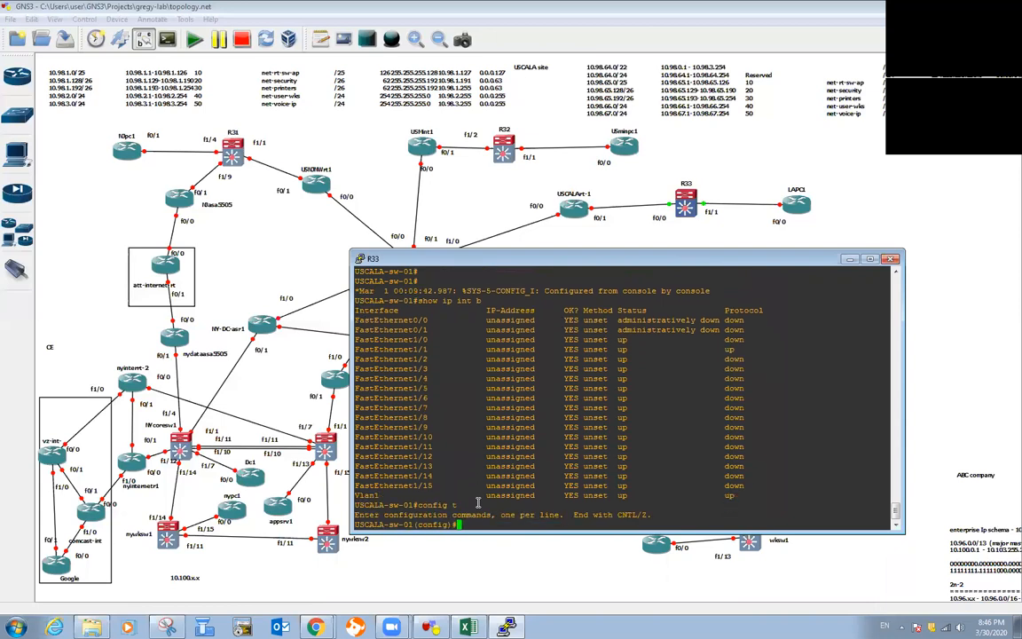
type("int")
key("Tab")
type("vlan 10")
key("Return")
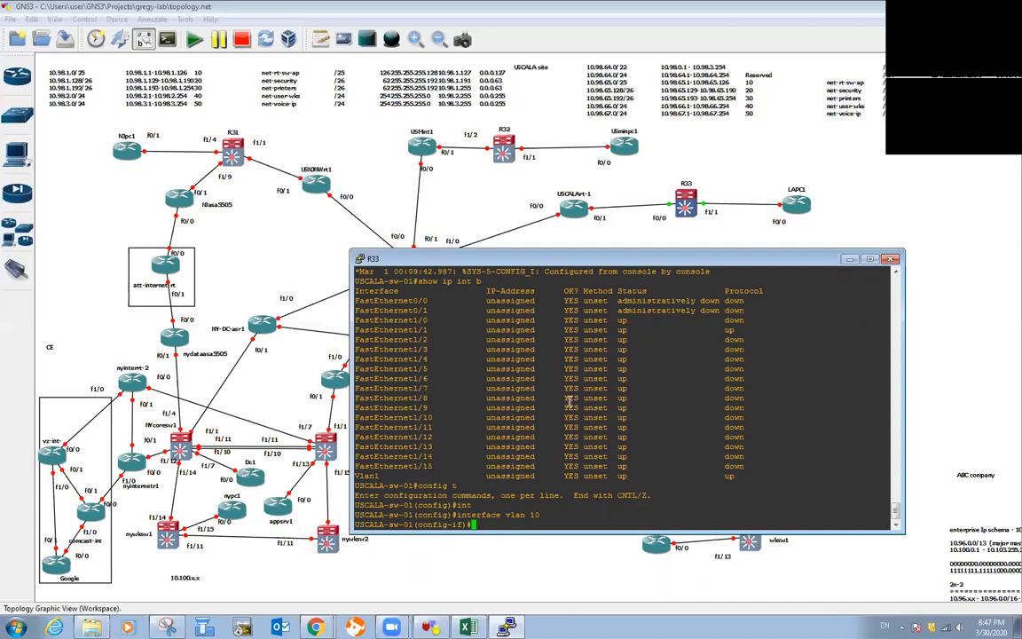
type("ip add")
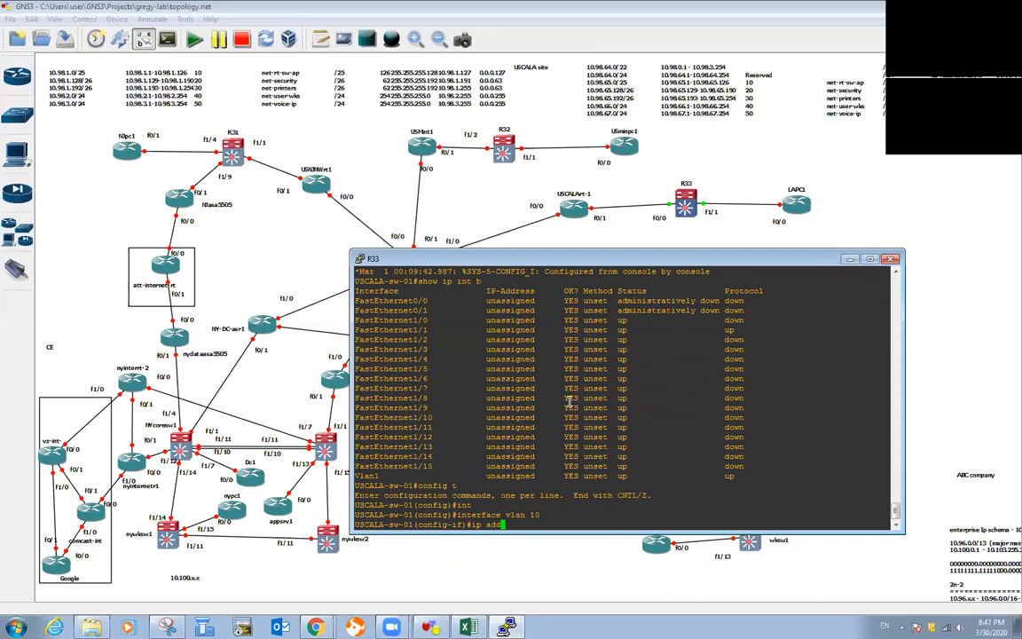
key("Tab")
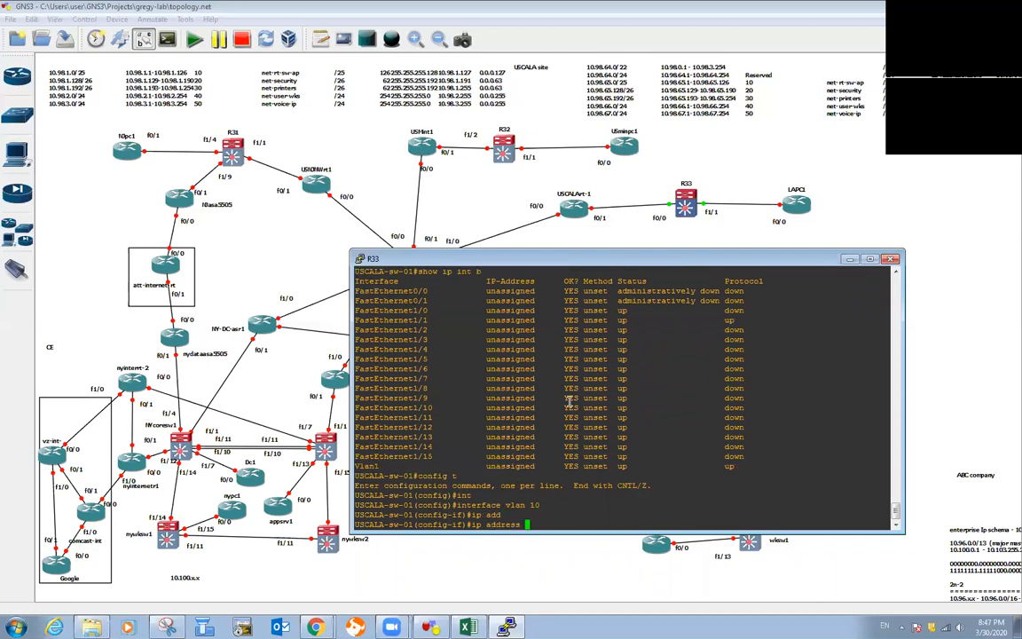
type("10.98.65.2")
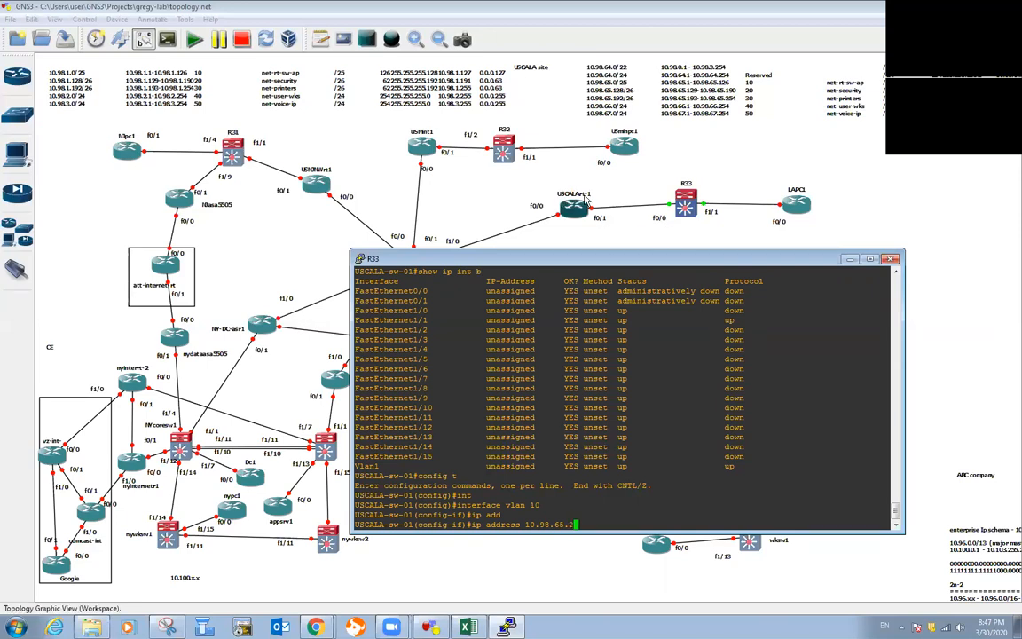
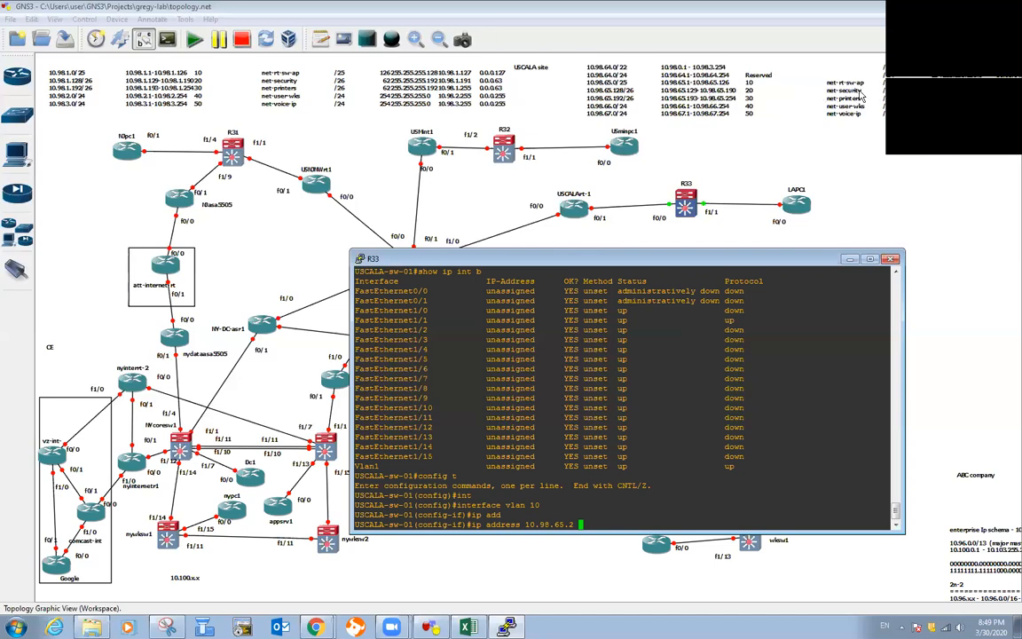
Step: Look up VLAN 10's subnet mask in Excel's west-branch sheet and place the R33 console so the mask stays readable
left_click_drag(636, 91, 653, 117)
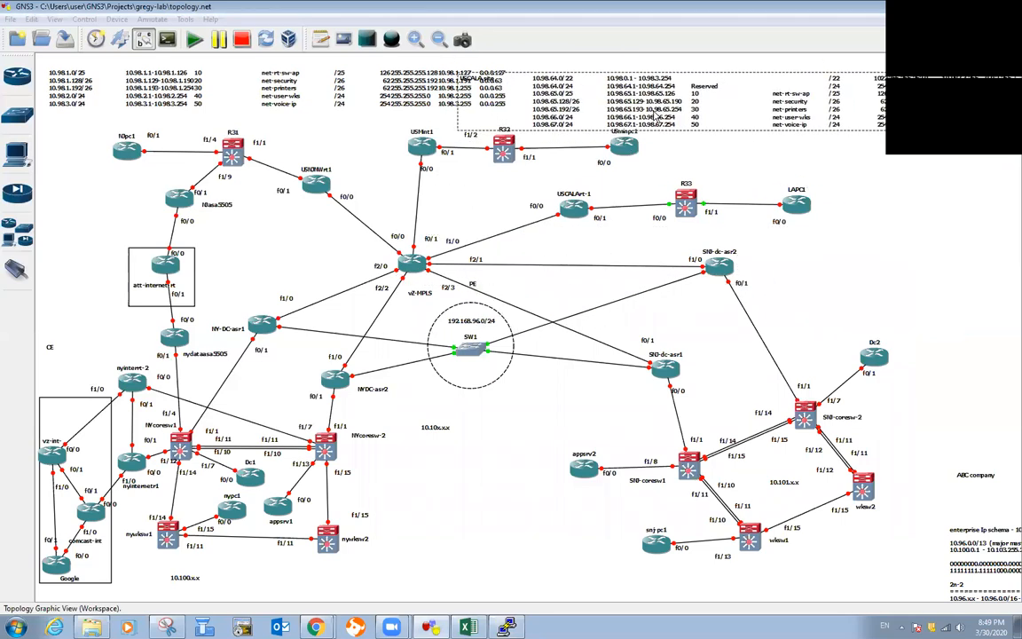
left_click(468, 627)
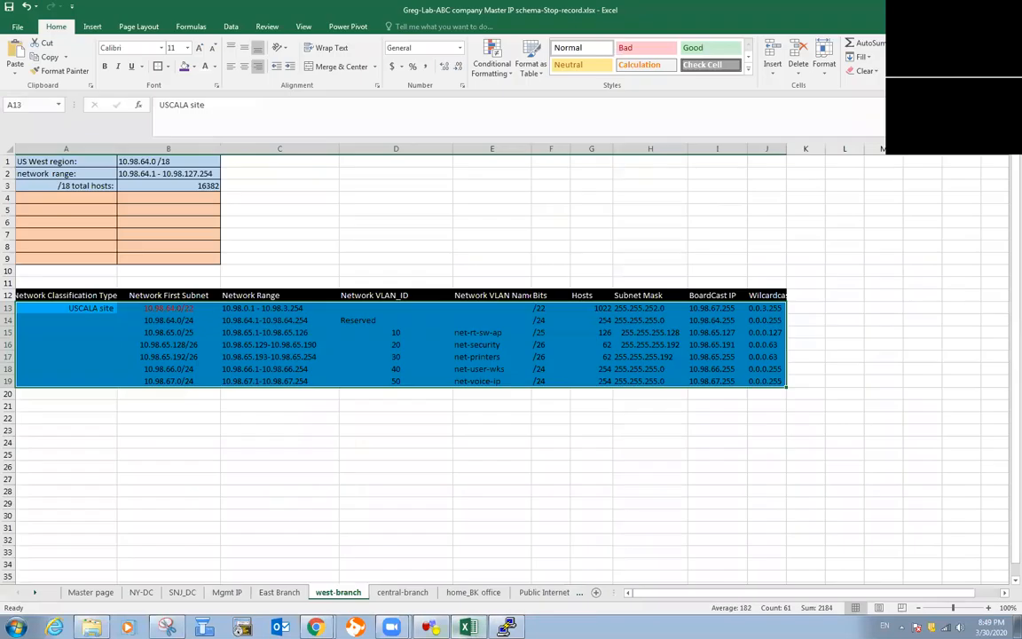
left_click(506, 628)
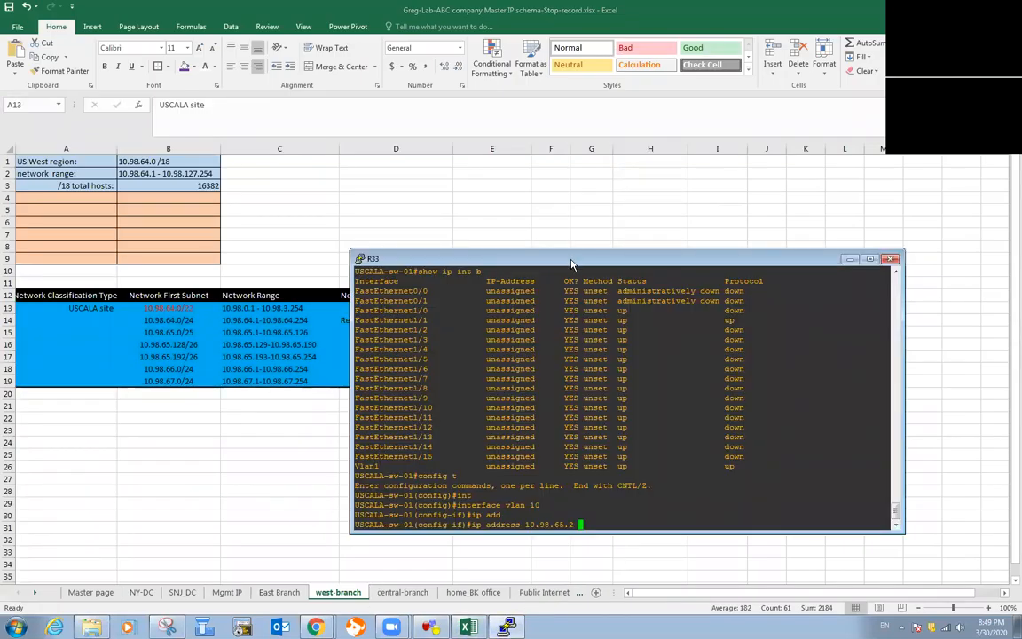
left_click_drag(573, 263, 552, 351)
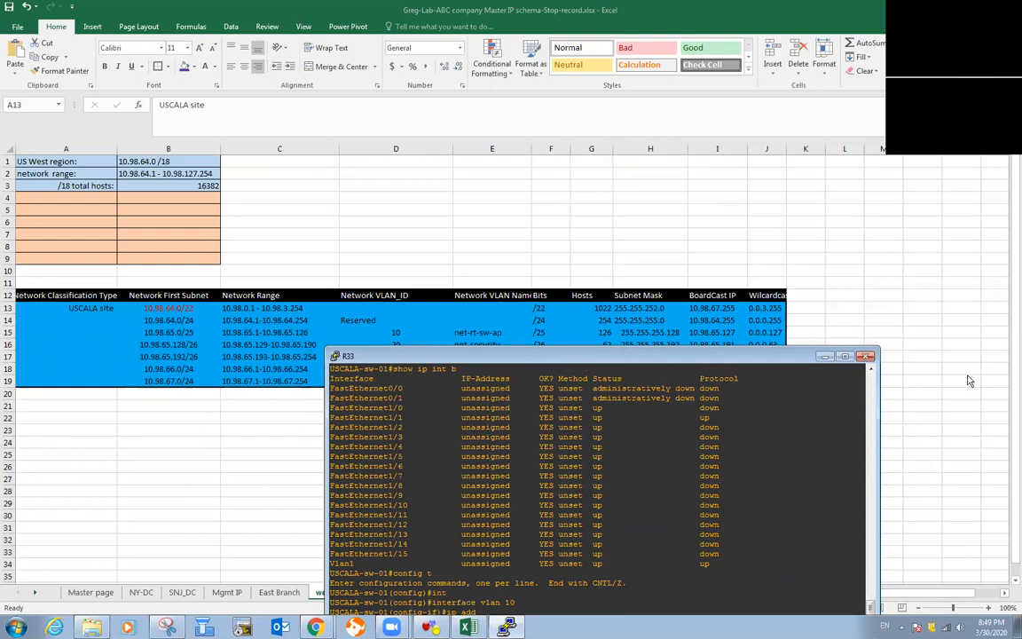
left_click(824, 360)
left_click_drag(1014, 391, 1009, 472)
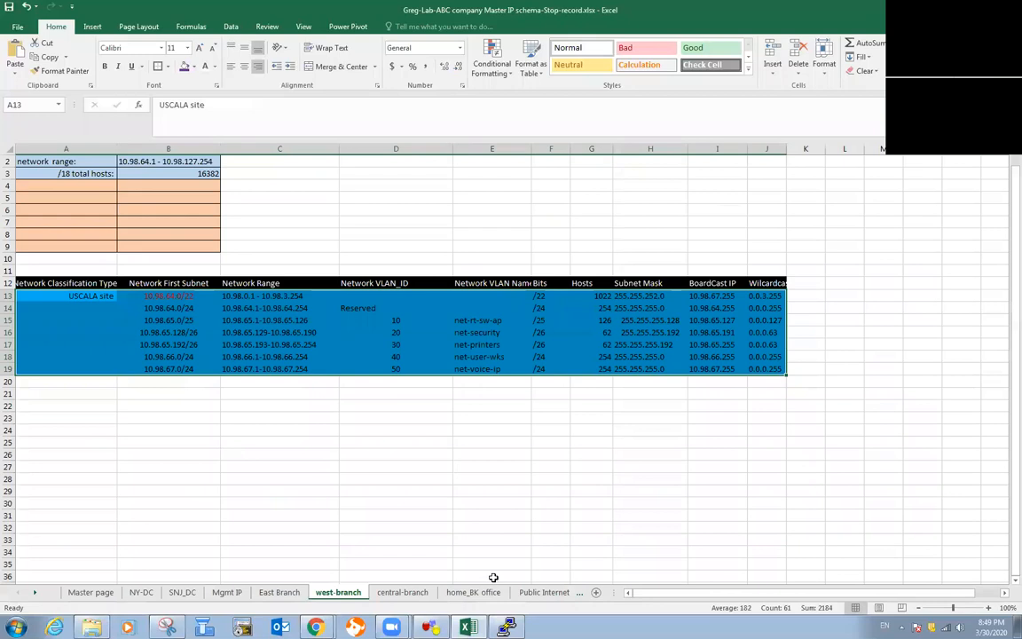
left_click(507, 628)
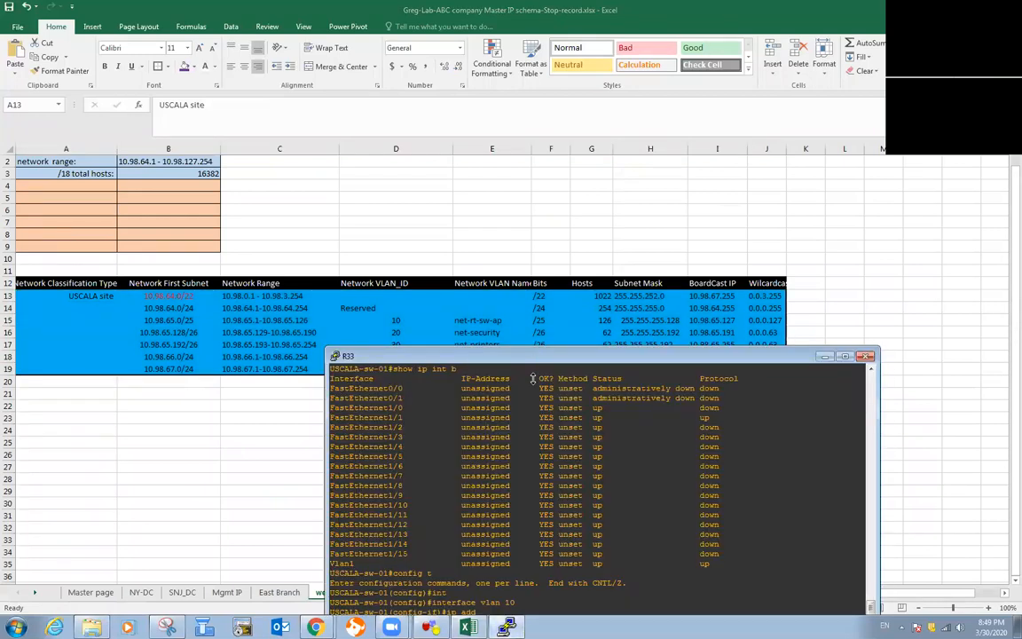
left_click_drag(537, 349, 531, 378)
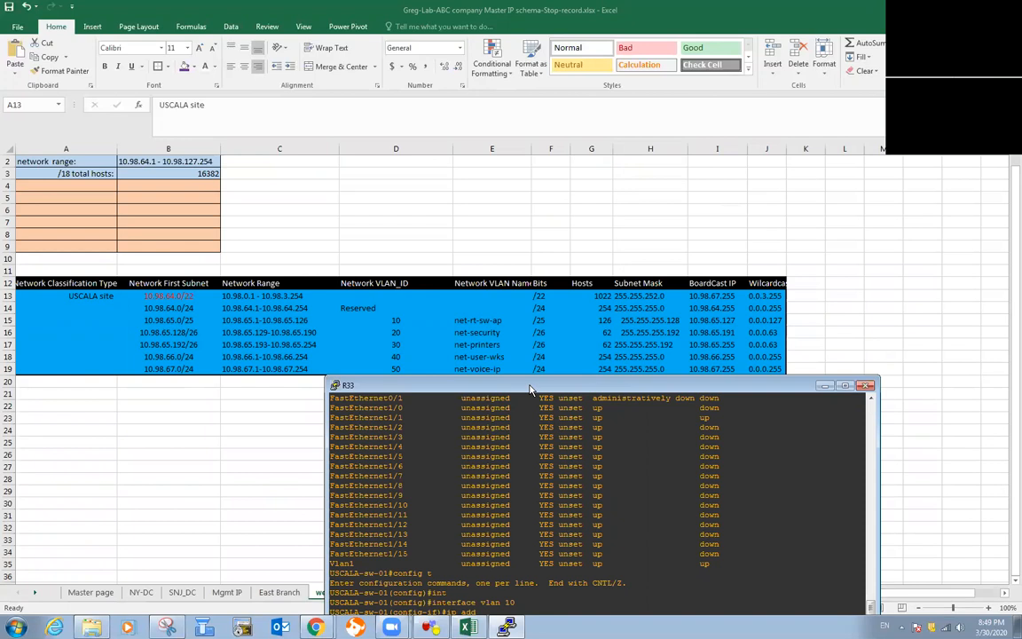
left_click_drag(531, 389, 335, 341)
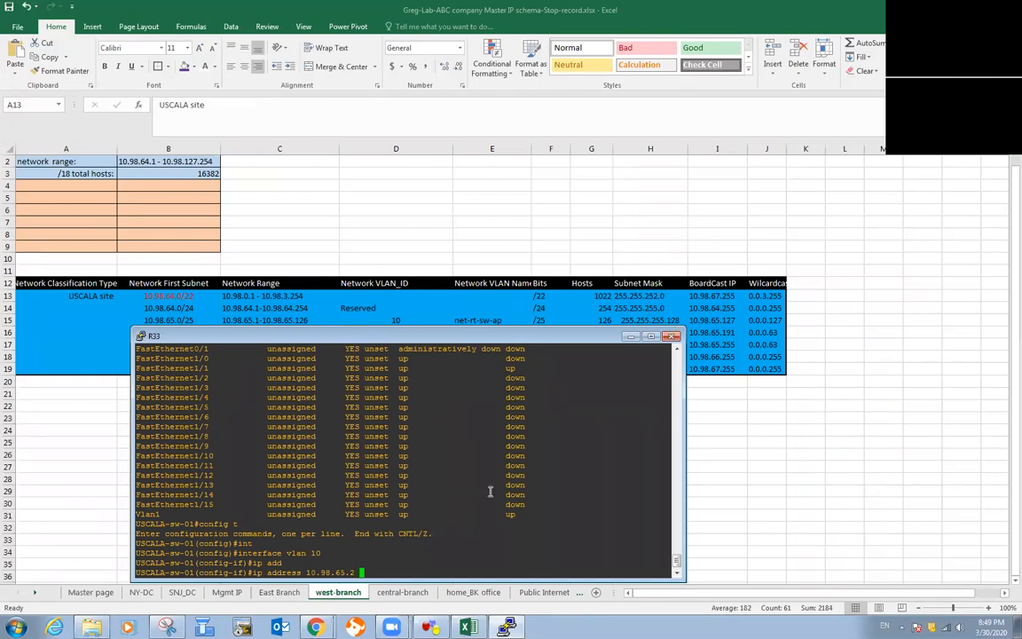
Step: Complete the VLAN 10 interface's IP address with subnet mask 255.255.255.128 and exit interface configuration
type("255.255.255.128")
key("Return")
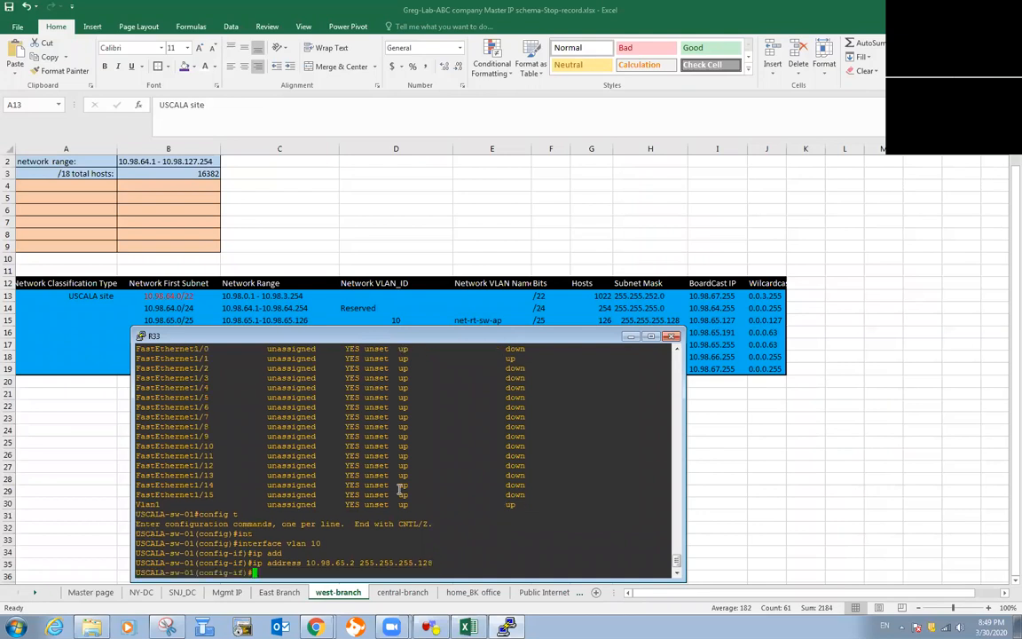
type("exit")
key("Return")
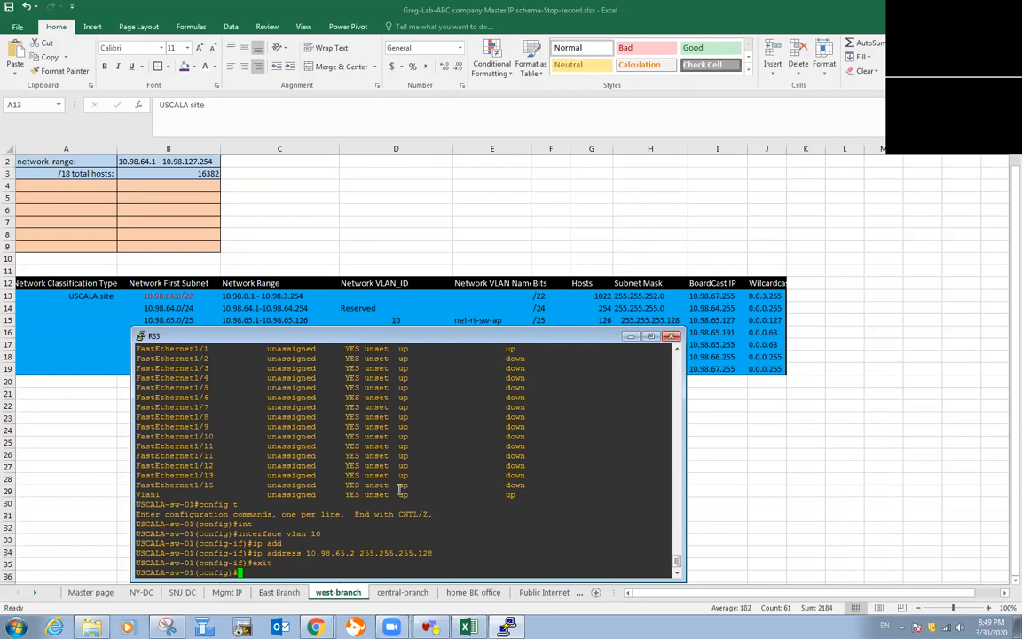
Step: Assign the VLAN 20 interface the IP address 10.98.65.130 with mask 255.255.255.192 and exit interface configuration
type("int")
key("Tab")
type("vlan 20")
key("Return")
type("ip add")
key("Tab")
type("10.98.")
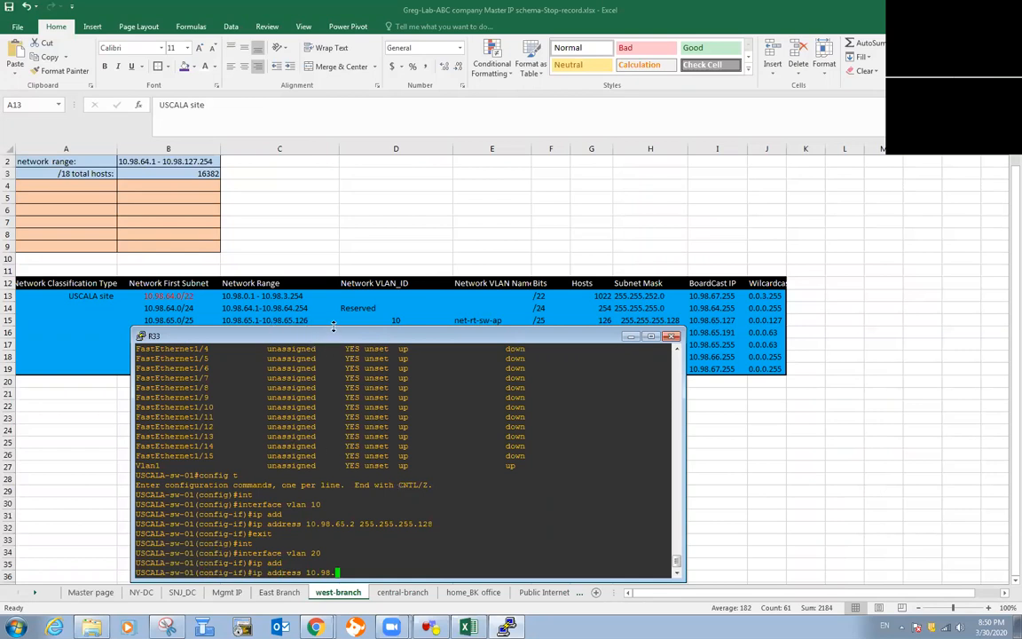
left_click_drag(333, 327, 338, 354)
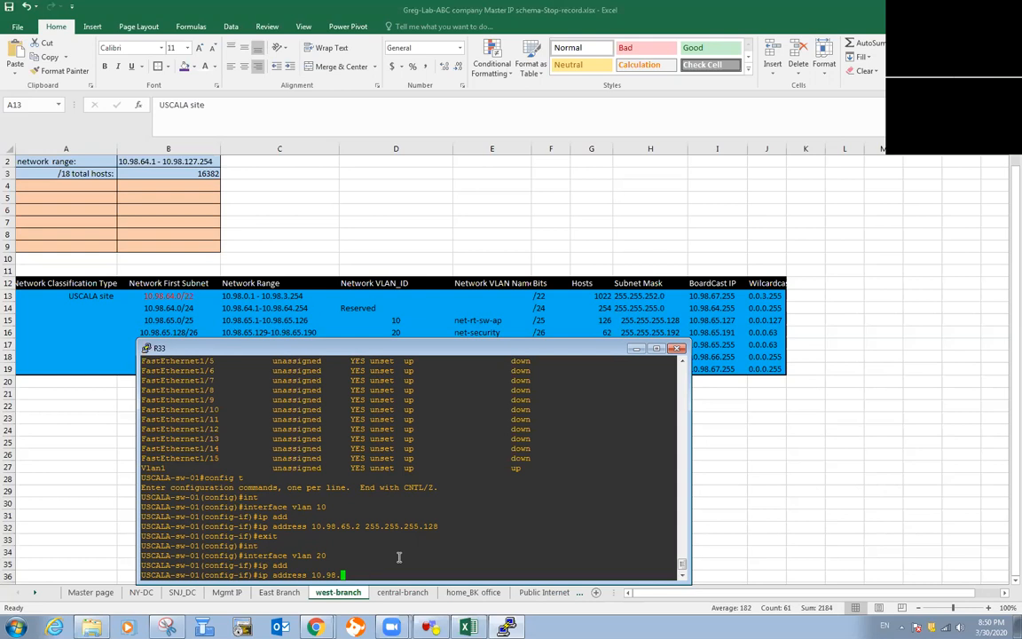
type("65.130 255.255.255.192")
key("Return")
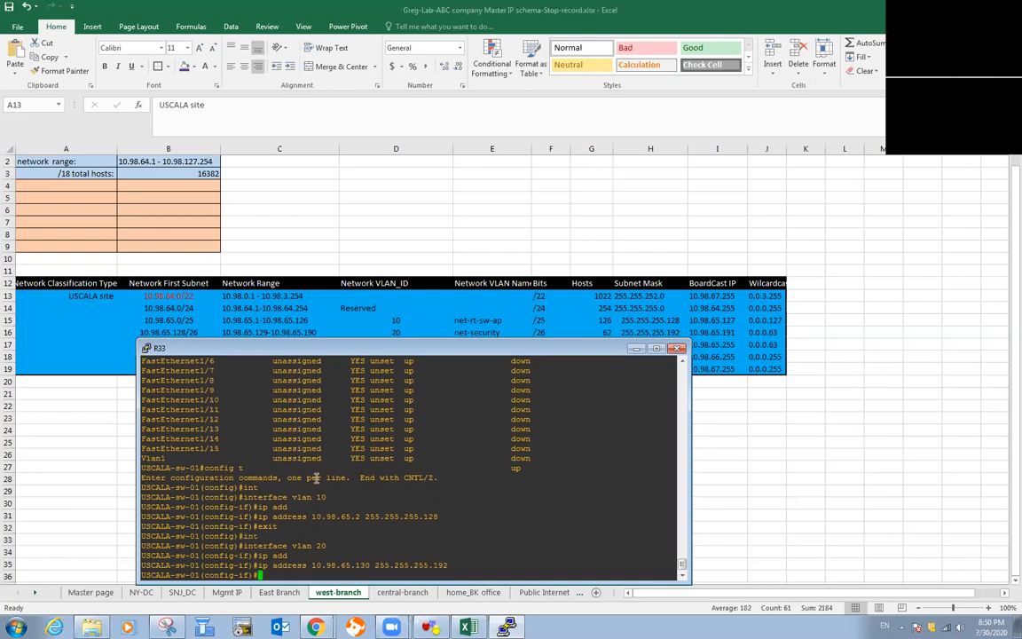
type("exit")
key("Return")
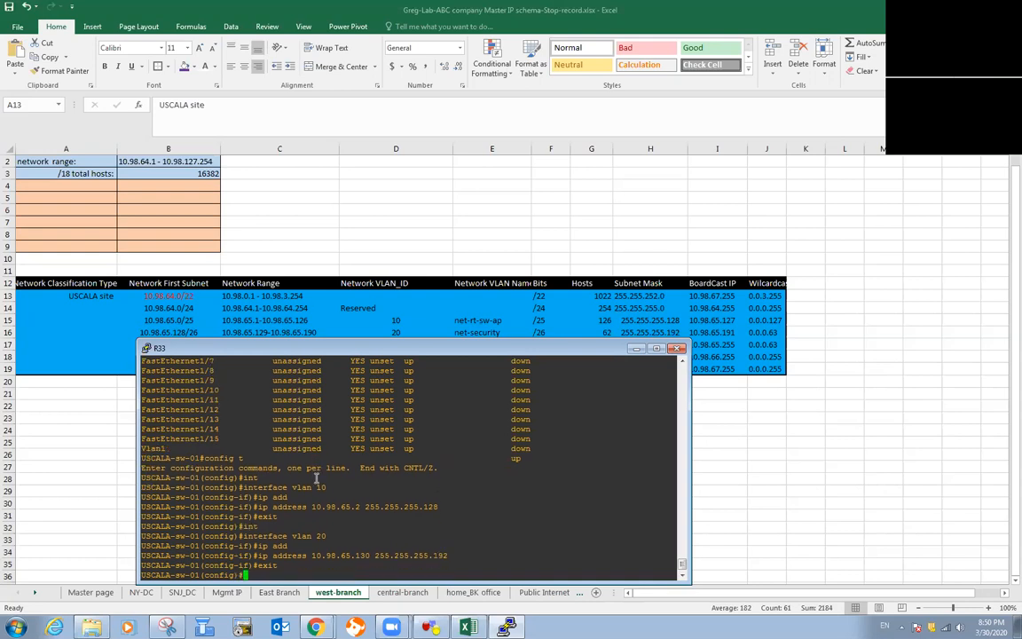
Step: Enter interface configuration for VLAN 30, moving the R33 console so the VLAN 30 row of the IP schema is readable
type("ith")
key("BackSpace")
key("BackSpace")
type("nt")
key("Tab")
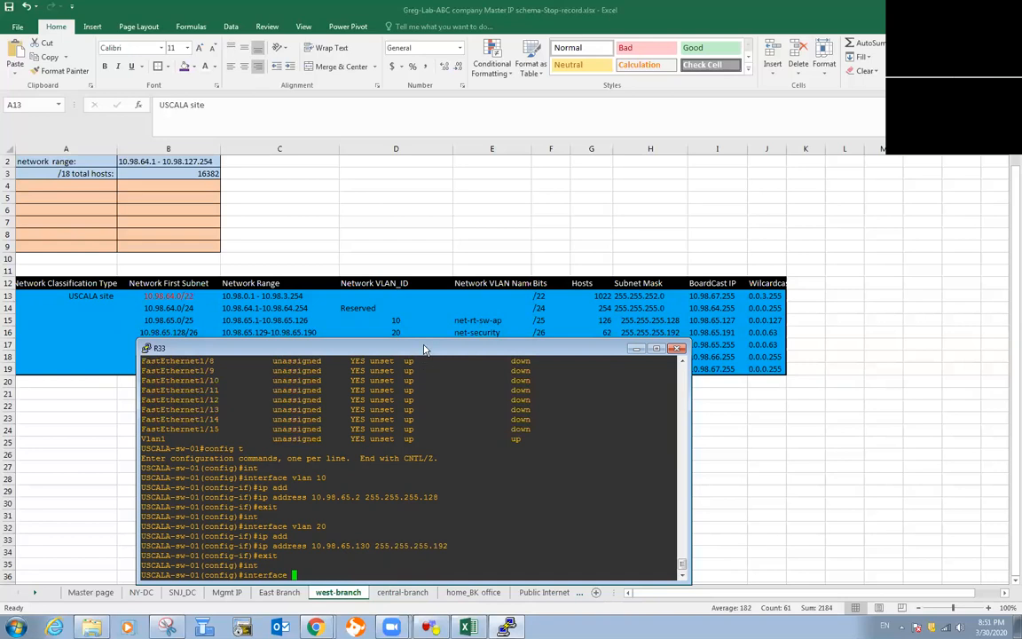
left_click_drag(425, 349, 543, 360)
type("30")
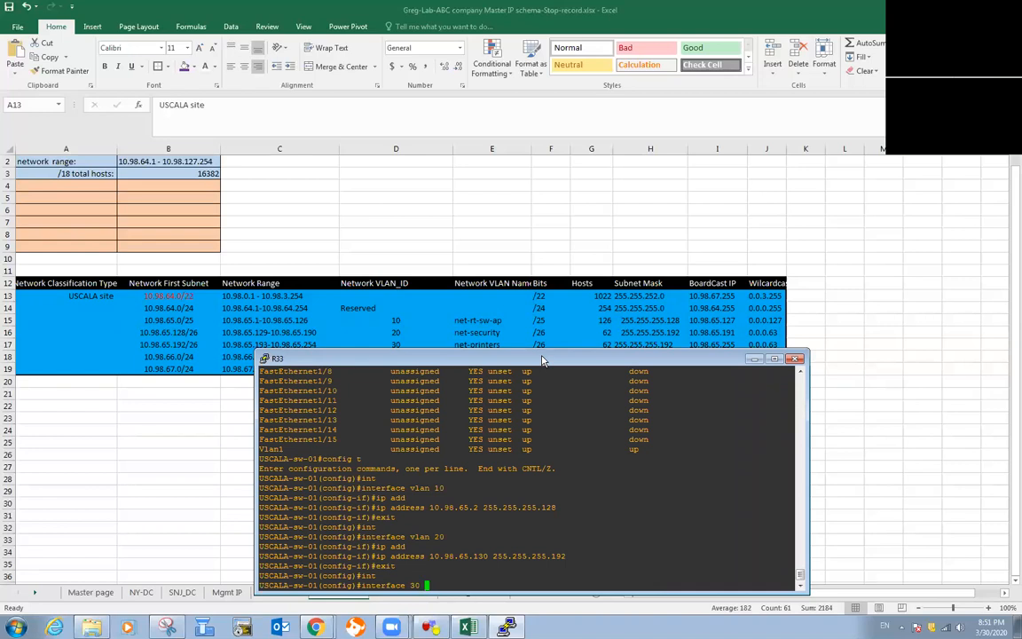
key("BackSpace")
key("BackSpace")
key("BackSpace")
type("vlan 30")
key("Return")
Step: Assign the VLAN 30 interface the IP address 10.98.65.194 with mask 255.255.255.192 and exit interface configuration
type("ip add")
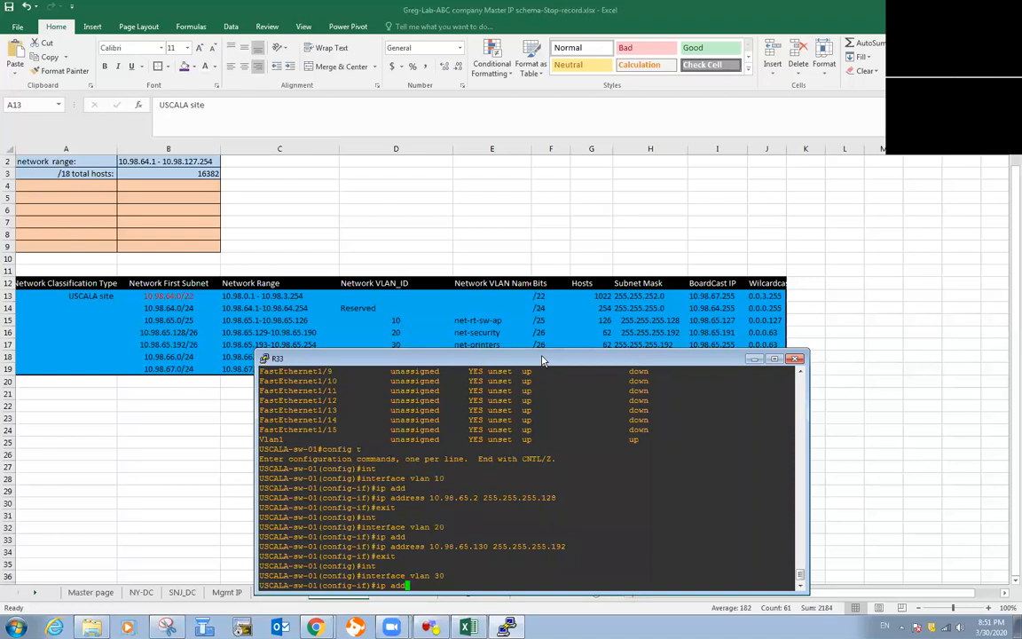
key("Tab")
key("Tab")
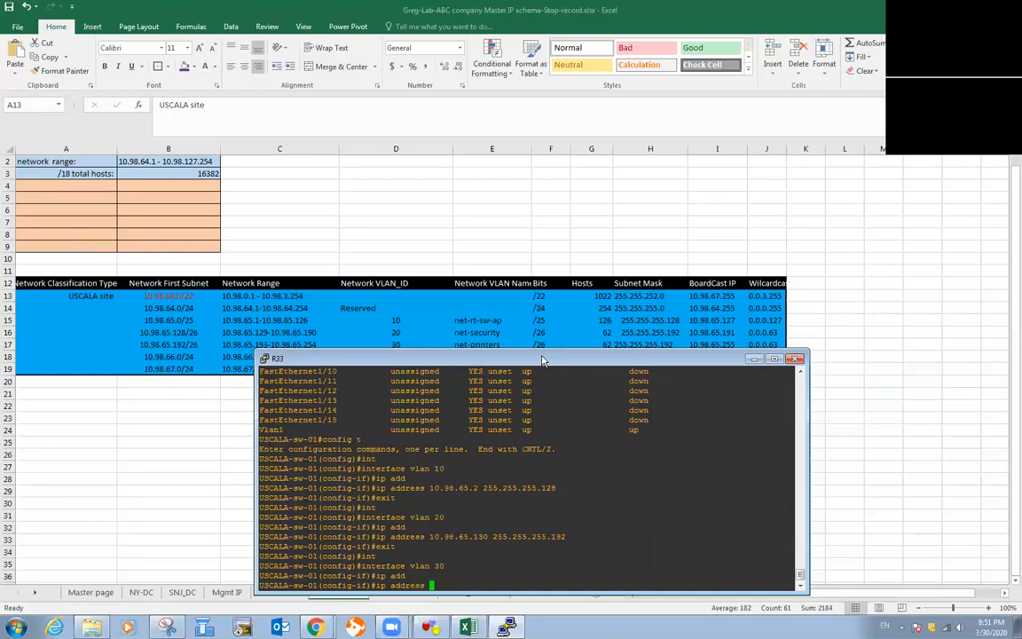
type("10.98.65.194 255.255.255.192")
left_click_drag(674, 364, 652, 346)
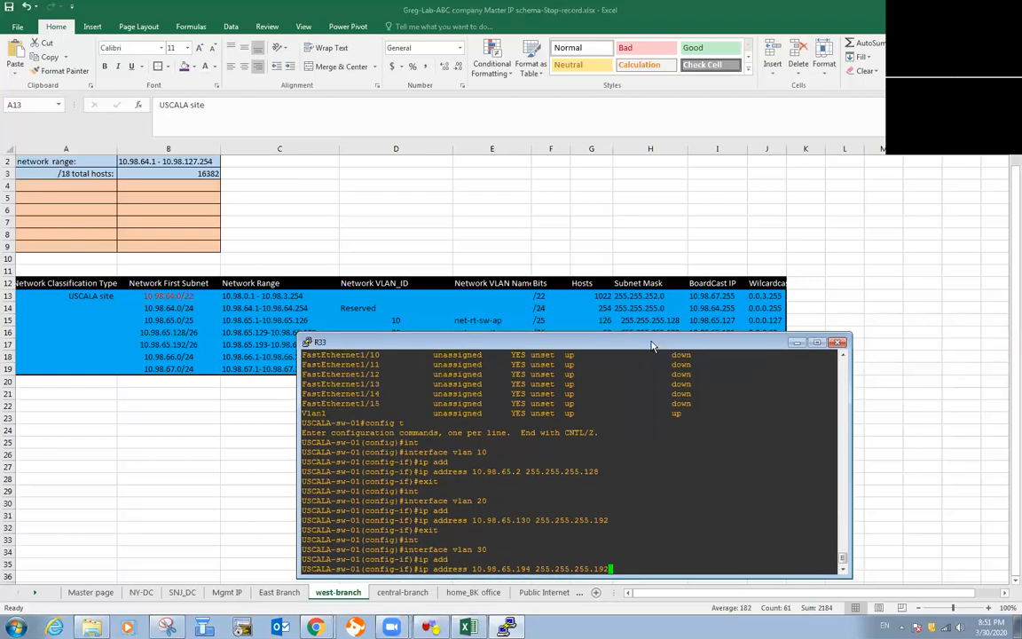
key("Return")
type("exit")
key("Return")
Step: Assign the VLAN 40 interface the IP address 10.98.66.2 with mask 255.255.255.0 and exit interface configuration
type("int")
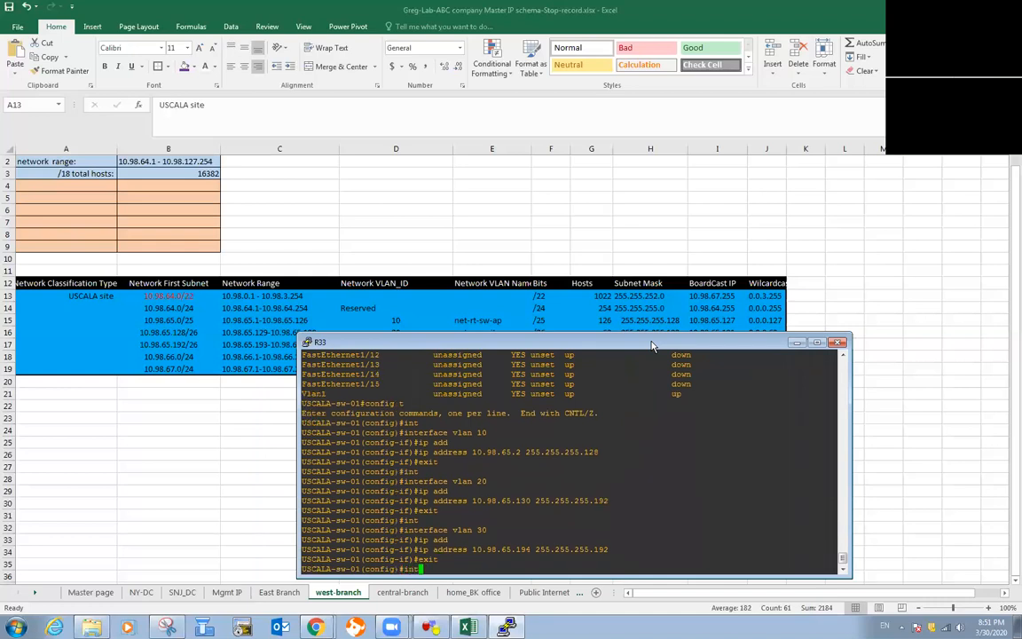
key("Tab")
type("vlan 40")
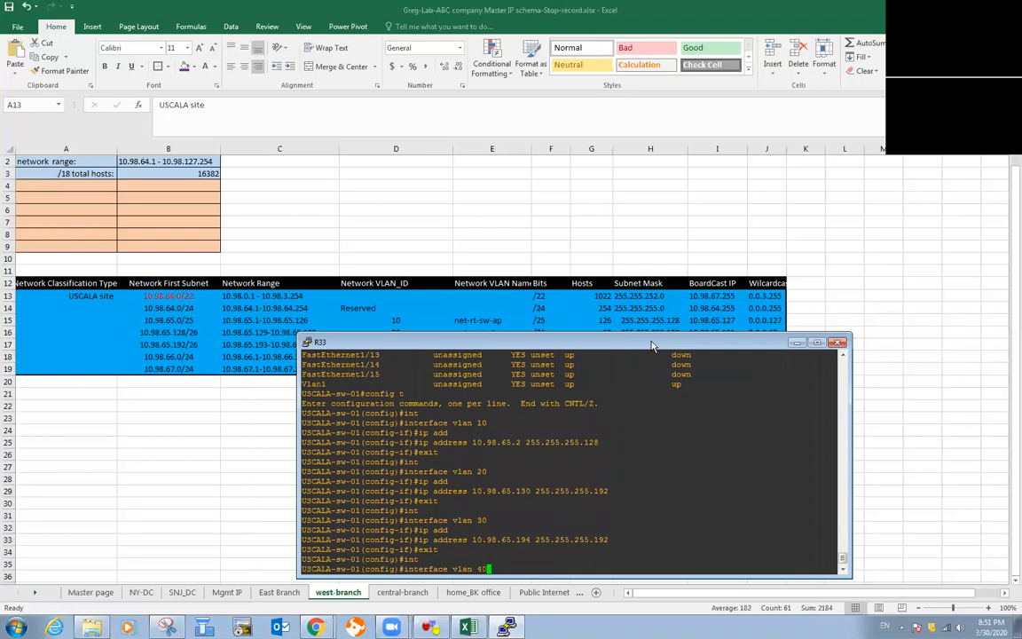
key("Return")
type("ip add ")
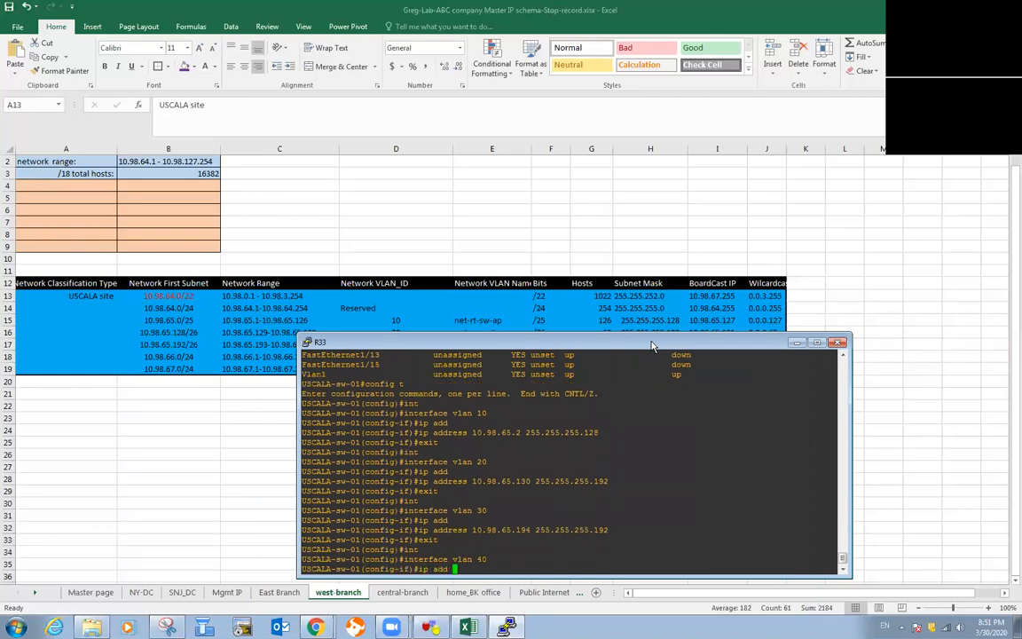
type("10.")
left_click_drag(588, 352, 584, 317)
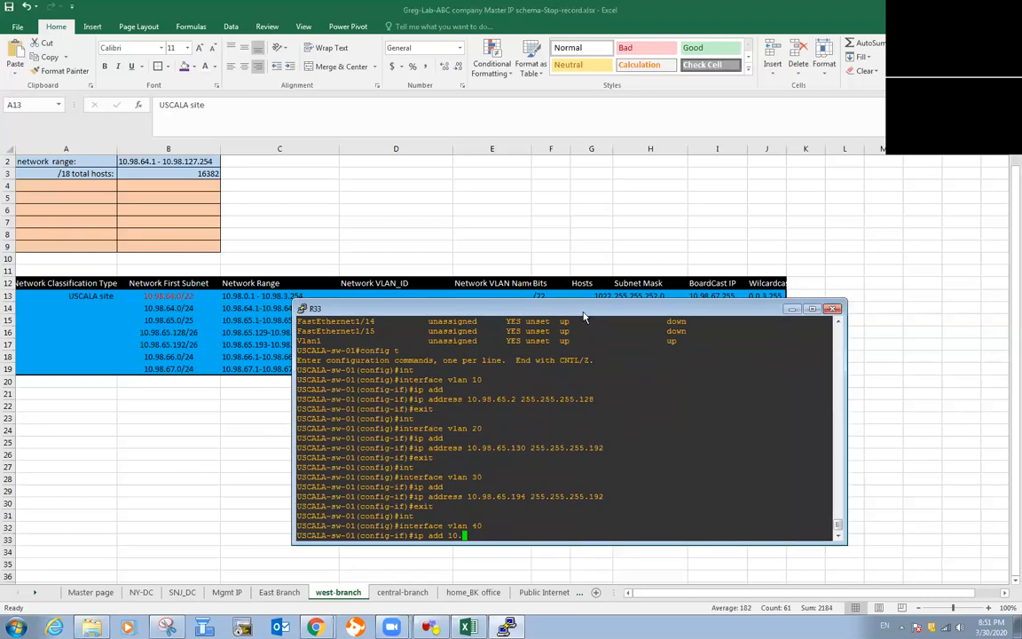
type("98.66.2 255.255.255.0")
key("Return")
type("exit")
key("Return")
Step: Enter interface configuration for VLAN 50 on the R33 switch
type("itn")
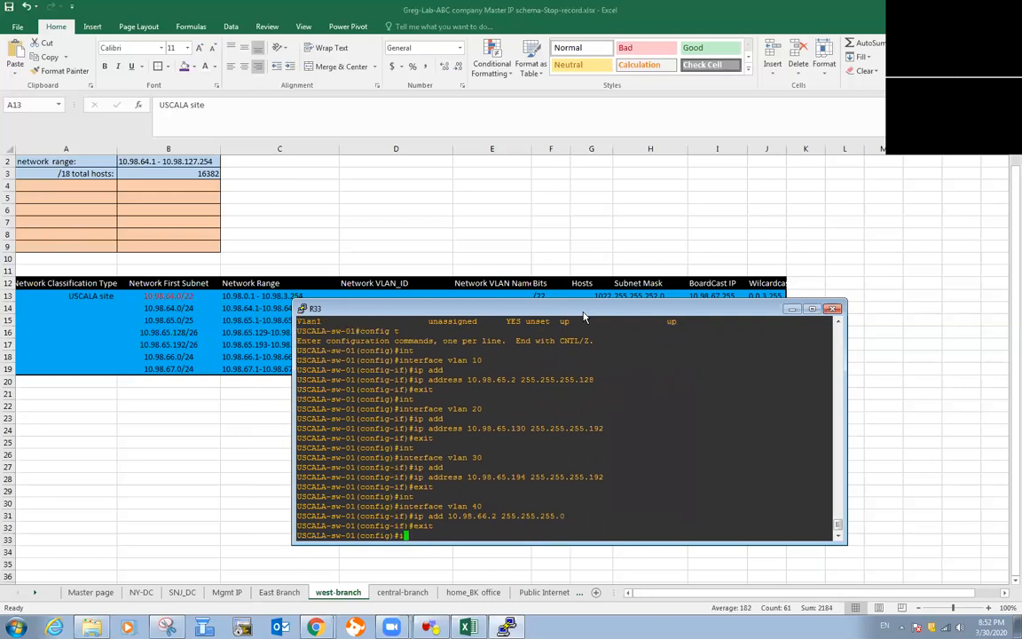
key("Return")
type("it")
key("BackSpace")
type("nt")
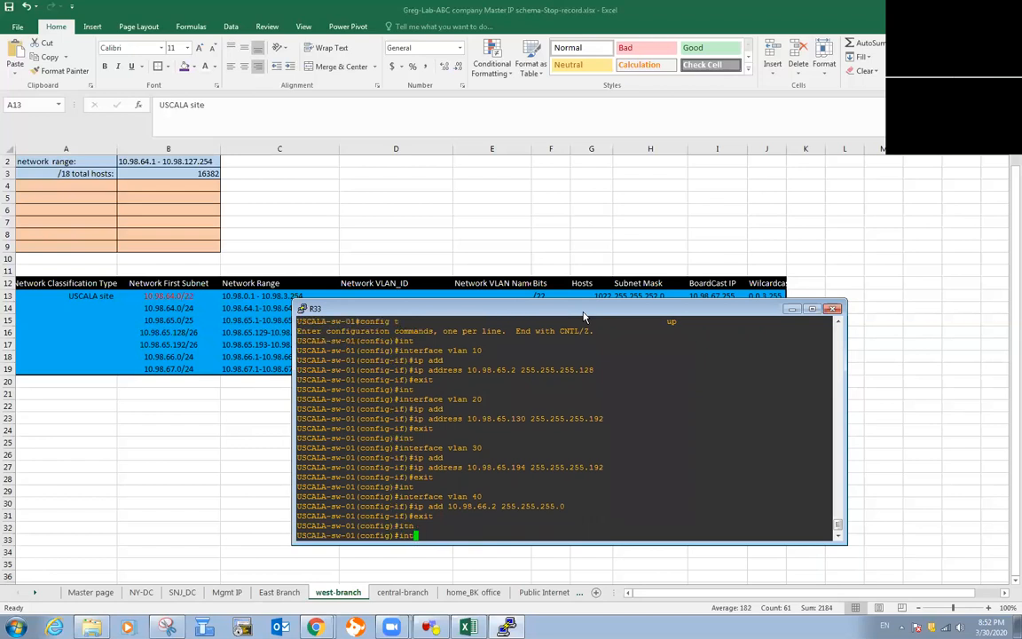
key("Tab")
type("vlan 50")
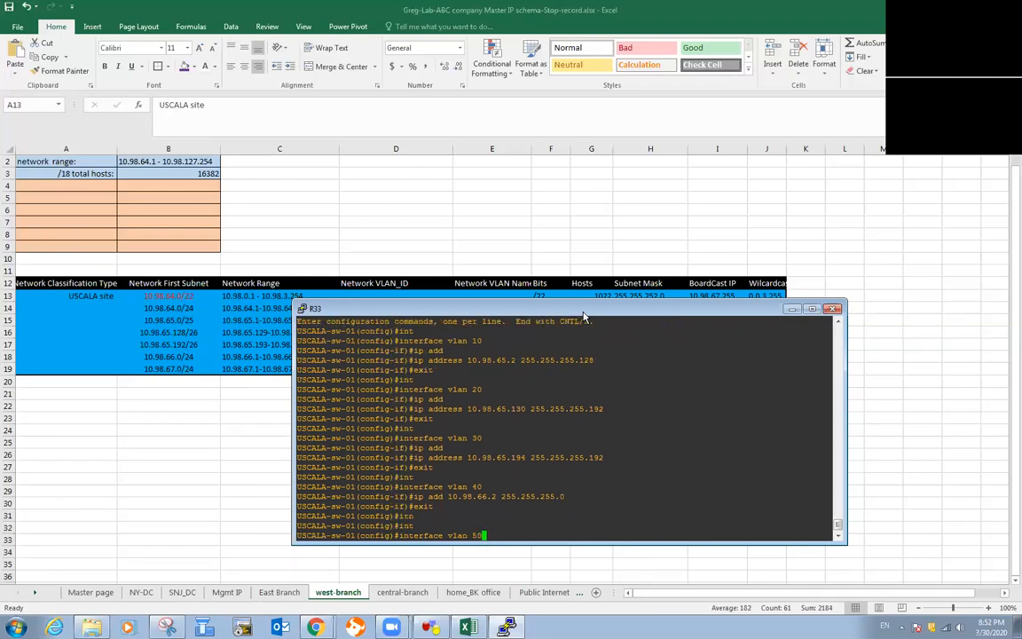
key("Return")
Step: Assign the VLAN 50 interface the IP address 10.98.67.2 with mask 255.255.255.0 and end configuration mode
type("ip add")
key("Return")
type("ip address")
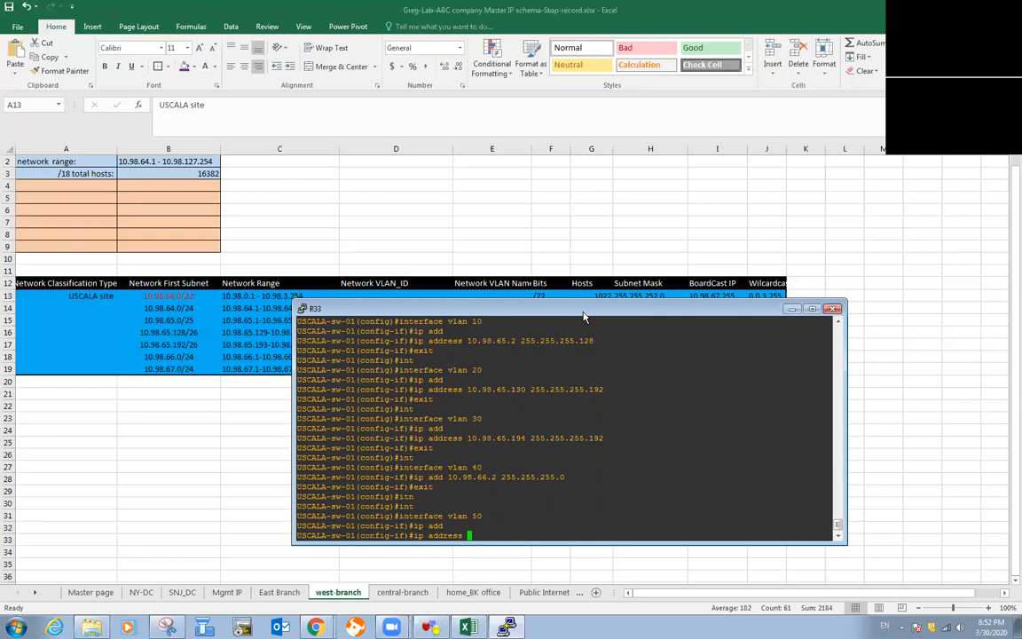
left_click_drag(584, 316, 630, 296)
type("1")
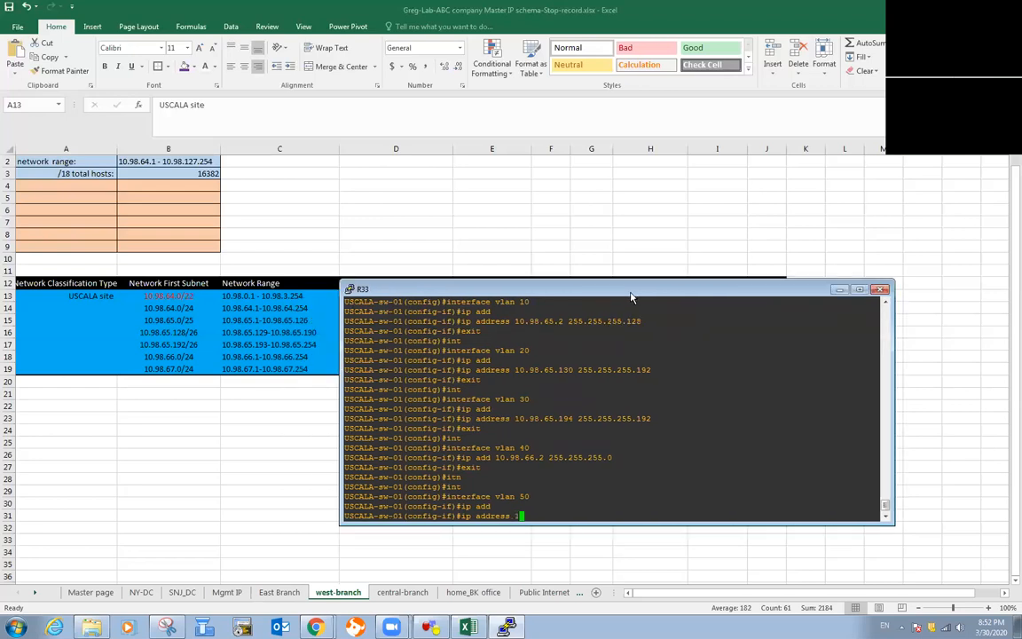
type("0.98.67.2 255.255.255.0")
key("Return")
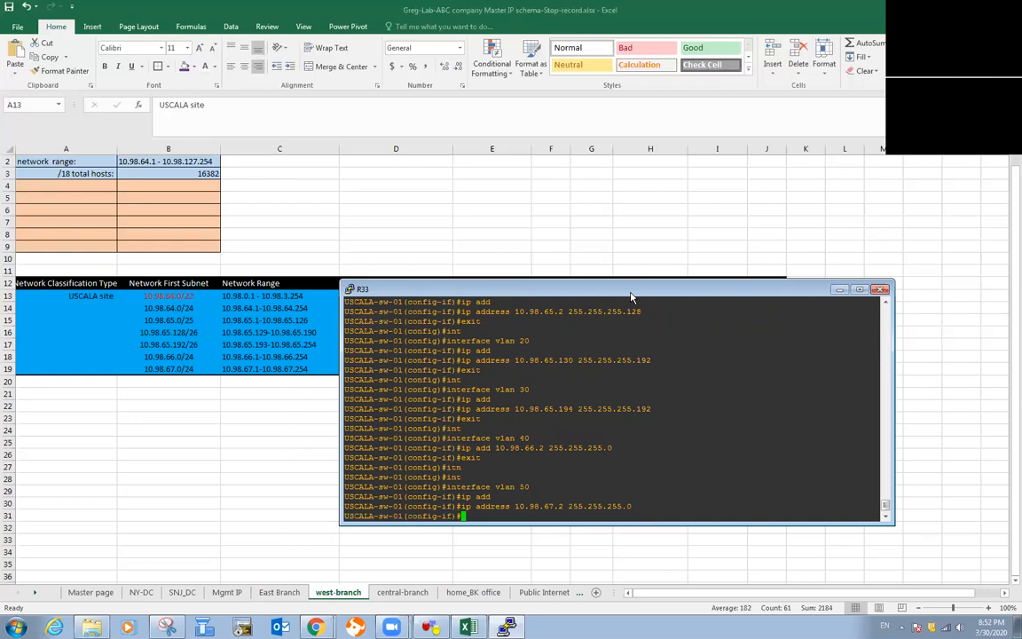
type("end")
key("Return")
key("Return")
key("Return")
Step: Display the complete interface summary with show ip int b
type("sh")
type(" ip int b")
key("Return")
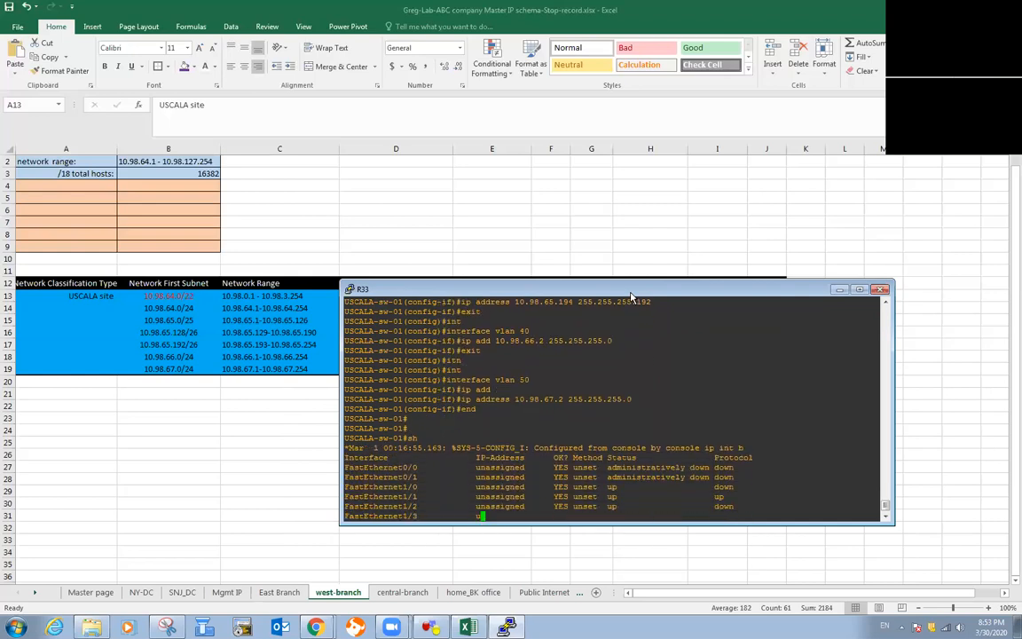
key("space")
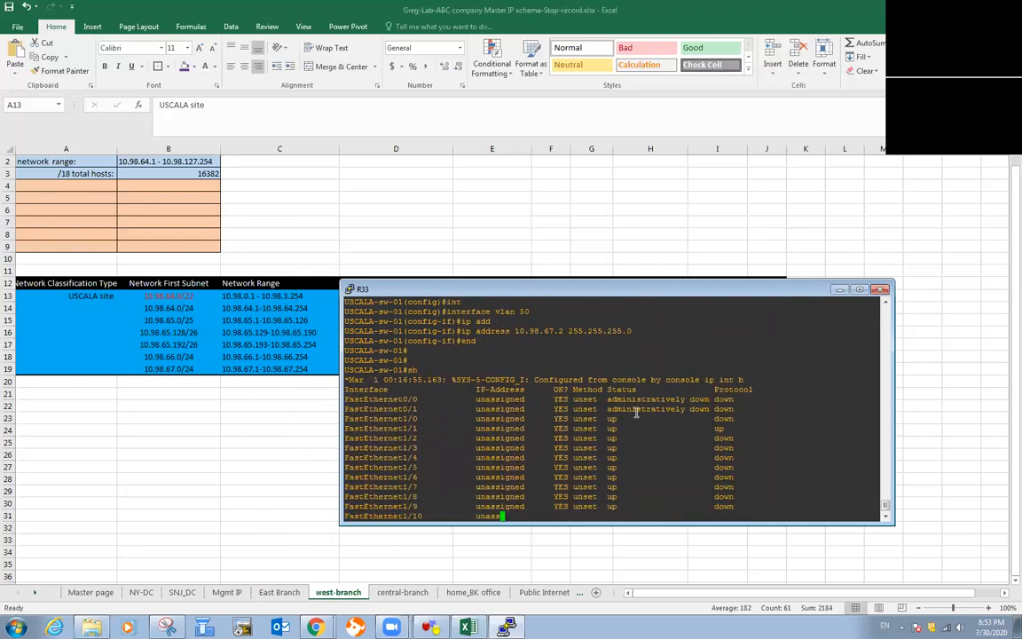
key("space")
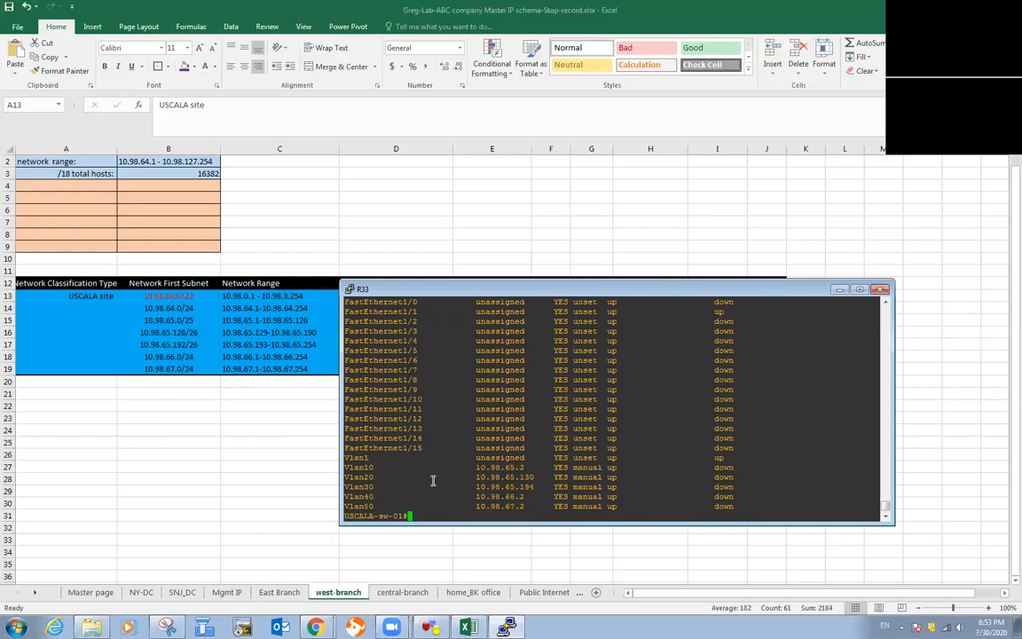
Step: Examine the addresses and protocol status of the VLAN interfaces and compare them with R33's links in the GNS3 topology
left_click_drag(345, 470, 387, 506)
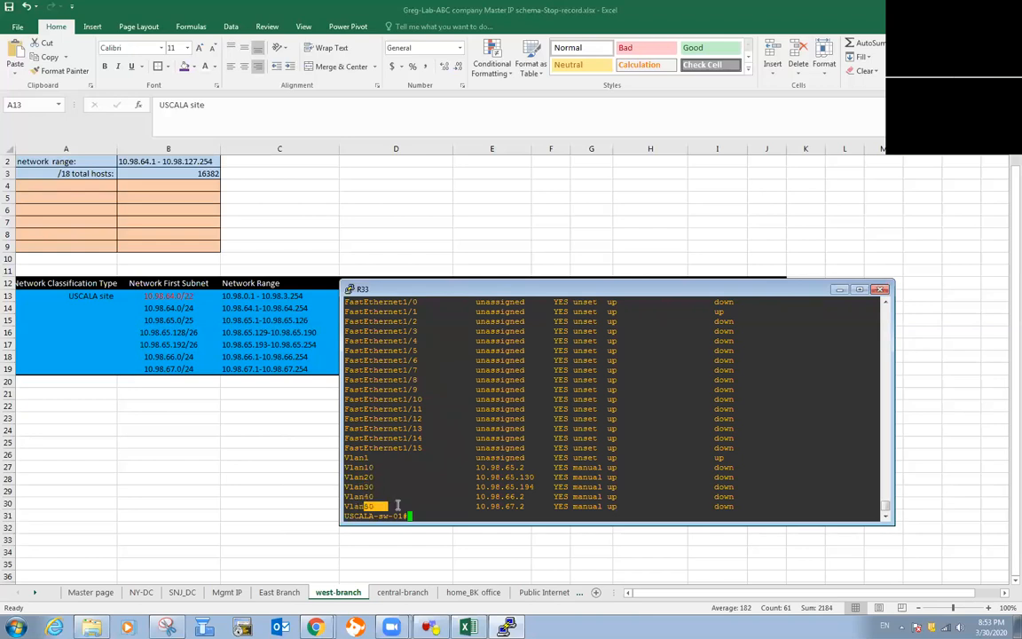
left_click(611, 499)
left_click_drag(733, 468, 715, 497)
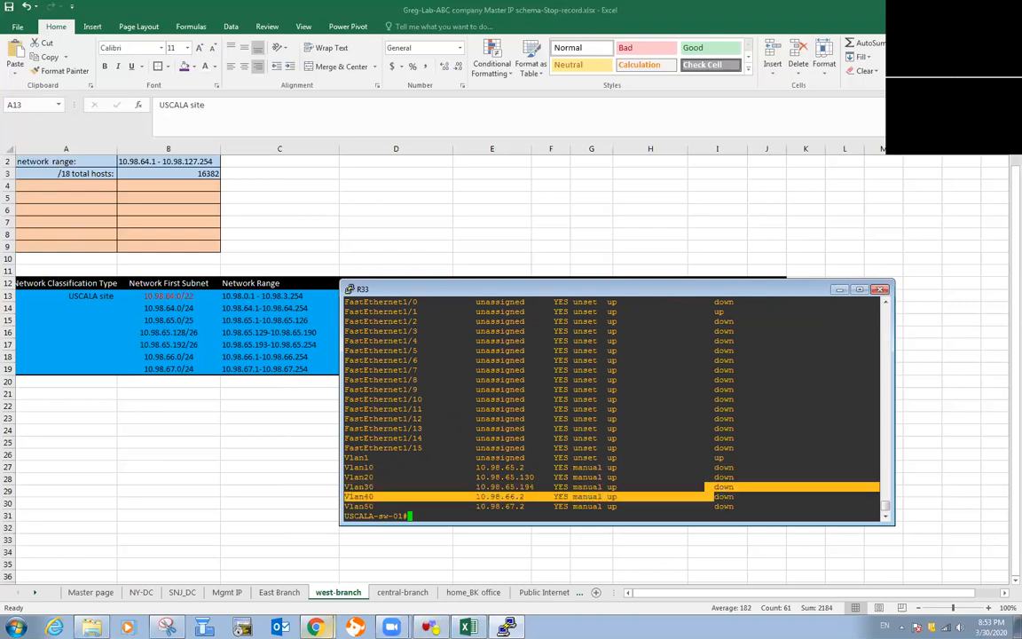
left_click(432, 628)
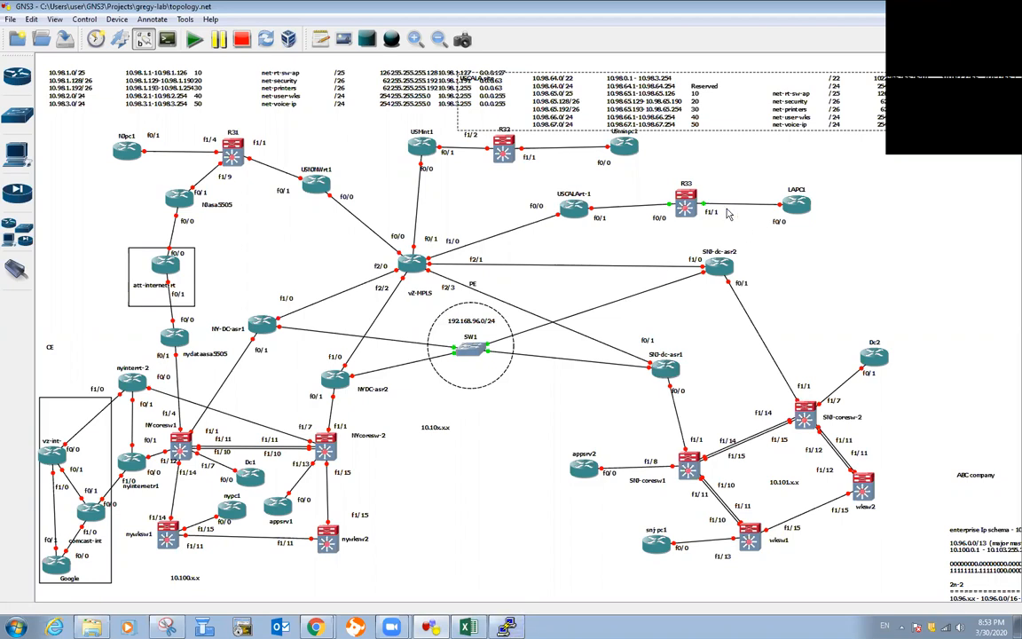
left_click(506, 626)
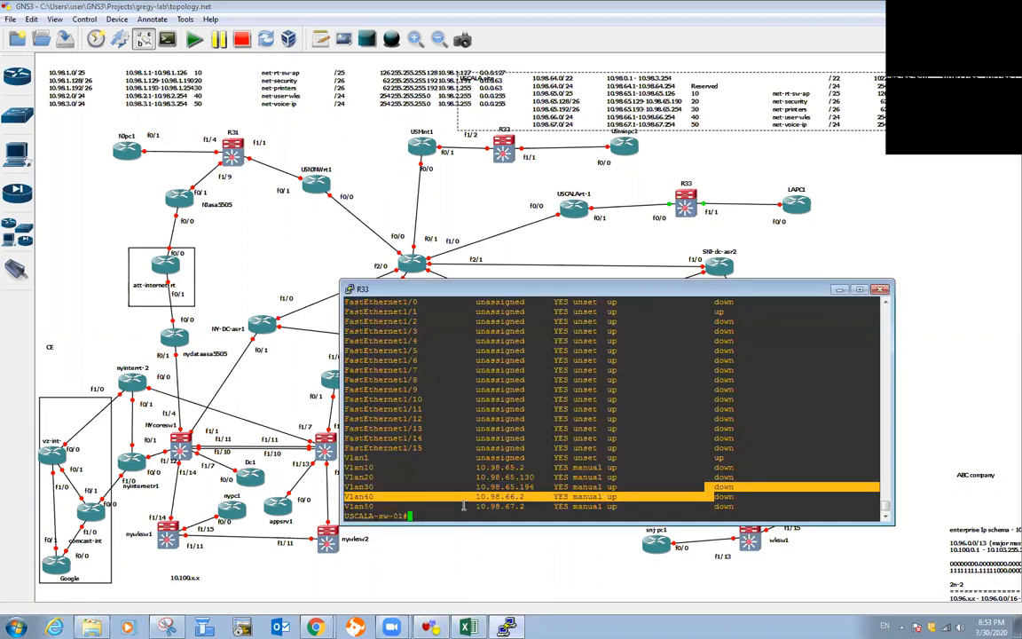
left_click(637, 466)
mouse_move(715, 476)
left_mouse_down()
mouse_move(878, 477)
mouse_move(705, 486)
left_mouse_up()
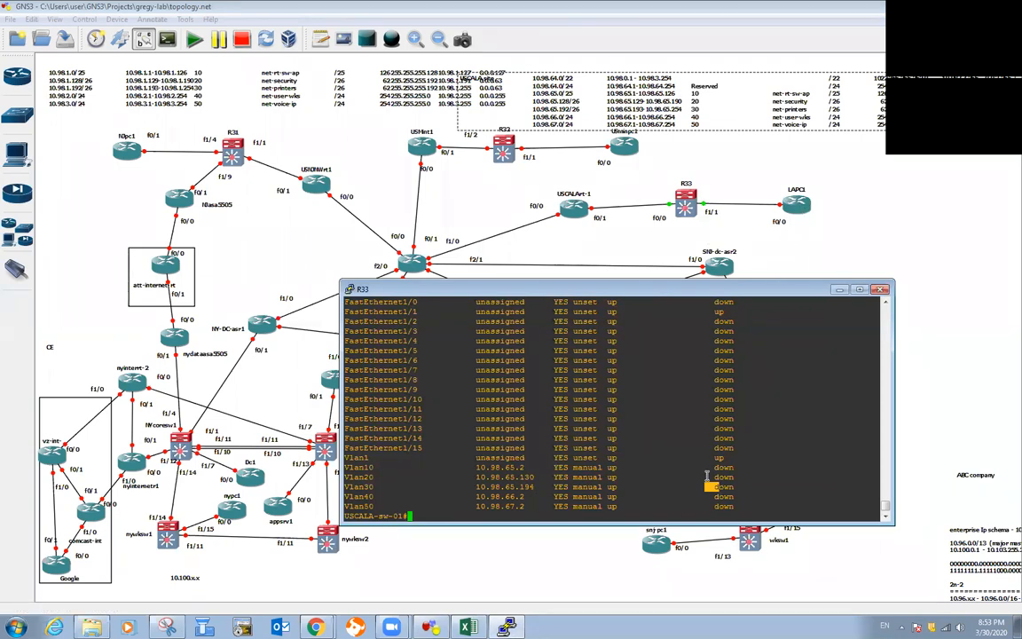
double_click(721, 468)
left_click_drag(712, 478, 725, 488)
left_click(719, 497)
left_click_drag(347, 460, 754, 503)
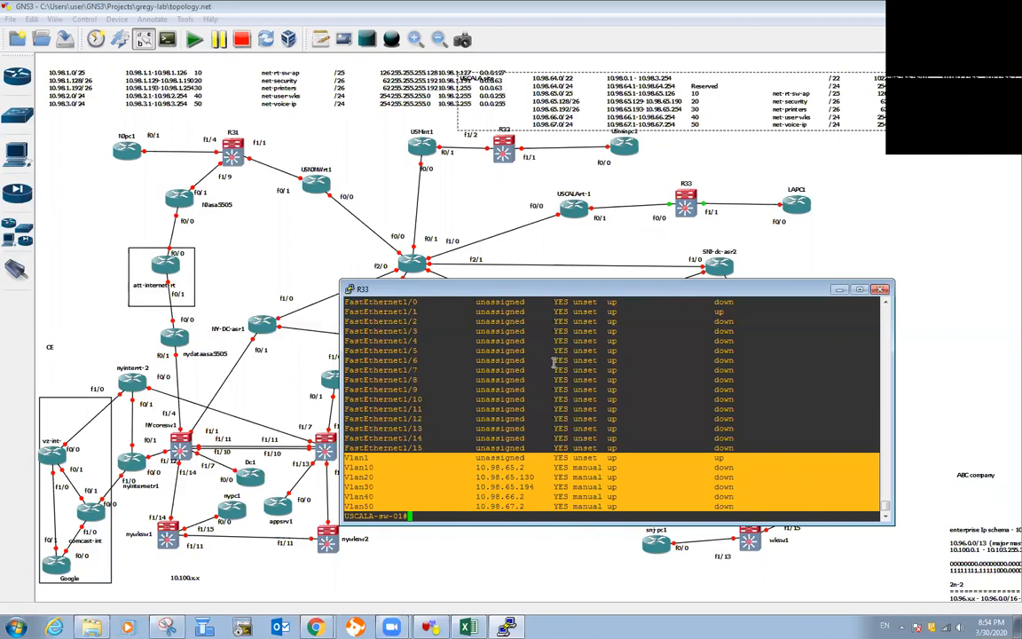
left_click(728, 299)
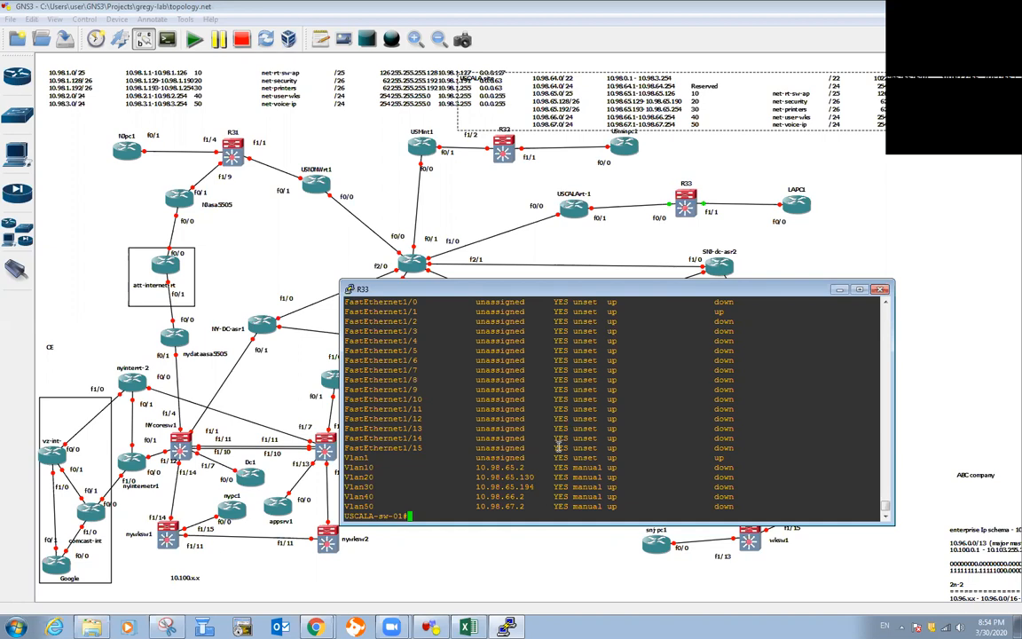
Step: Save the switch configuration with wr and close the R33 console
type("wr")
key("Return")
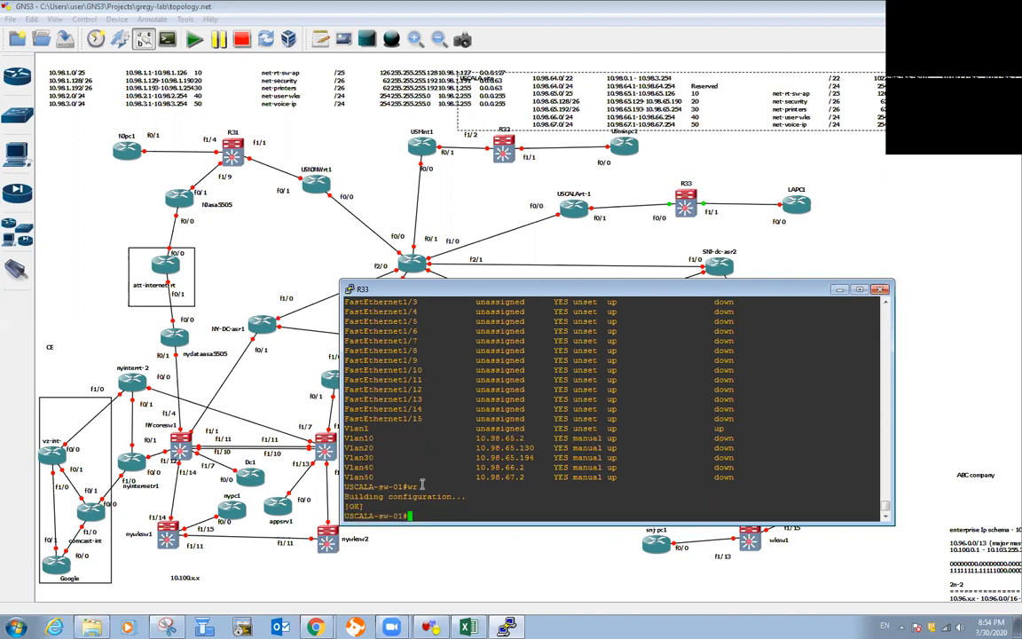
left_click(881, 291)
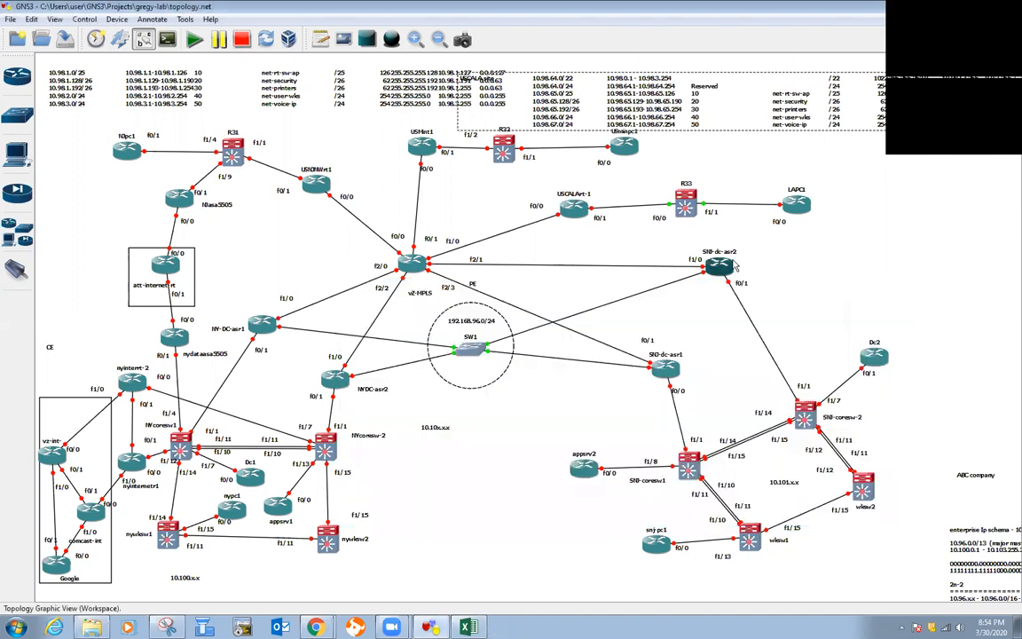
Step: Stop switch R33 and delete its f0/0 link to USCALArt-1 in the topology
right_click(687, 206)
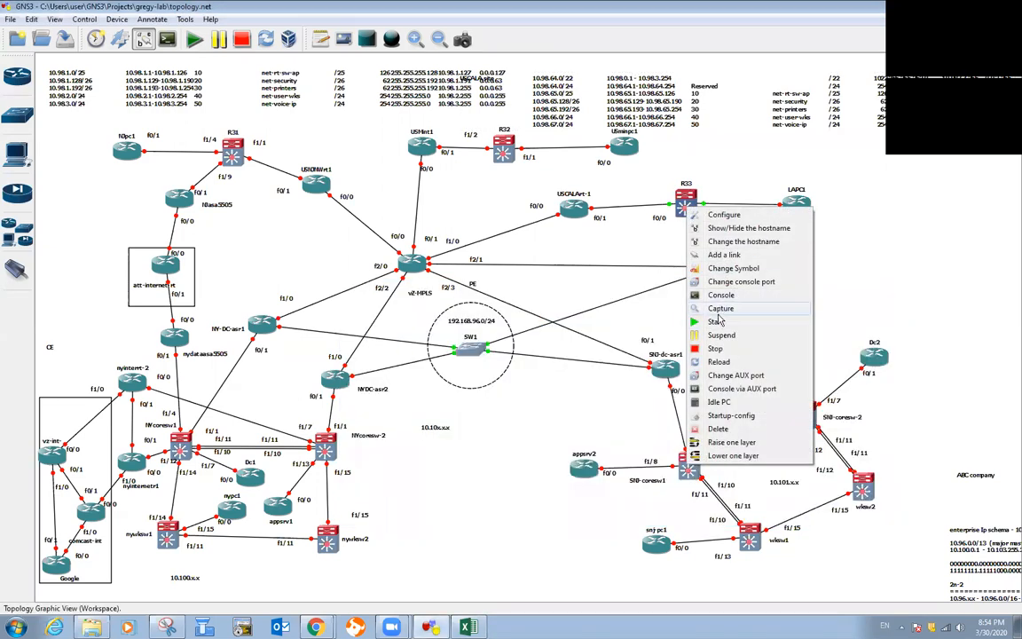
left_click(716, 349)
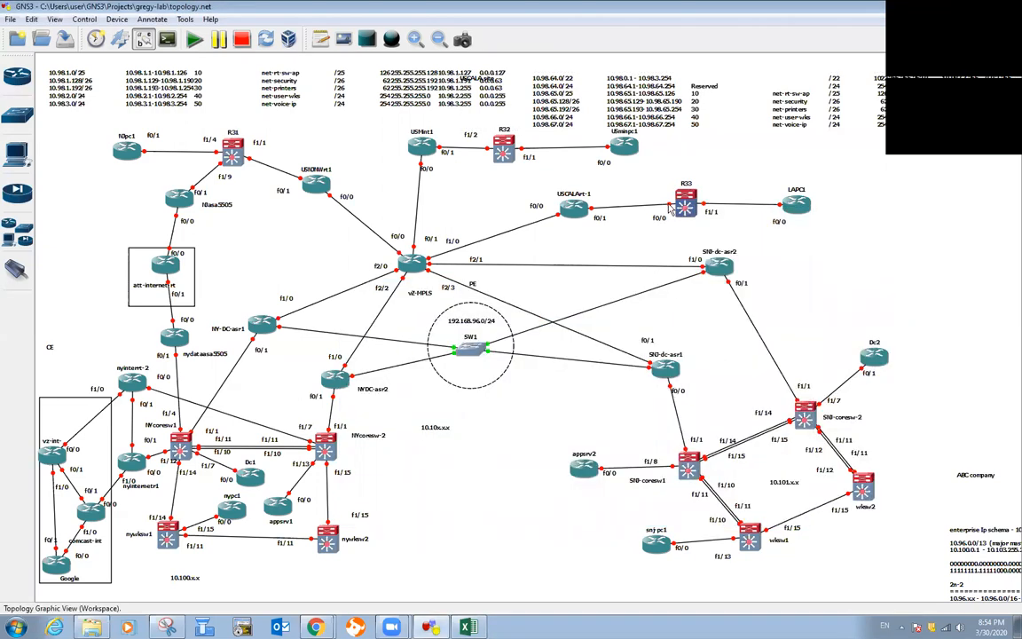
right_click(671, 207)
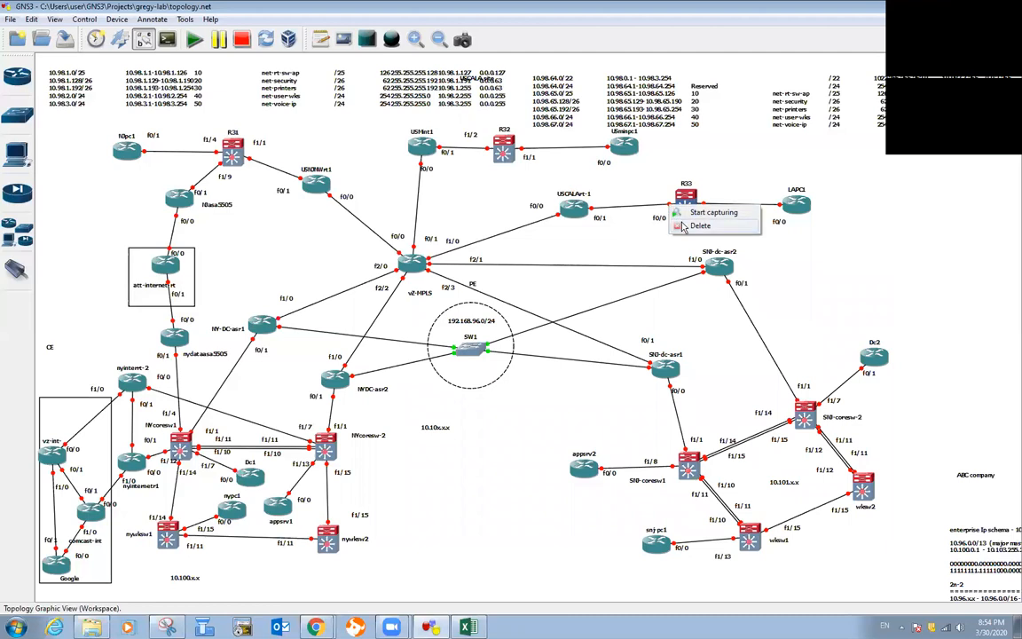
left_click(683, 228)
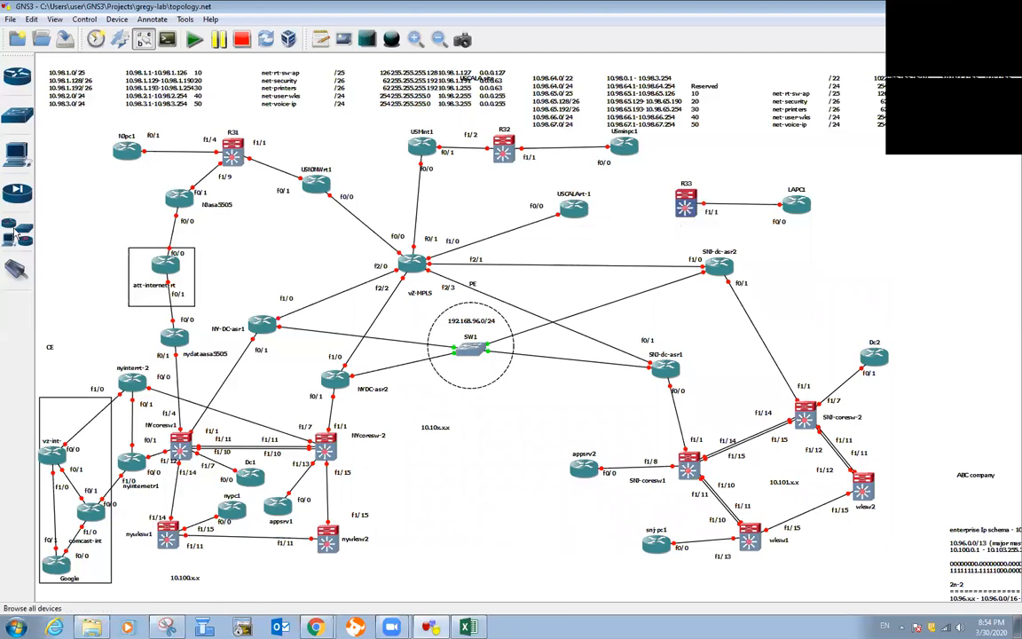
Step: Link USCALArt-1's free port f0/1 to port f1/15 of switch R33
left_click(16, 267)
left_click(578, 209)
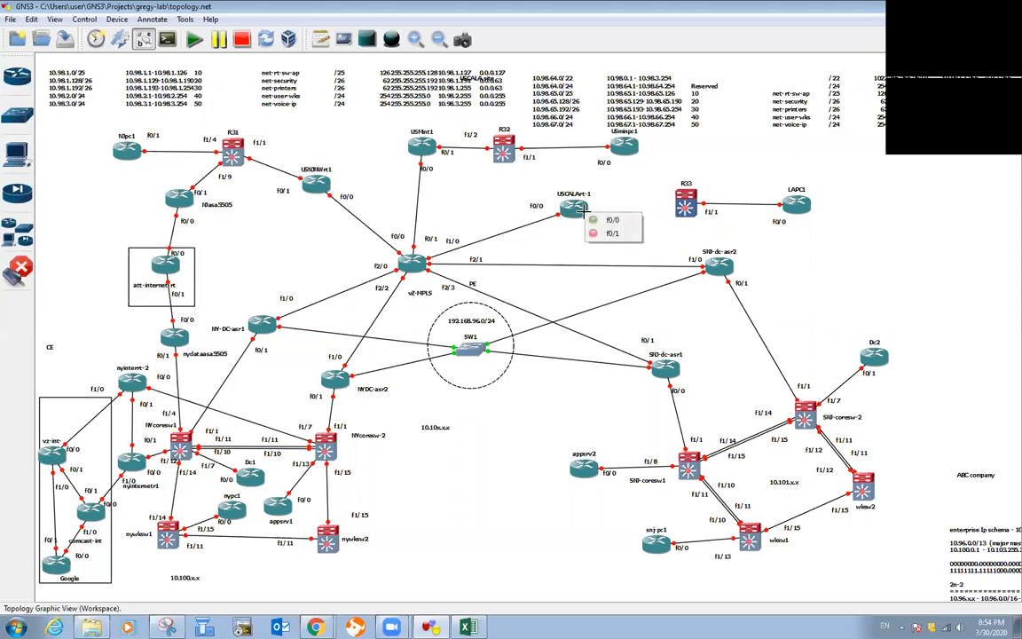
left_click(611, 220)
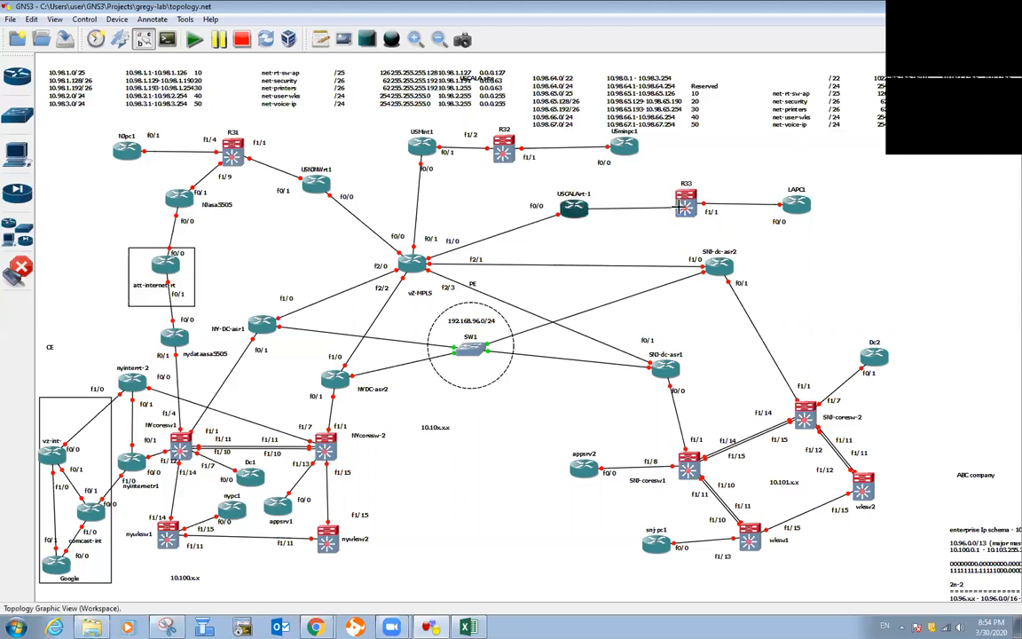
left_click(683, 205)
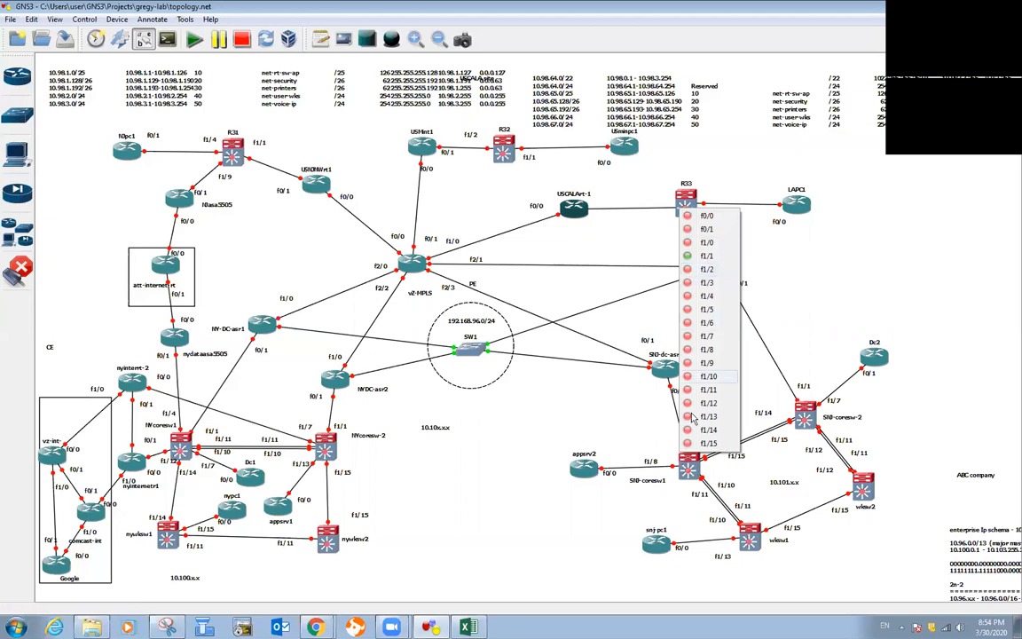
left_click(690, 268)
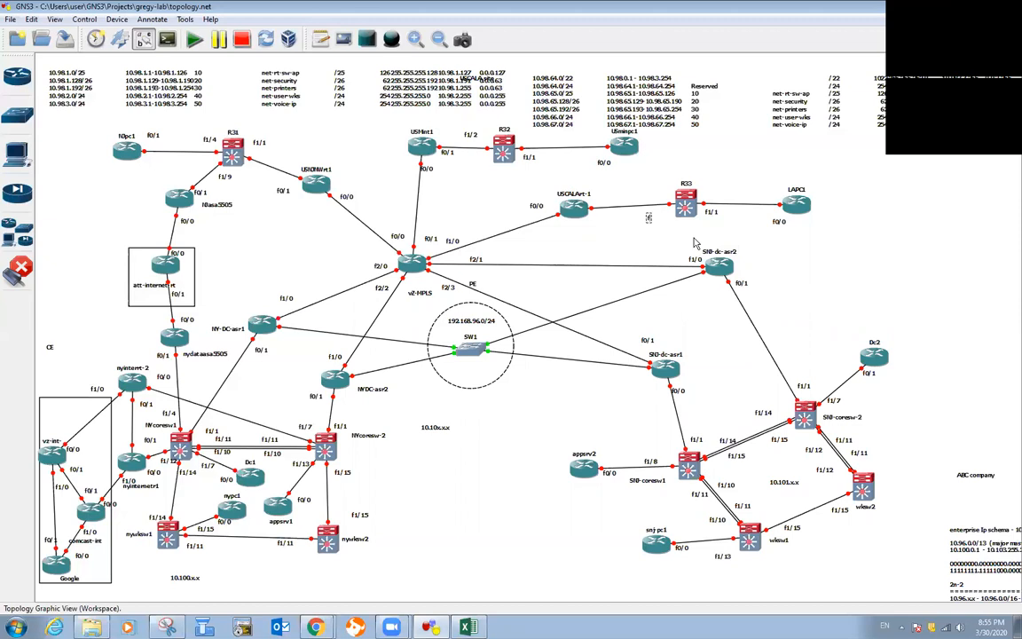
Step: Label R33's end of the new link f1/15, place the label above the link, and leave link mode
type("1/15")
mouse_move(656, 220)
left_mouse_down()
mouse_move(658, 196)
mouse_move(662, 203)
left_mouse_up()
left_click(652, 231)
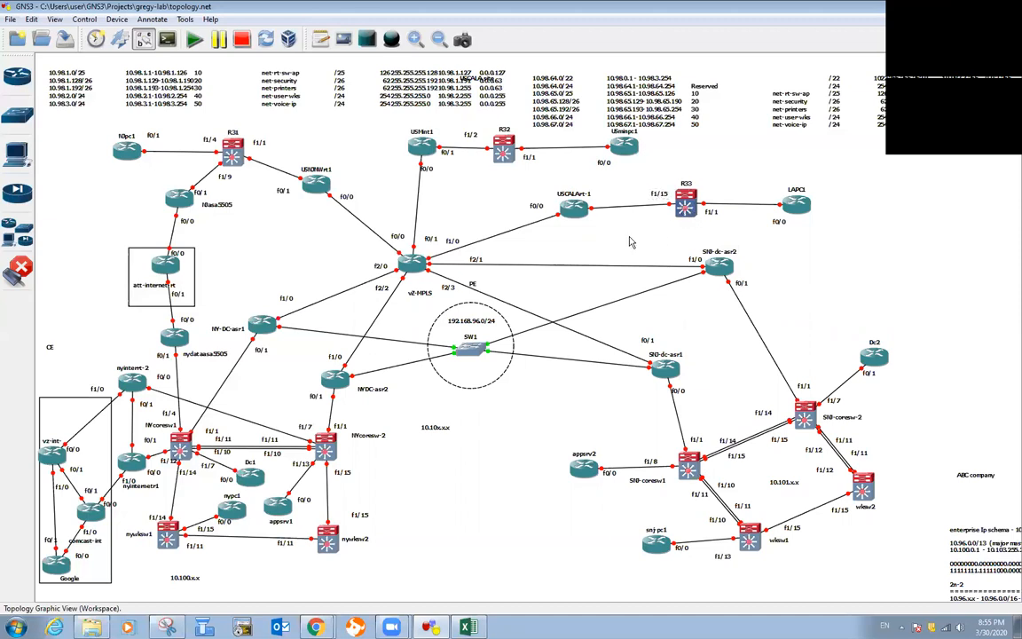
left_click(678, 199)
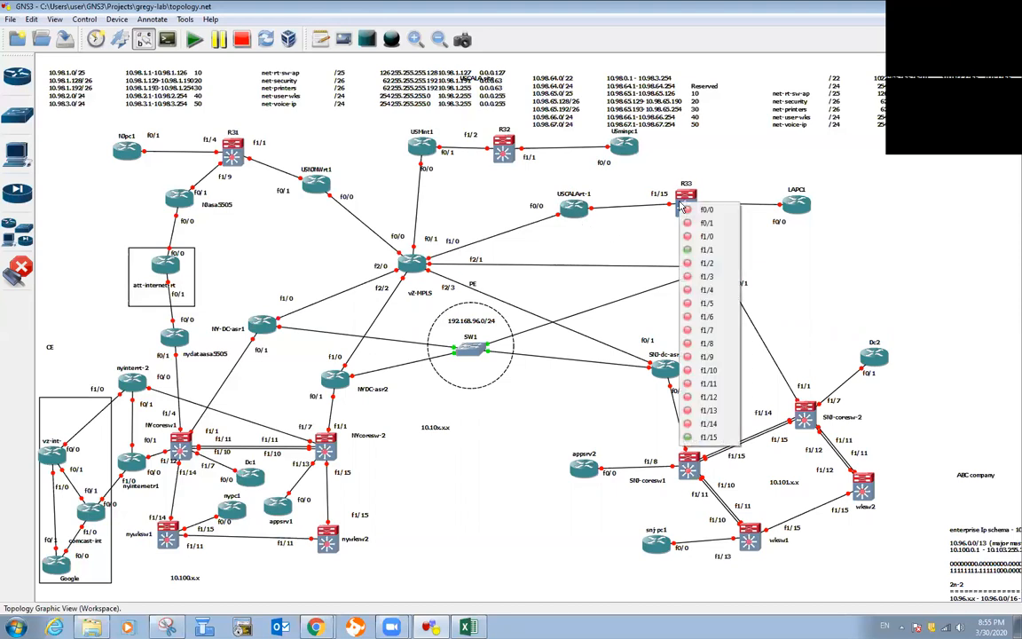
left_click(621, 236)
left_click(23, 259)
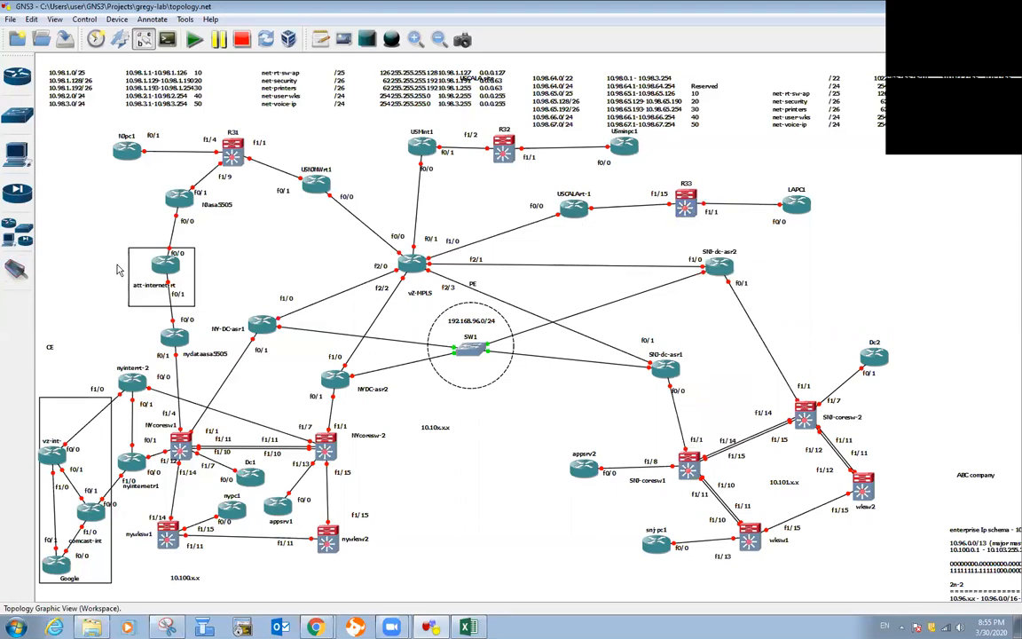
Step: Start switch R33 and open its console below R33 in the topology
right_click(689, 210)
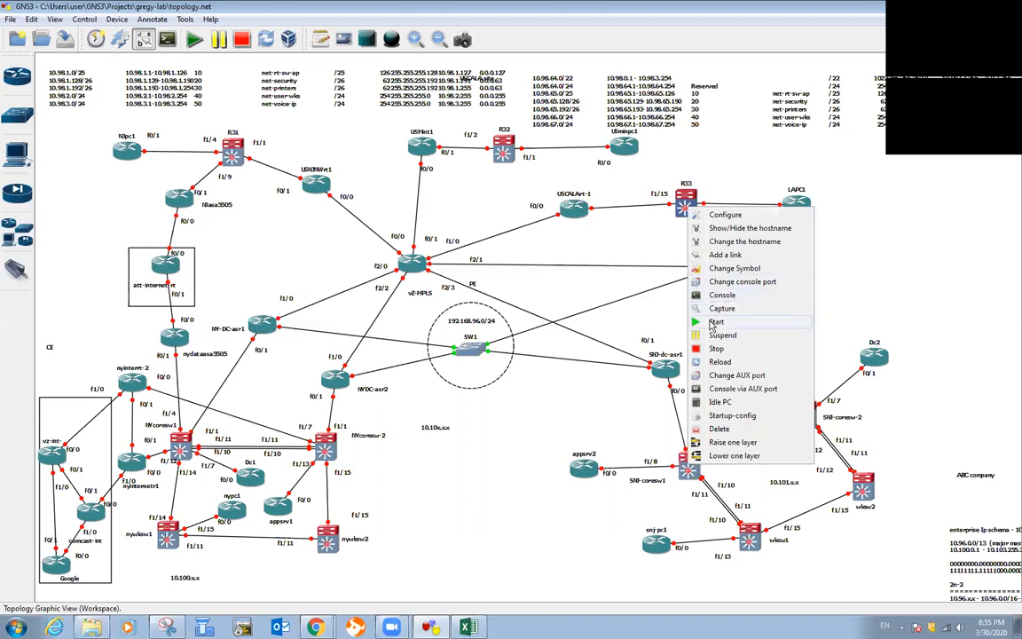
left_click(638, 290)
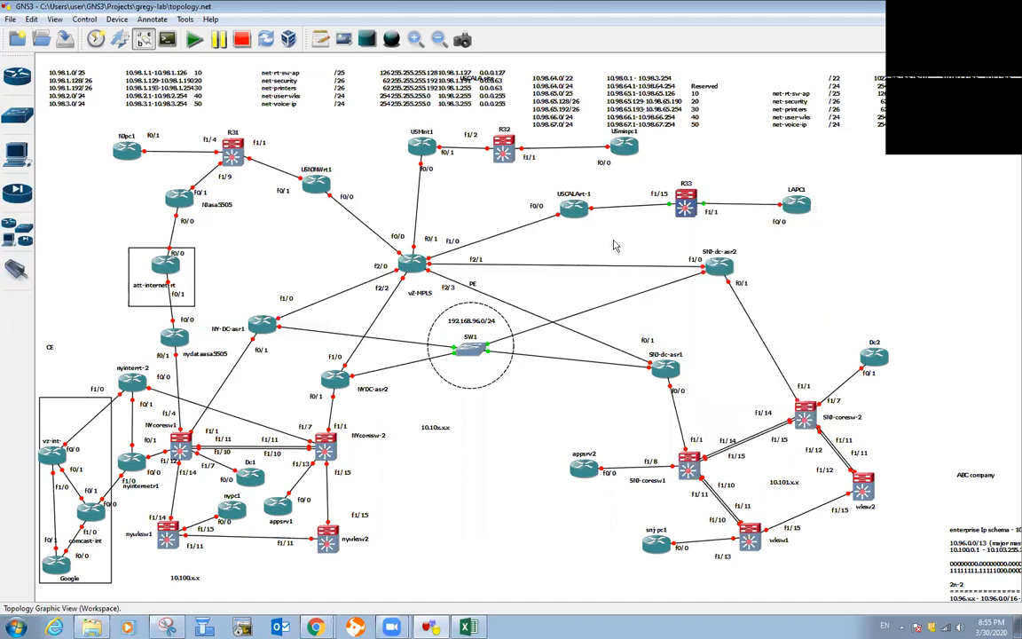
right_click(686, 208)
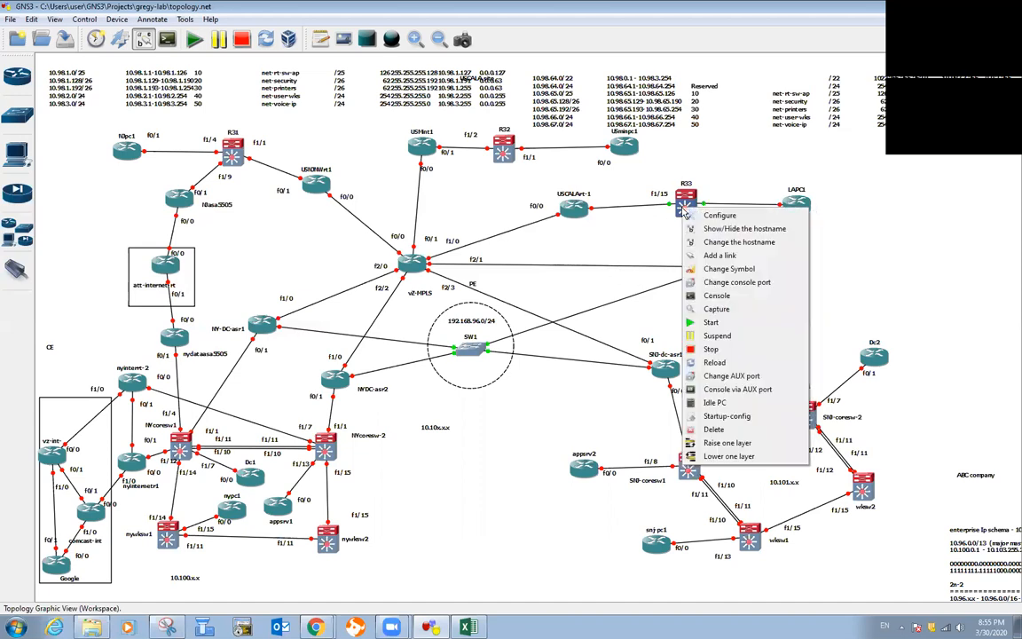
left_click(700, 297)
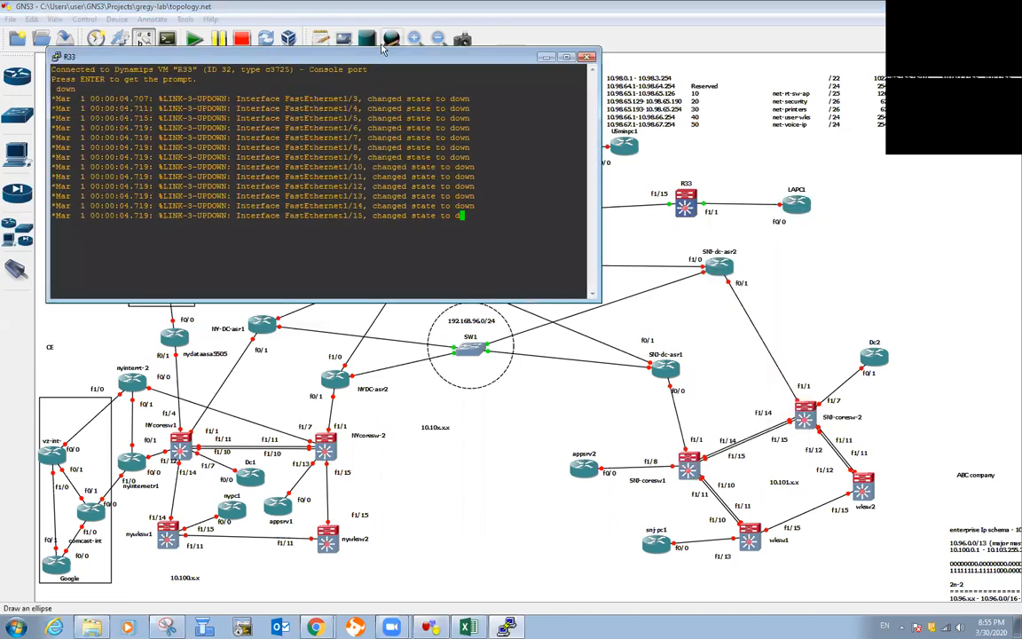
left_click_drag(396, 62, 664, 277)
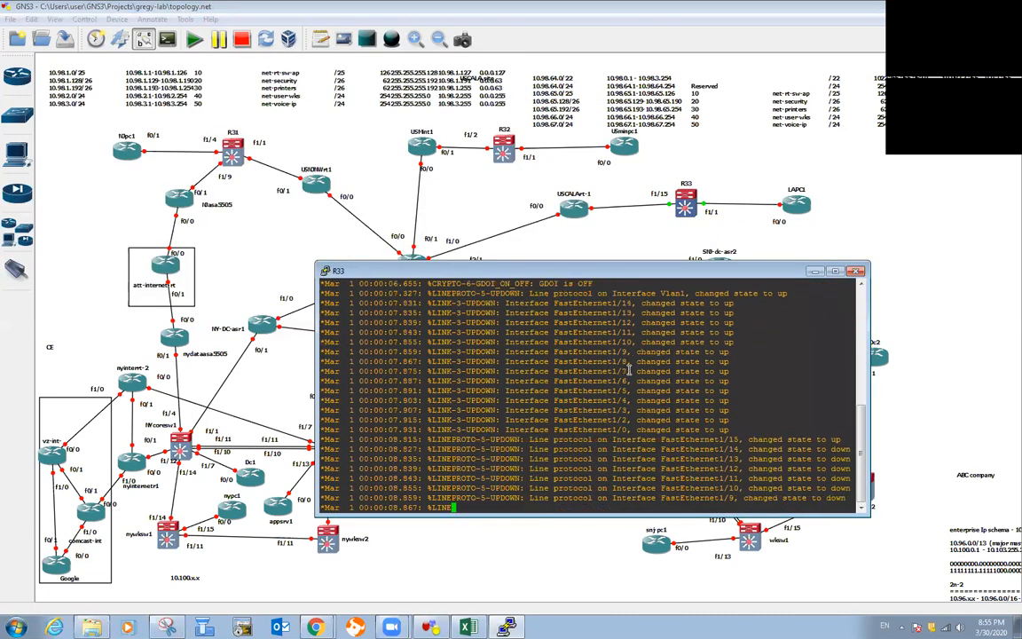
Step: Enter privileged mode on the USCALA switch with en
type("en")
key("Return")
key("Return")
key("Return")
Step: Display the switch's entire IP interface summary with show ip int b, through the last VLAN interface
type("con")
key("BackSpace")
key("BackSpace")
key("BackSpace")
type("show in")
key("BackSpace")
type("p int b")
key("Return")
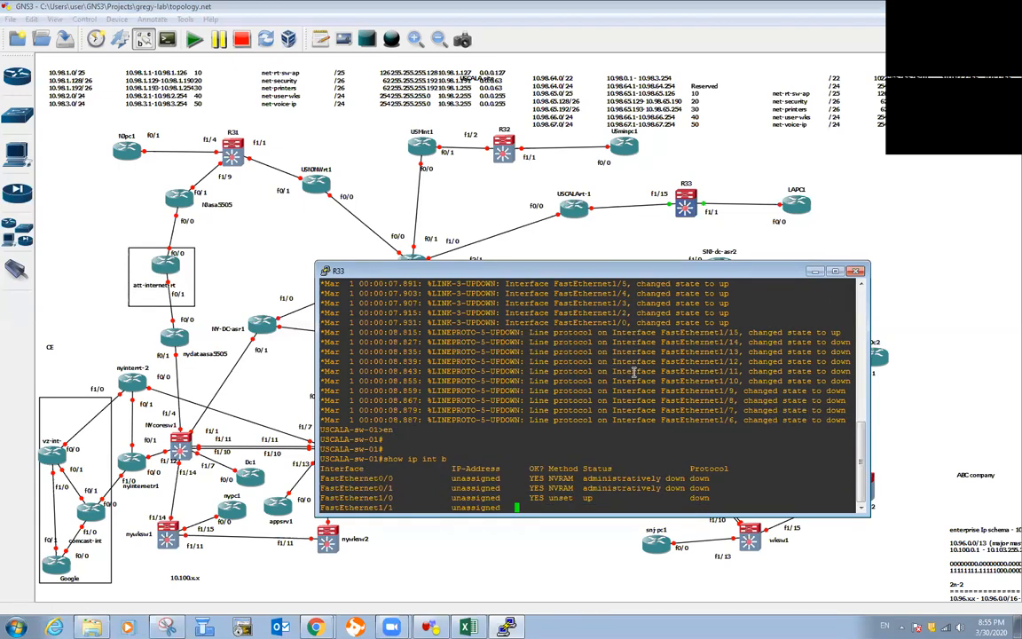
key("Return")
key("Return")
key("Return")
key("Return")
key("Return")
key("Return")
key("Return")
key("Return")
key("Return")
key("Return")
key("Return")
key("Return")
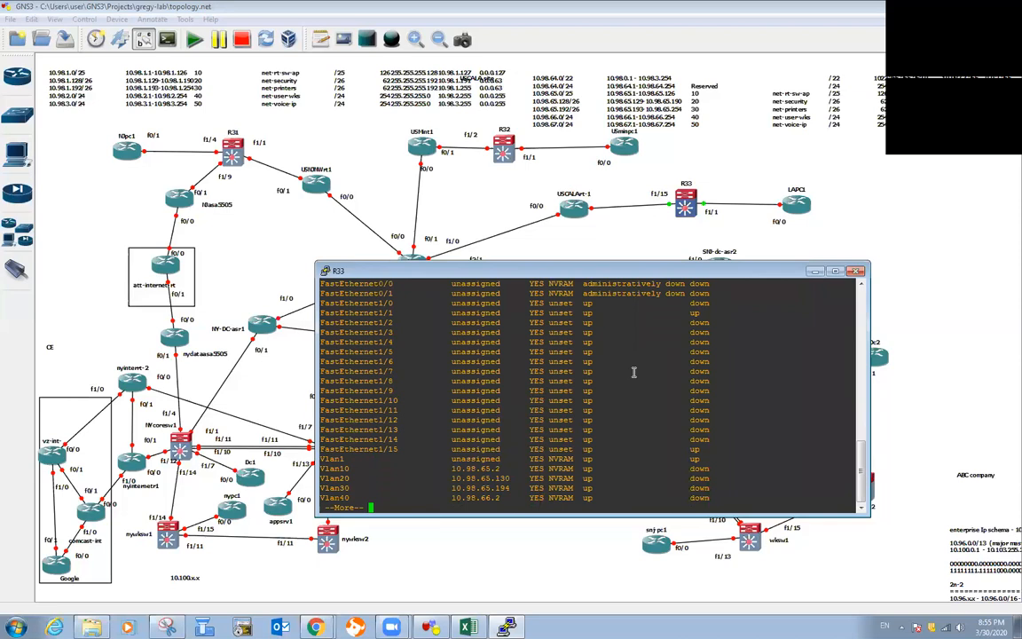
key("Return")
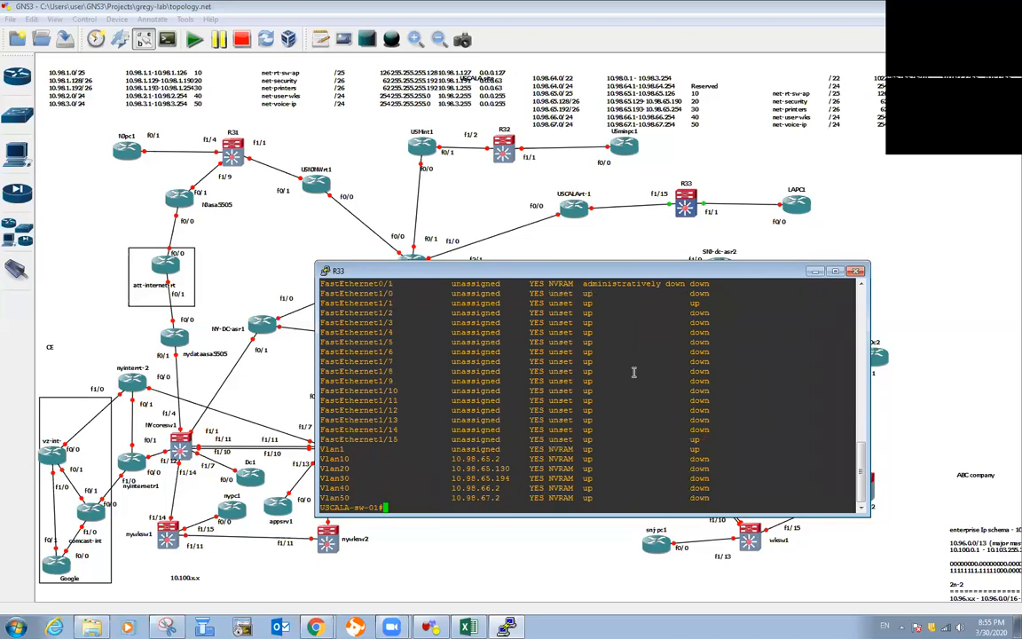
Step: List the switch's VLANs and port assignments with sh vlan-sw, and move the console clear of the links above
type("sh vlan")
key("BackSpace")
type("-sw")
key("Return")
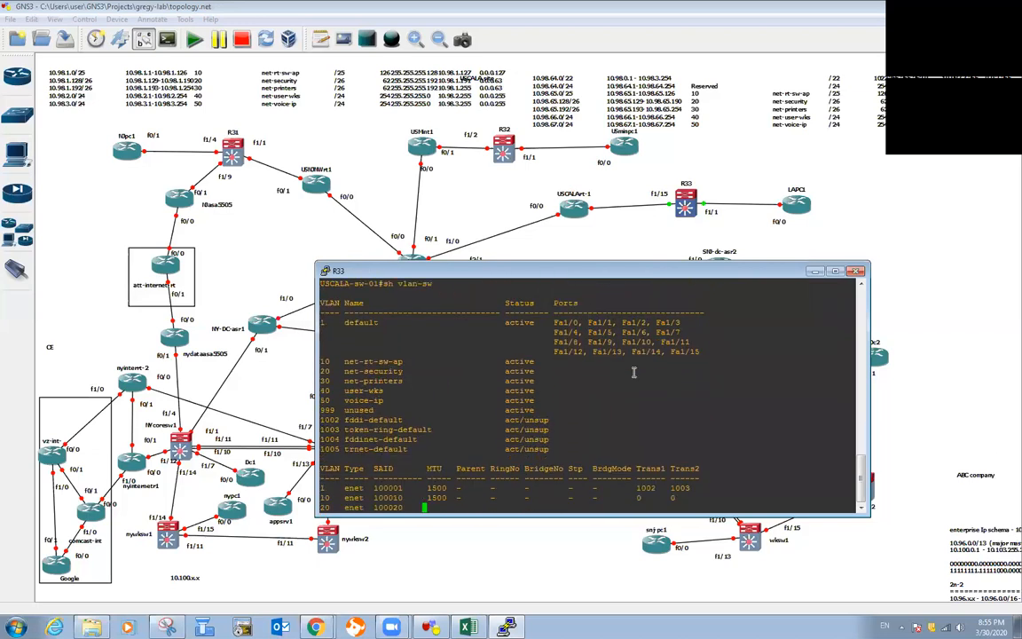
key("space")
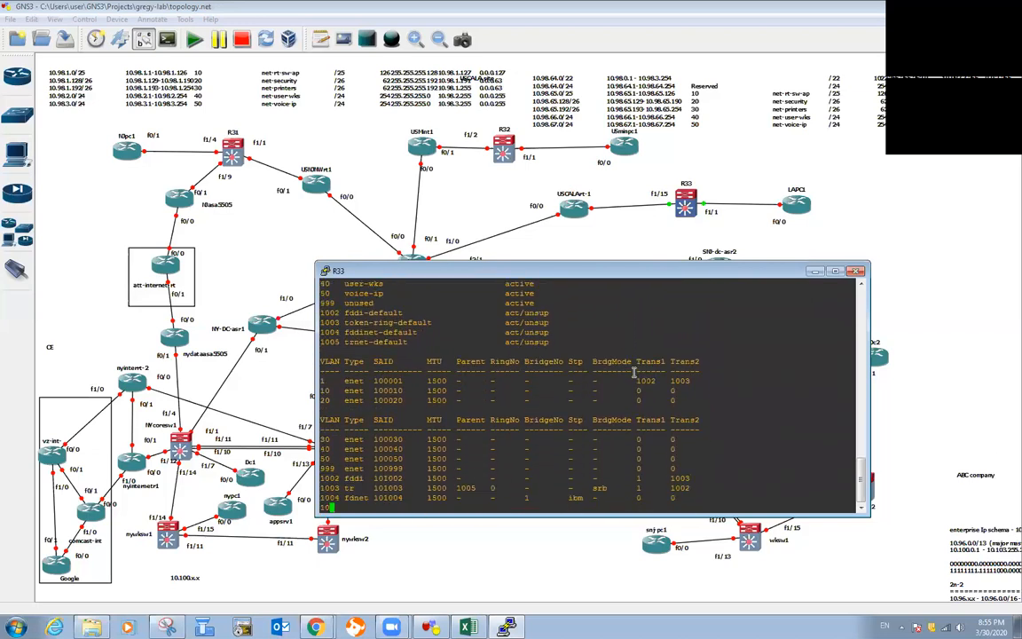
key("Return")
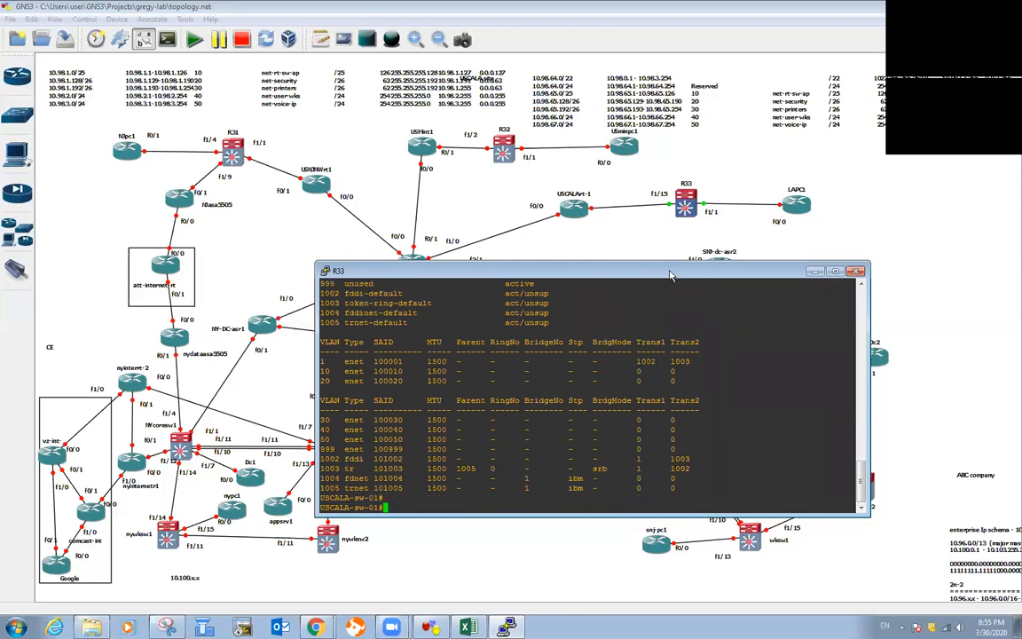
left_click_drag(670, 275, 703, 307)
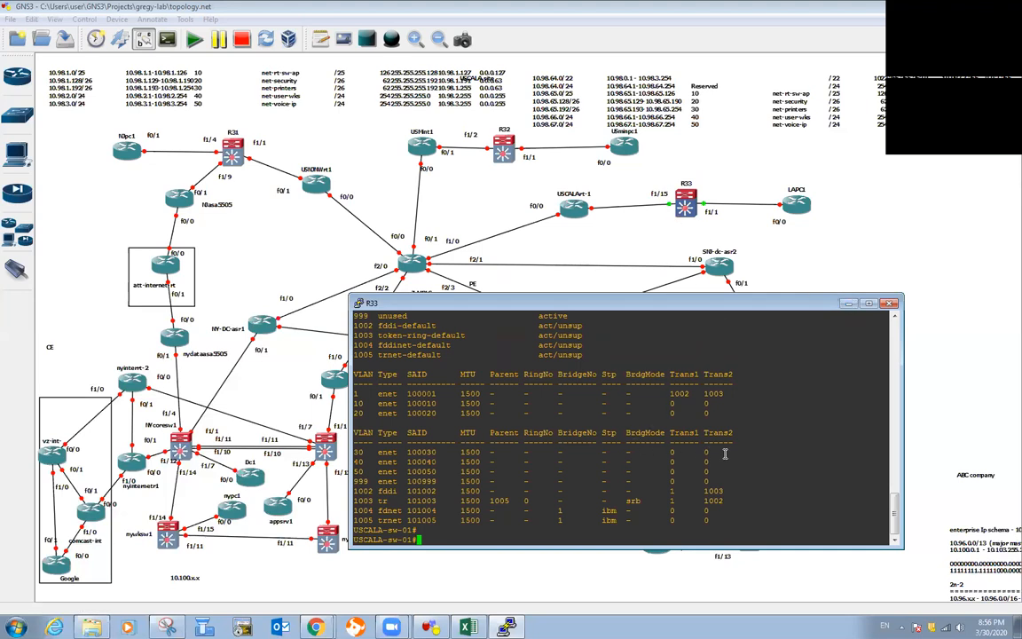
Step: Display the switchport details of f1/15 with show int f1/15 switchport and examine its administrative mode
key("Return")
type("show int f1/15 swi")
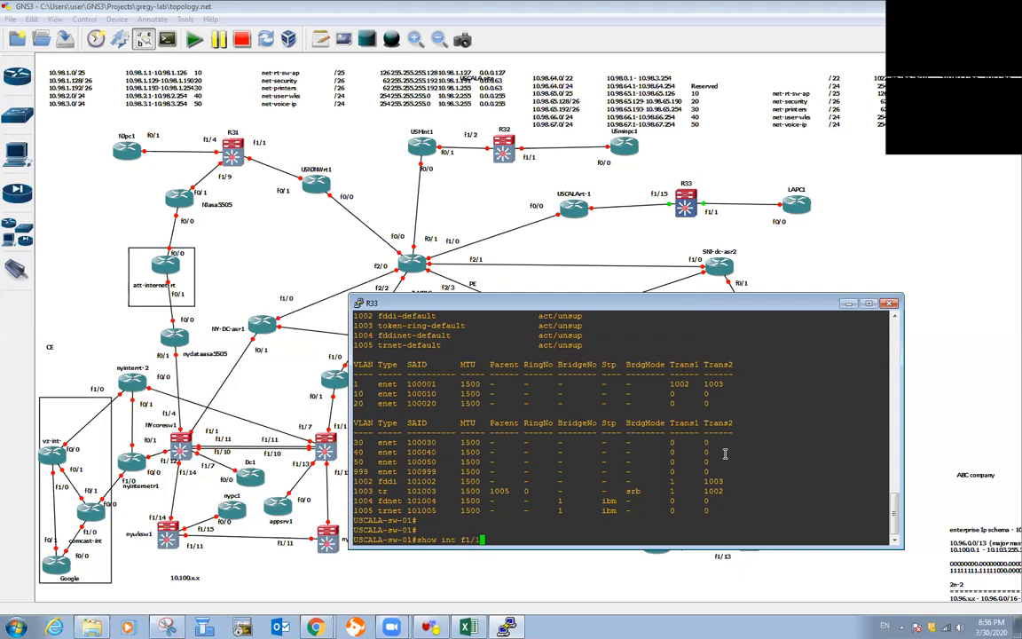
key("Tab")
type("tchport")
key("Return")
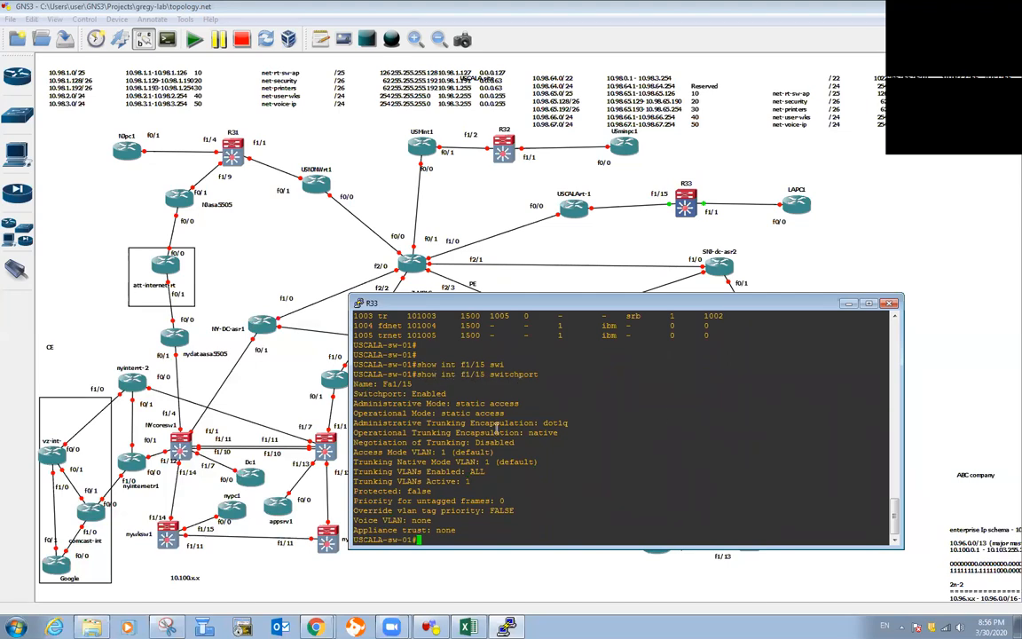
left_click_drag(456, 404, 457, 374)
left_click_drag(519, 404, 460, 403)
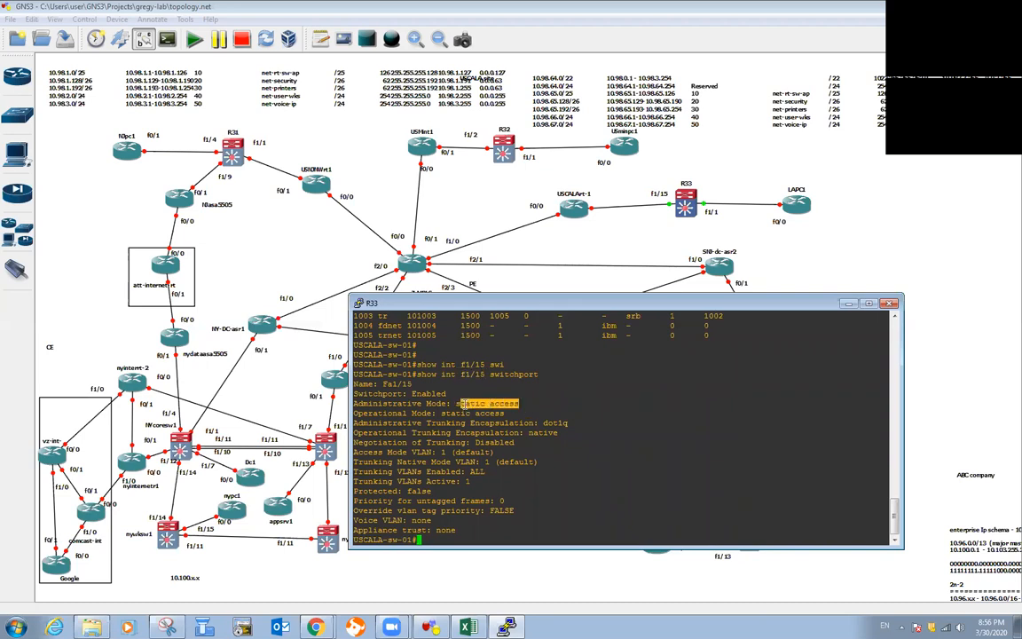
left_click(677, 481)
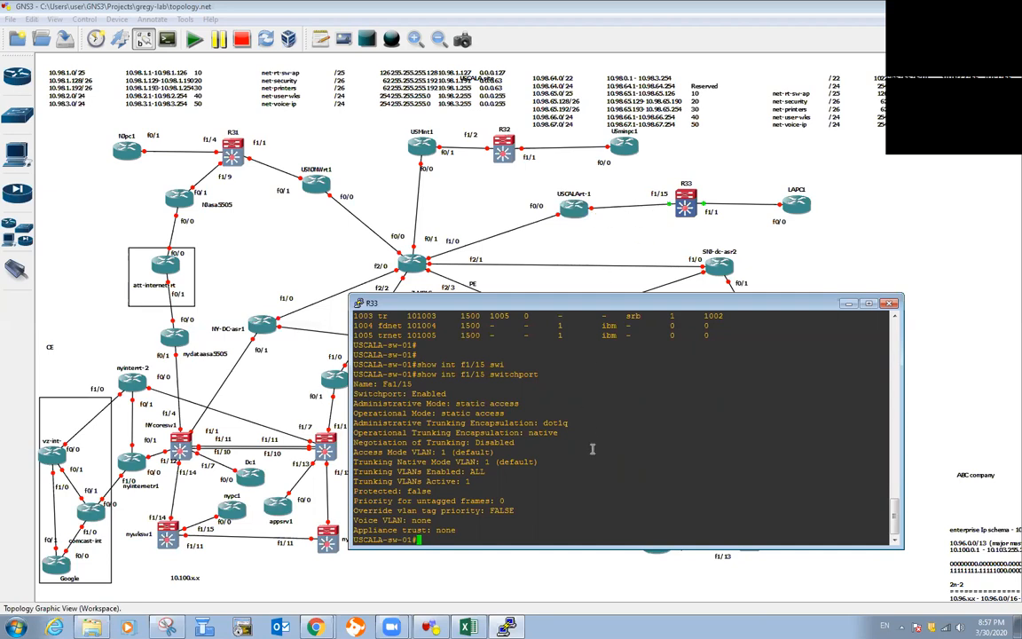
Step: Enter global configuration mode and open interface f1/15 for configuration
type("config t")
key("Return")
type("int f1/15")
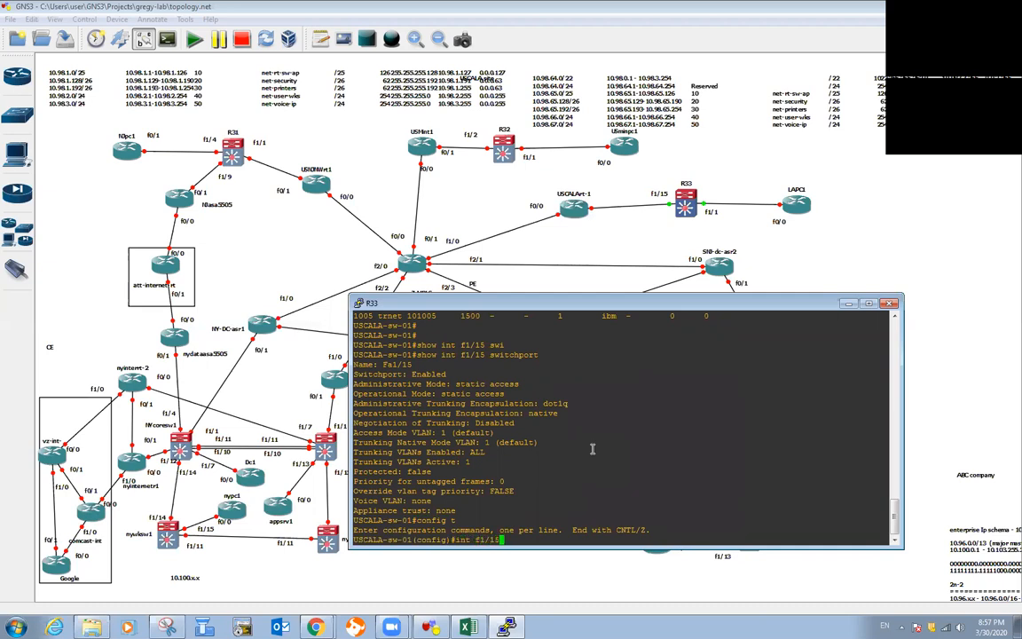
key("Return")
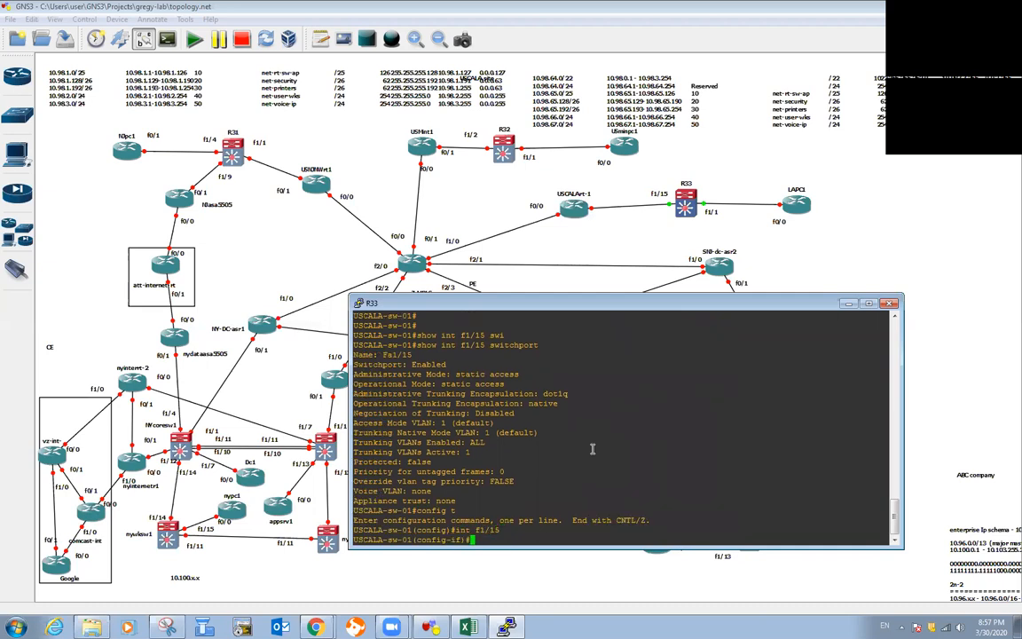
Step: Query the switchport command for an enc option and list its available subcommands
type("swi")
key("Return")
type("switchport ")
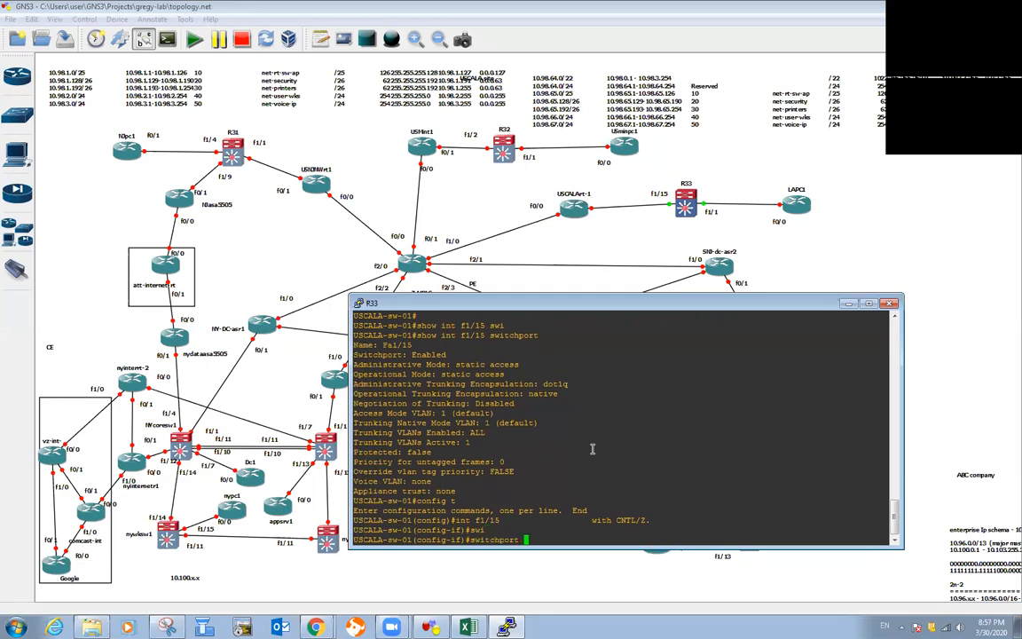
type("mode")
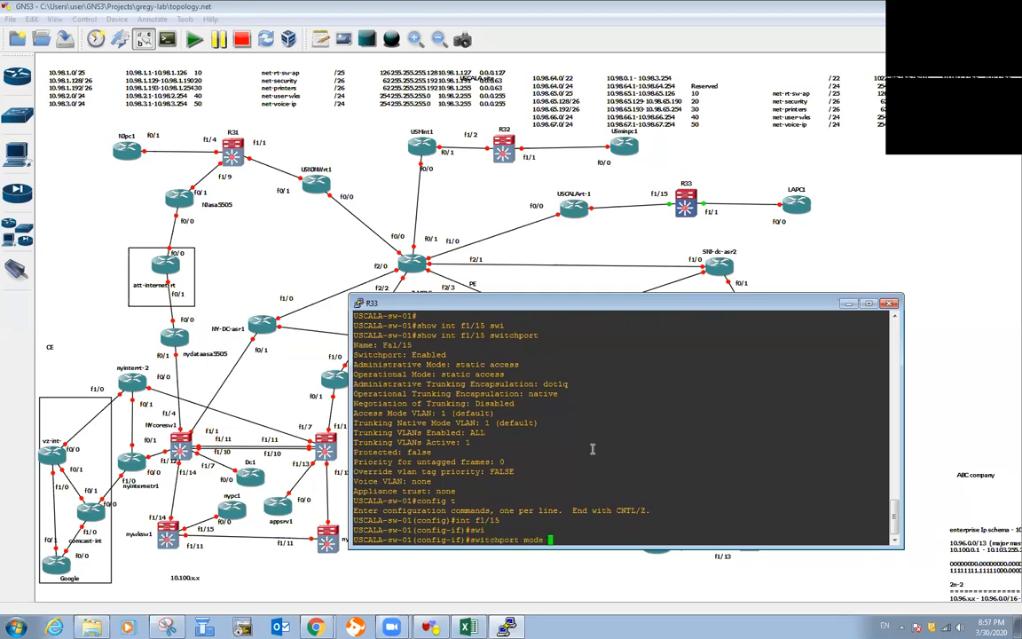
key("BackSpace")
key("BackSpace")
key("BackSpace")
key("BackSpace")
key("BackSpace")
type("enc?")
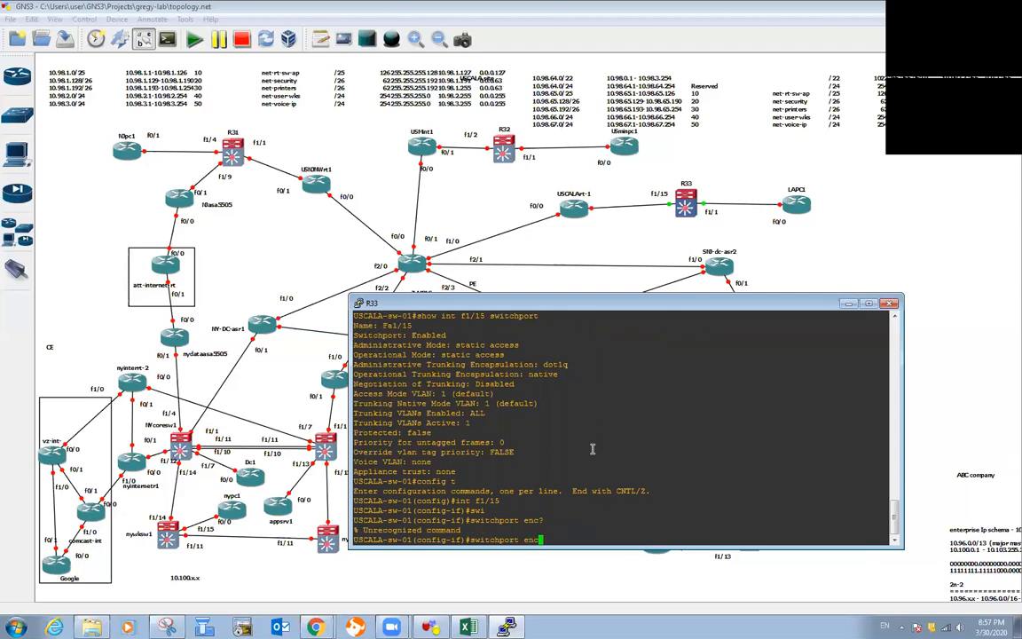
key("BackSpace")
key("BackSpace")
key("BackSpace")
type("?")
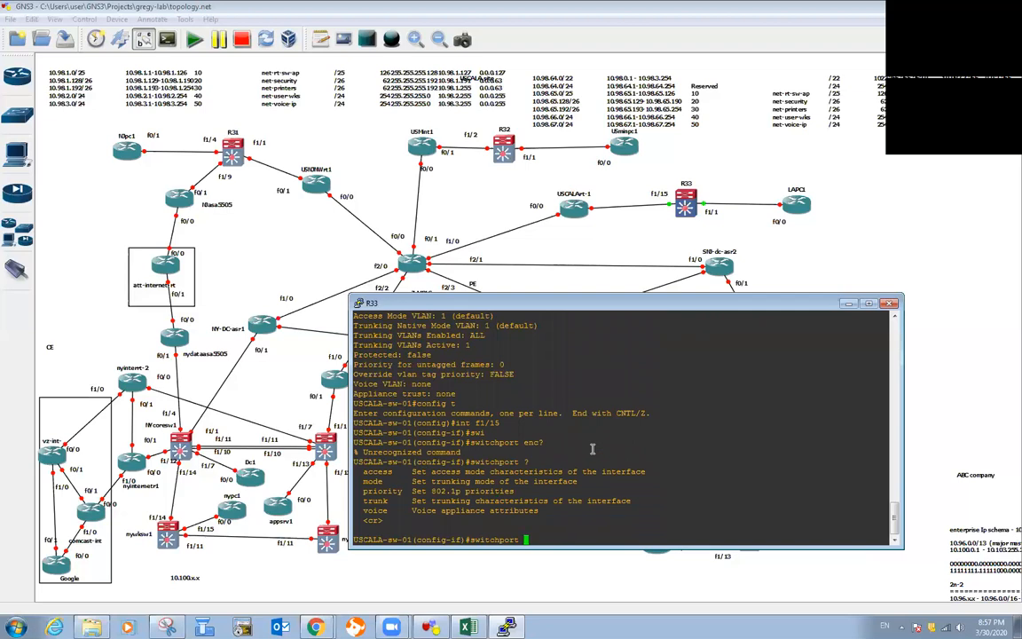
Step: List the switchport trunk options and encapsulation types, and set f1/15's trunk encapsulation to dot1q
type("trunk ?")
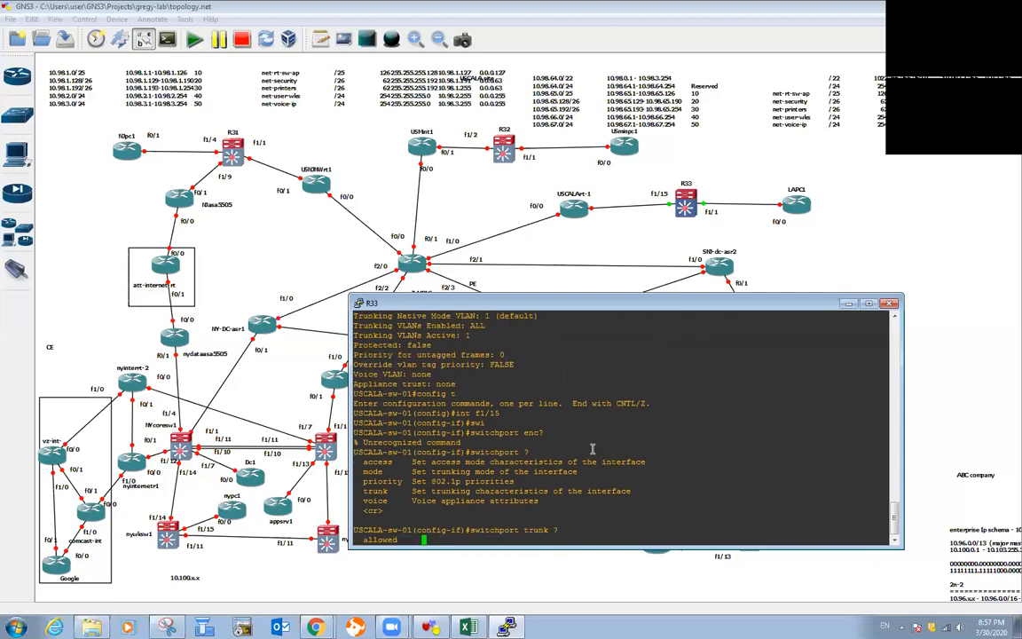
double_click(417, 501)
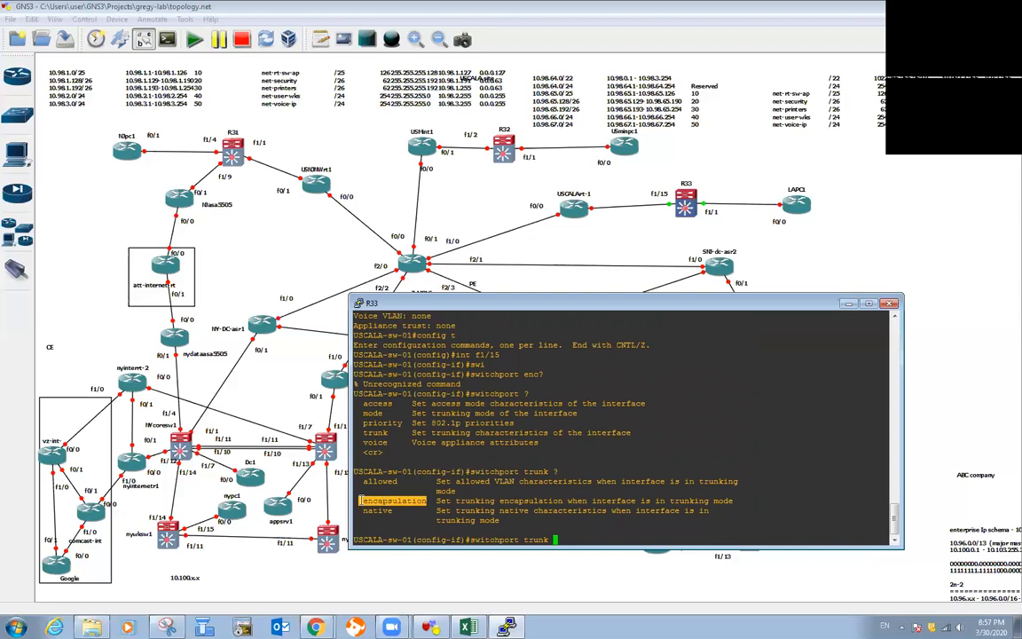
type("e")
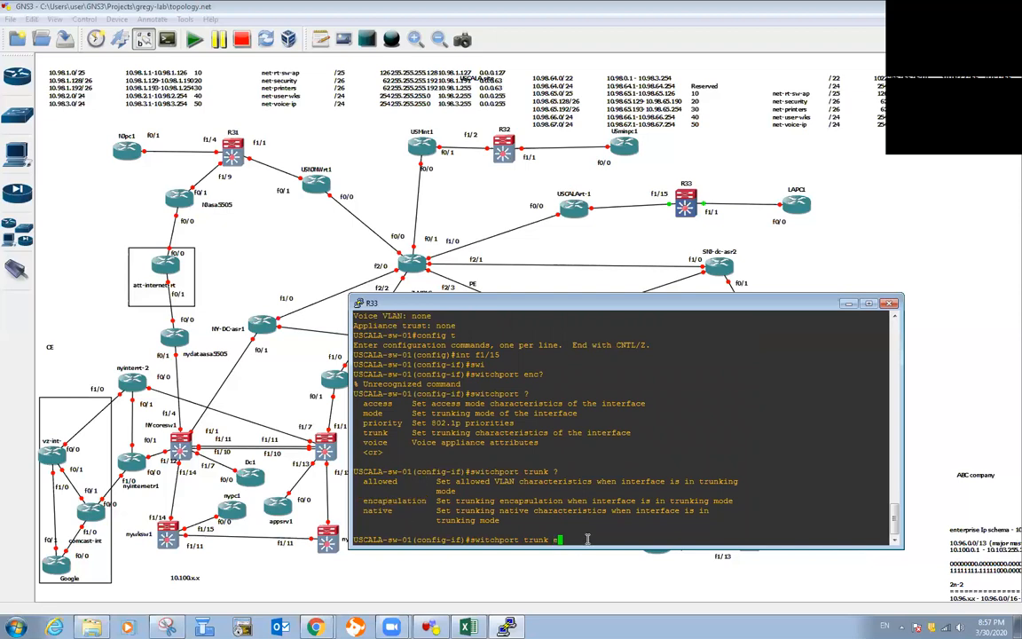
type("nc")
key("Tab")
type("?")
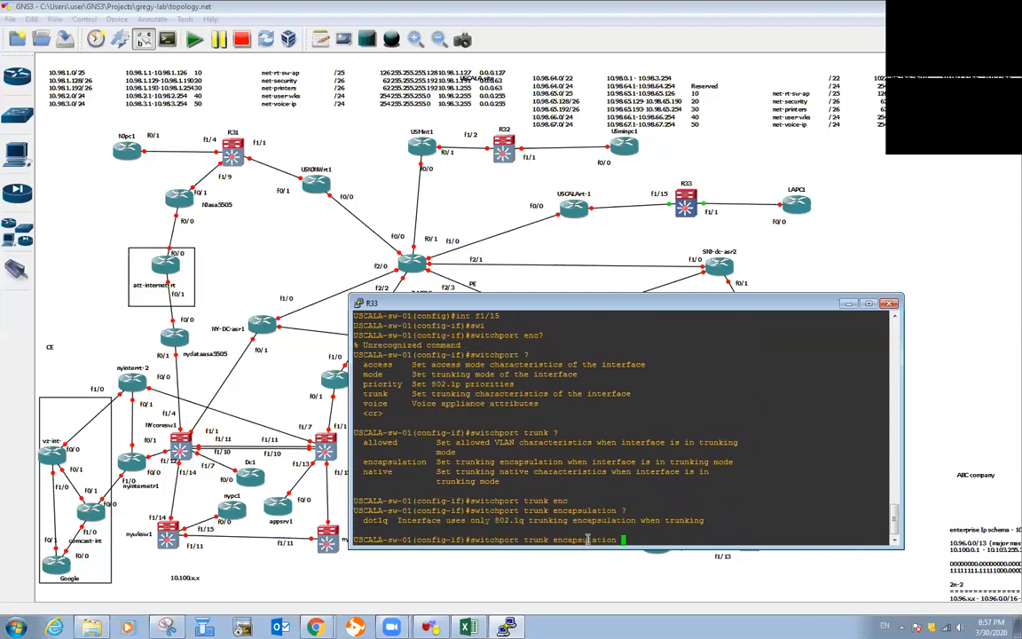
type("dot1q")
left_click_drag(363, 521, 389, 522)
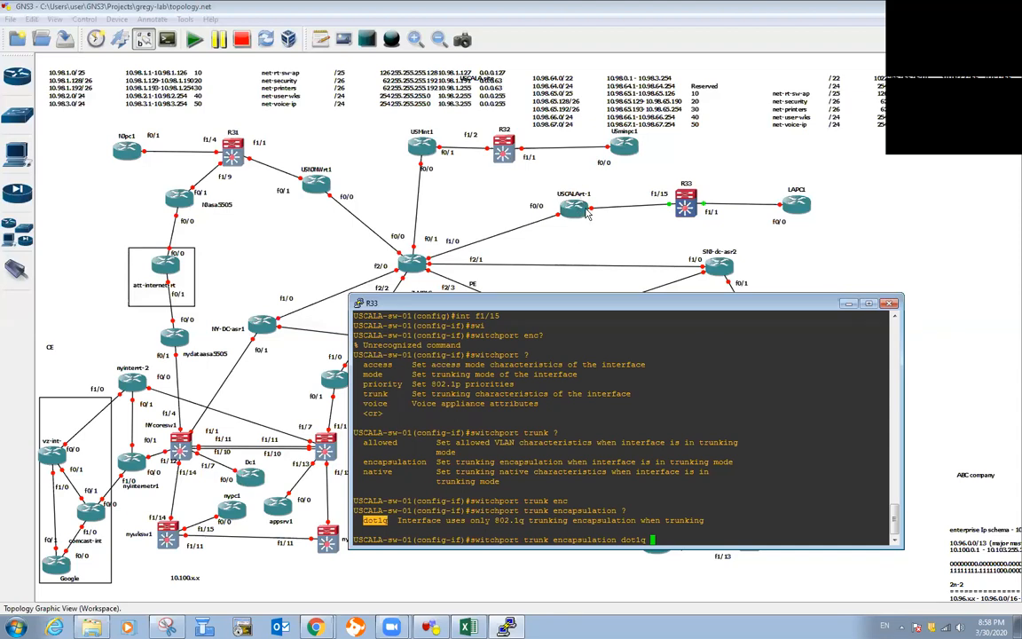
left_click(395, 519)
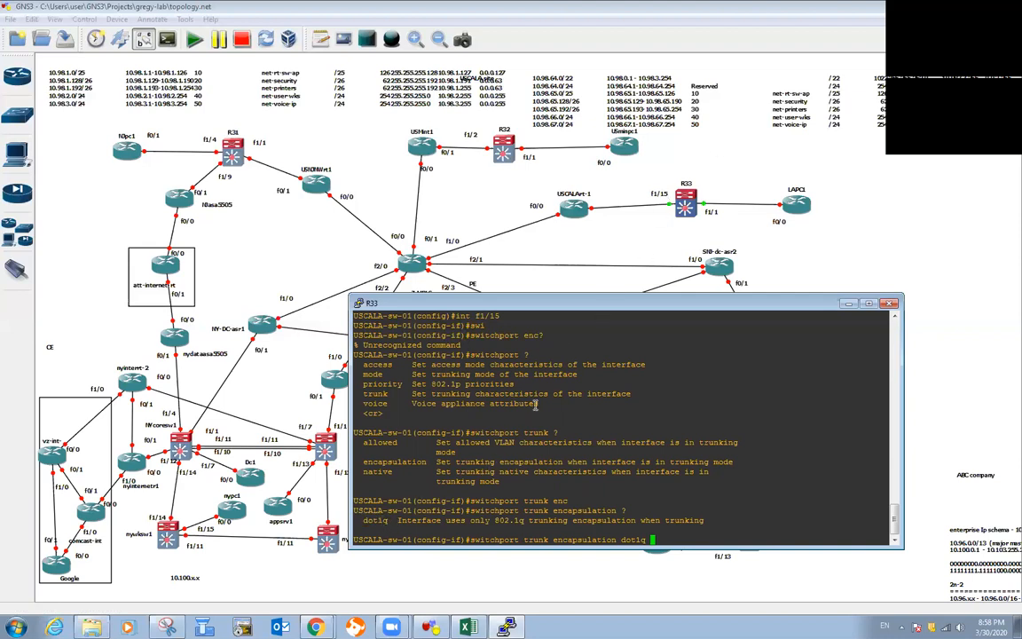
left_click_drag(392, 521, 364, 521)
left_click(567, 503)
key("Return")
Step: Set interface f1/15 to trunk mode with switchport mode trunk
type("switch")
key("BackSpace")
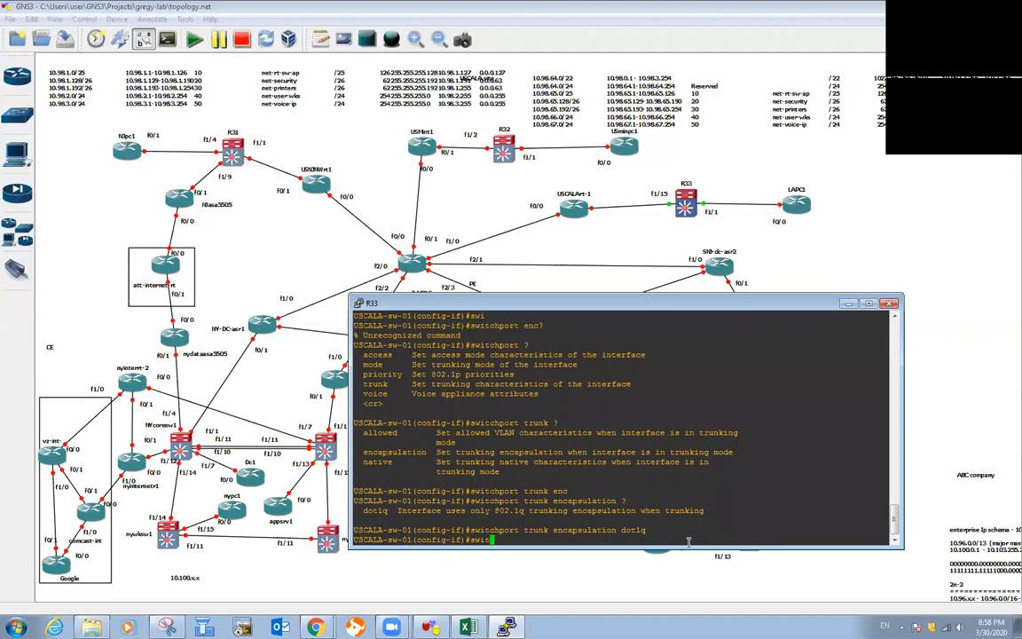
key("Return")
type("switchport mode ")
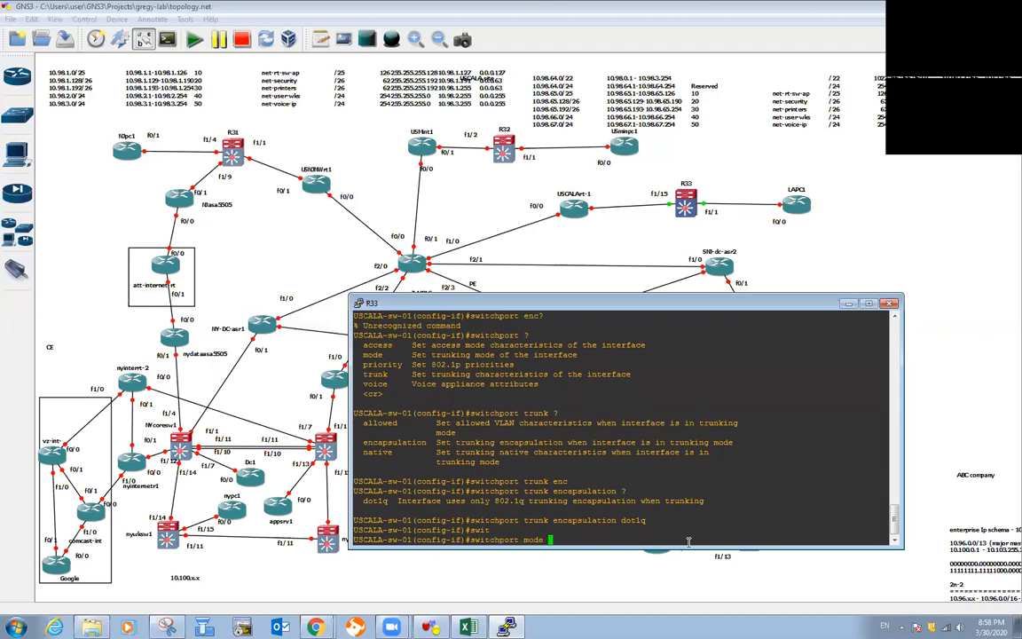
type("trunk")
key("Return")
Step: Begin a speed setting for f1/15, and examine the trunk mode command and the VLAN interface status messages
type("spe")
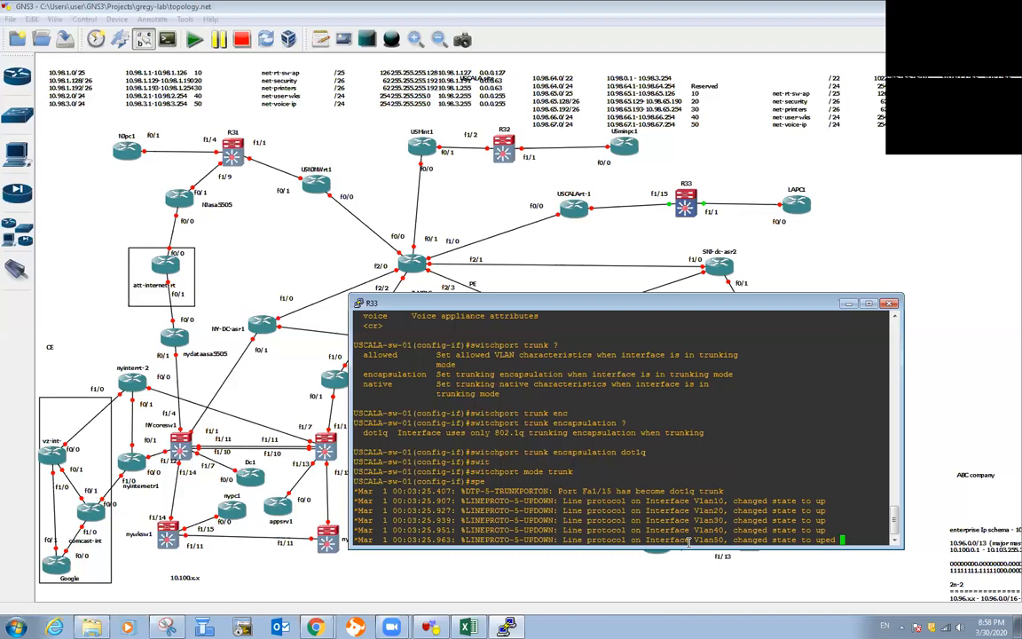
left_click_drag(583, 472, 525, 475)
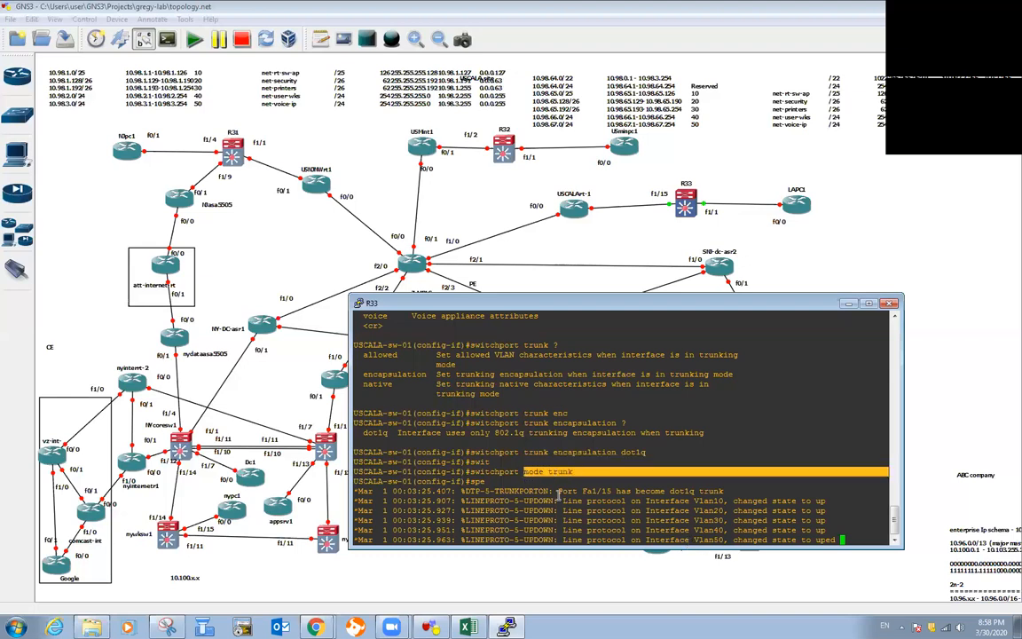
left_click_drag(798, 501, 887, 530)
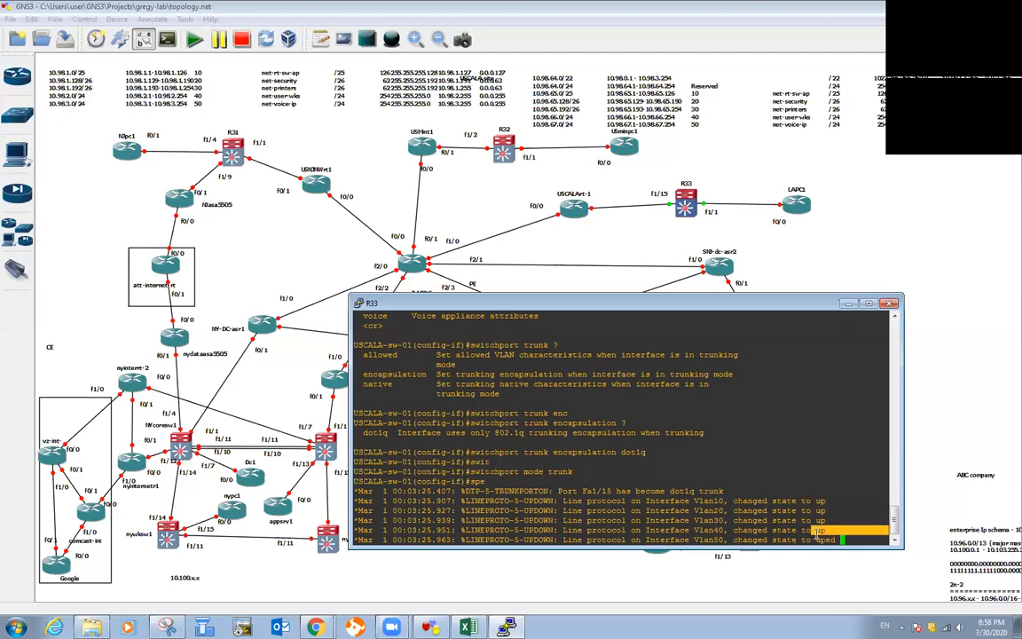
Step: Set the speed of trunk port Fa1/15 on USCALA-sw-01 to 100
left_click_drag(692, 503, 715, 503)
double_click(703, 512)
left_click(705, 513)
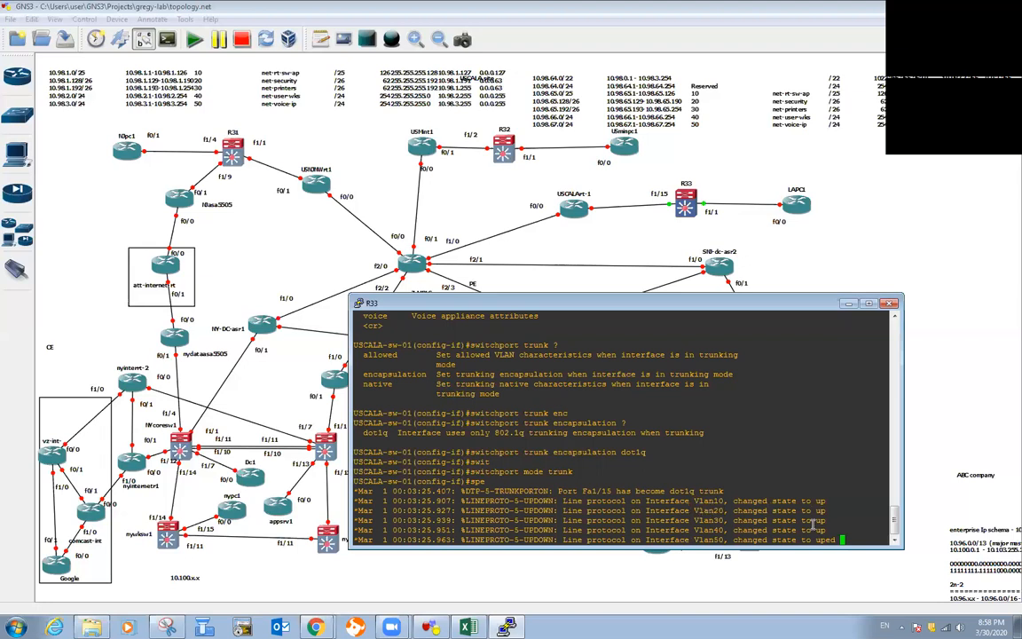
key("Return")
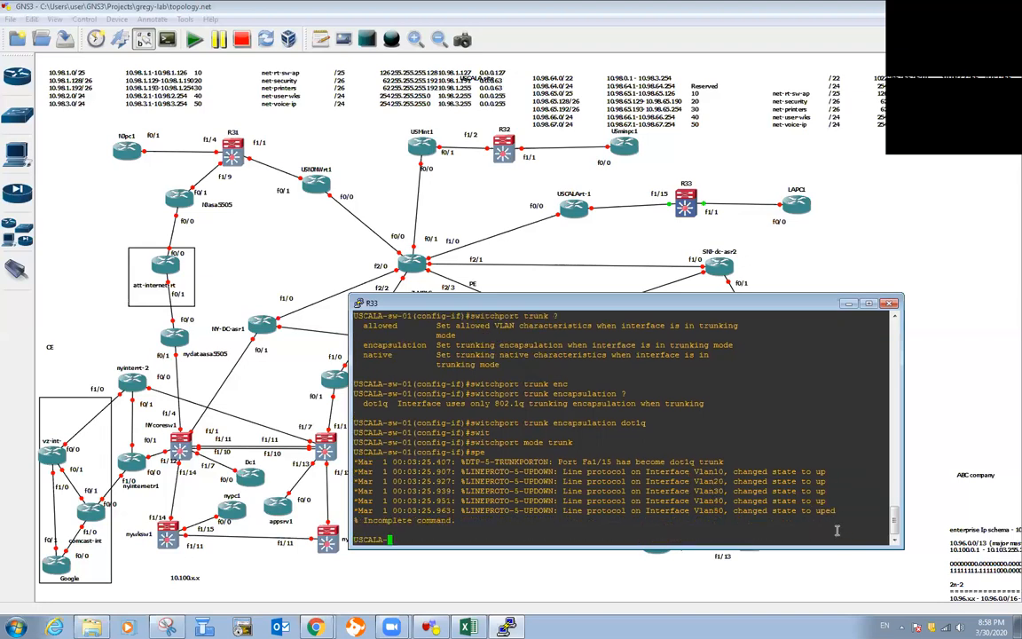
type("speed 100")
key("Return")
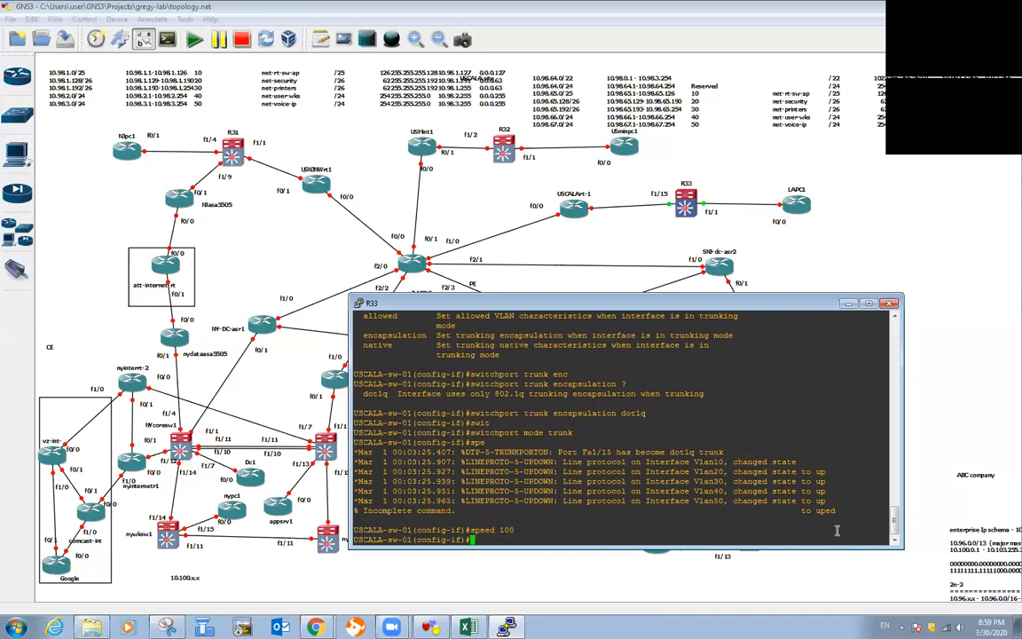
Step: Set port Fa1/15 to full duplex and enable it with no shutdown, ending the configuration session
type("s")
key("BackSpace")
type("dup")
key("Tab")
type("full")
key("Return")
type("no sh")
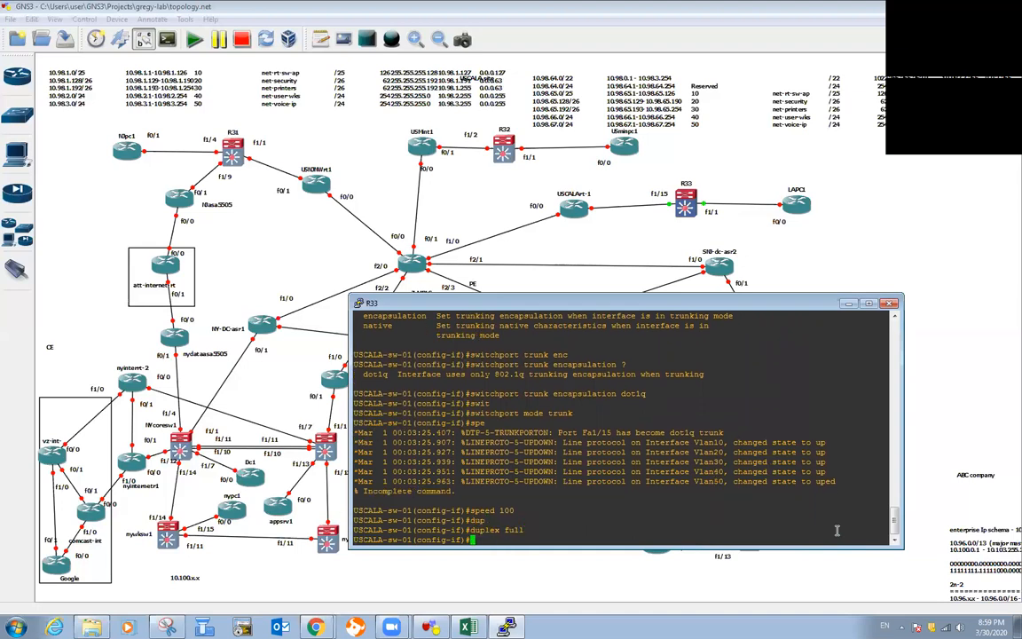
key("Return")
type("en")
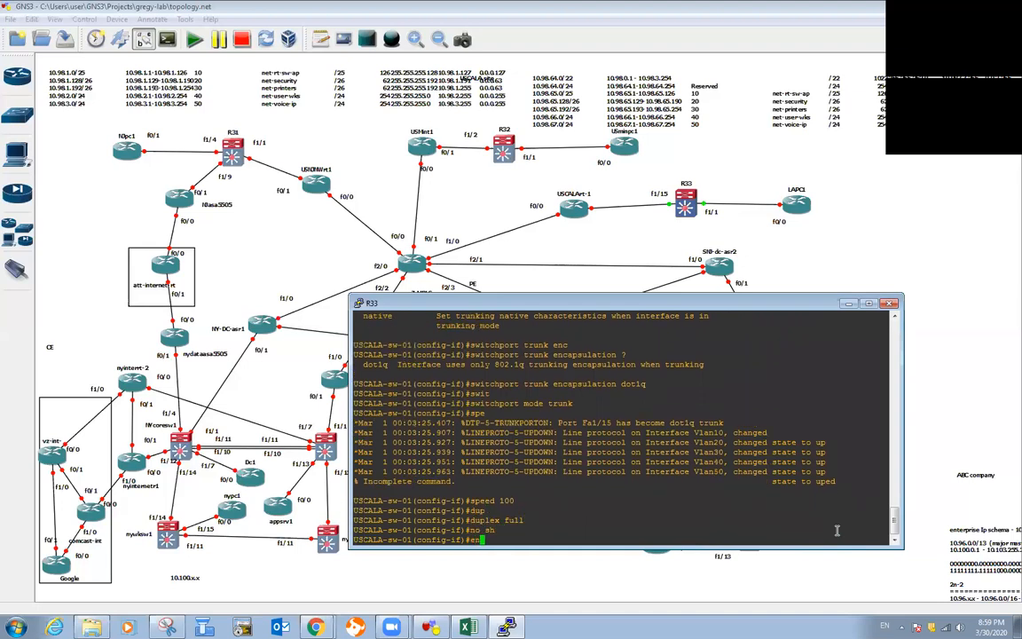
key("Return")
key("Return")
key("Return")
key("Return")
key("Return")
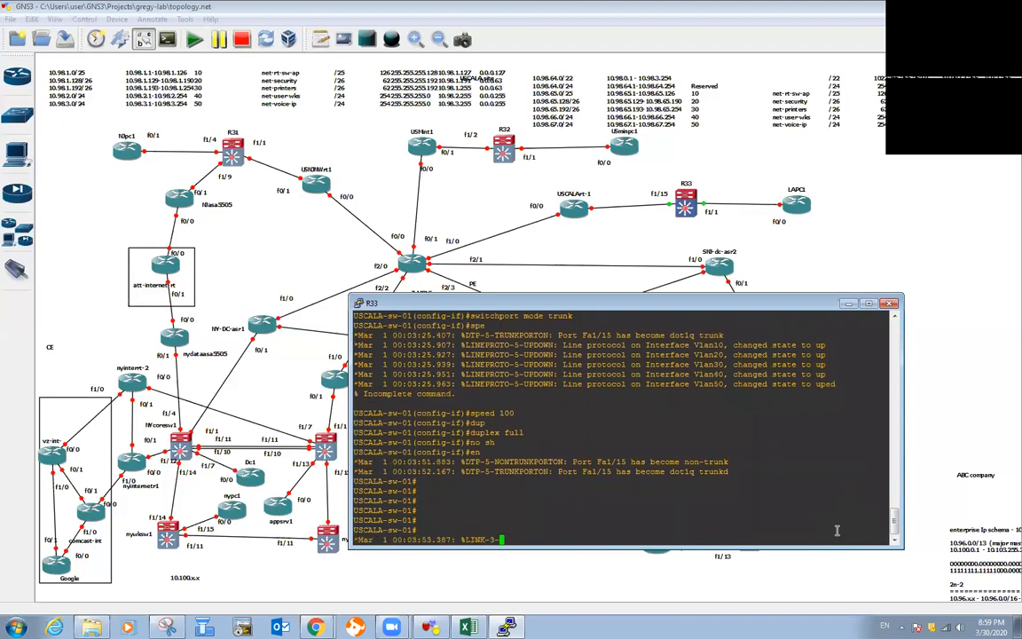
Step: Display the switch's trunk interfaces and check the port mode and the VLANs active on the trunk
type("sh")
key("Return")
key("Return")
key("Return")
key("Return")
type("sh")
key("BackSpace")
type("ow int")
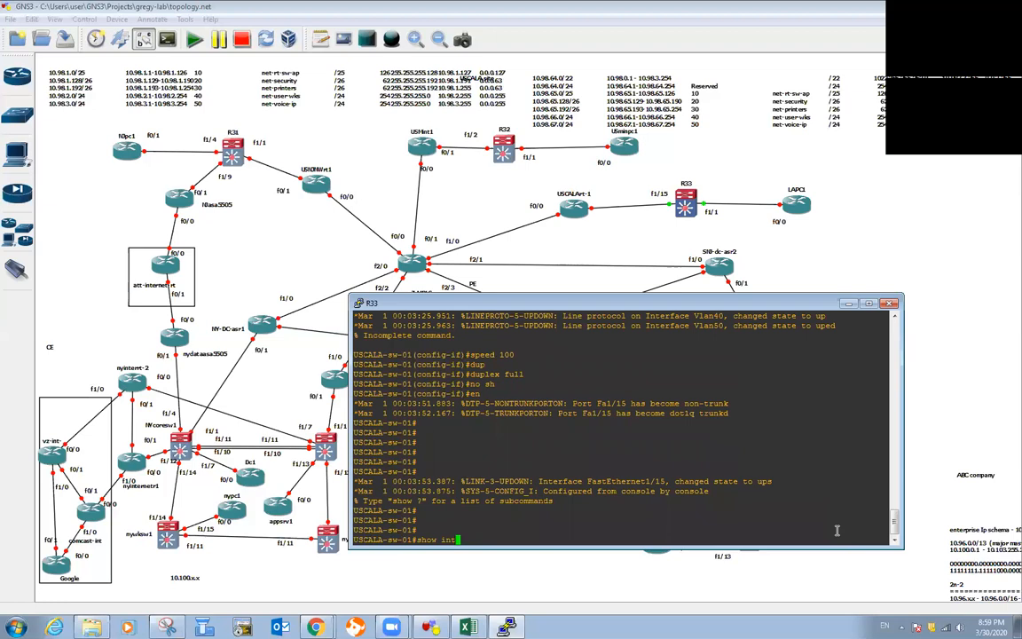
key("Tab")
type("trunk")
key("Return")
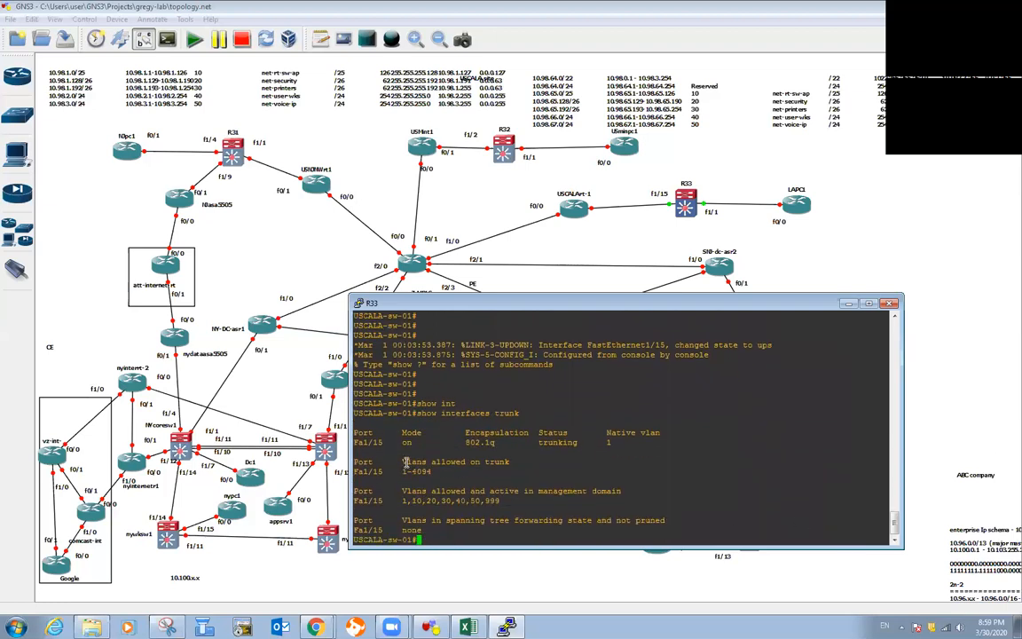
left_click_drag(386, 442, 361, 444)
left_click_drag(485, 503, 508, 510)
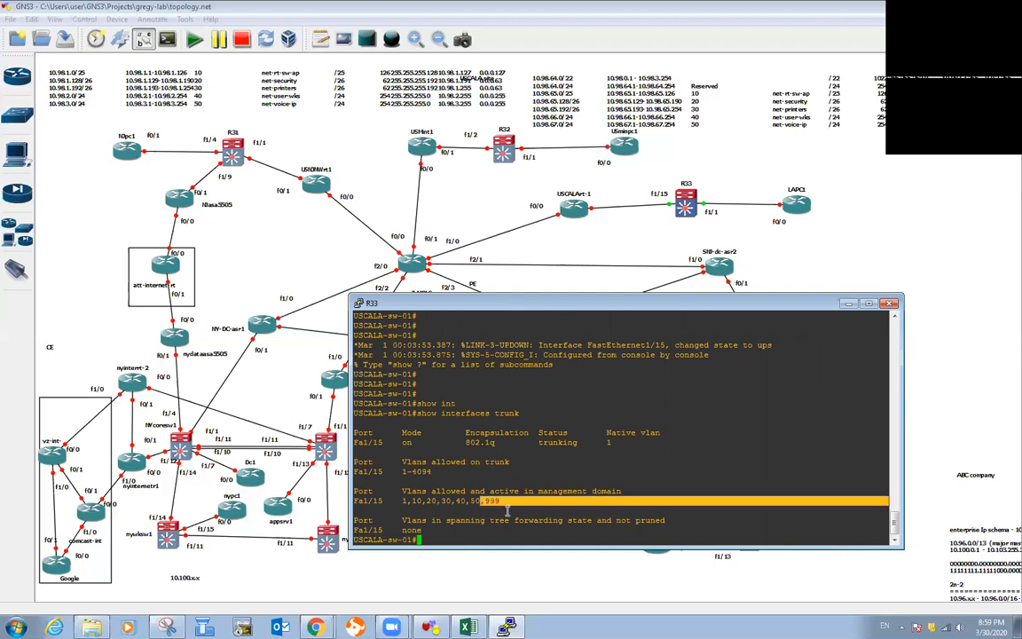
left_click(507, 511)
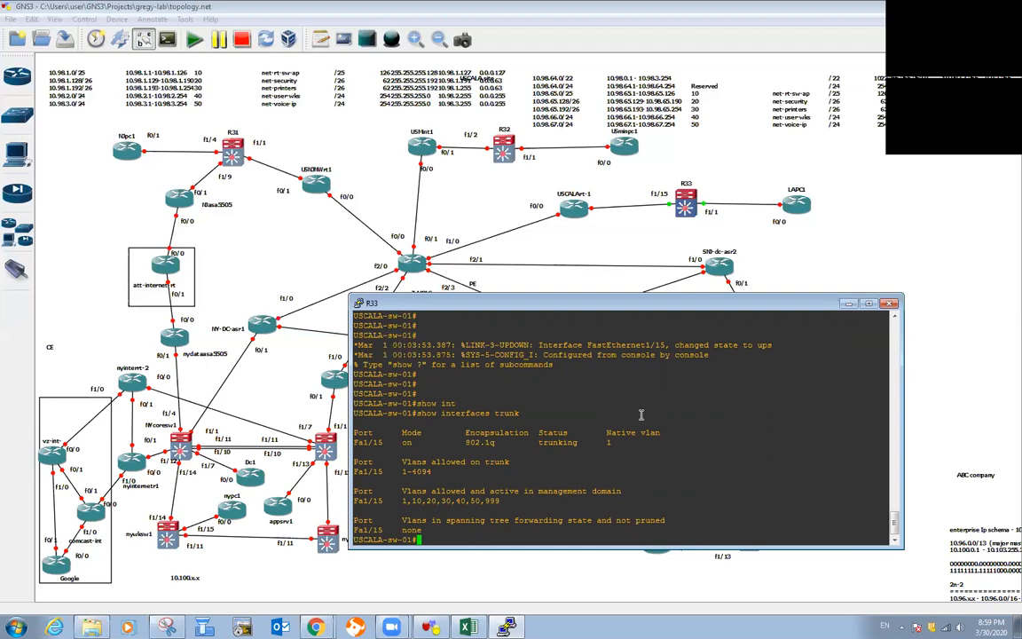
Step: Display the running configuration of interface f1/15 and review its trunk mode, duplex and speed lines
type("sh run int f1/")
key("BackSpace")
key("BackSpace")
type("1/")
type("5")
key("Return")
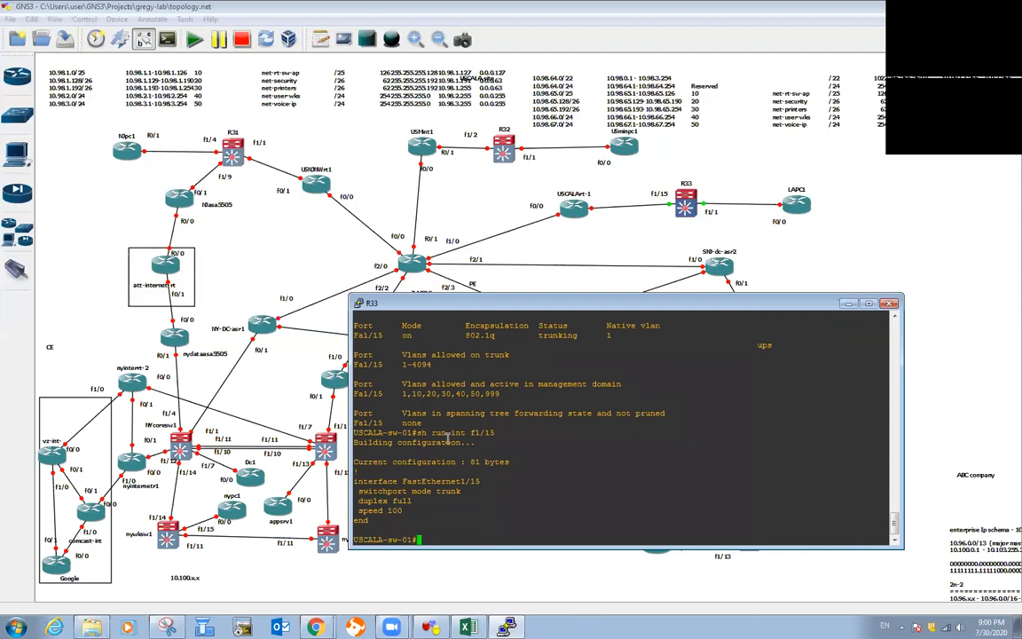
left_click_drag(407, 510, 373, 481)
left_click(529, 519)
Step: Give interface f1/15 the description "facing uplinked to the router" and exit configuration mode
type("config t")
key("Return")
type("int f1/15")
key("Return")
type("des")
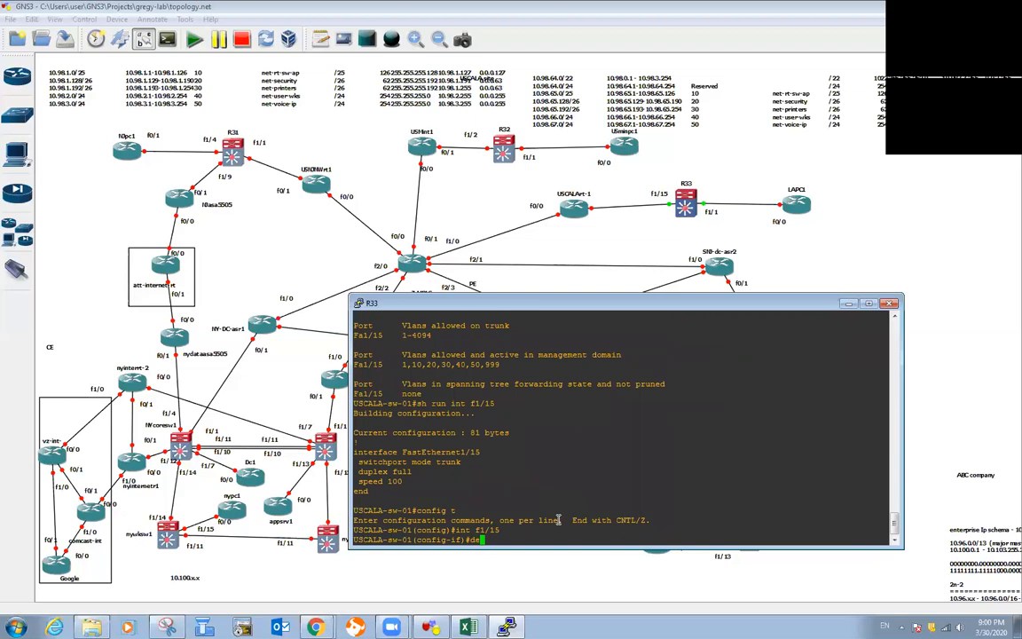
key("Tab")
type("f")
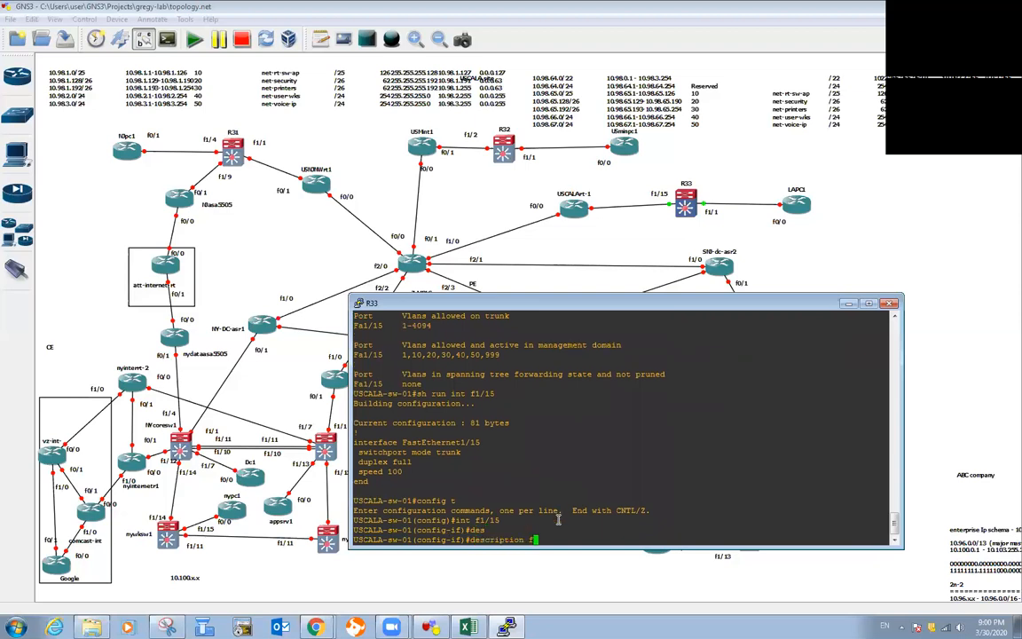
type("acing uplinked to the router")
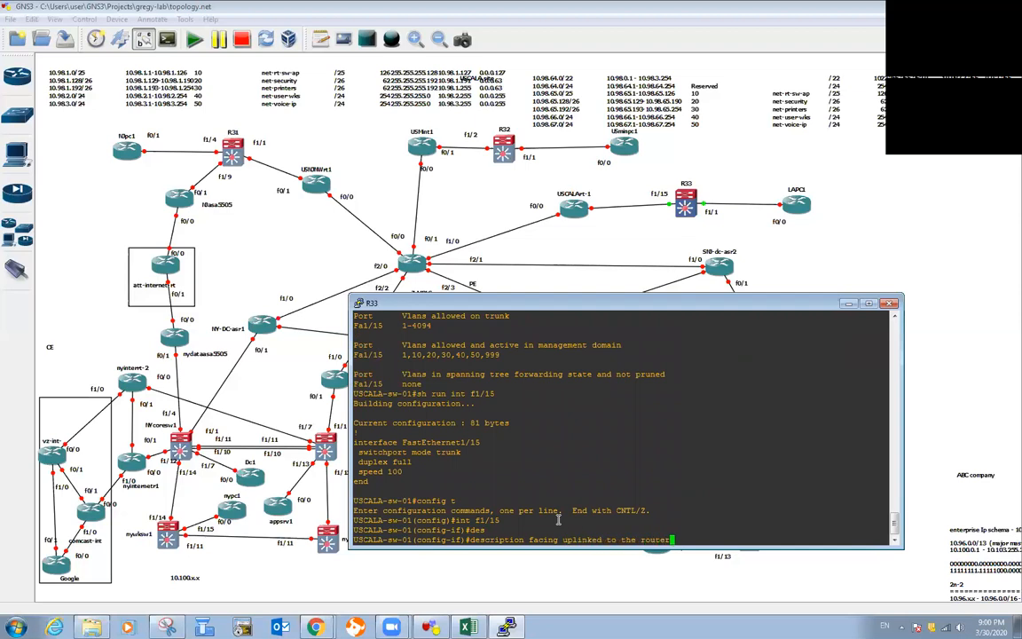
key("Return")
type("end")
key("Return")
key("Return")
key("Return")
key("Return")
Step: Display the running configuration of interface f1/15 again and check its description line
type("sh run int f1")
type("/15")
key("Return")
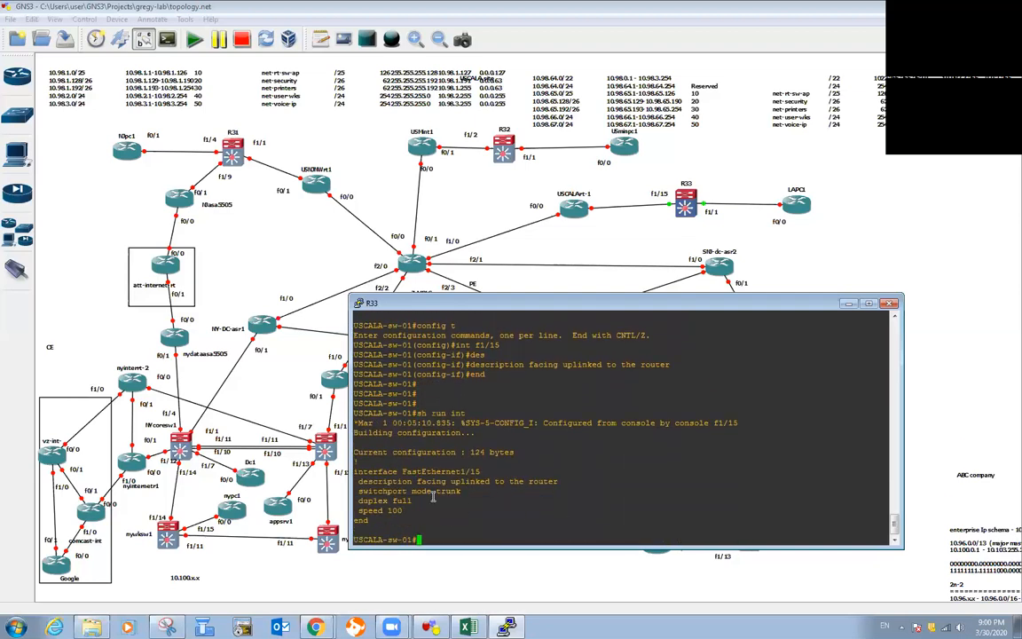
left_click_drag(358, 481, 554, 481)
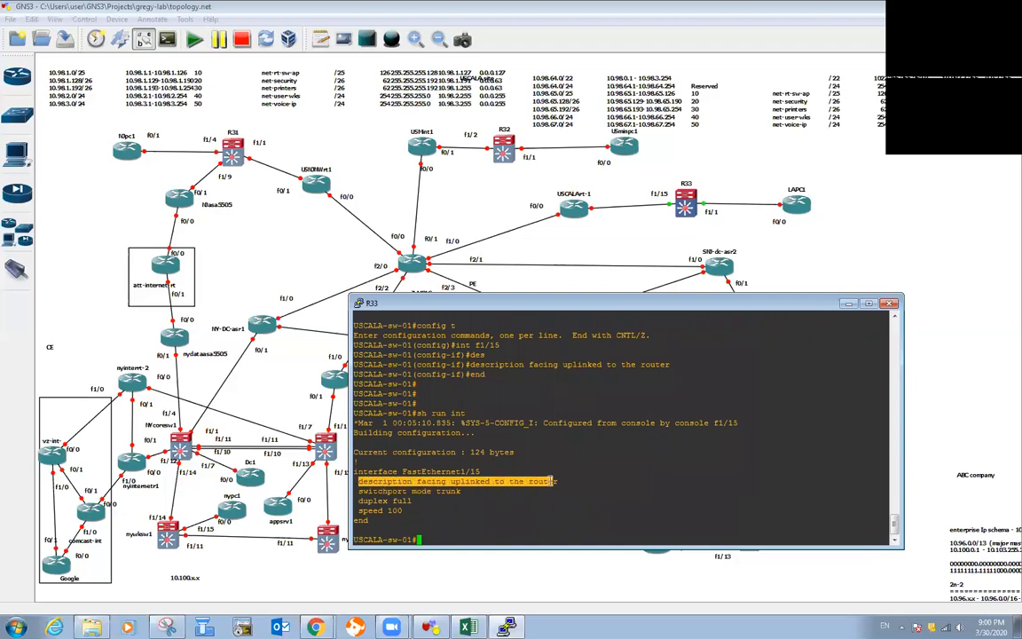
left_click(567, 494)
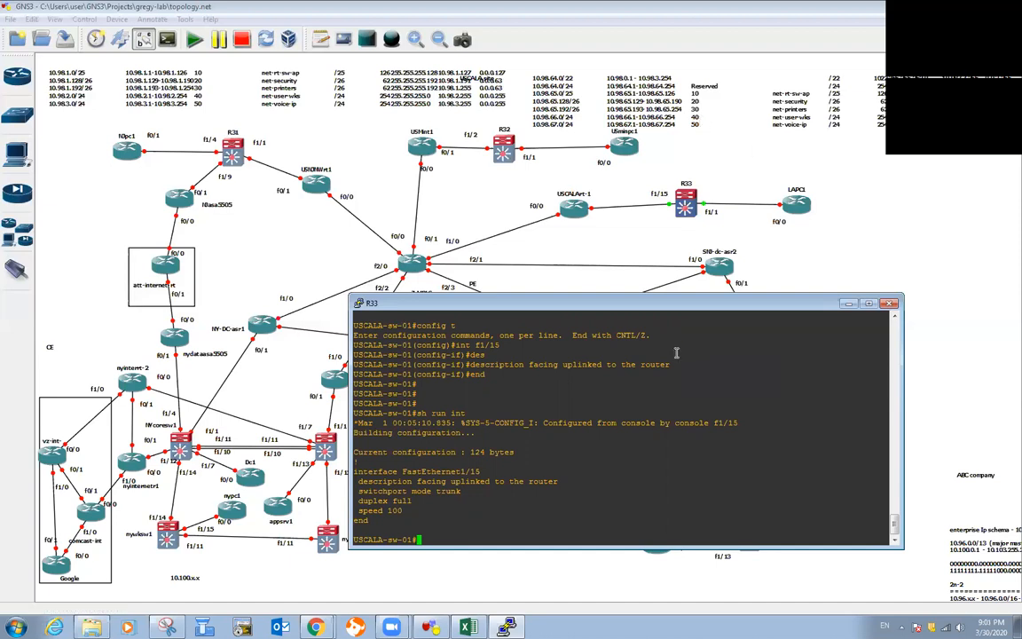
Step: Display the switch's VLAN table and check which ports belong to the default VLAN
type("show vlan-b")
type("w")
key("Return")
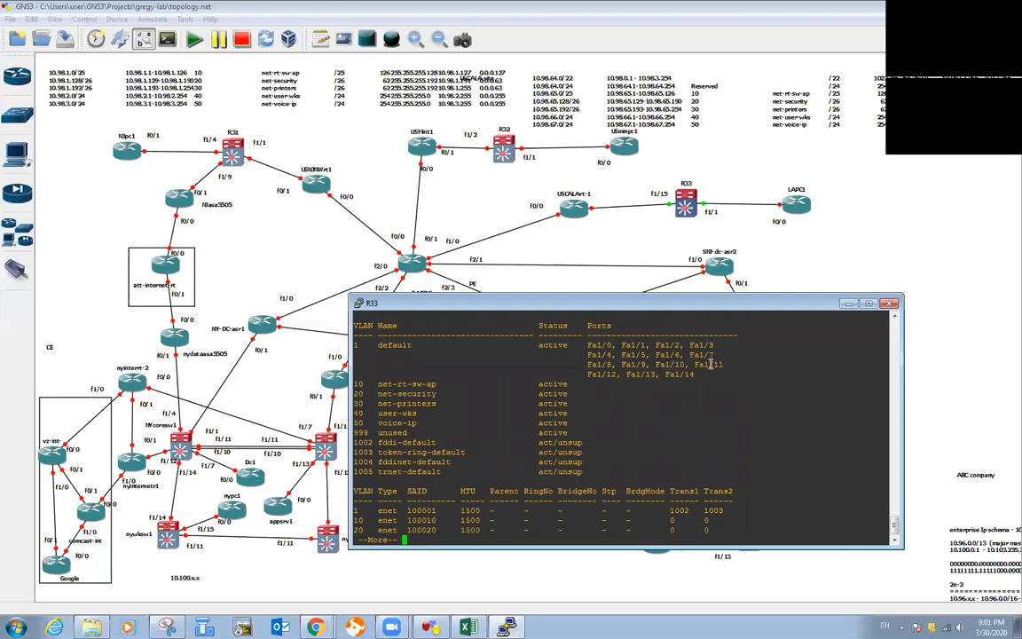
double_click(637, 345)
left_click(362, 347)
key("q")
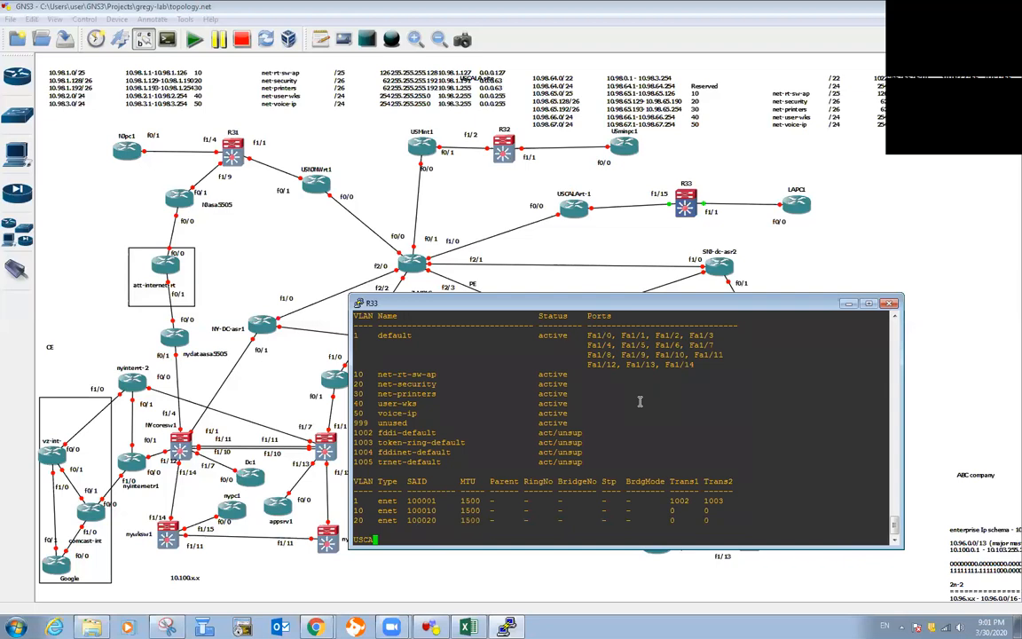
Step: Enter configuration of interface f1/1 and set its switchport mode to access
type("config t")
key("Return")
type("int f1/")
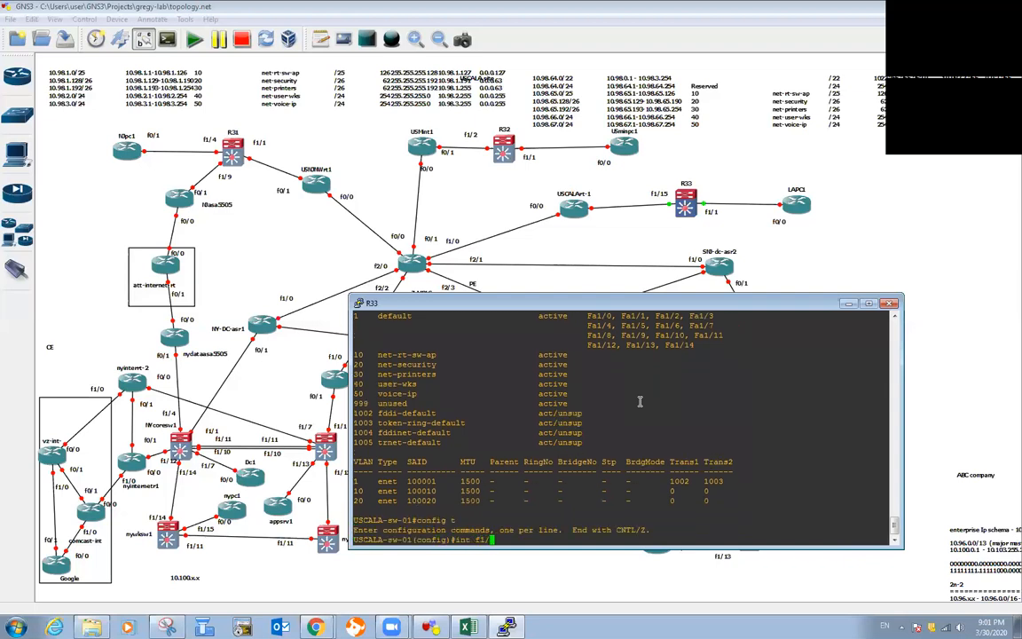
type("1")
key("Return")
type("s")
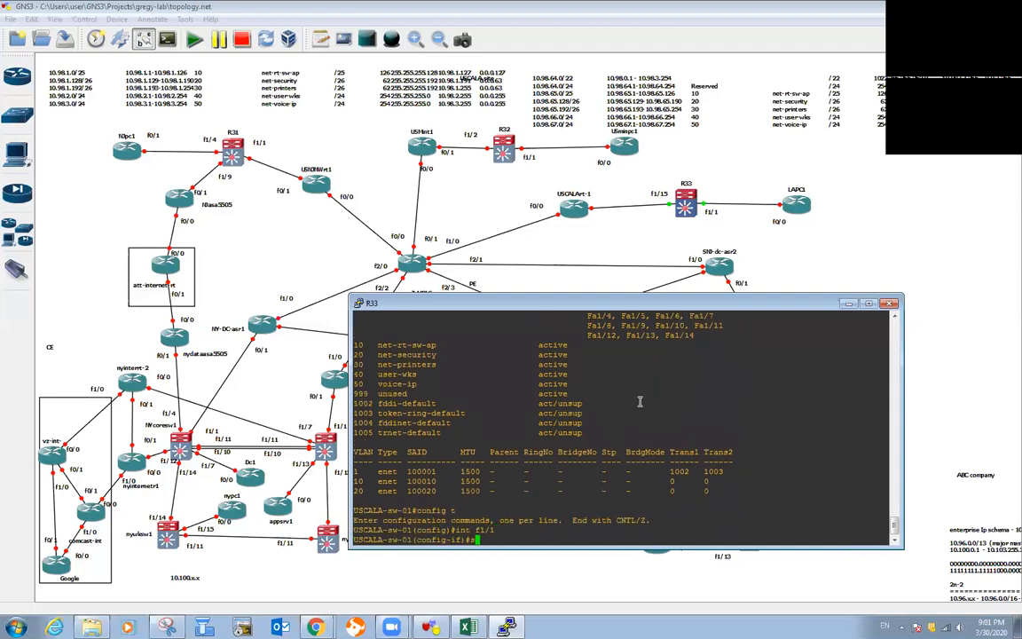
type("w")
key("Tab")
type("mode acc")
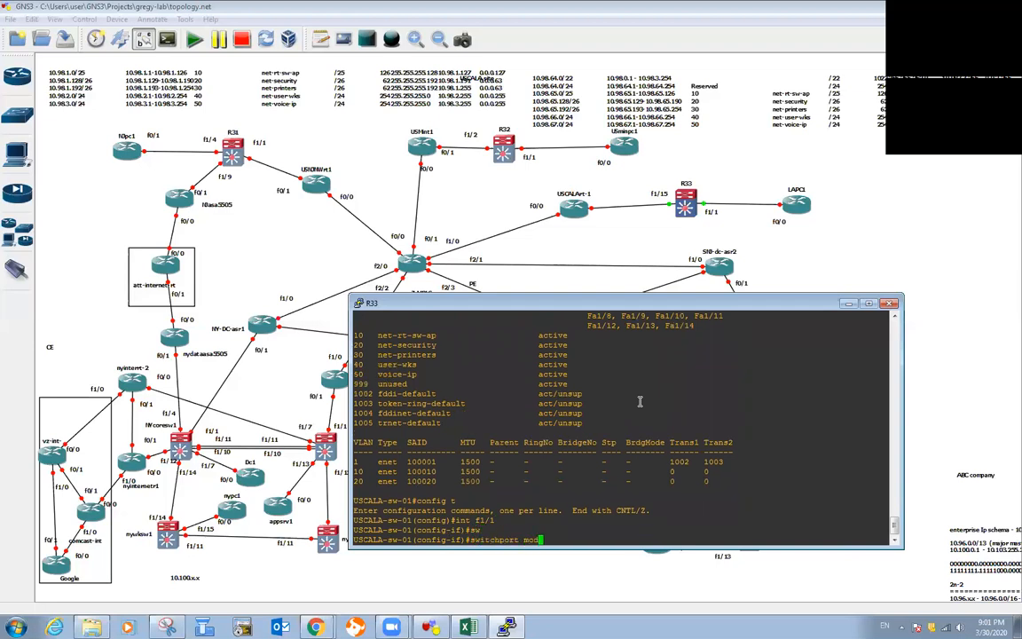
key("Tab")
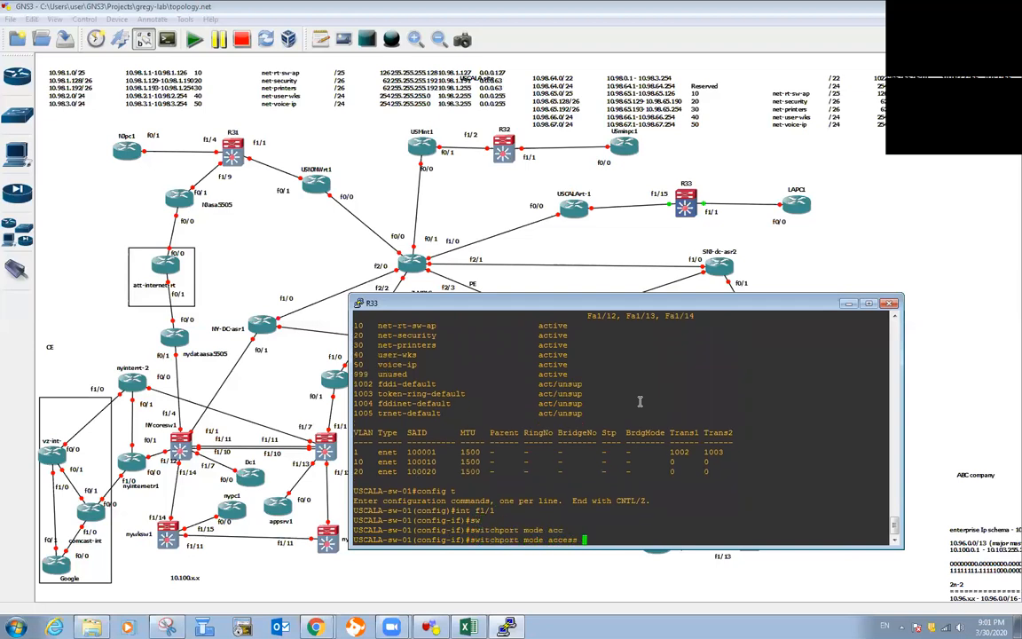
key("Return")
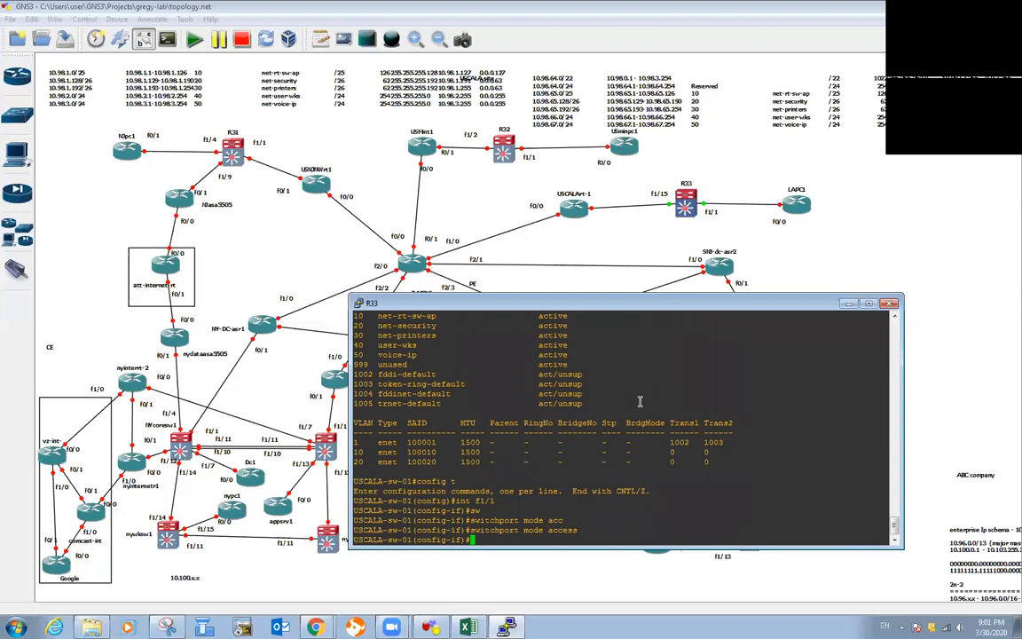
Step: Assign interface f1/1 to access VLAN 40
type("switch")
key("Tab")
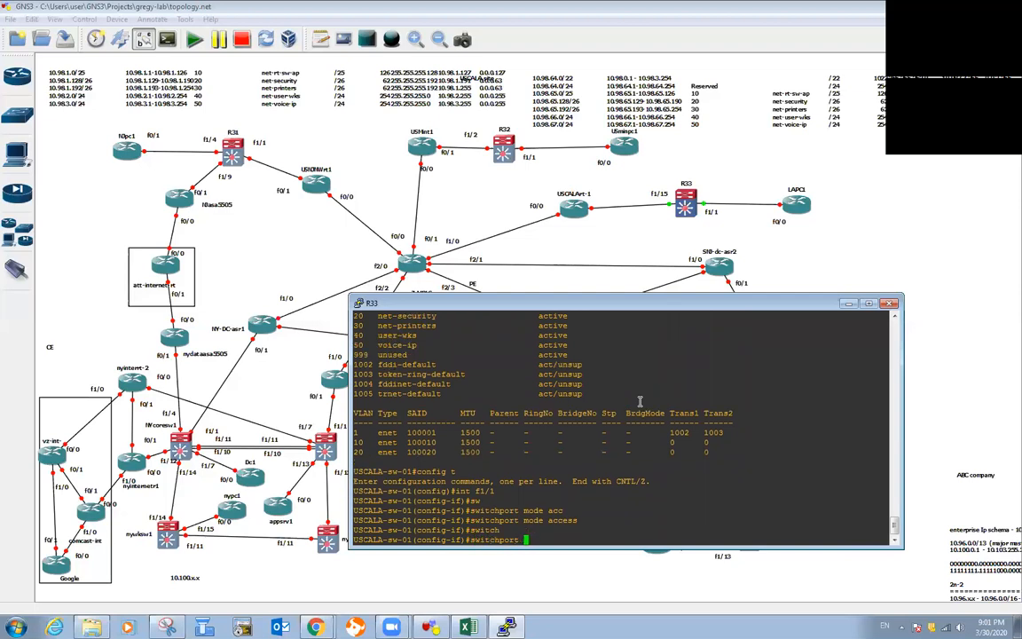
type("ac")
key("Tab")
type("vlan 40")
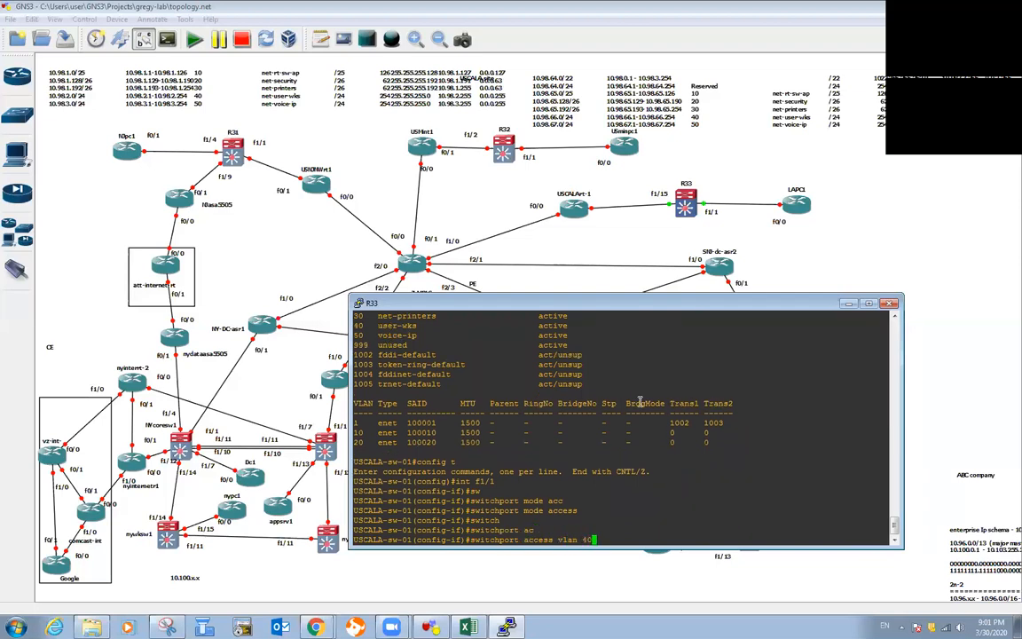
key("Return")
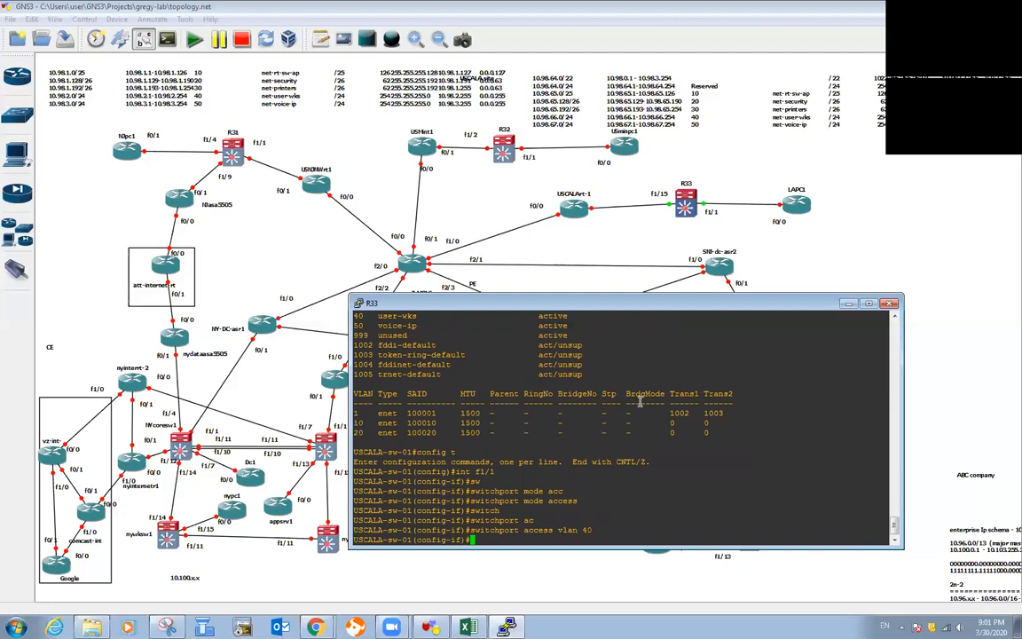
Step: Set interface f1/1 to speed 100 and full duplex, and exit configuration mode
type("speed 100")
key("Return")
type("d fu")
key("BackSpace")
key("BackSpace")
type("u ful")
key("Return")
type("end")
key("Return")
key("Return")
key("Return")
Step: Display the running configuration of interface f1/1 and check its access VLAN line
type("sh run int f1/1")
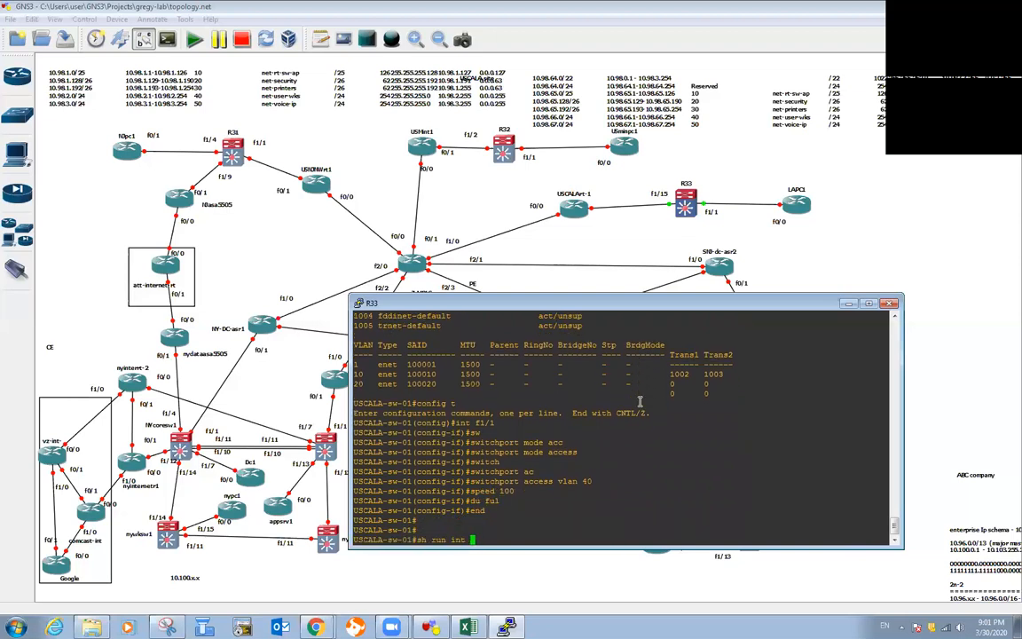
key("Return")
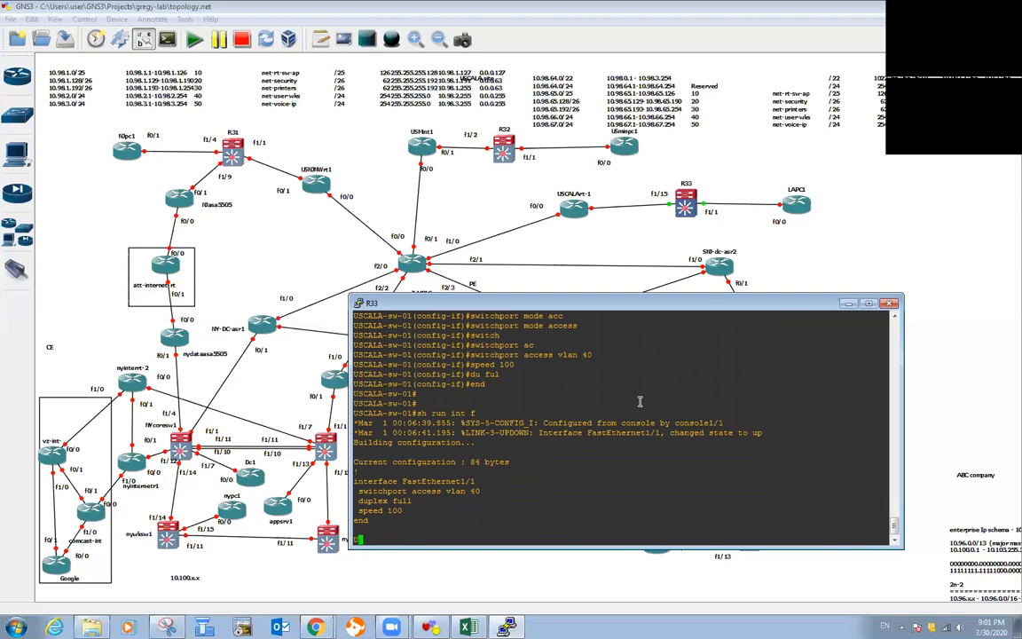
left_click_drag(360, 492, 489, 489)
left_click(547, 523)
Step: Run show vlan-switch and check the port assignment of the user-wks VLAN, paging through to the end
type("sh")
key("BackSpace")
type("ow vlan-switch")
key("Return")
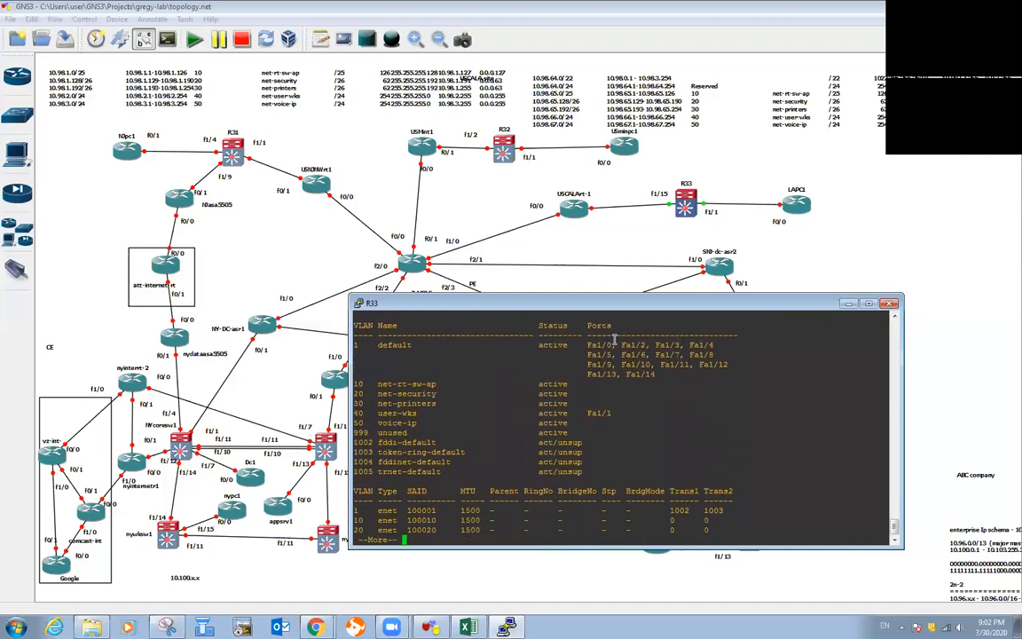
left_click_drag(631, 416, 584, 413)
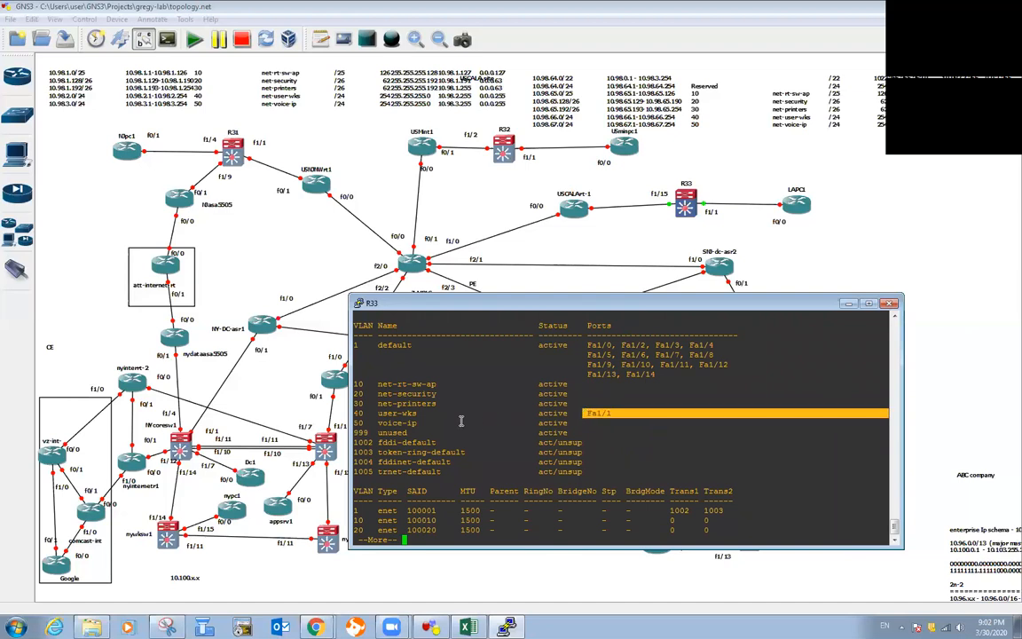
left_click_drag(355, 414, 646, 417)
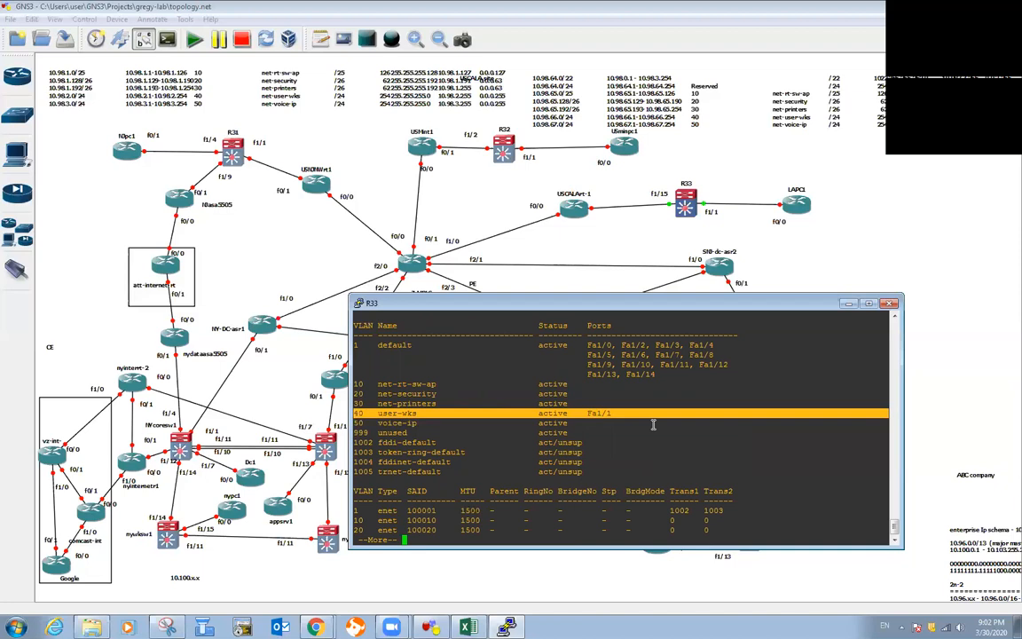
key("space")
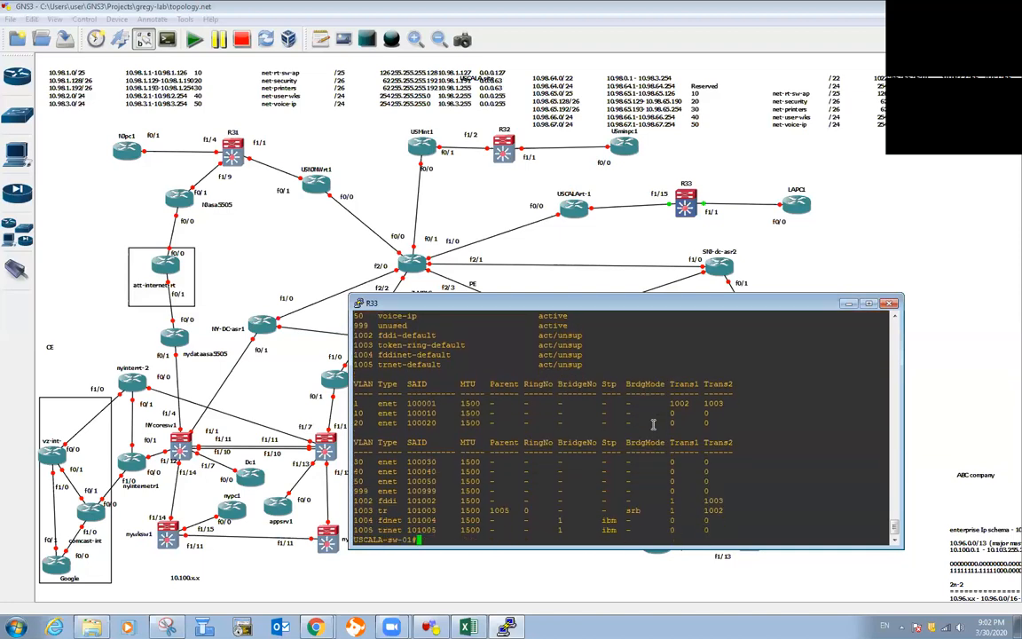
Step: Save the switch's running configuration with the wr command
key("Return")
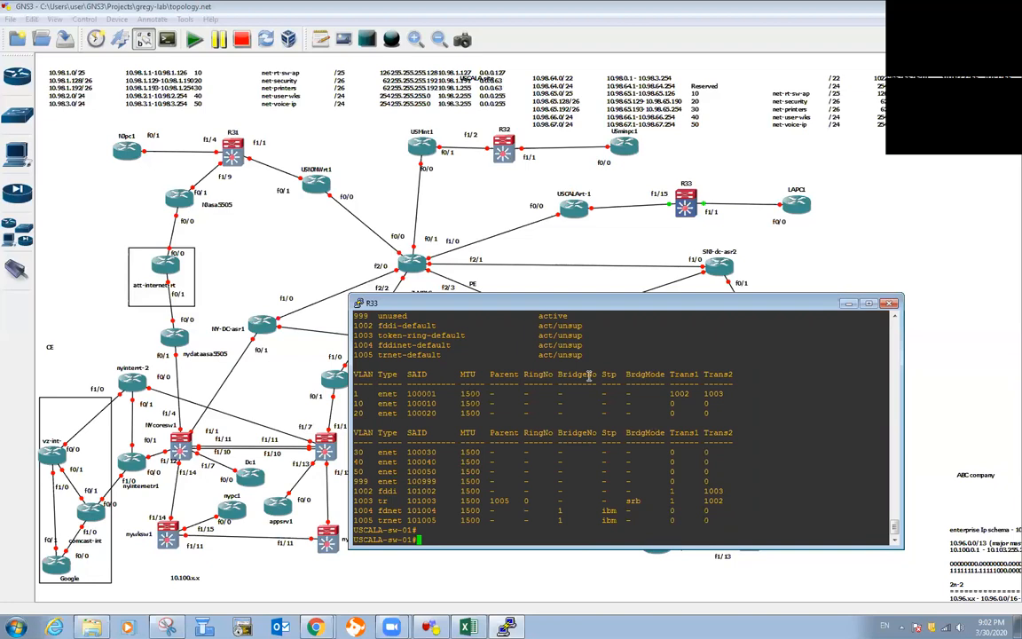
type("wr")
key("Return")
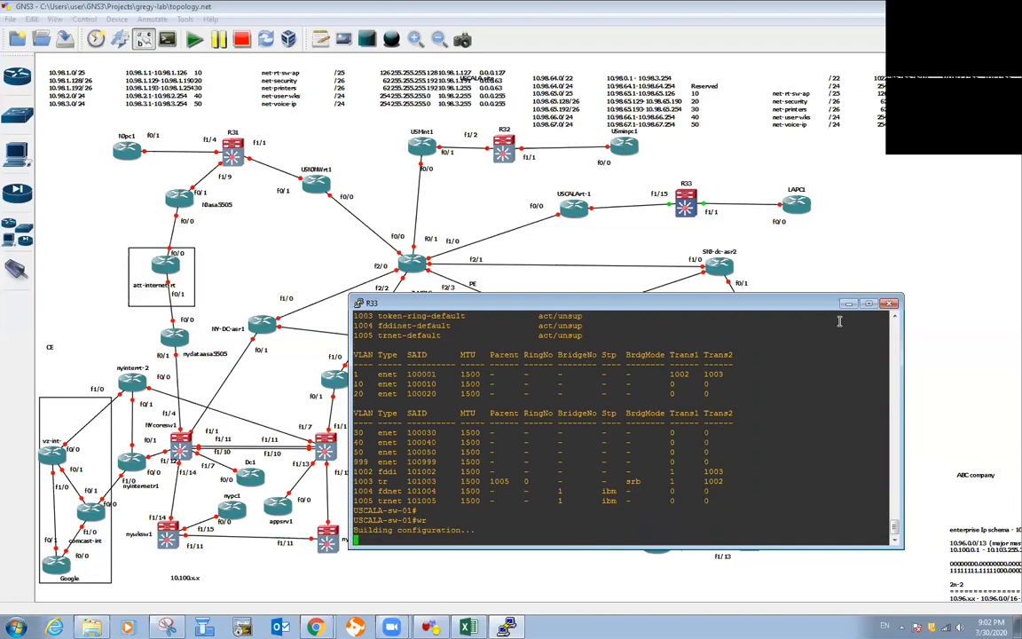
Step: Start the USCALArt-1 router in the topology and open its console, moving the console window clear of the router
left_click(621, 245)
right_click(572, 211)
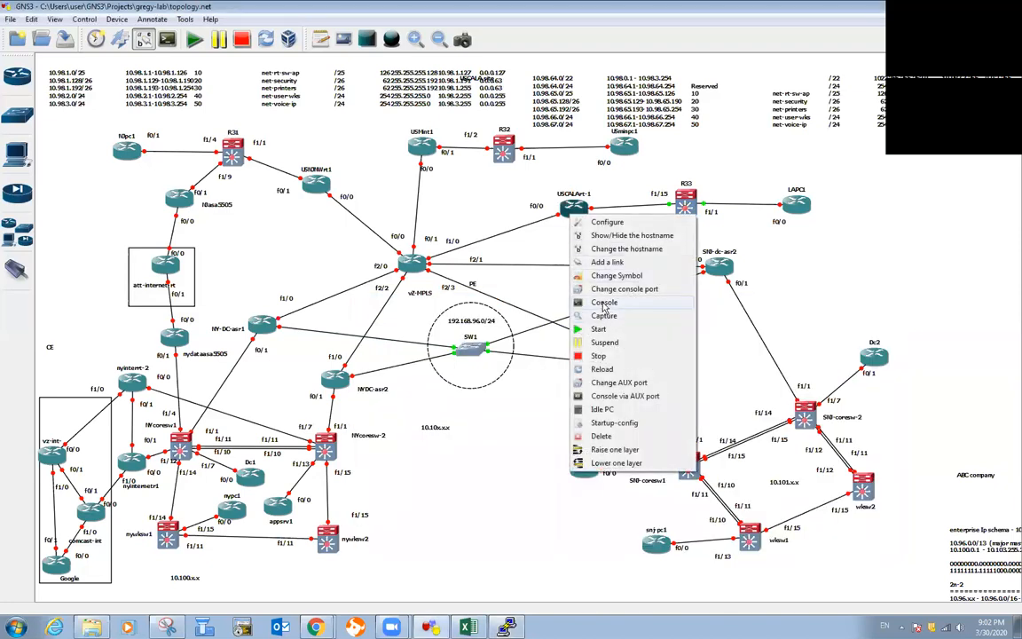
left_click(599, 330)
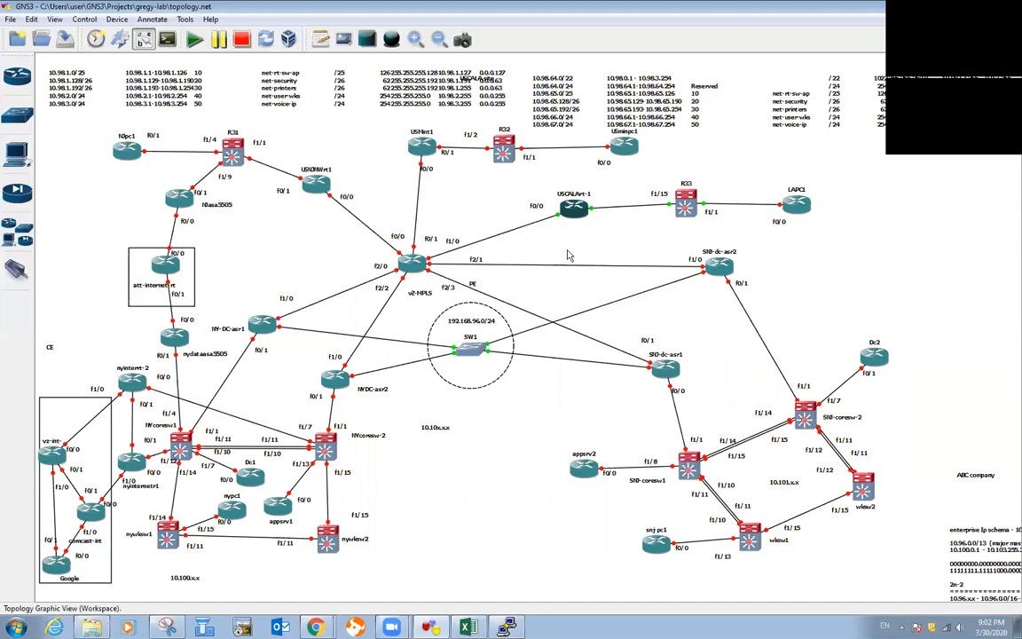
right_click(573, 209)
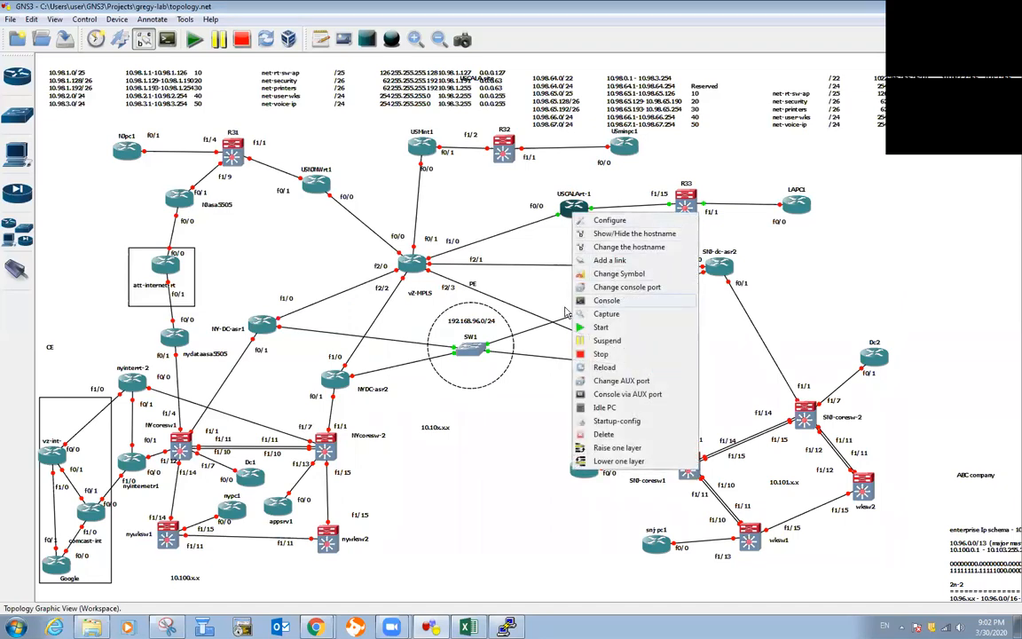
left_click(597, 300)
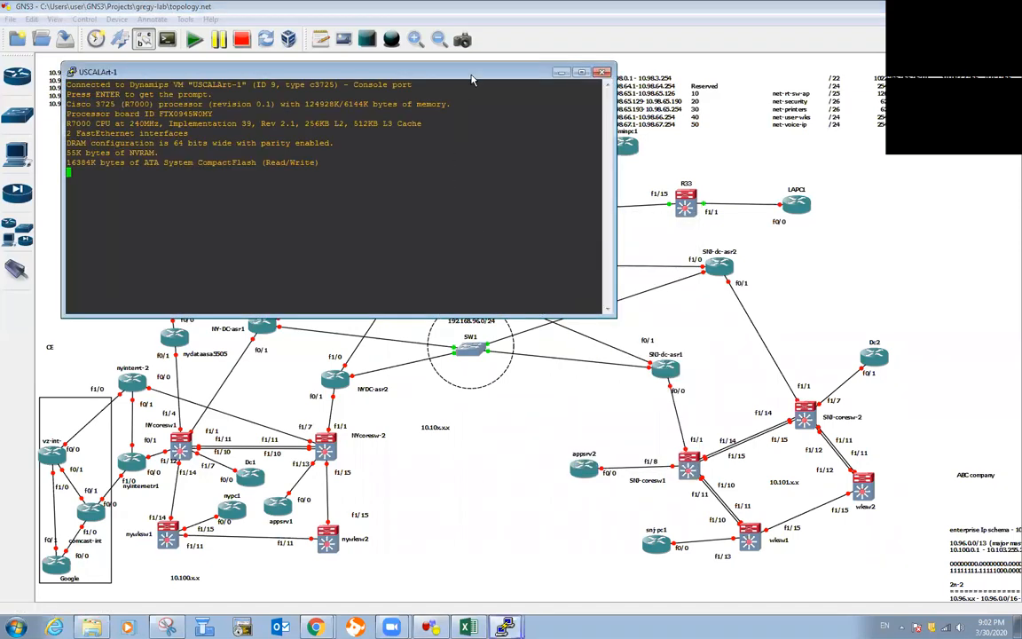
left_click_drag(472, 80, 710, 264)
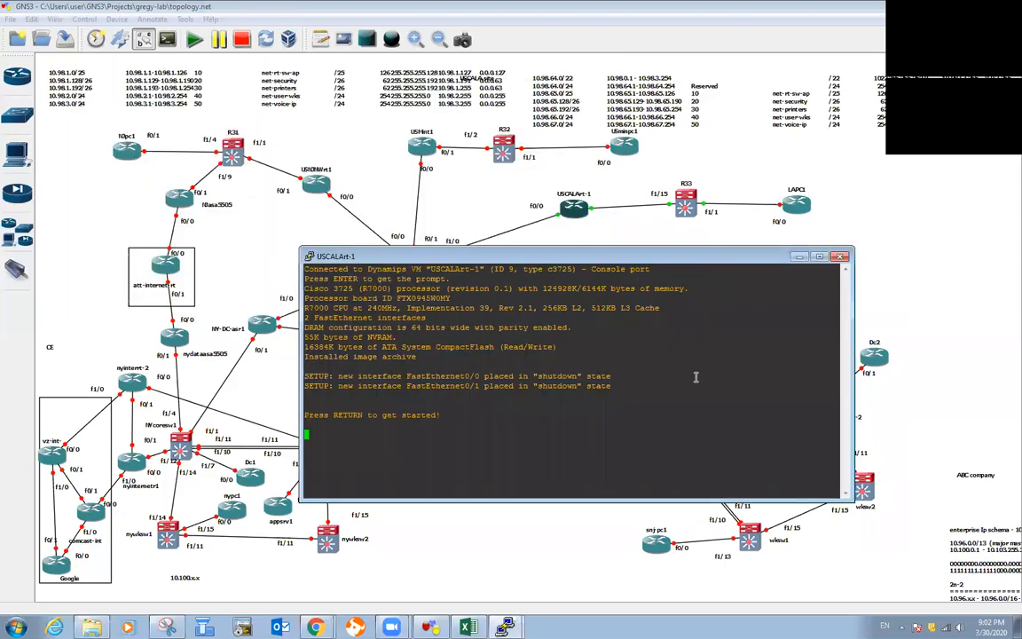
Step: Bring up the USCALArt-1 prompt and list the router's interfaces with sh ip int b
key("Return")
key("Return")
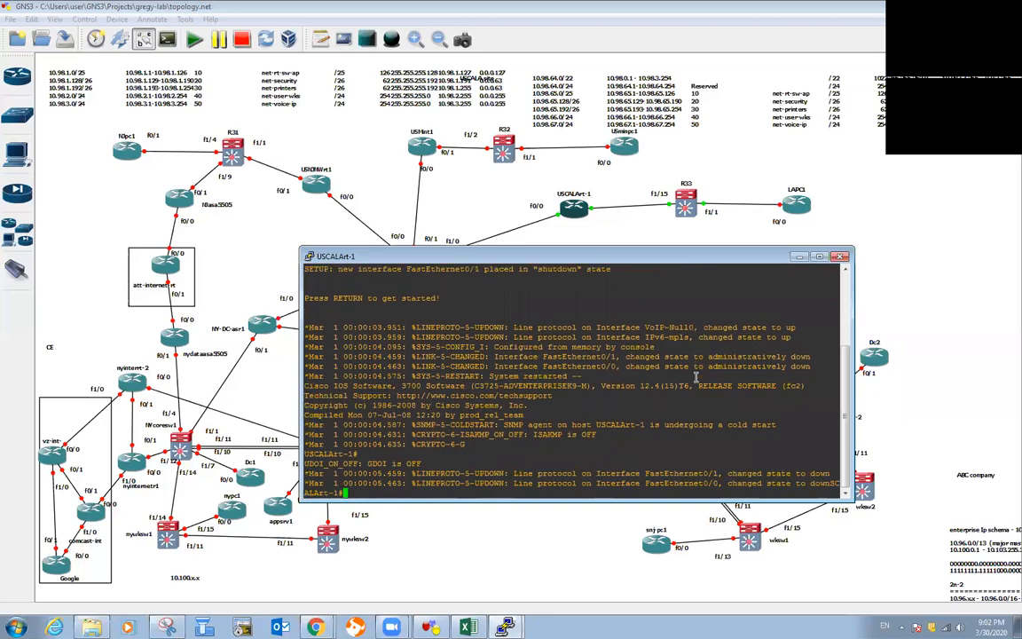
key("Return")
key("Return")
key("Return")
key("Return")
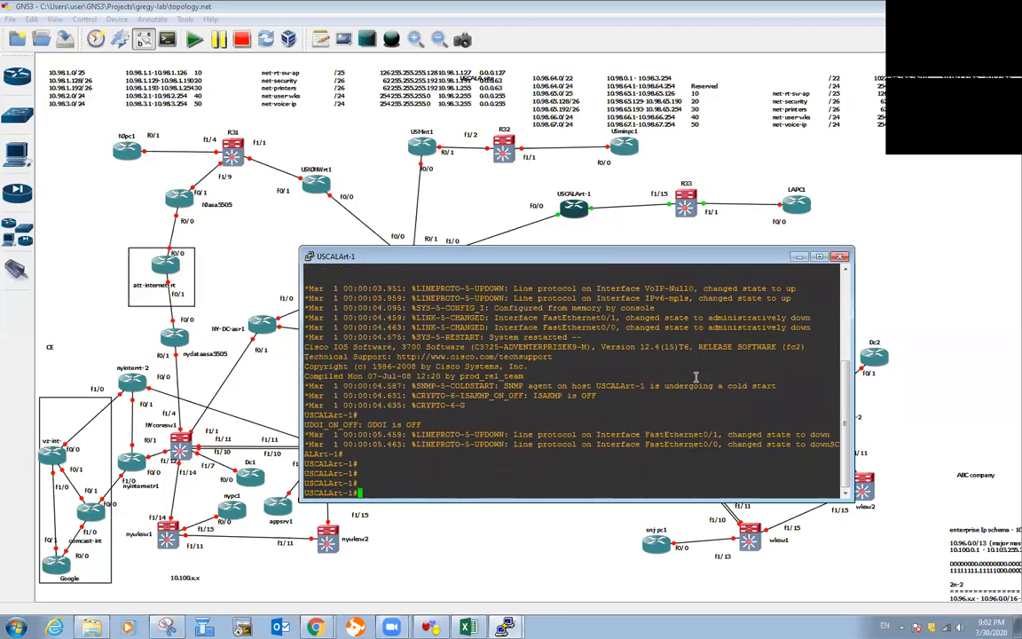
type("sh ip int b")
key("Return")
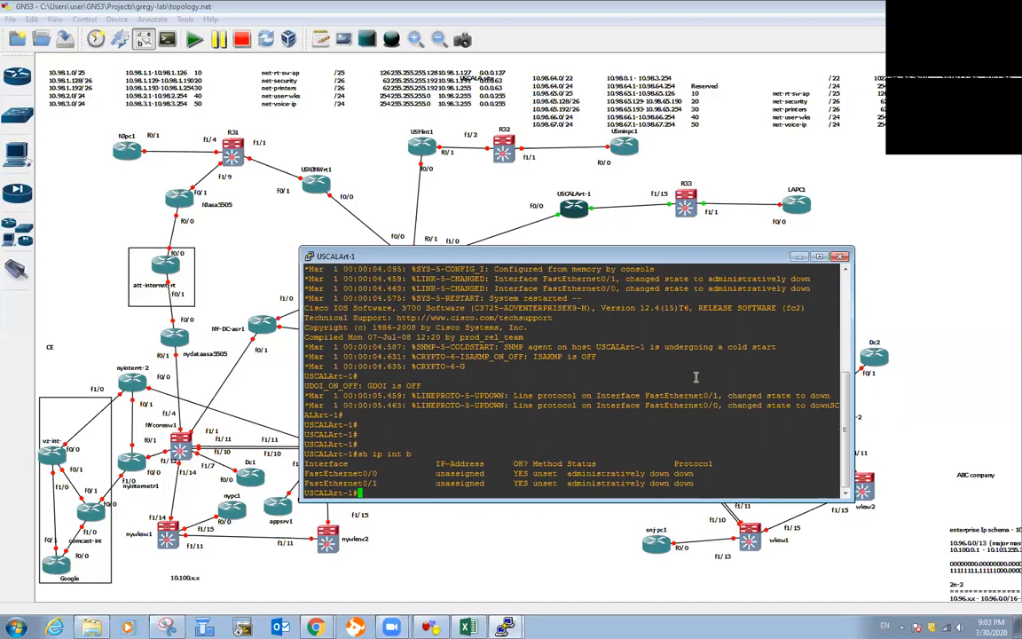
key("Return")
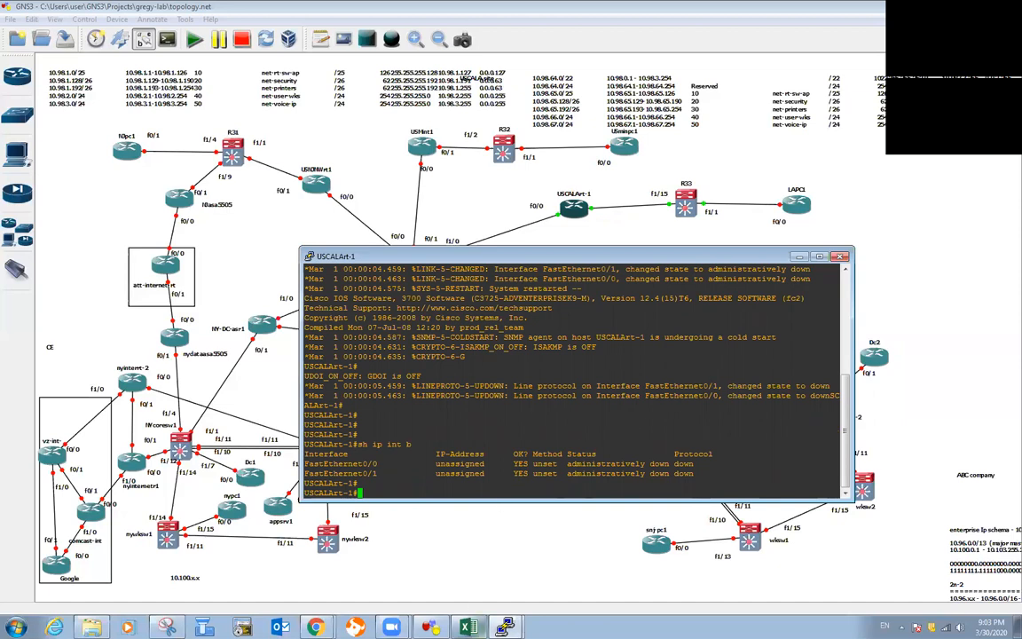
Step: Switch to the R33 console, enter configuration mode and disable IP routing on USCALA-sw-01
left_click(505, 627)
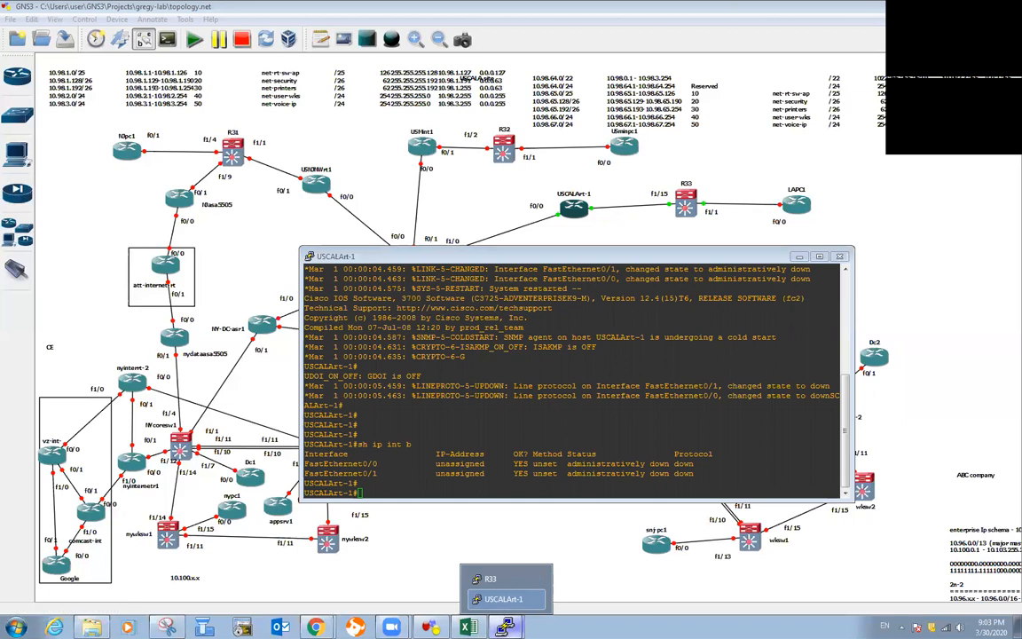
left_click(490, 578)
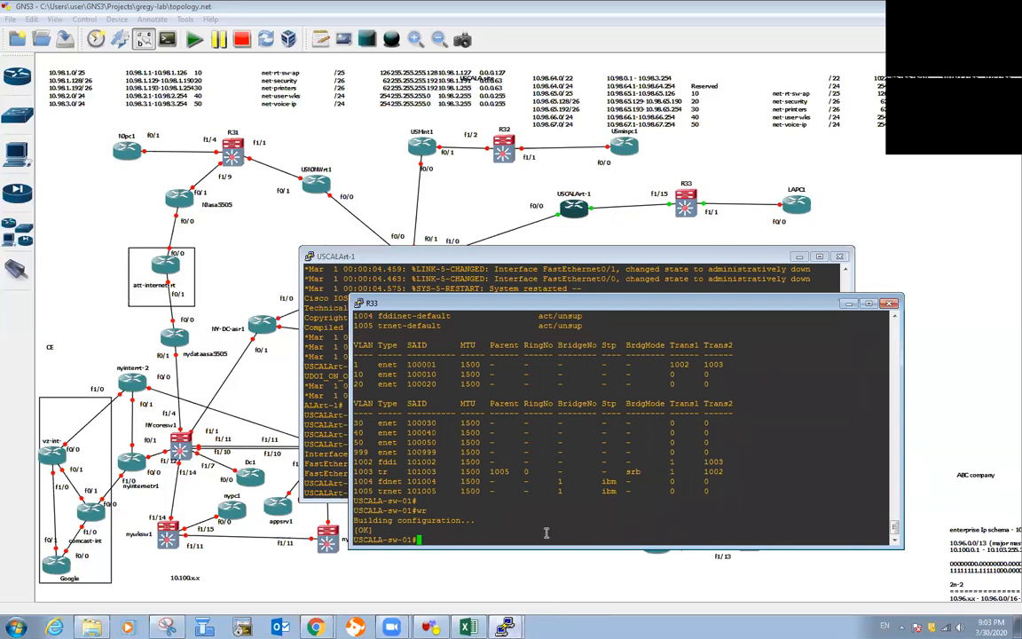
type("config t")
key("Return")
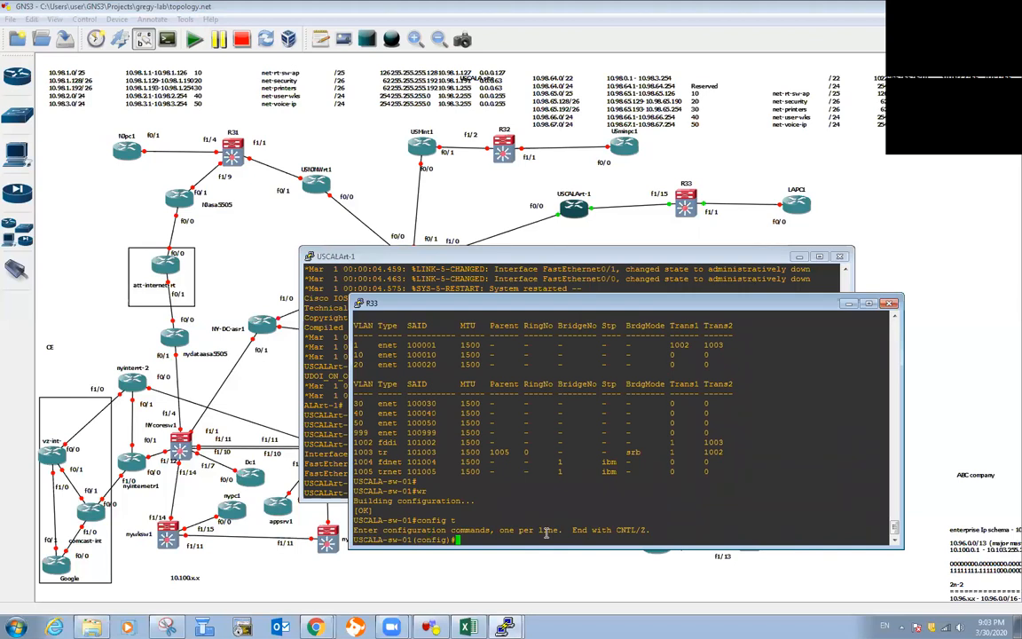
type("no ip routing")
key("Return")
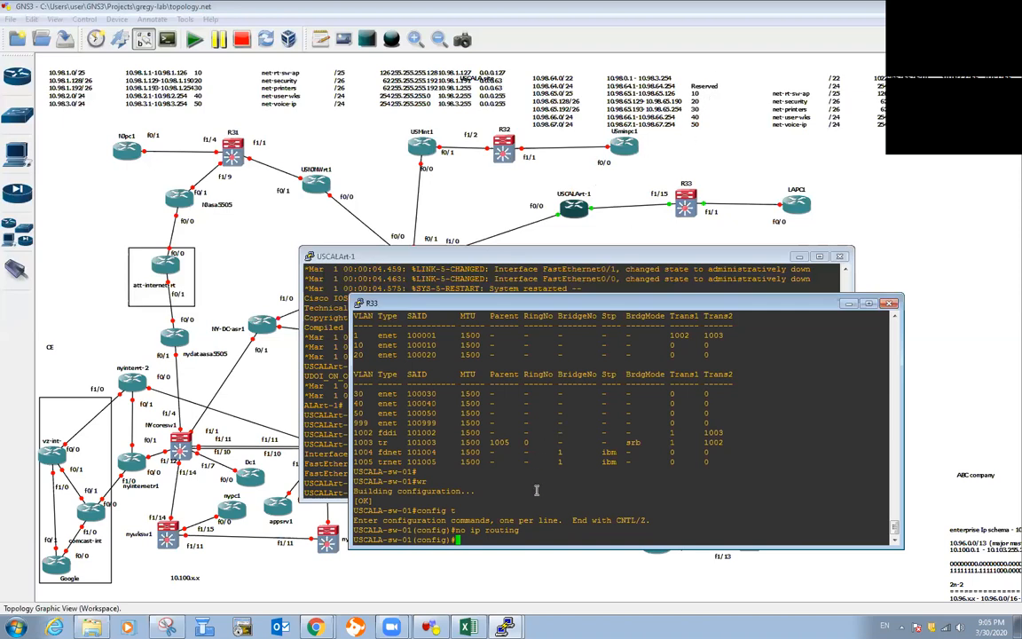
type("ip def")
key("Tab")
key("BackSpace")
type("-g")
key("Tab")
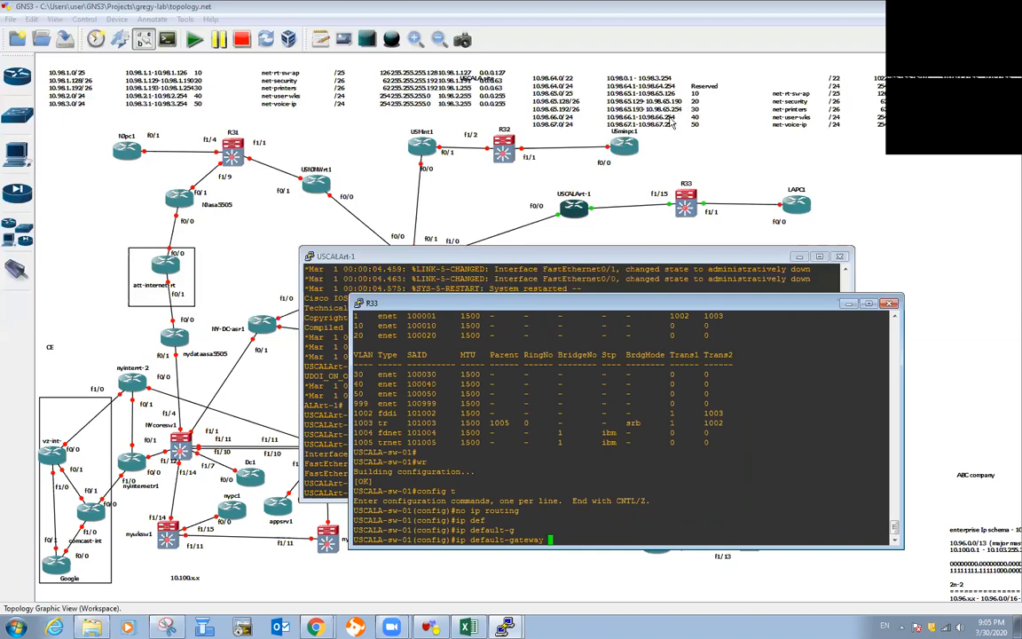
mouse_move(469, 627)
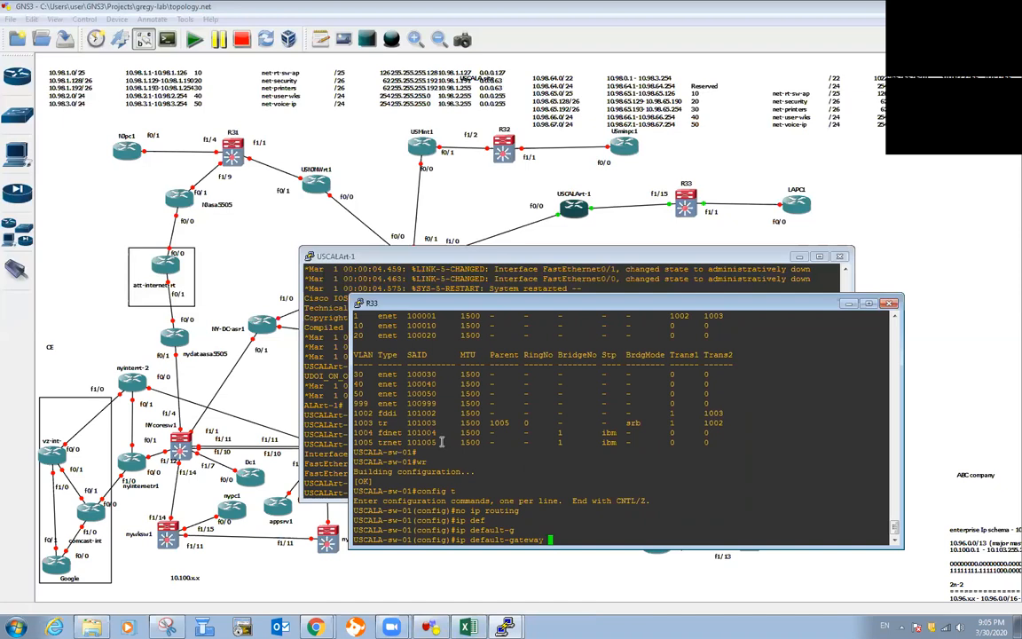
key("BackSpace")
key("BackSpace")
key("BackSpace")
key("BackSpace")
key("BackSpace")
key("BackSpace")
key("BackSpace")
key("BackSpace")
key("BackSpace")
key("BackSpace")
key("BackSpace")
key("BackSpace")
key("BackSpace")
key("BackSpace")
key("BackSpace")
key("BackSpace")
key("BackSpace")
key("BackSpace")
Step: Display the running configuration of interface VLAN 10 from configuration mode and check its IP address
type("do sh r")
key("BackSpace")
type("iop")
key("BackSpace")
key("BackSpace")
type("un int vlan 10")
key("Return")
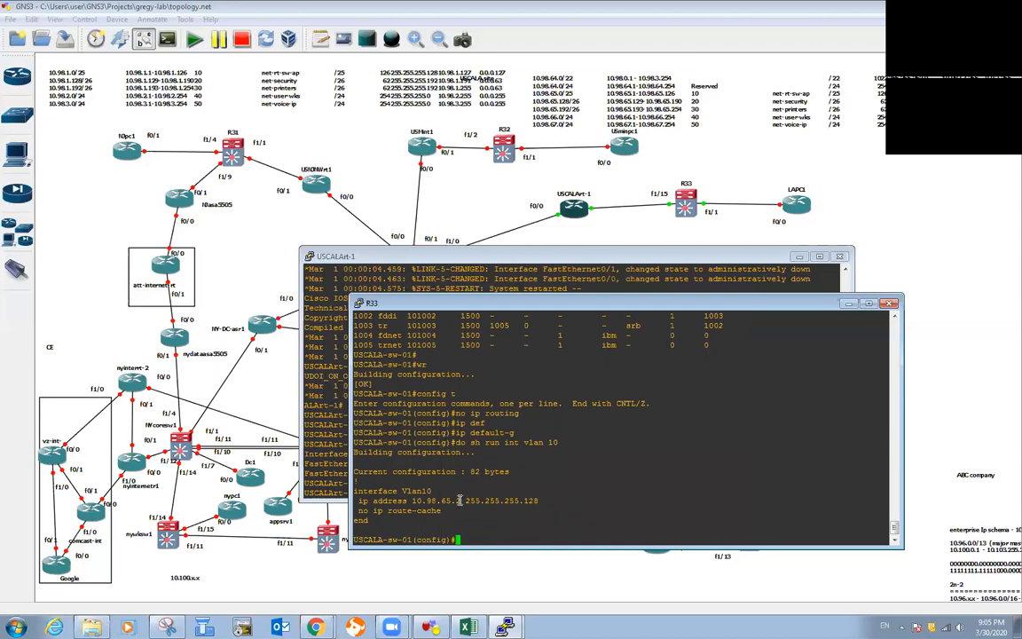
left_click_drag(453, 500, 458, 499)
left_click(514, 532)
Step: Set the default gateway of USCALA-sw-01 to 10.98.62.1, review the entered address, and exit configuration mode
type("ip deg")
key("BackSpace")
type("f")
key("Tab")
type("ault-g")
key("Tab")
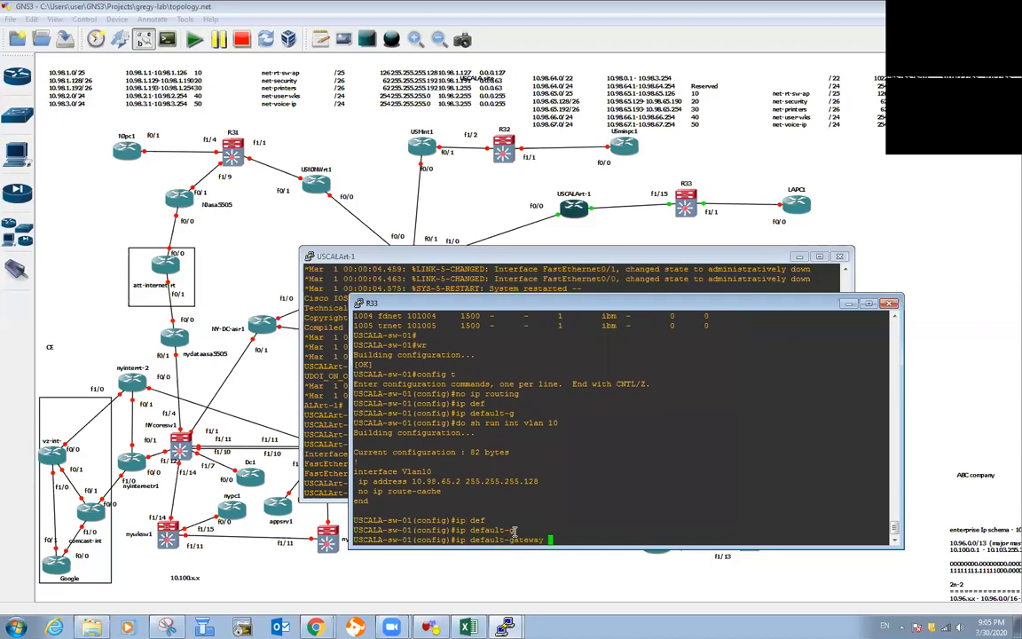
type("10.98.62.1")
key("Return")
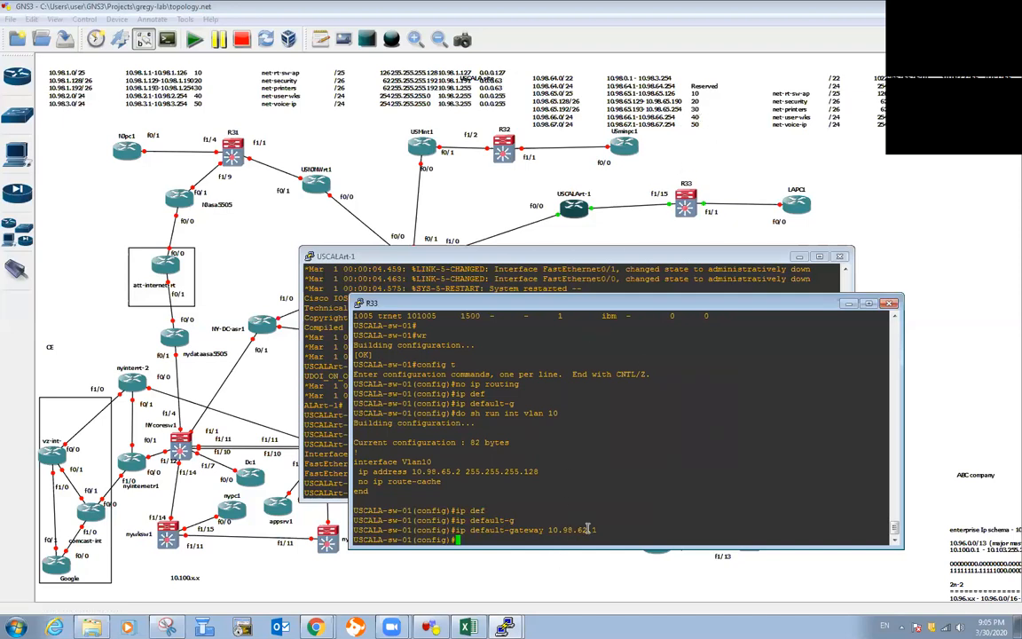
left_click_drag(600, 530, 573, 530)
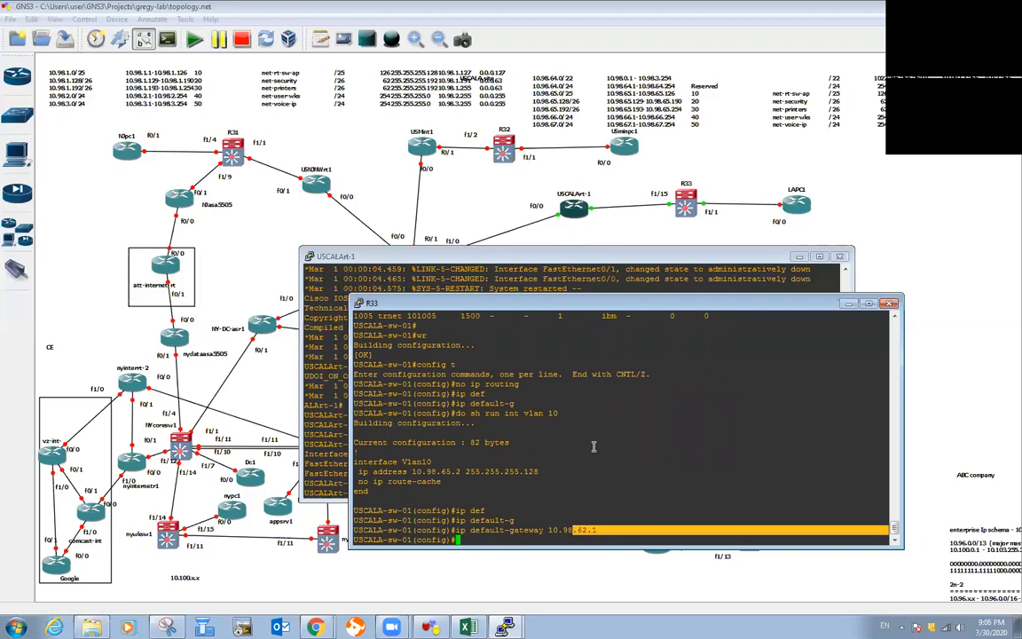
left_click(593, 446)
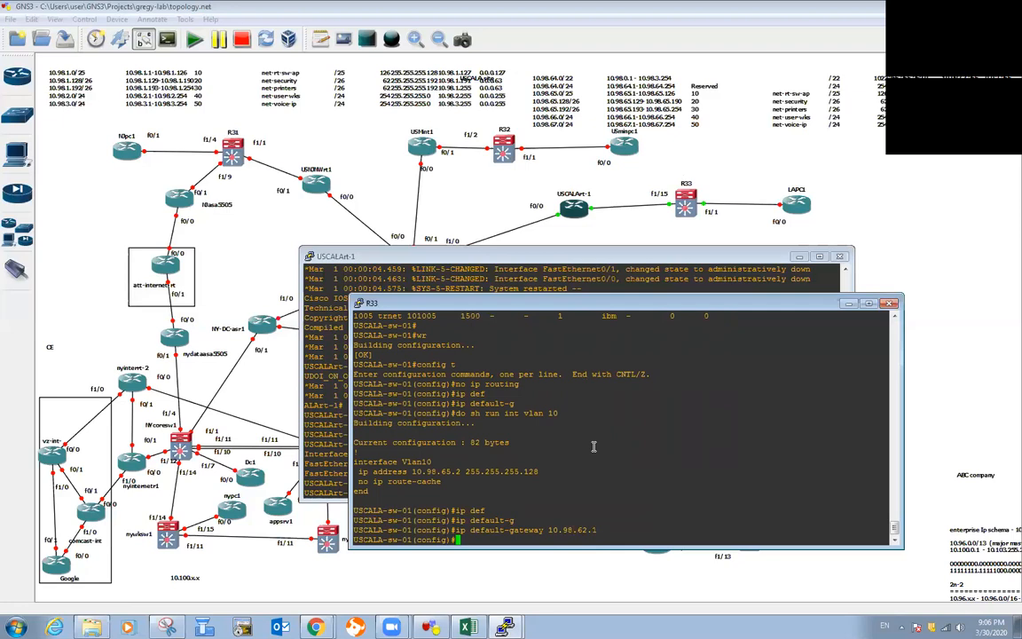
type("end")
key("Return")
key("Return")
key("Return")
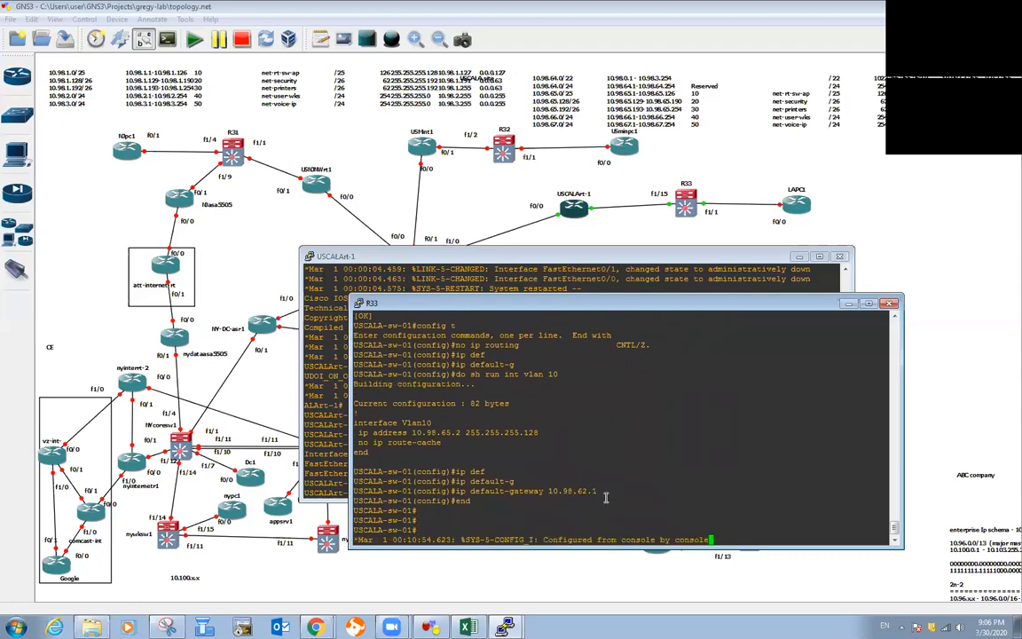
key("Return")
key("Return")
key("Return")
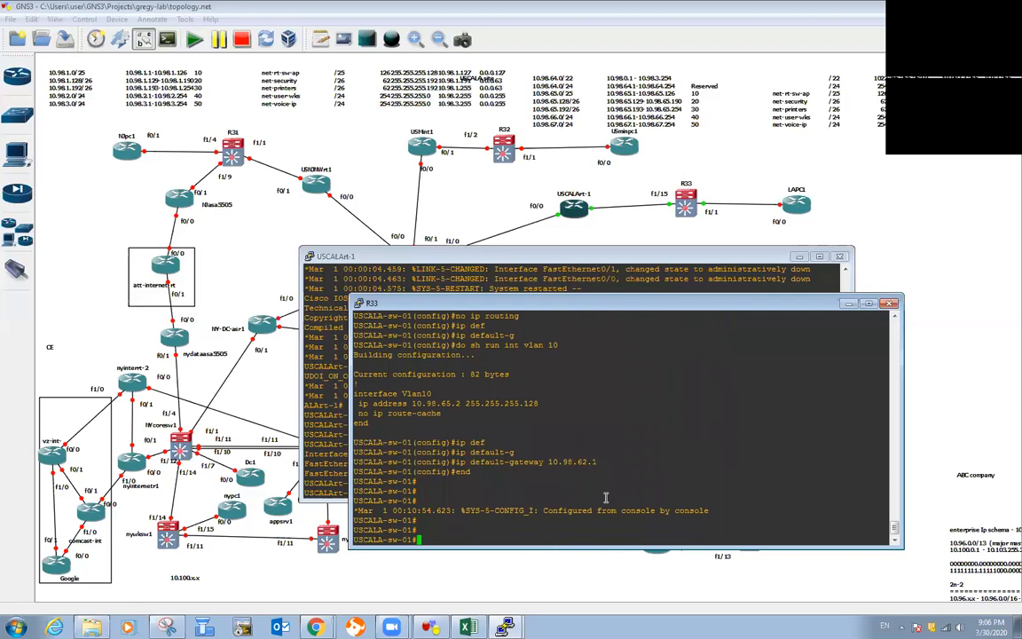
Step: Switch to the IP schema workbook in Excel and check the USCALA site's VLAN 10 network range
left_click(851, 305)
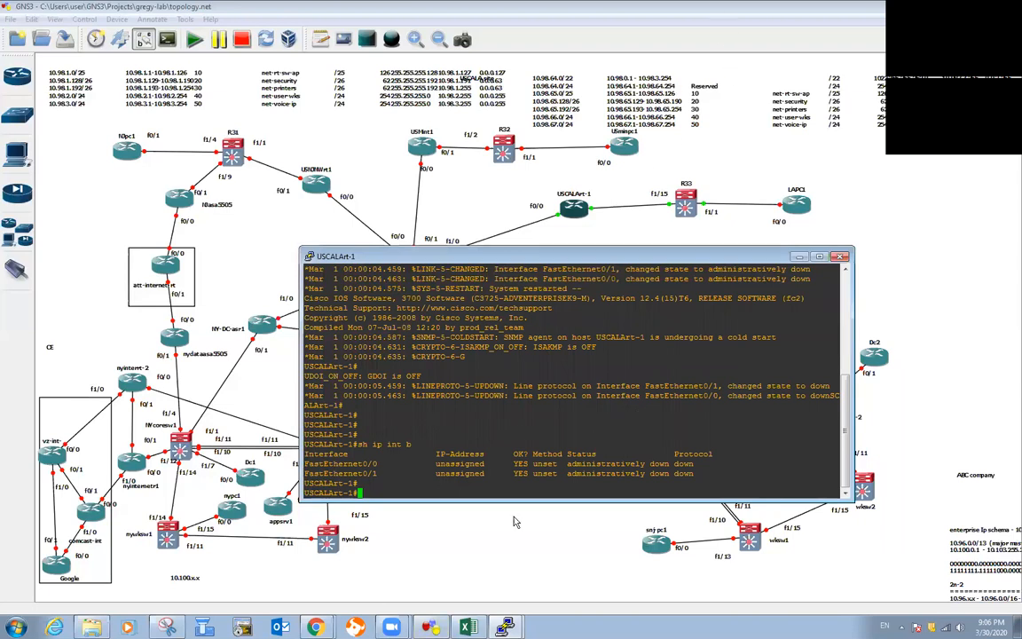
key("alt+Tab")
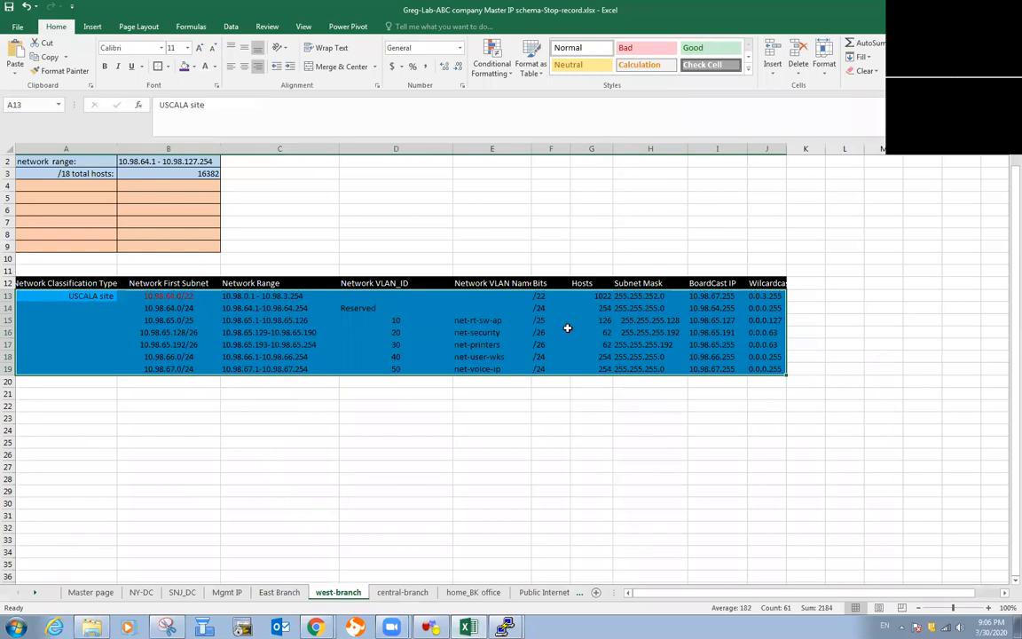
left_click(232, 320)
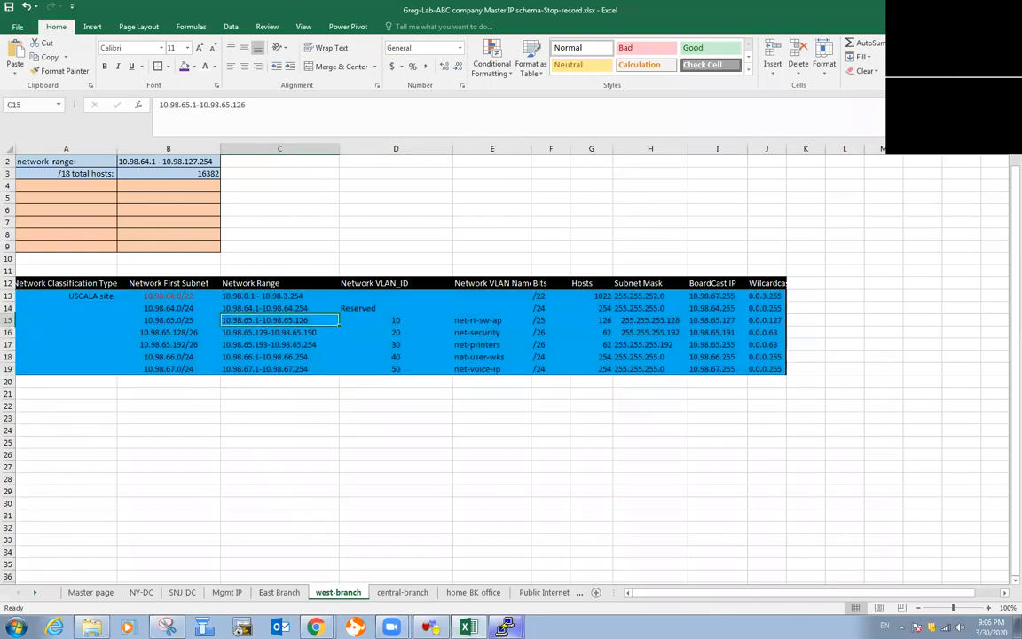
Step: Return to the R33 console, set the default gateway of USCALA-sw-01 to 10.98.65.1, and exit configuration mode
left_click(506, 626)
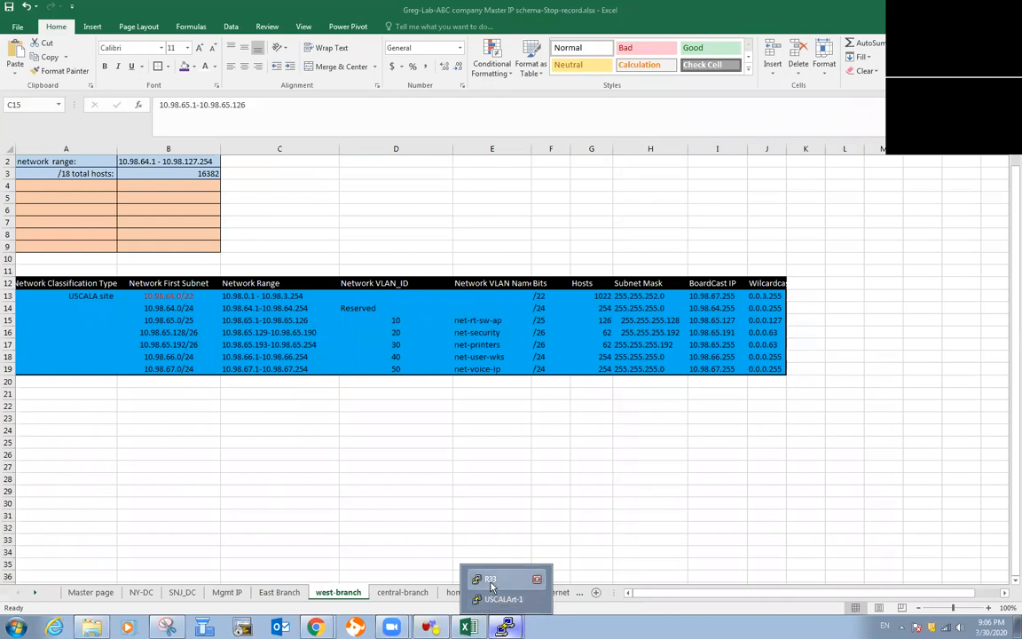
left_click(488, 578)
type("config t")
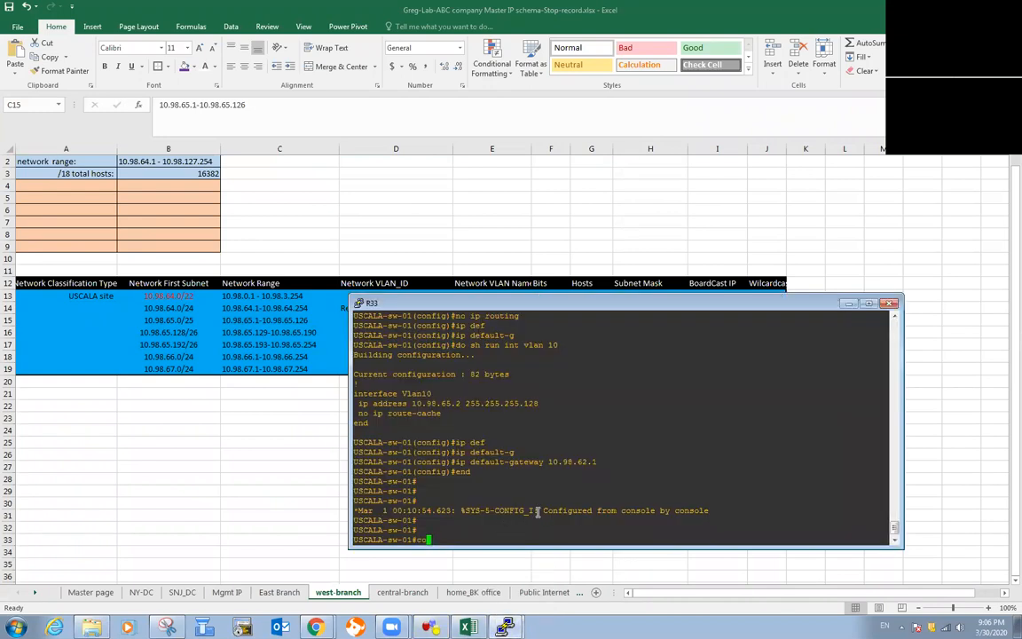
key("Return")
key("Up")
key("Up")
key("BackSpace")
key("BackSpace")
key("BackSpace")
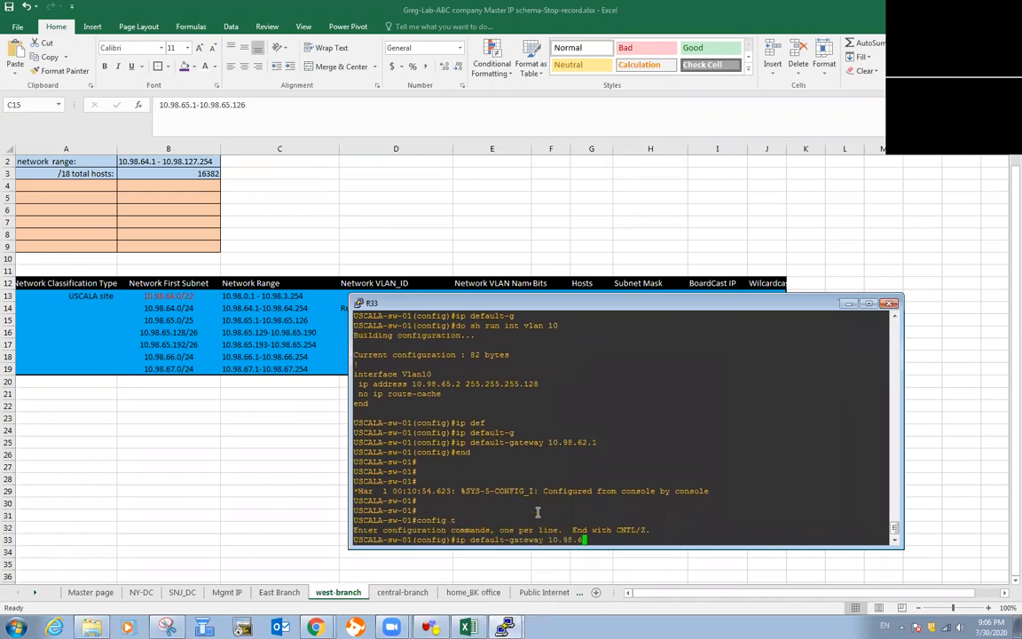
type("5.2")
left_click_drag(442, 386, 455, 385)
left_click(658, 529)
key("BackSpace")
type("1")
key("Return")
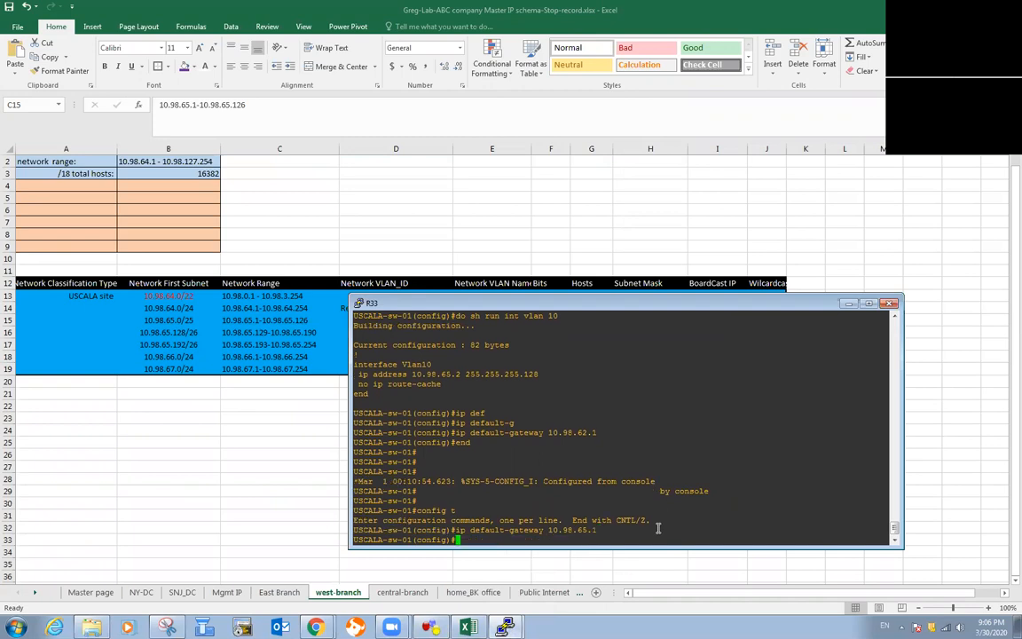
key("Return")
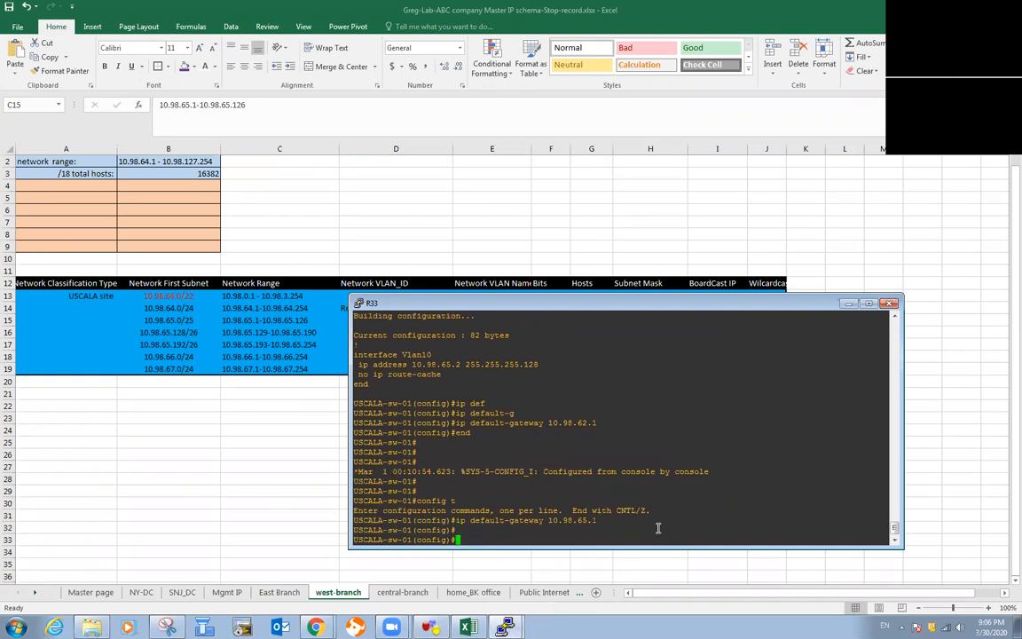
type("end")
key("Return")
key("Return")
key("Return")
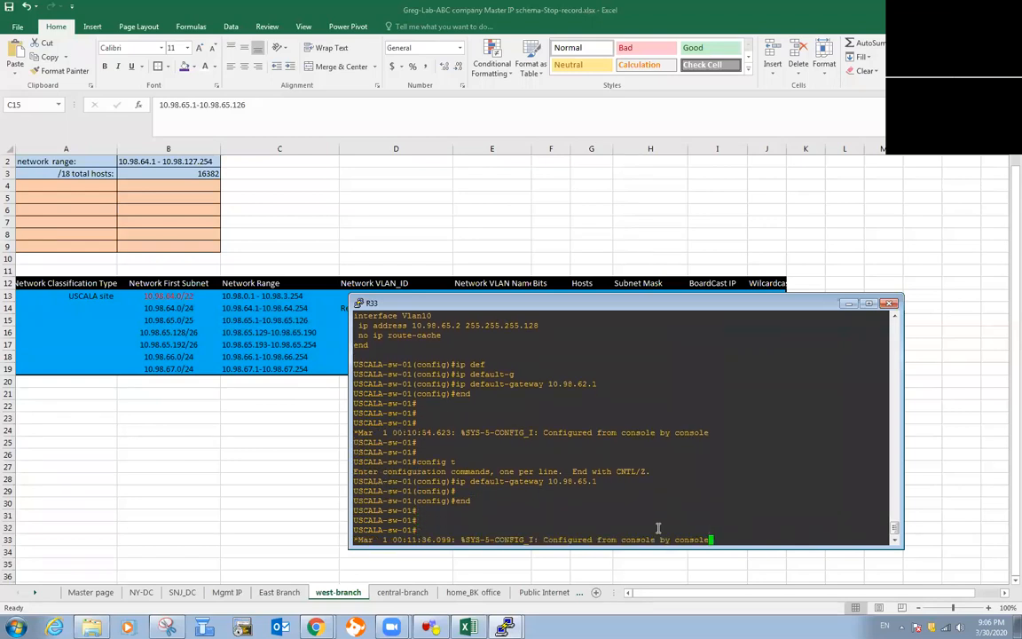
Step: Put away the R33 console and bring up the USCALArt-1 console, placed so the schema's network ranges stay readable
left_click(849, 307)
mouse_move(504, 627)
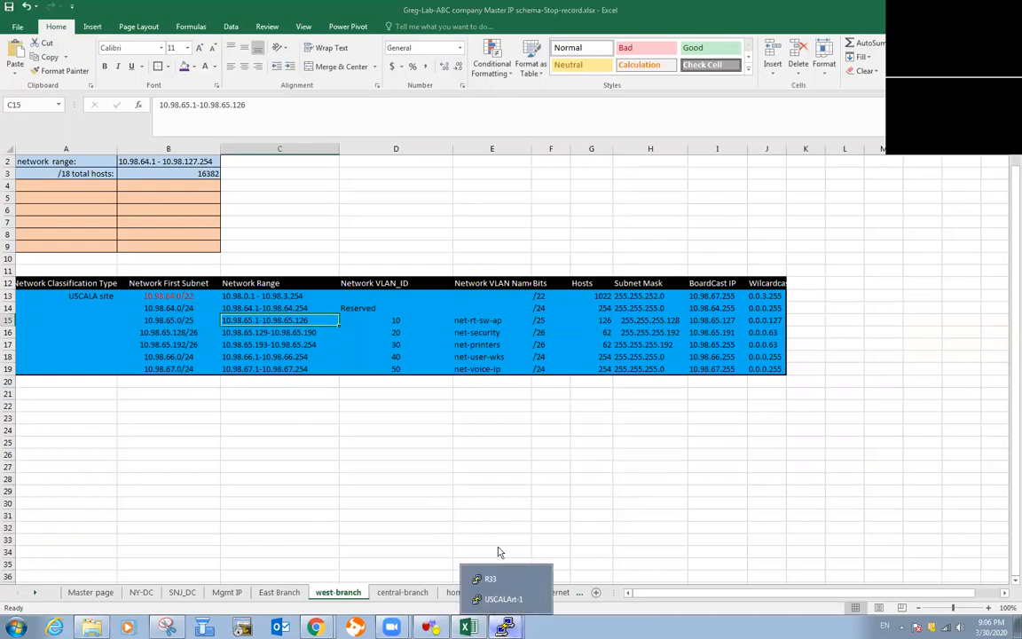
left_click(490, 599)
left_click_drag(573, 266, 694, 261)
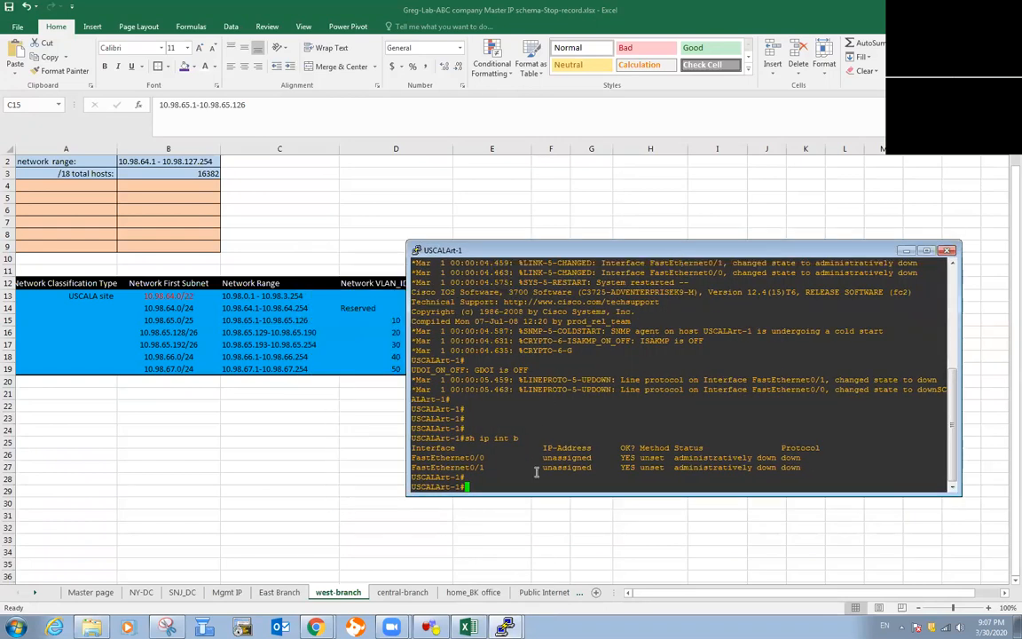
Step: Check the USCALA site in the GNS3 topology and the IP schema workbook, and return to the USCALArt-1 console
left_click(432, 627)
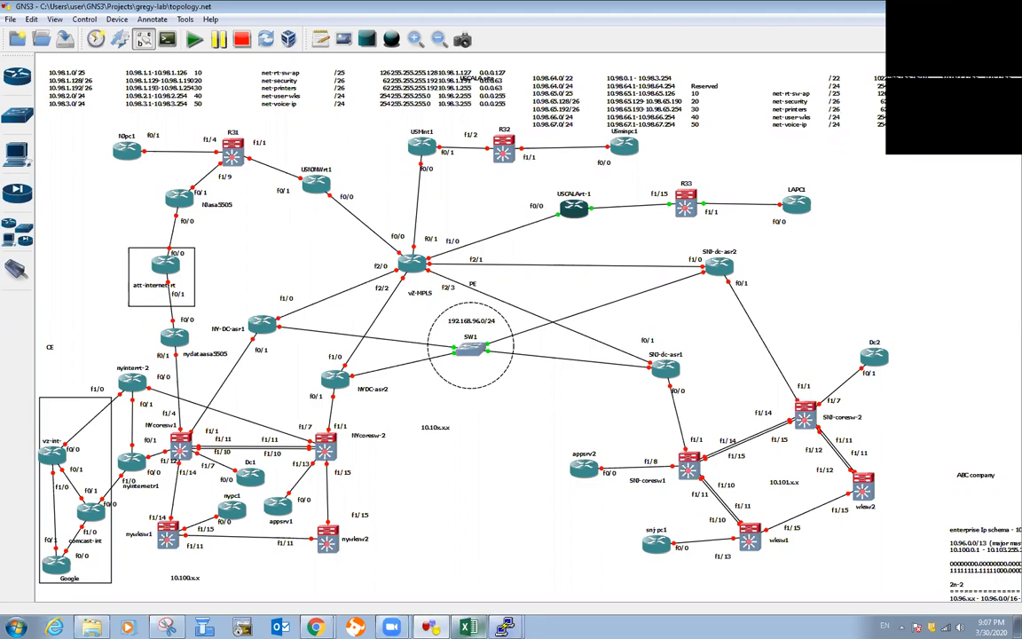
left_click(468, 626)
mouse_move(505, 624)
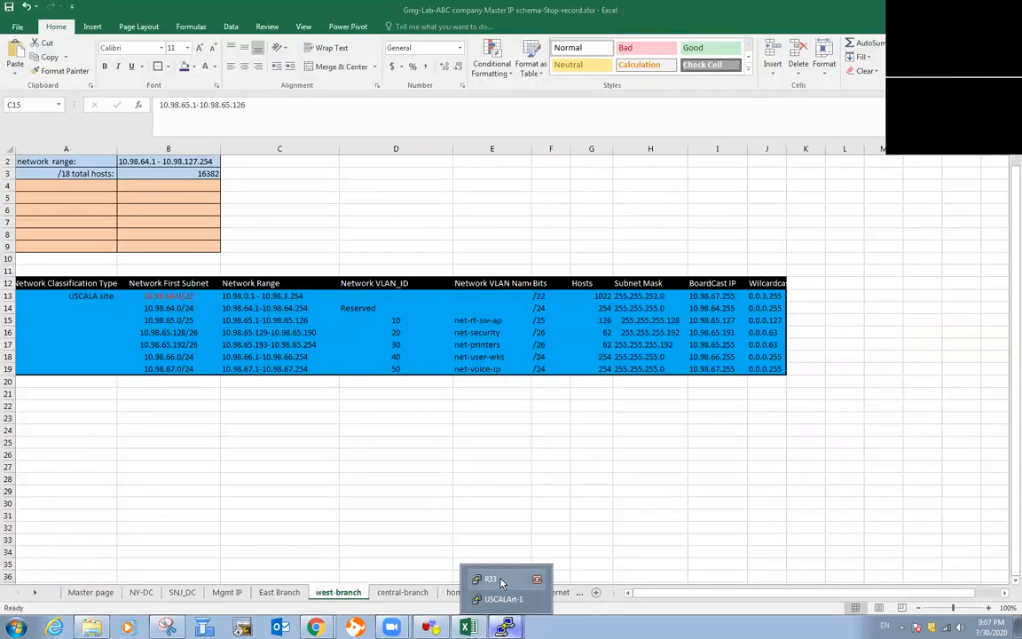
left_click(503, 599)
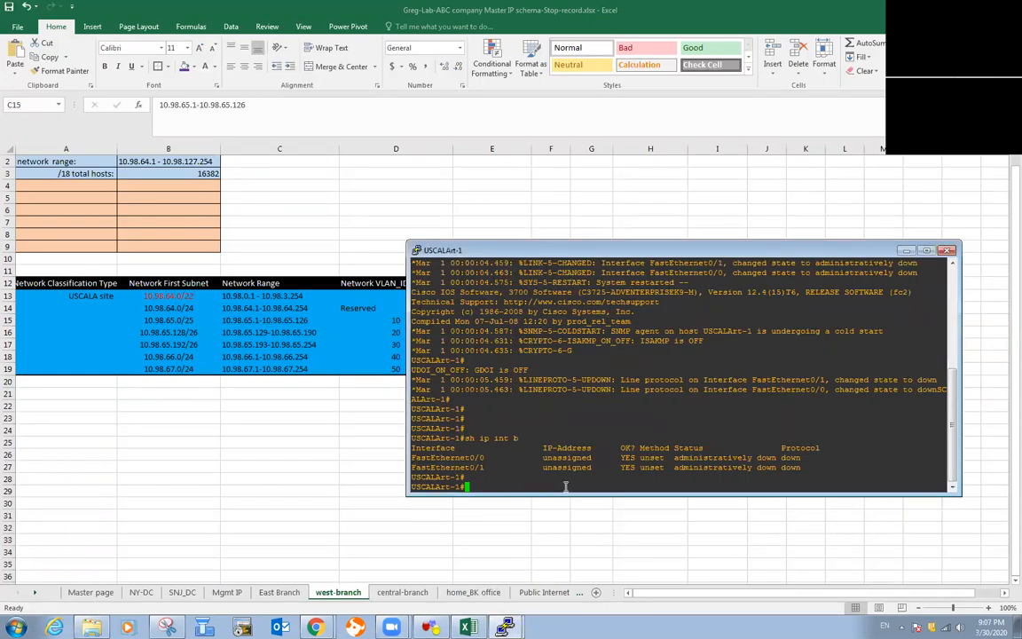
Step: Show the CDP information and CDP neighbors on USCALArt-1, and examine the status of its two FastEthernet interfaces
type("show cdp")
key("Return")
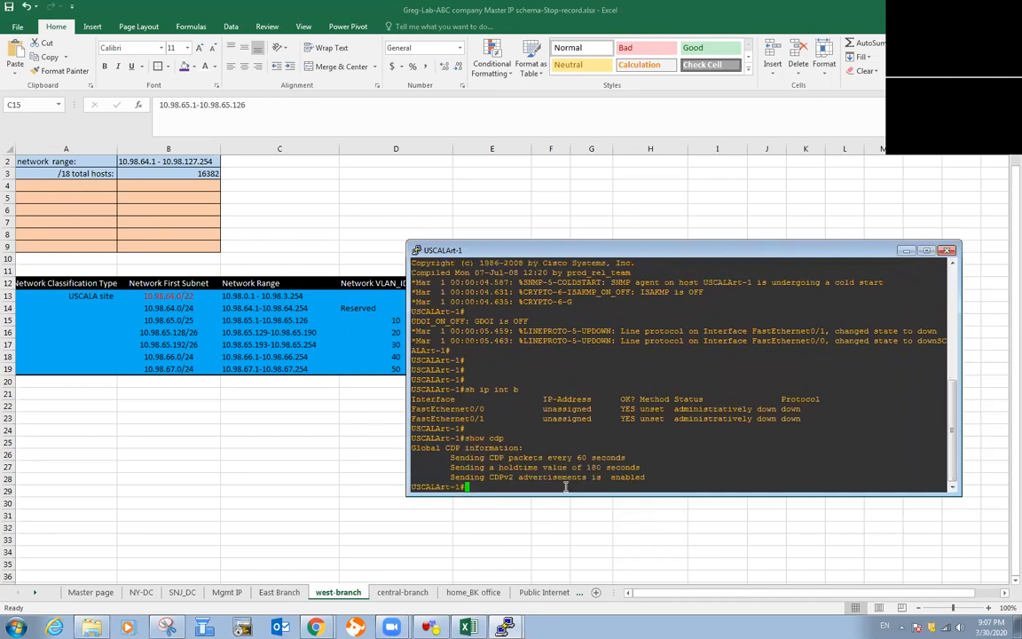
type("show cdp")
type(" ?")
type("ne")
key("Tab")
key("Return")
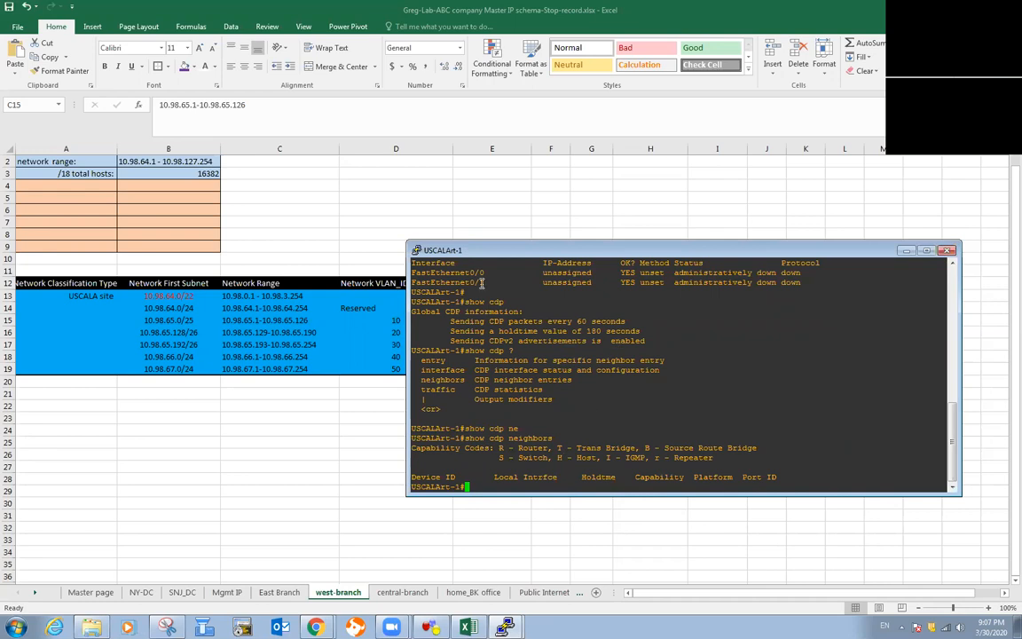
mouse_move(483, 273)
left_mouse_down()
mouse_move(452, 282)
mouse_move(471, 274)
left_mouse_up()
left_click_drag(799, 276, 754, 274)
left_click(816, 281)
left_click_drag(816, 281, 727, 282)
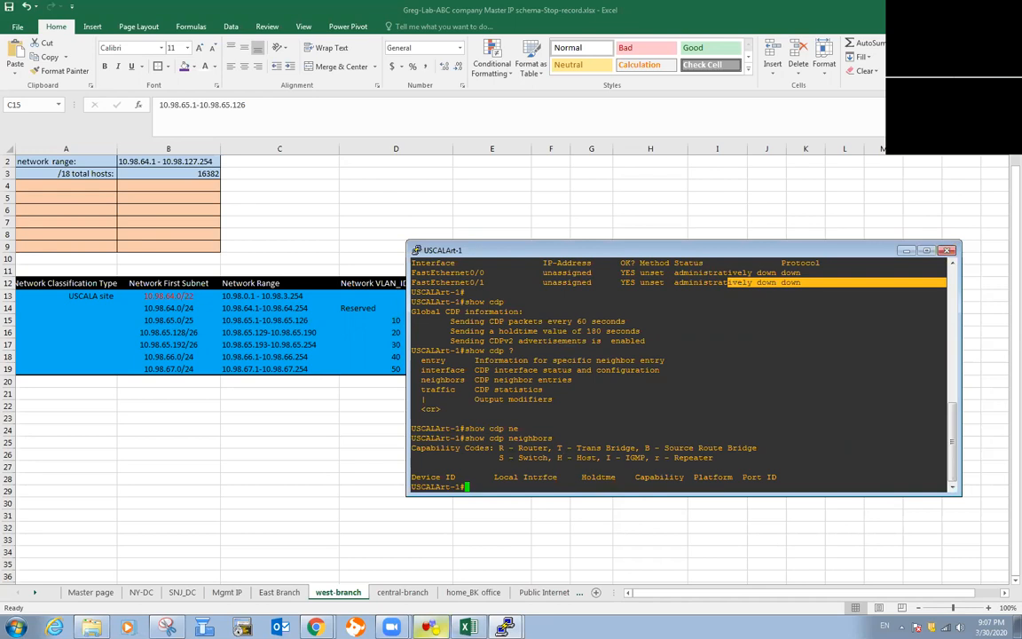
Step: Switch to the GNS3 topology and label USCALArt-1's end of the link to R33 as f0/1, placed just beside the router
left_click(430, 627)
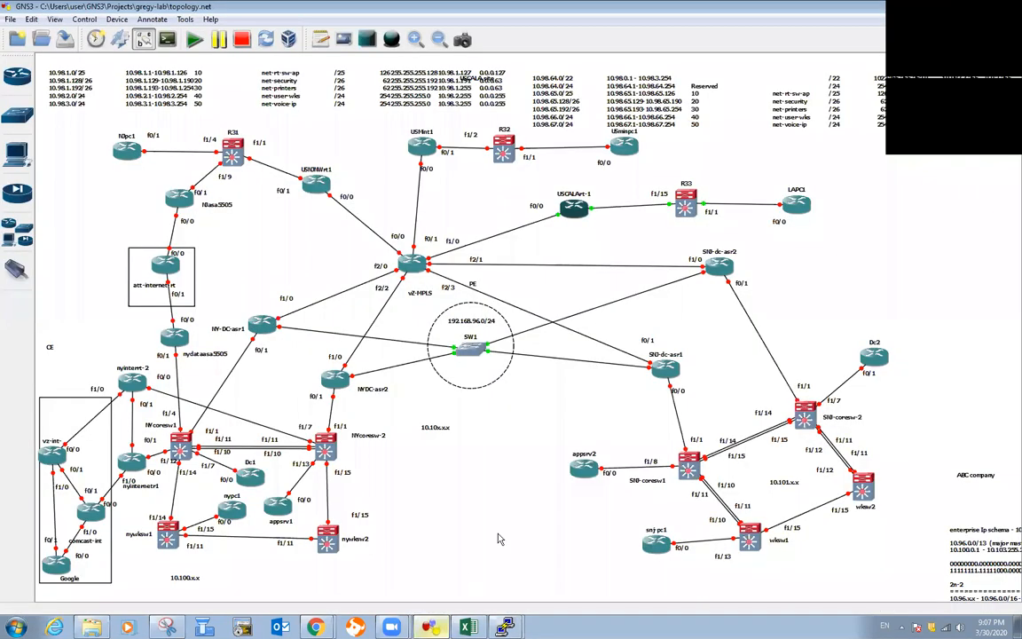
left_click(611, 220)
type("f0/1")
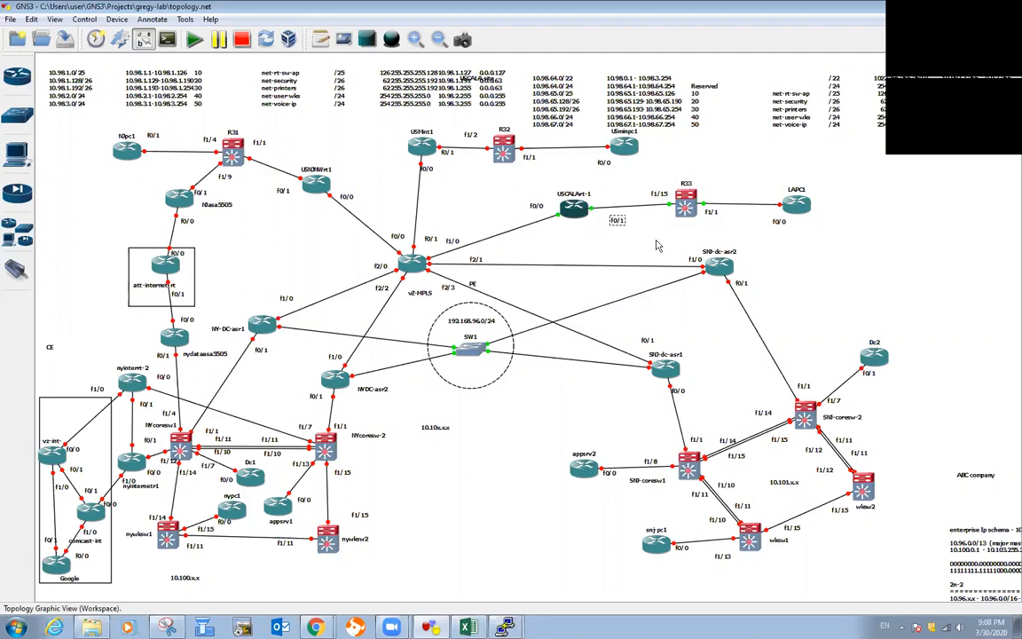
left_click(657, 240)
left_click_drag(619, 218, 597, 220)
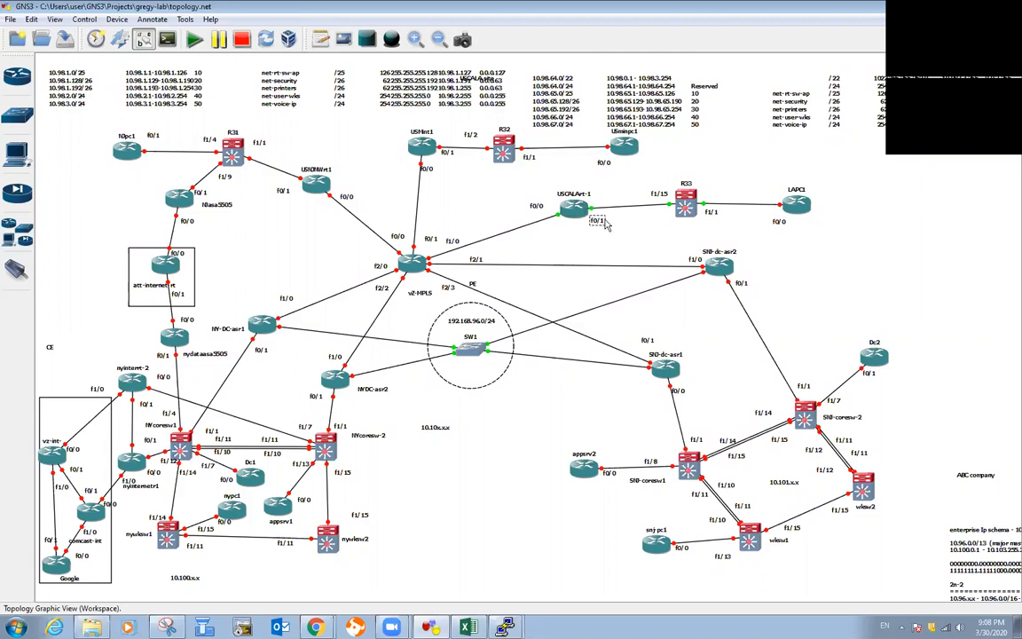
Step: Bring up the USCALArt-1 and R33 consoles over the topology, resized and arranged side by side without overlapping
left_click(505, 627)
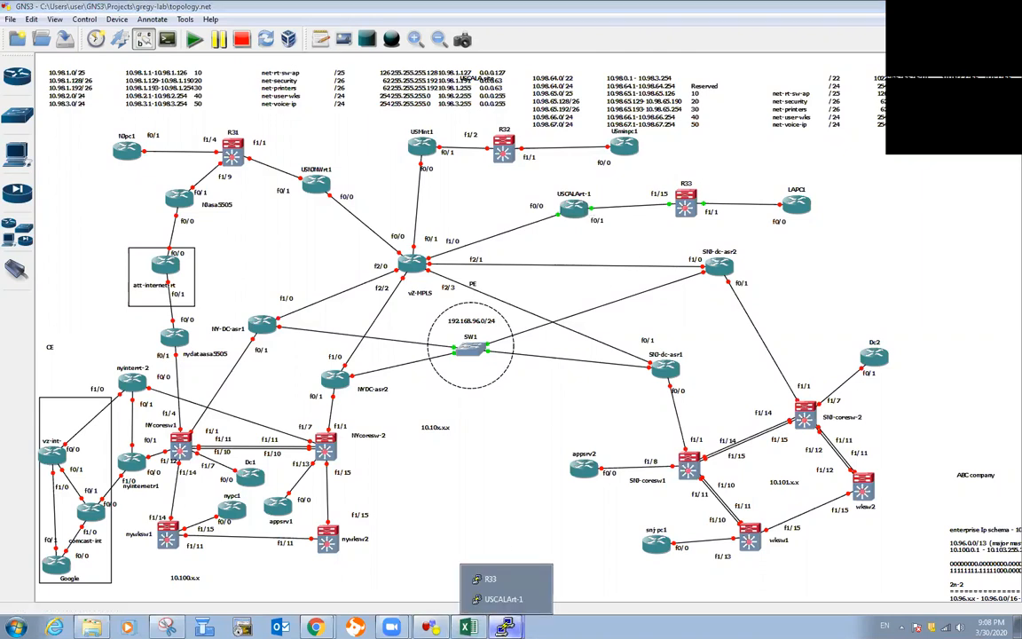
left_click(482, 600)
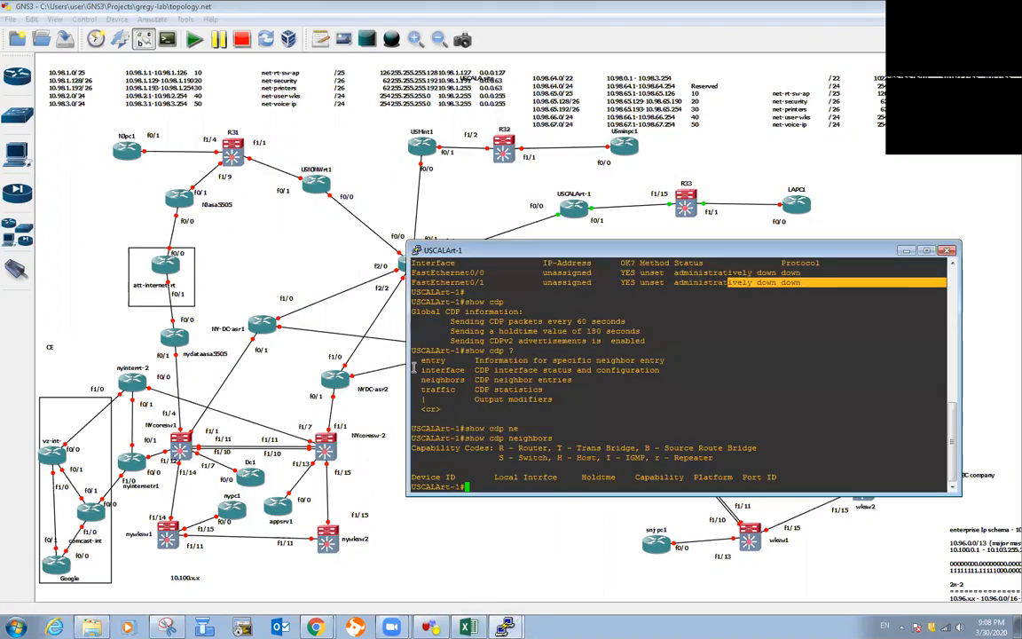
left_click_drag(404, 371, 552, 371)
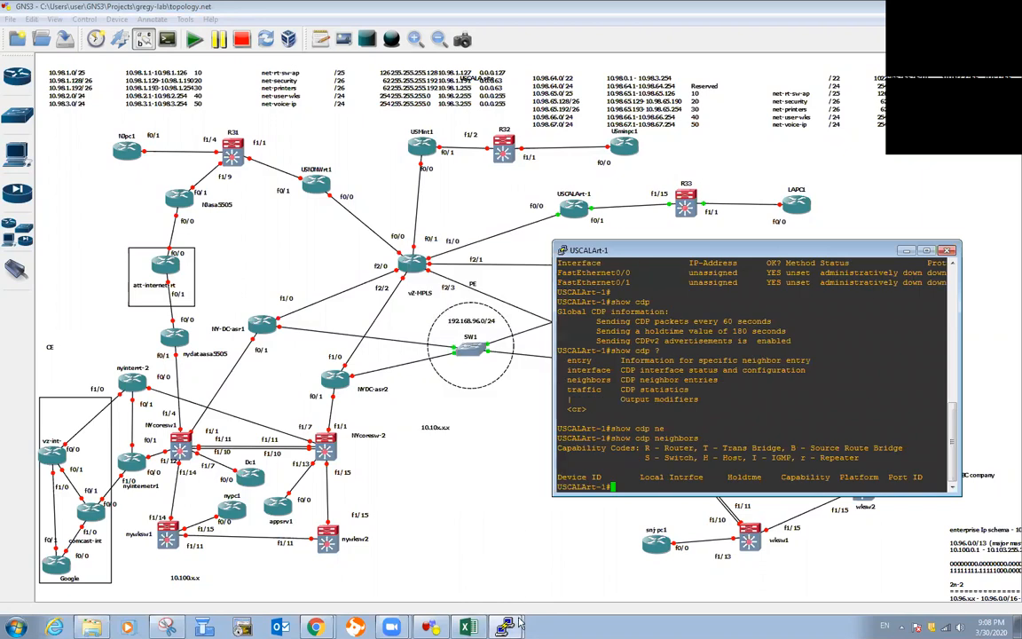
mouse_move(505, 625)
left_click(504, 583)
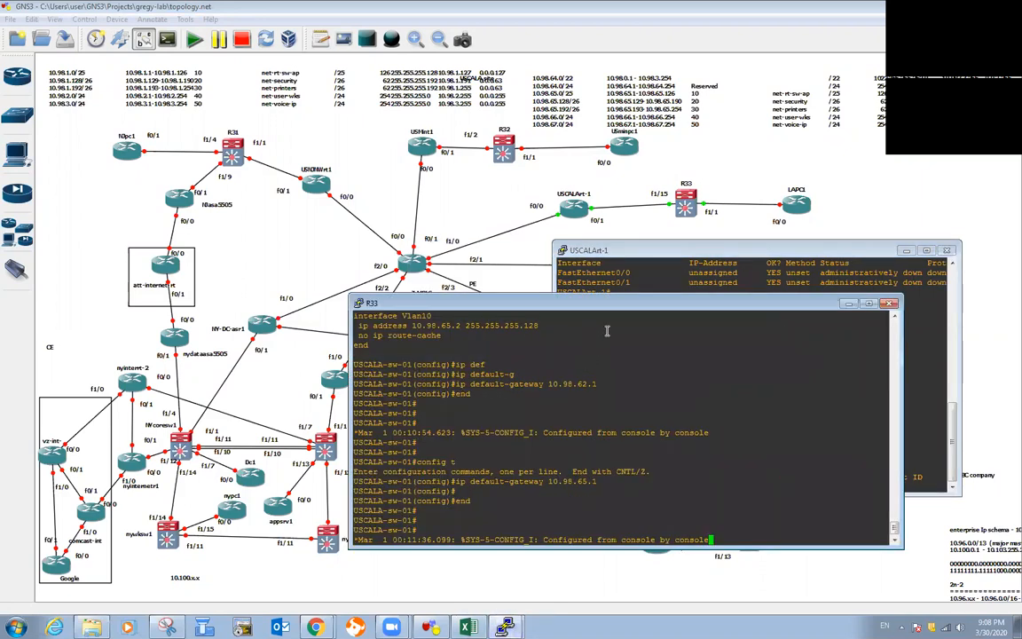
left_click_drag(683, 309, 381, 229)
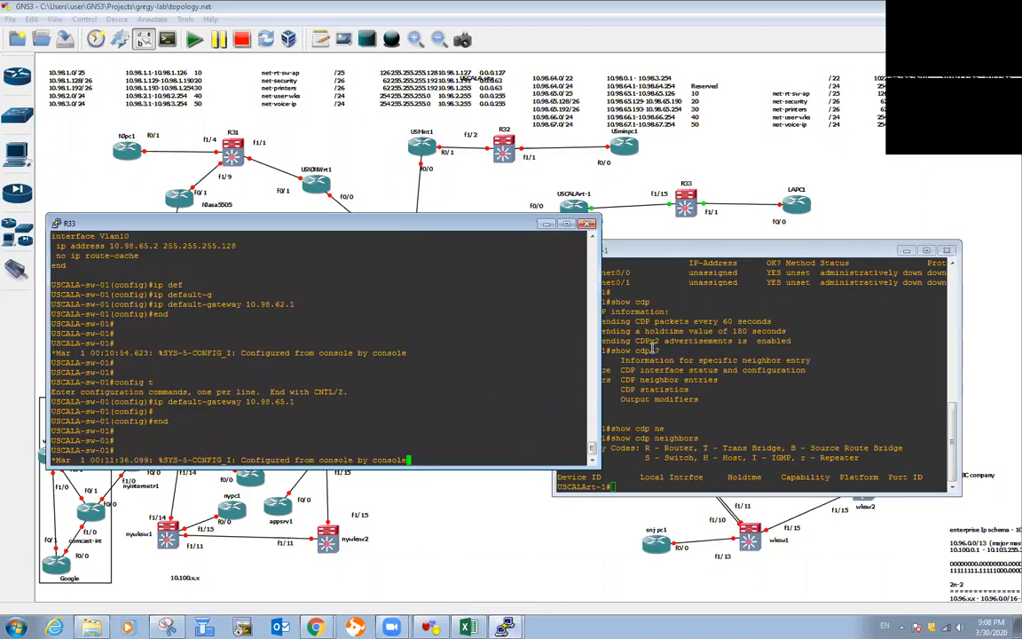
left_click_drag(601, 371, 489, 371)
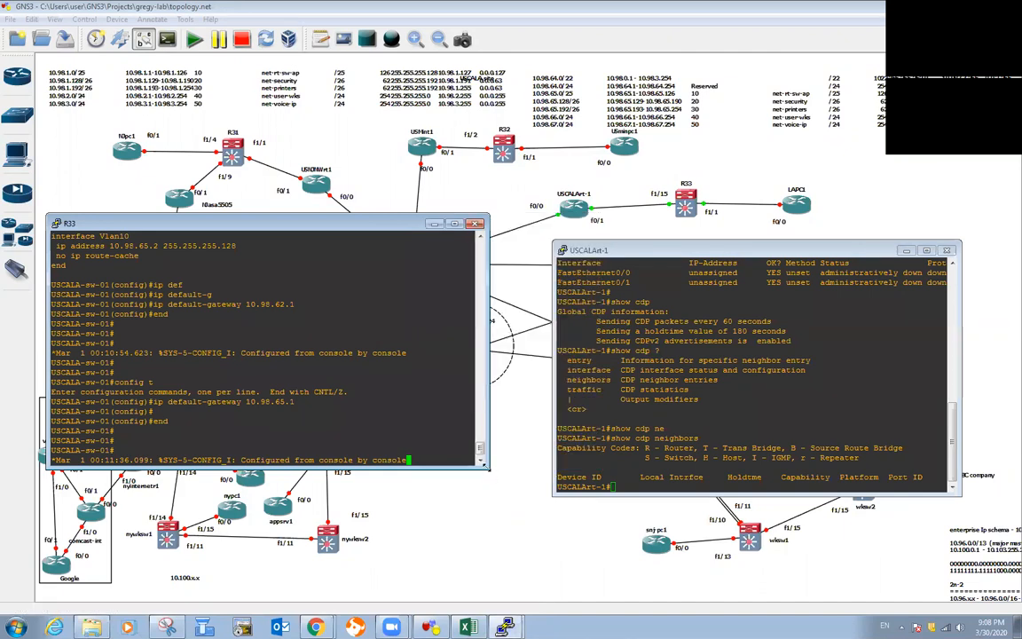
left_click_drag(489, 466, 529, 508)
Step: Show the full brief IP interface list on USCALA-sw-01, through the VLAN interfaces
key("Return")
type("sh")
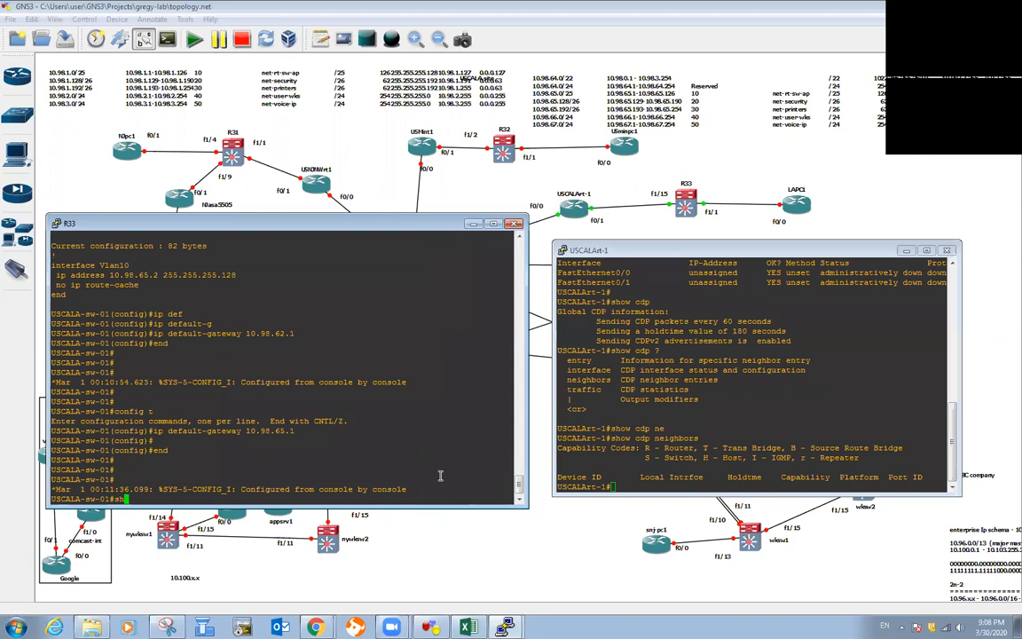
type("ow ip int b")
key("Return")
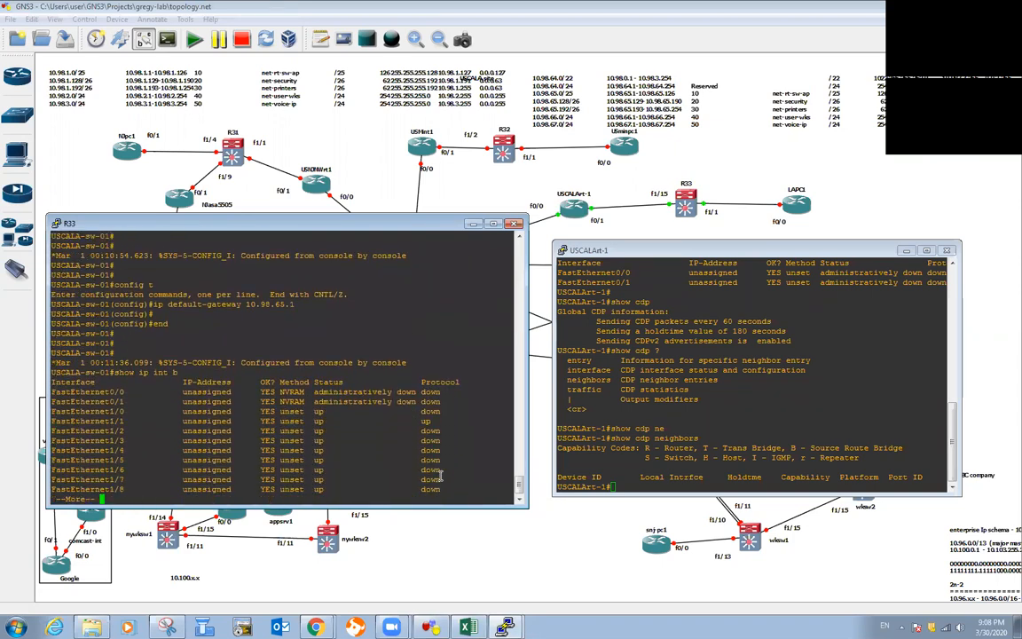
key("space")
Step: Enter global configuration mode on USCALArt-1 and show the running configuration of interface f0/1
left_click(676, 469)
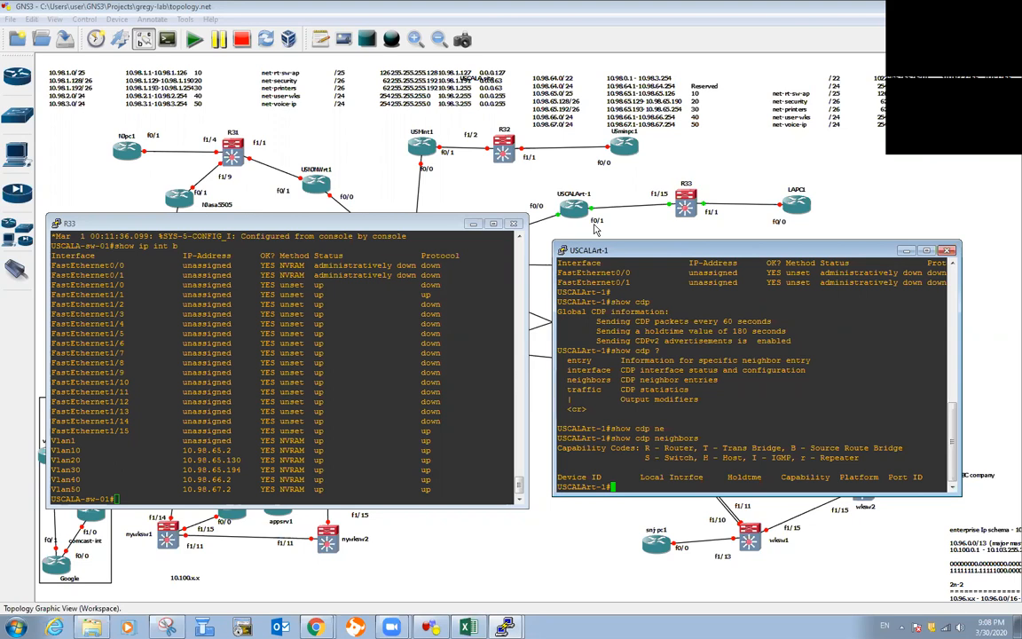
type("config t")
key("Return")
key("Return")
key("Return")
type("do sh r")
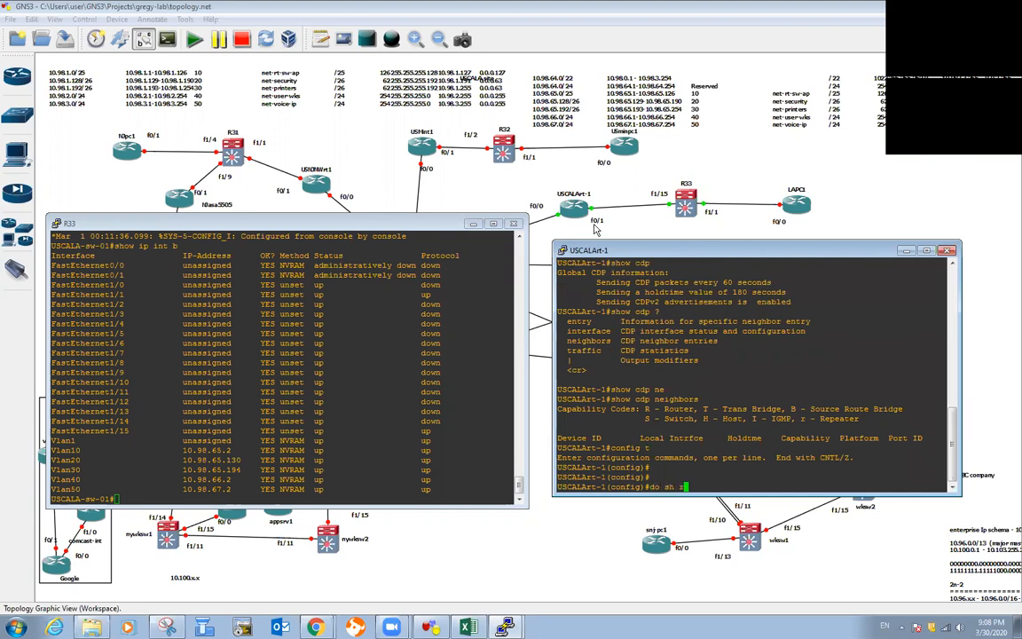
type("un int f0/1")
key("Return")
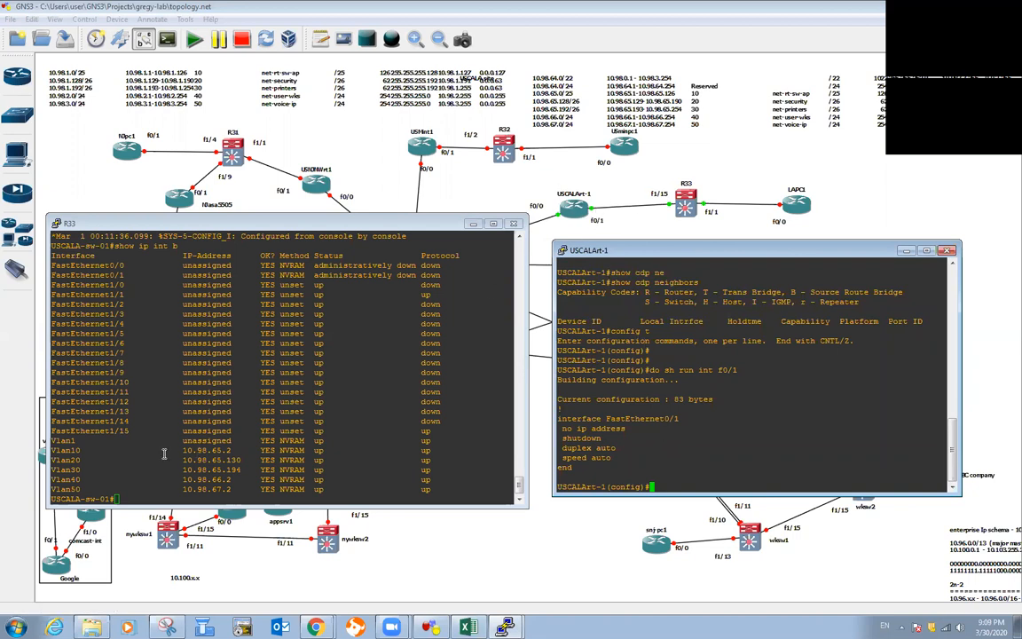
Step: Examine the VLAN interfaces listed on USCALA-sw-01 and the IP address and shutdown lines of FastEthernet0/1 on USCALArt-1
left_click(62, 453)
left_click_drag(62, 450, 114, 480)
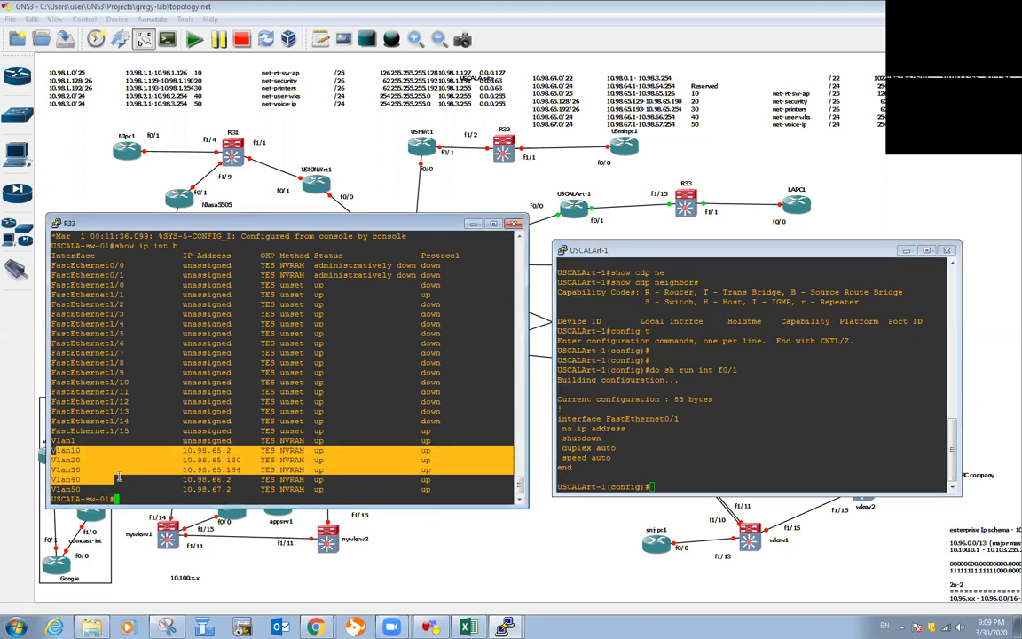
left_click(577, 405)
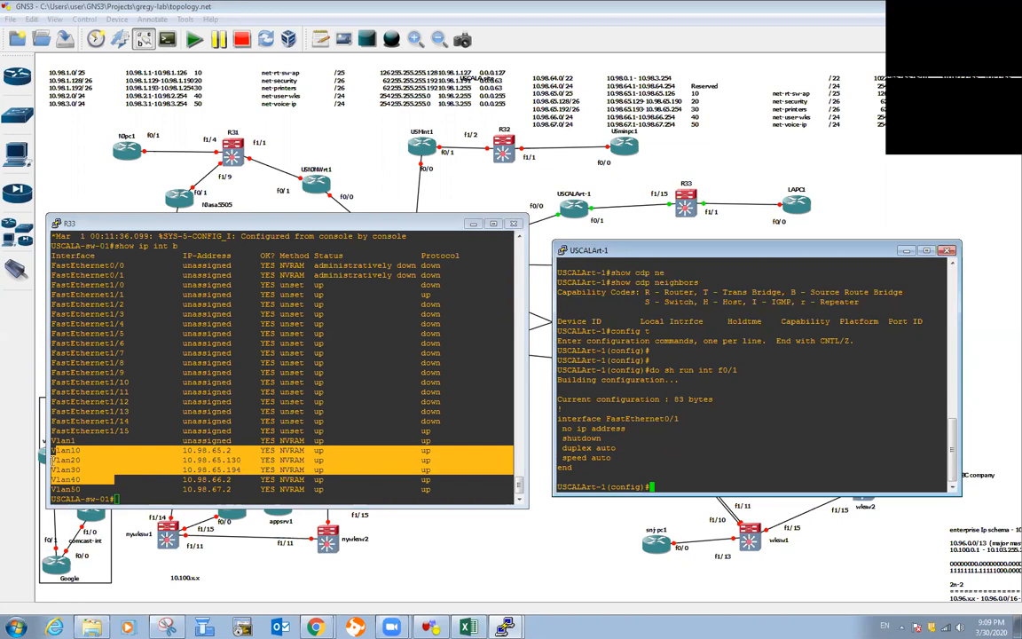
left_click(90, 472)
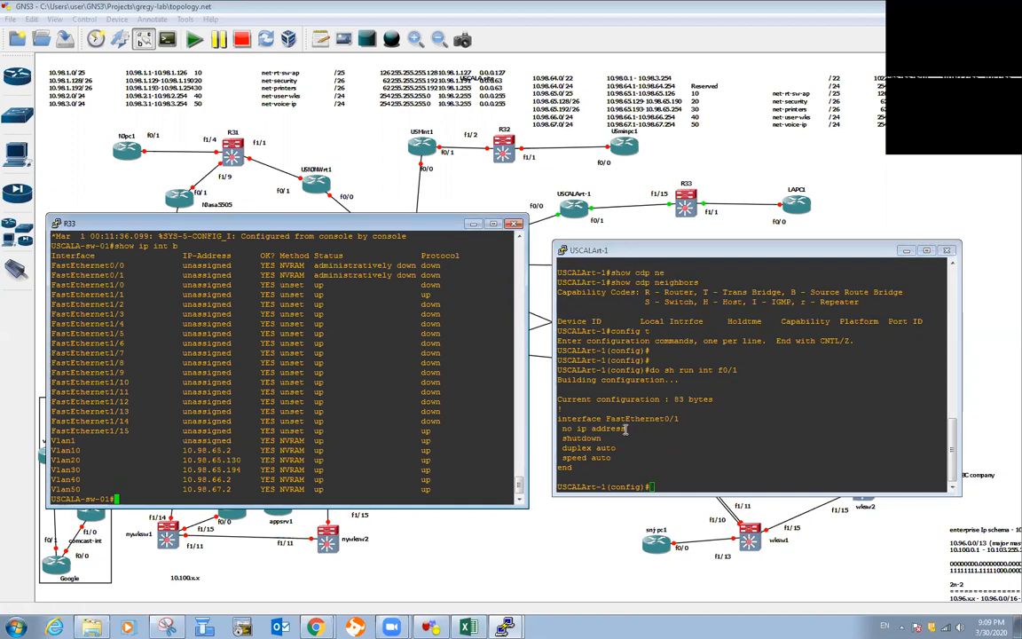
left_click_drag(625, 430, 585, 430)
left_click_drag(680, 419, 660, 428)
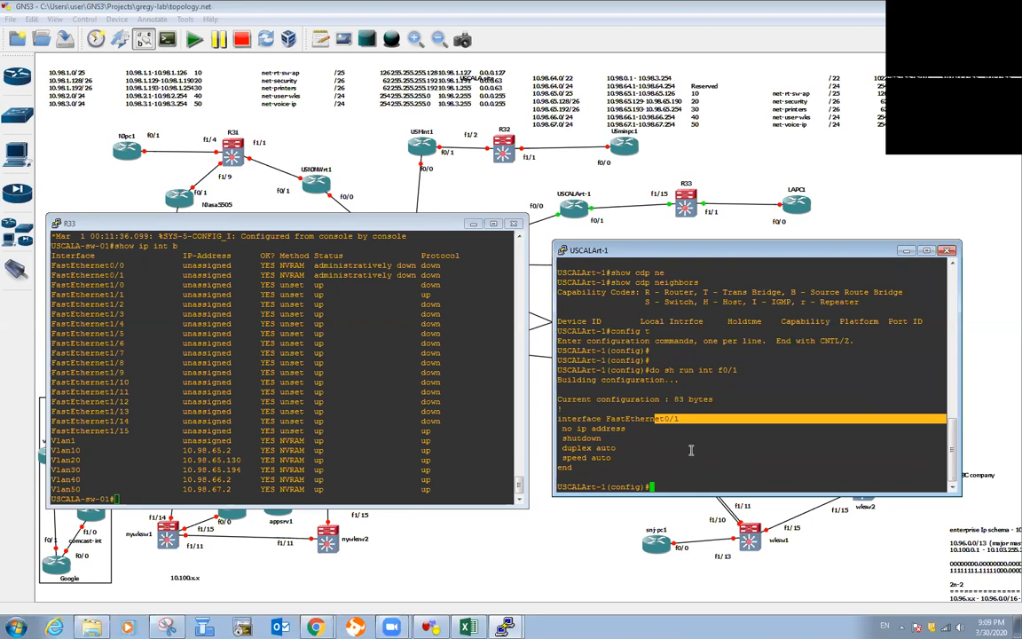
left_click(691, 450)
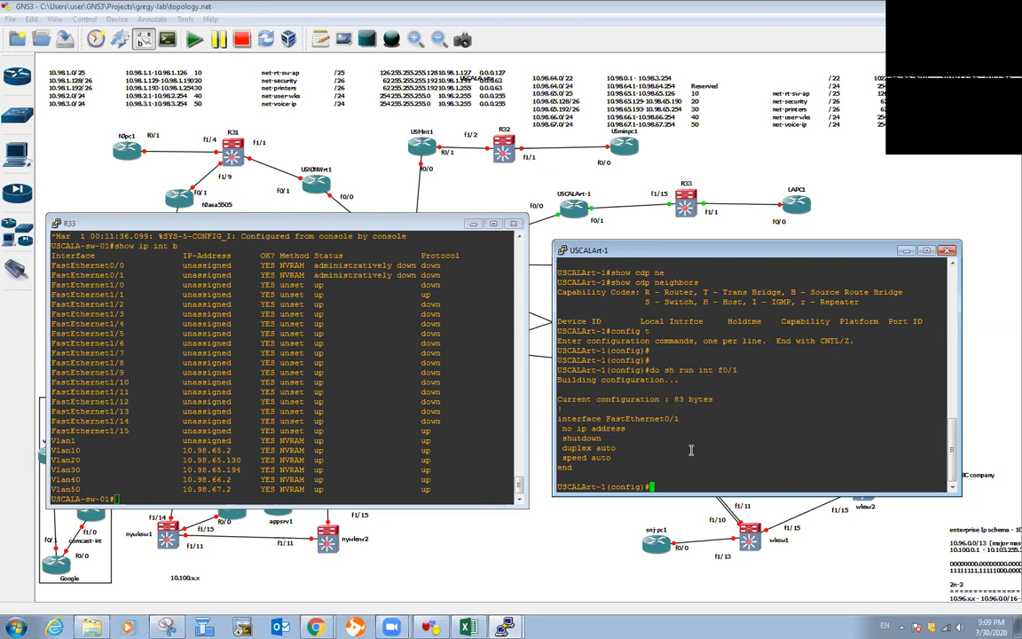
left_click_drag(559, 429, 636, 432)
double_click(581, 439)
Step: Enter interface configuration mode for f0/1 on USCALArt-1 and review its speed and duplex lines
type("config t")
key("Return")
type("itn f0/1")
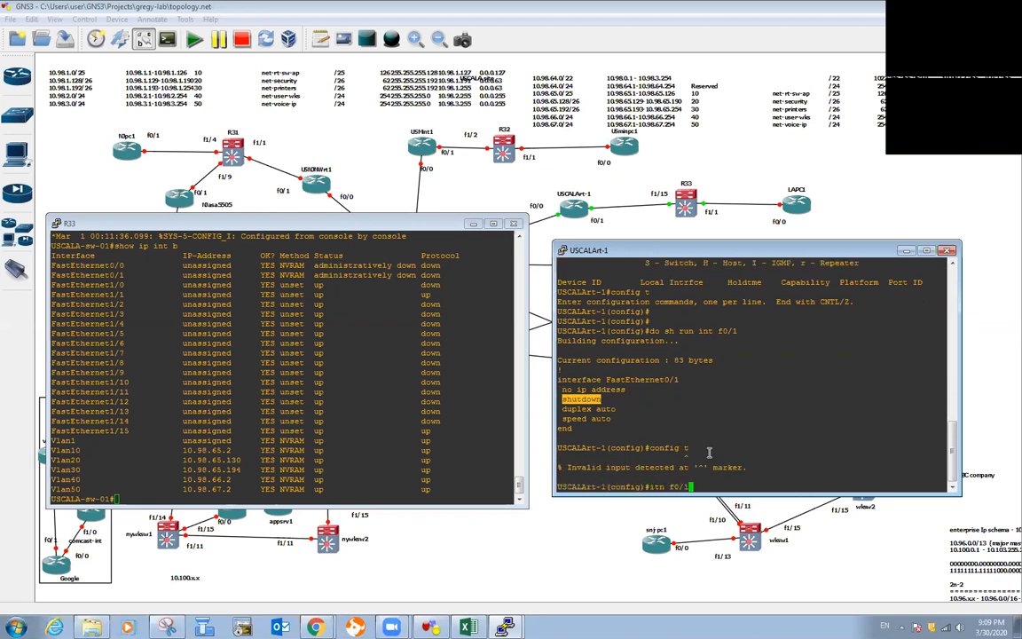
key("Return")
type("int f0/")
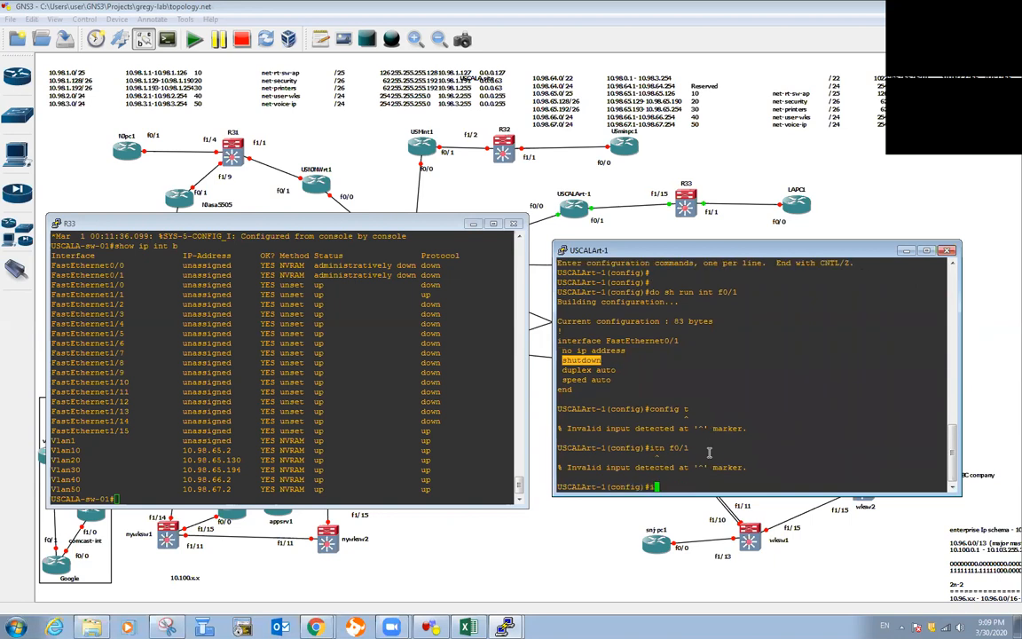
key("BackSpace")
type("/1")
key("Return")
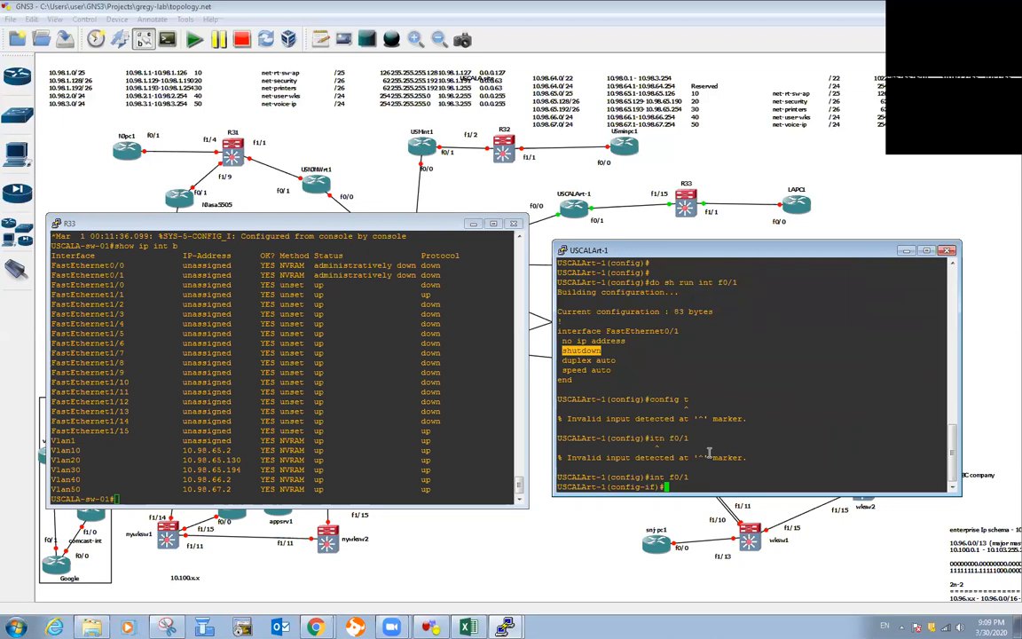
left_click_drag(614, 344, 631, 371)
left_click(672, 381)
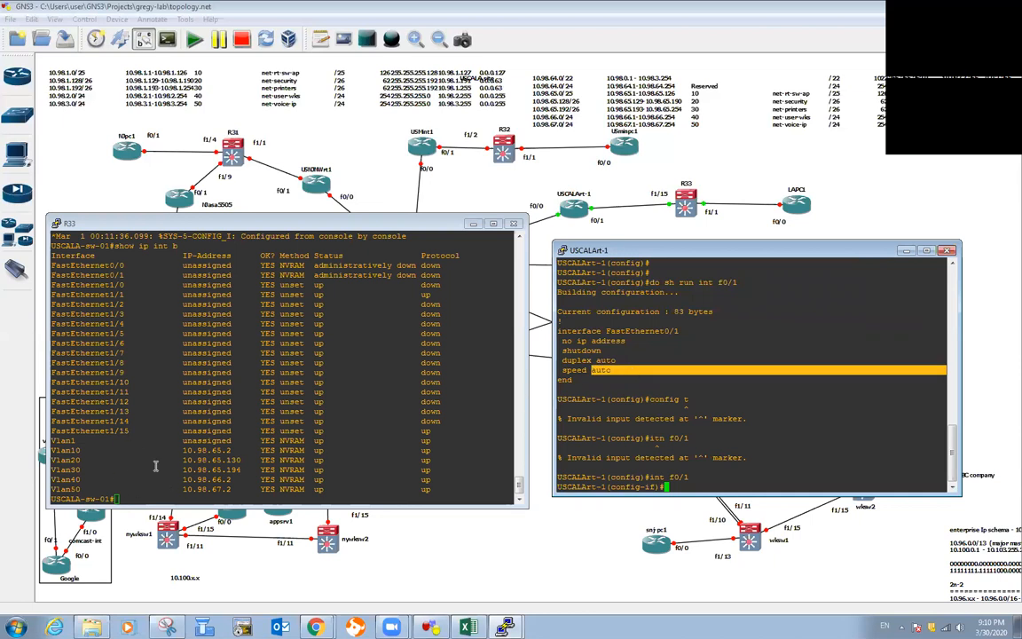
left_click(750, 483)
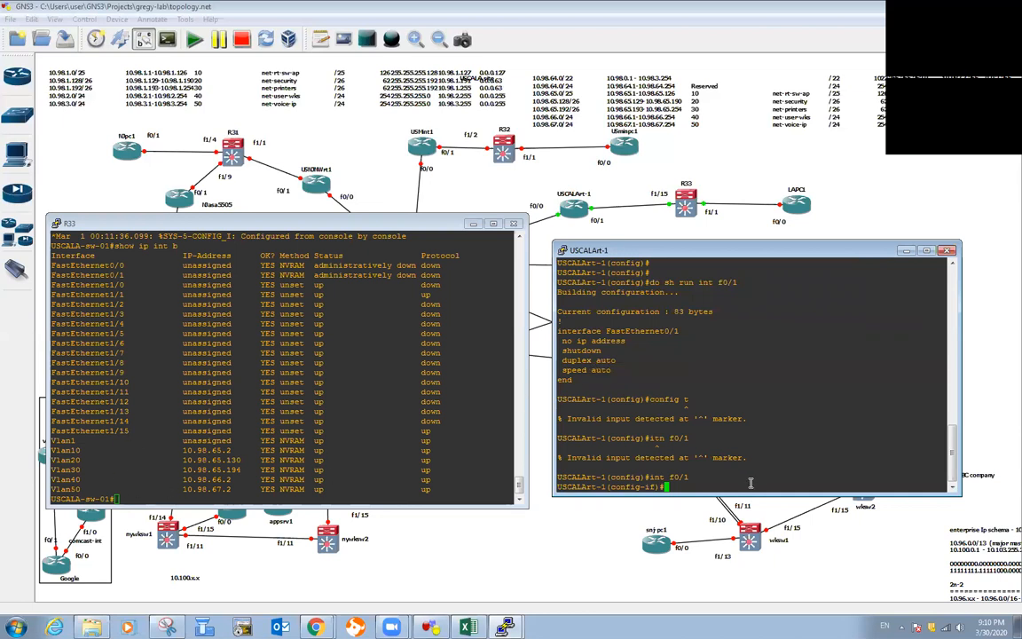
Step: Set interface f0/1 of USCALArt-1 to speed 100 and full duplex
type("spe")
type("100")
key("Return")
type("du fu")
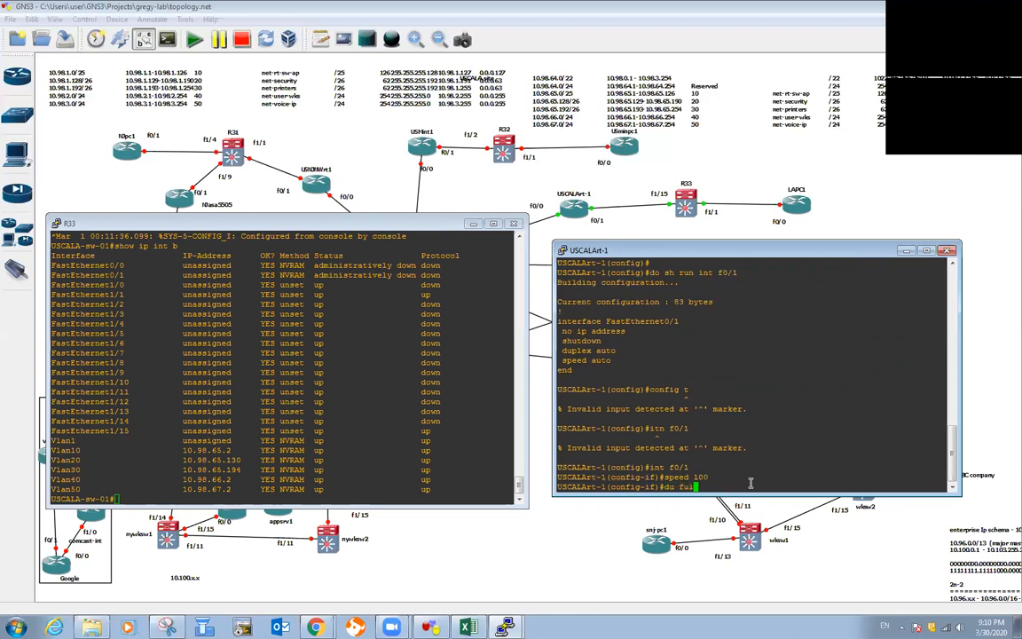
type("l")
key("Return")
Step: Enable interface f0/1 with no shutdown and exit to global configuration mode
type("no sh")
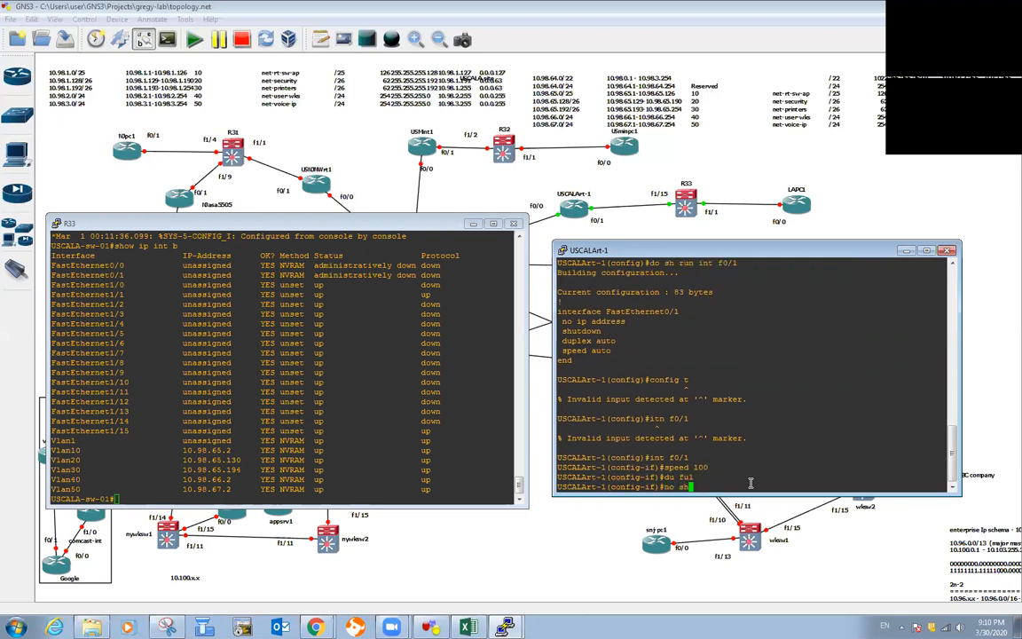
key("Return")
type("exit")
key("Return")
key("Return")
key("Return")
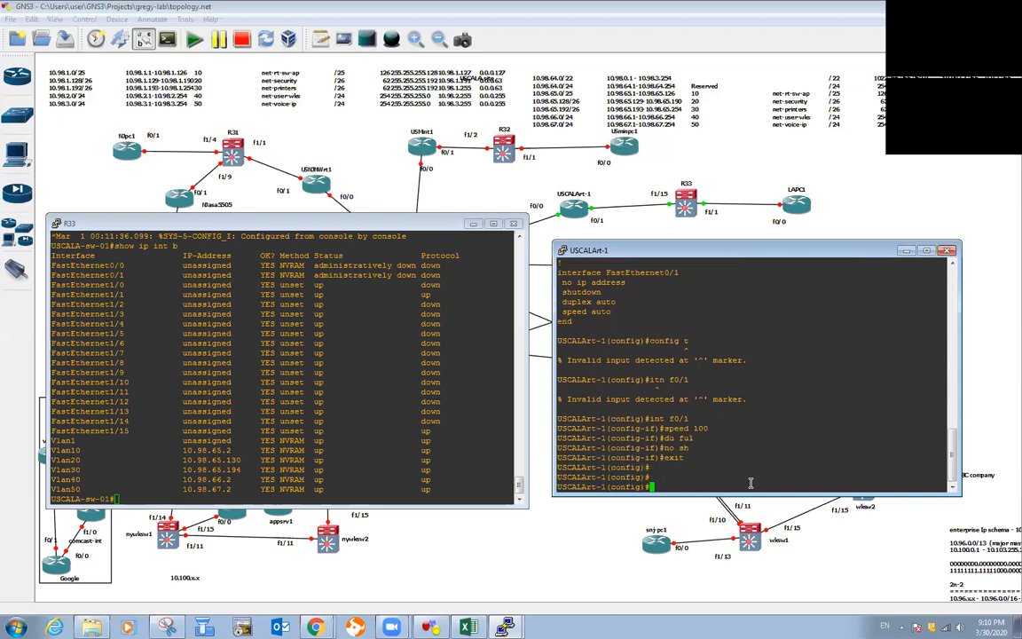
key("Return")
key("Return")
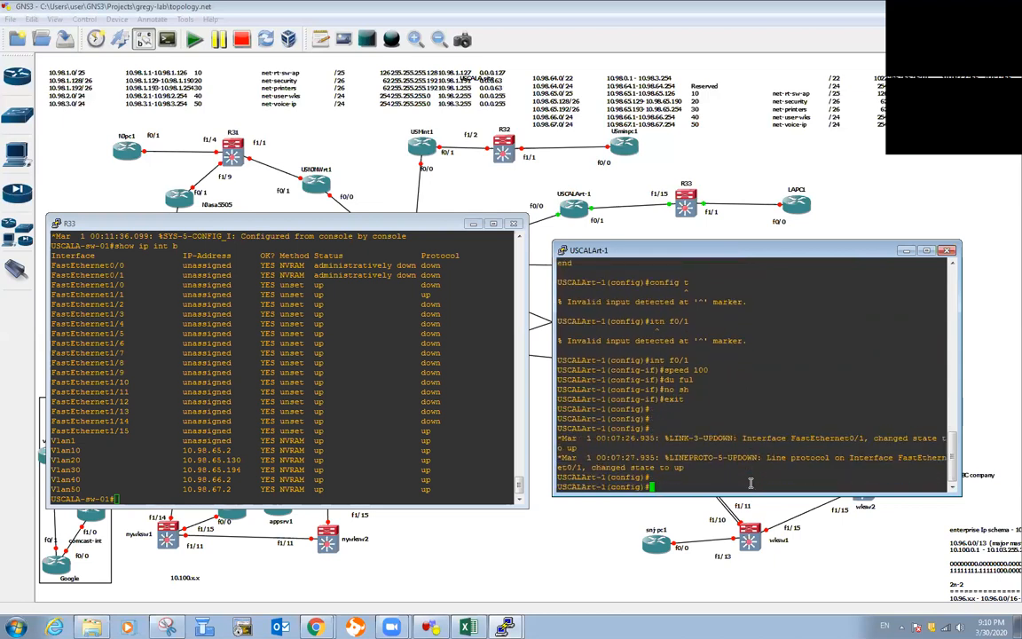
Step: Show the running configuration of f0/1 on USCALArt-1 again and review its address and speed lines
type("do sh run int f0/1")
key("Return")
left_click_drag(558, 439, 605, 449)
left_click(669, 470)
left_click(685, 485)
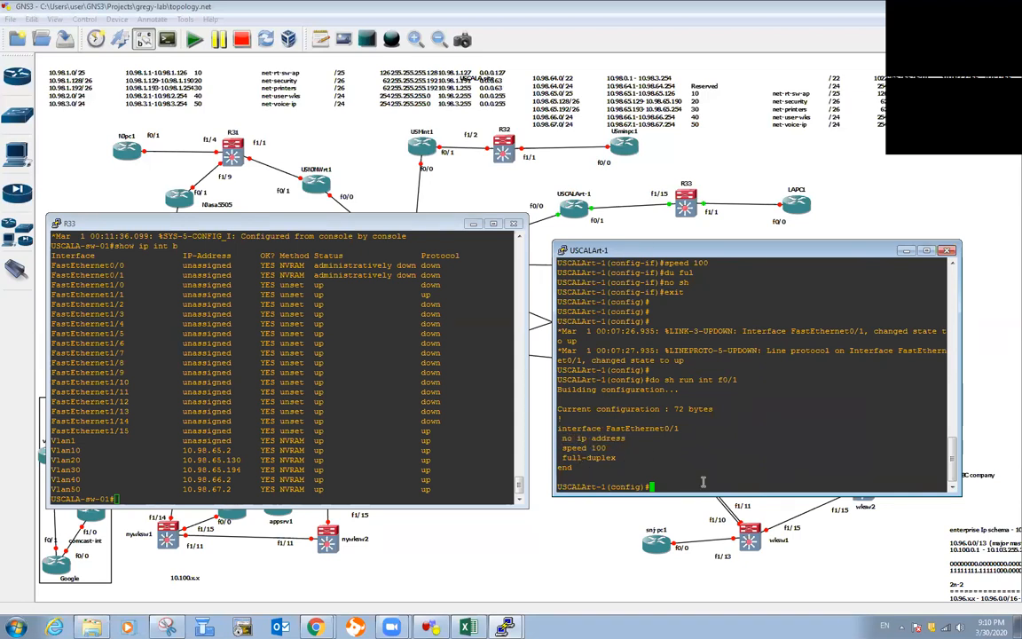
type("ocnfi")
key("BackSpace")
key("BackSpace")
key("BackSpace")
key("BackSpace")
key("BackSpace")
type("conf")
key("BackSpace")
key("BackSpace")
key("BackSpace")
key("BackSpace")
Step: Add the description "uplink to switch" to interface f0/1 on USCALArt-1 and return to global configuration mode
type("int f0/1")
key("Return")
type("des")
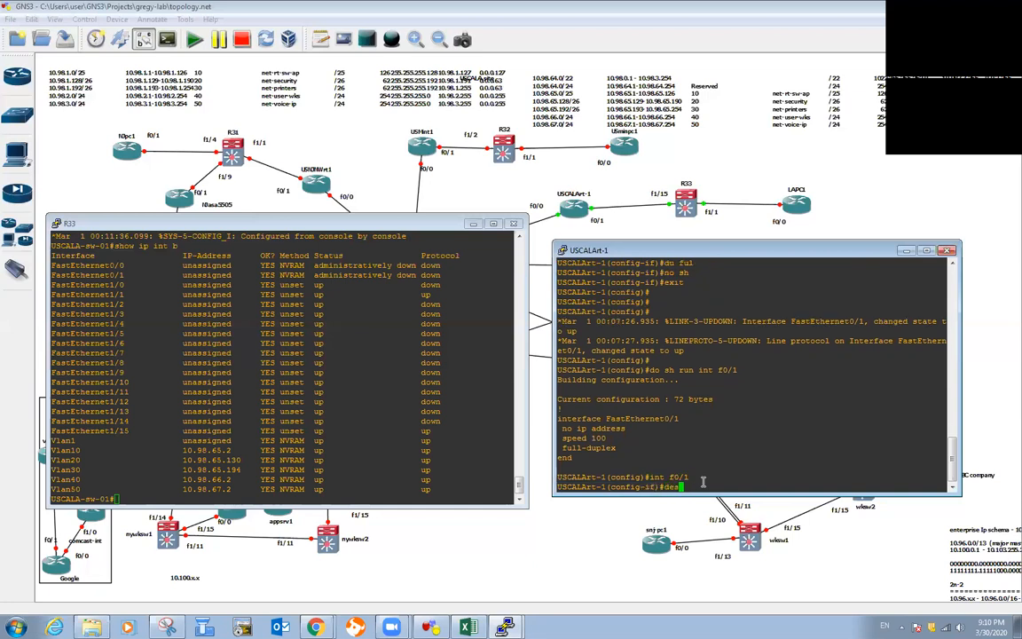
key("Tab")
type("uplink")
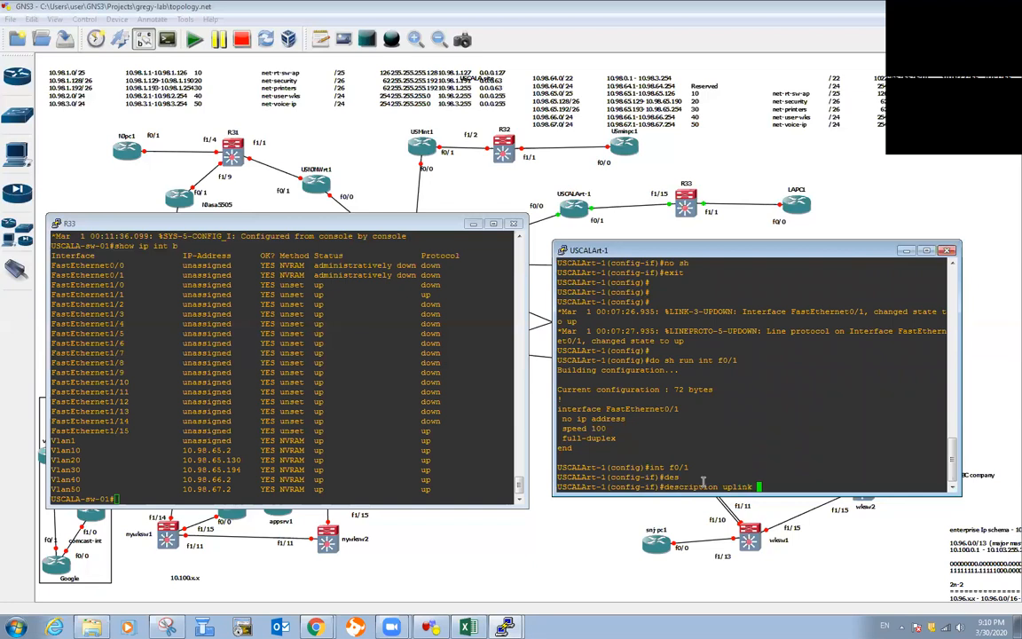
type(" to switch")
key("Return")
type("exit")
key("Return")
key("Return")
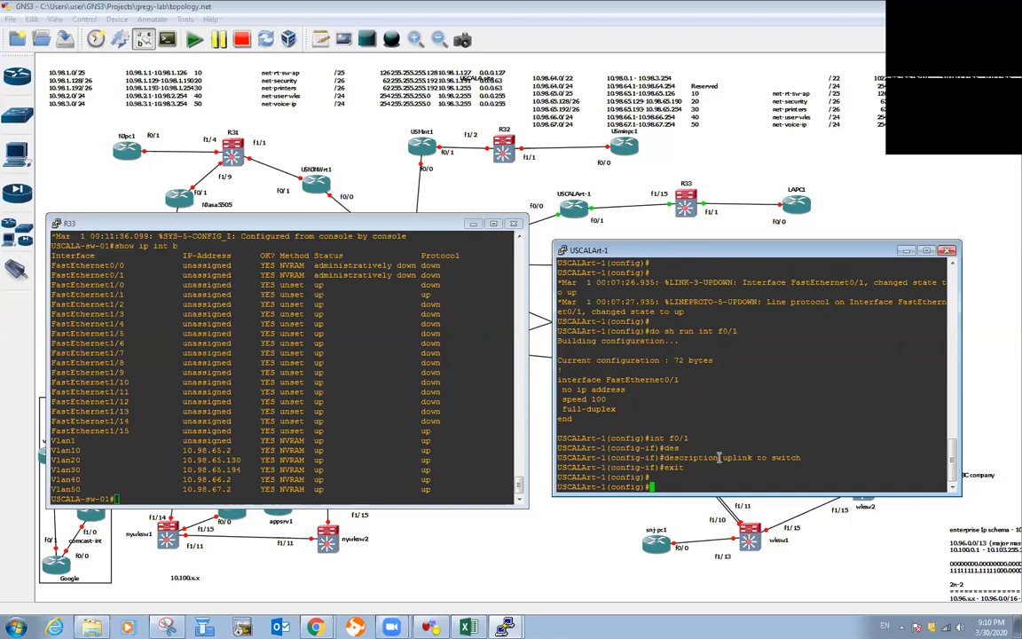
Step: Check the allowed subinterface numbers for f0/1 on USCALArt-1 and create subinterface f0/1.10 for VLAN 10
left_click_drag(945, 438, 656, 438)
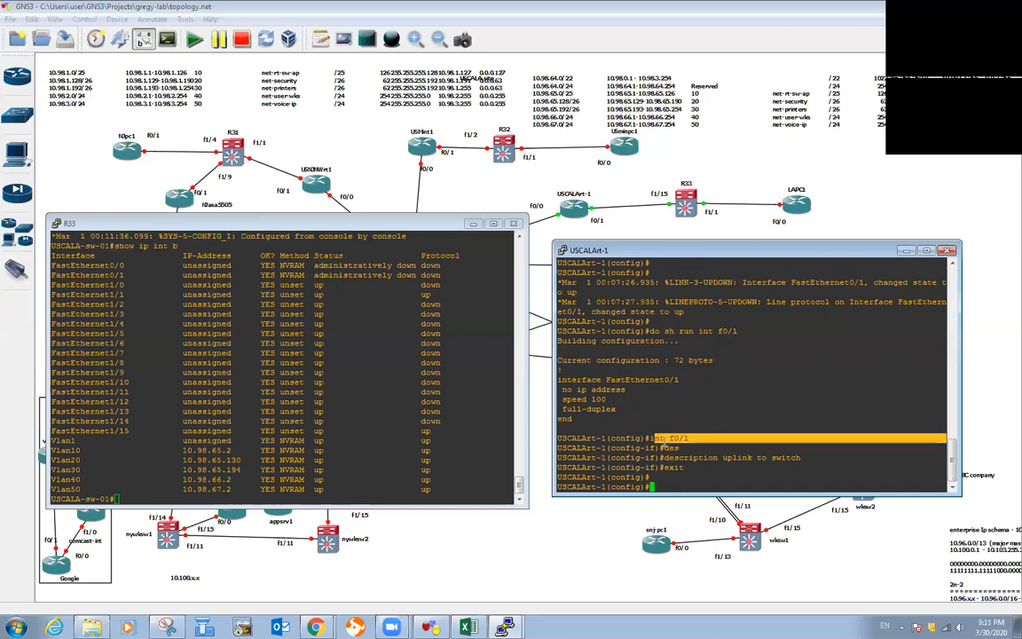
left_click(564, 393)
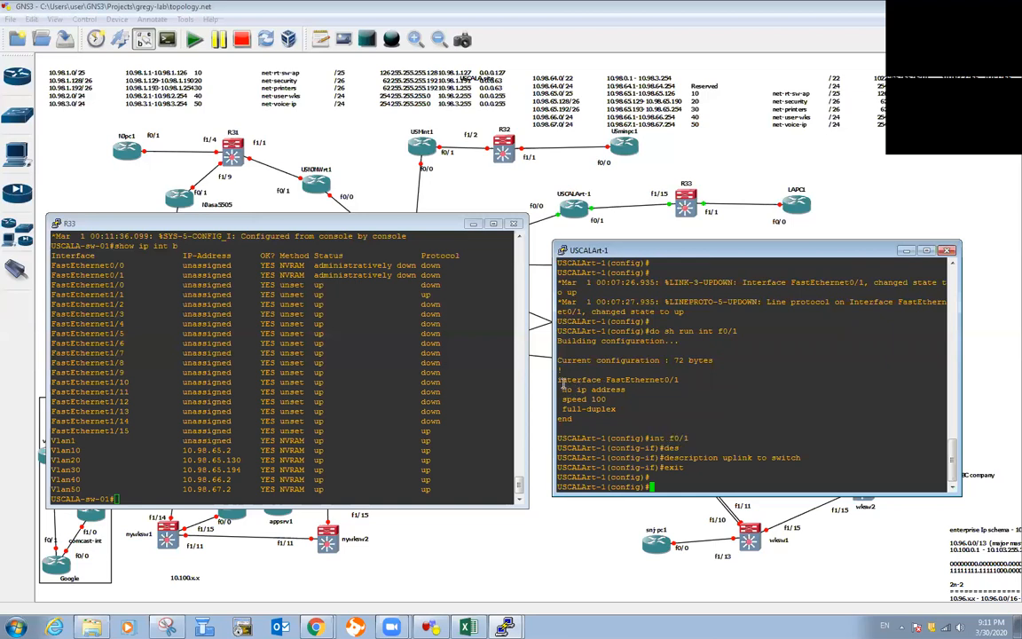
left_click_drag(559, 387, 680, 379)
left_click(653, 407)
type("int f0/1.")
type("?")
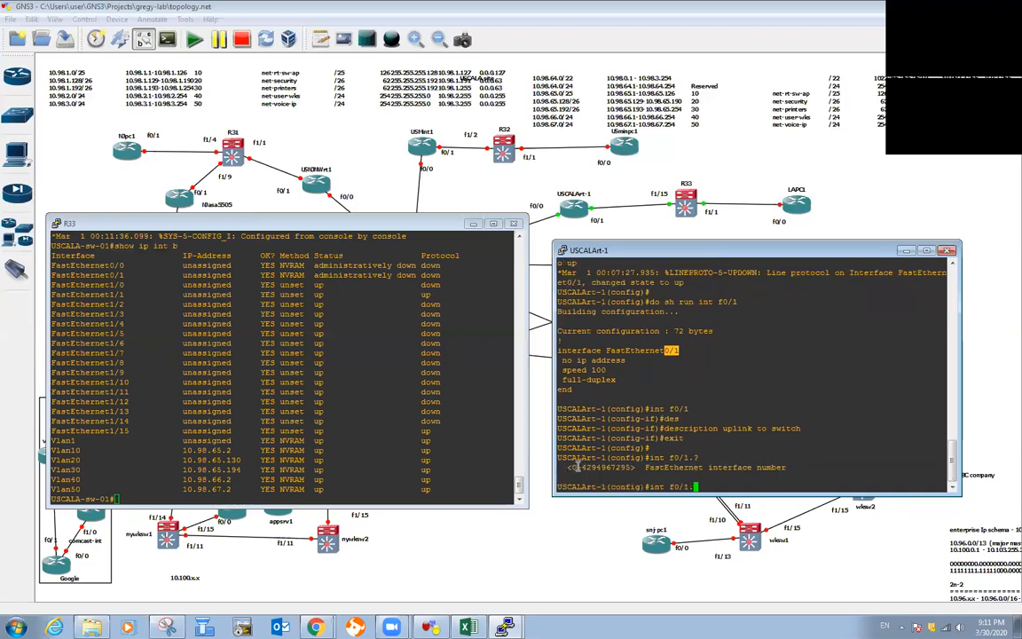
left_click_drag(575, 468, 632, 467)
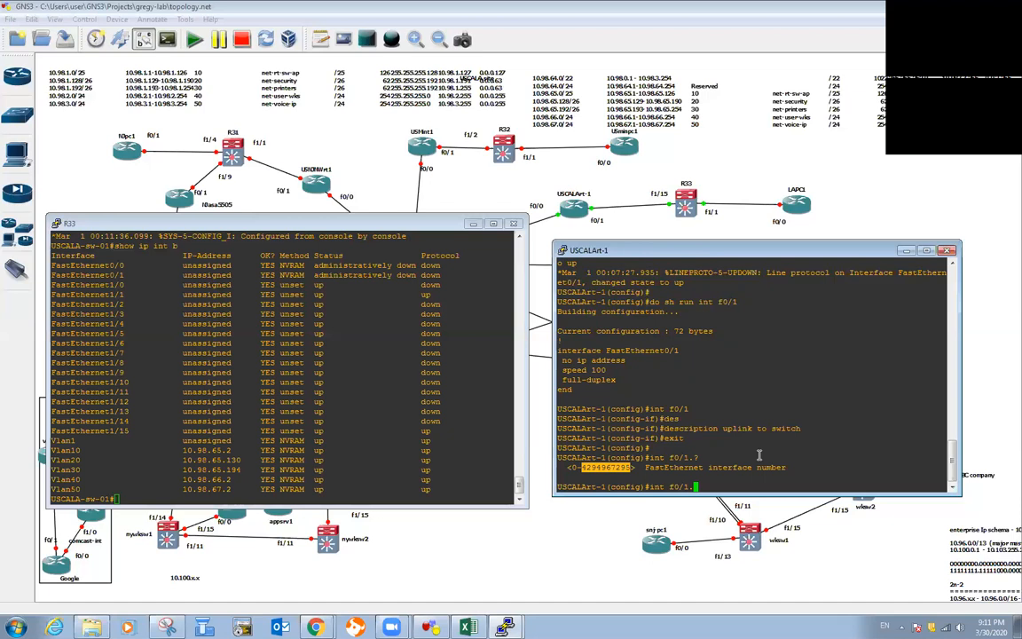
left_click(69, 449)
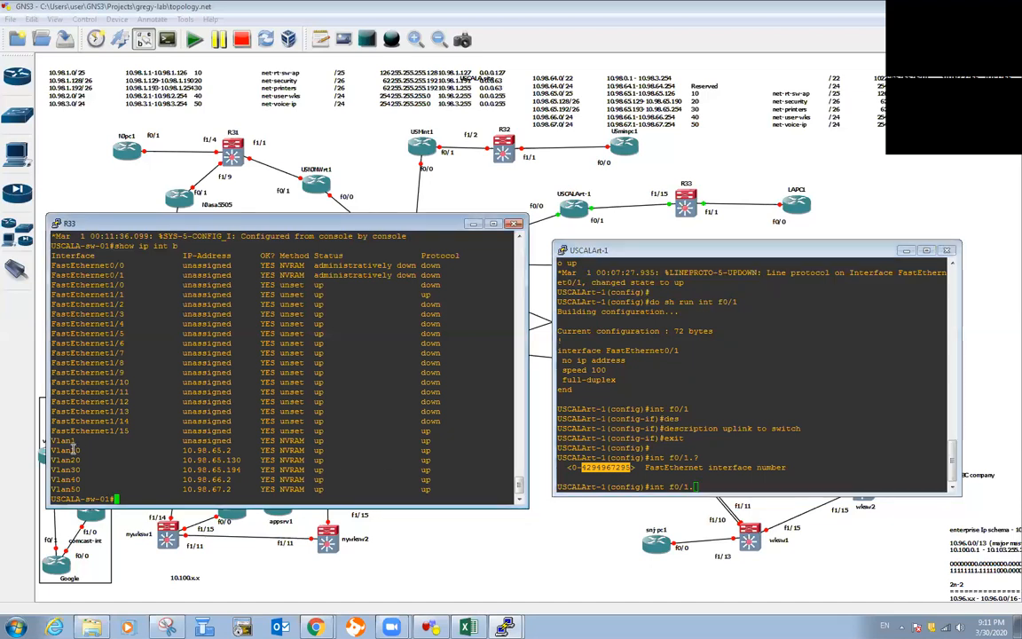
left_click(714, 483)
type("10")
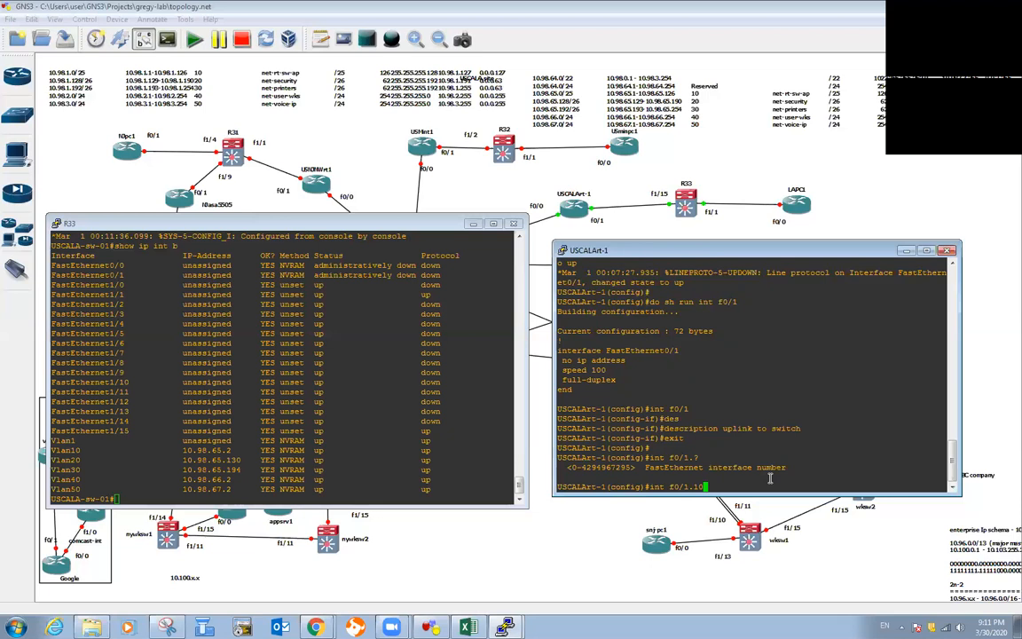
key("Return")
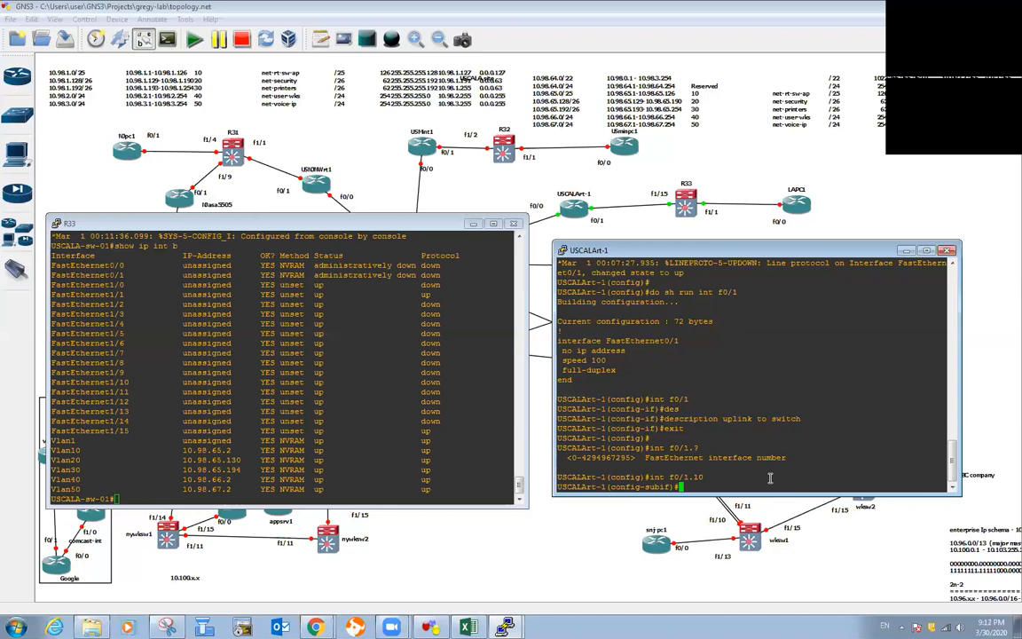
Step: List the encapsulation options for subinterface f0/1.10 and review the dot1Q and isl entries
type("enc")
key("Tab")
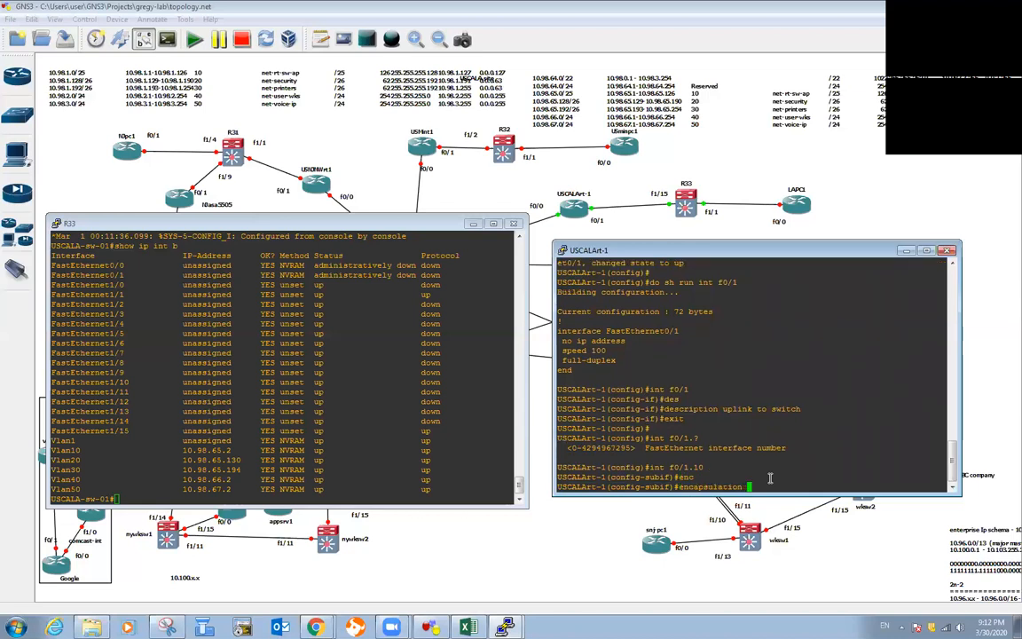
type("?")
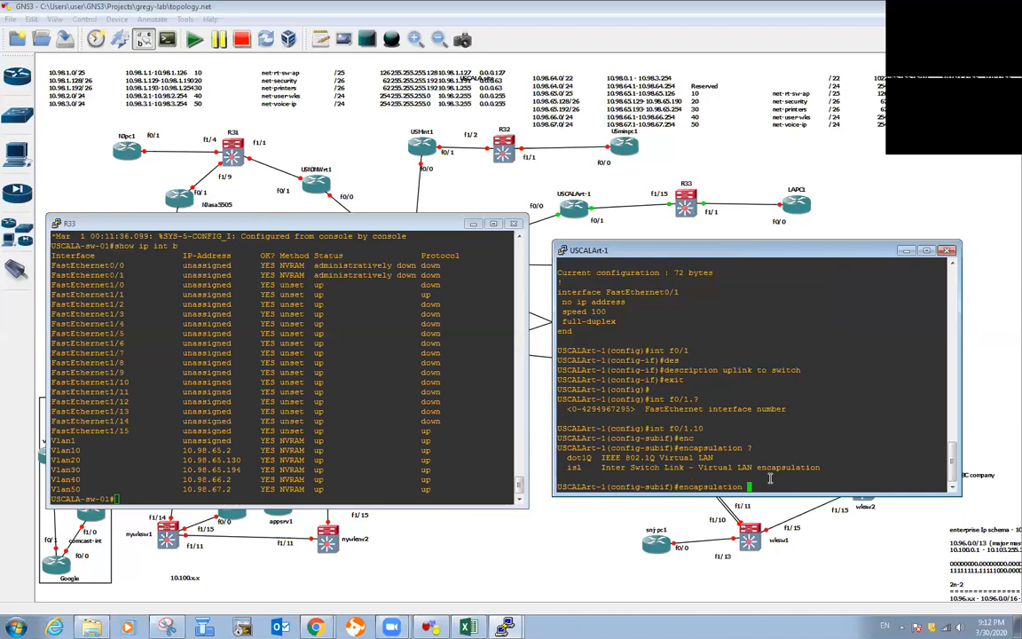
left_click_drag(568, 458, 591, 471)
left_click(575, 469)
left_click_drag(565, 469, 600, 458)
left_click(567, 456)
Step: Try to show the switchport details on USCALA-sw-01 with "show intf/15 swithport"
type("sh")
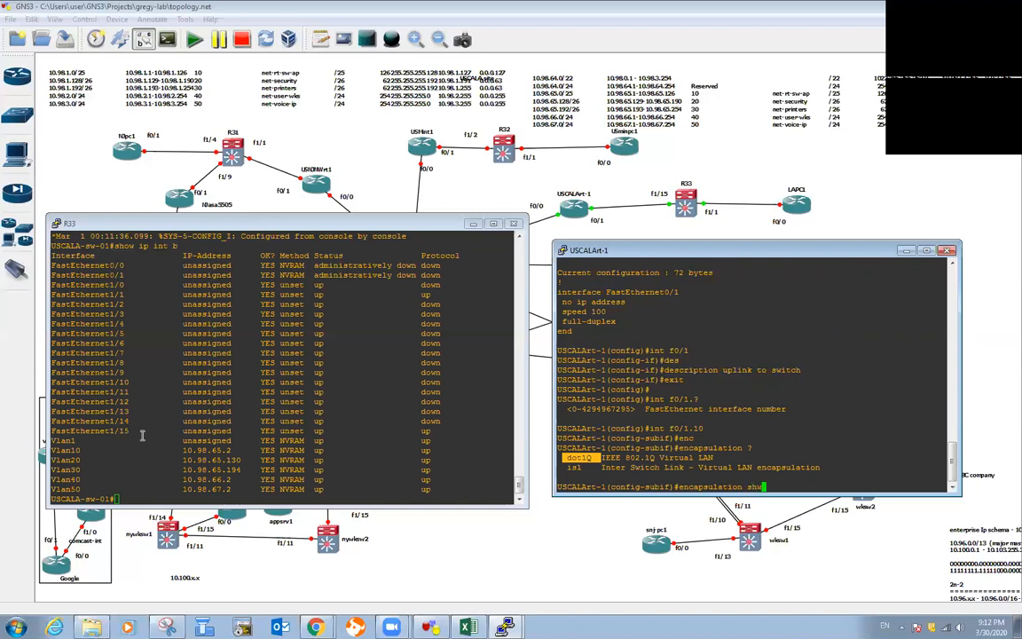
left_click(228, 449)
type("show")
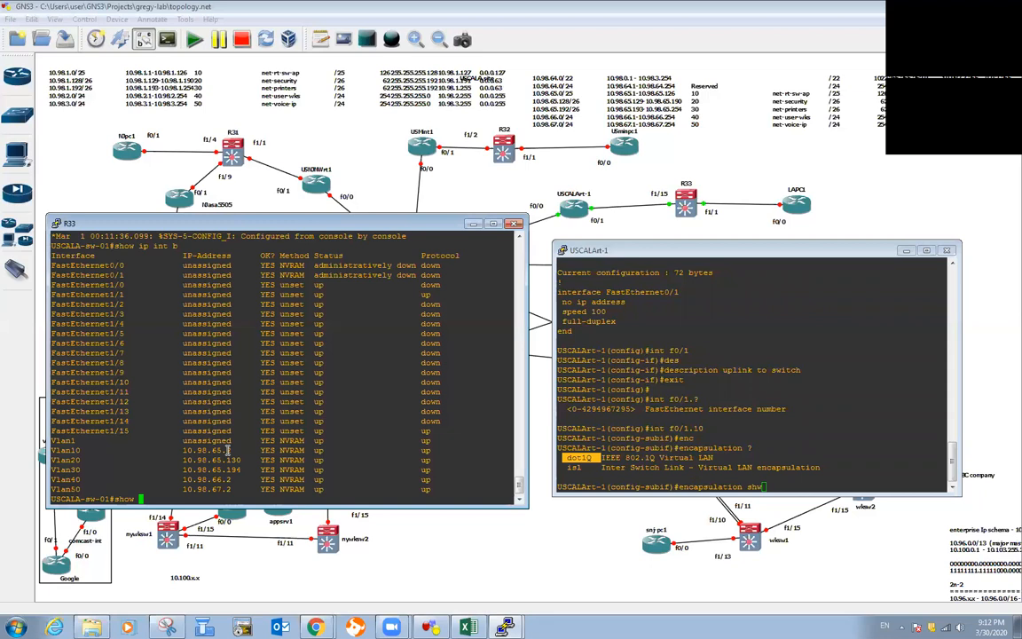
type(" intf/15 sw")
key("Tab")
type("it")
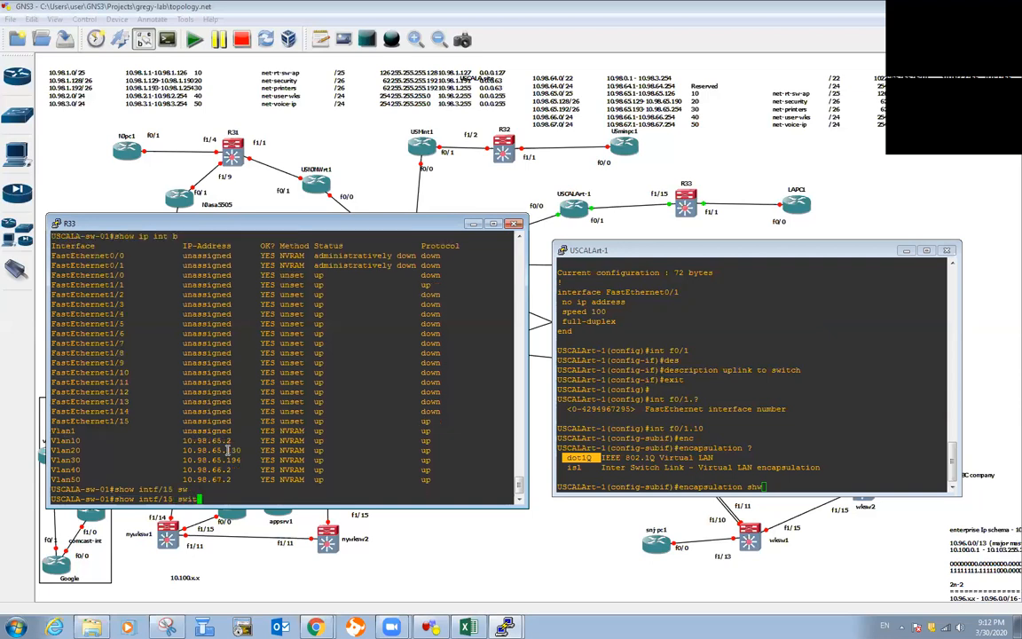
type("chport")
key("Return")
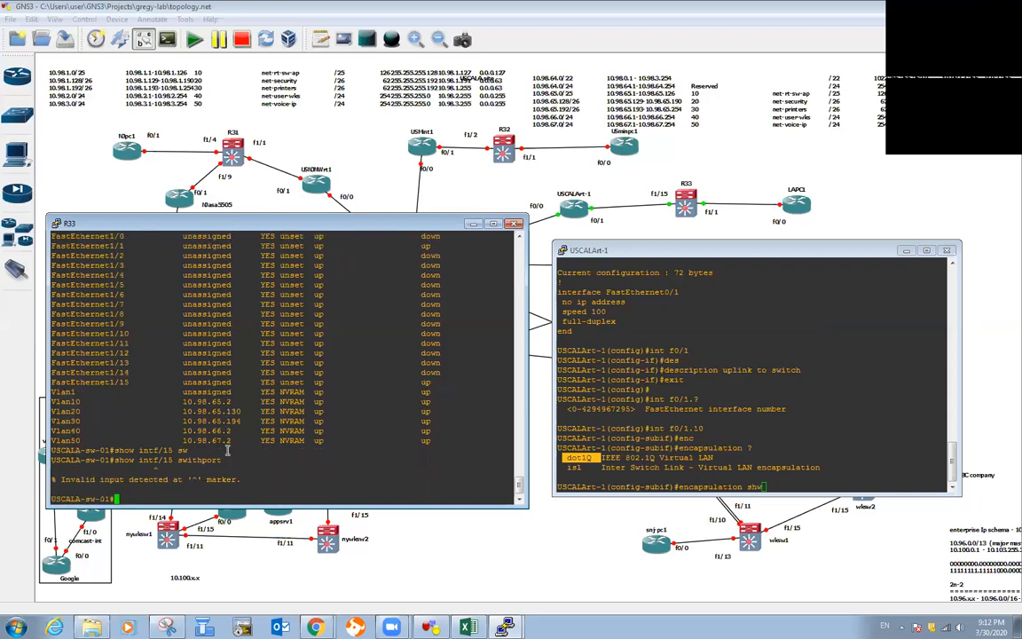
Step: Show the switchport details of f1/15 on USCALA-sw-01 and examine its operational trunking encapsulation
type("show int f1/15 sw")
key("Tab")
type("itch")
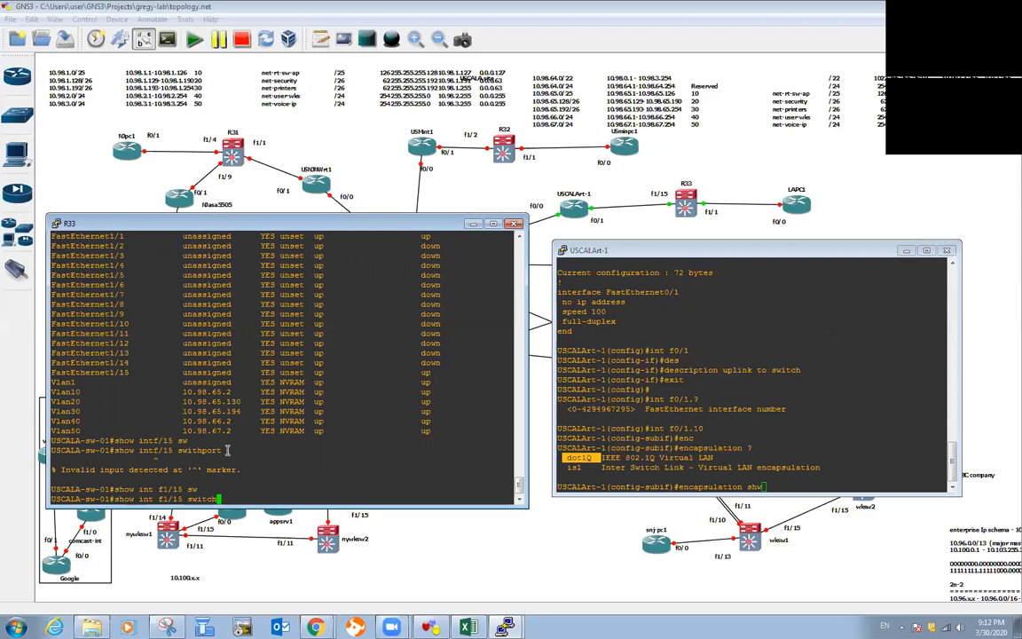
type("port")
key("Return")
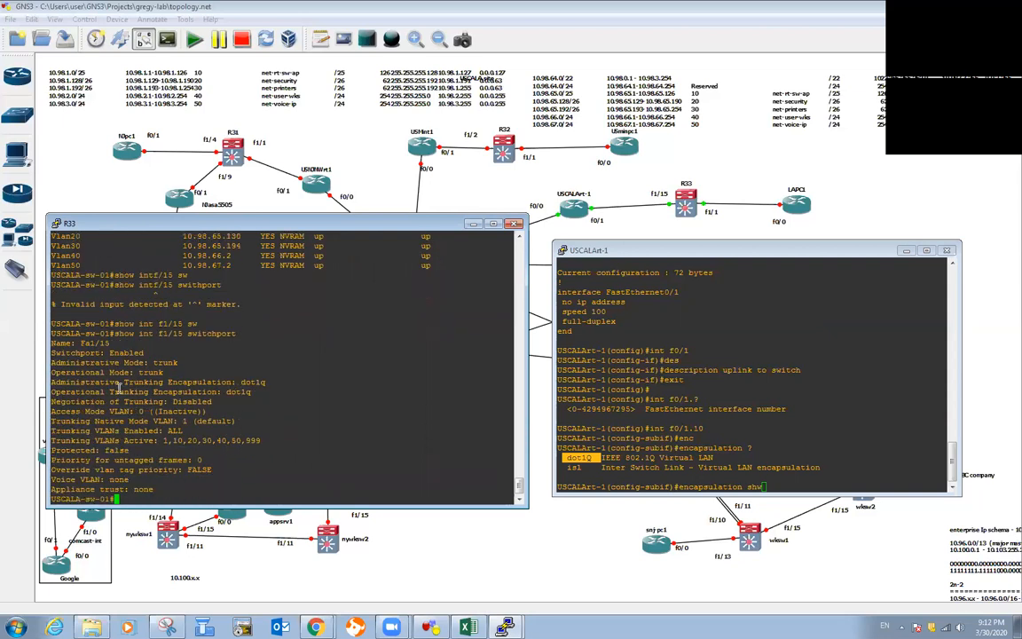
left_click_drag(150, 393, 228, 393)
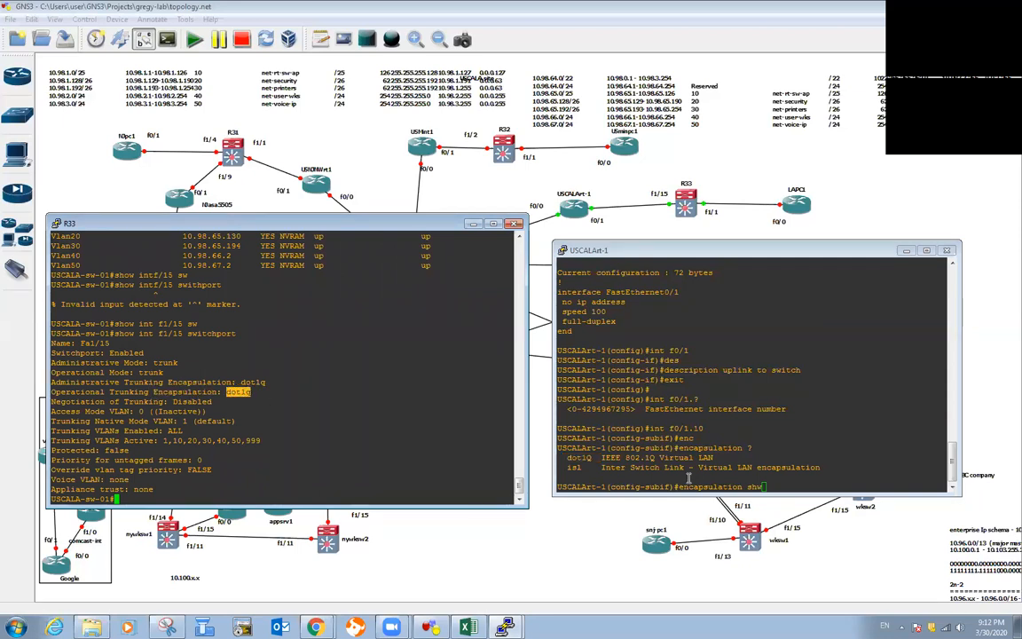
Step: Replace the stray text in USCALArt-1's pending encapsulation command with dot1Q
left_click(796, 487)
key("BackSpace")
key("BackSpace")
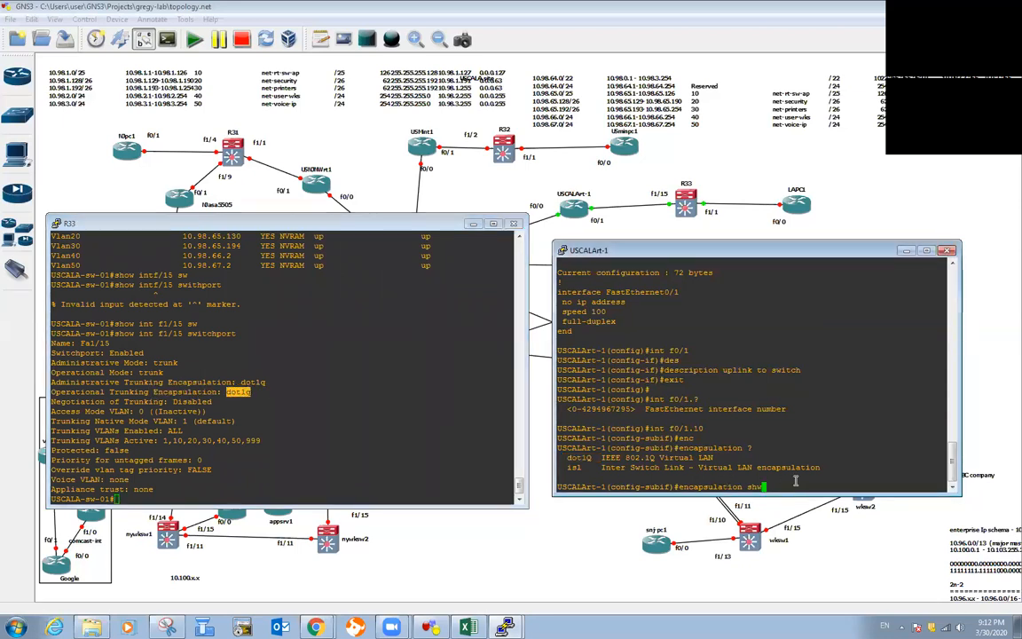
key("BackSpace")
type("do")
type("t")
key("Tab")
key("BackSpace")
type("ot")
key("Tab")
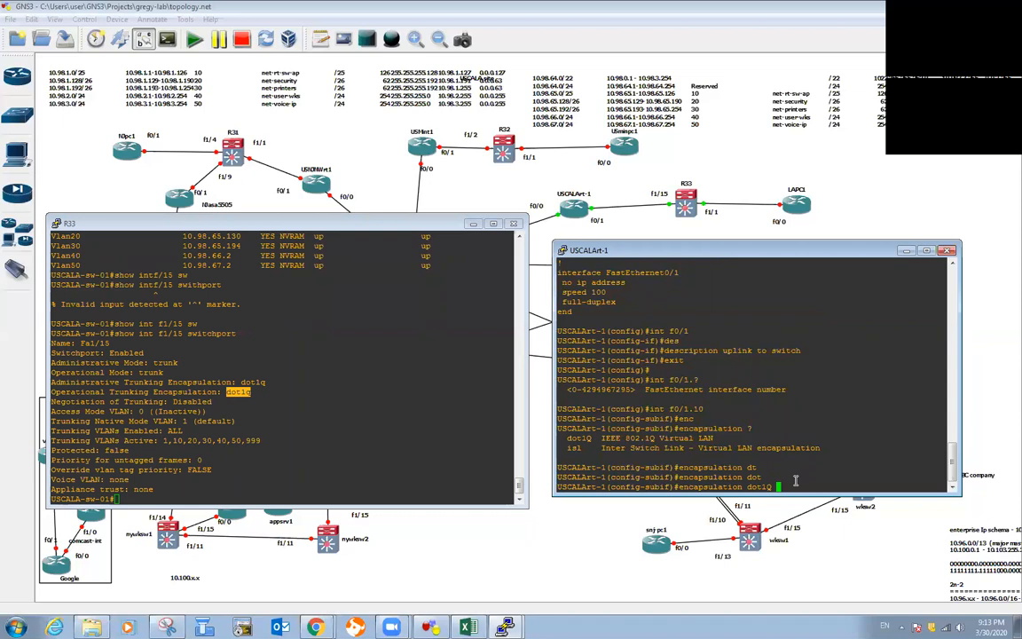
Step: Check the VLAN ID range for dot1Q and set the encapsulation of f0/1.10 to VLAN 10
left_click_drag(568, 440, 587, 440)
left_click(829, 477)
type("?")
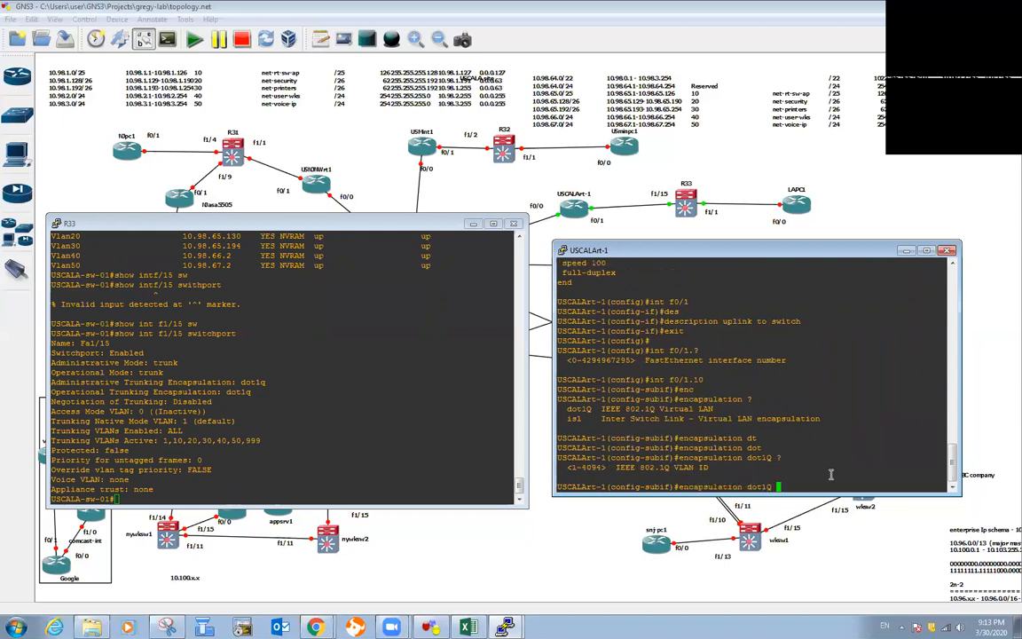
type("10")
left_click_drag(673, 466, 710, 467)
left_click(572, 472)
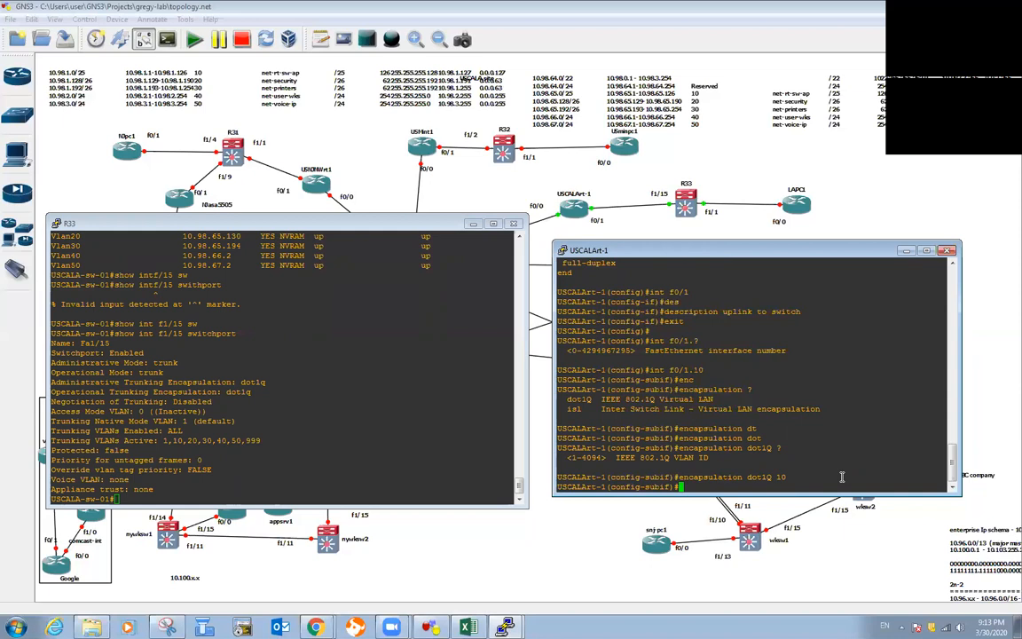
key("Return")
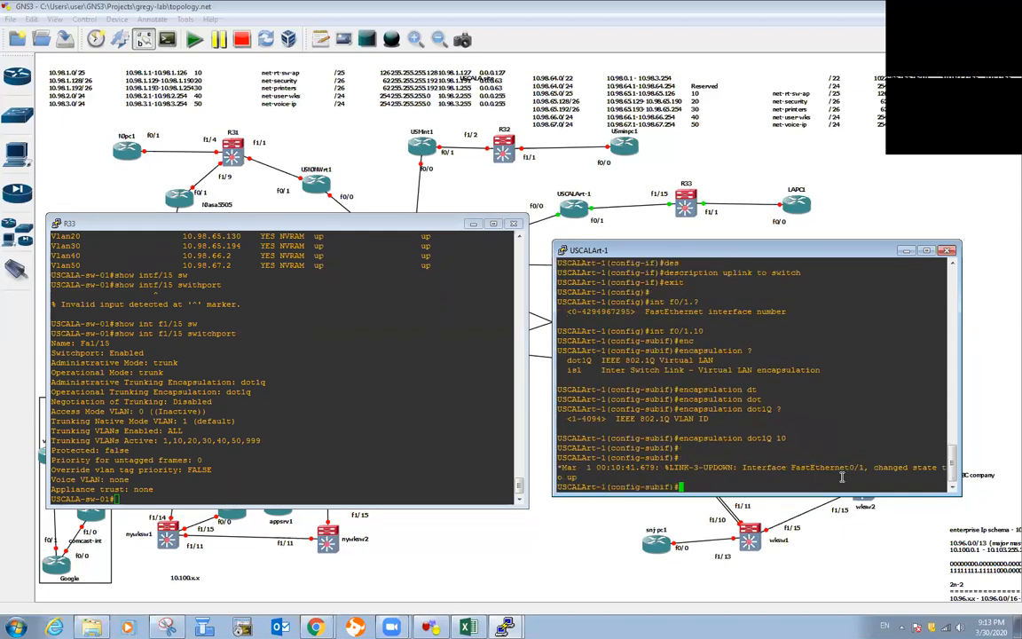
Step: Begin the IP address command for f0/1.10 by copying Vlan10's address from the switch and changing it to 10.98.65.1
type("ip add")
scroll(355, 359, "up", 5)
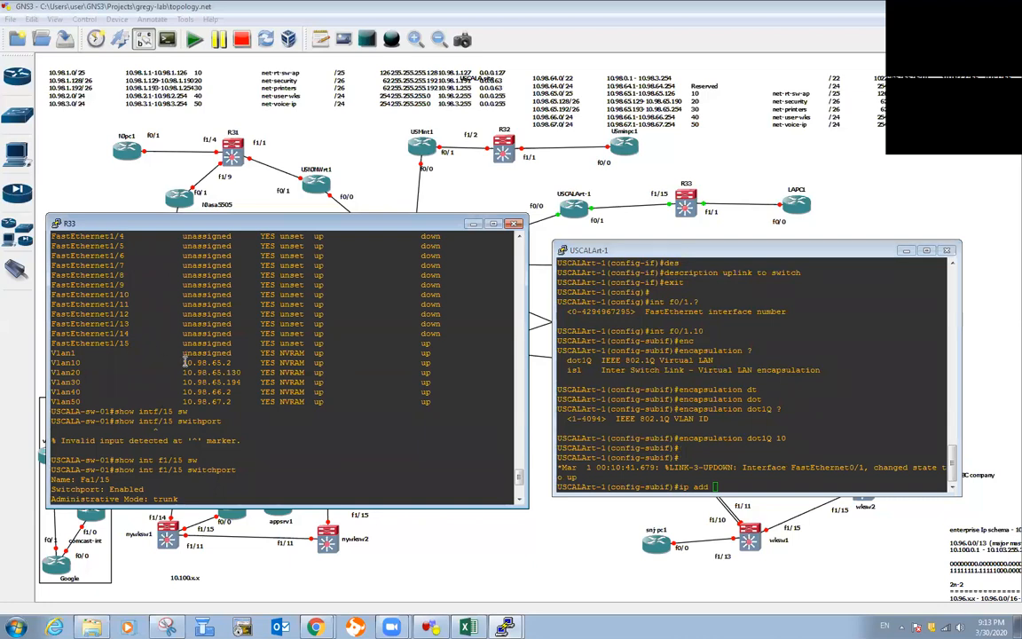
left_click_drag(185, 362, 237, 363)
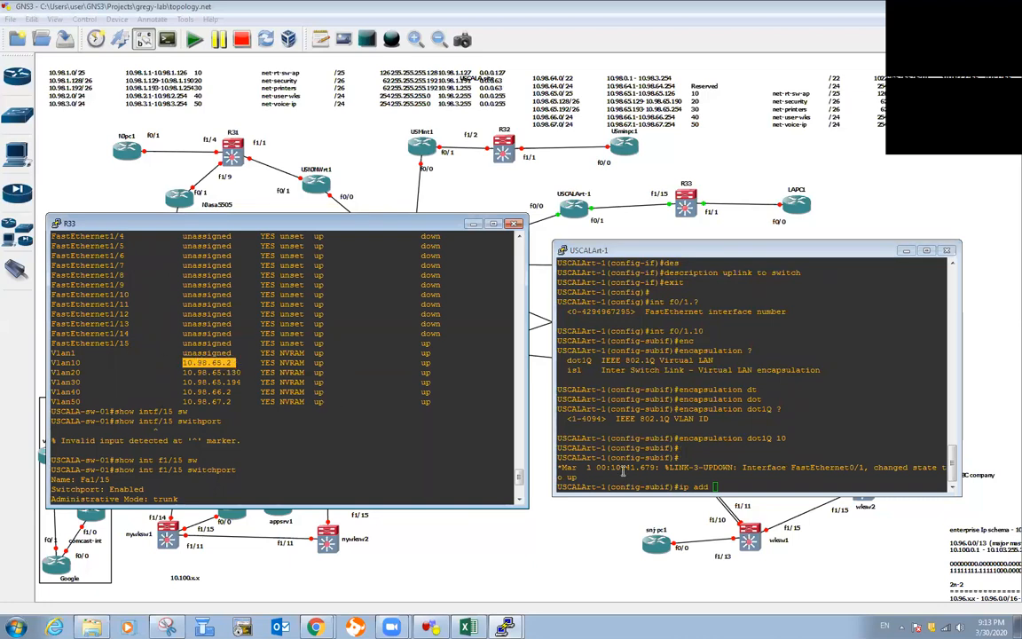
left_click(716, 487)
right_click(716, 487)
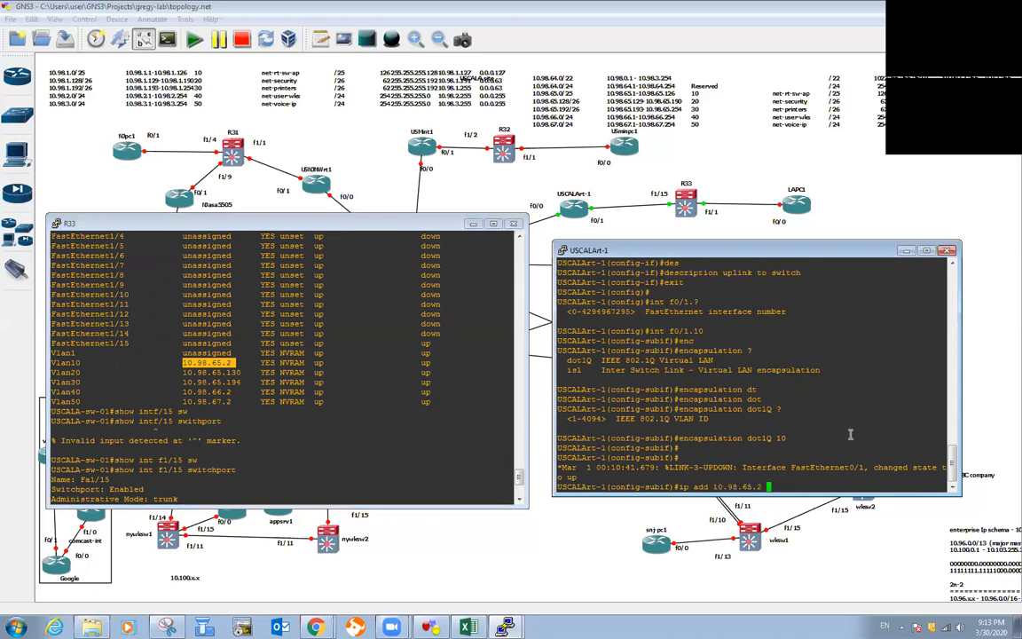
key("BackSpace")
key("BackSpace")
type("1")
Step: Show the running configuration of interface vlan 10 on USCALA-sw-01
left_click(273, 430)
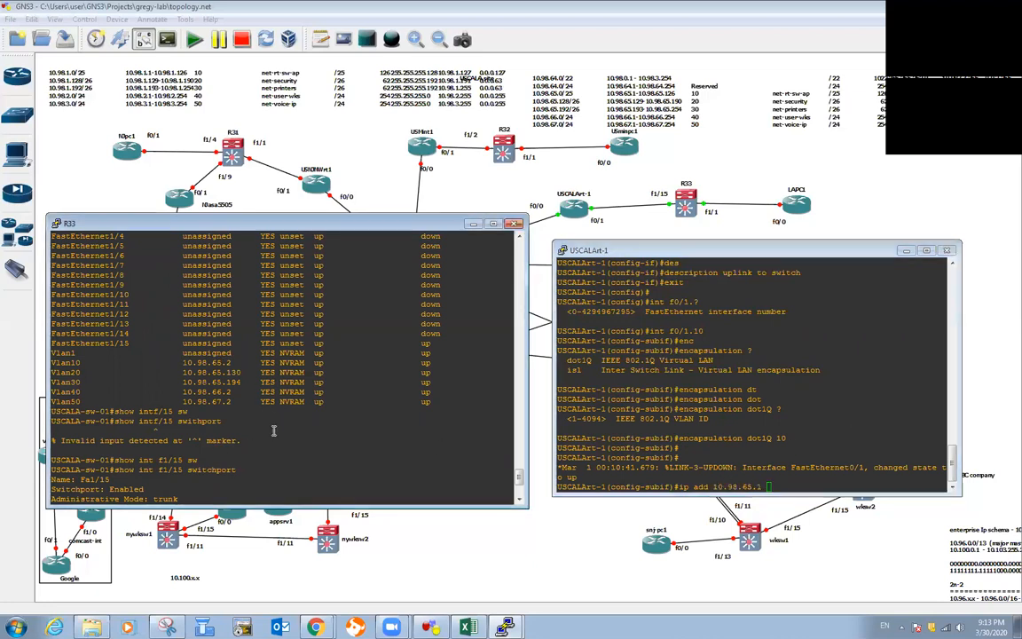
scroll(206, 461, "down", 5)
type("sh run ")
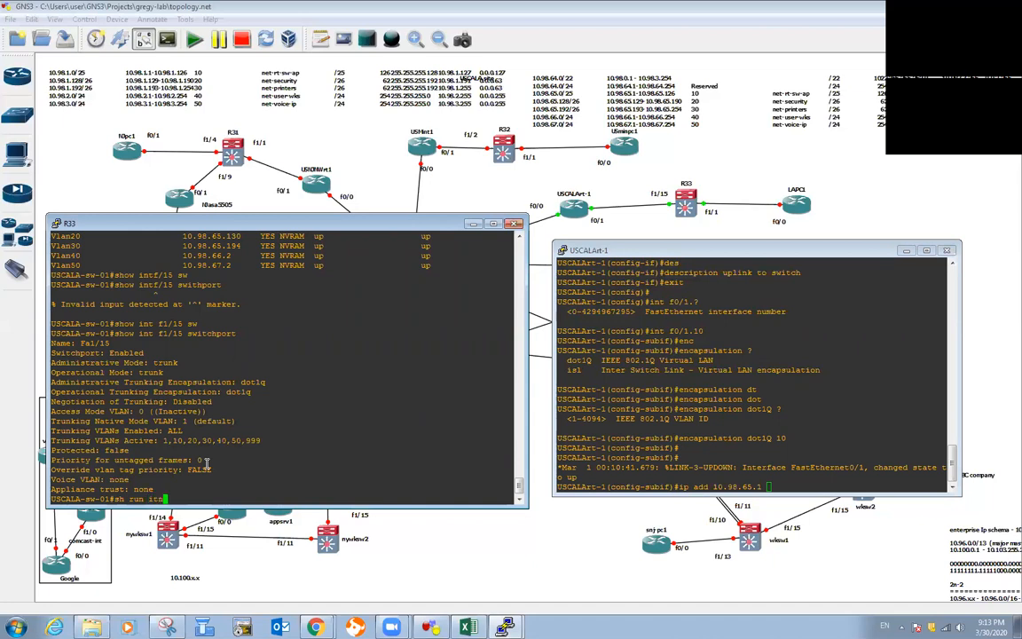
type("i")
type("nt vlan 1")
type("0")
key("Return")
Step: Complete the f0/1.10 address command with the mask 255.255.255.128 copied from Vlan10's configuration and apply it
left_click_drag(51, 450, 236, 460)
key("ctrl+c")
left_click(173, 460)
right_click(853, 440)
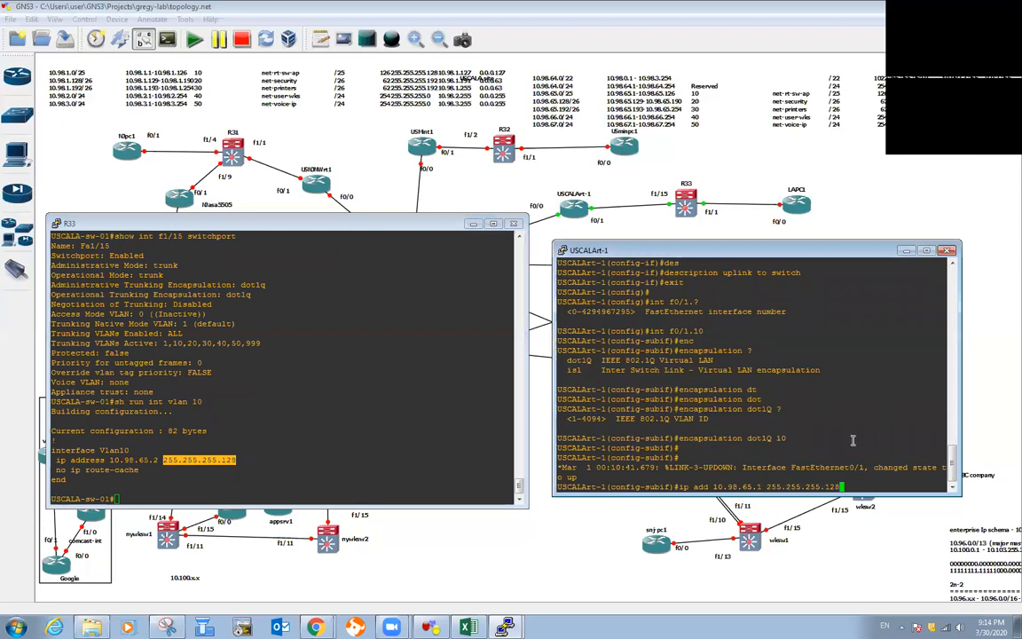
key("Return")
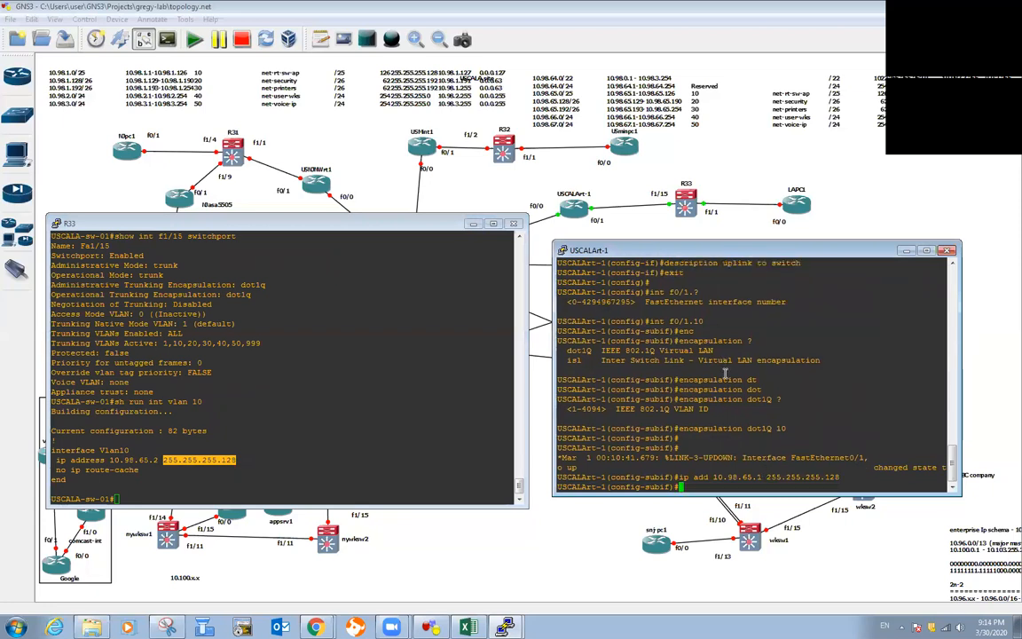
Step: Exit subinterface configuration of f0/1.10 to global configuration mode on USCALArt-1
type("end")
key("BackSpace")
key("BackSpace")
key("BackSpace")
type("exit")
key("Return")
key("Return")
key("Return")
key("Return")
key("Return")
type("sh run int")
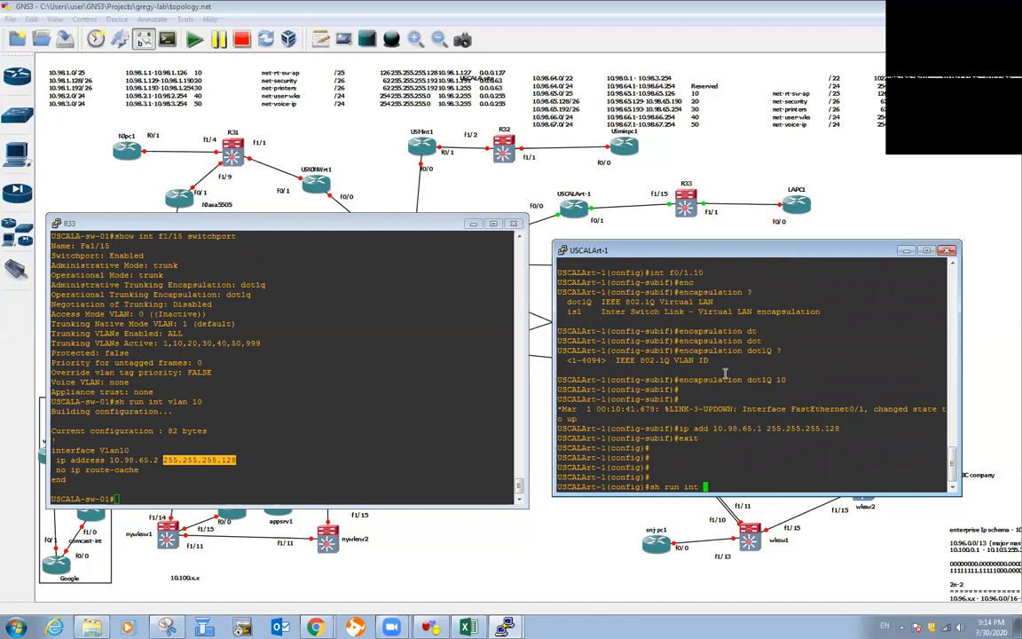
key("BackSpace")
key("BackSpace")
key("BackSpace")
key("BackSpace")
key("BackSpace")
key("BackSpace")
key("BackSpace")
key("BackSpace")
key("BackSpace")
key("BackSpace")
key("BackSpace")
Step: Show the running configuration of subinterface f0/1.10 from configuration mode on USCALArt-1
type("do s")
type("how run ")
type("int")
type(" f1/")
type("1")
key("BackSpace")
key("BackSpace")
key("BackSpace")
type("0/1.10")
key("Return")
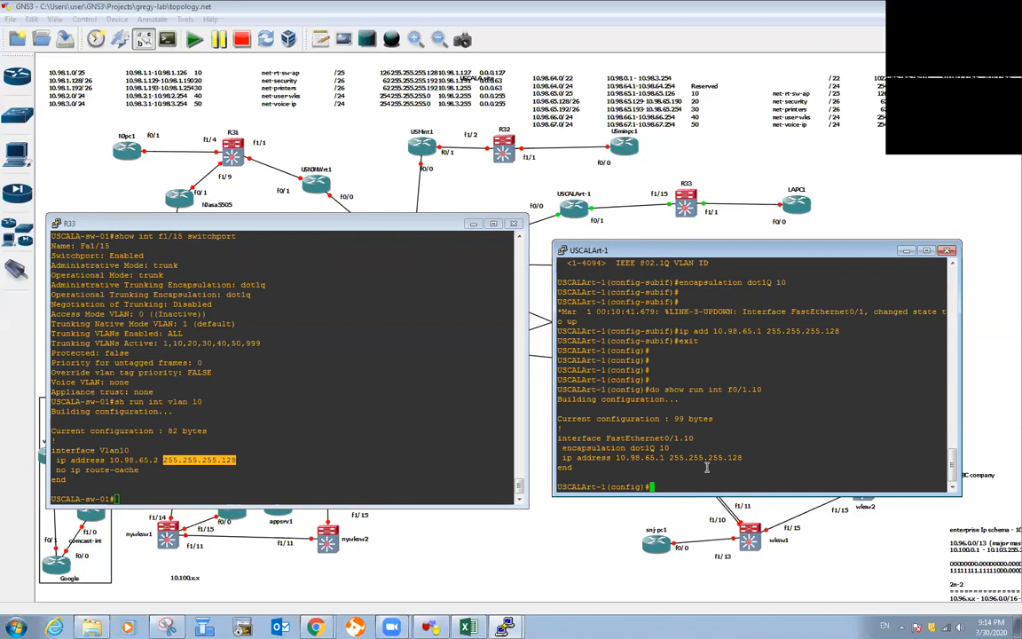
Step: Create subinterface f0/1.20 on USCALArt-1 with dot1Q encapsulation for VLAN 20 and begin its ip add command
type("int f0/1.20")
key("Return")
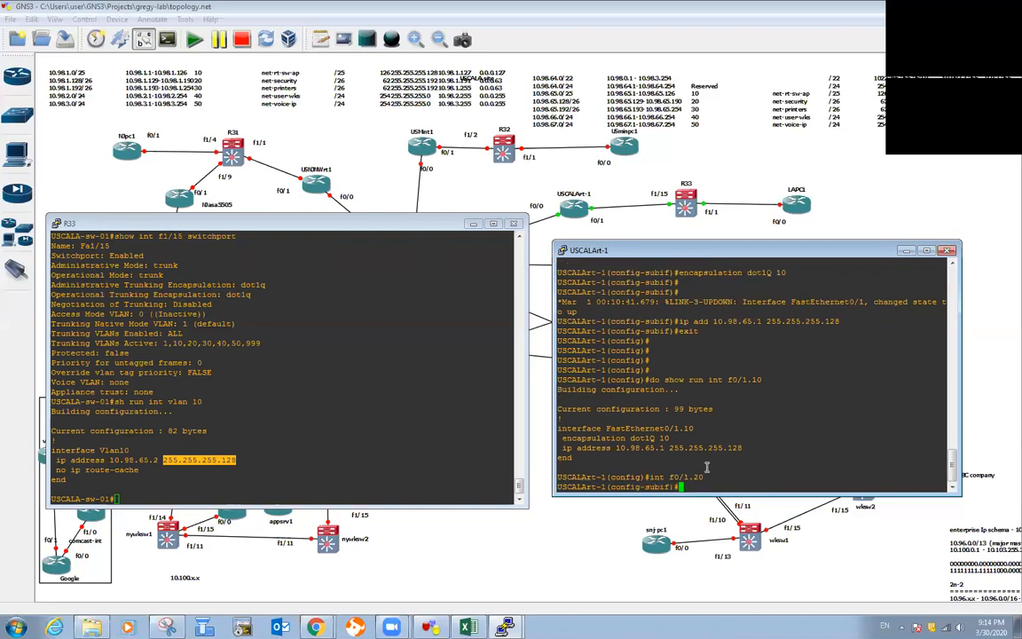
left_click_drag(561, 437, 659, 438)
right_click(741, 440)
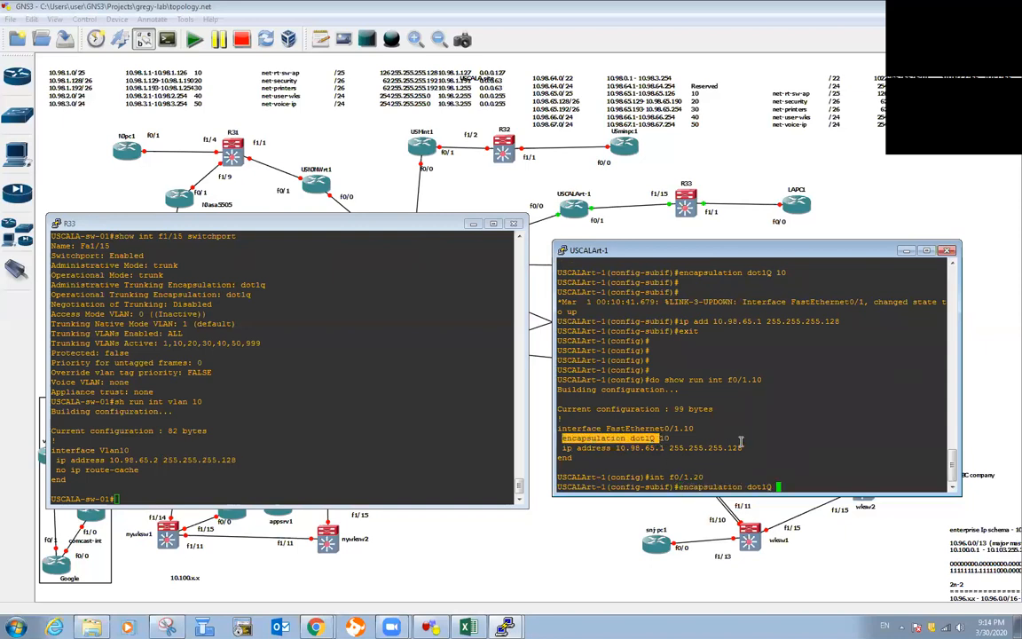
type("20")
key("Return")
type("ip add")
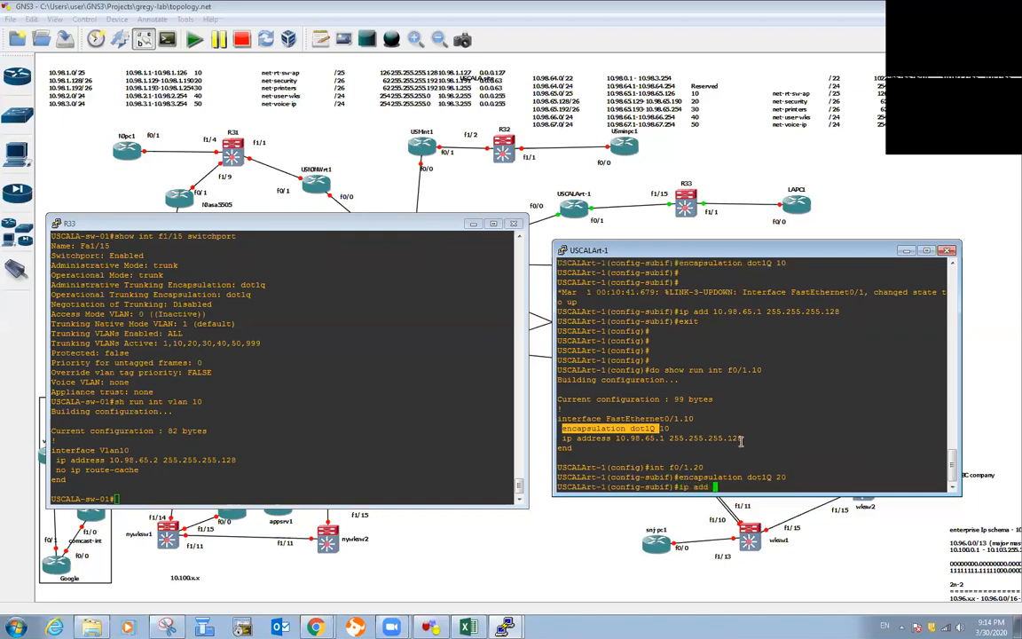
Step: Show the running configuration of interface vlan 20 on USCALA-sw-01
left_click(212, 482)
key("Up")
key("BackSpace")
key("BackSpace")
type("20")
key("Return")
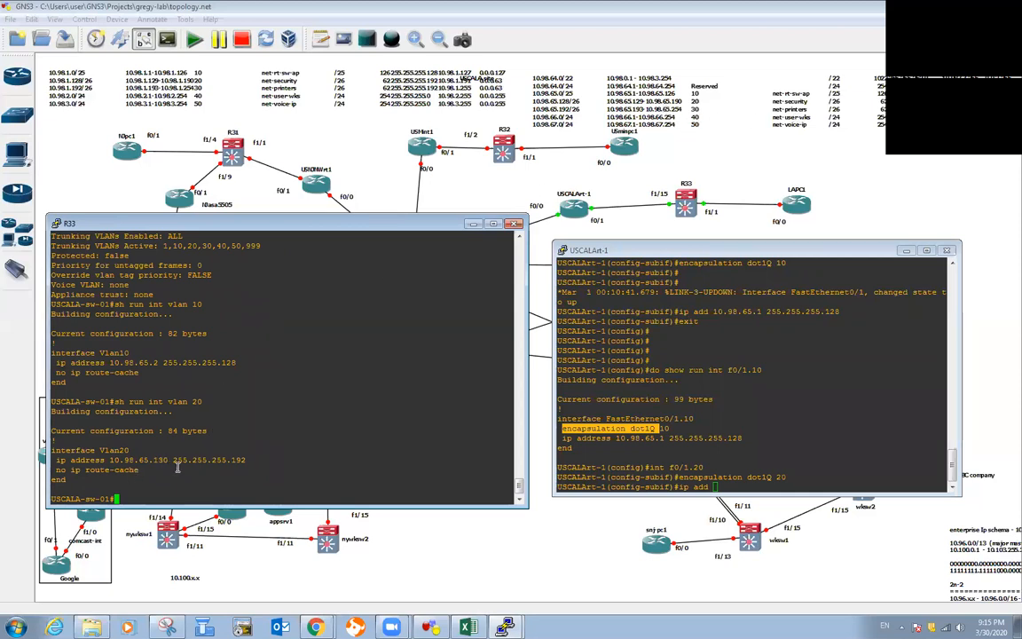
Step: Complete the f0/1.20 address command from Vlan20's copied address and mask, changing it to 10.98.65.129 255.255.255.192, and apply it
left_click(750, 480)
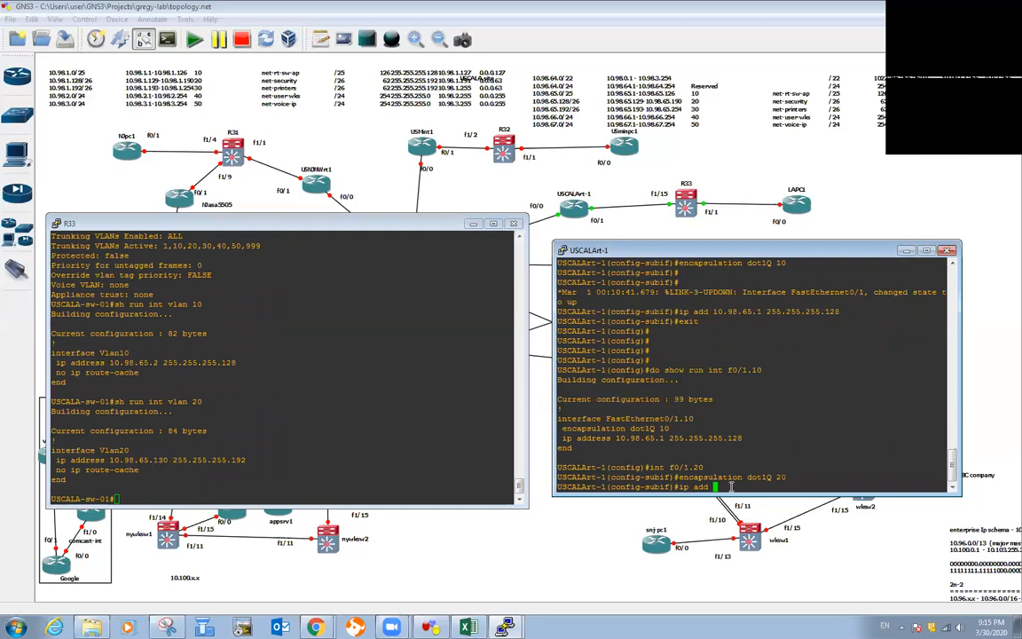
left_click_drag(106, 459, 246, 460)
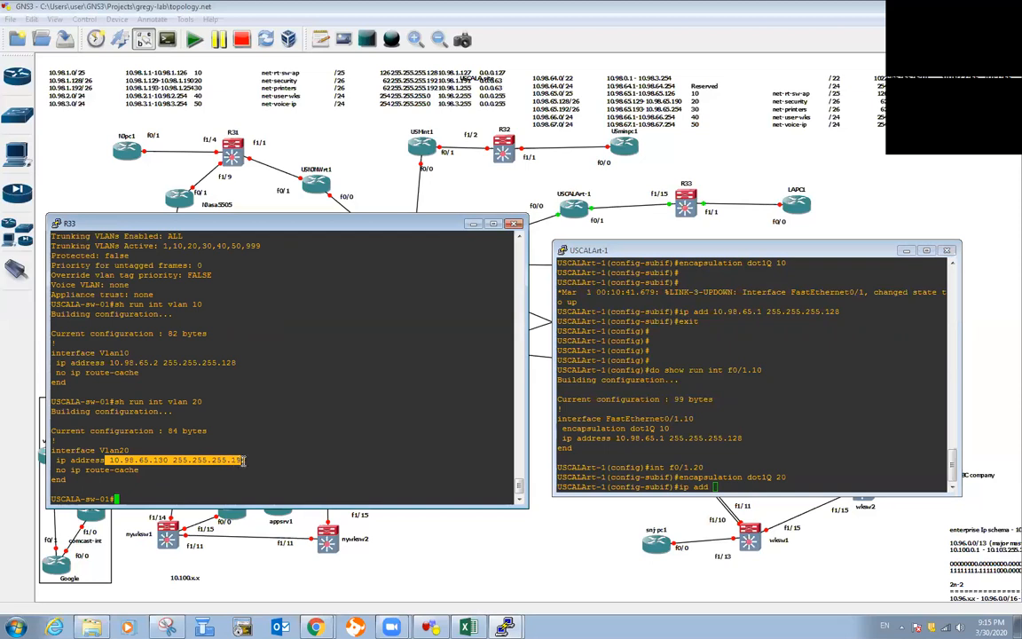
left_click(715, 485)
right_click(715, 486)
key("Left")
key("Left")
key("Left")
key("Left")
key("Left")
key("Left")
key("Left")
key("Left")
key("Left")
key("Left")
key("Left")
key("Left")
key("Left")
key("Left")
key("Left")
key("Left")
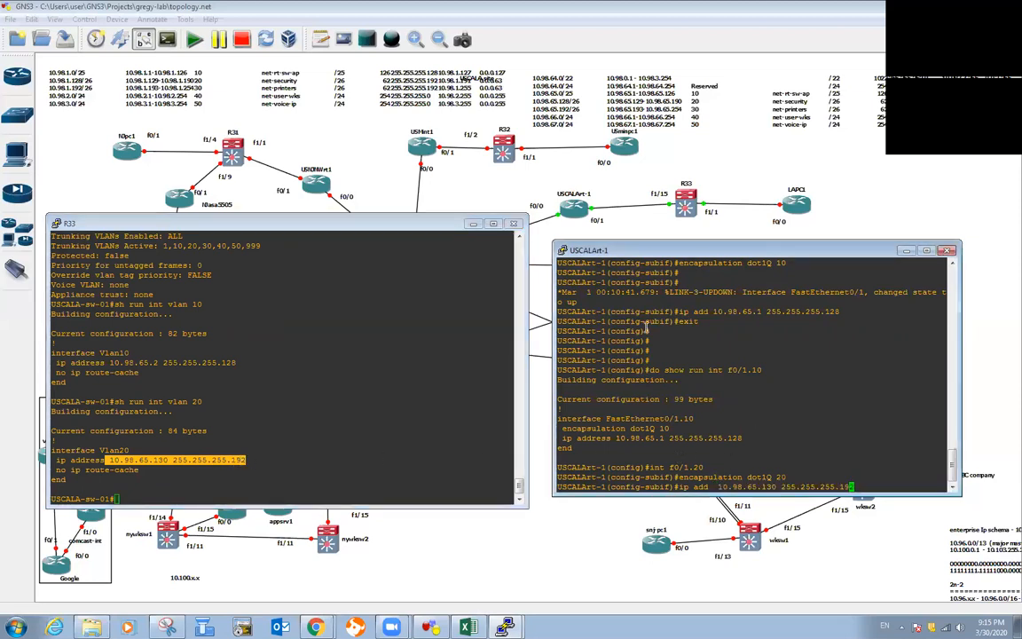
key("BackSpace")
key("BackSpace")
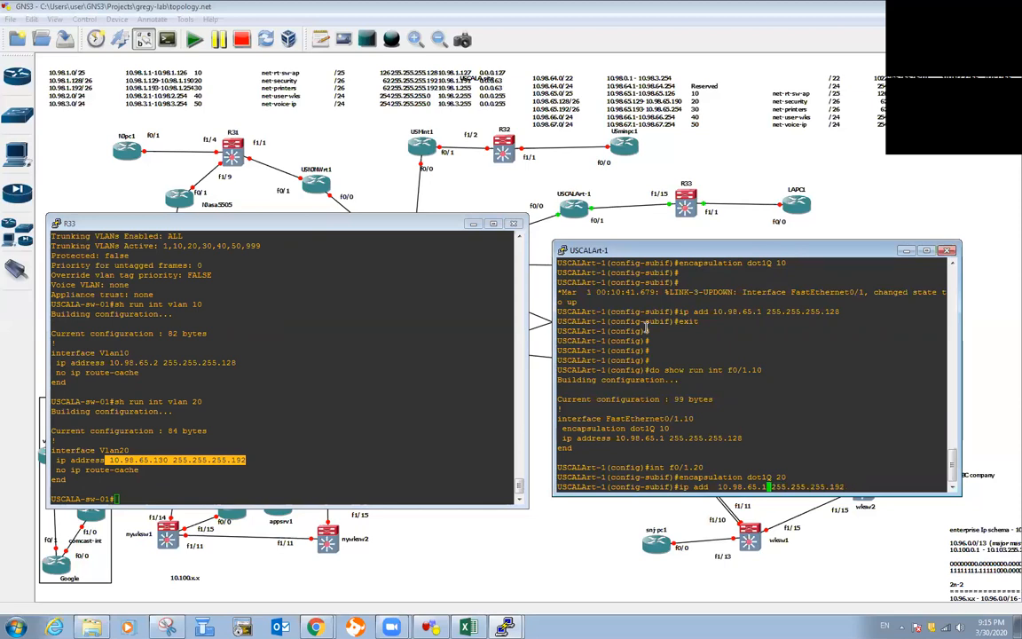
type("29")
key("Right")
key("Right")
key("Right")
key("Right")
key("Right")
key("Right")
key("Right")
key("Right")
key("Right")
key("Right")
key("Right")
key("Right")
key("Right")
key("Right")
key("Right")
key("Right")
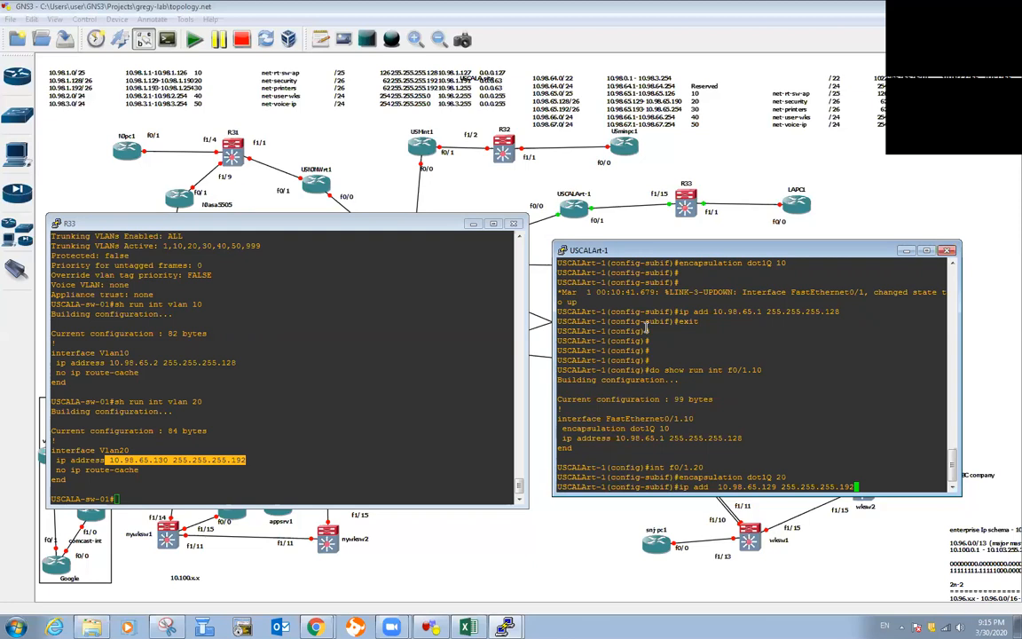
key("Return")
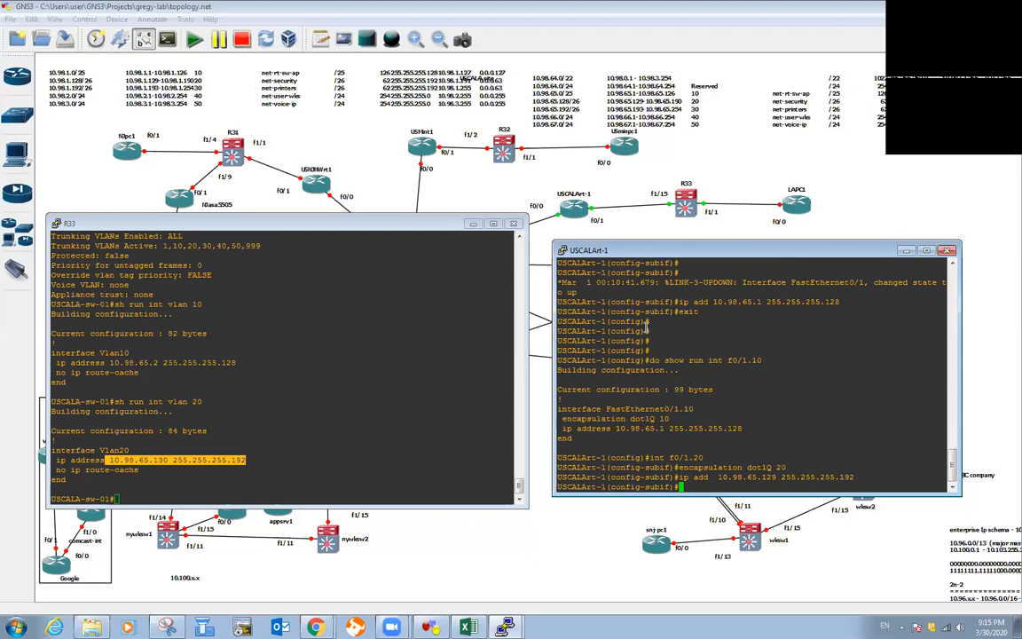
Step: End configuration mode on USCALArt-1 to return to the privileged EXEC prompt
type("end")
key("Return")
key("Return")
key("Return")
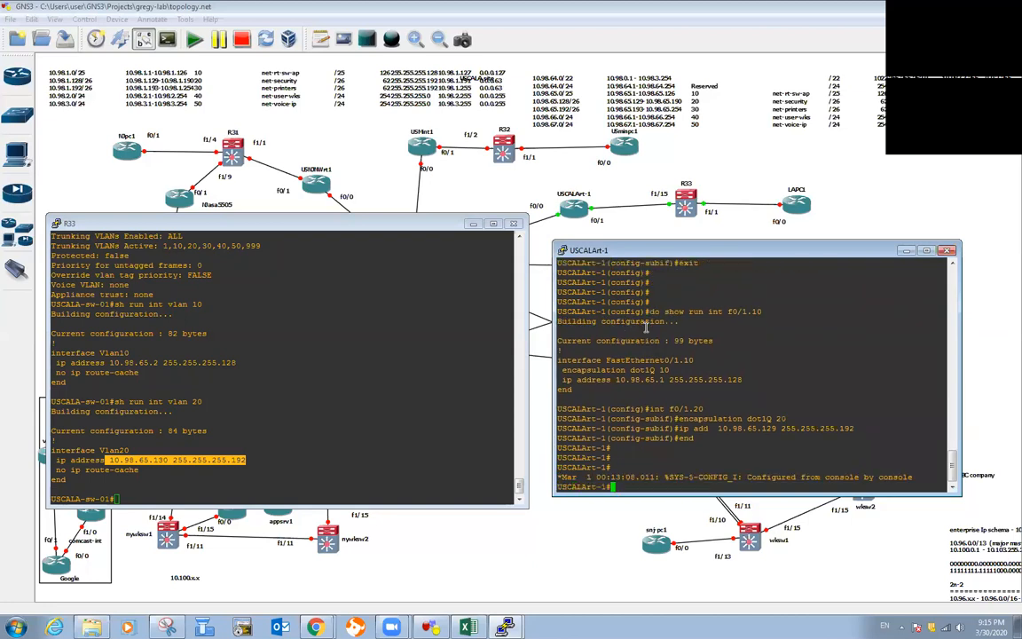
key("Return")
Step: Show the brief IP interface summary on USCALArt-1 and check FastEthernet0/1 and its subinterfaces
type("show")
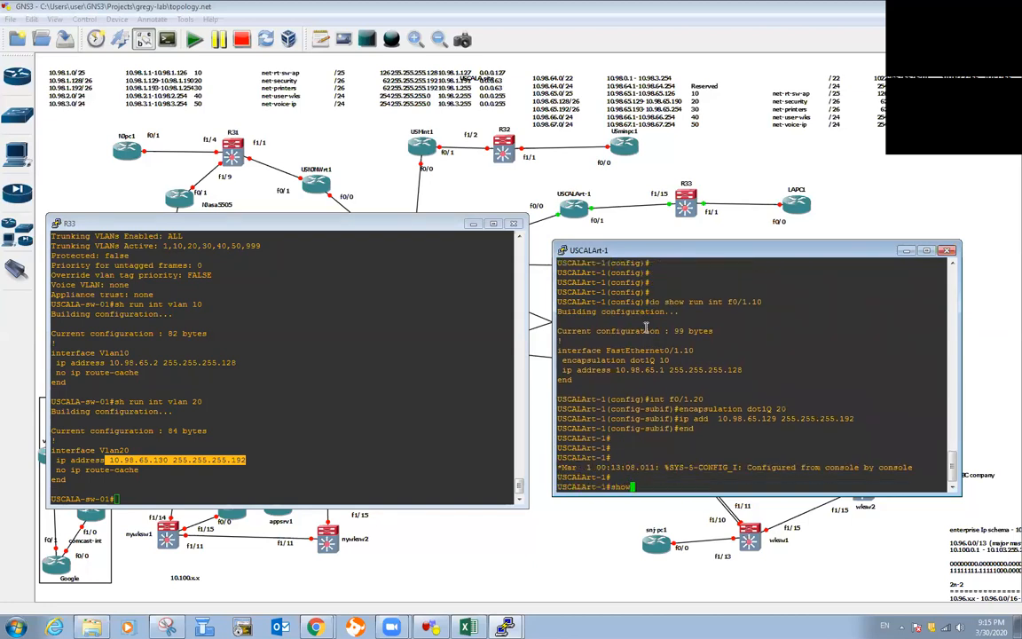
type(" ip int b")
key("Return")
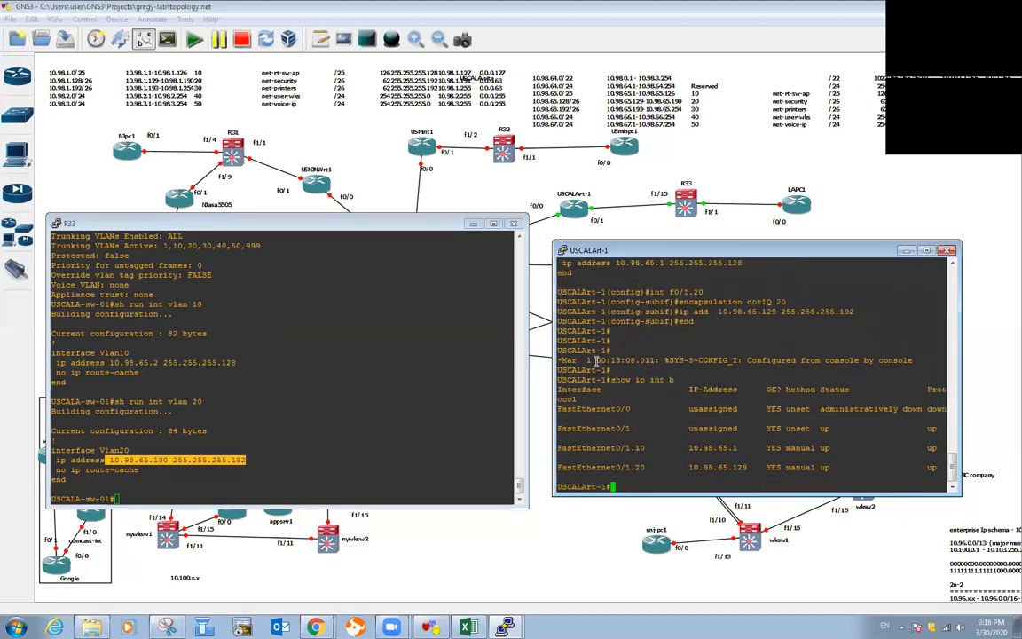
triple_click(684, 431)
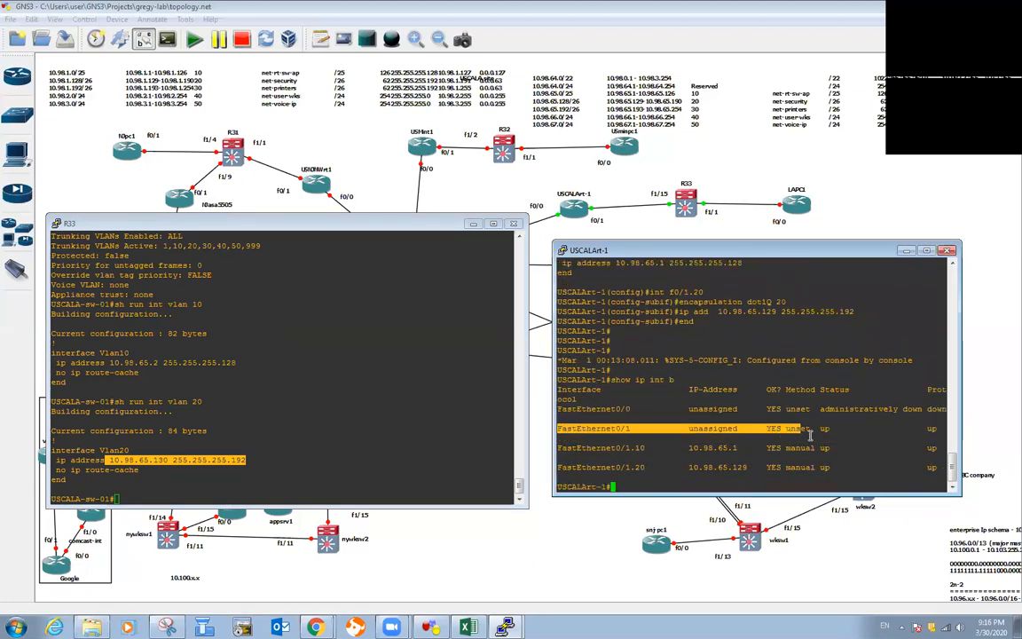
left_click(633, 446)
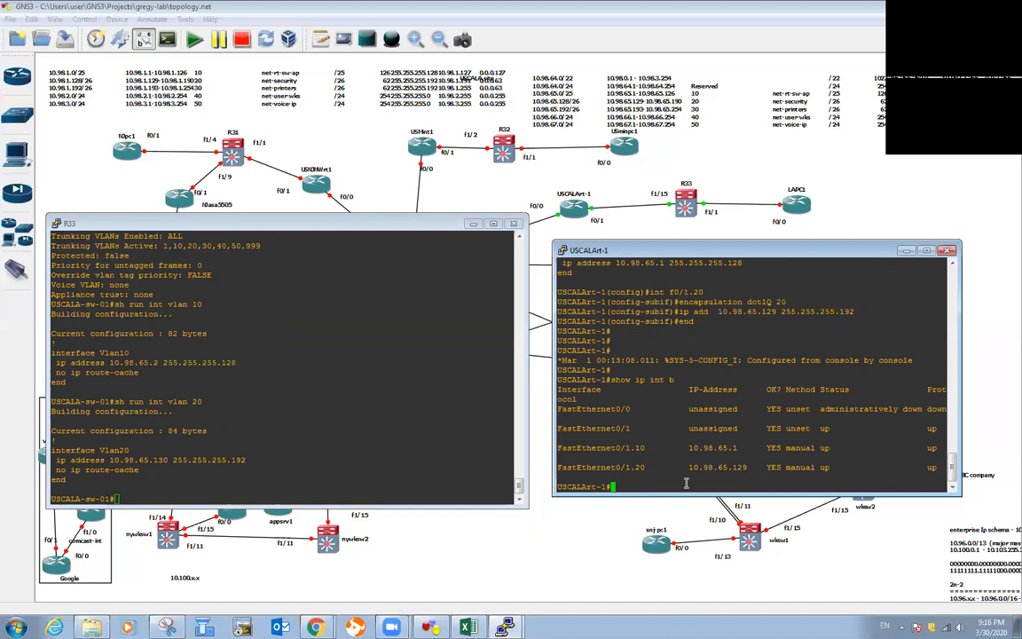
Step: Enter global configuration on USCALArt-1, create subinterface f0/1.30 with dot1Q encapsulation for VLAN 30, and begin its ip add command
type("config t")
key("Return")
type("int fa")
key("BackSpace")
type("1")
key("BackSpace")
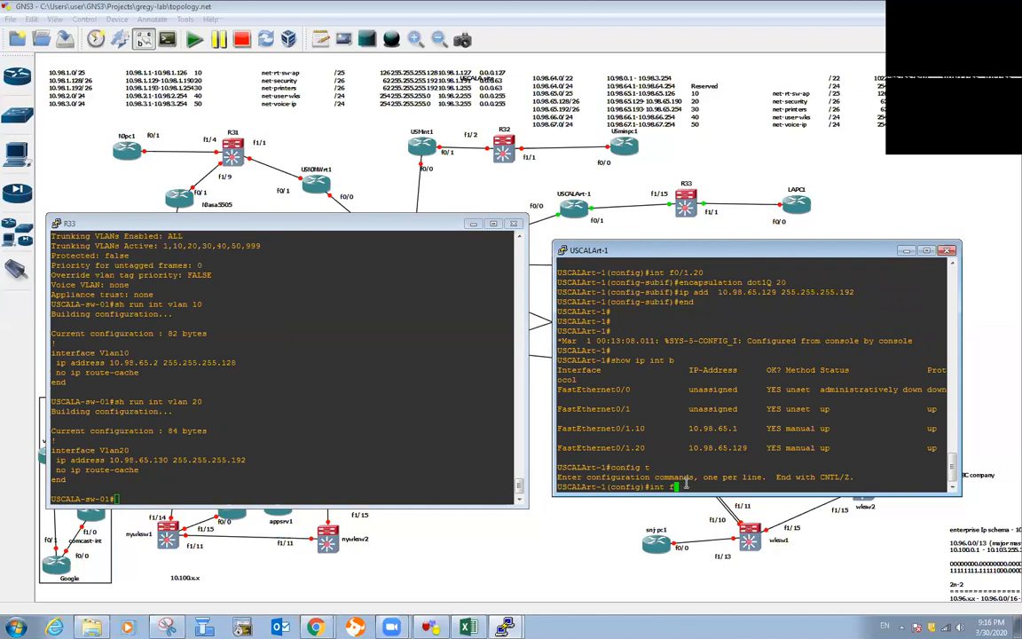
key("BackSpace")
key("BackSpace")
type("f1")
key("BackSpace")
type("0/1.30")
key("Return")
type("enc d")
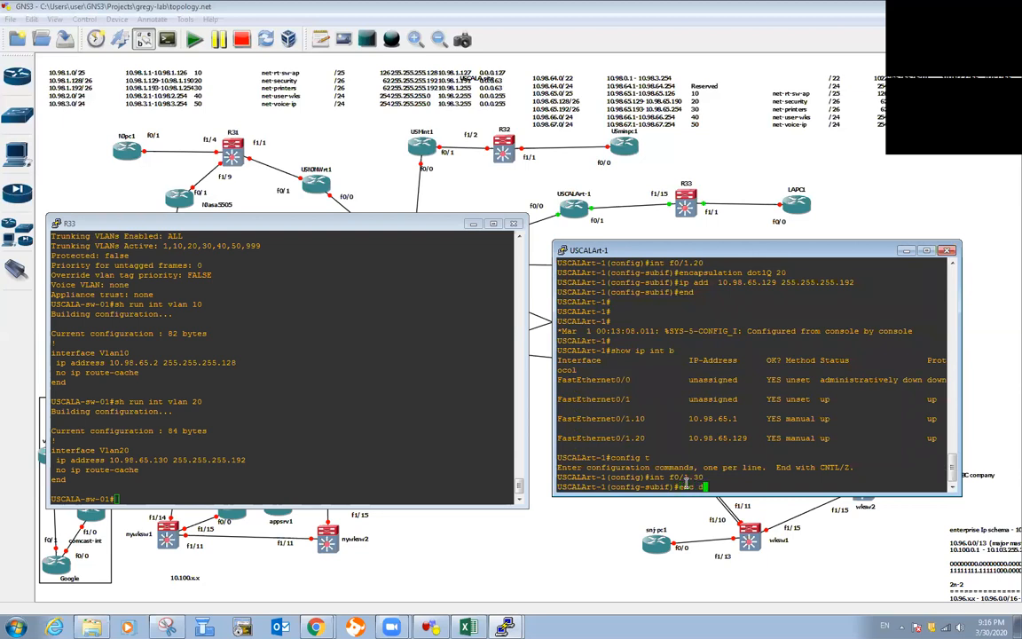
type("ot 30")
key("Return")
type("ip add")
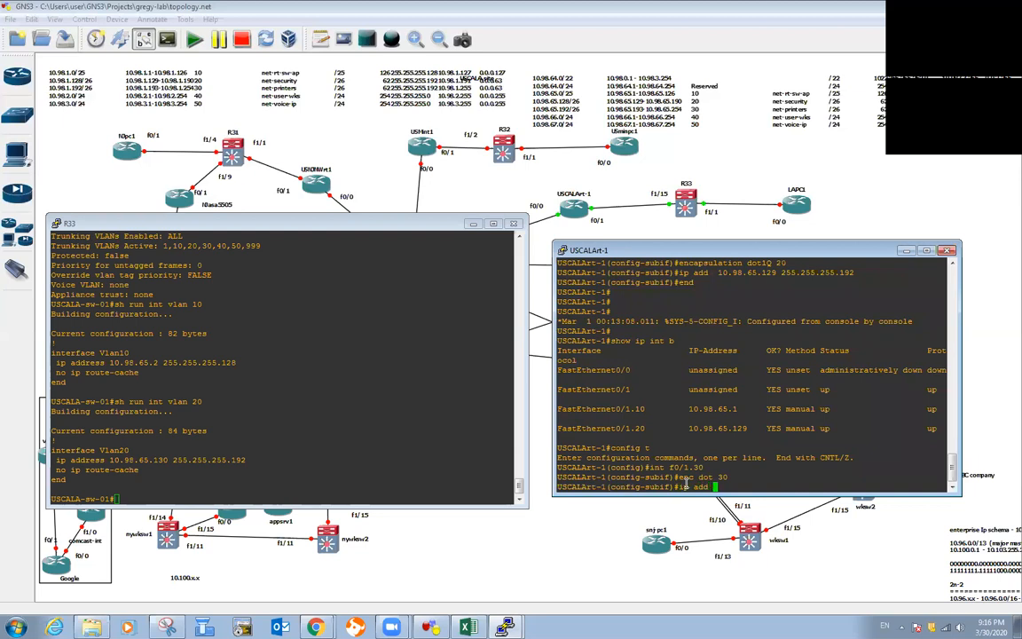
Step: Show the running configuration of interface vlan 30 on USCALA-sw-01
left_click(270, 473)
key("Up")
key("BackSpace")
key("BackSpace")
type("30")
key("Return")
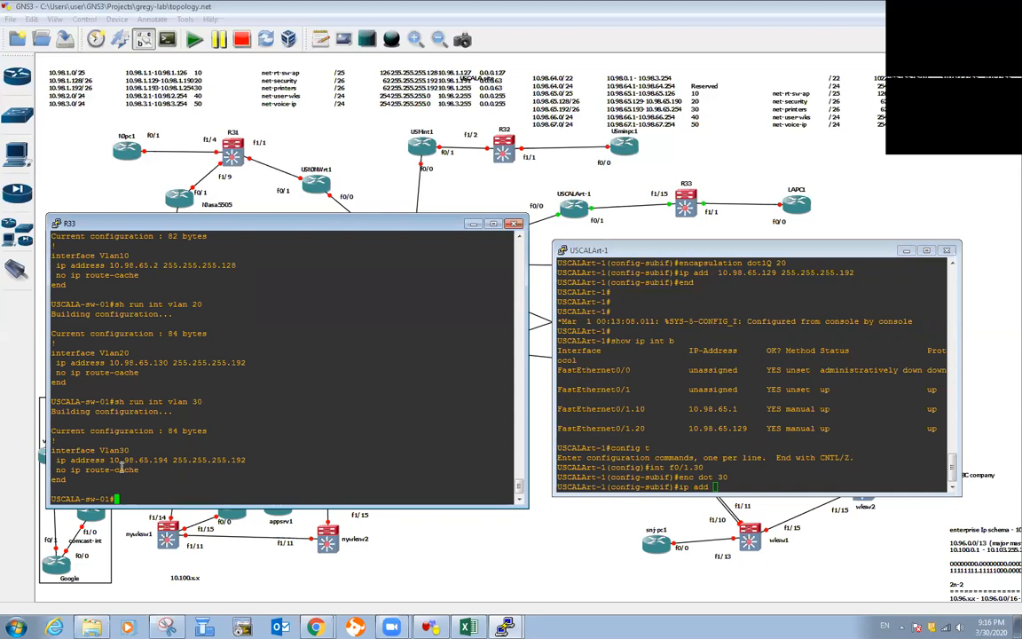
Step: Copy Vlan30's address and mask 10.98.65.194 255.255.255.192 into the pending f0/1.30 address command and place the cursor after the host address
left_click_drag(109, 460, 246, 460)
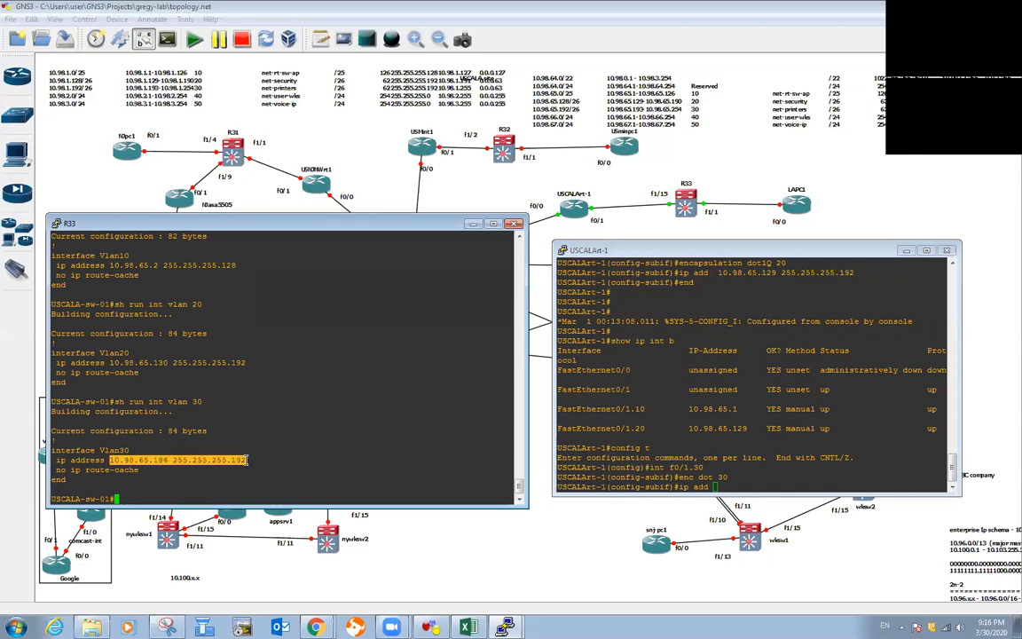
right_click(817, 408)
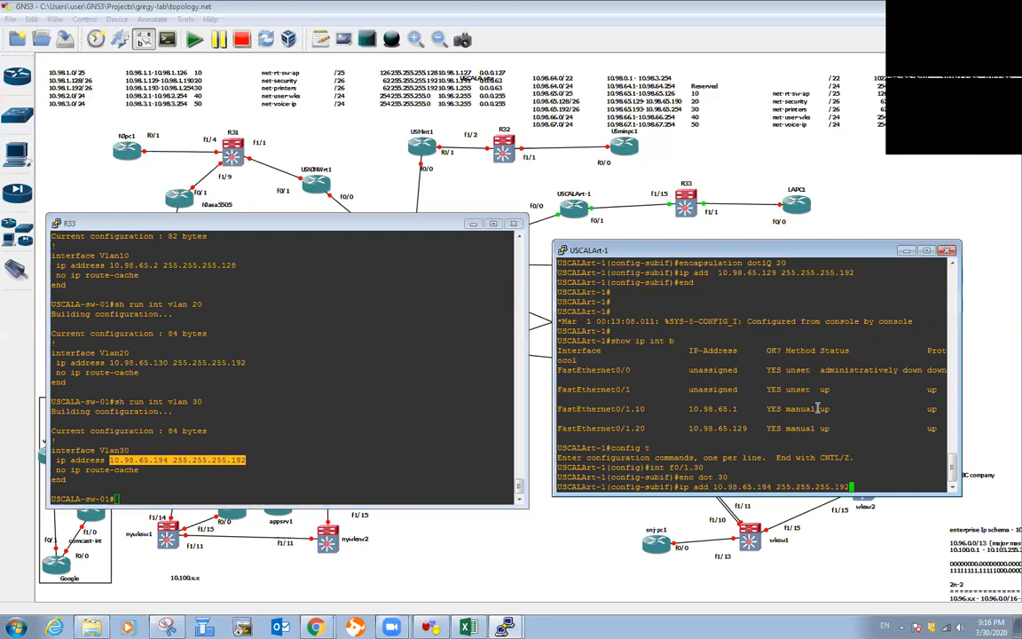
key("Left")
key("Left")
key("Left")
key("Left")
key("Left")
key("Left")
key("Left")
key("Left")
key("Left")
key("Left")
key("Left")
key("Left")
key("Left")
key("Left")
key("Left")
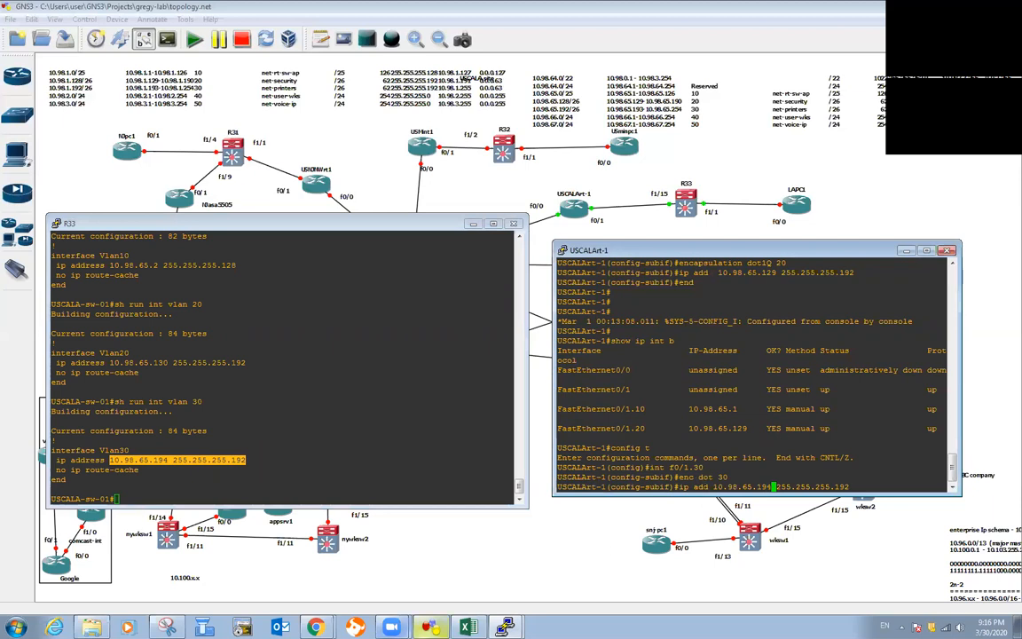
Step: Switch to the IP schema workbook in Excel and check the VLAN 30 network range on the west-branch sheet
left_click(468, 627)
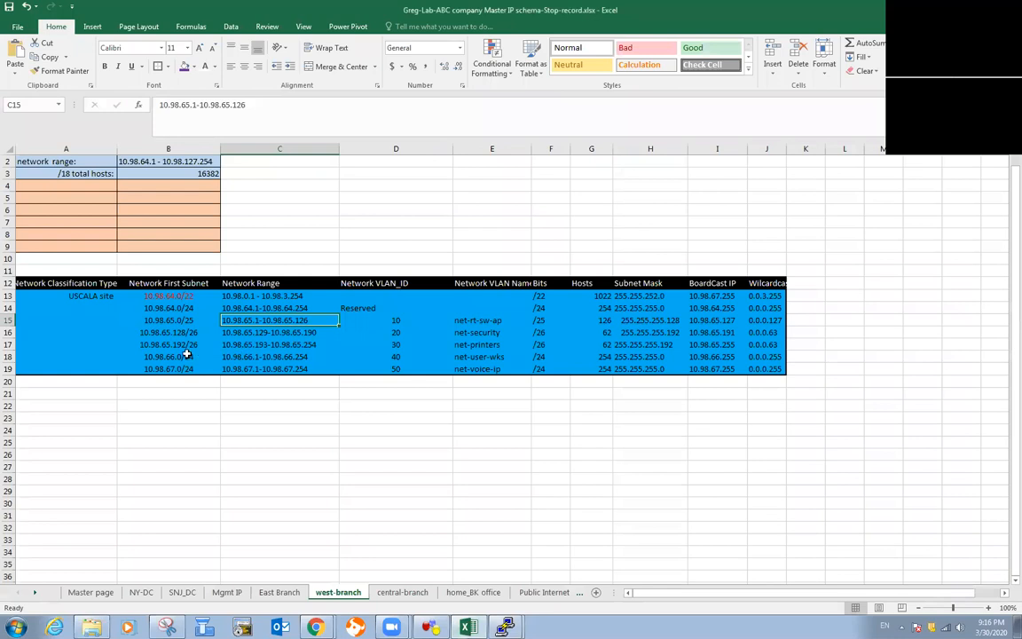
left_click(379, 345)
left_click(285, 347)
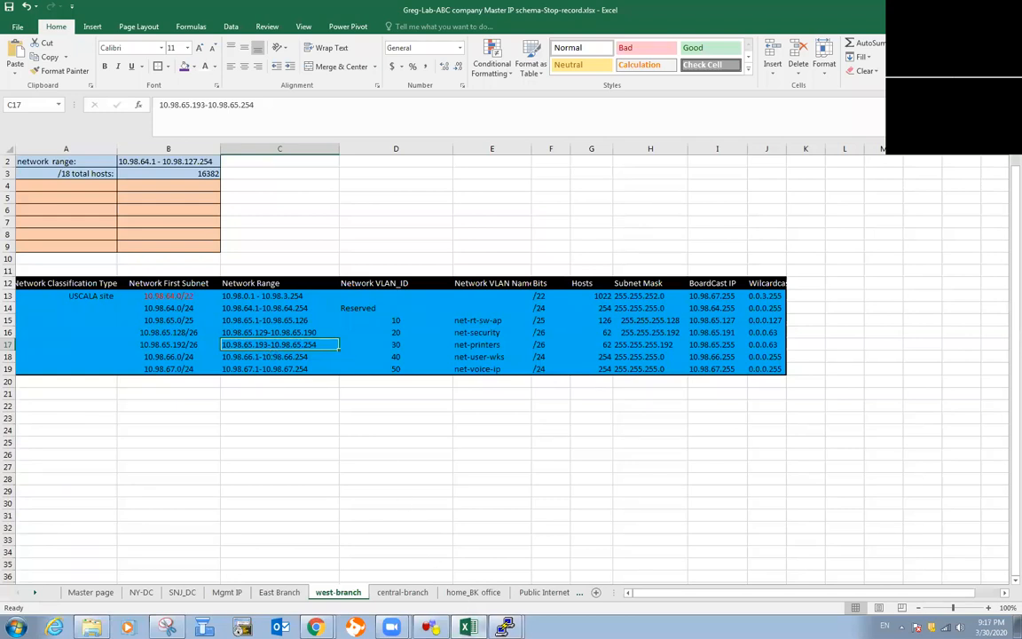
left_click(469, 627)
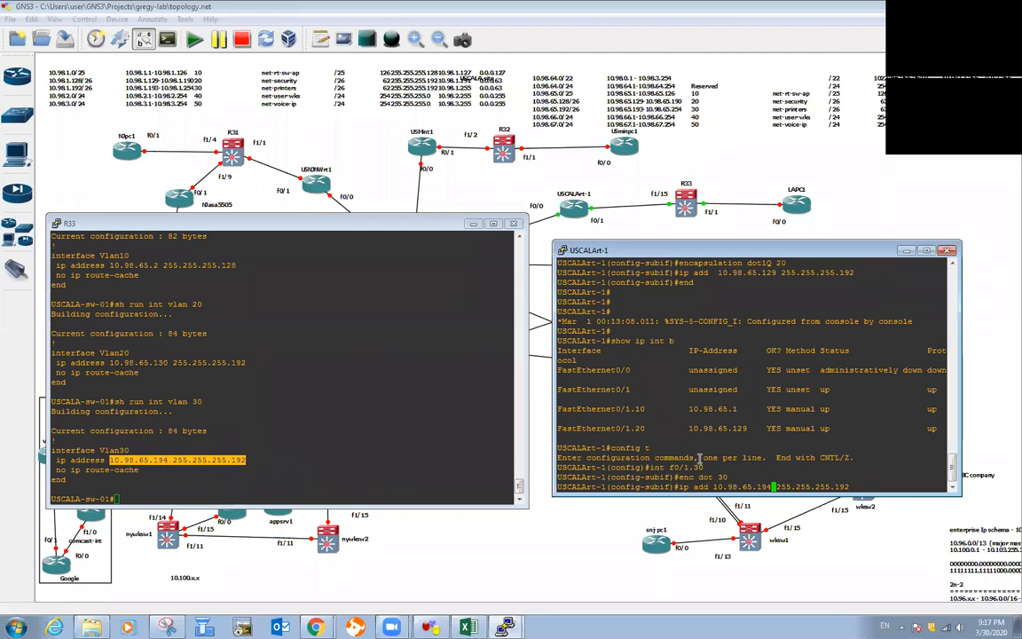
Step: Change the f0/1.30 address to 10.98.65.193, apply it, and exit to global configuration mode on USCALArt-1
key("BackSpace")
type("3")
key("Return")
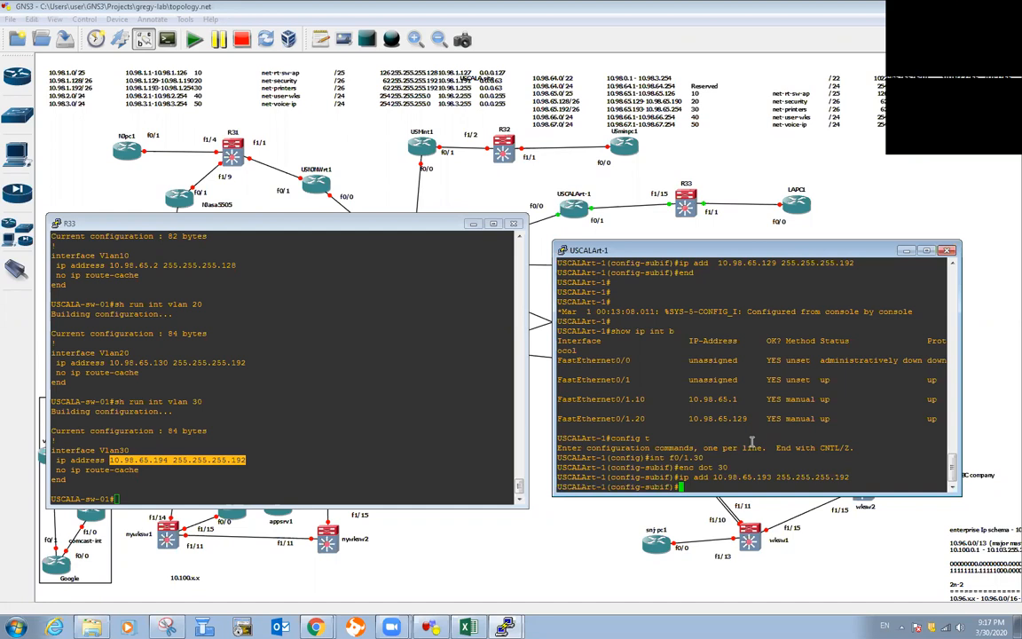
type("exit")
key("Return")
key("Return")
key("Return")
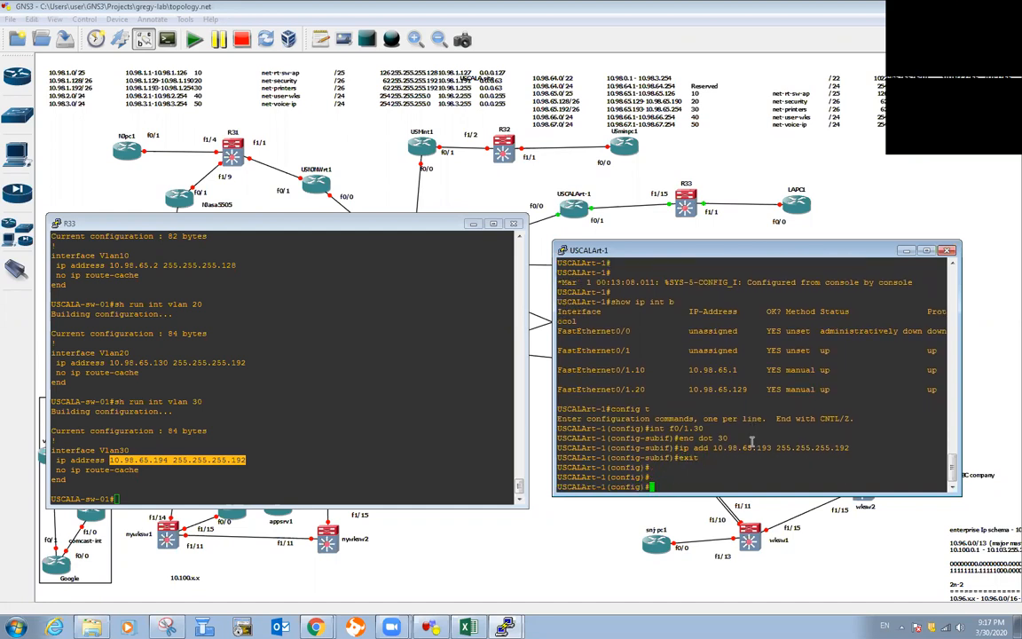
Step: Create subinterface f0/1.40 on USCALArt-1 with dot1Q encapsulation for VLAN 40 and begin its ip add command
type("int f0/1.40")
key("Return")
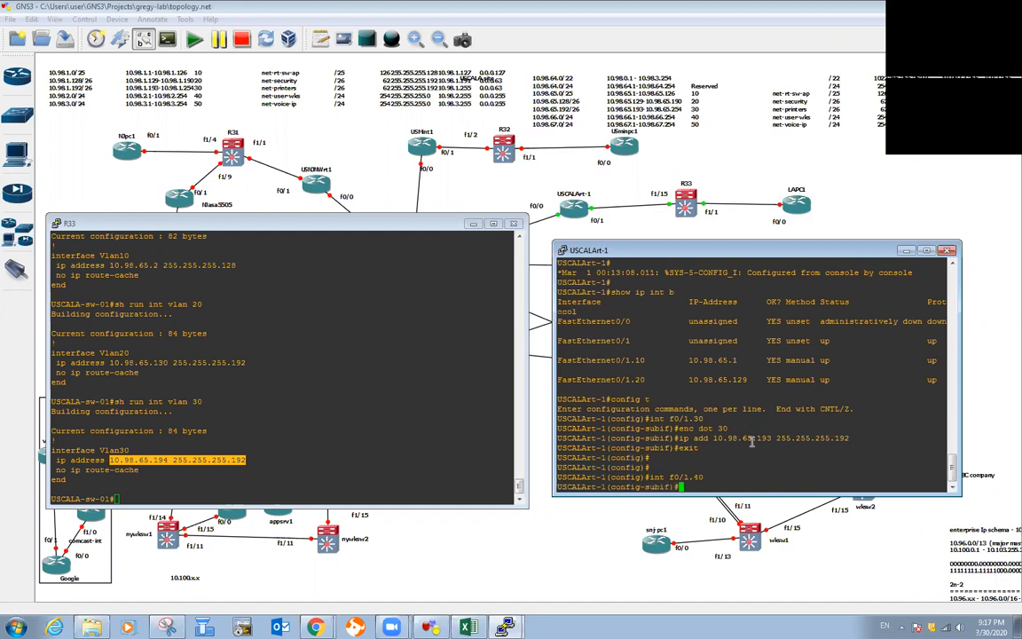
type("en")
type("c dt")
type("ot")
type("40")
key("Return")
type("ip add")
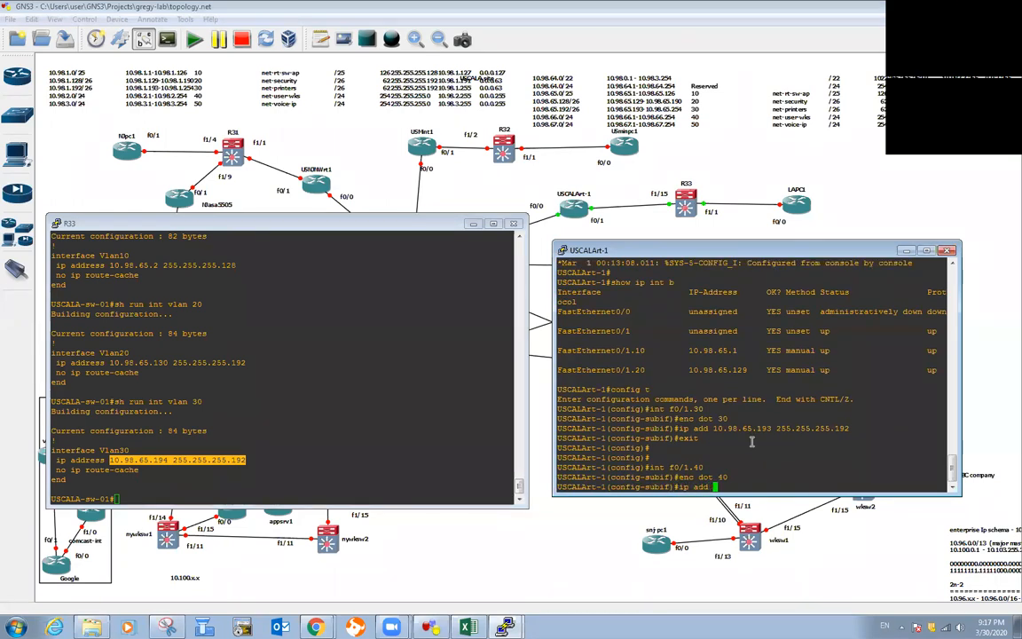
Step: Show the running configuration of interface vlan 40 on USCALA-sw-01
left_click(290, 470)
key("Up")
type("40")
key("Return")
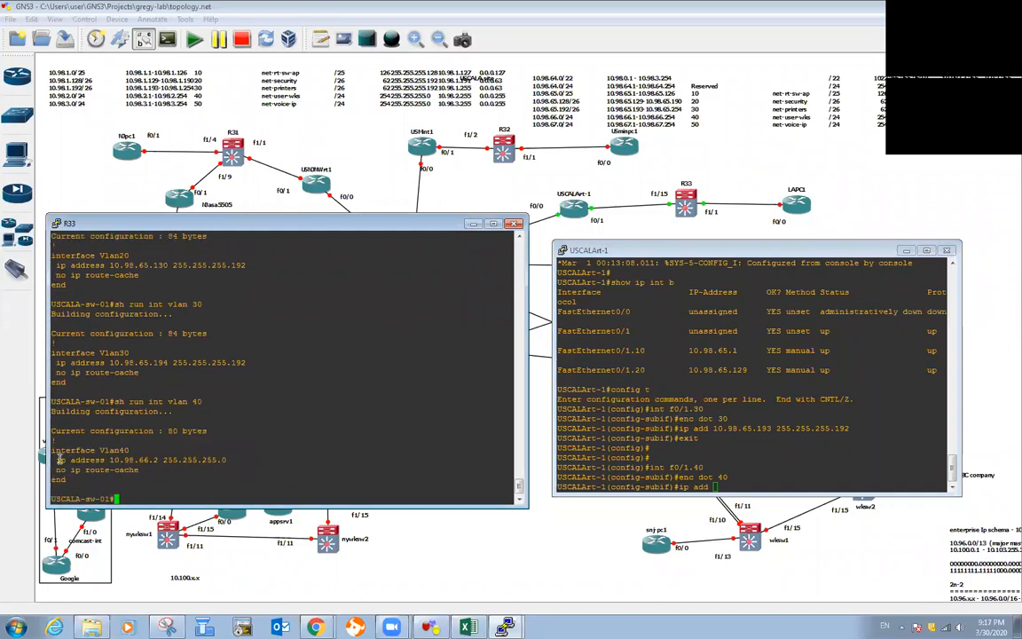
Step: Complete the f0/1.40 address from Vlan40's copied values as 10.98.66.1 255.255.255.0, apply it, and exit to global configuration mode
left_click_drag(57, 459, 224, 458)
key("ctrl+c")
left_click(118, 460)
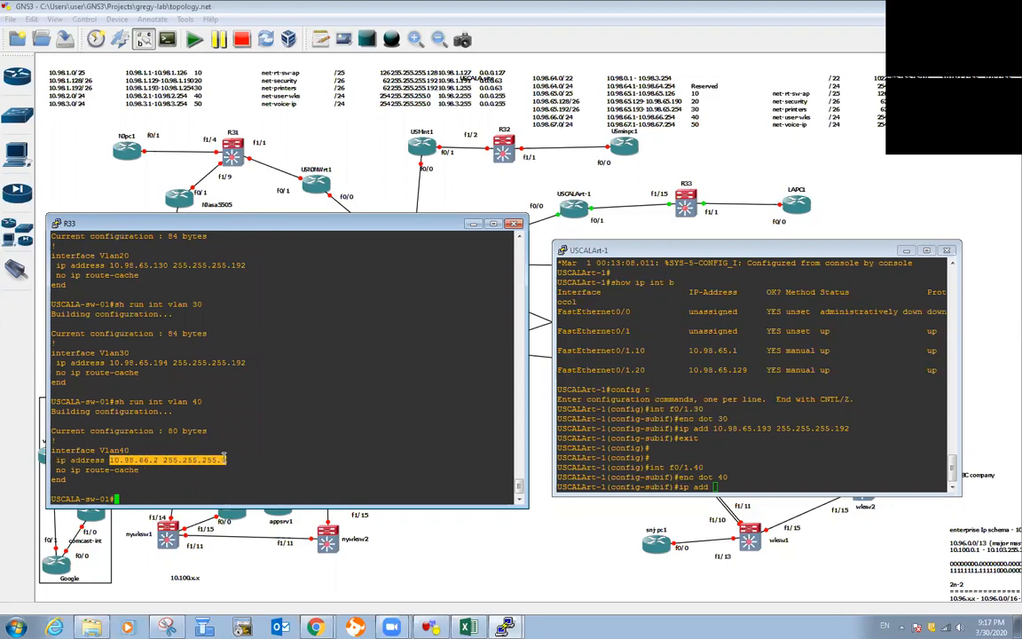
right_click(644, 429)
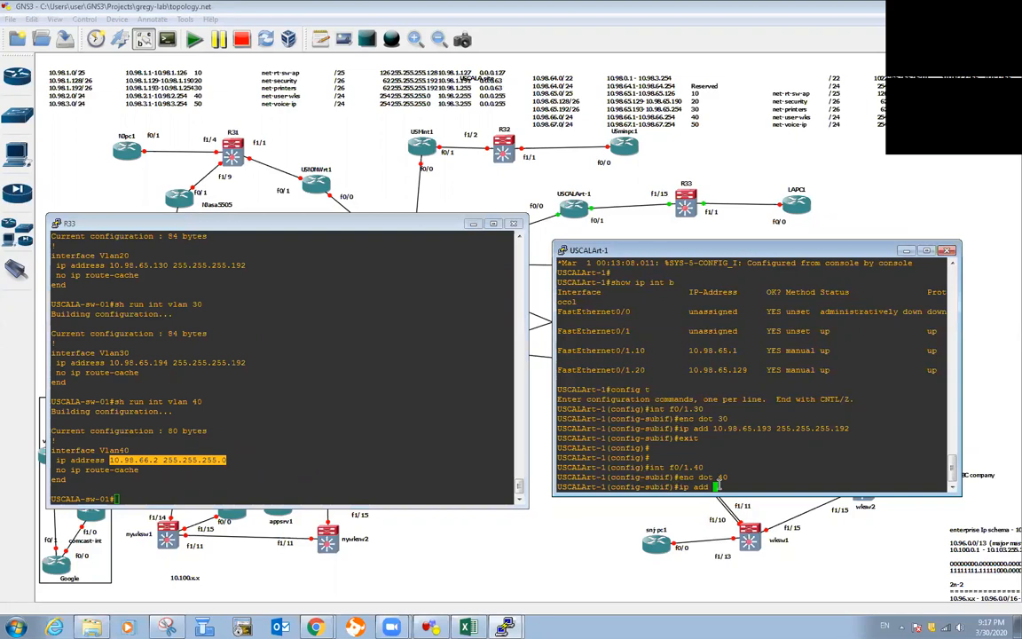
key("Left")
key("Left")
key("Left")
key("Left")
key("Left")
key("Left")
key("Left")
key("Left")
key("Left")
key("Left")
key("Left")
key("Left")
key("Left")
key("Left")
key("BackSpace")
type("1")
key("Return")
type("exit")
key("Return")
key("Return")
key("Return")
Step: Try to enter interface f0/1/50 from global configuration mode on USCALArt-1
type("int f0")
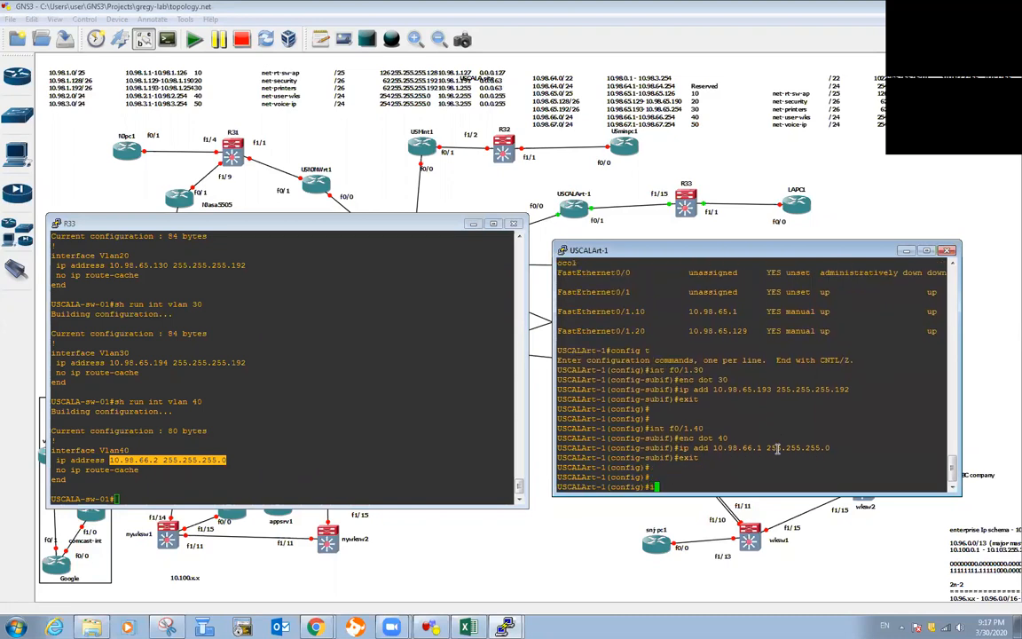
key("BackSpace")
key("BackSpace")
type("f0/1/5")
key("Return")
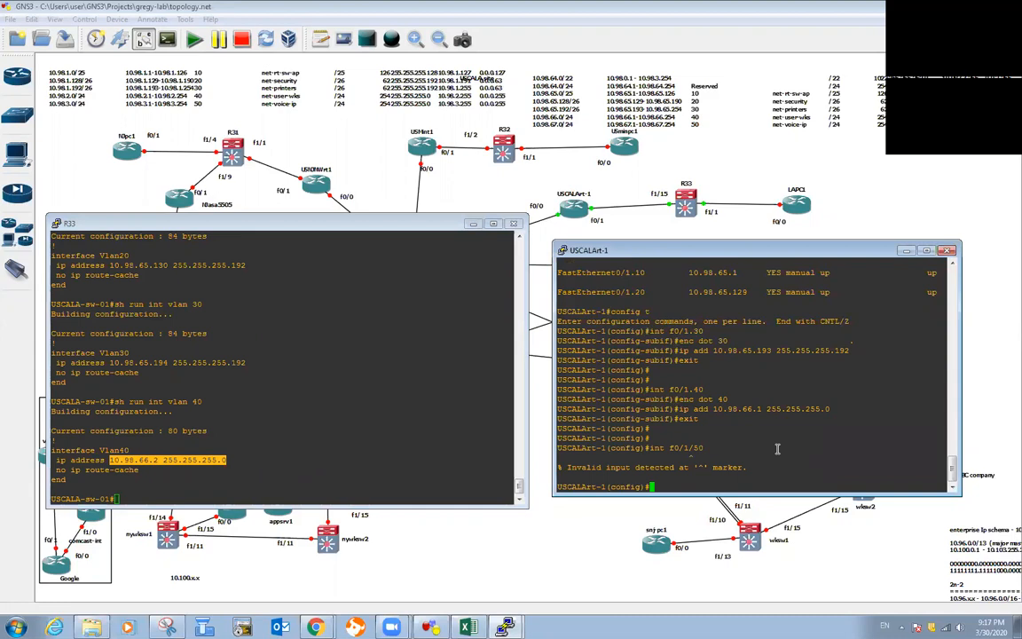
Step: Try to enter interface f0/50 from global configuration mode on USCALArt-1
key("Up")
key("Left")
key("Left")
key("BackSpace")
key("BackSpace")
key("Return")
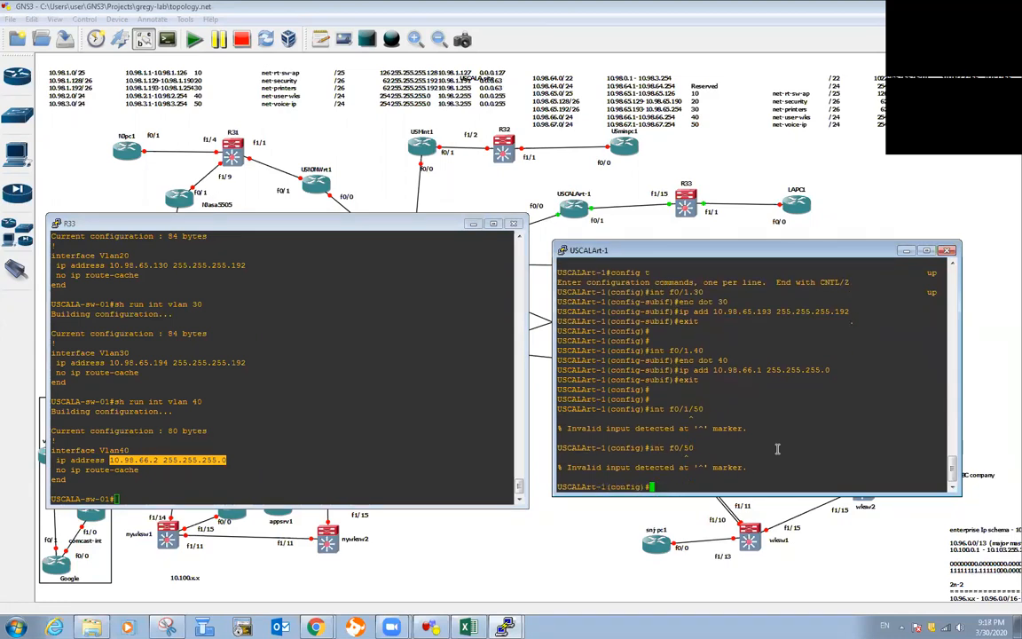
Step: Create subinterface f0/1.50 on USCALArt-1 with dot1Q encapsulation for VLAN 50 and begin its ip add command
type("int f0/1.50")
key("Return")
type("enc dot")
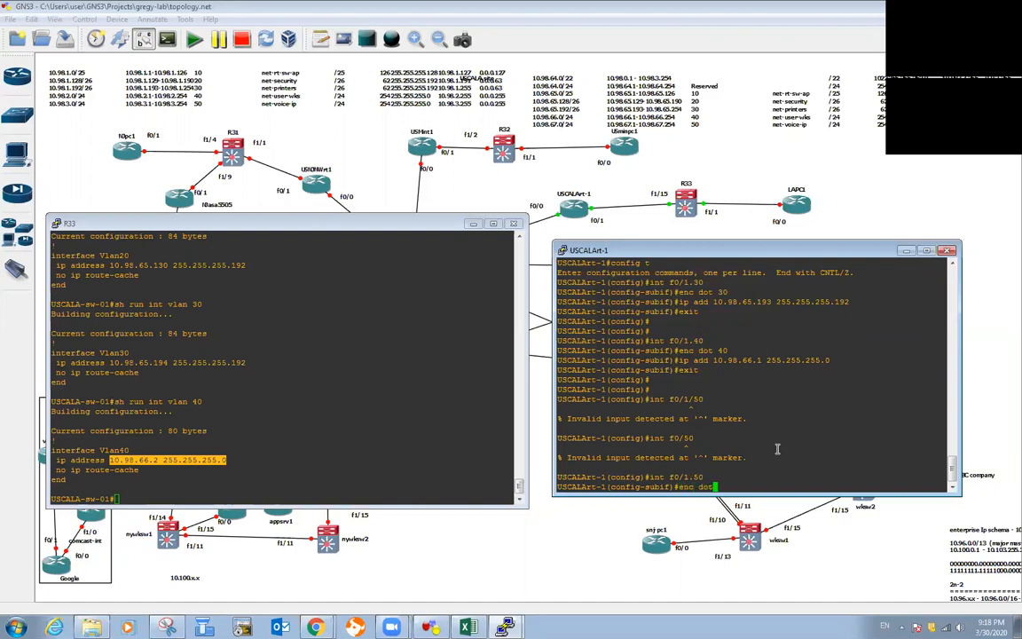
type(" 50")
key("Return")
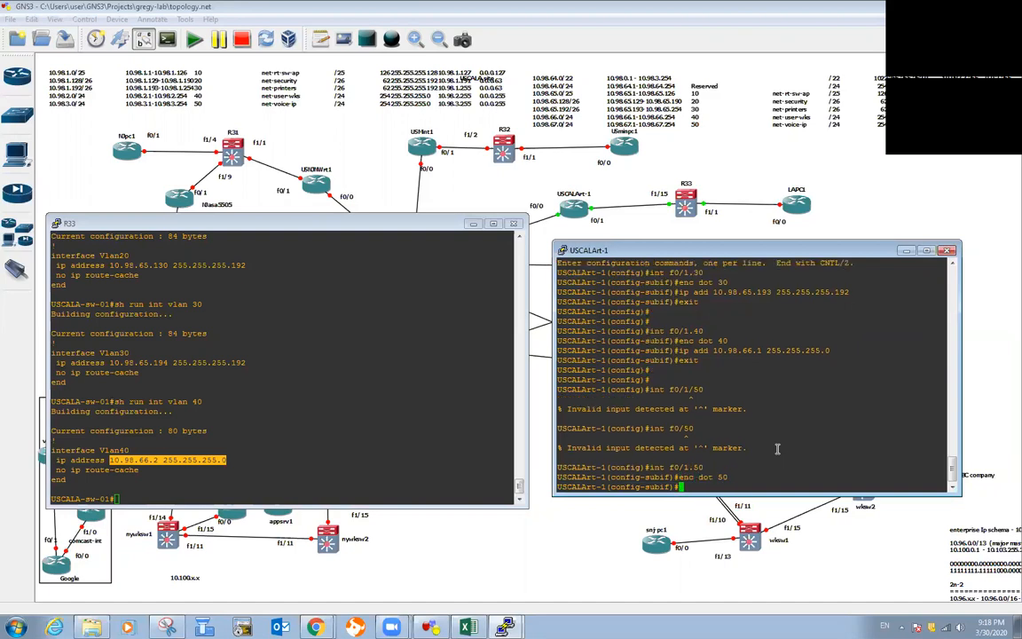
type("ip add")
Step: Show the running configuration of interface vlan 50 on USCALA-sw-01
left_click(331, 462)
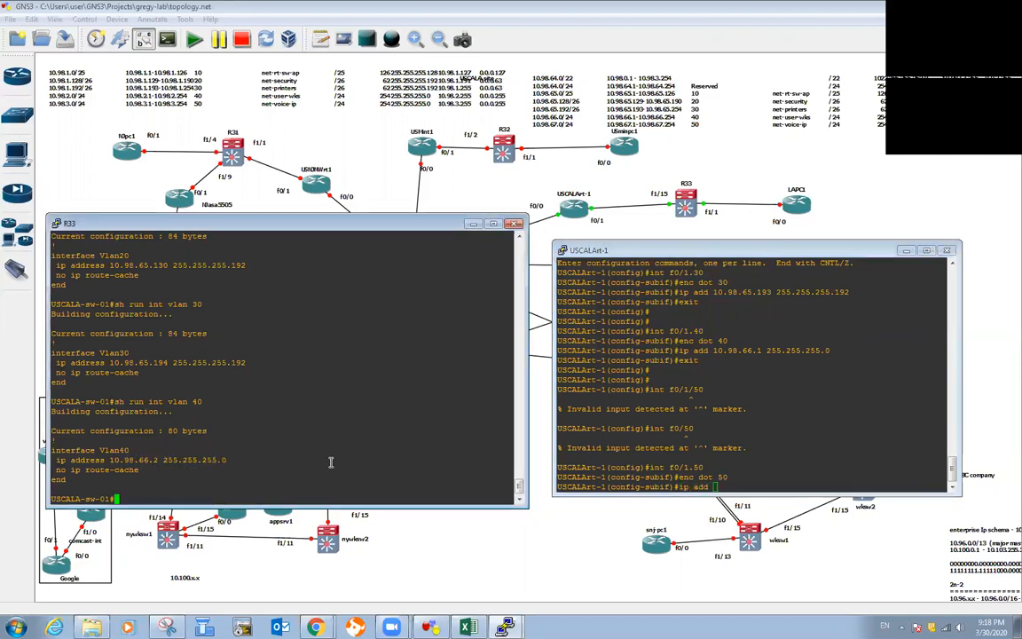
key("Up")
key("BackSpace")
key("BackSpace")
type("50")
key("Return")
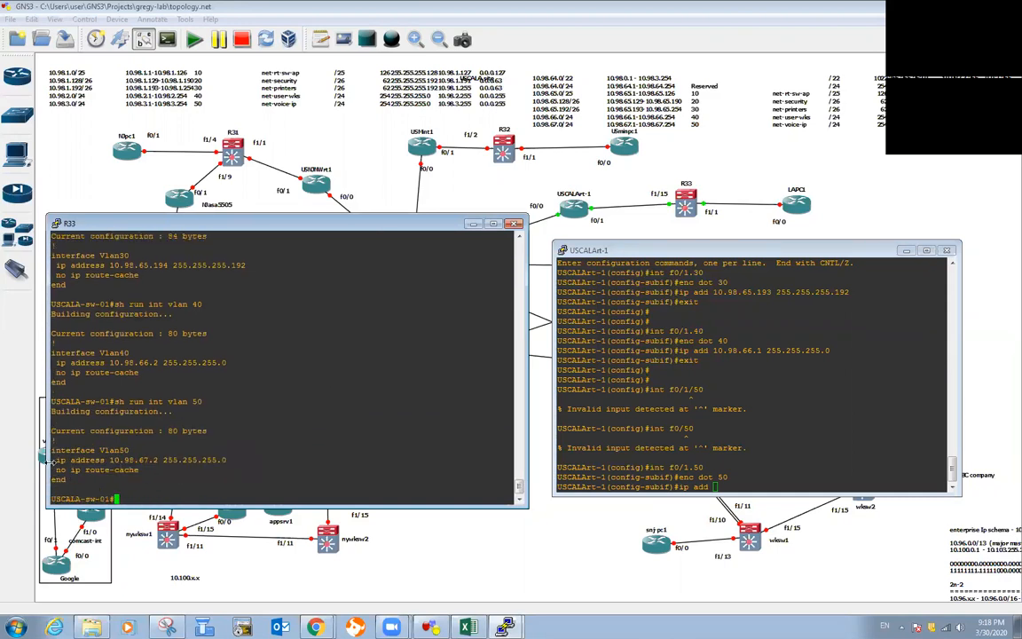
Step: Copy Vlan50's address and mask from the switch output into the pending ip add command on USCALArt-1
left_click_drag(56, 460, 227, 459)
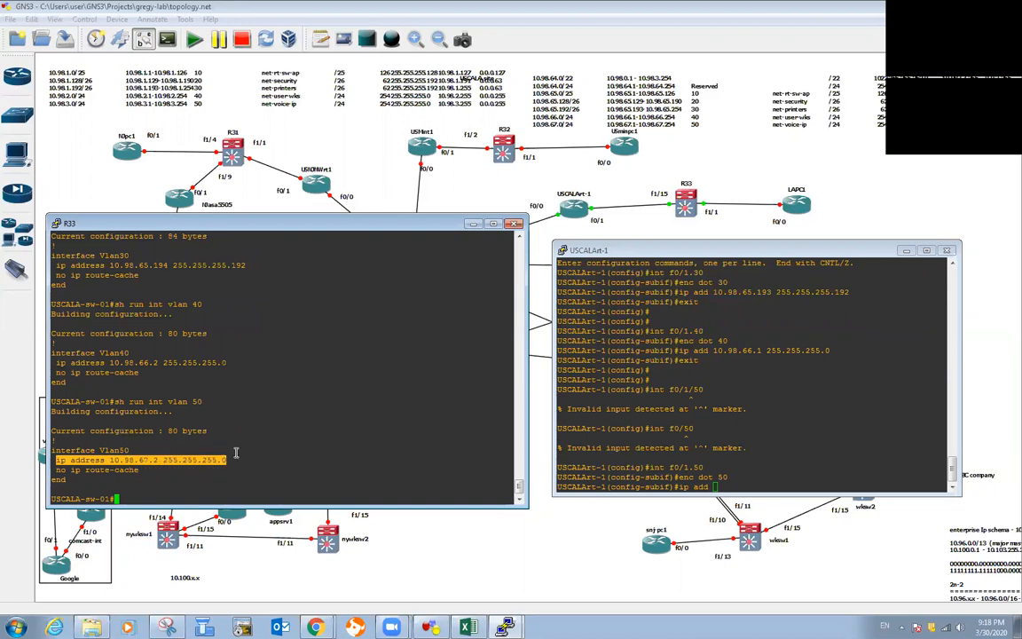
left_click(183, 462)
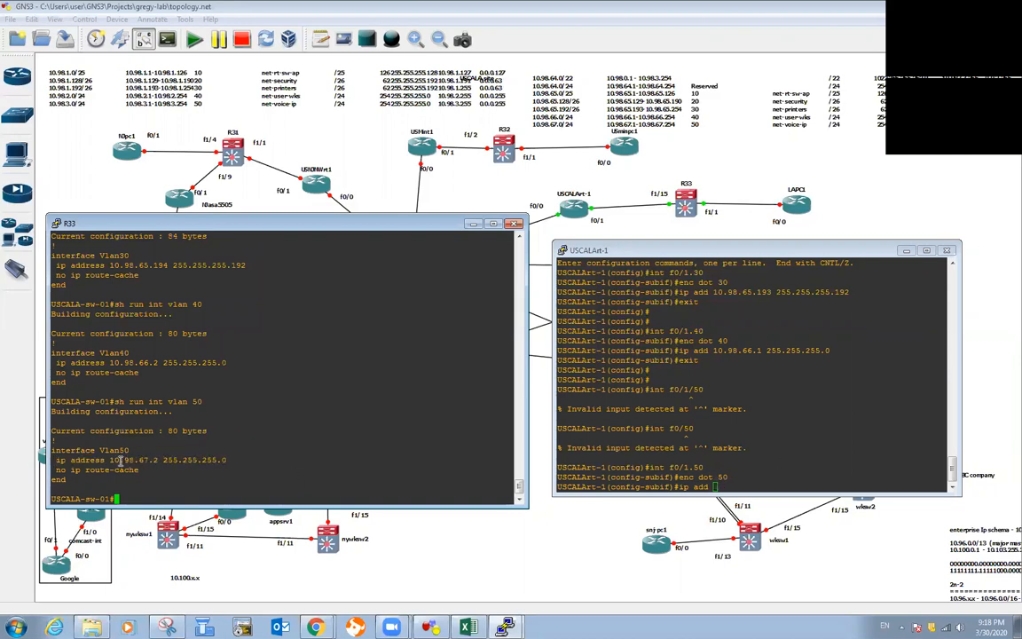
left_click_drag(106, 462, 225, 460)
key("ctrl+c")
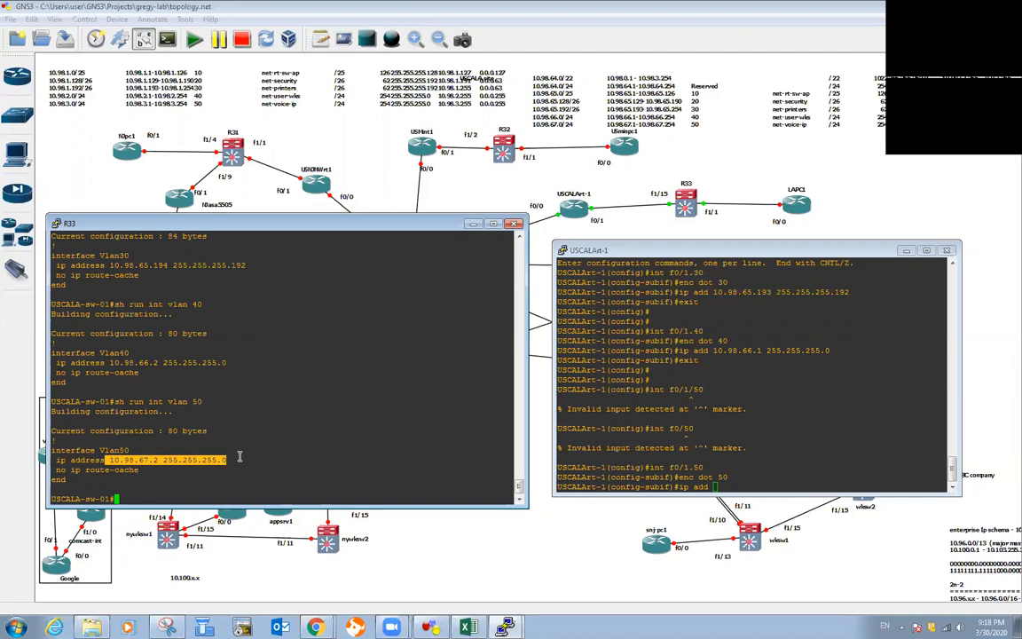
left_click(703, 482)
right_click(711, 484)
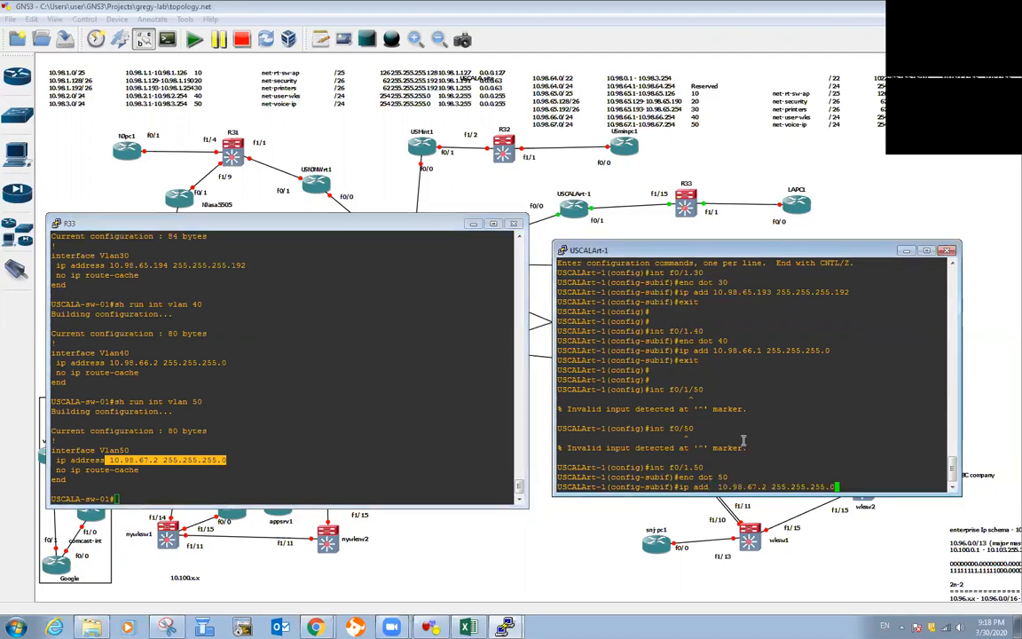
Step: Change the pasted address to 10.98.67.1 255.255.255.0, apply it to f0/1.50, and end configuration mode
key("Left")
key("Left")
key("Left")
key("Left")
key("Left")
key("Left")
key("Left")
key("Left")
key("Left")
key("Left")
key("Left")
key("Left")
key("Left")
key("Left")
key("BackSpace")
type("1")
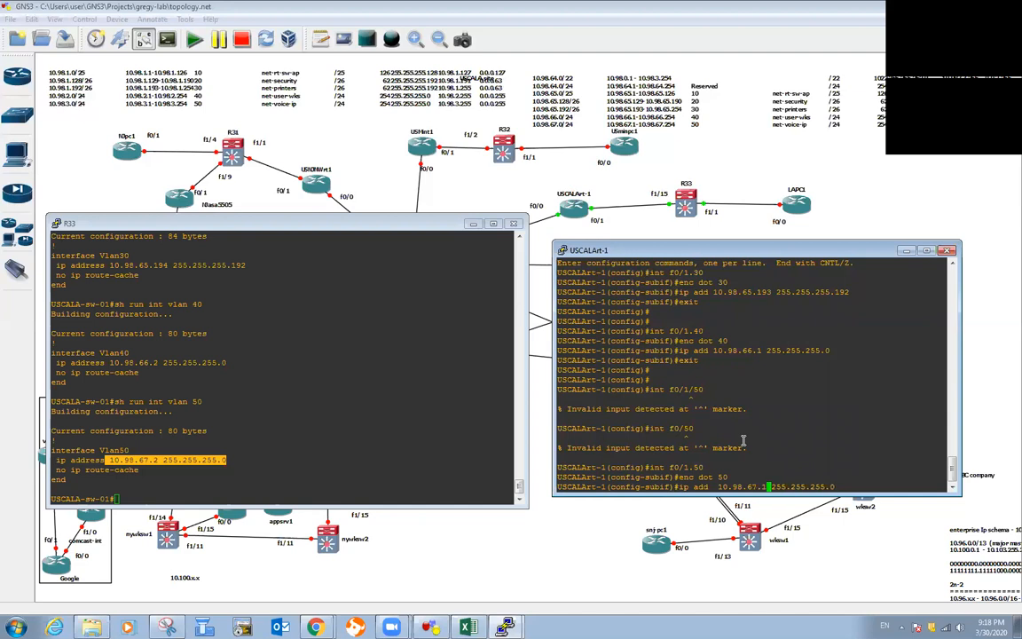
key("Return")
type("end")
key("Return")
key("Return")
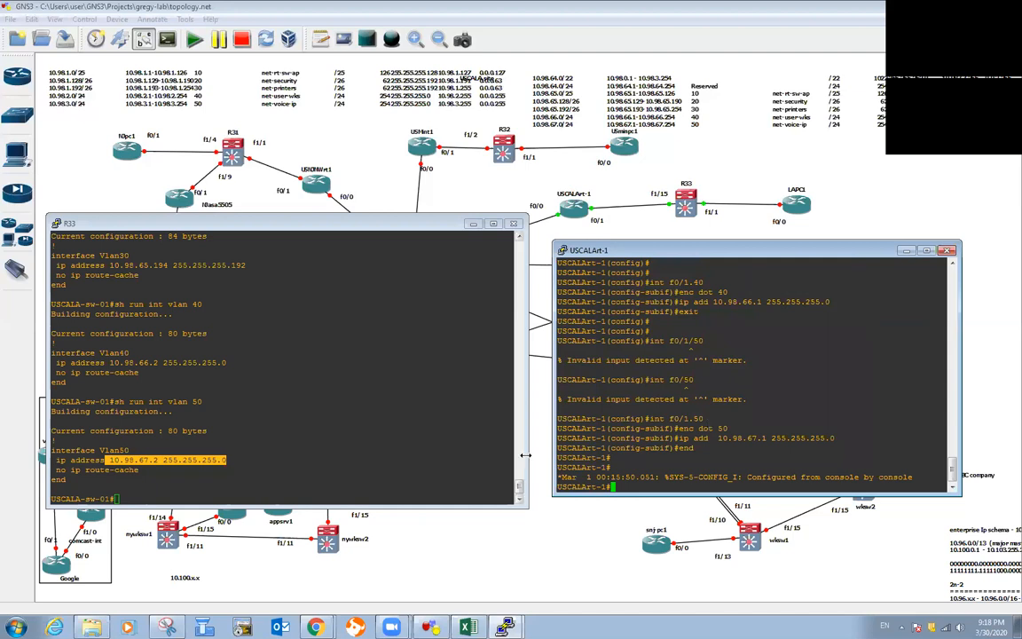
Step: Narrow the R33 console, widen the USCALArt-1 console, and show the router's brief IP interface summary
left_click_drag(525, 455, 470, 455)
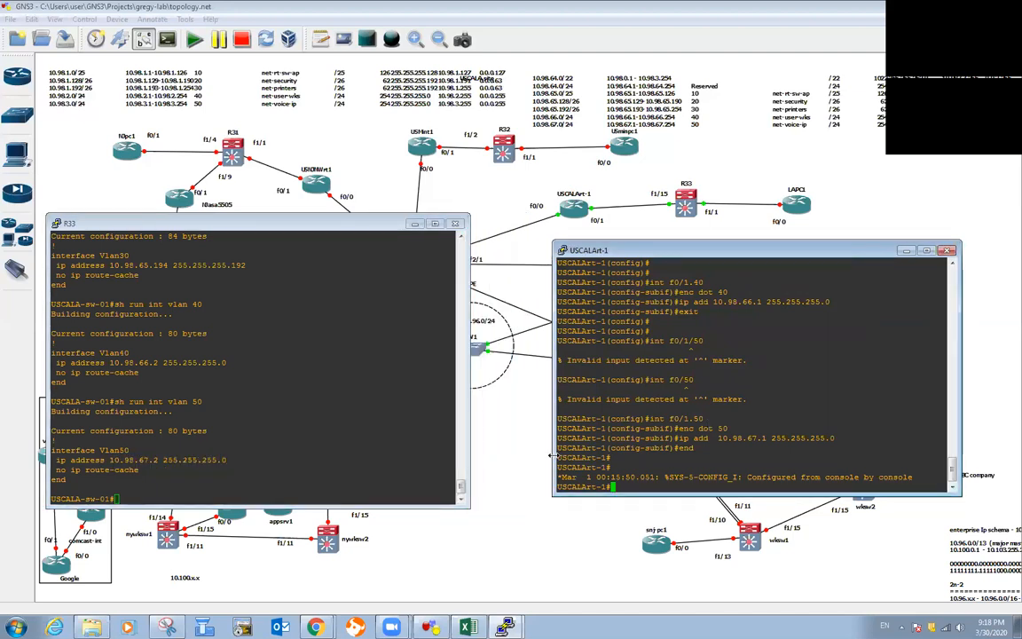
left_click_drag(552, 455, 488, 455)
type("sh")
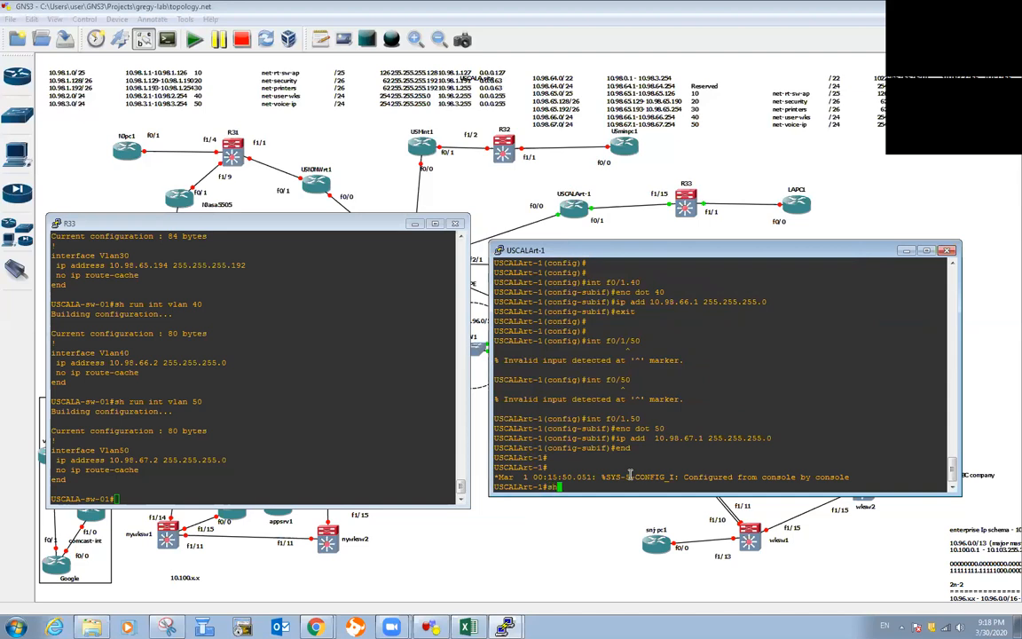
type("ow ip int b")
key("Return")
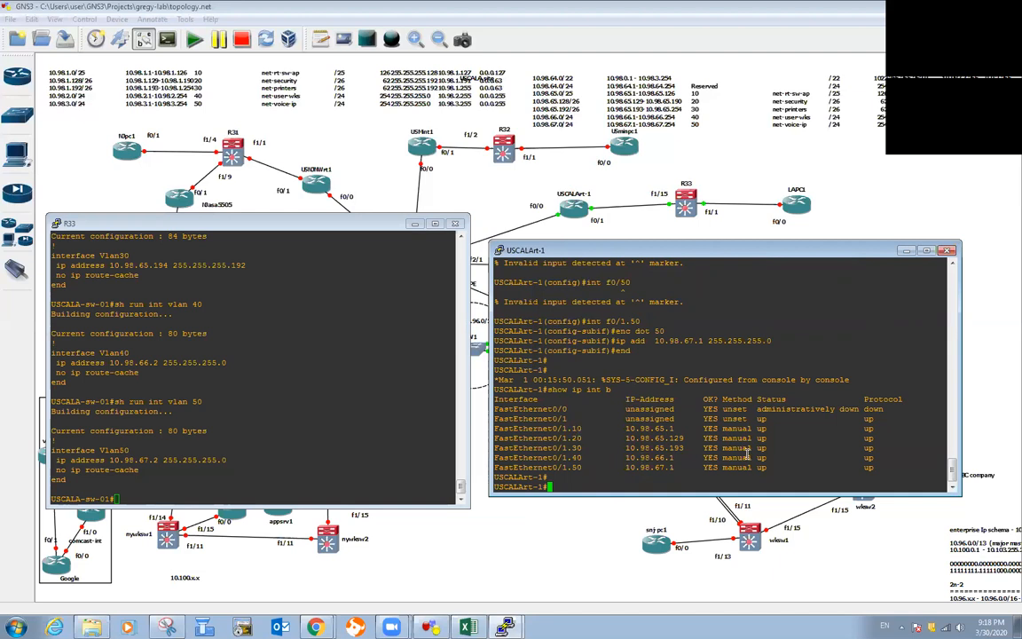
Step: Begin a ping command on USCALArt-1 and show the full brief IP interface summary on USCALA-sw-01
type("ping")
left_click(258, 447)
type("sh")
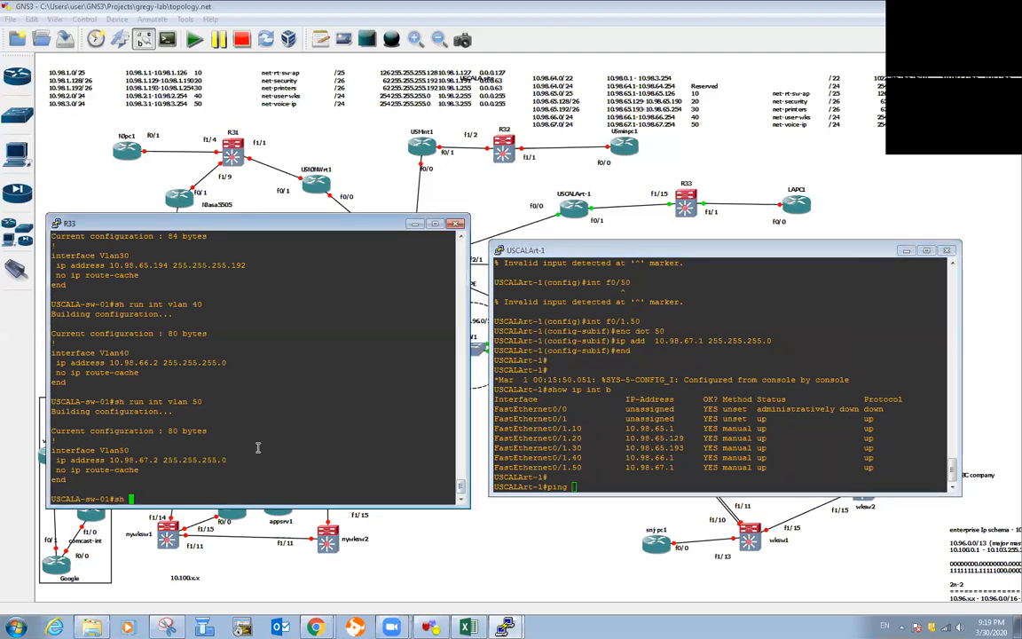
type(" ip int b")
key("Return")
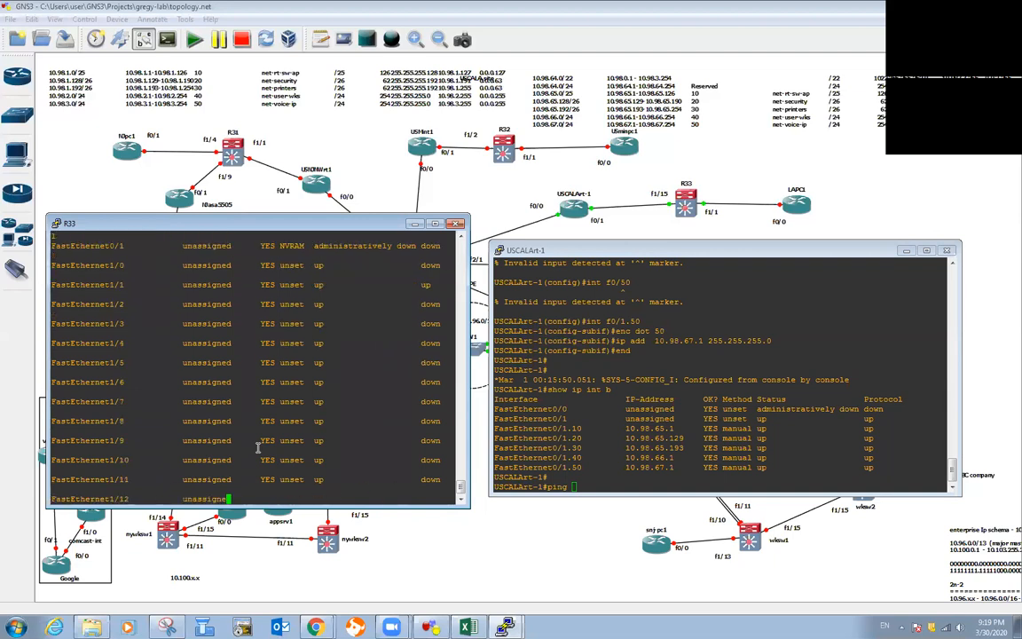
key("space")
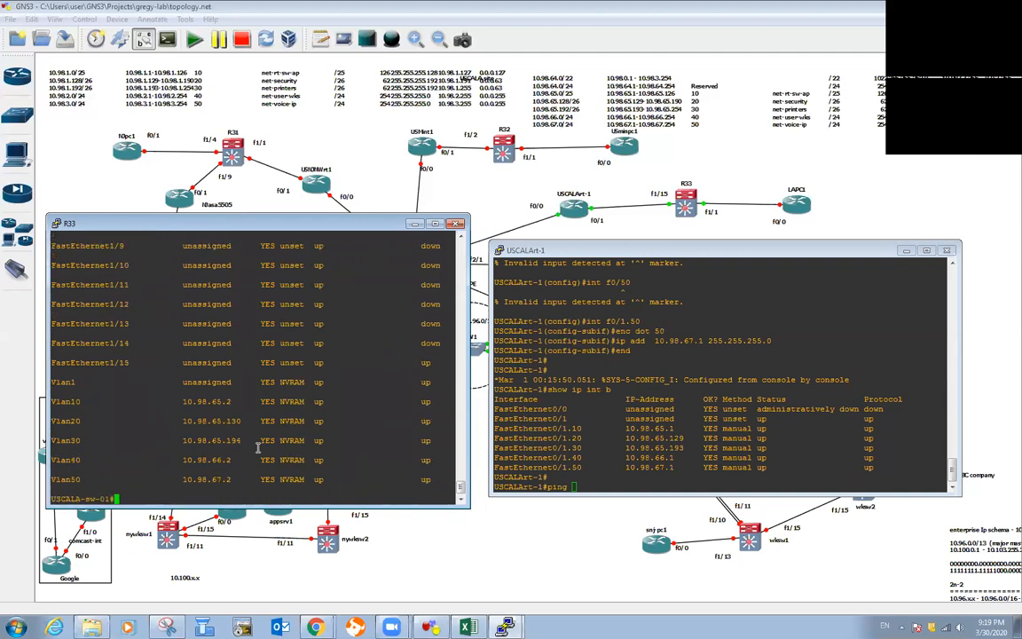
Step: Ping the switch's Vlan10 address 10.98.65.2 from USCALArt-1 twice
double_click(206, 401)
left_click(583, 487)
right_click(585, 487)
key("Return")
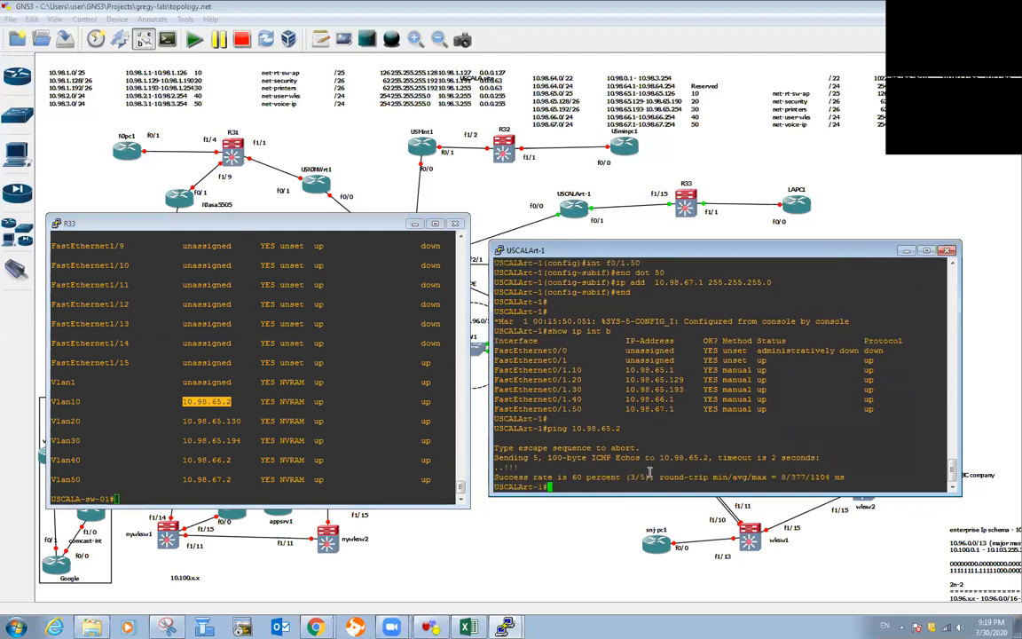
key("Up")
key("Return")
key("Return")
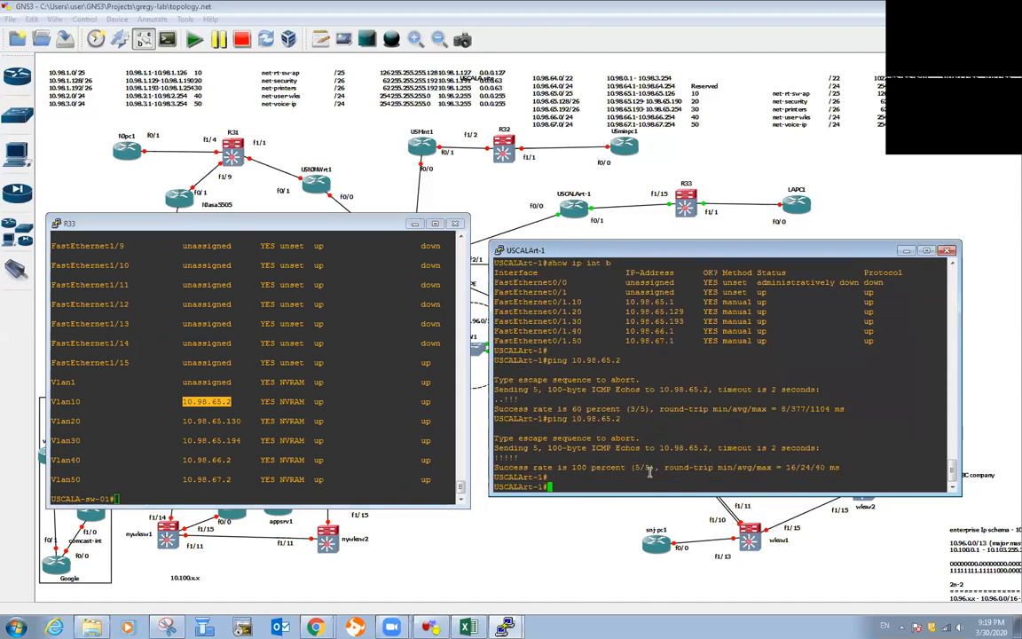
Step: Ping the switch's Vlan20 address 10.98.65.130 from USCALArt-1 twice
type("ping")
left_click(173, 424)
left_click_drag(183, 421, 238, 422)
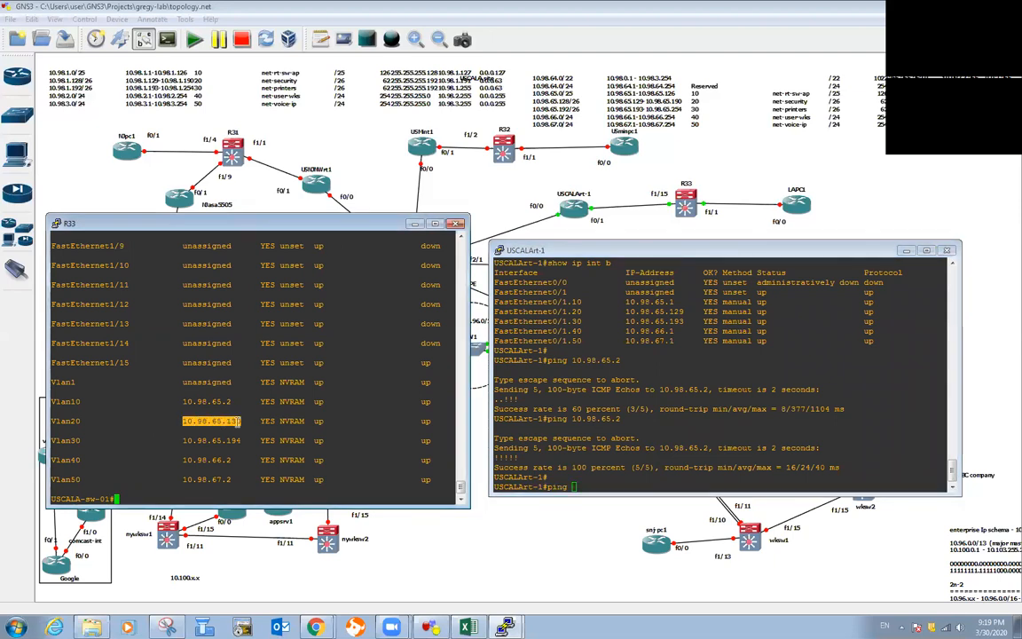
left_click(578, 482)
right_click(577, 484)
key("Return")
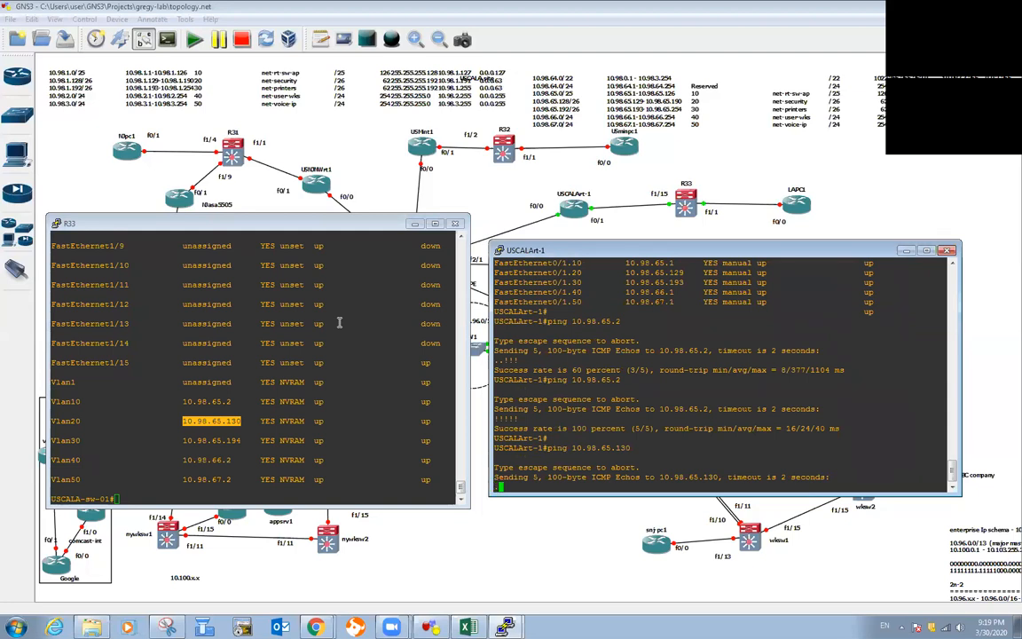
key("Return")
key("Up")
key("Return")
key("Return")
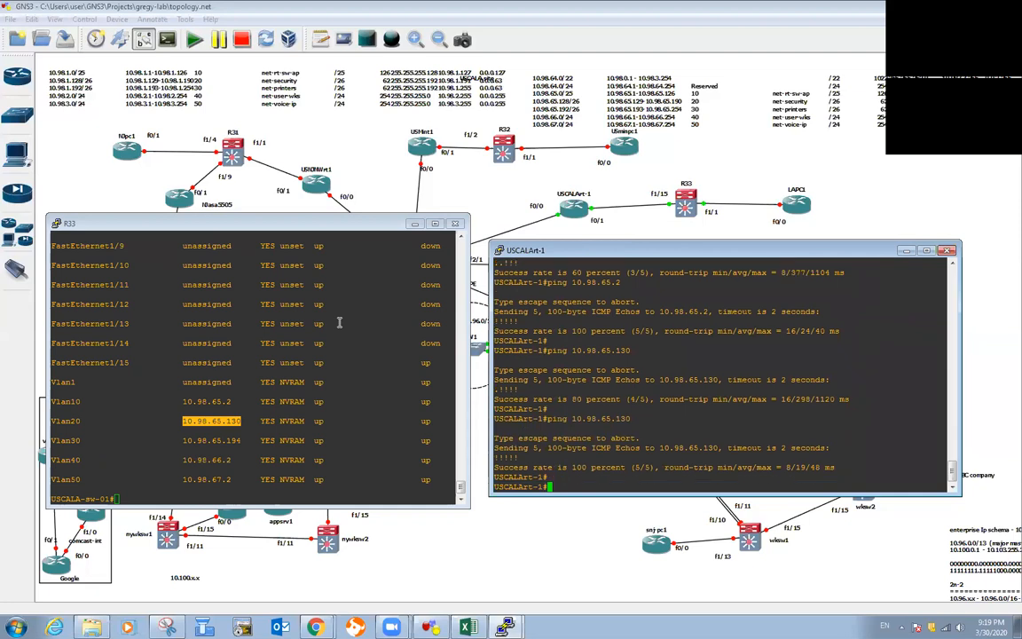
Step: Ping the switch's Vlan30 address 10.98.65.194 from USCALArt-1
type("ping")
left_click_drag(180, 441, 240, 441)
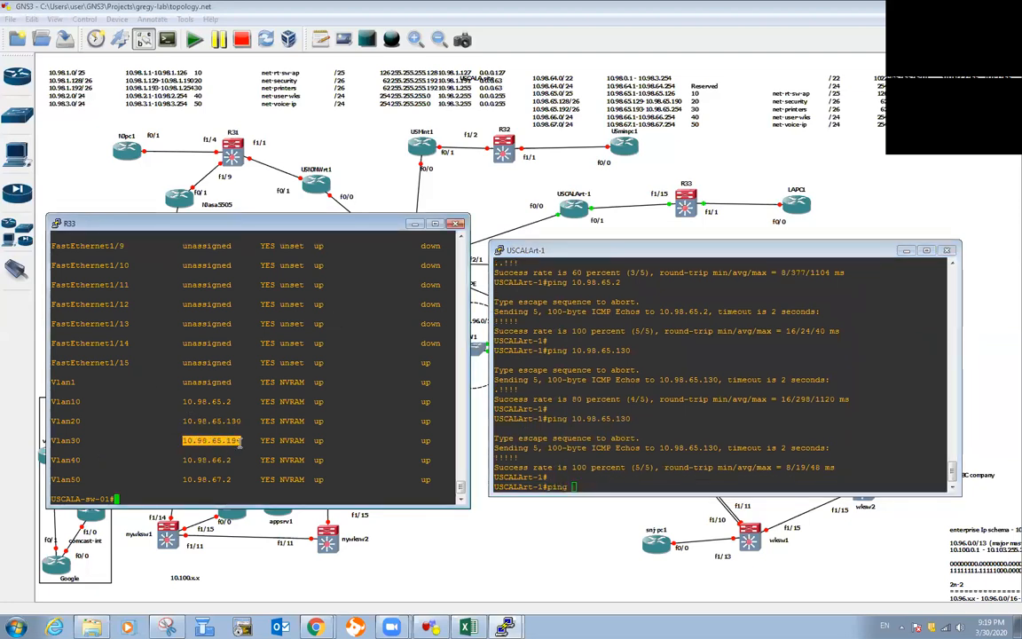
right_click(561, 465)
key("Return")
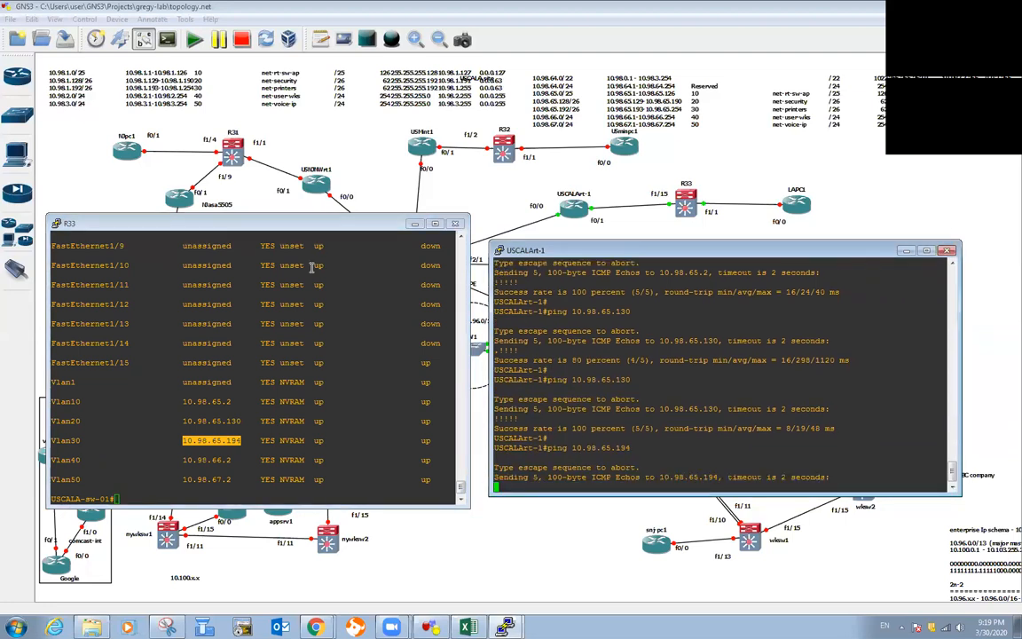
Step: Ping the switch's Vlan40 address 10.98.66.2 from USCALArt-1
left_click_drag(180, 460, 230, 459)
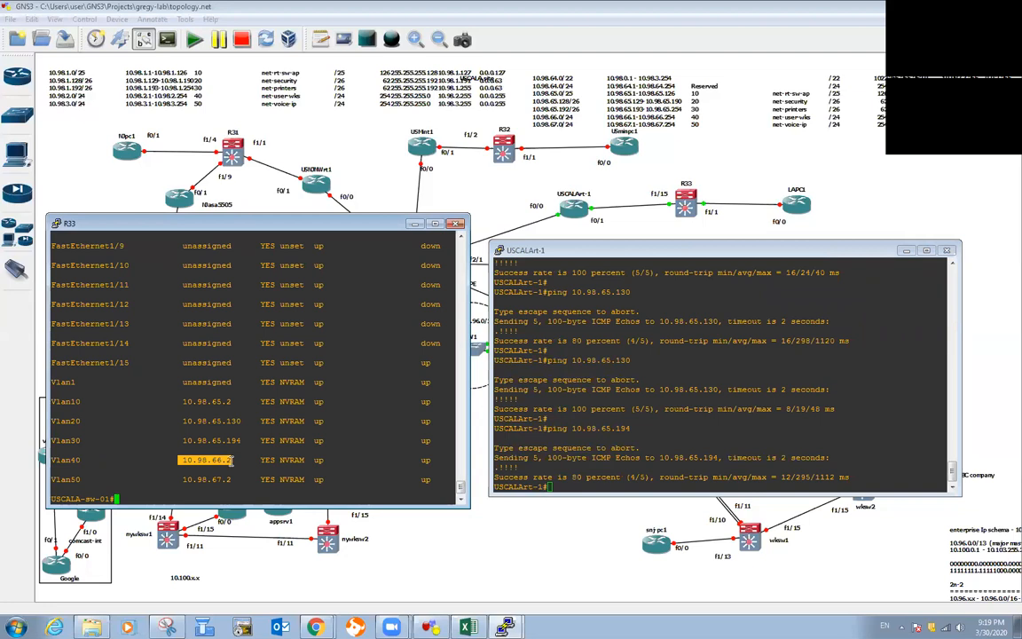
left_click(527, 433)
type("ping")
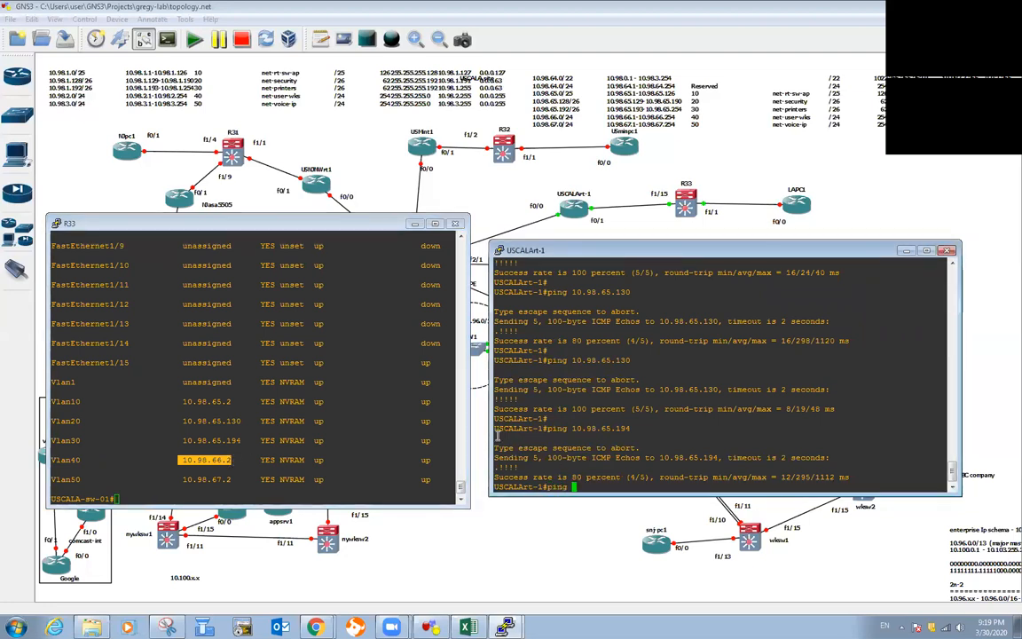
right_click(724, 440)
key("Return")
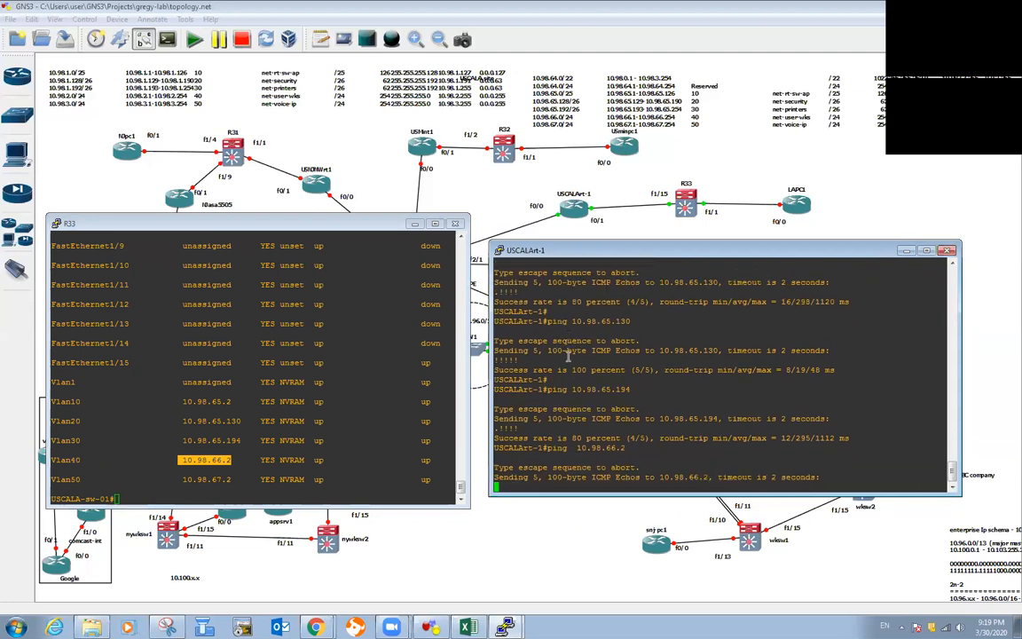
Step: Ping the switch's Vlan50 address 10.98.67.2 from USCALArt-1
left_click(184, 480)
left_click_drag(185, 480, 235, 480)
left_click(609, 487)
type("ping")
right_click(583, 481)
key("Return")
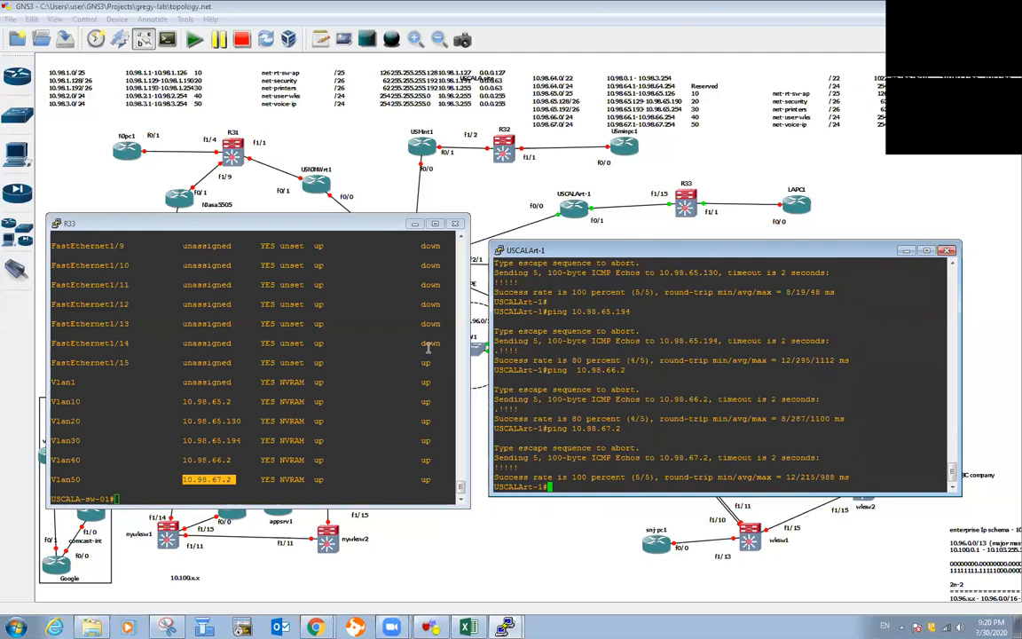
key("Return")
key("Return")
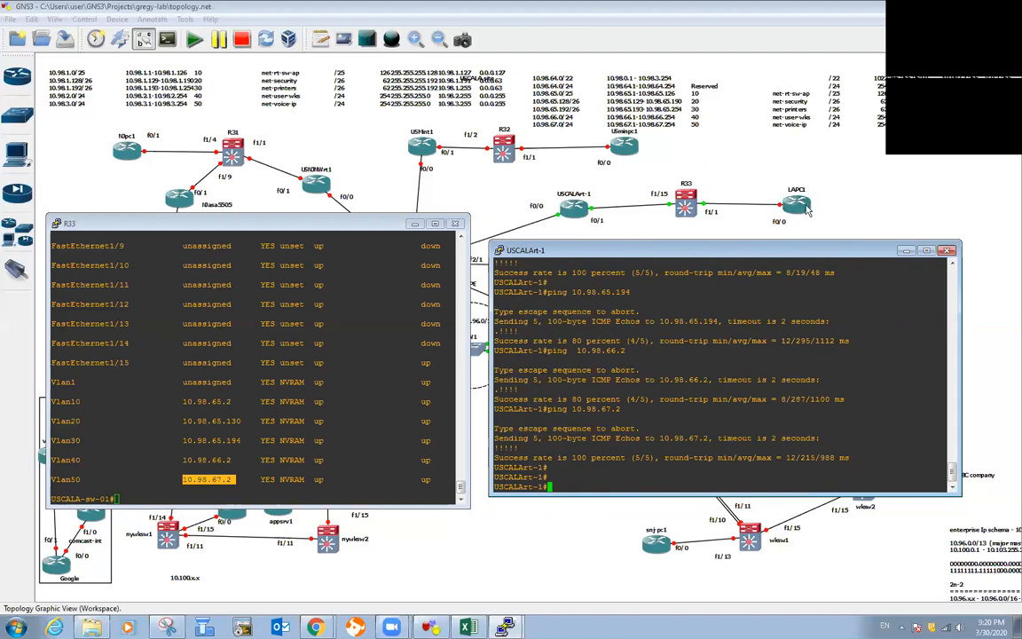
left_click(905, 251)
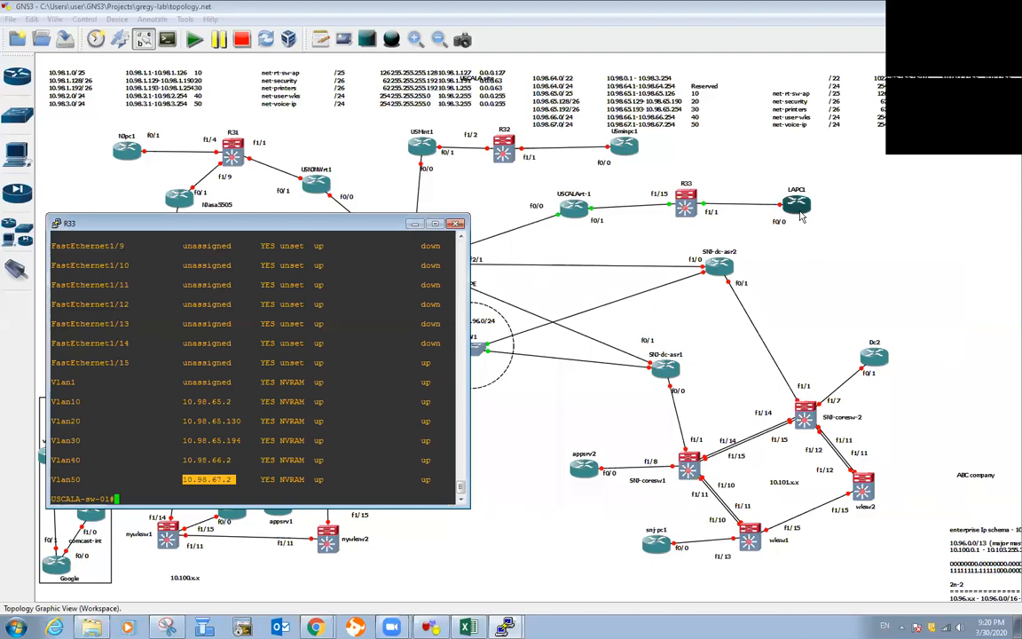
right_click(800, 211)
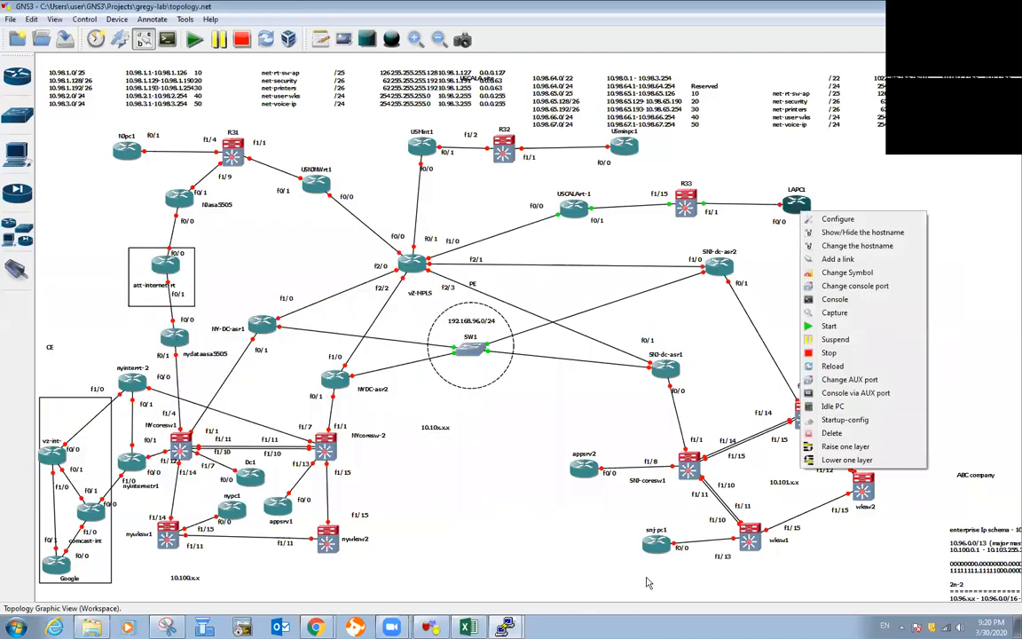
left_click(505, 627)
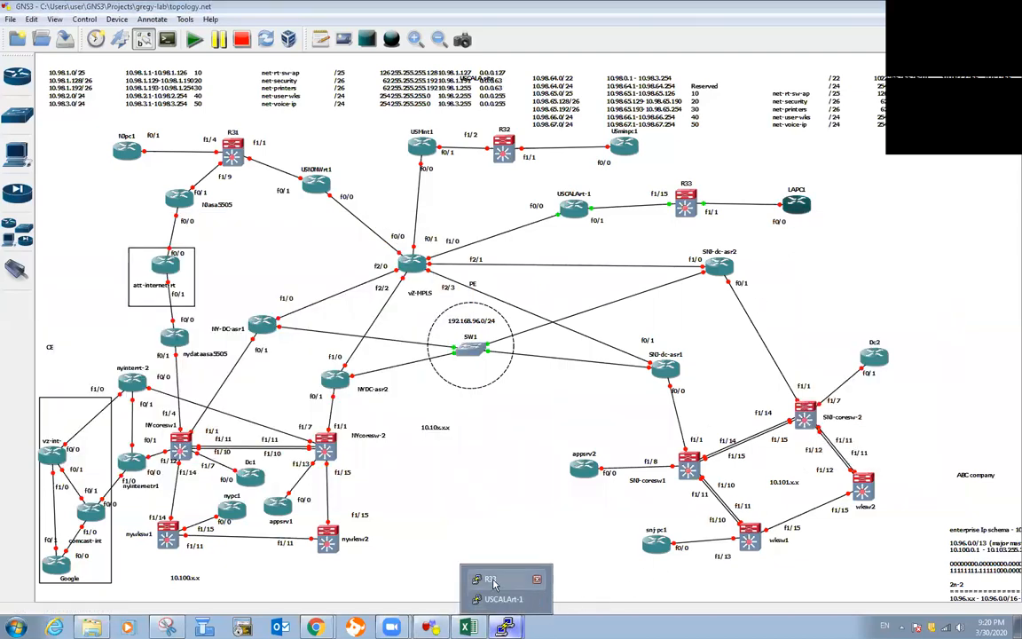
left_click(497, 598)
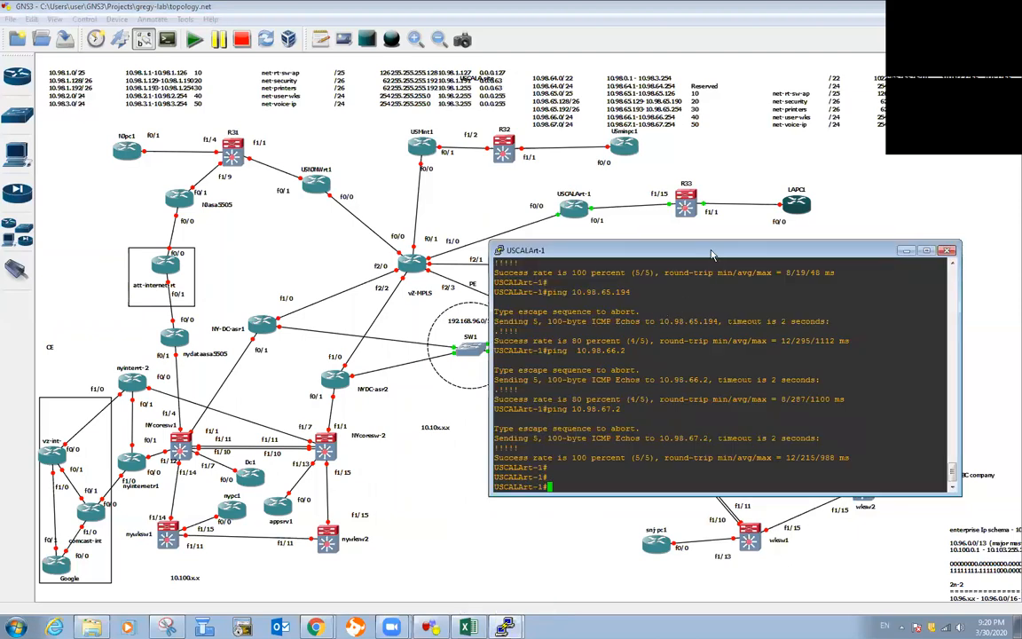
Step: Move the USCALArt-1 console clear of LAPC1 in the topology and show the router's brief IP interface summary again
left_click_drag(711, 255, 279, 217)
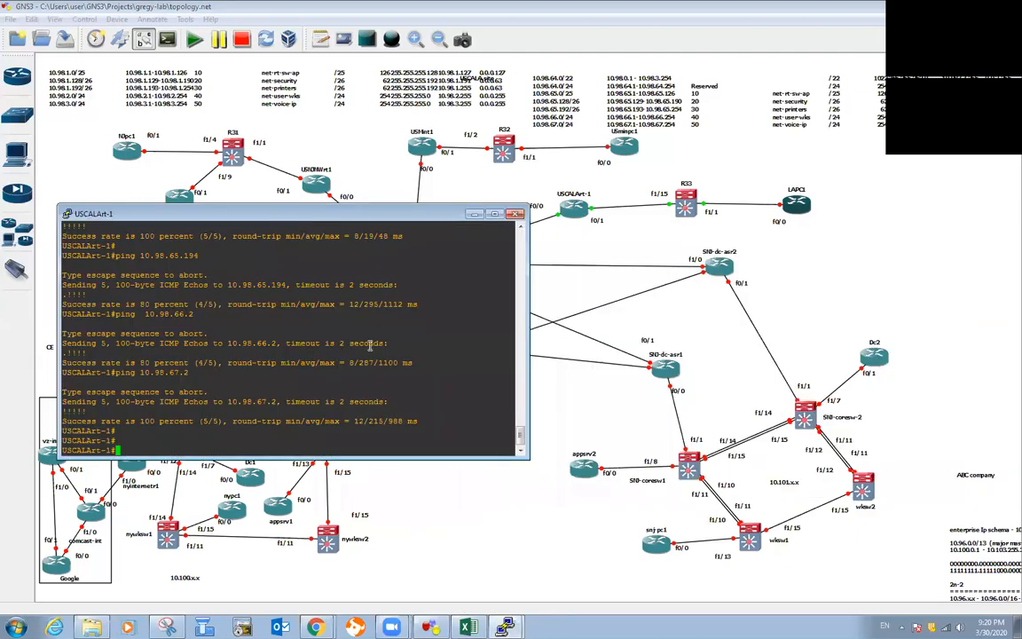
type("sh ip int b")
key("Return")
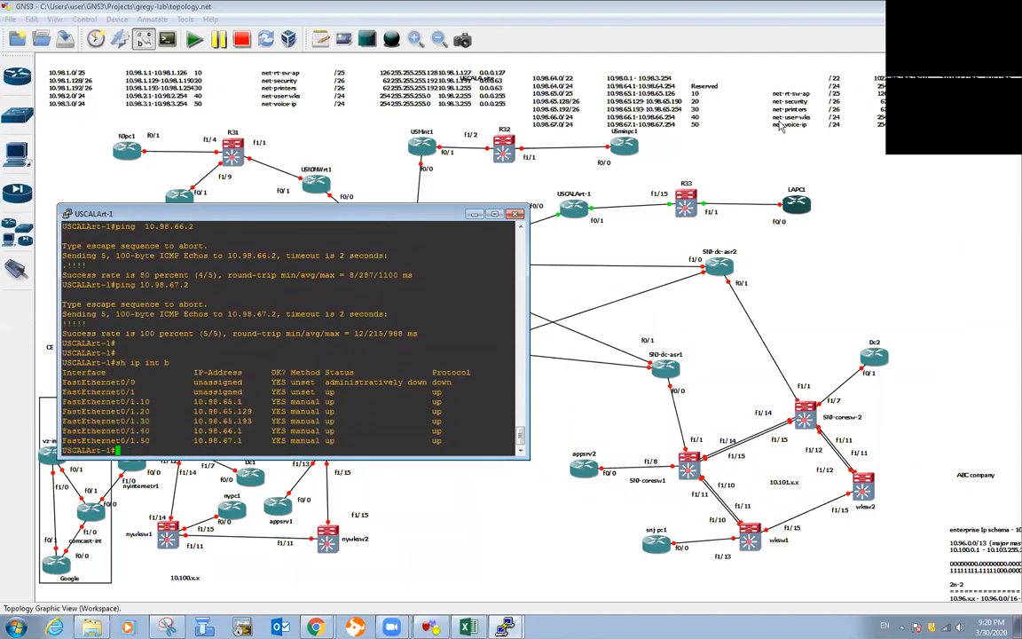
Step: Start LAPC1, open its console, and move and narrow the console window so LAPC1 and USCALArt-1 stay visible in the topology
right_click(801, 209)
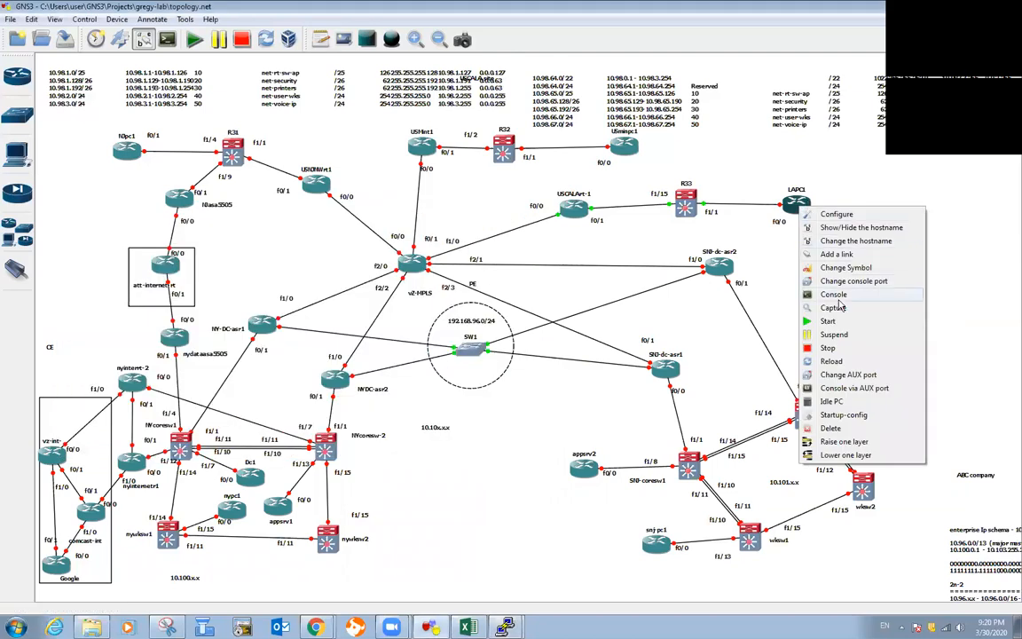
left_click(834, 318)
right_click(798, 207)
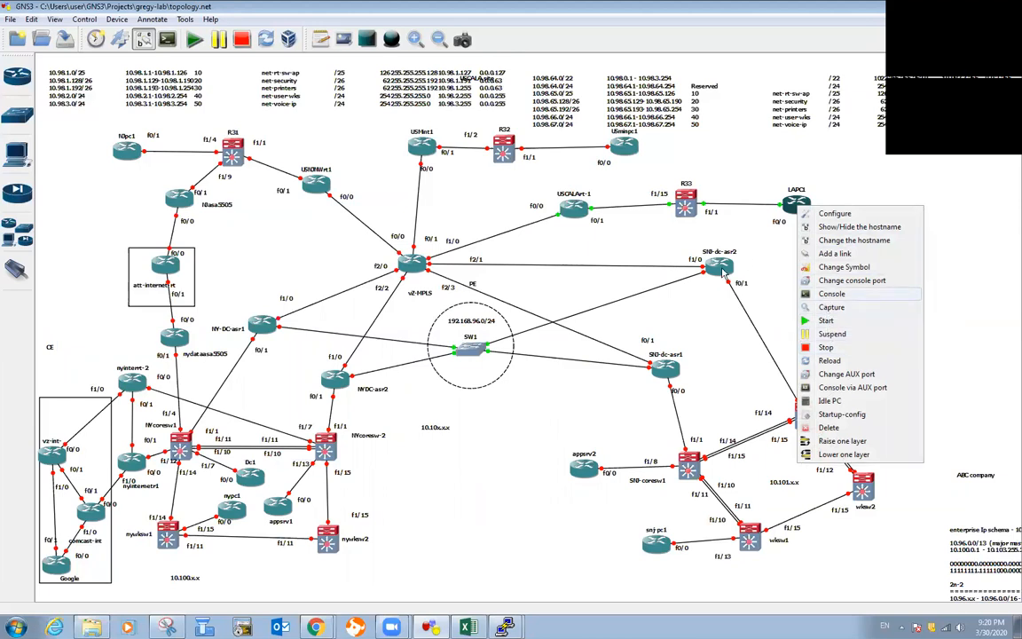
left_click(650, 324)
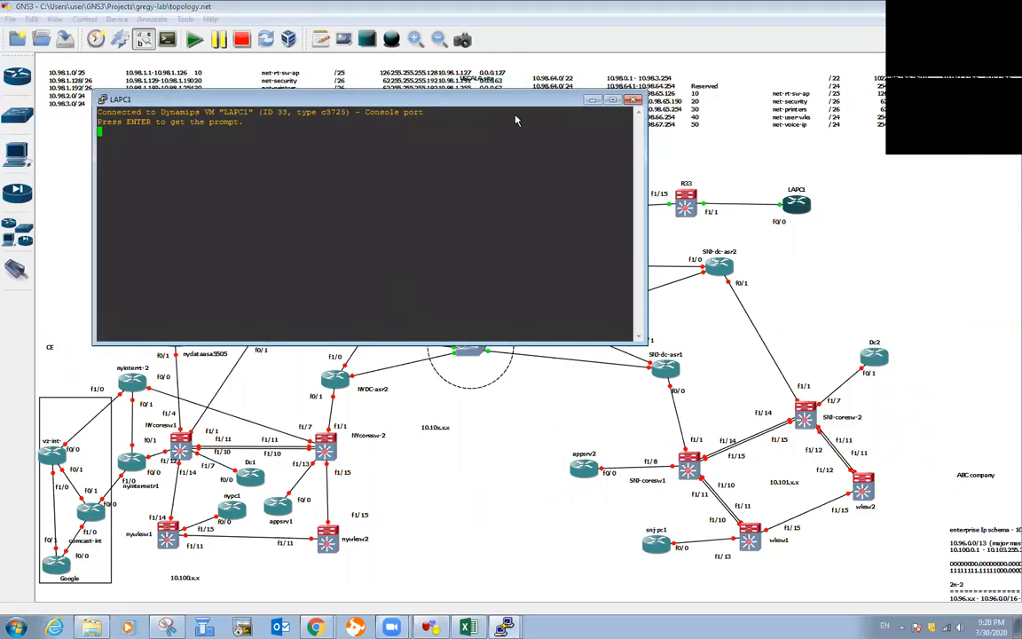
left_click_drag(514, 101, 863, 286)
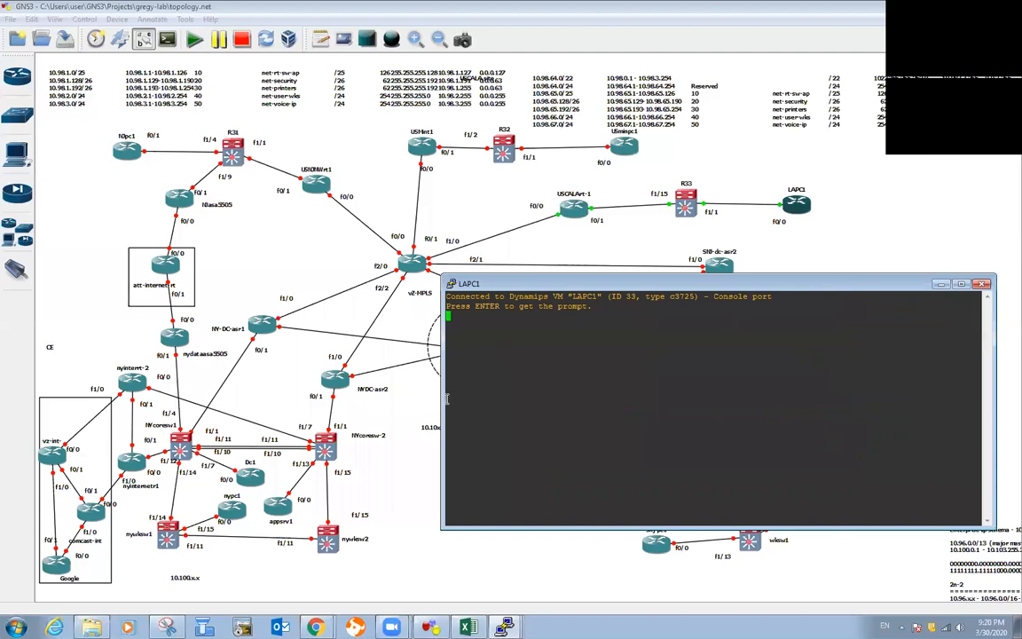
left_click_drag(443, 399, 573, 405)
key("Return")
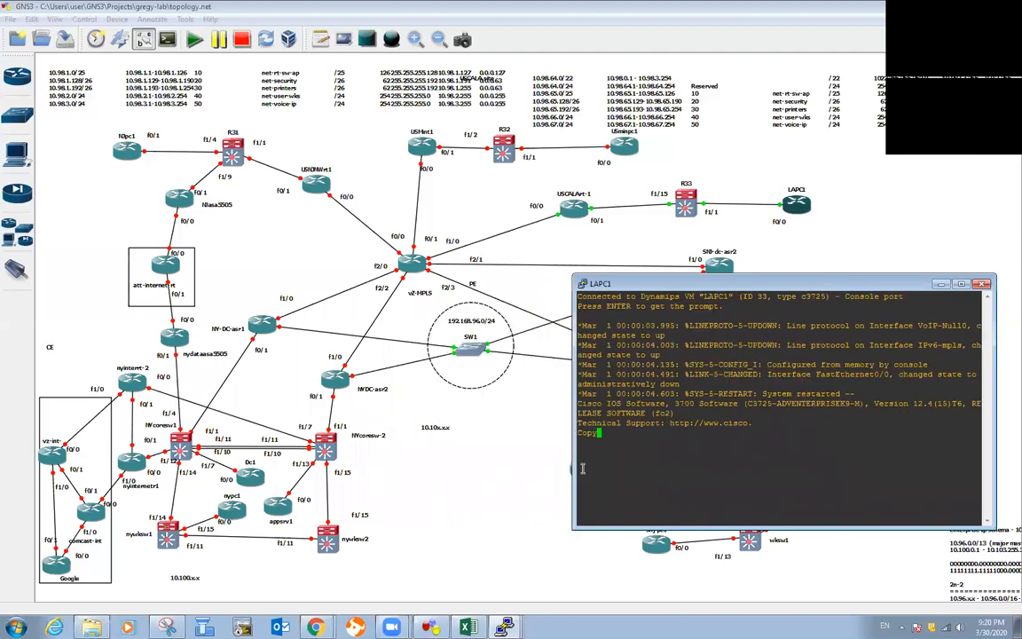
Step: Bring the USCALArt-1 console back beside the LAPC1 console and return to LAPC1's prompt
left_click(505, 627)
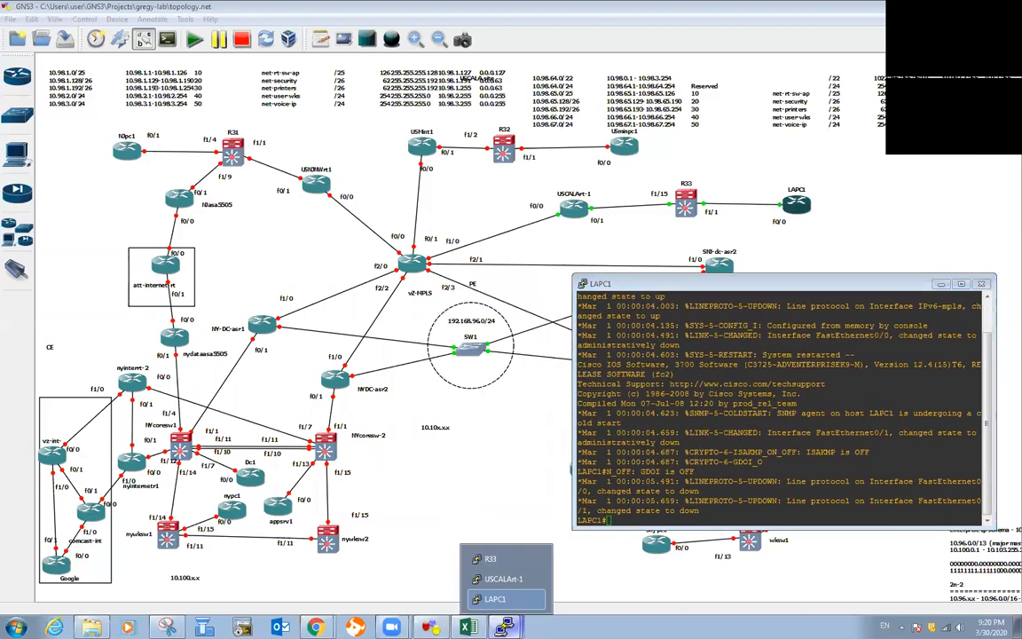
left_click(503, 579)
left_click(739, 473)
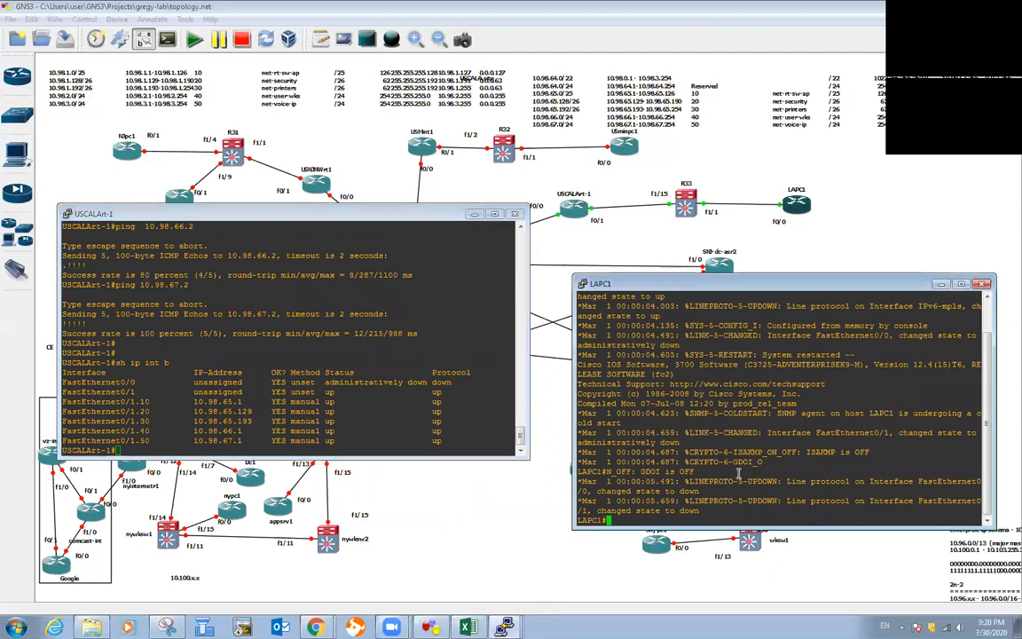
Step: Enter global configuration mode on LAPC1 and disable IP routing
key("Return")
key("Return")
type("config t")
key("Return")
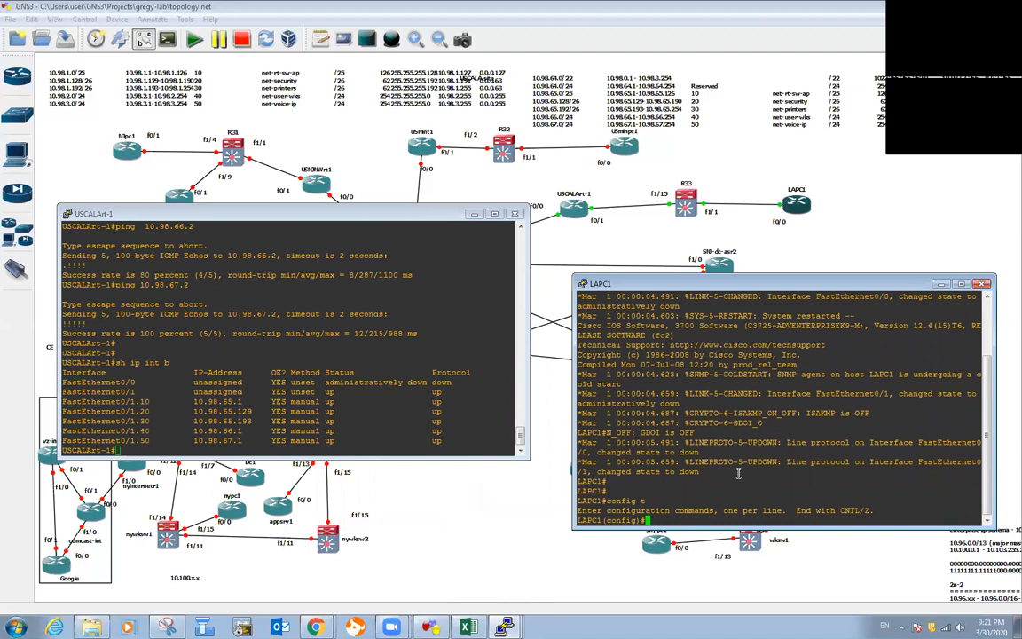
type("no ip routing")
key("Return")
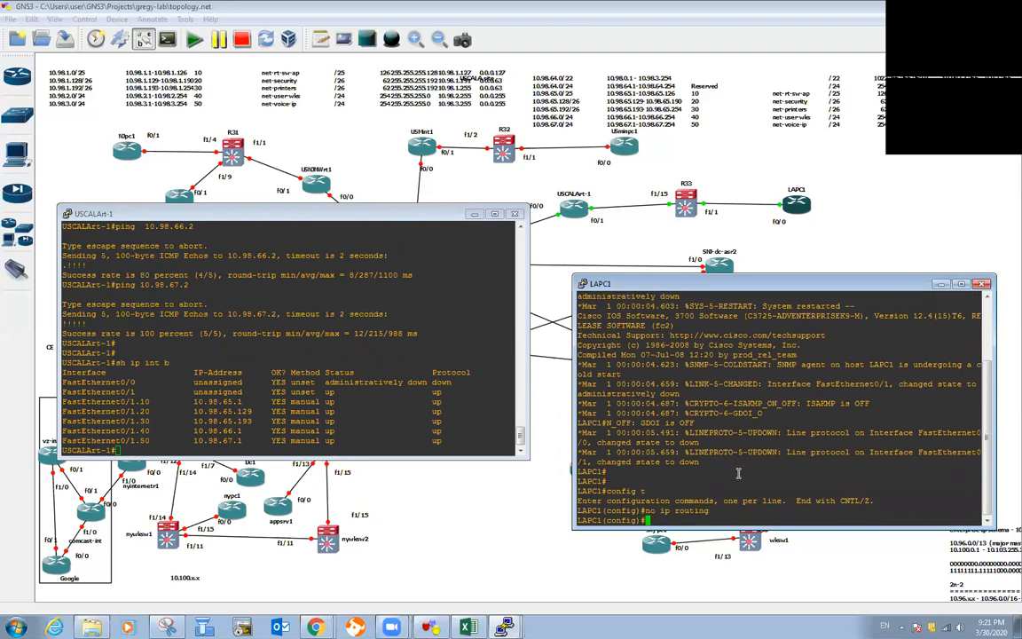
key("Return")
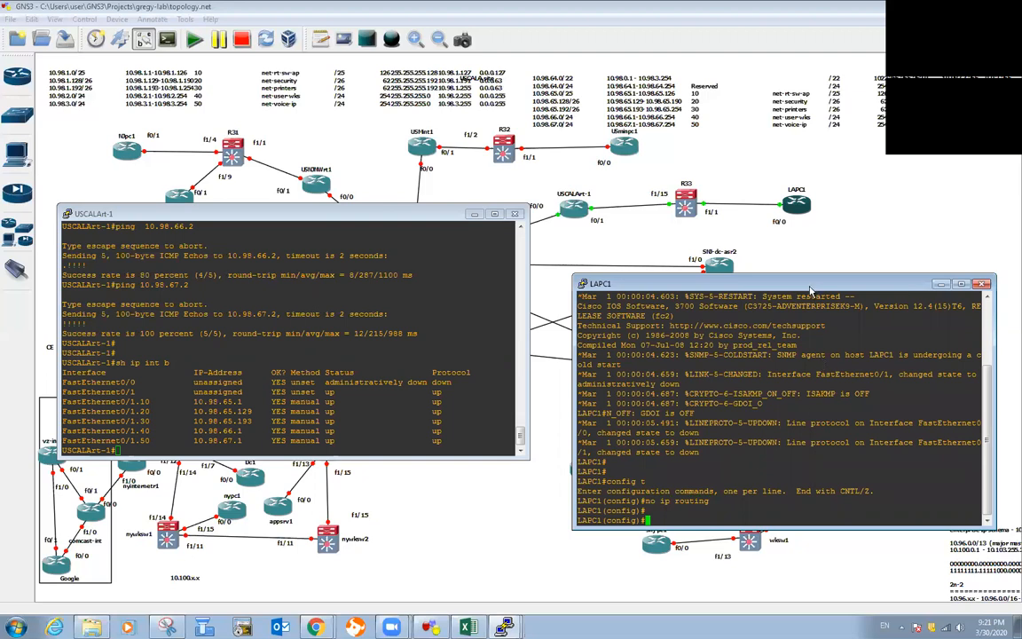
Step: Begin the IP address command on LAPC1's f0/0 and look up the VLAN 40 net-user-wks range in the Excel IP schema workbook
left_click_drag(810, 291, 783, 250)
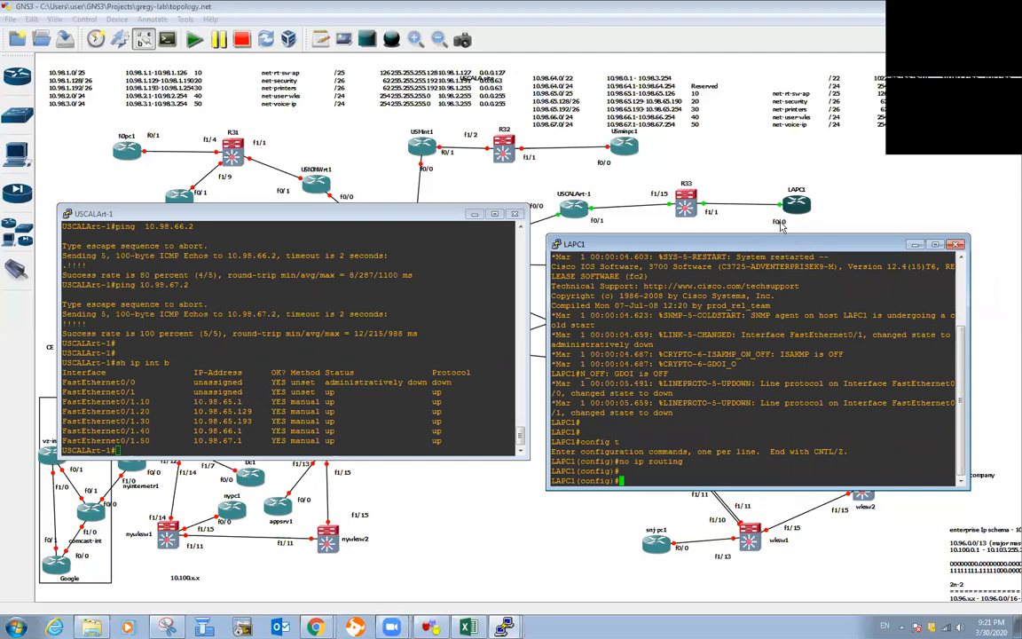
type("int f0/0")
key("Return")
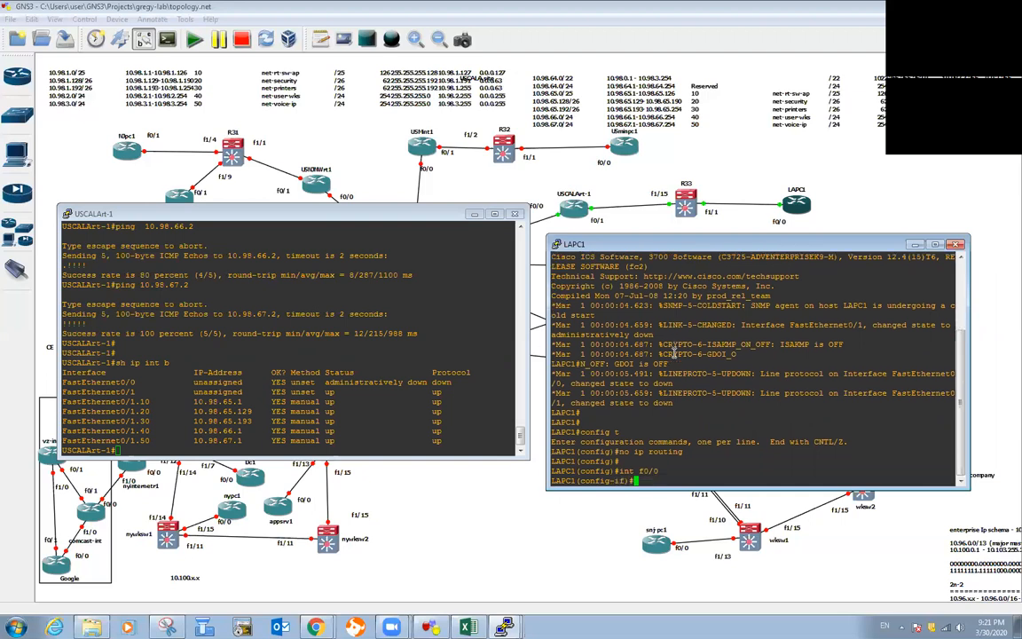
type("ip add")
key("alt+Tab")
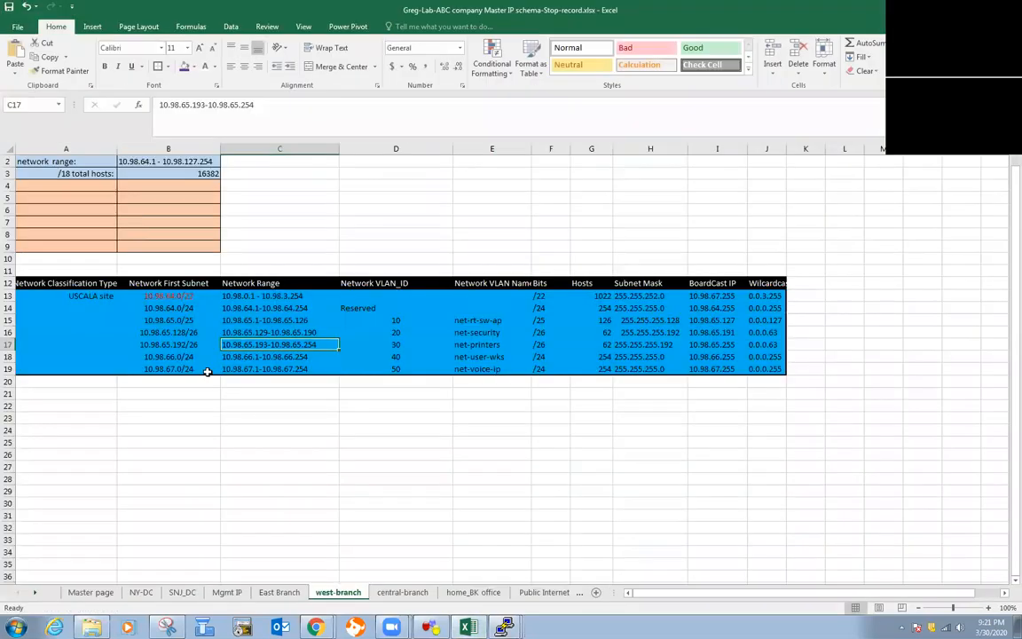
left_click(492, 359)
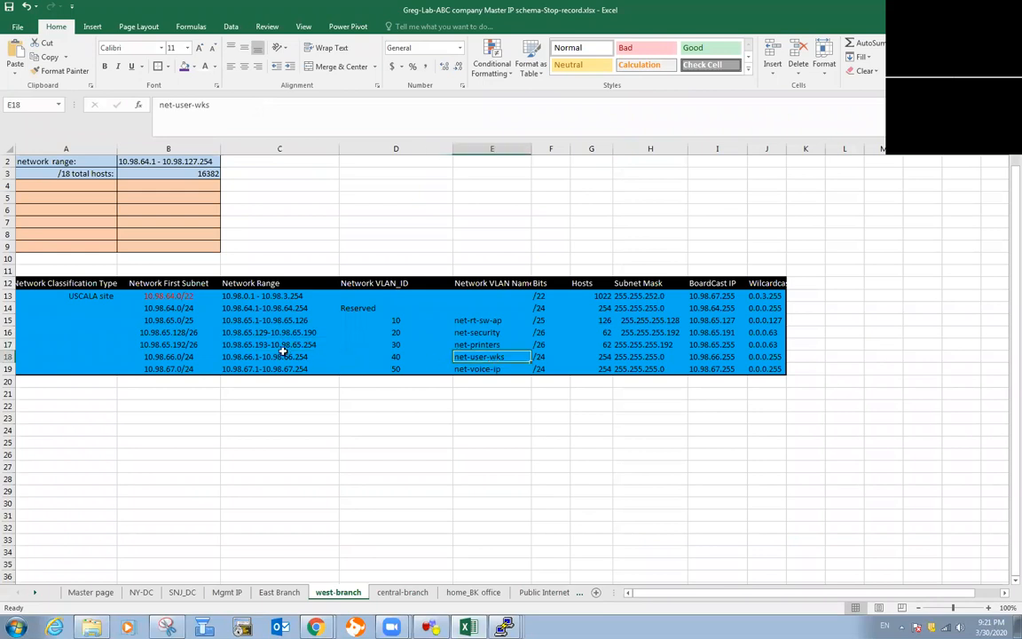
left_click(180, 359)
left_click(271, 359)
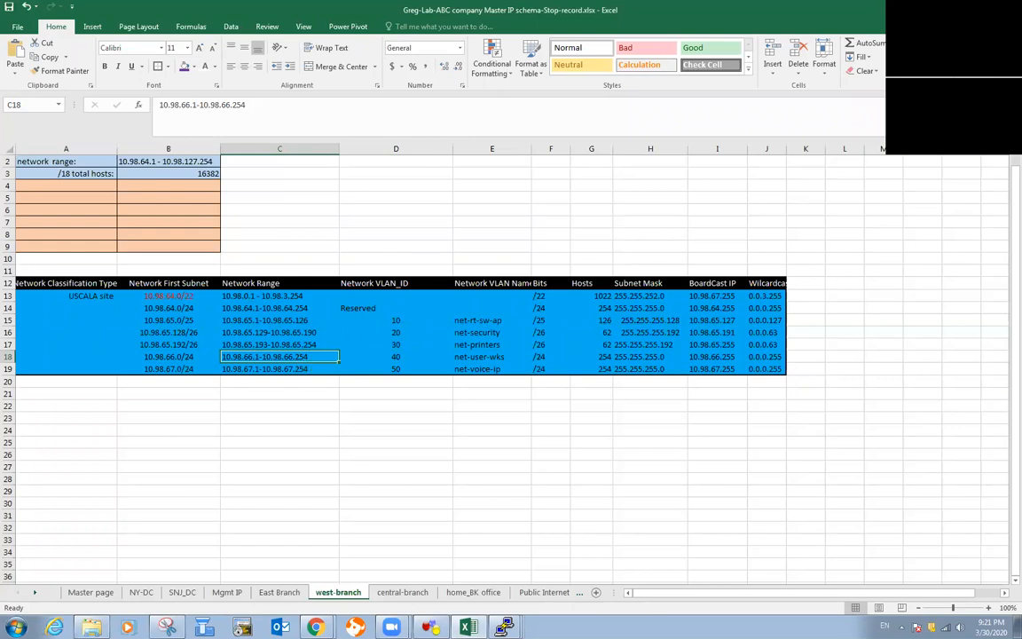
Step: Return to the LAPC1 console and assign 10.98.66.100 with mask 255.255.255.0 to f0/0
key("alt+Tab")
type("10")
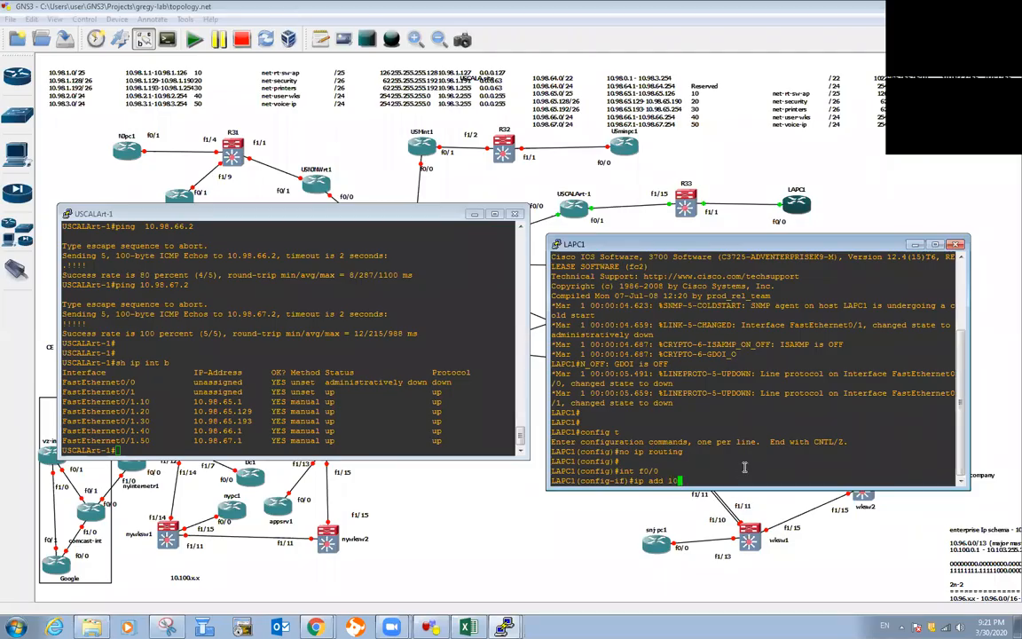
type(".98.66.100 255.255.255")
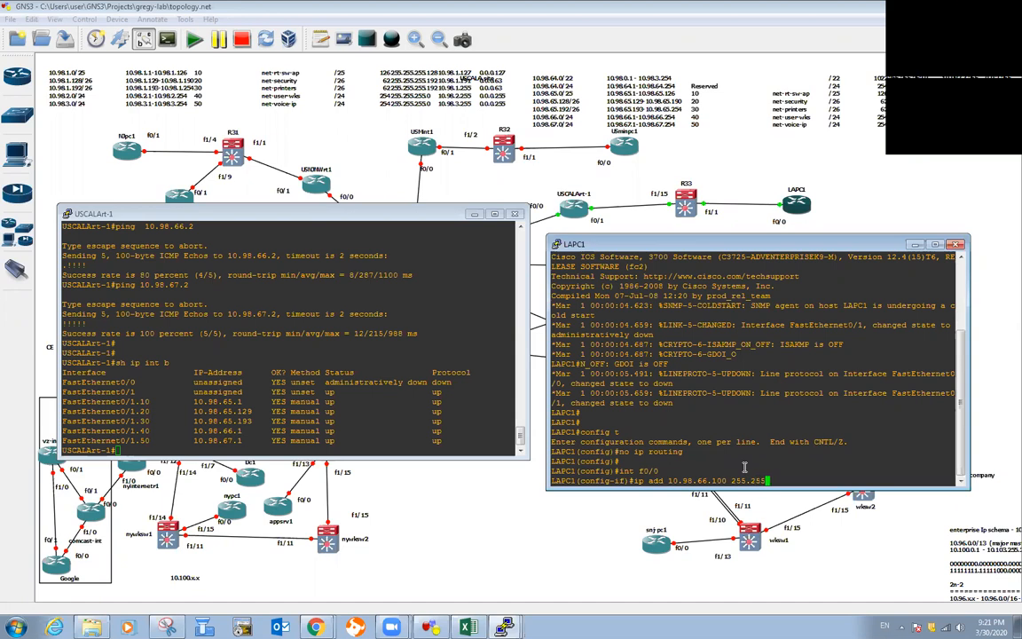
type(".0")
key("Return")
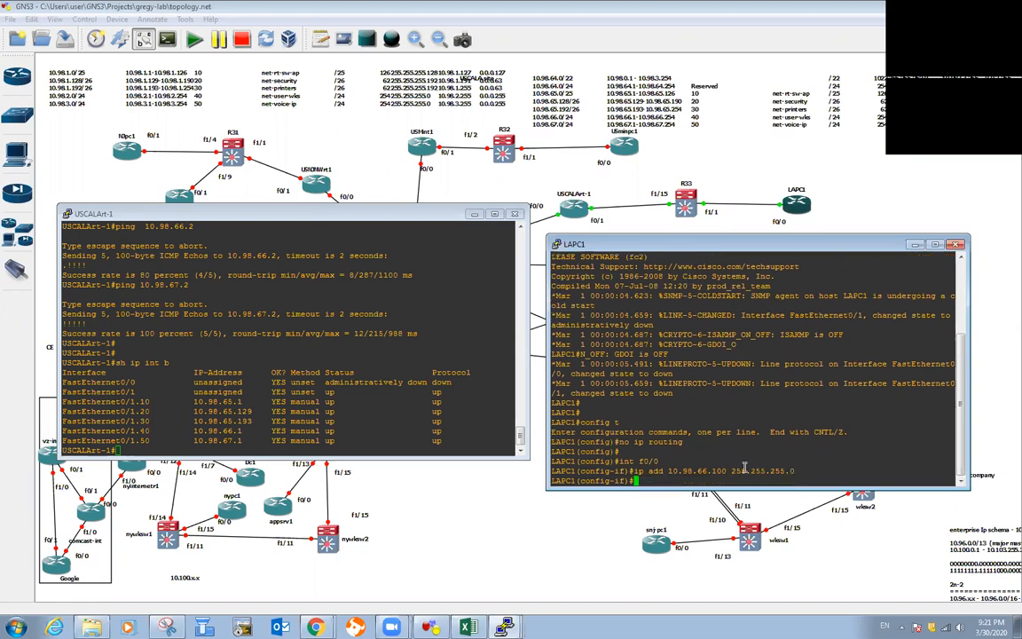
Step: Set LAPC1's f0/0 to speed 100 and full duplex, enable it, and exit interface configuration
type("speed 100")
key("Return")
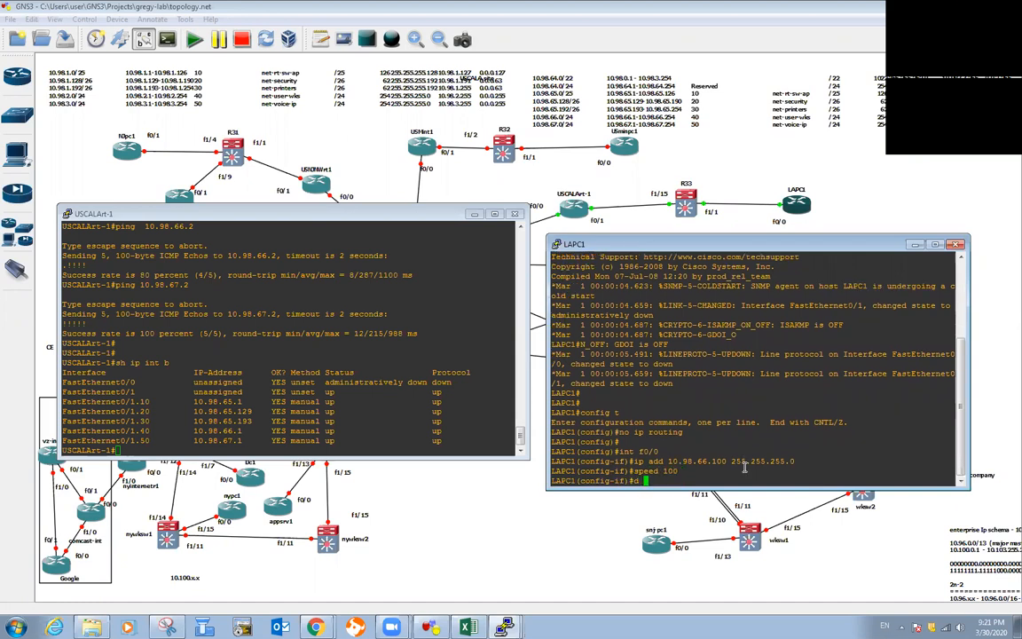
type("du full")
key("Return")
type("no sh")
key("Return")
type("exit")
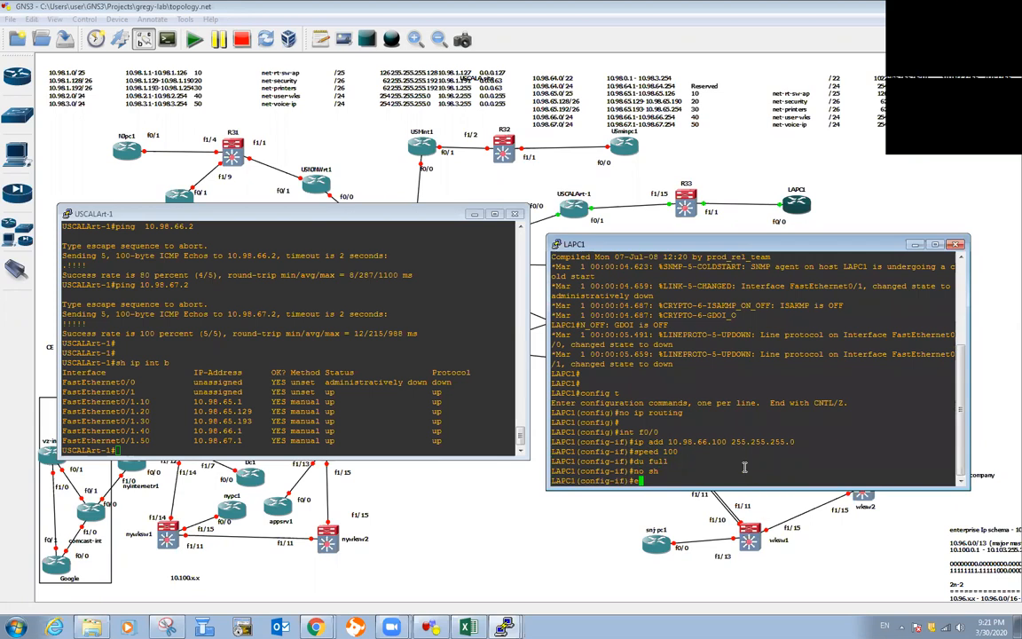
key("Return")
key("Return")
key("Return")
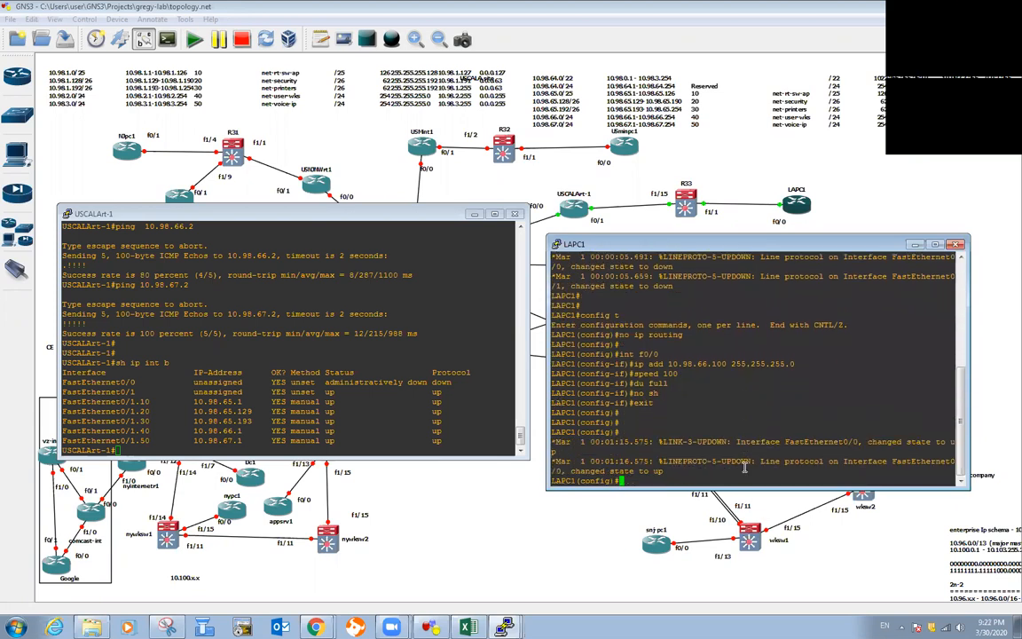
Step: Set LAPC1's default gateway to USCALArt-1's FastEthernet0/1.40 address, 10.98.66.1, and leave configuration mode
key("Return")
type("ip default-")
key("Tab")
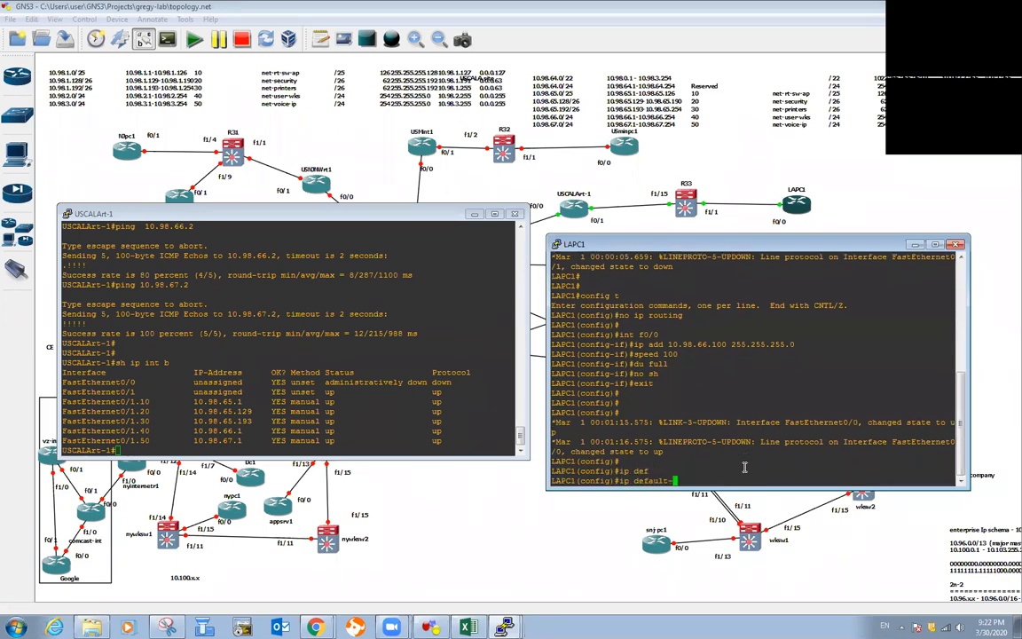
type("g")
key("Tab")
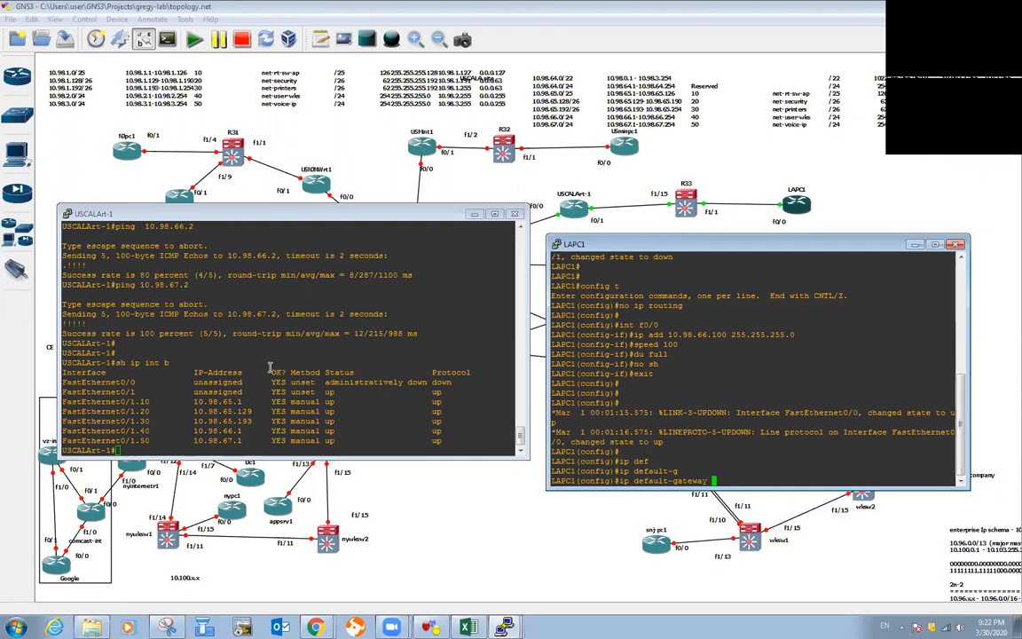
double_click(210, 430)
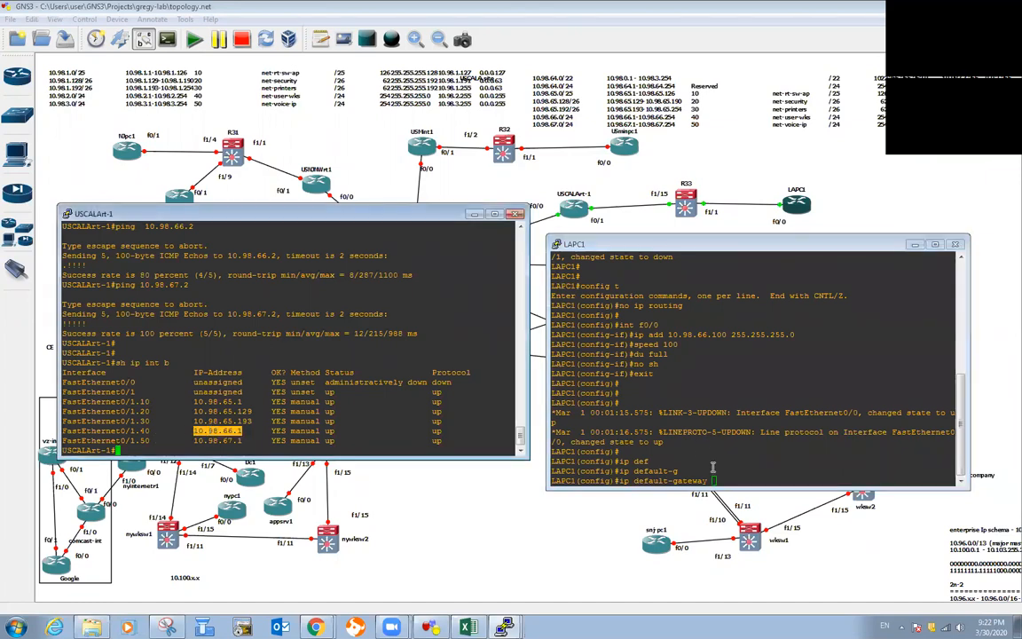
right_click(712, 479)
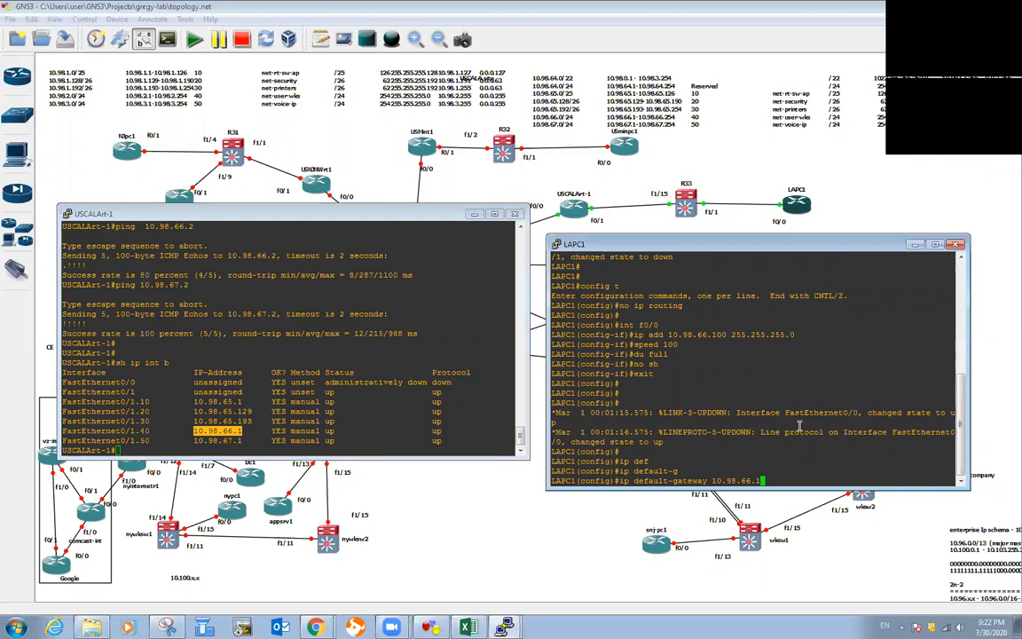
key("Return")
key("Return")
type("end")
key("BackSpace")
key("BackSpace")
type("end")
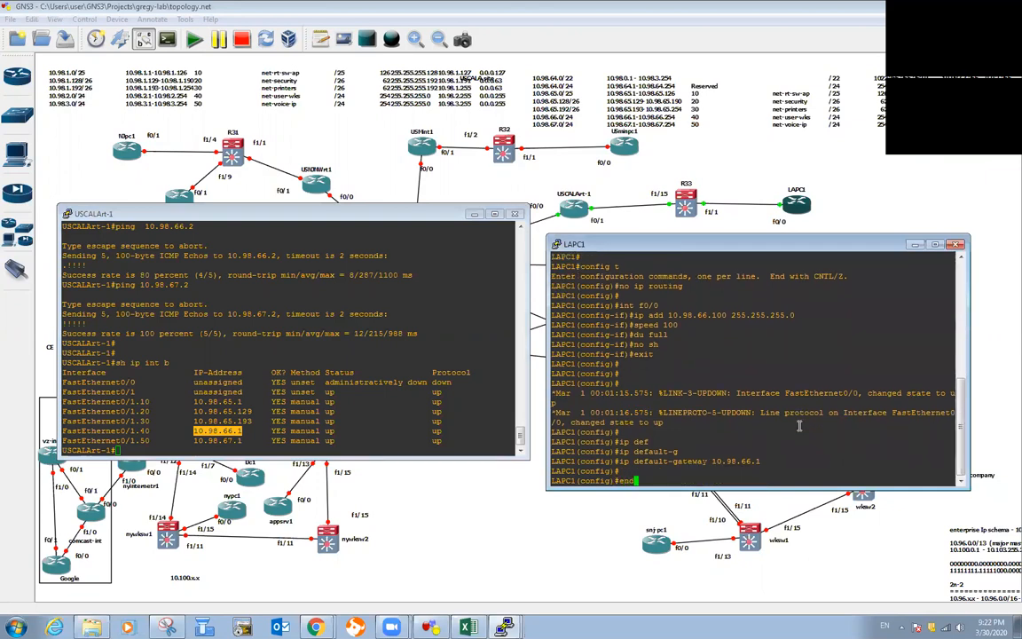
key("Return")
key("Return")
Step: Show LAPC1's brief IP interface summary
type("sh ipint")
key("BackSpace")
key("BackSpace")
key("BackSpace")
key("BackSpace")
type("int b")
key("Return")
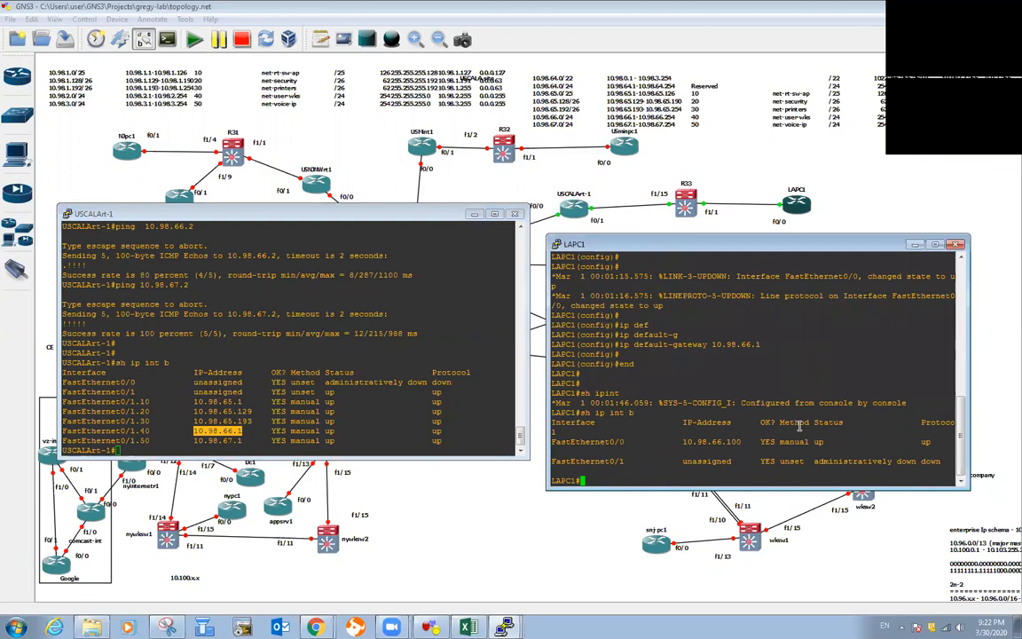
key("Return")
key("Return")
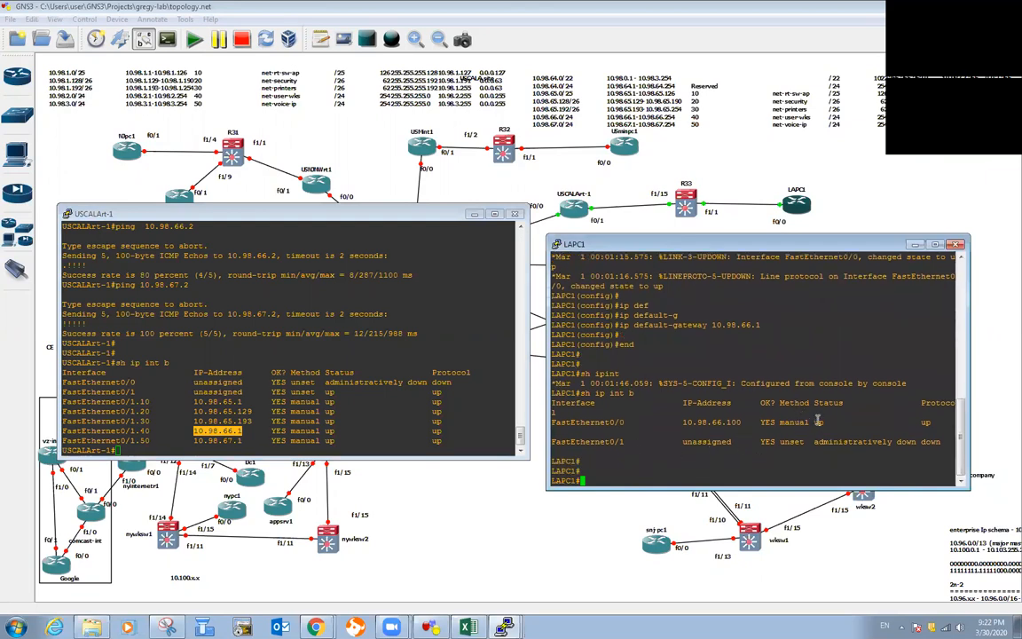
Step: Ping the default gateway 10.98.66.1 from LAPC1
type("ping 10.98.66.1")
key("Return")
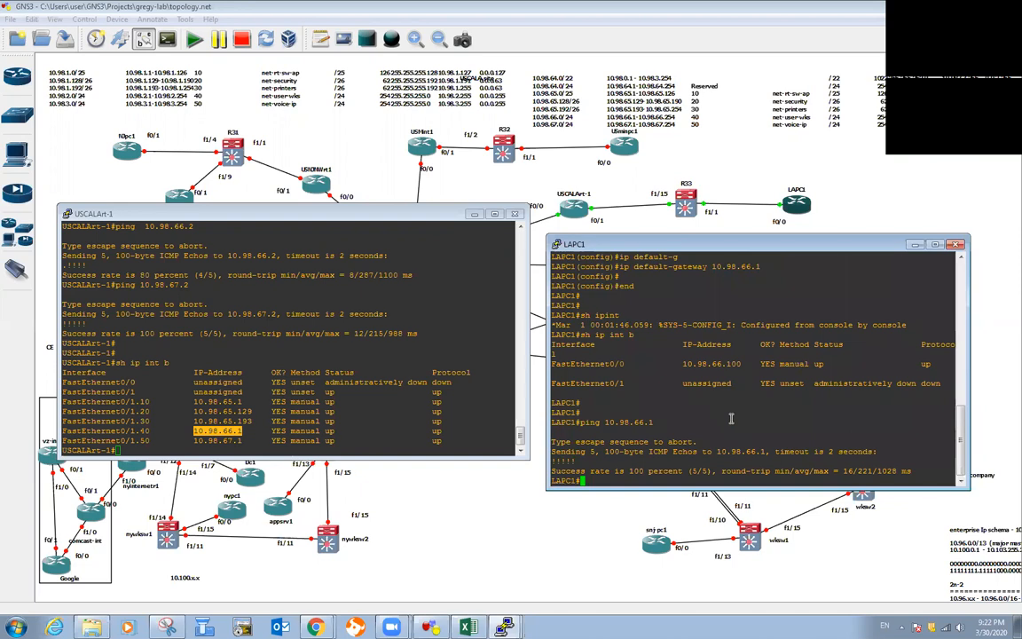
key("Return")
Step: Ping USCALArt-1's FastEthernet0/1.20 address 10.98.65.129 from LAPC1, copying the address from the router's interface summary
type("ping 10.98.66.")
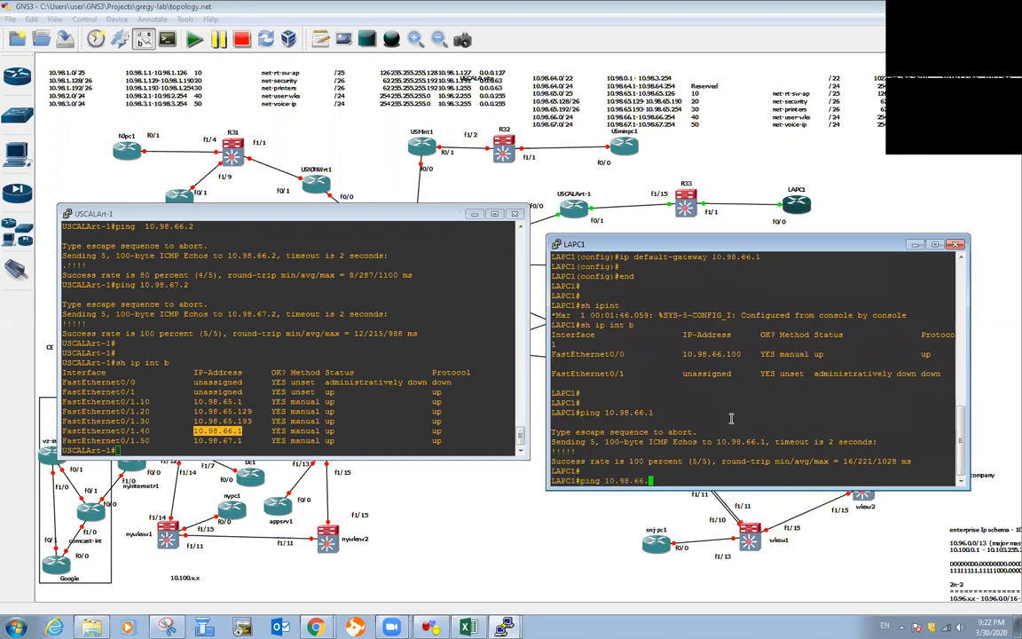
key("BackSpace")
key("BackSpace")
left_click(197, 410)
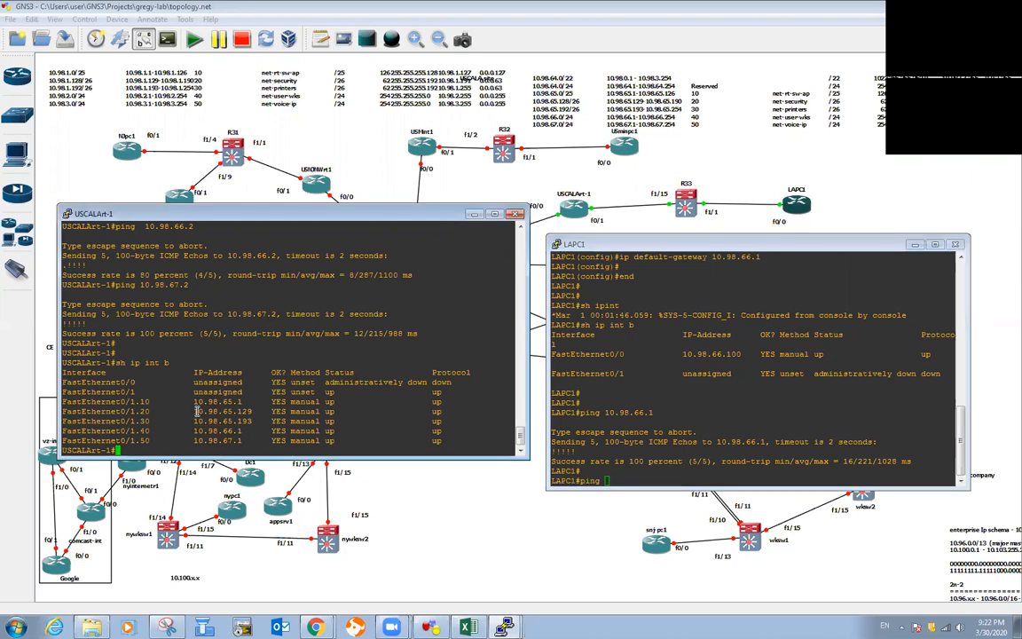
left_click_drag(196, 410, 252, 411)
left_click(548, 431)
right_click(548, 431)
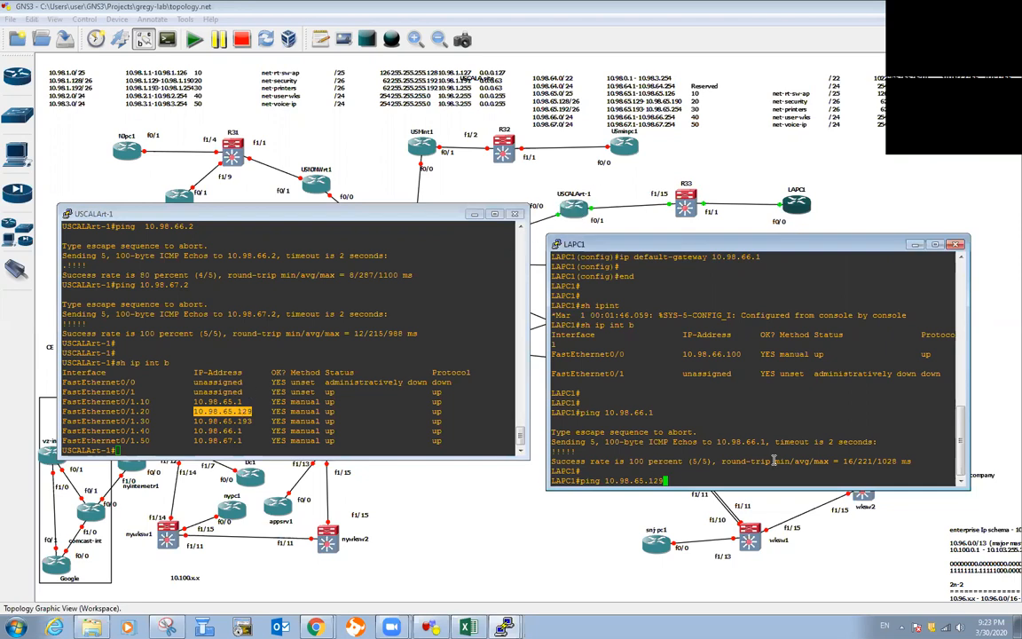
key("Return")
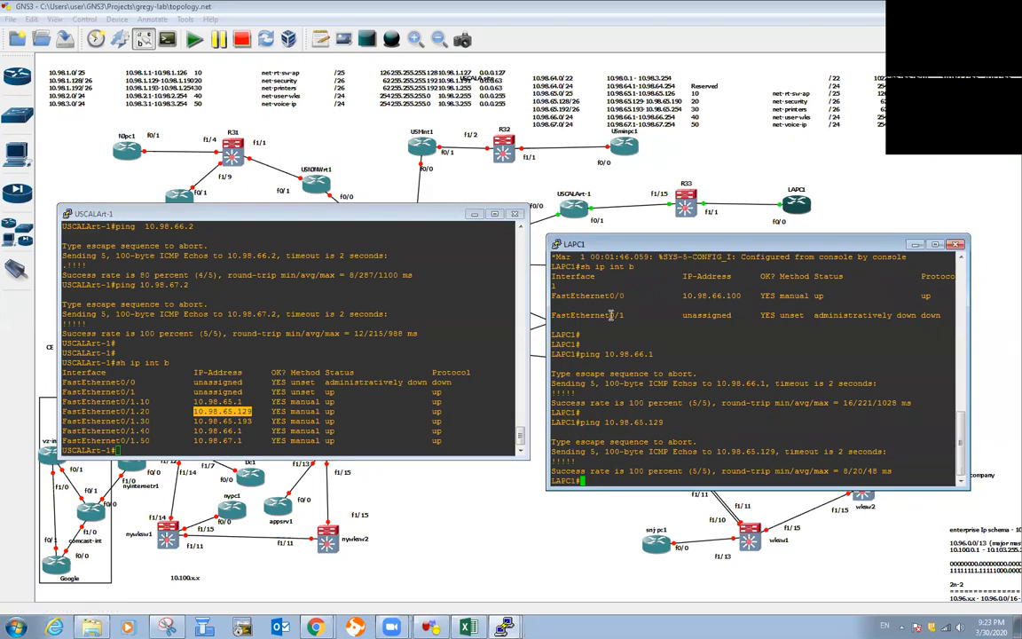
Step: Minimize the USCALArt-1 console and bring up the R33 switch console beside LAPC1
left_click(474, 216)
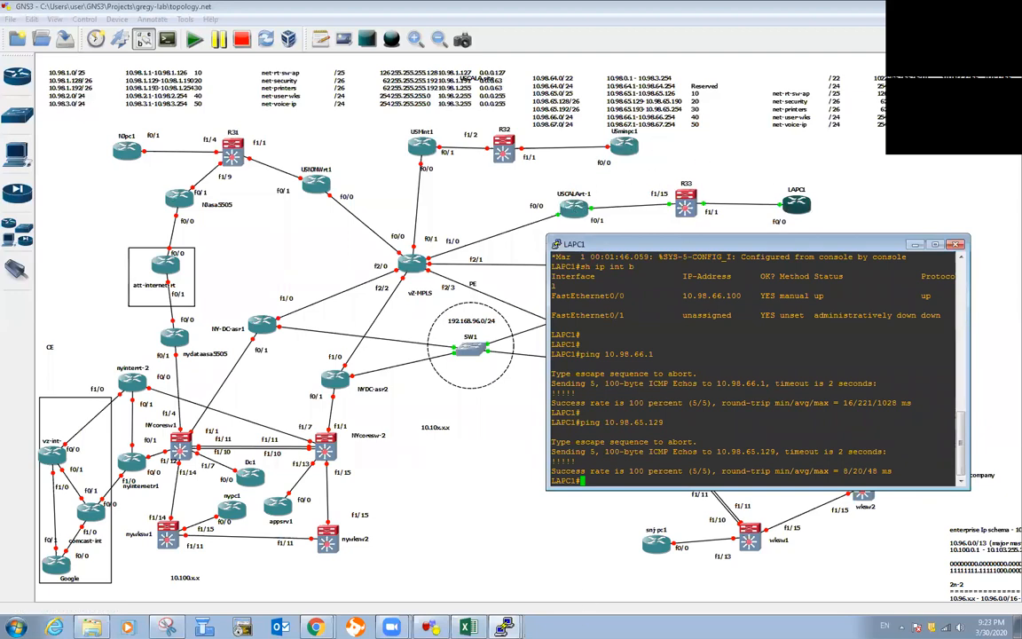
mouse_move(504, 626)
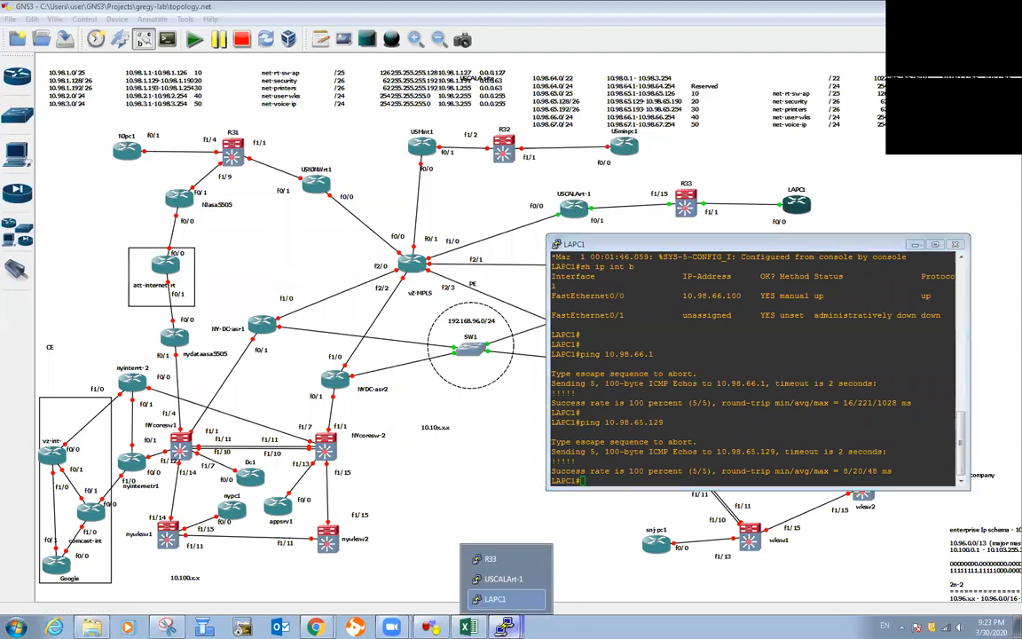
left_click(498, 564)
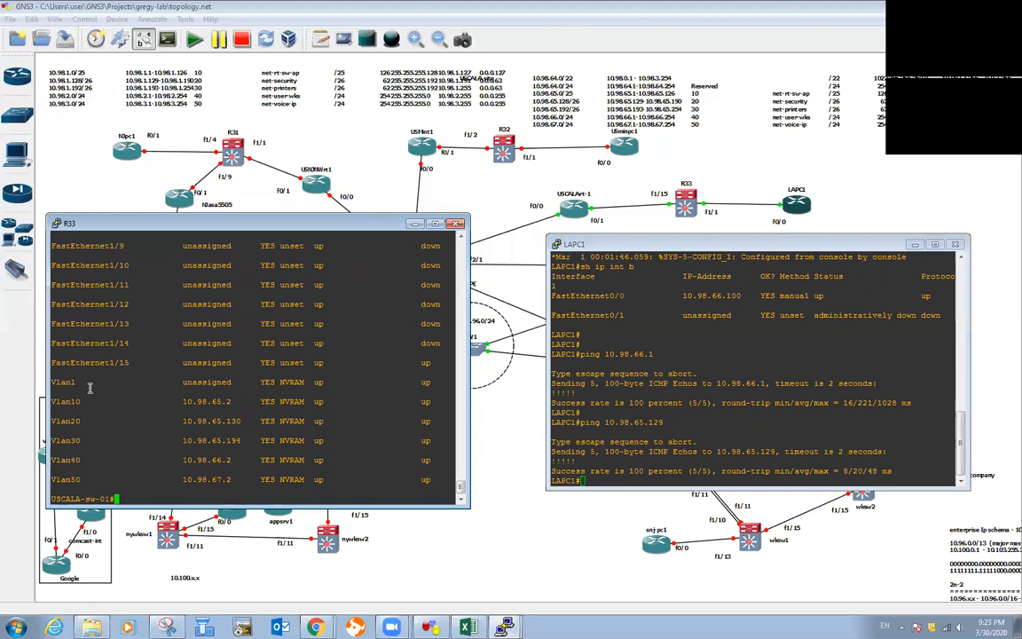
Step: Ping the switch's Vlan10 address 10.98.65.2 from LAPC1, copying the address from the R33 interface summary
left_click(708, 470)
key("Up")
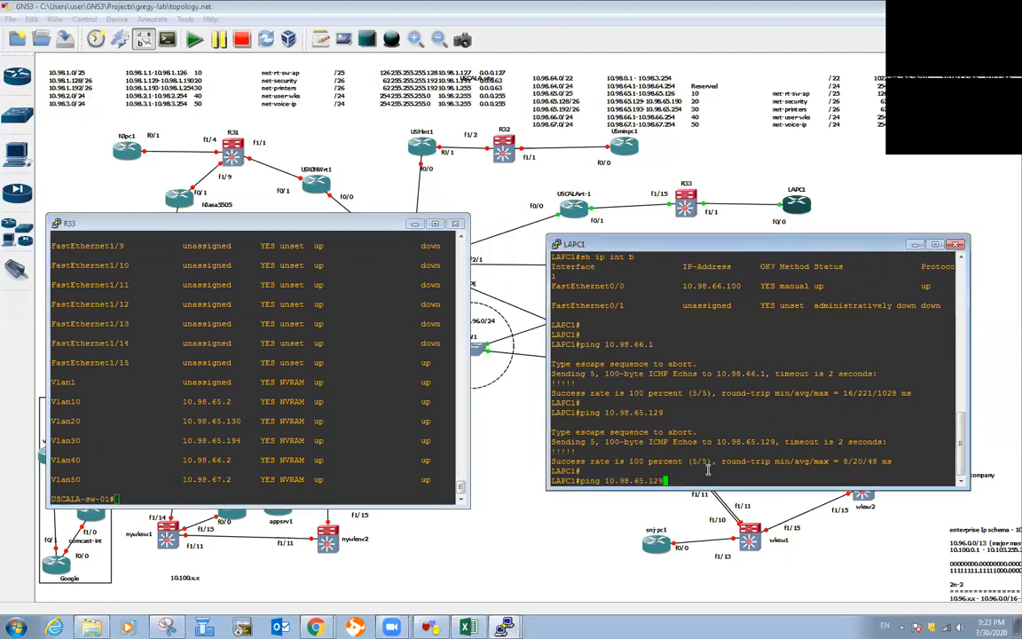
key("BackSpace")
key("BackSpace")
key("BackSpace")
key("BackSpace")
key("BackSpace")
key("BackSpace")
key("BackSpace")
key("BackSpace")
key("BackSpace")
key("BackSpace")
key("BackSpace")
double_click(205, 401)
right_click(623, 481)
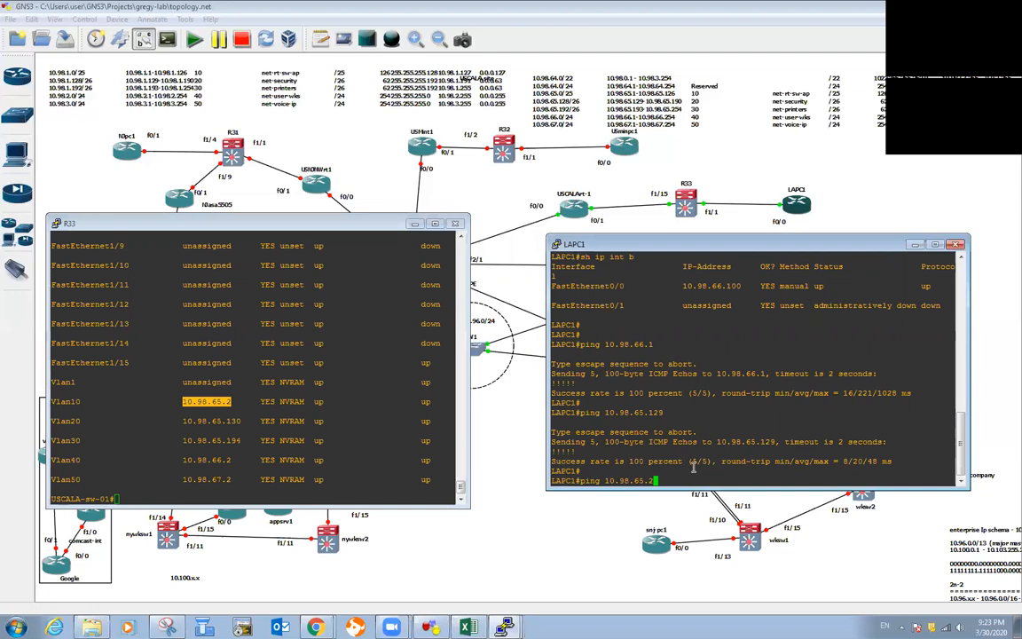
key("Return")
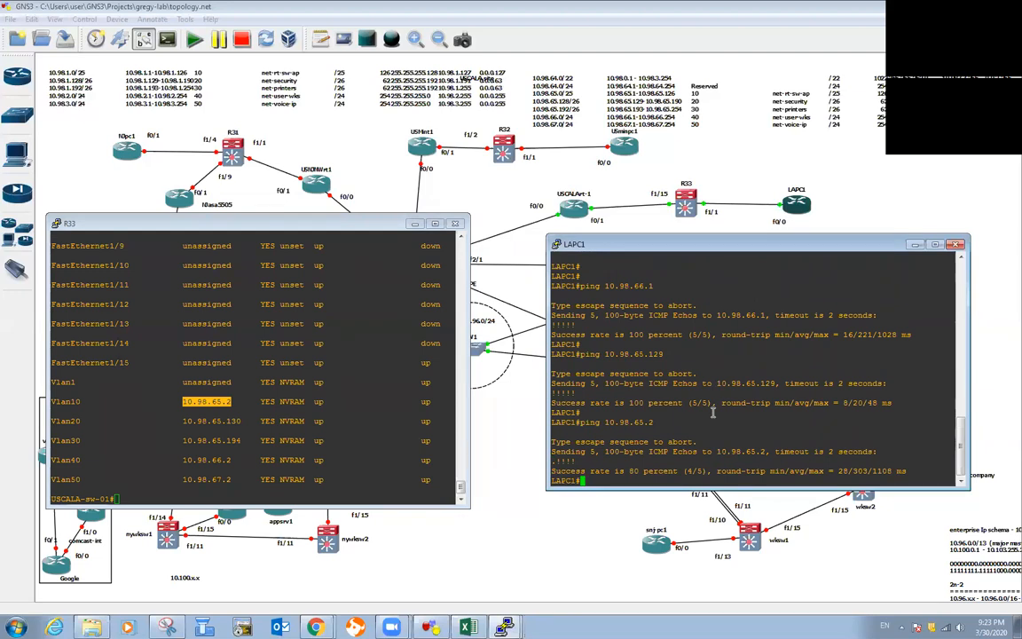
Step: Ping the switch's Vlan30 address 10.98.65.194 from LAPC1, copying the address from the R33 interface summary
key("Return")
key("Up")
key("BackSpace")
key("BackSpace")
key("BackSpace")
key("BackSpace")
key("BackSpace")
key("BackSpace")
key("BackSpace")
key("BackSpace")
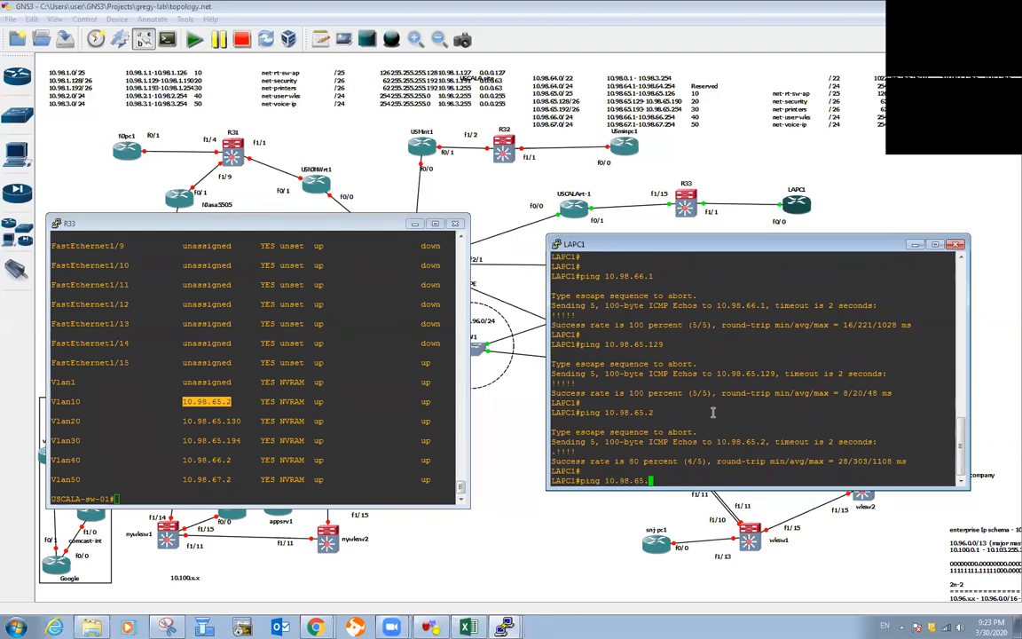
key("BackSpace")
key("BackSpace")
left_click_drag(181, 441, 240, 441)
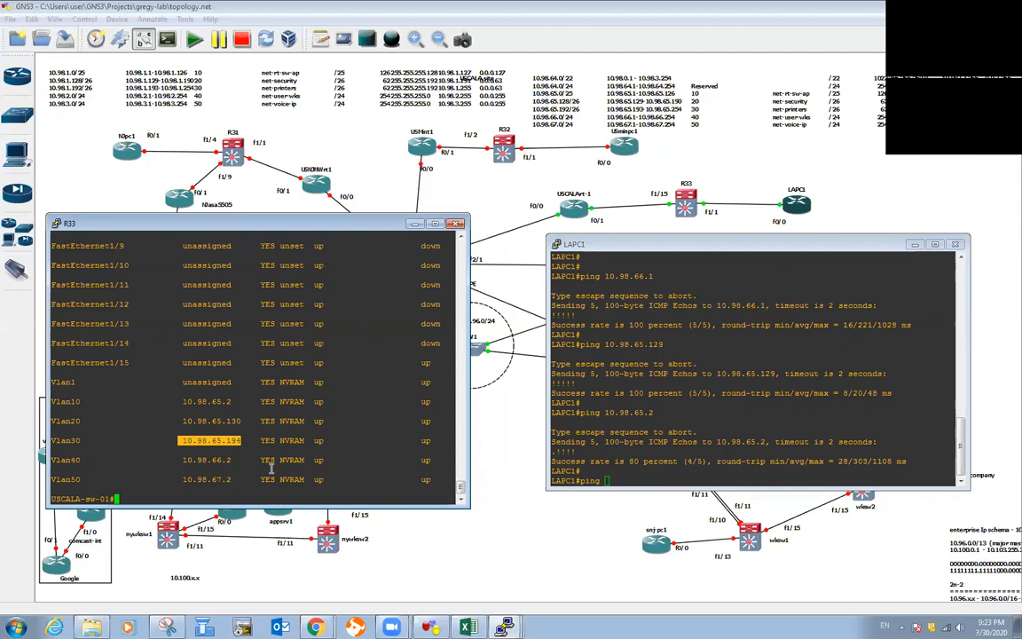
left_click(622, 477)
type("ping")
right_click(616, 479)
key("Return")
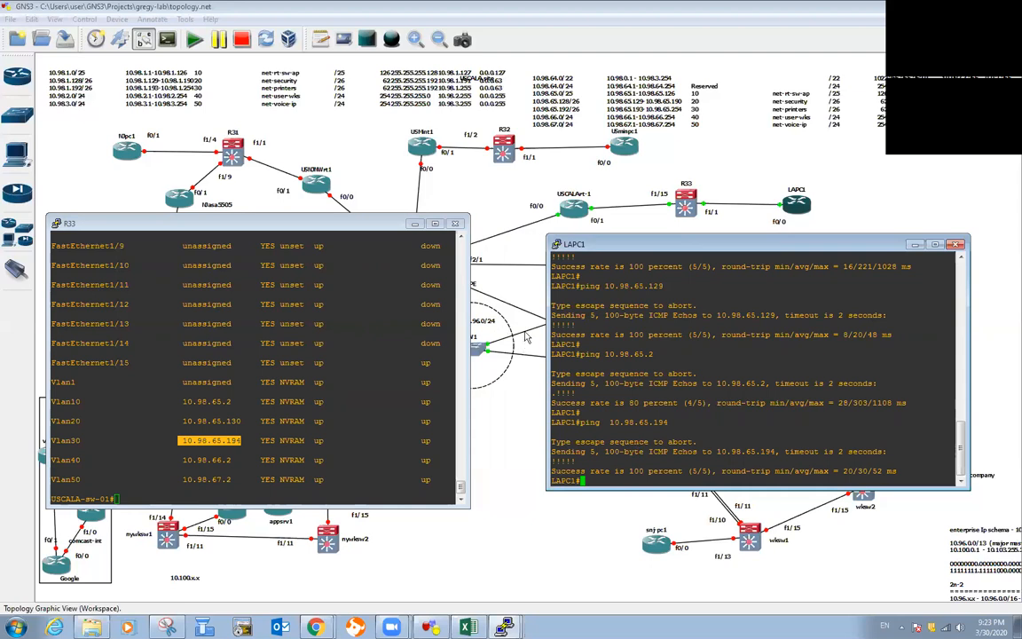
Step: Move the R33 and LAPC1 consoles lower to uncover the USCALA devices in the topology
left_click_drag(348, 229, 399, 267)
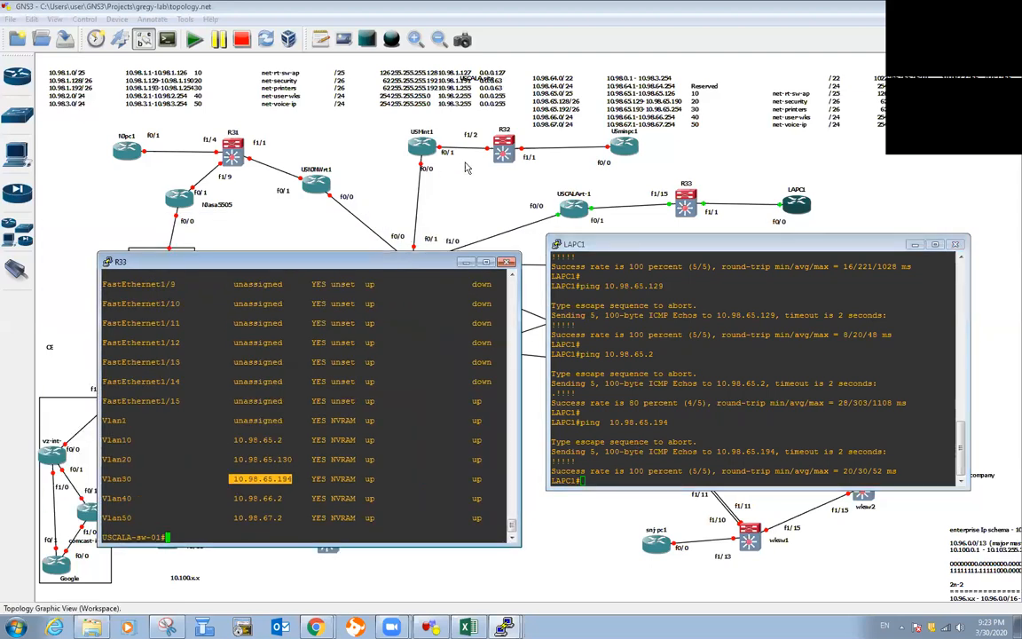
left_click_drag(683, 248, 683, 295)
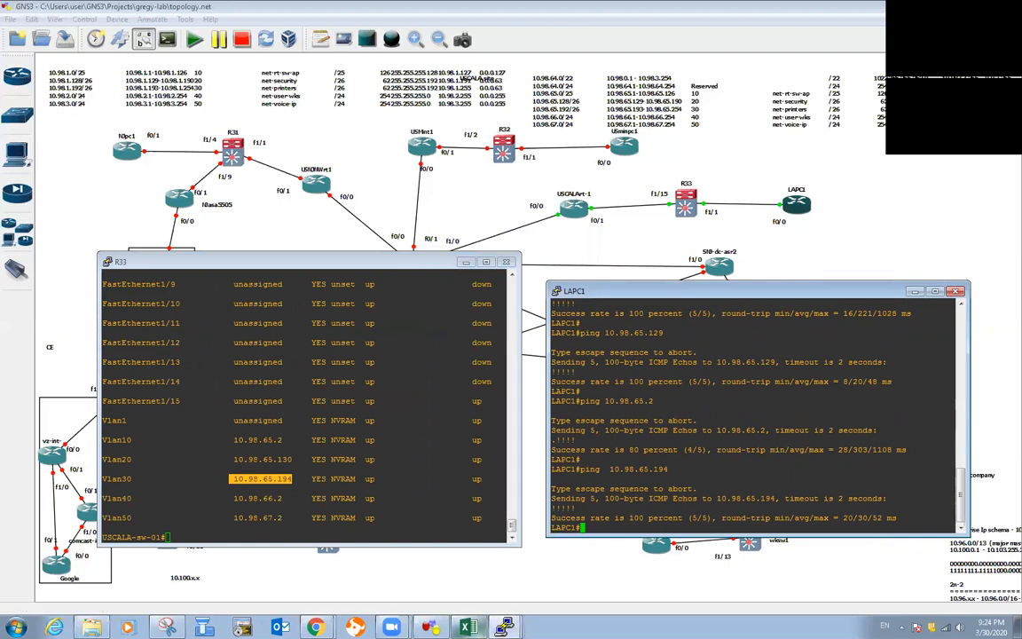
mouse_move(469, 627)
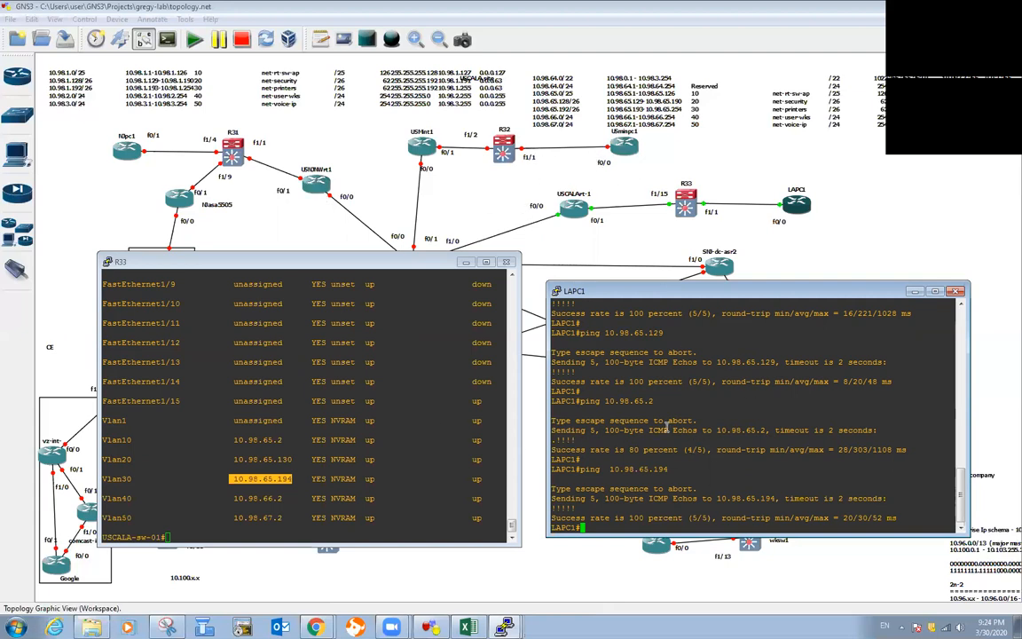
Step: Show the full VLAN table on USCALA-sw-01 with show vlan-sw, paging through to its end
left_click(269, 499)
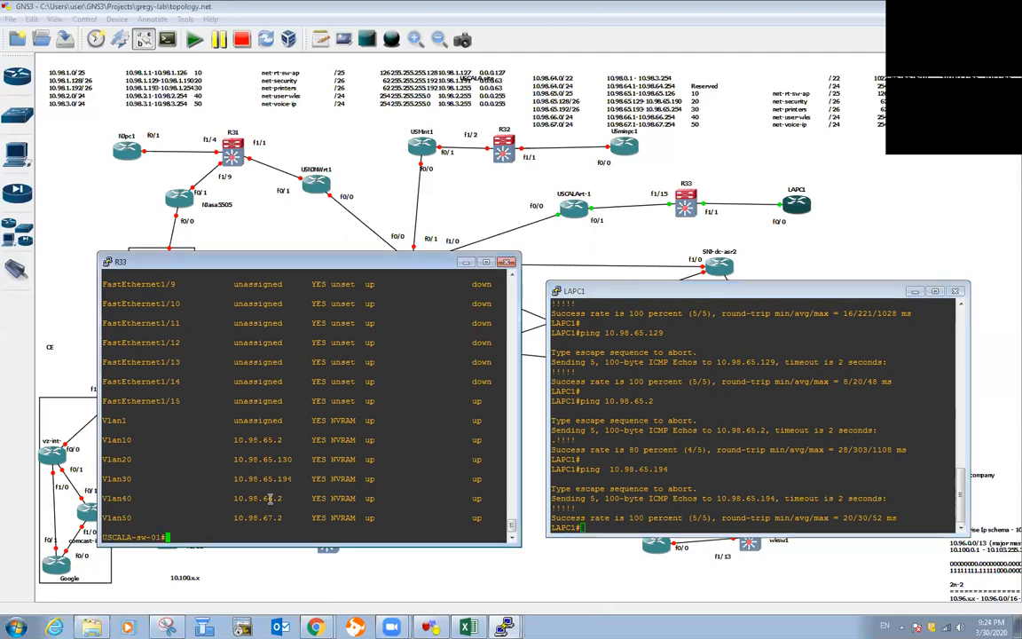
key("Return")
type("sh vlan-s")
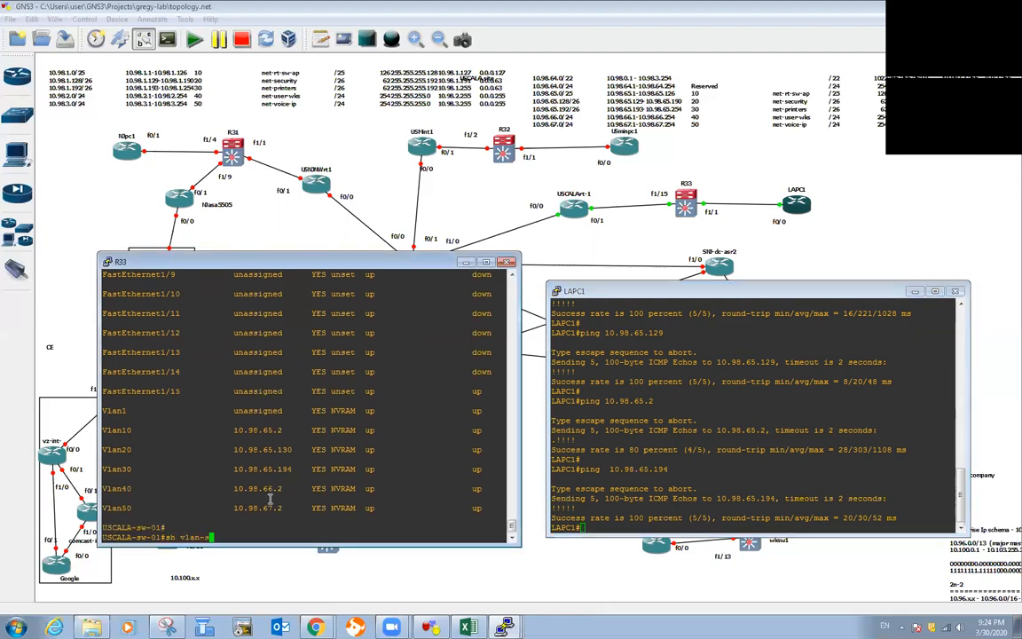
type("with")
key("Return")
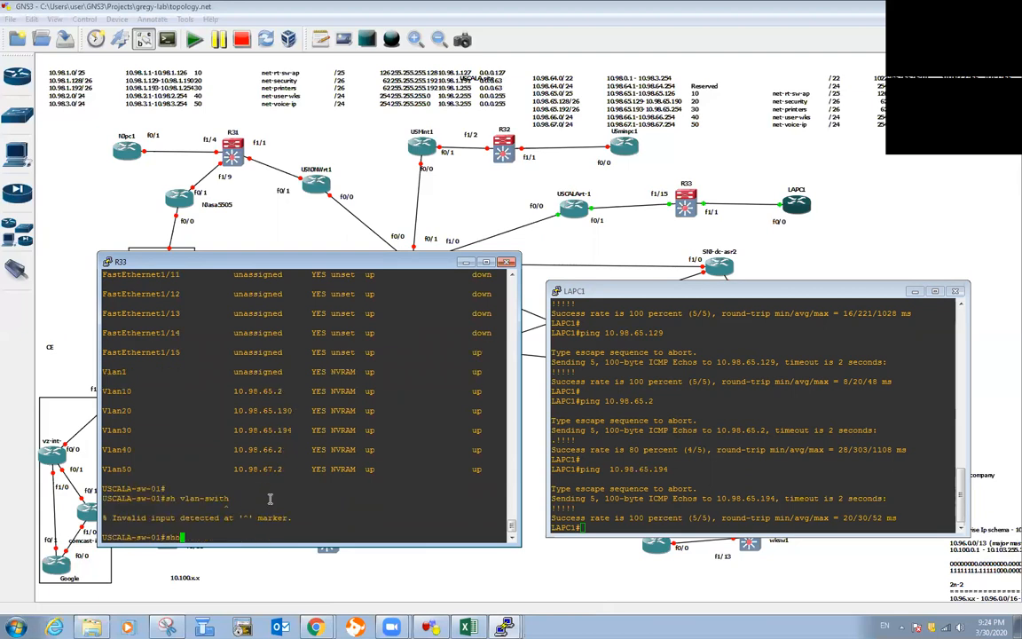
type("show vlan-sw")
key("Return")
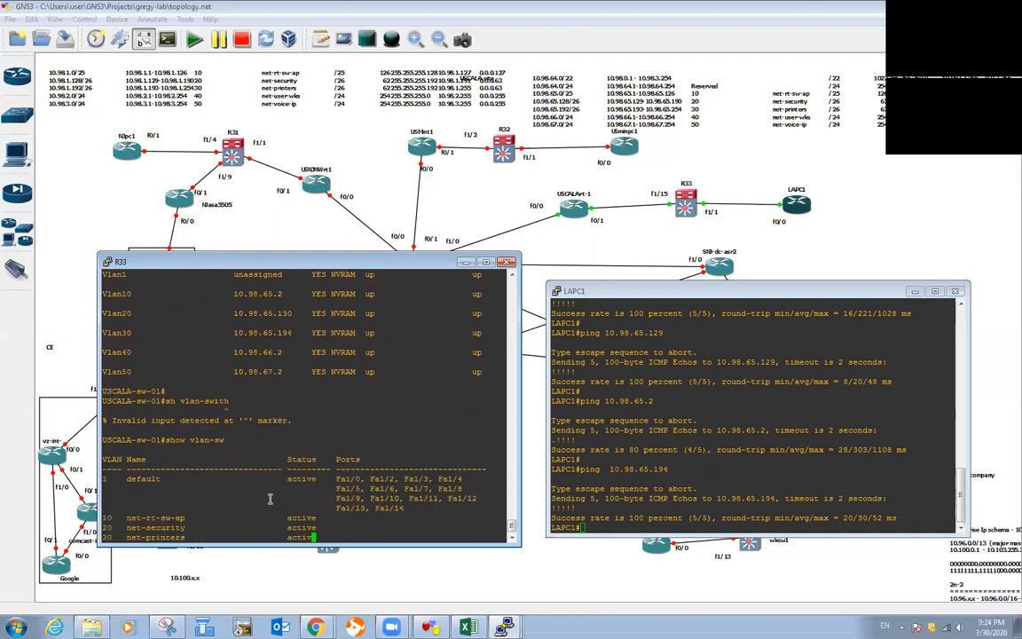
left_click_drag(100, 382, 193, 431)
left_click(358, 480)
key("space")
Step: Show the brief IP interface summary on USCALA-sw-01 and the running configuration of interface f1/15
type("show ip int b")
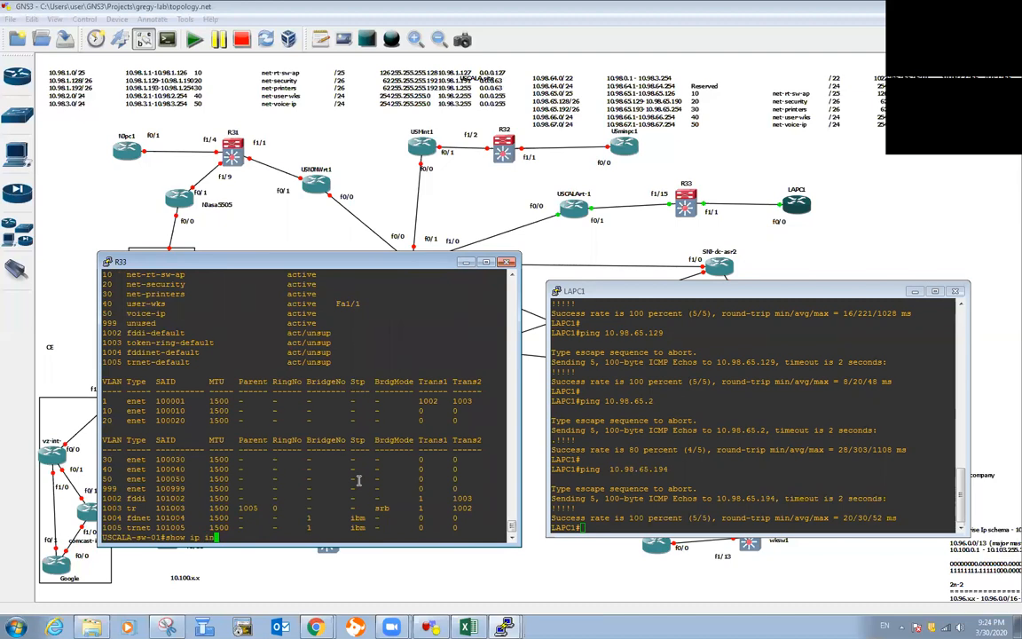
key("Return")
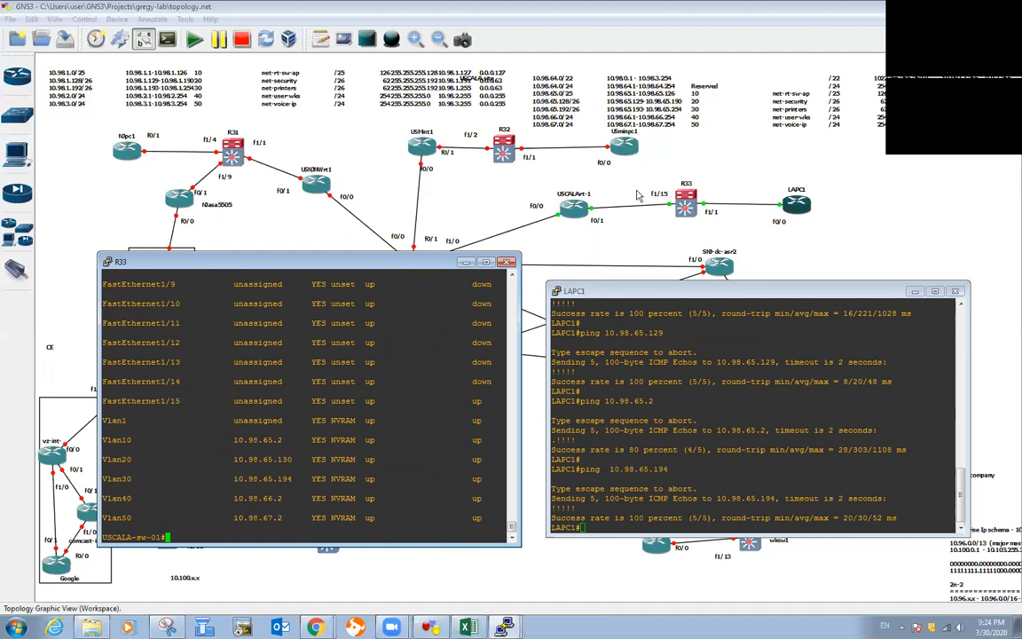
type("sh ru")
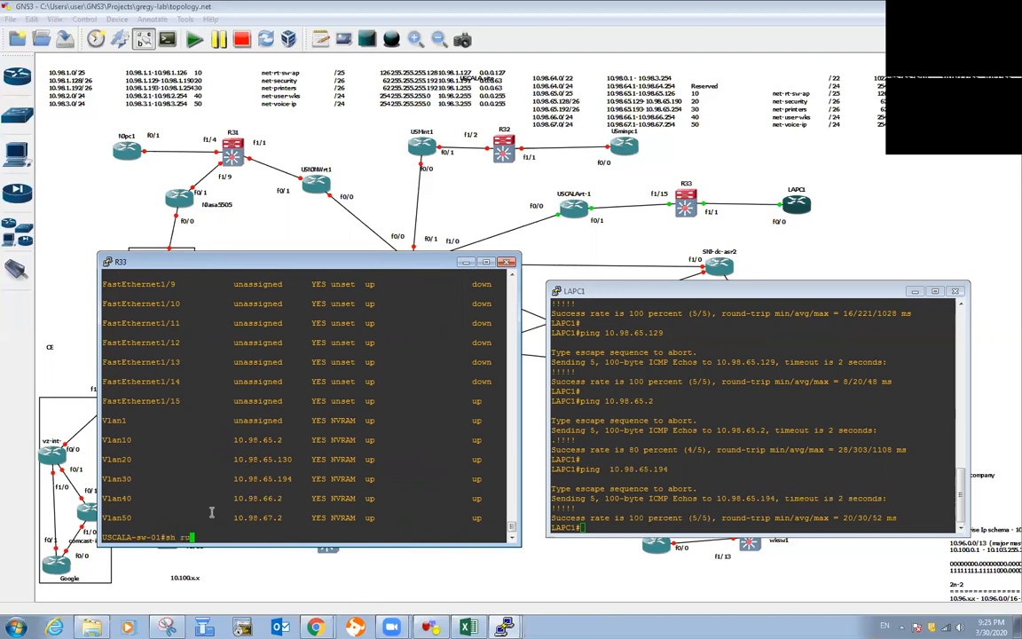
type("n int f1/15")
key("Return")
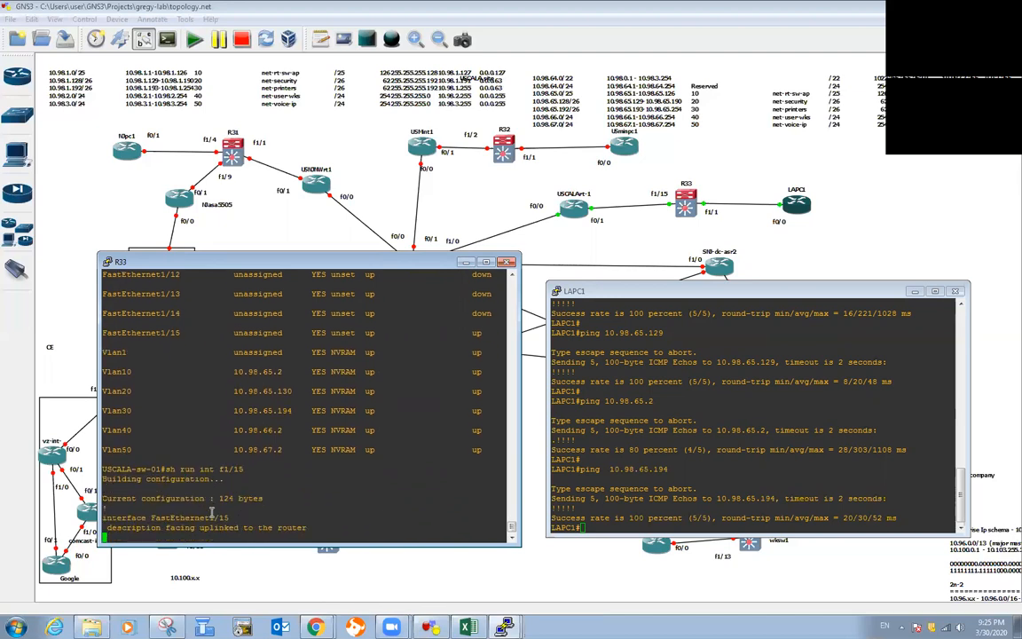
left_click_drag(215, 467, 140, 499)
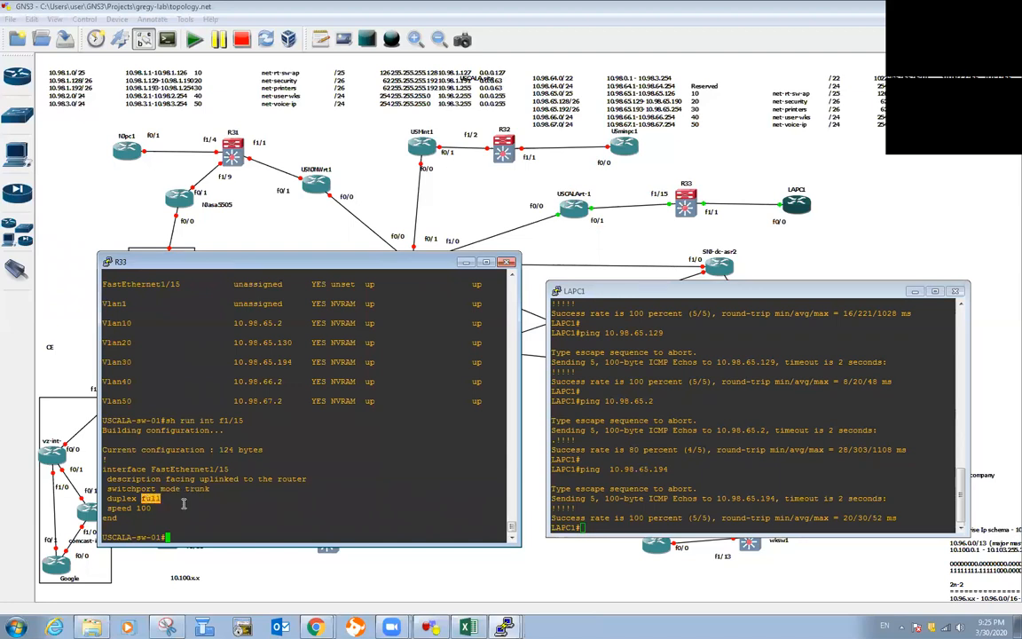
Step: Show the switchport details of f1/15 on USCALA-sw-01 and check its administrative trunking encapsulation
left_click(237, 510)
type("show int f1/15 switchp")
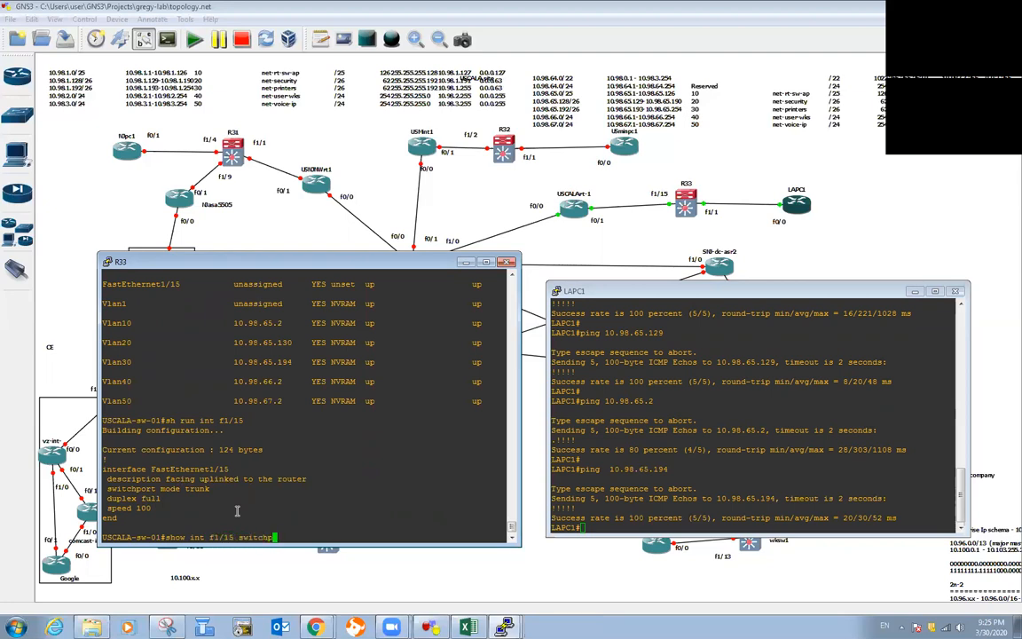
type("ort")
key("Return")
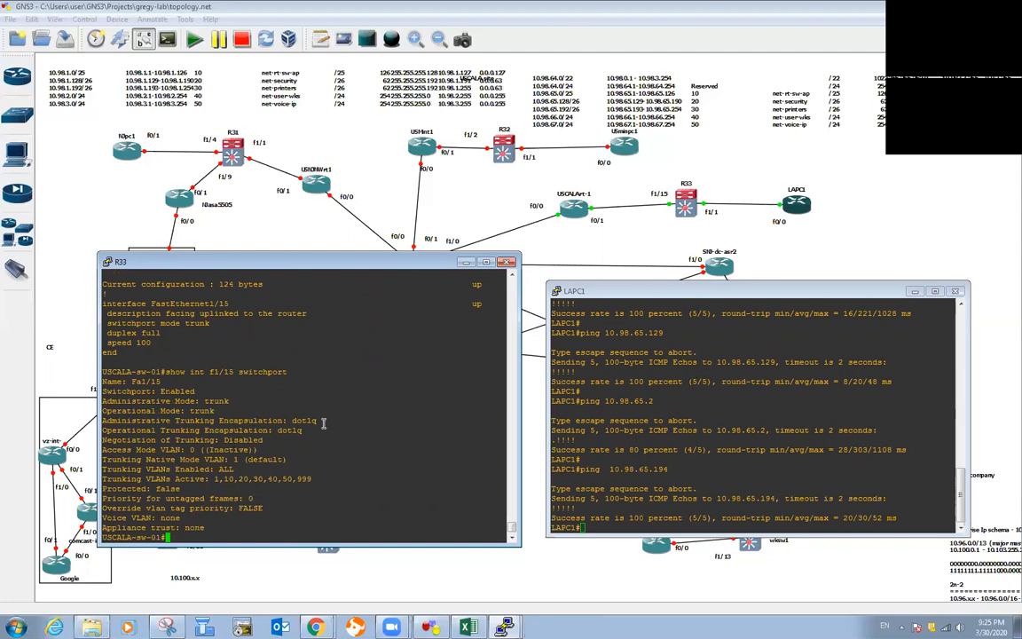
double_click(319, 422)
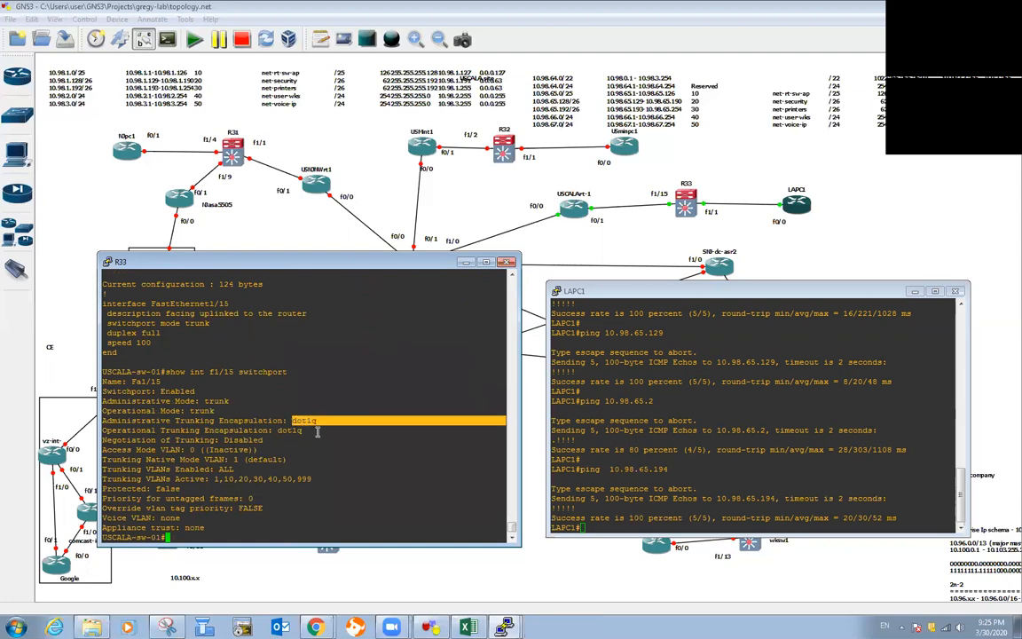
Step: Enter interface configuration for f1/14 on USCALA-sw-01 and list the available switchport trunk options
type("config t")
key("Return")
type("int f")
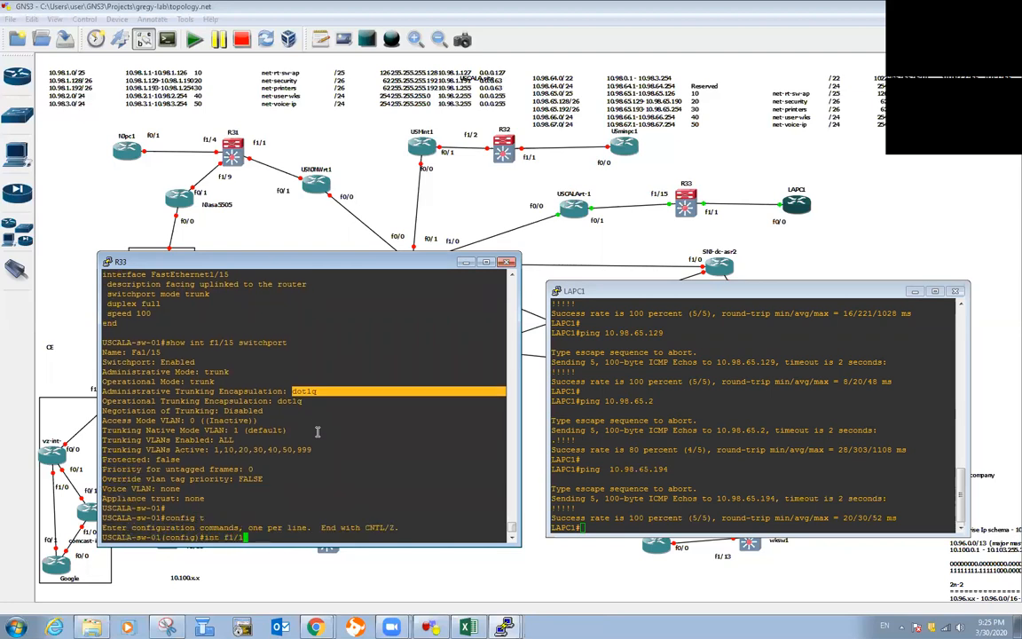
type("1/14")
key("Return")
type("swi")
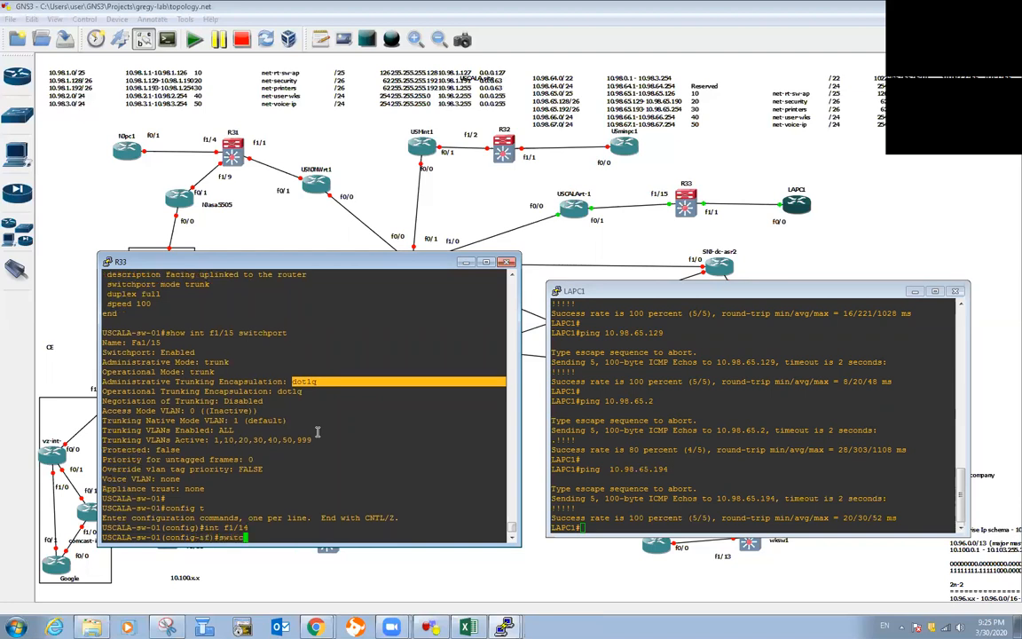
type("tc")
key("Tab")
type("trunk ?")
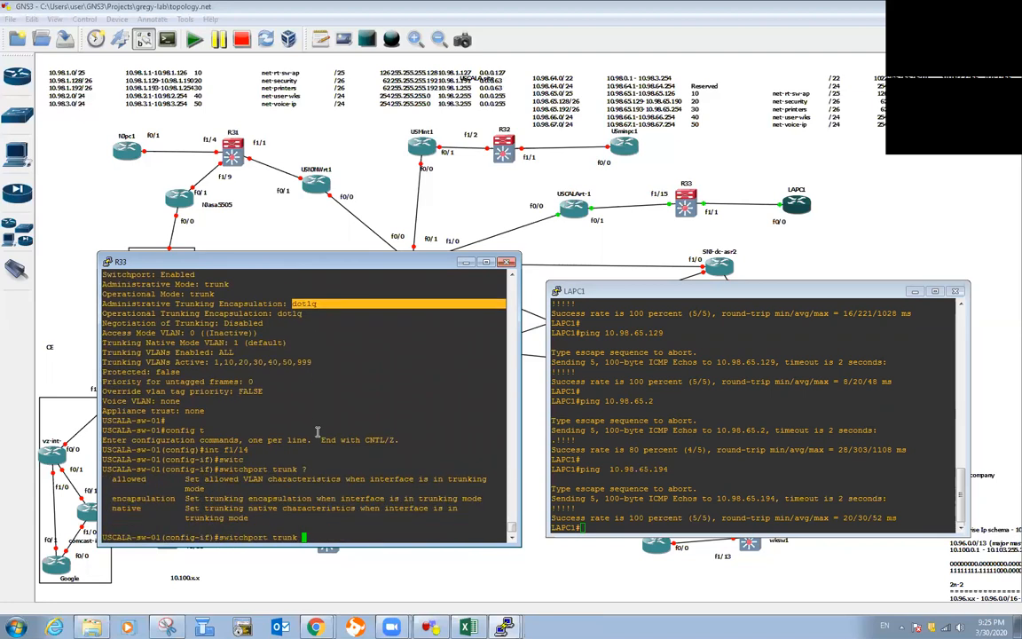
Step: List the encapsulation options for f1/14 and set its switchport trunk encapsulation to dot1q
type("enc")
key("Tab")
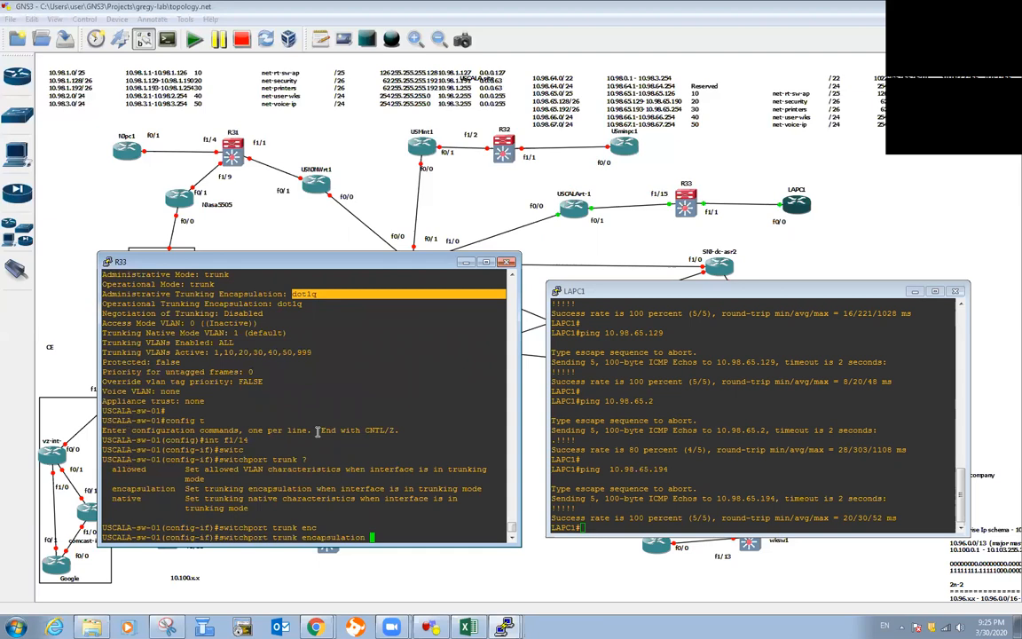
type("?")
mouse_move(110, 526)
left_mouse_down()
mouse_move(135, 518)
mouse_move(114, 519)
left_mouse_up()
left_click(317, 495)
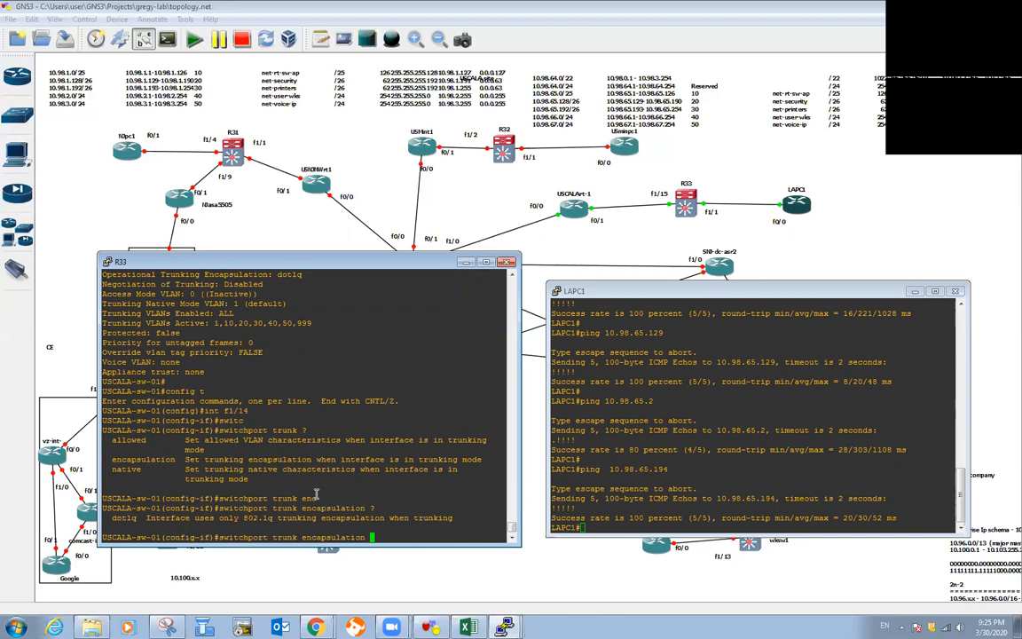
left_click_drag(138, 518, 114, 519)
right_click(379, 538)
key("Return")
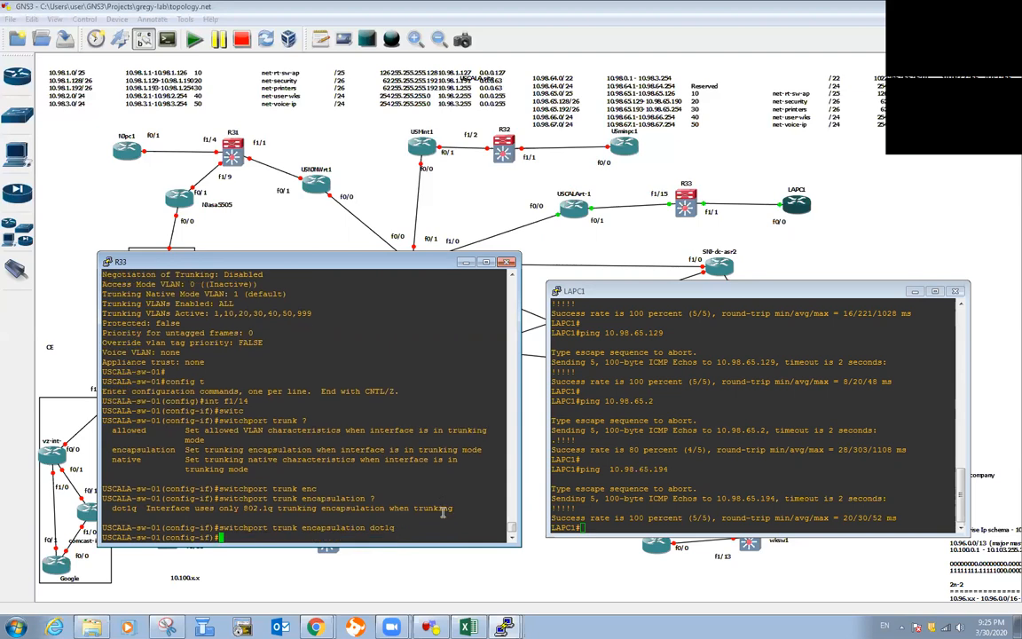
Step: Set f1/14 to switchport mode trunk and leave configuration mode on USCALA-sw-01
type("switch")
key("Tab")
type("mode tru")
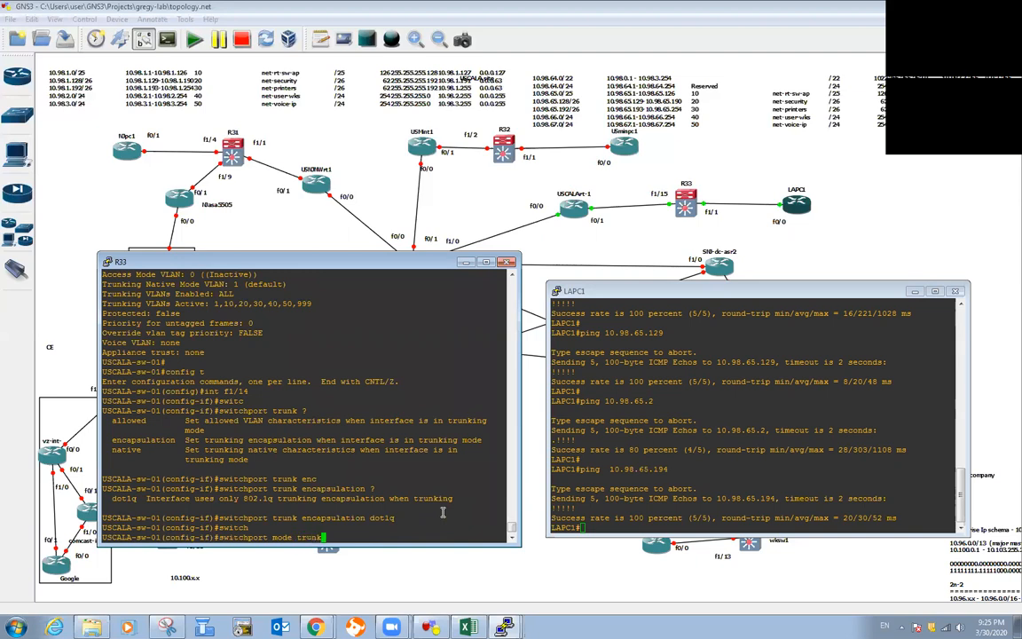
type("nk")
key("Return")
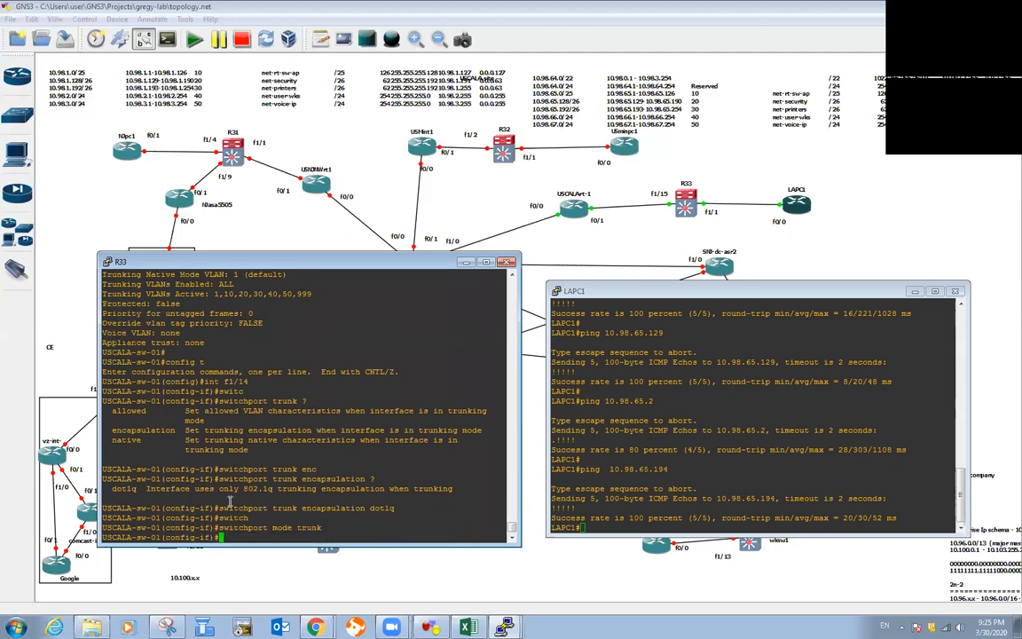
left_click_drag(223, 508, 321, 527)
type("exit")
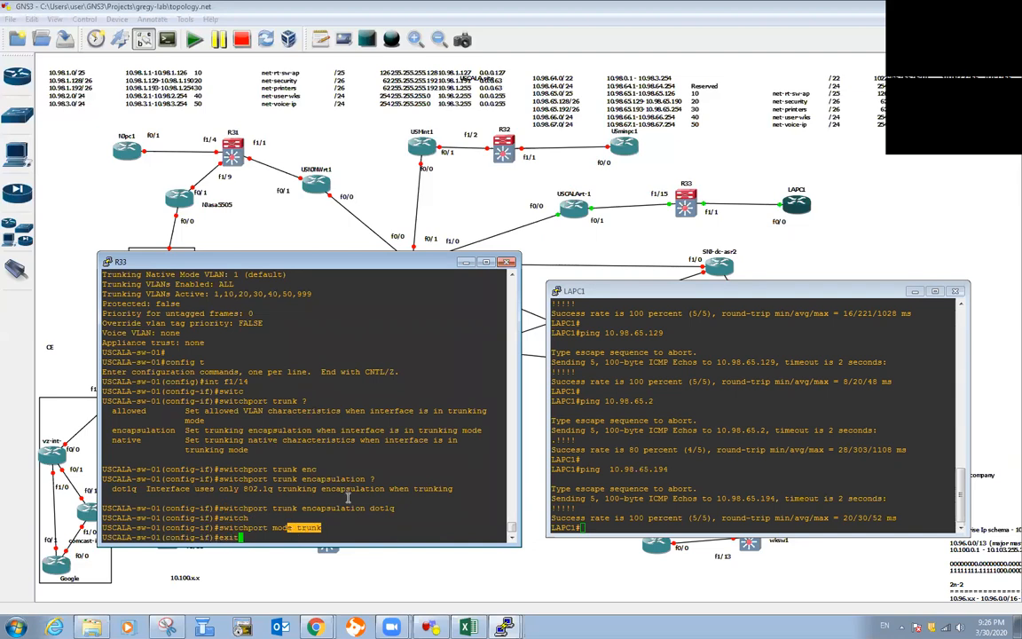
key("Return")
key("Return")
key("Return")
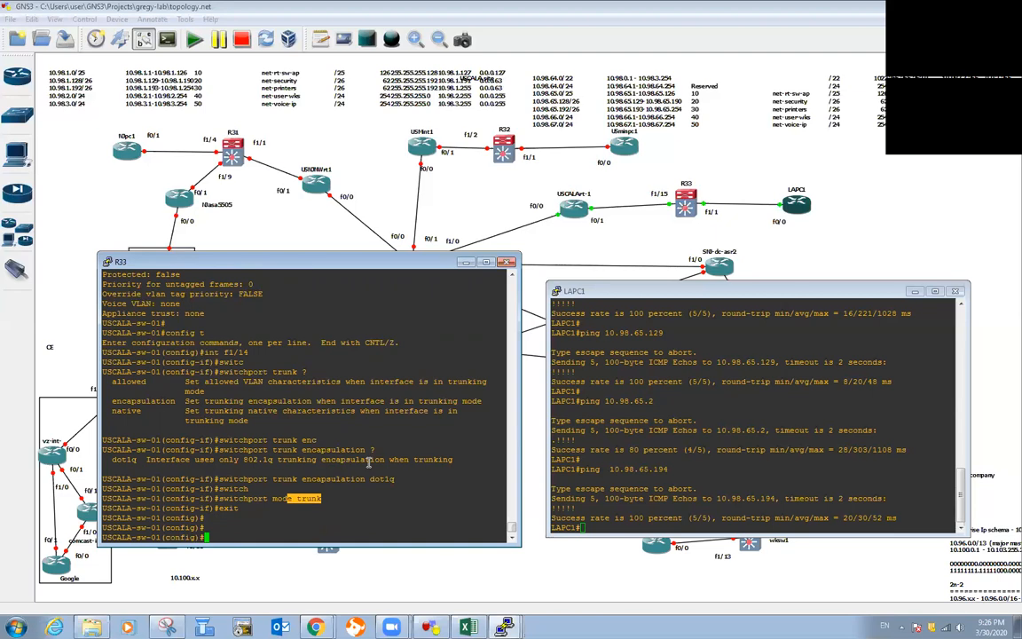
type("end")
key("Return")
key("Return")
key("Return")
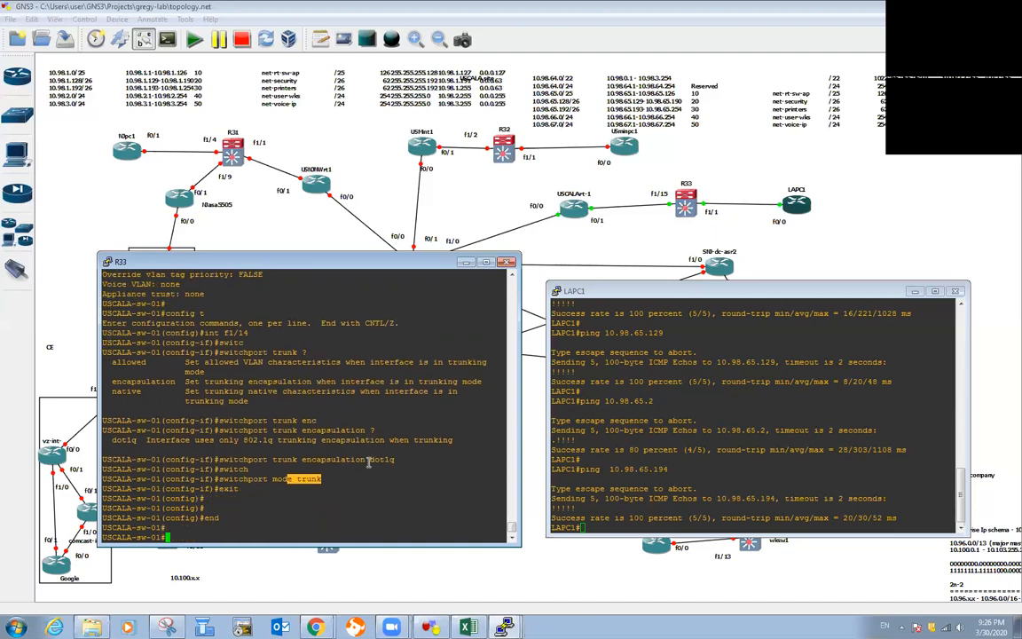
Step: List the VLANs on USCALA-sw-01 and check the port assigned to VLAN 40 user-wks
type("sh vlan")
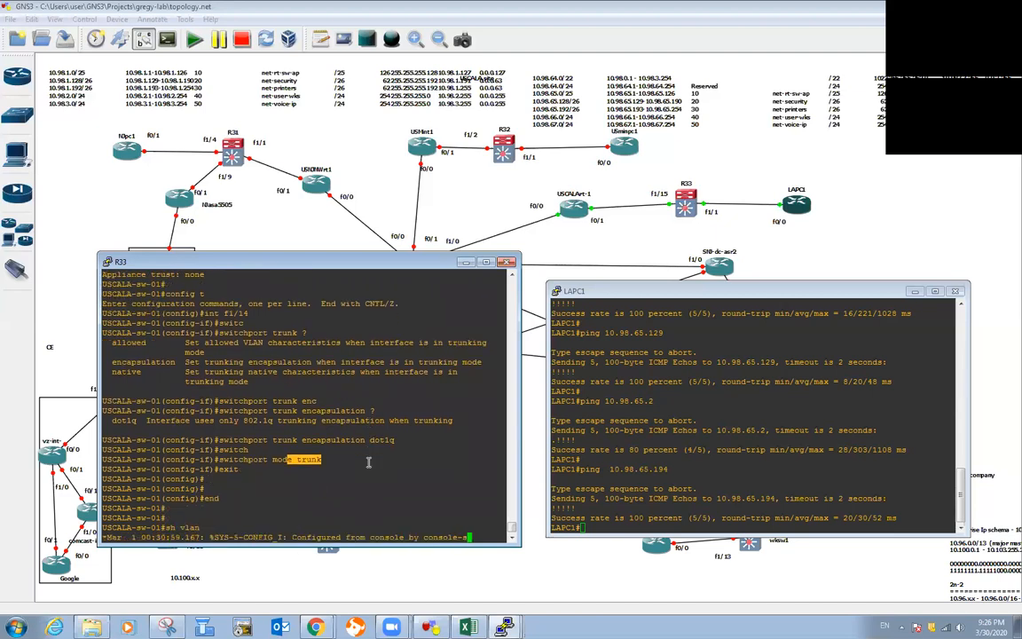
key("Return")
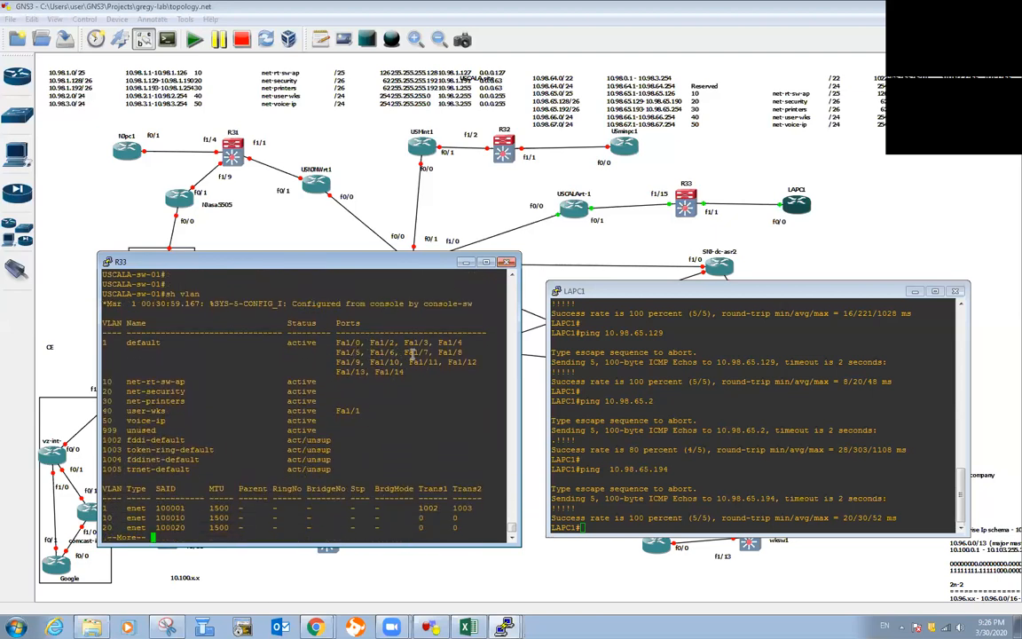
left_click_drag(363, 410, 328, 411)
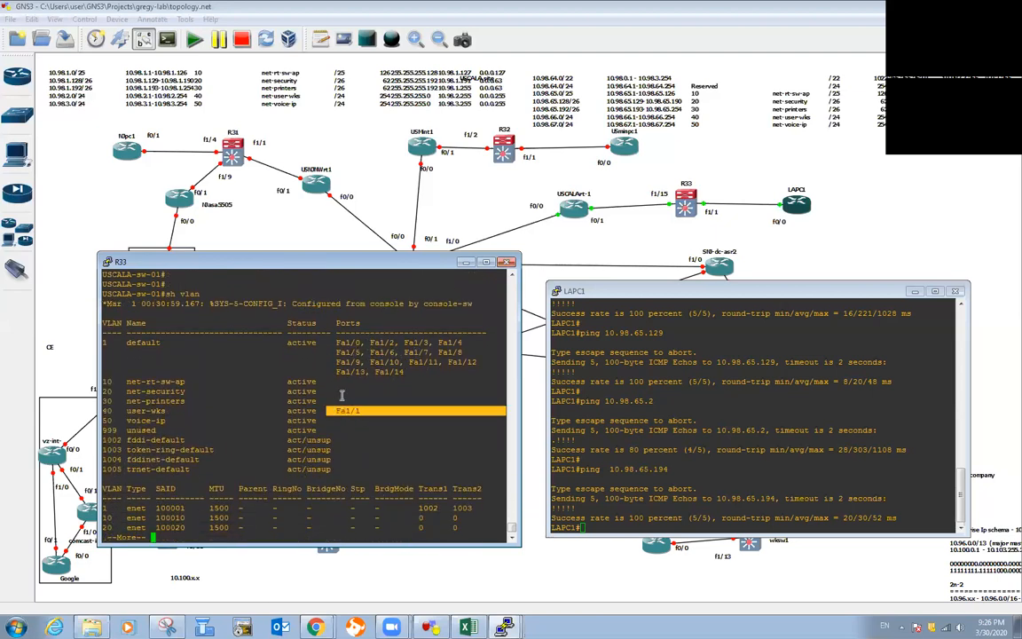
left_click_drag(334, 342, 356, 343)
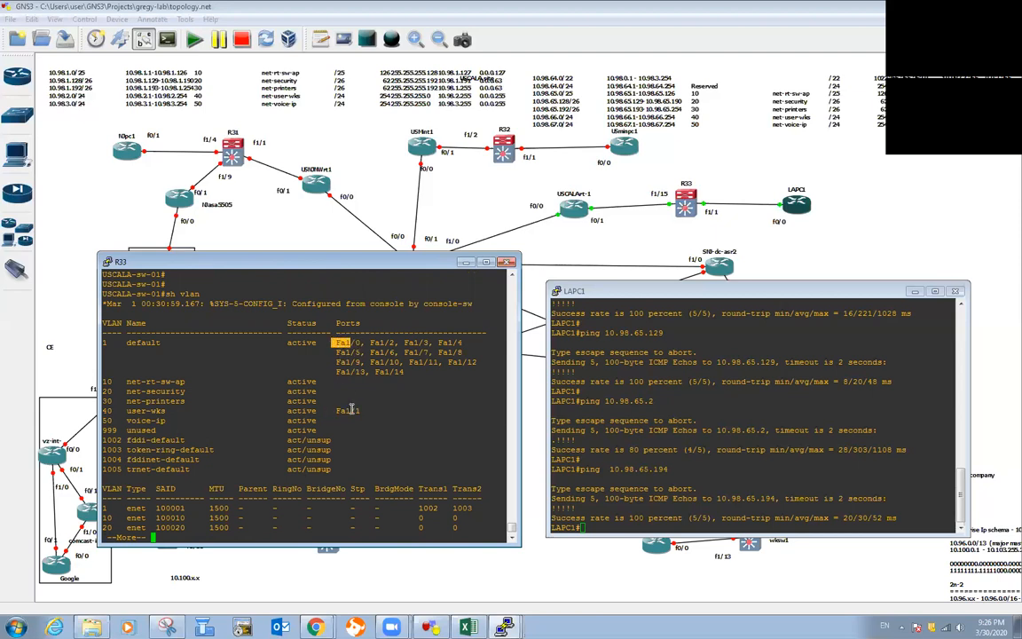
left_click_drag(366, 410, 337, 413)
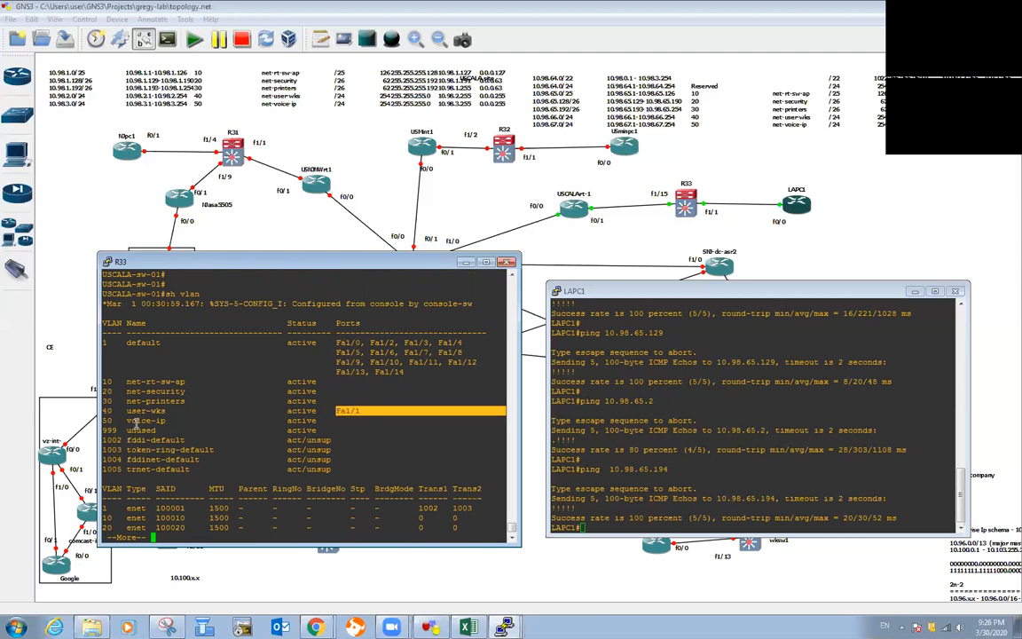
left_click_drag(116, 412, 102, 412)
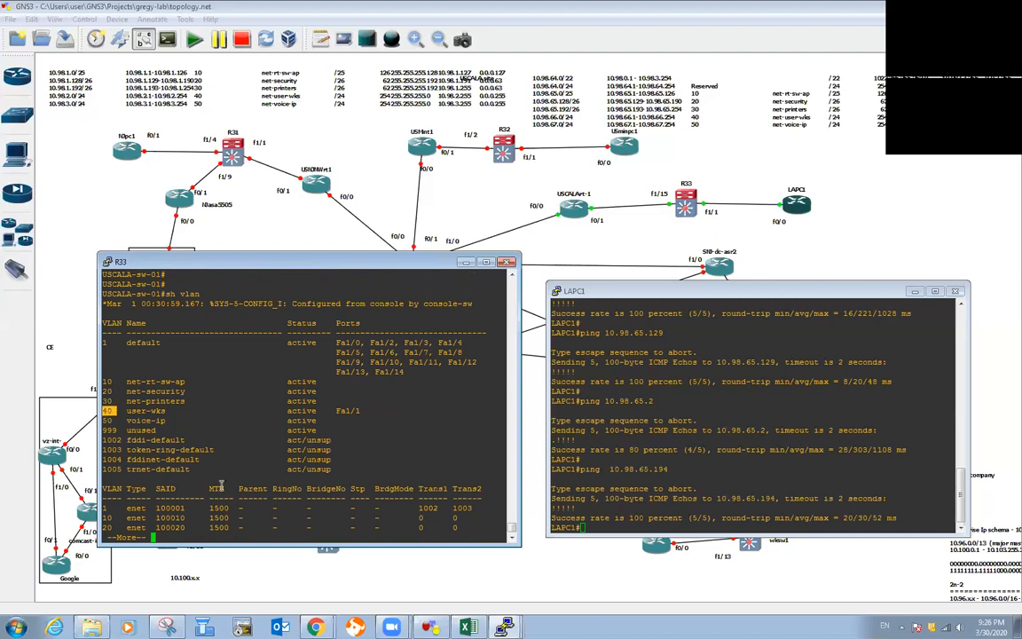
key("space")
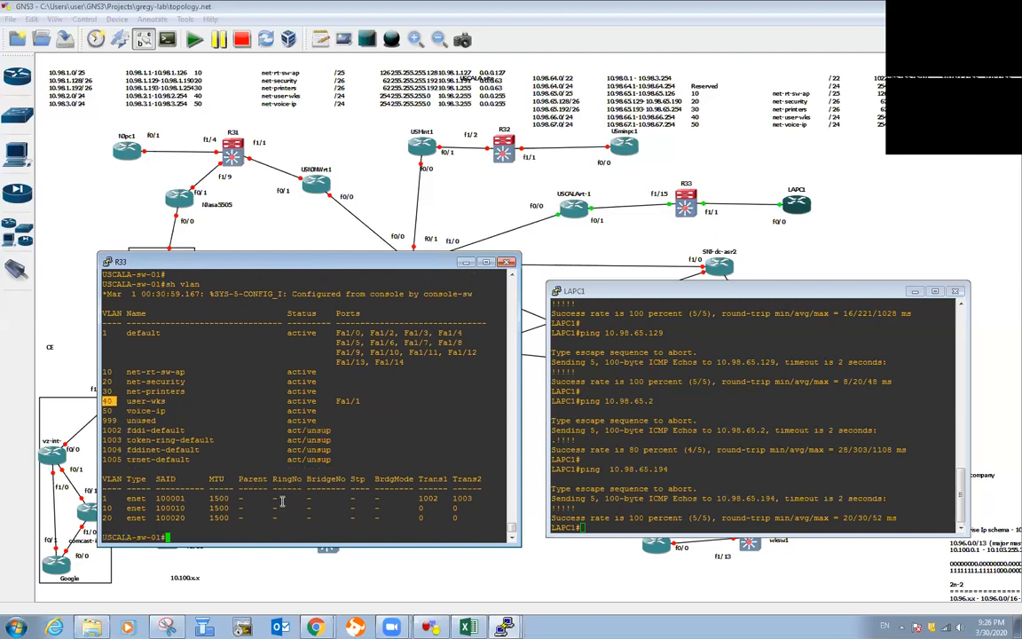
Step: Set interface f1/1 on USCALA-sw-01 to switchport mode access
type("config t")
key("Return")
type("int f")
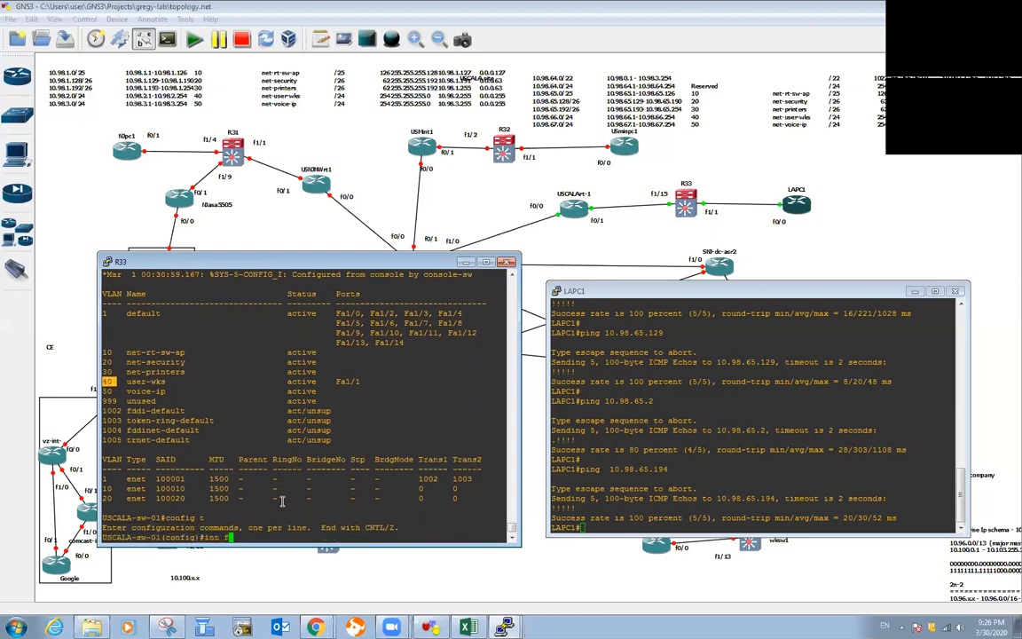
type("1/1")
key("Return")
type("switch")
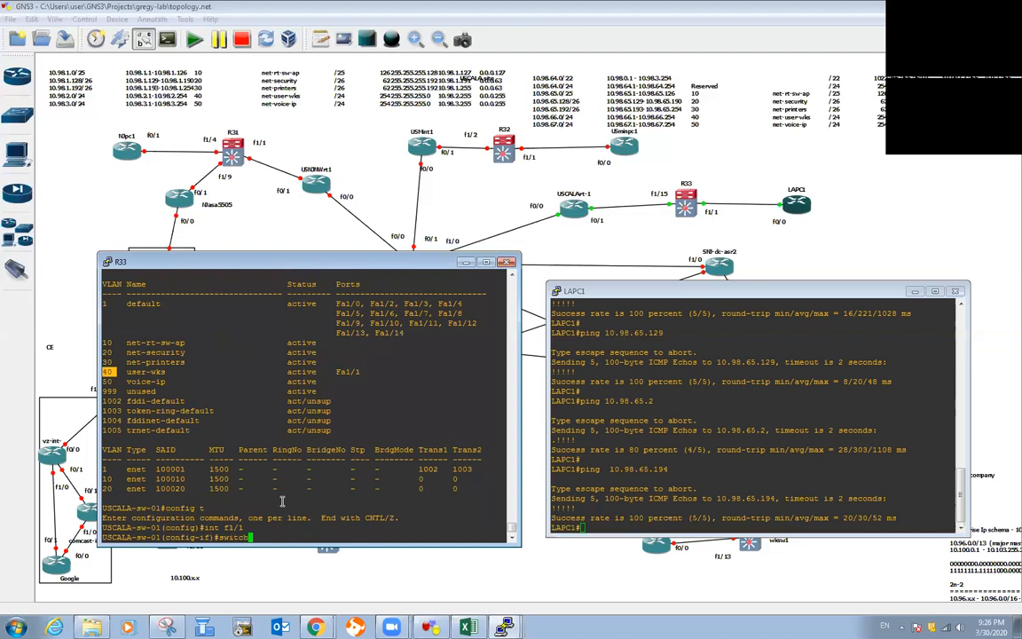
key("Tab")
type("mode acc")
key("BackSpace")
key("BackSpace")
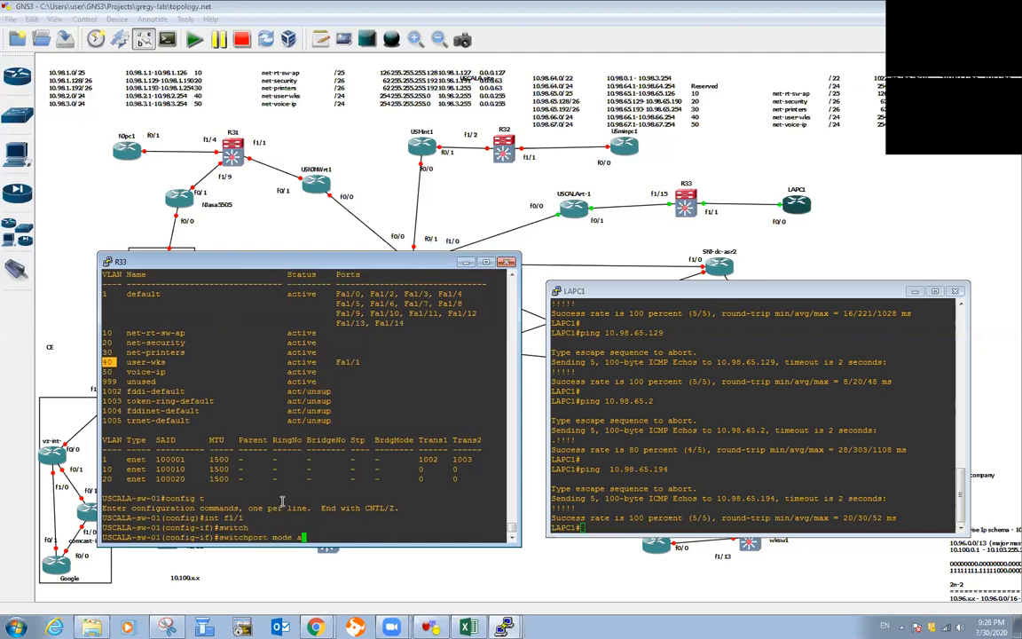
key("Tab")
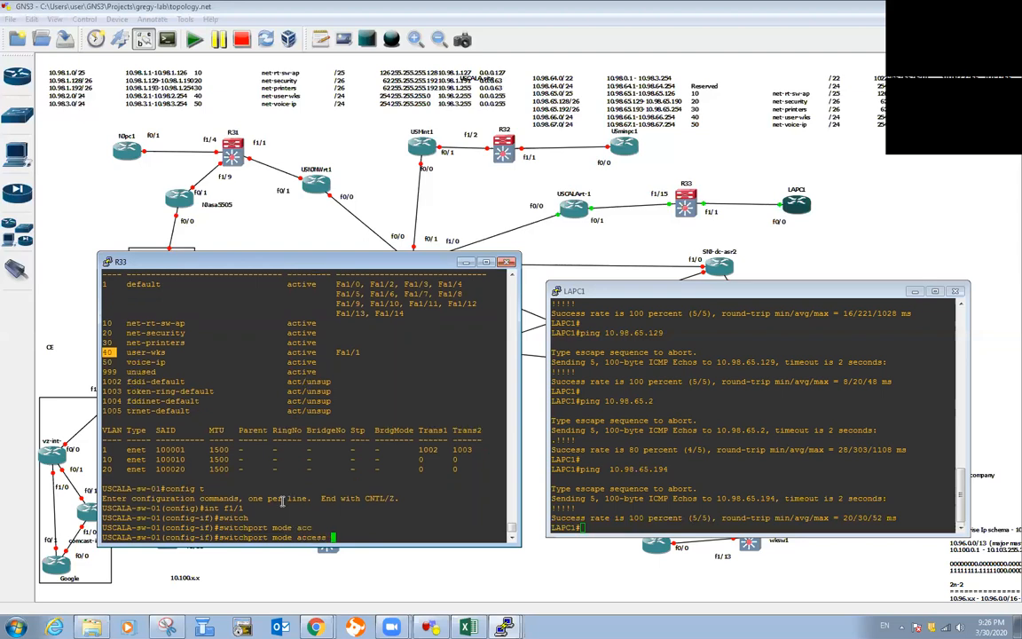
key("Return")
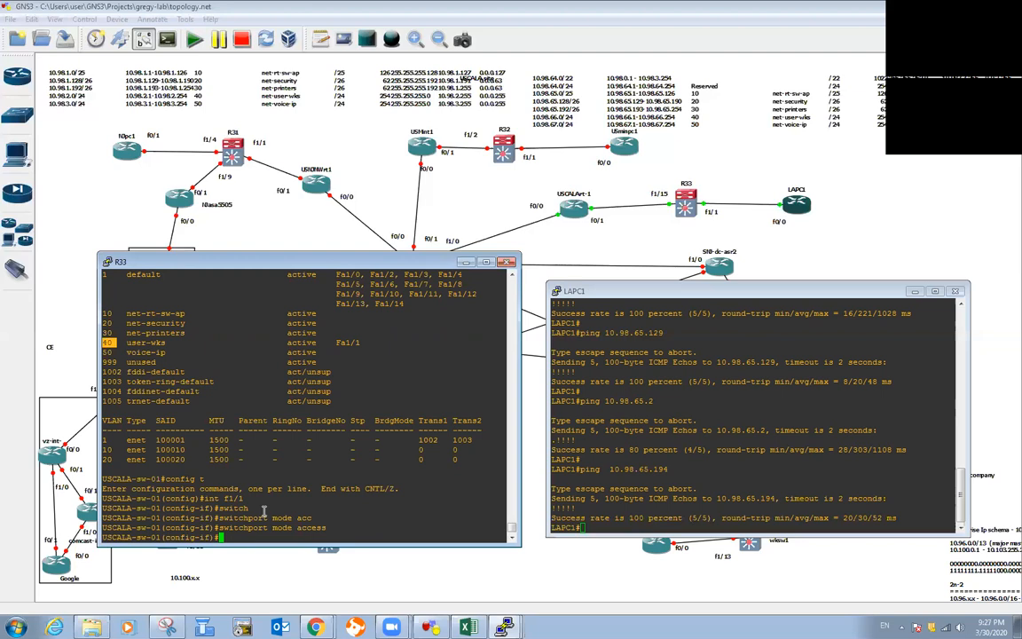
left_click_drag(324, 527, 219, 529)
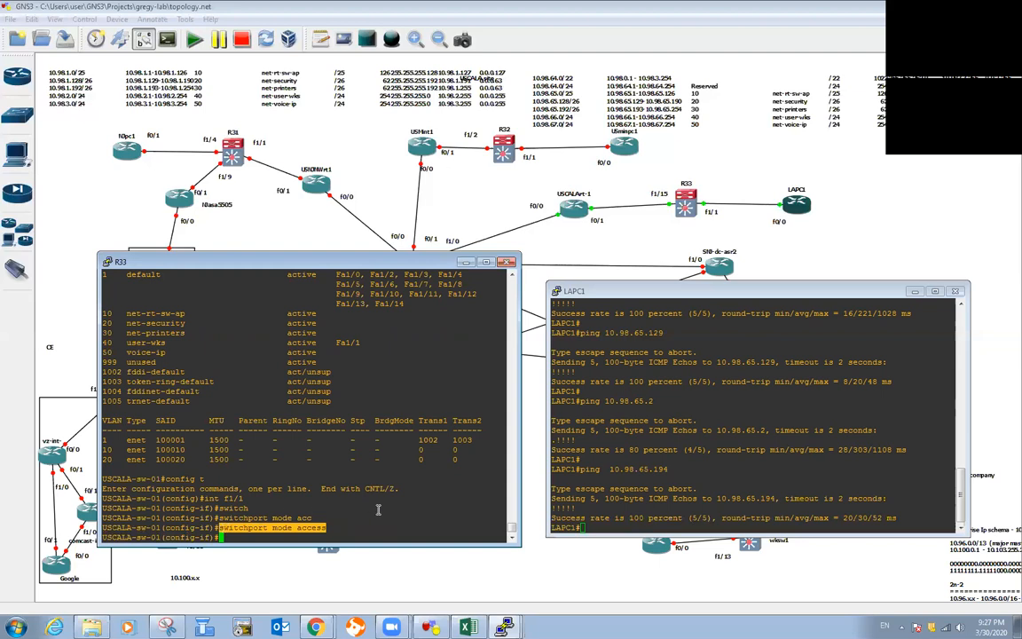
type("sw")
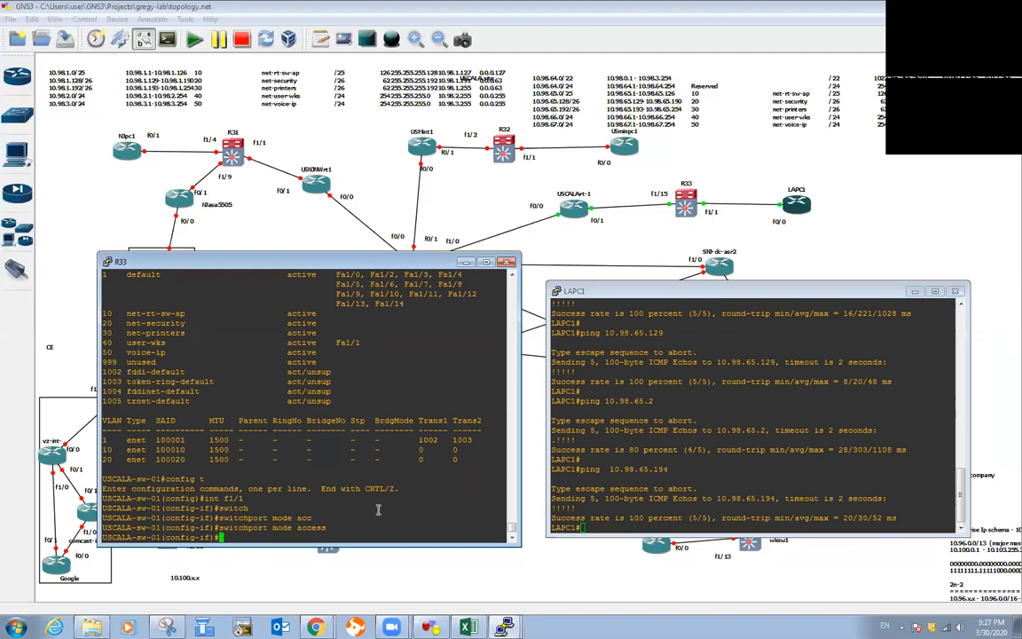
key("BackSpace")
key("BackSpace")
type("sw")
key("Tab")
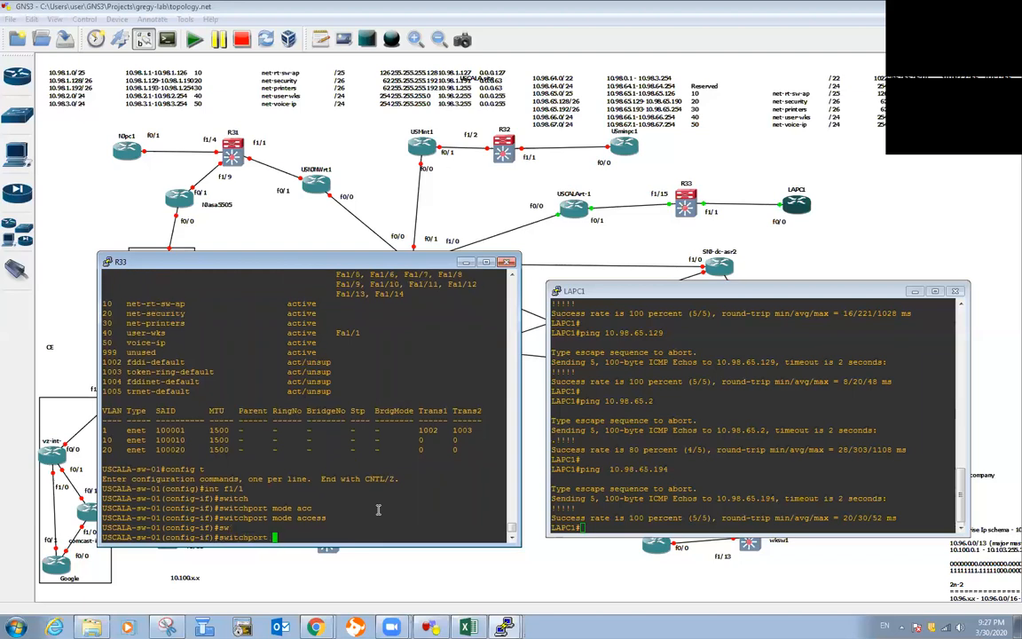
type("access vlan xxxx")
key("BackSpace")
key("BackSpace")
key("BackSpace")
key("BackSpace")
key("BackSpace")
key("BackSpace")
key("BackSpace")
key("BackSpace")
key("BackSpace")
key("BackSpace")
key("BackSpace")
key("BackSpace")
key("BackSpace")
key("BackSpace")
key("BackSpace")
key("BackSpace")
key("BackSpace")
key("BackSpace")
key("BackSpace")
key("BackSpace")
Step: Switch to the LAPC1 console and show its brief IP interface summary
key("alt+Tab")
key("Return")
key("Return")
type("sh i")
key("BackSpace")
key("BackSpace")
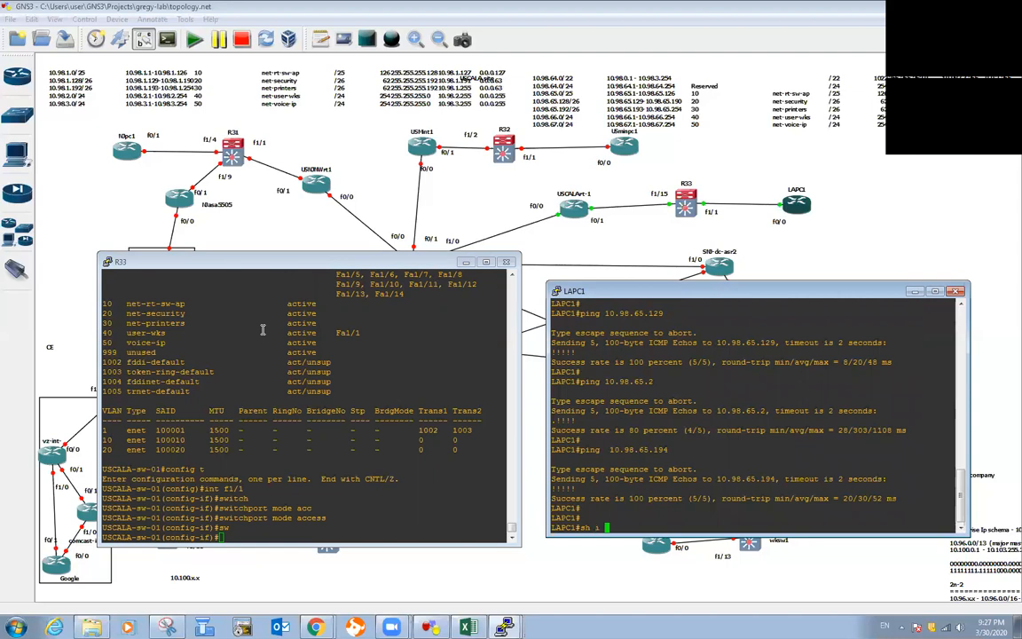
type("ip int b")
key("Return")
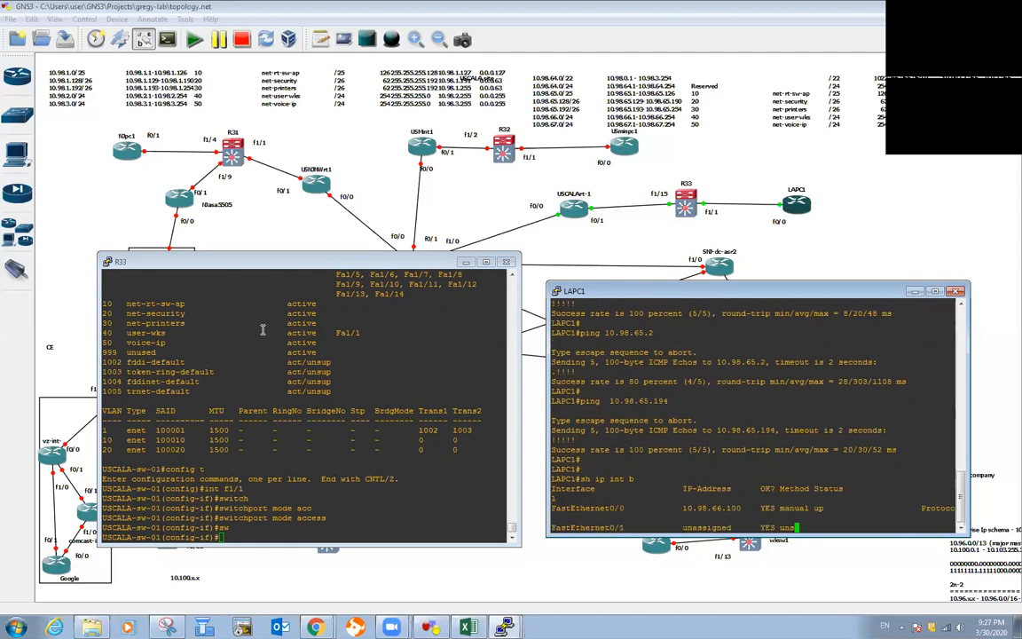
left_click_drag(623, 501, 599, 488)
left_click(604, 488)
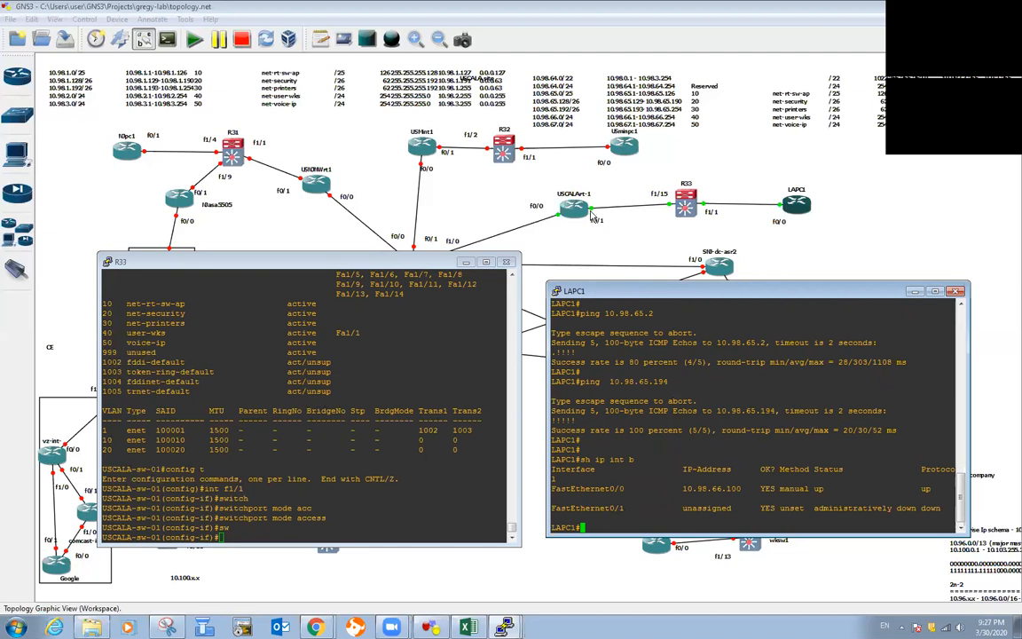
Step: Bring up the USCALArt-1 console and move it clear of the USCALA routers and switch in the topology
left_click(621, 232)
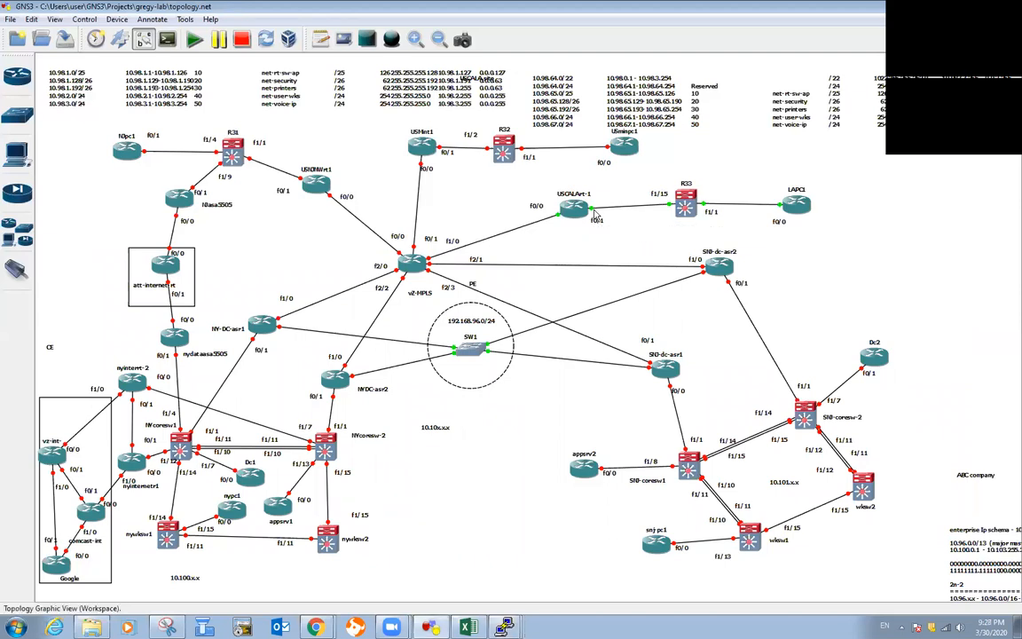
mouse_move(504, 625)
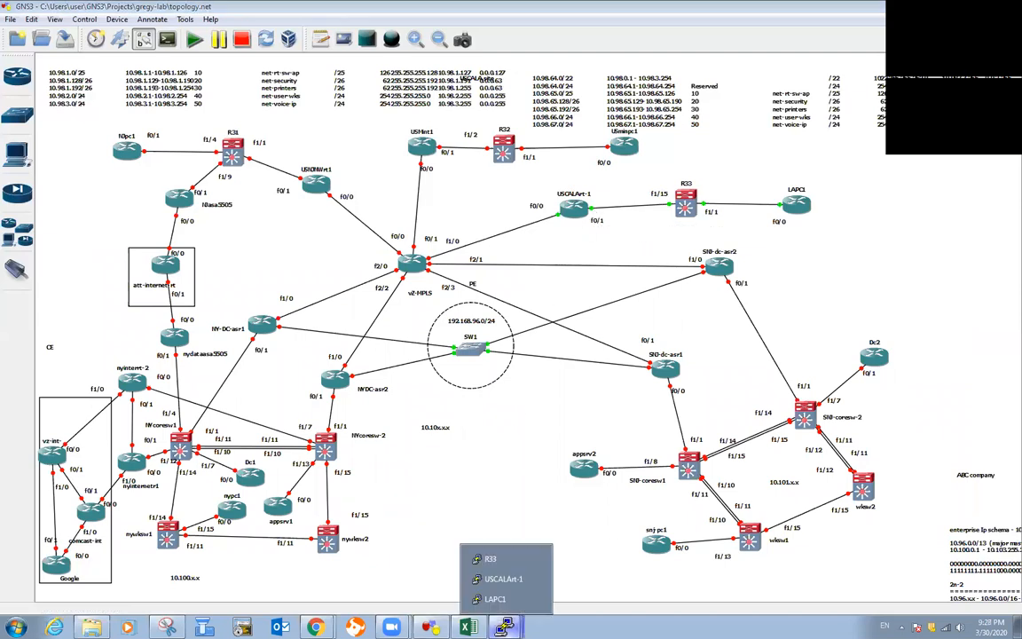
left_click(501, 579)
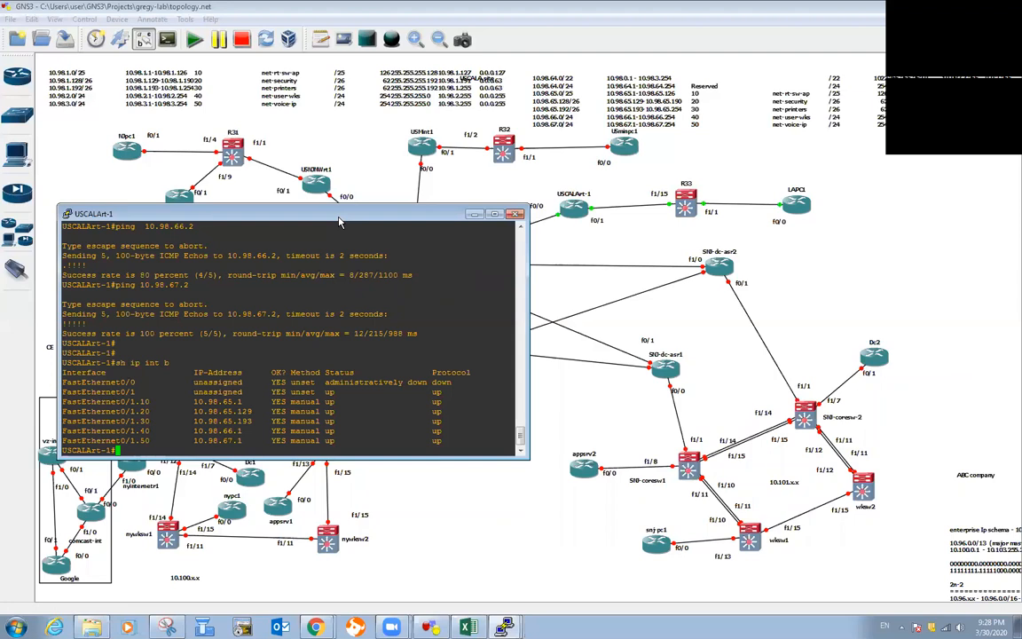
left_click_drag(339, 223, 733, 298)
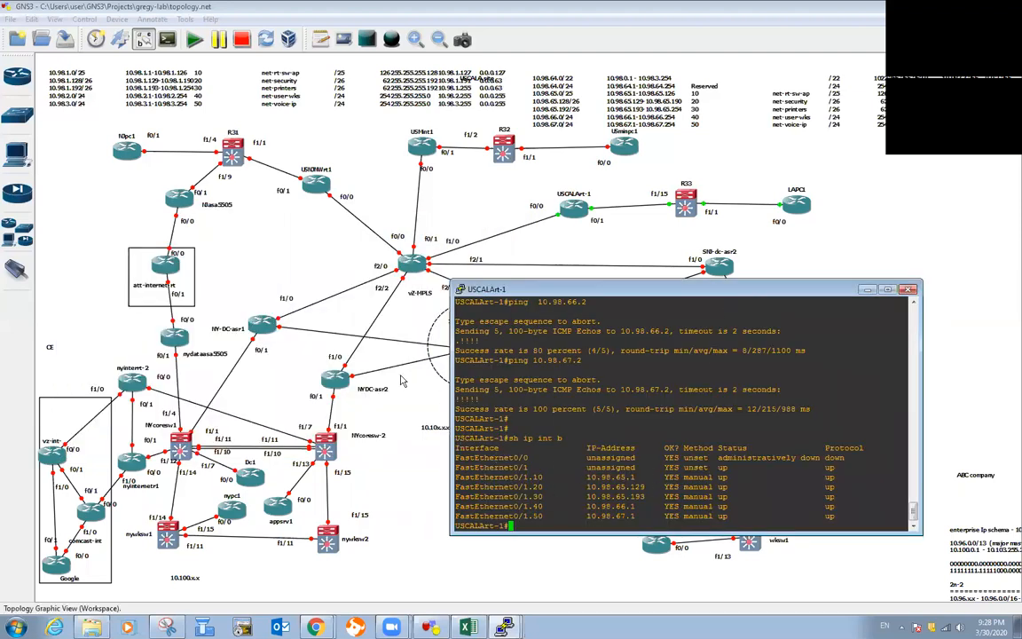
key("Return")
left_click(504, 626)
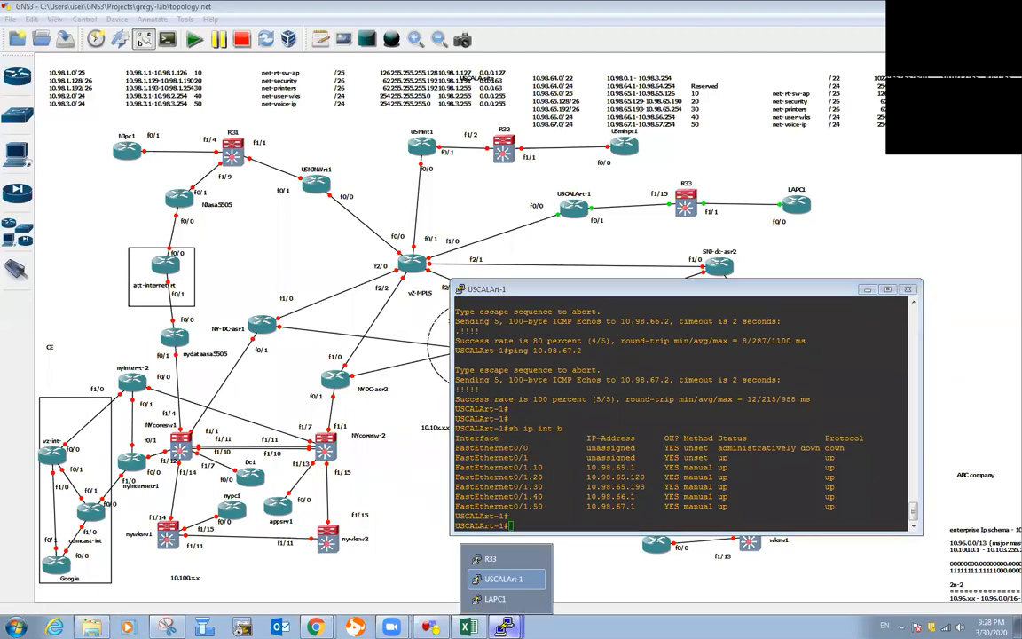
left_click(503, 578)
key("Return")
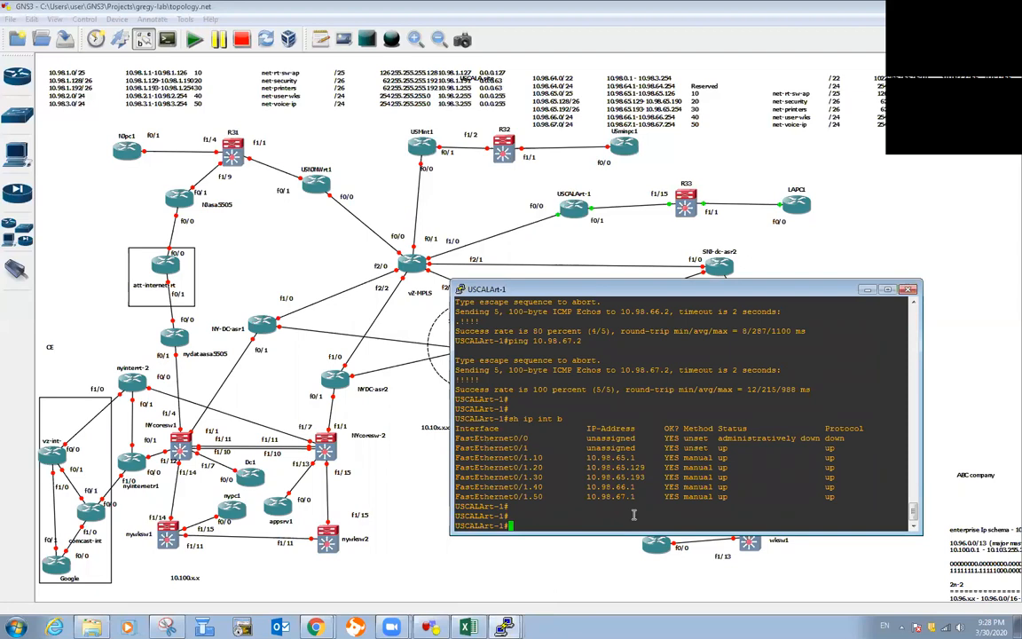
Step: Show the running configuration of f0/1 on USCALArt-1 and review its description and IP address lines
type("sh run int f0/1")
key("Return")
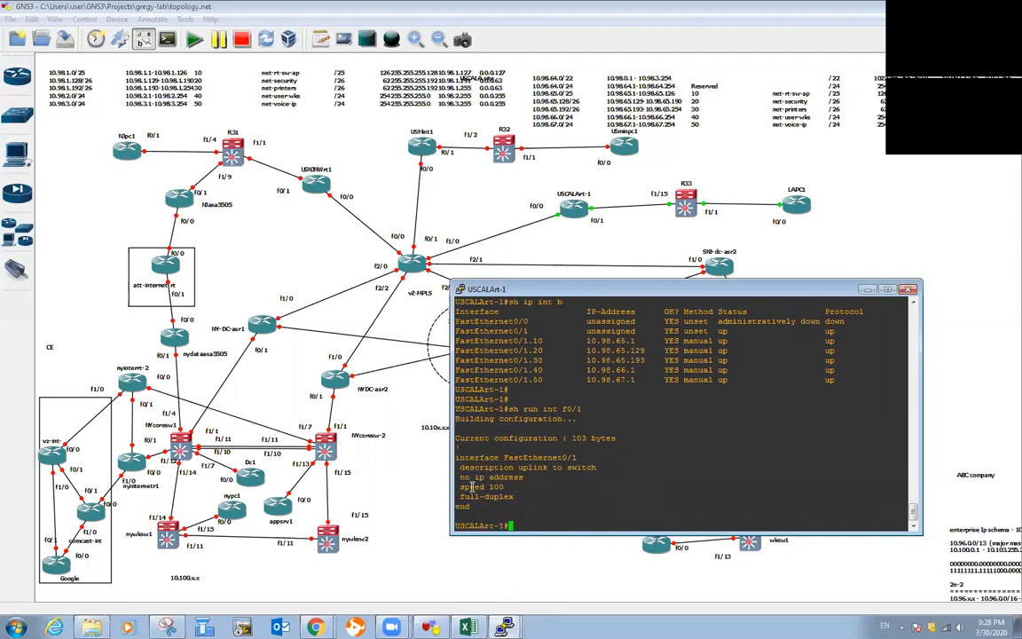
left_click_drag(580, 455, 550, 460)
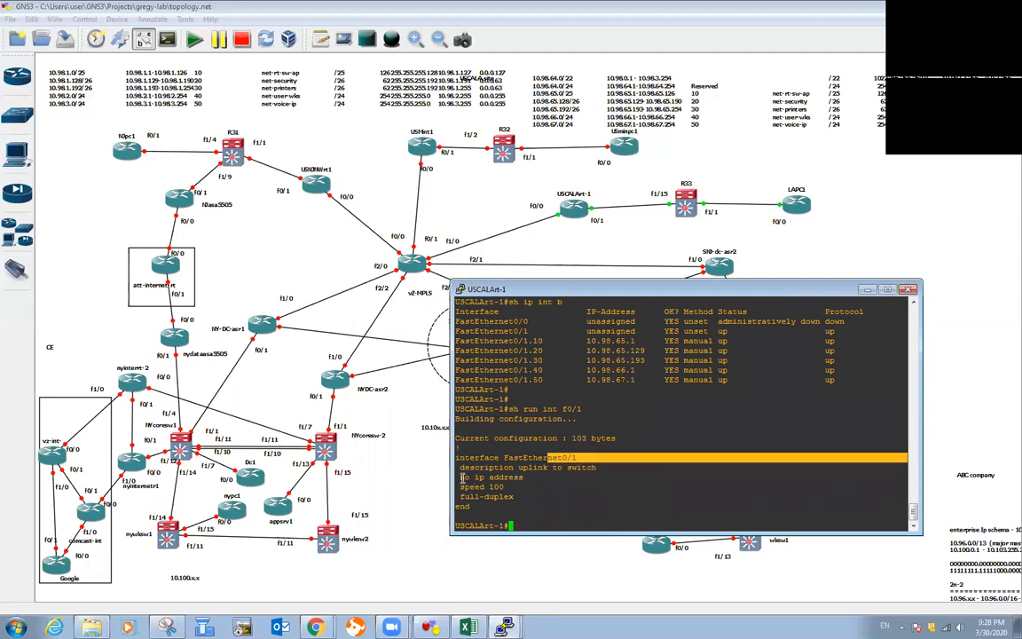
left_click_drag(463, 477, 535, 484)
left_click(542, 493)
left_click_drag(597, 466, 552, 467)
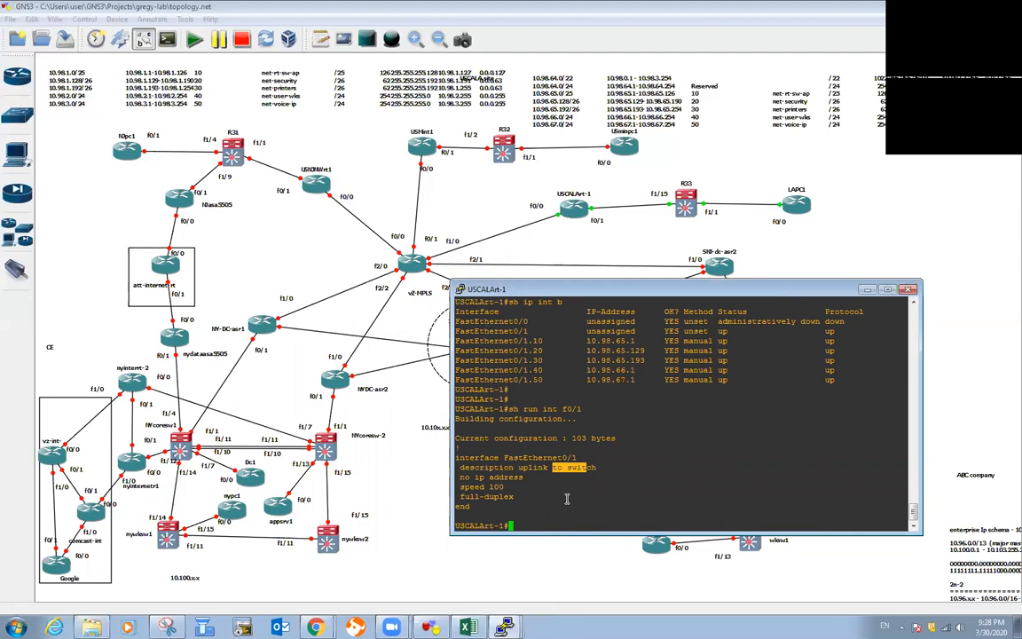
left_click(530, 503)
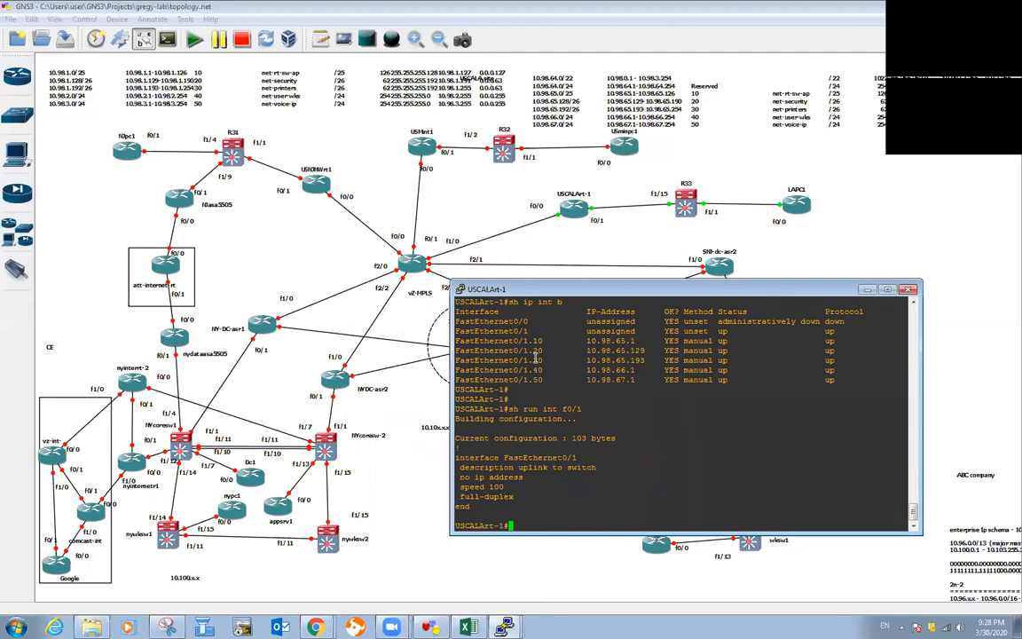
Step: Show the running configuration of FastEthernet0/1.10 on USCALArt-1 and review its encapsulation and IP address lines
left_click_drag(543, 341, 513, 351)
left_click(575, 417)
type("sh sh")
key("BackSpace")
key("BackSpace")
type("run int f1")
key("BackSpace")
key("BackSpace")
double_click(515, 340)
right_click(560, 525)
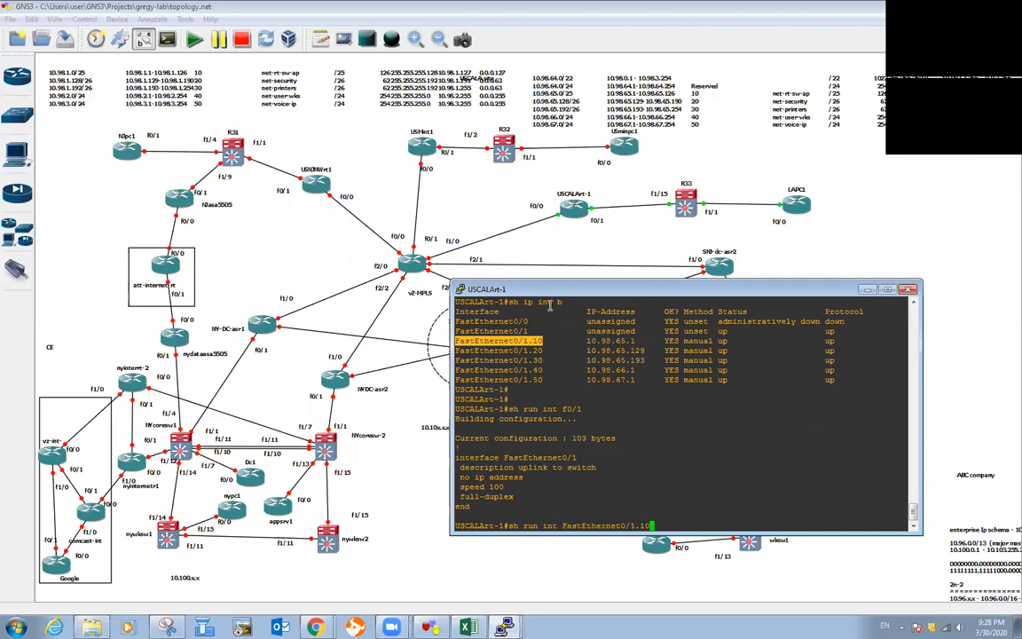
key("Return")
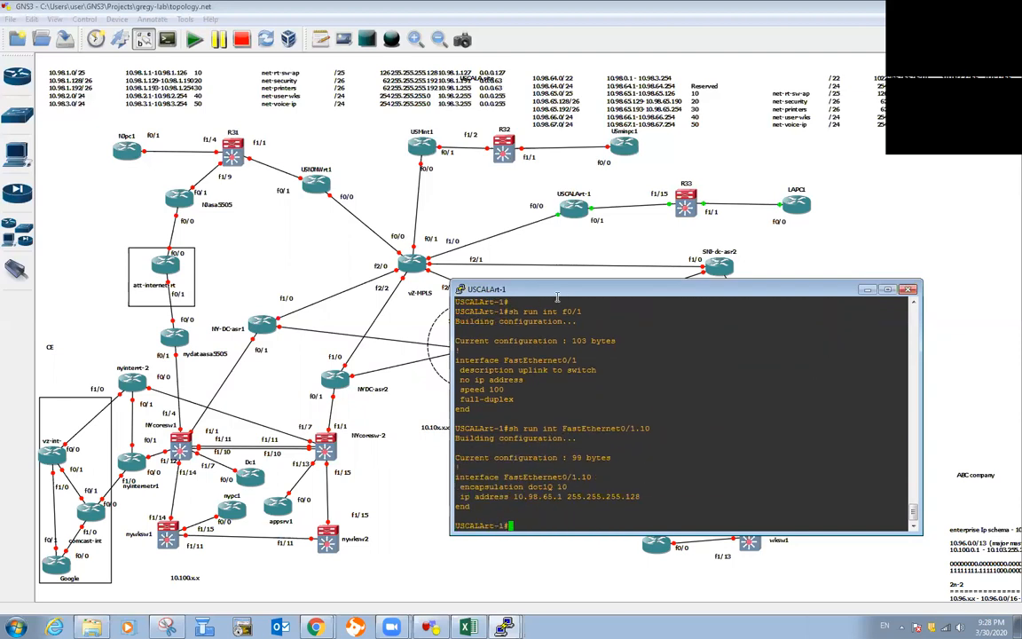
left_click_drag(456, 486, 555, 488)
left_click(561, 512)
left_click_drag(560, 495, 525, 485)
left_click(566, 505)
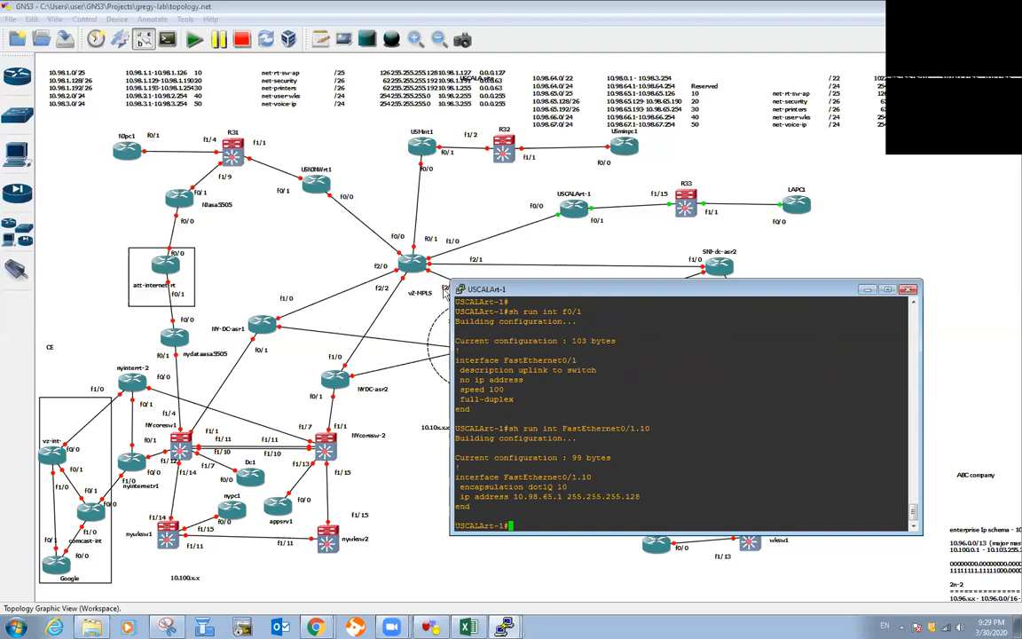
Step: Add the text note "HSRP ip" to the topology beside the ASA 5505 below R31
left_click_drag(519, 298, 596, 340)
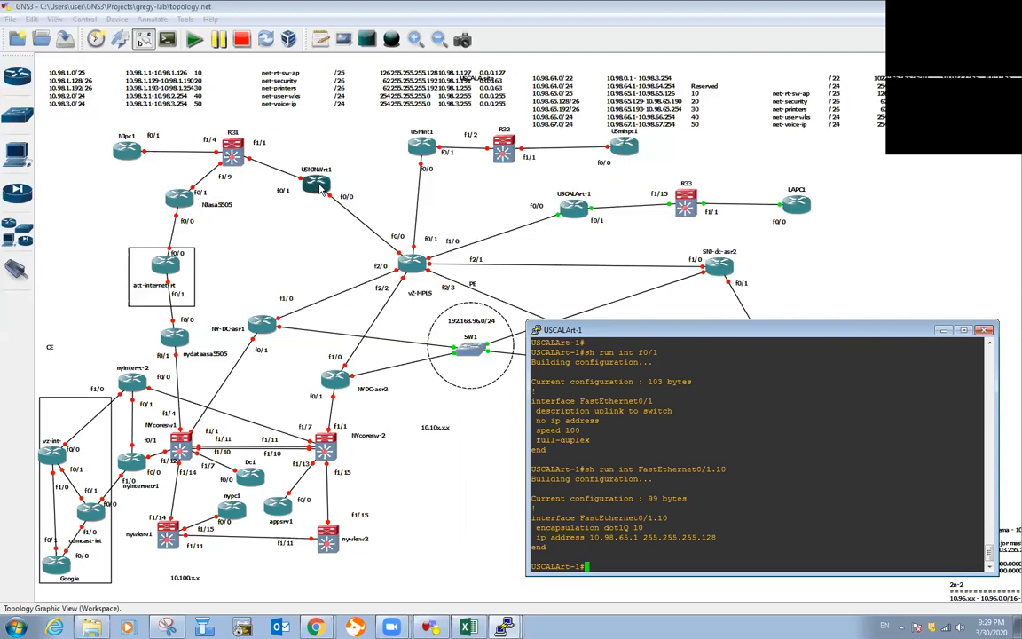
left_click(321, 40)
left_click(244, 209)
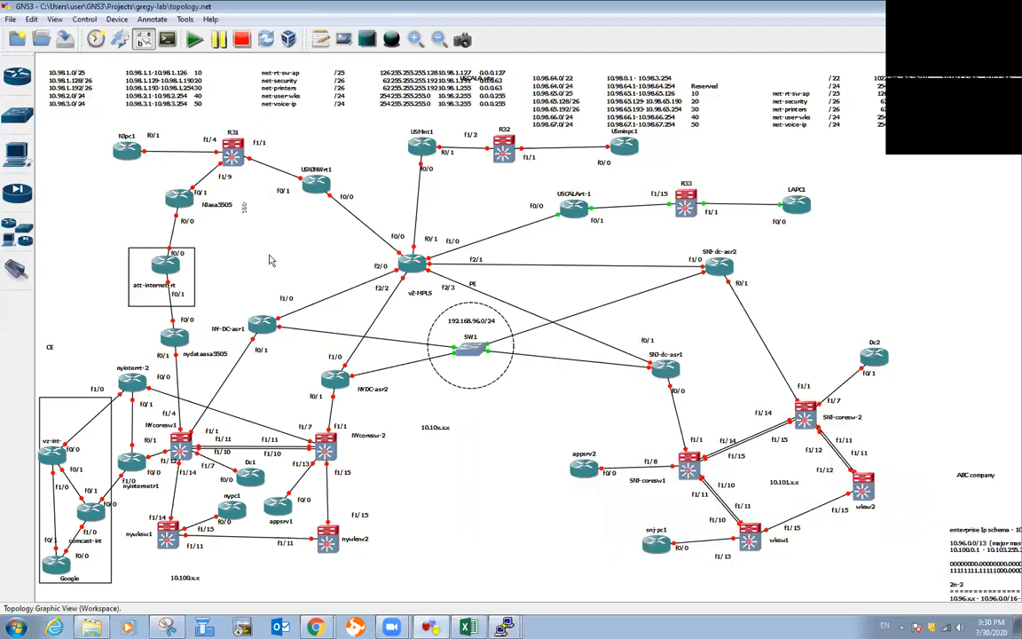
type("HSRP ip")
left_click(234, 249)
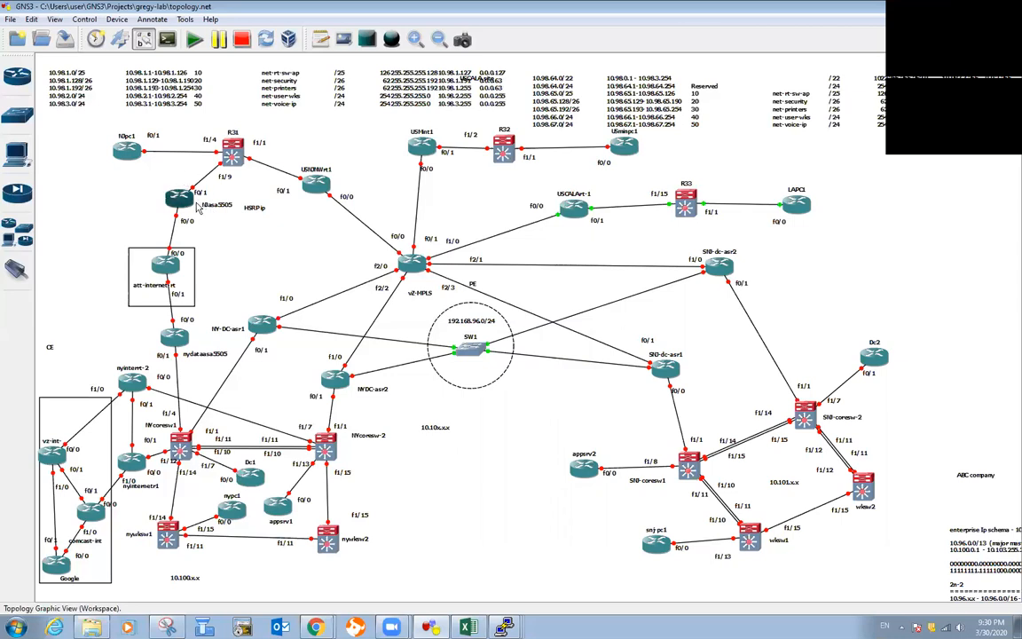
mouse_move(190, 214)
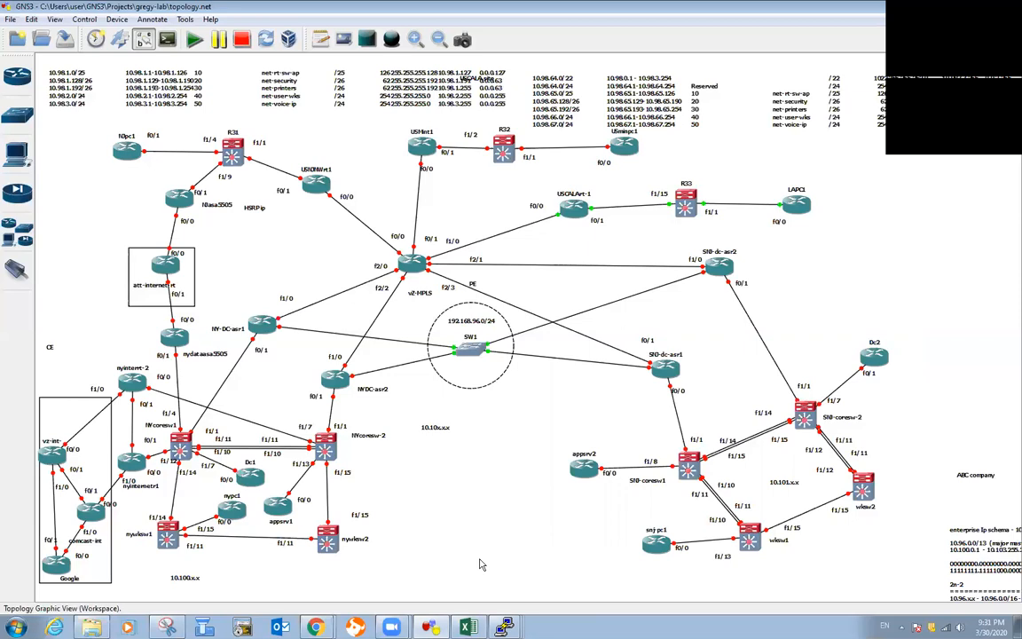
Step: Switch to the master IP schema workbook in Excel and review the subnet tables on the East Branch, west-branch and central-branch sheets
key("alt+Tab")
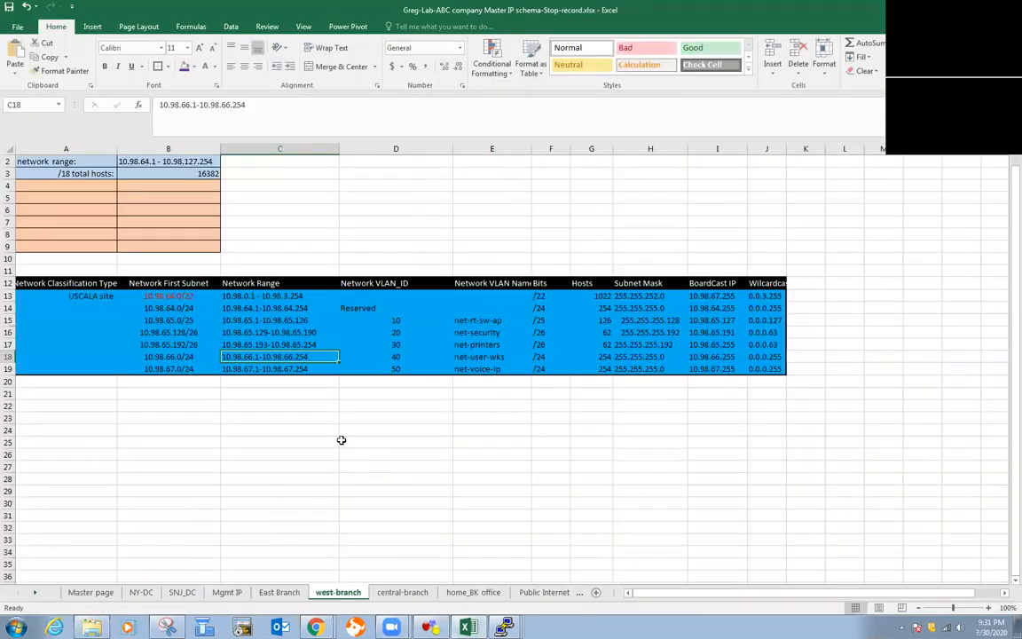
left_click(293, 594)
left_click(397, 597)
left_click(346, 596)
left_click(279, 592)
left_click(338, 592)
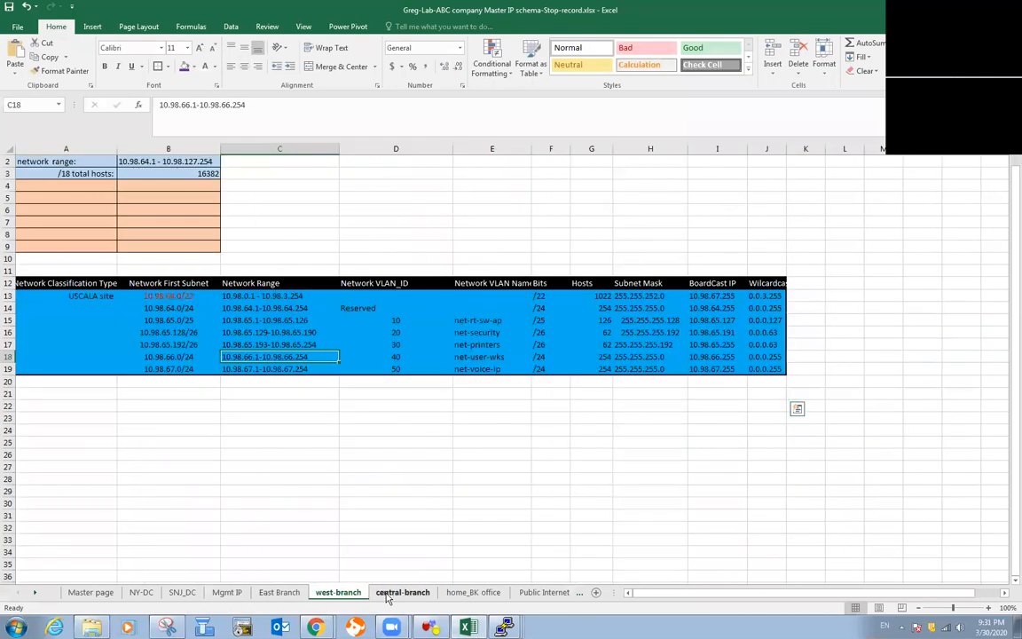
left_click(399, 595)
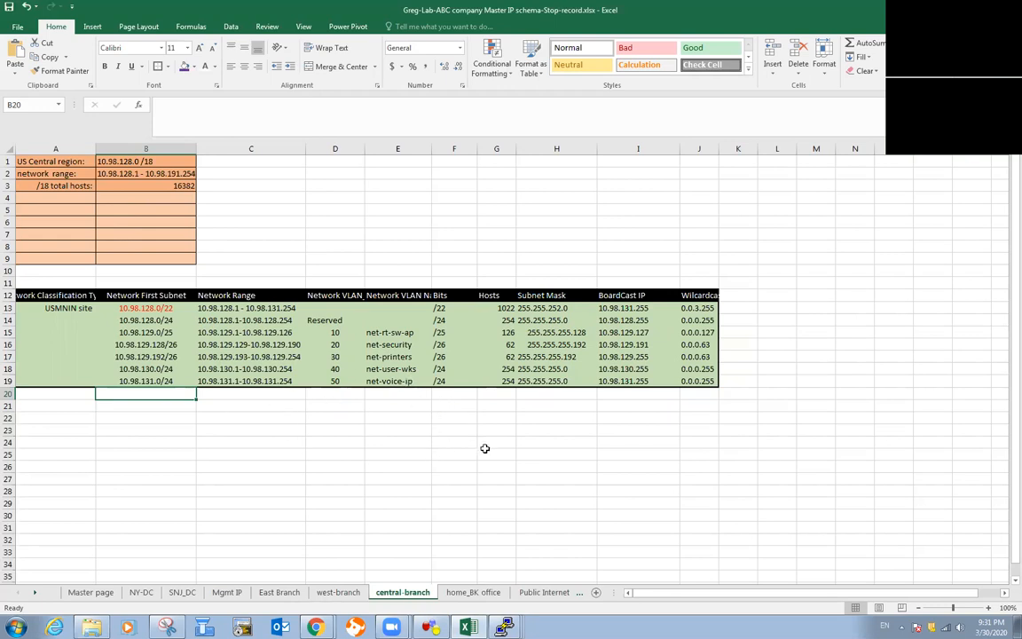
Step: Switch back to the GNS3 topology and bring up the USCALArt-1 and R33 consoles over it
left_click(433, 627)
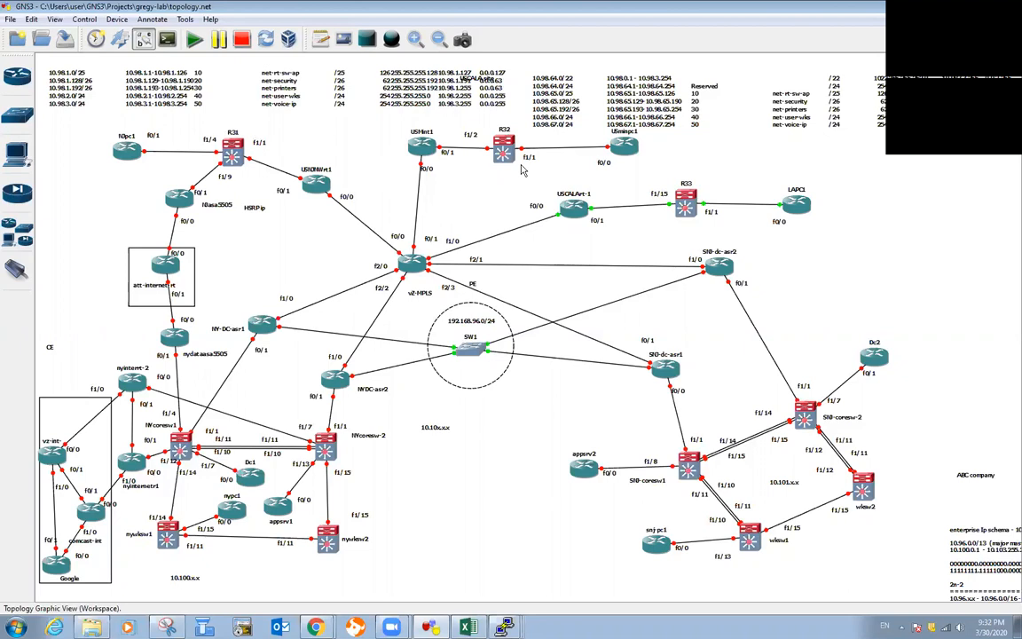
left_click(504, 628)
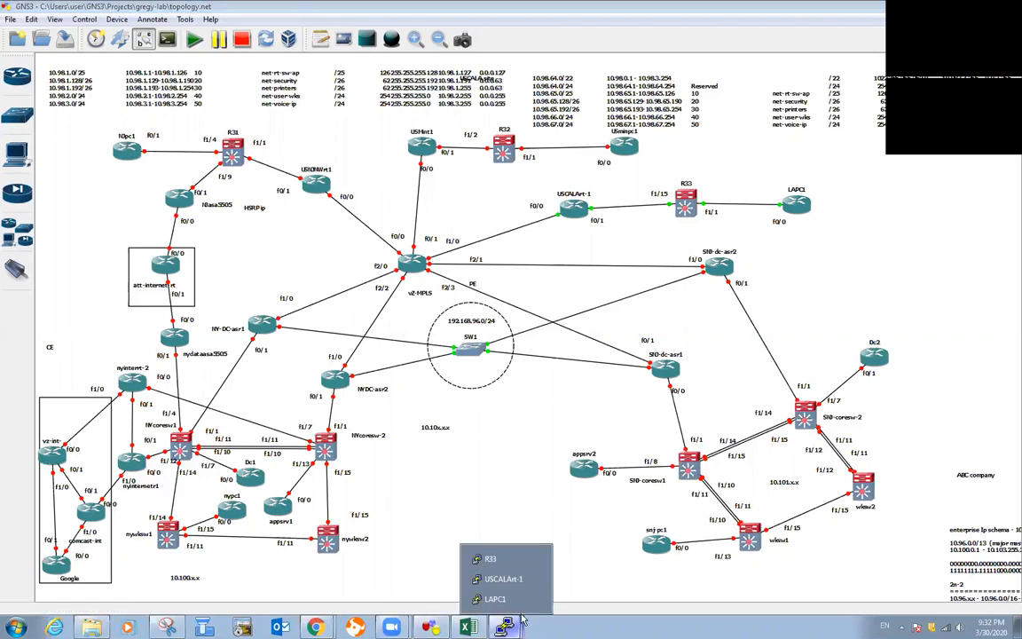
left_click(503, 579)
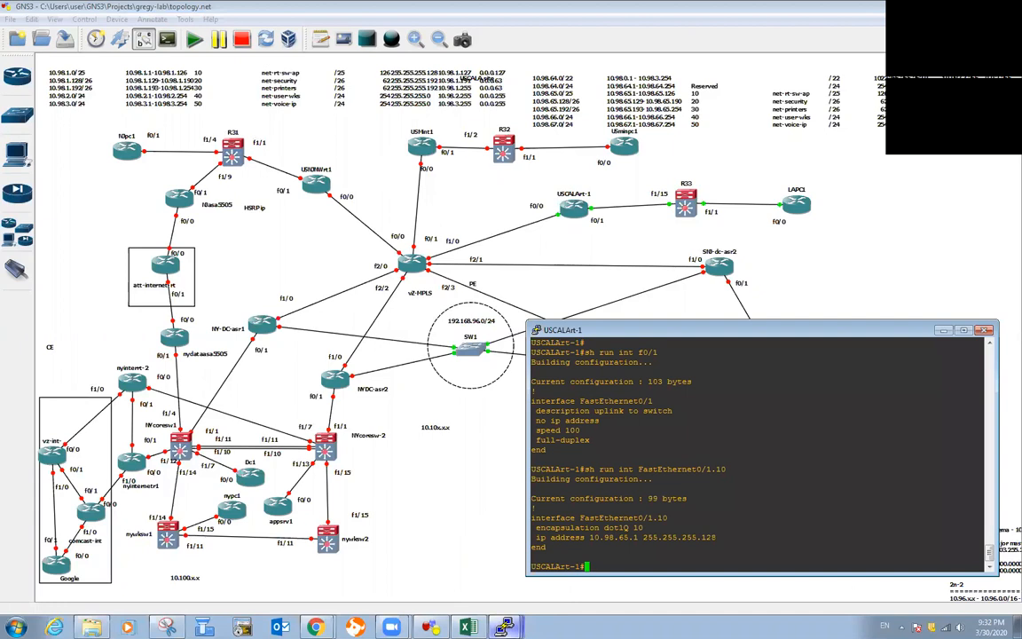
left_click(491, 559)
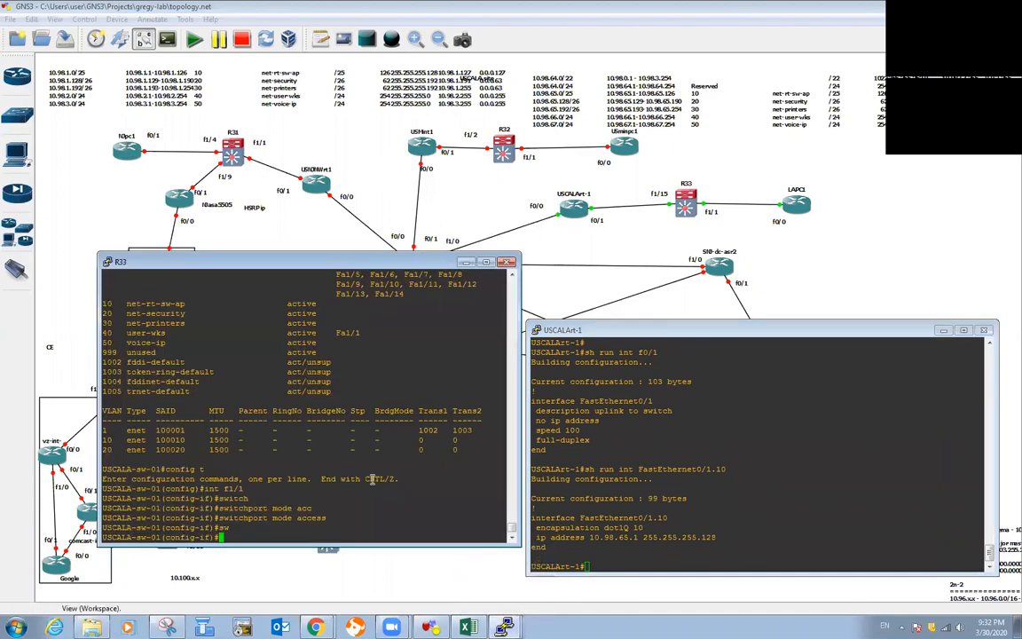